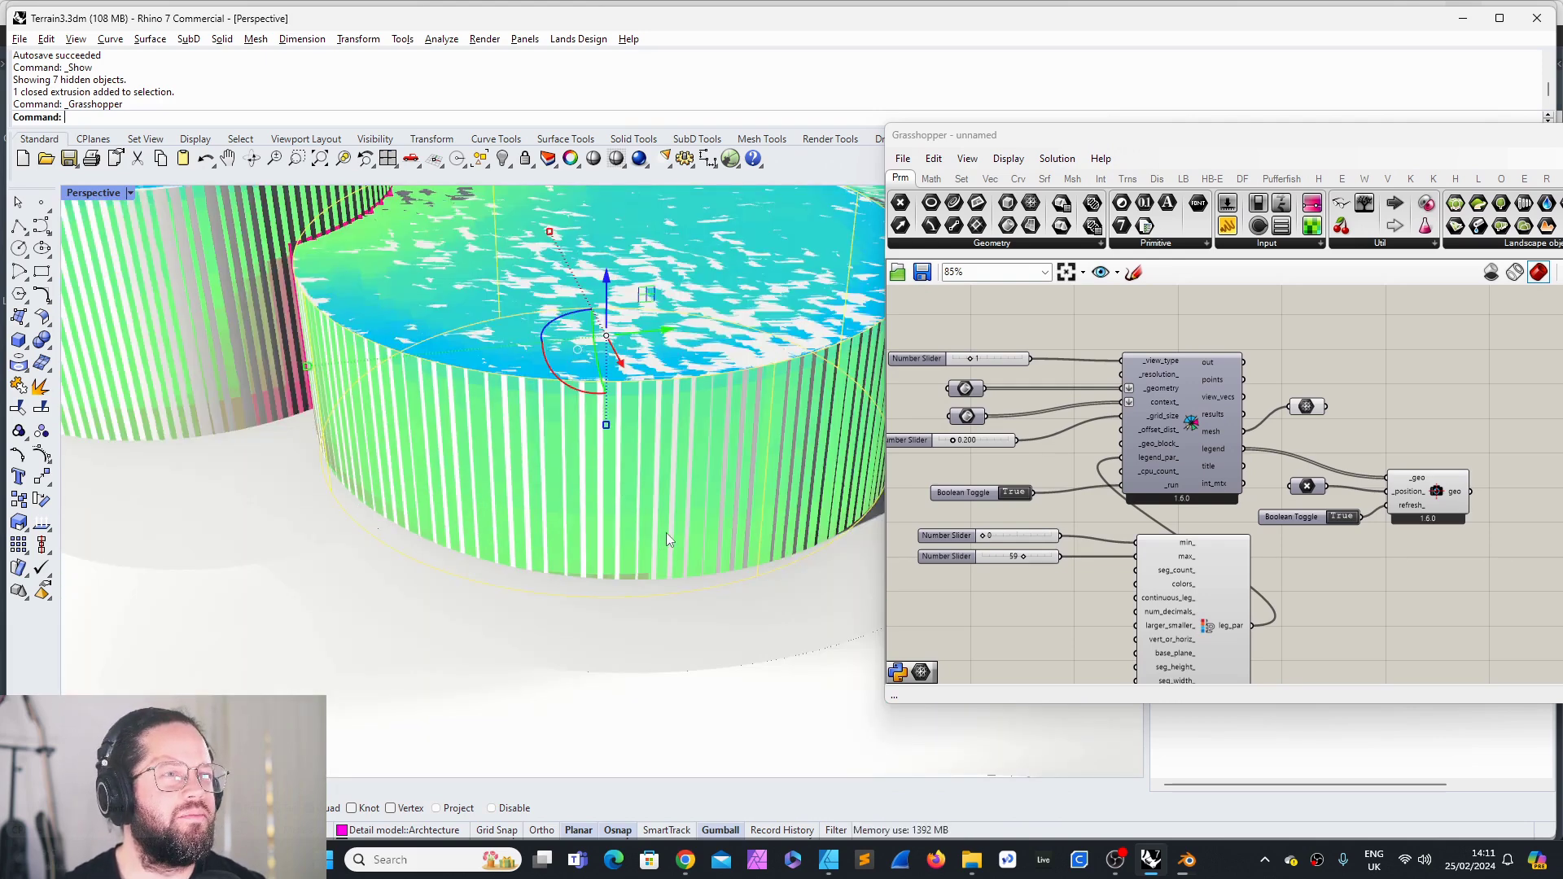
Step: Examine the coloured view analysis on the cylindrical volumes and the whole Grasshopper definition that drives it
{"action": "scroll", "coordinate": [684, 466], "scroll_direction": "down", "scroll_amount": 6}
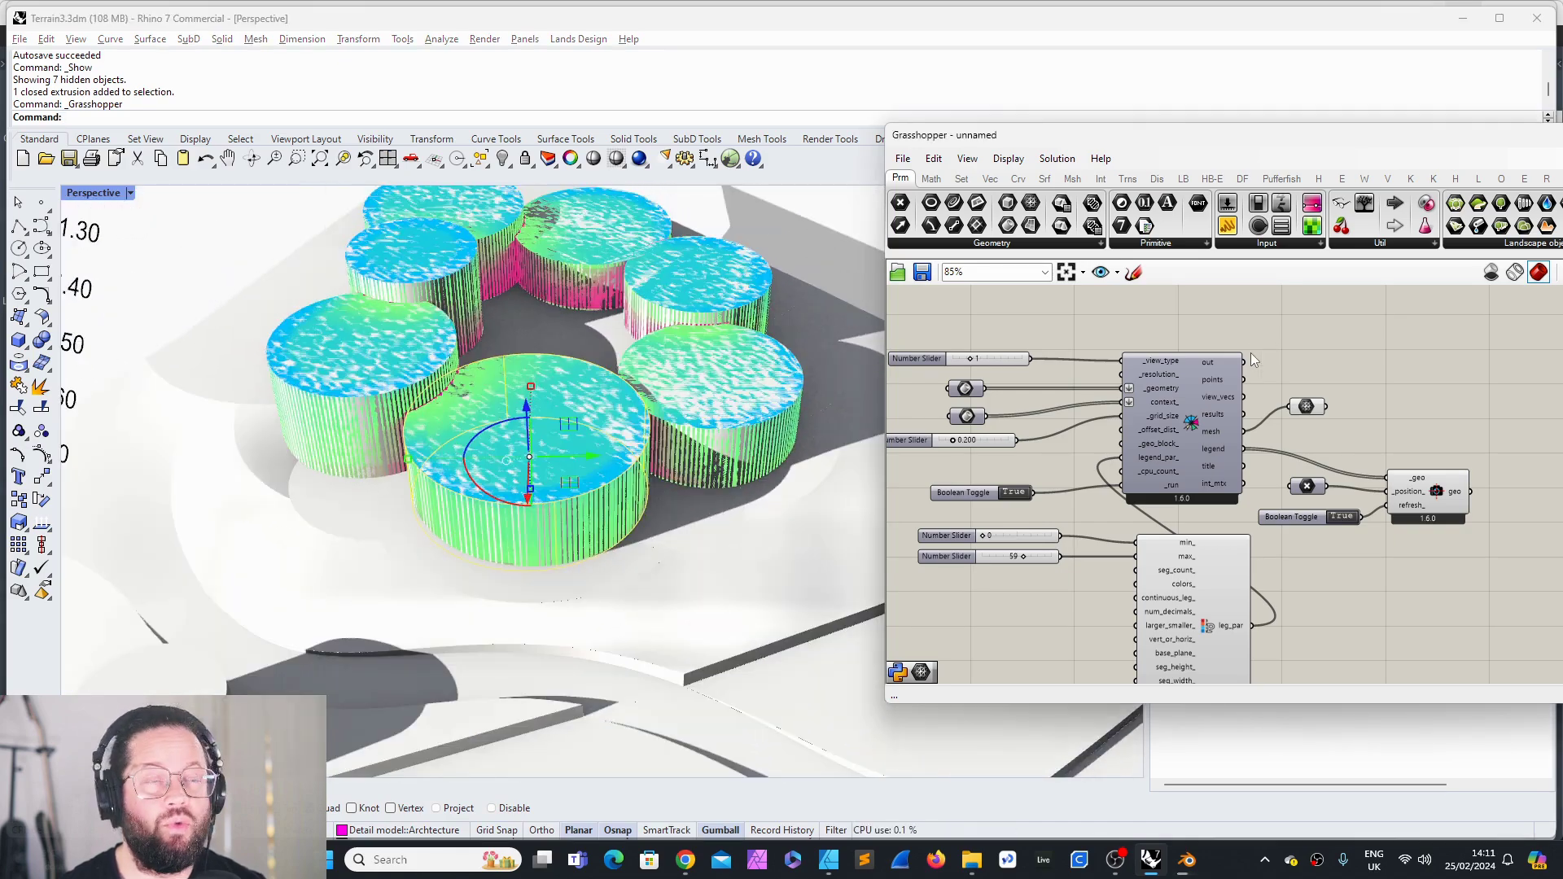
{"action": "scroll", "coordinate": [1237, 366], "scroll_direction": "down", "scroll_amount": 2}
{"action": "scroll", "coordinate": [1211, 397], "scroll_direction": "up", "scroll_amount": 2}
{"action": "mouse_move", "coordinate": [1228, 386]}
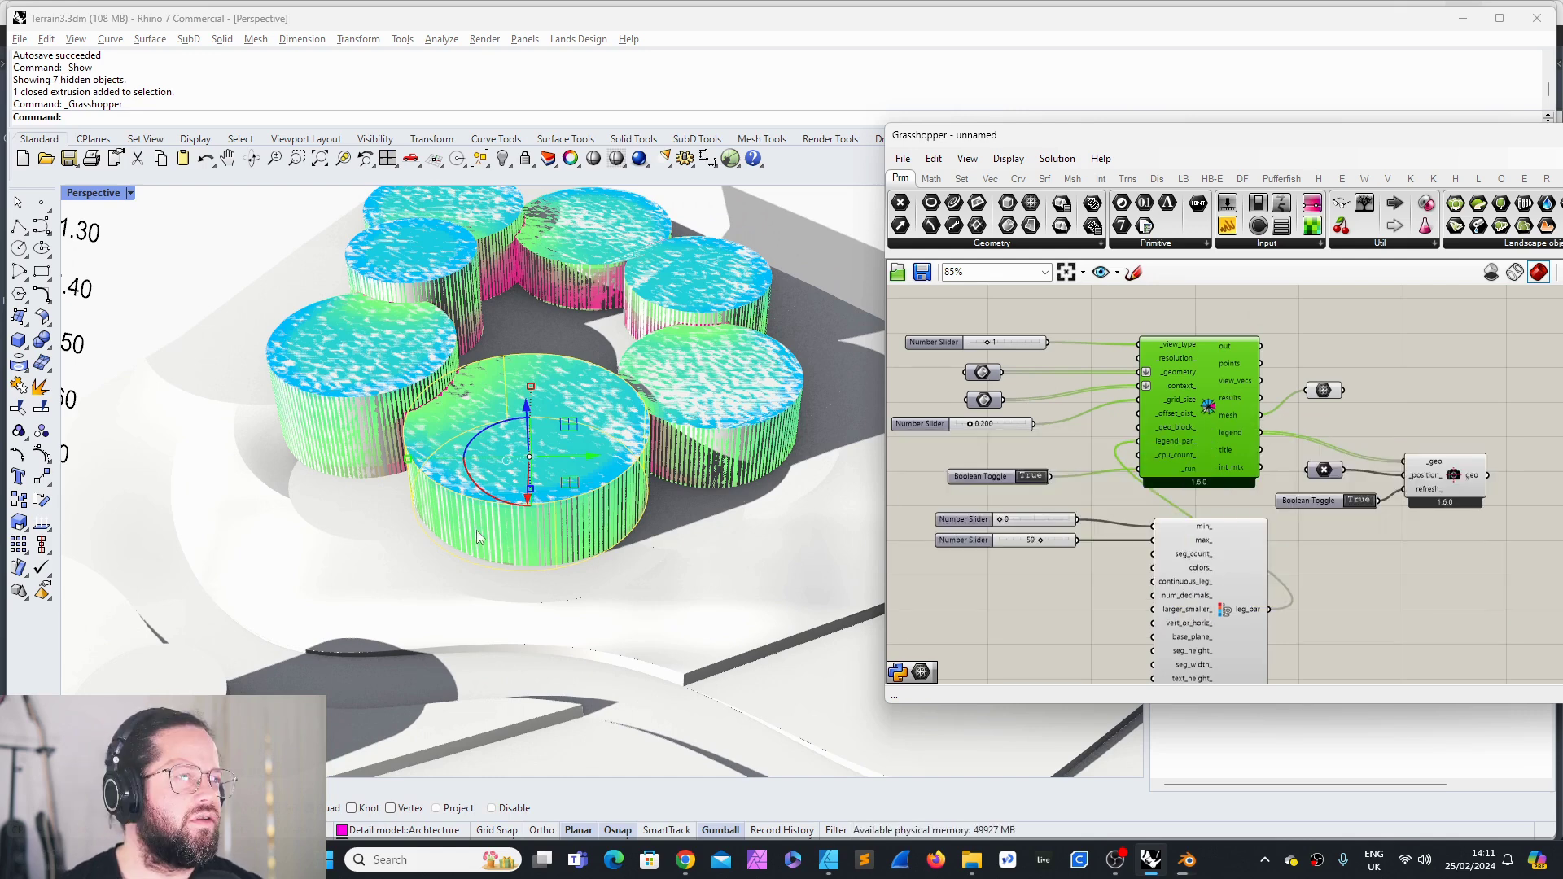
{"action": "left_click", "coordinate": [1323, 342]}
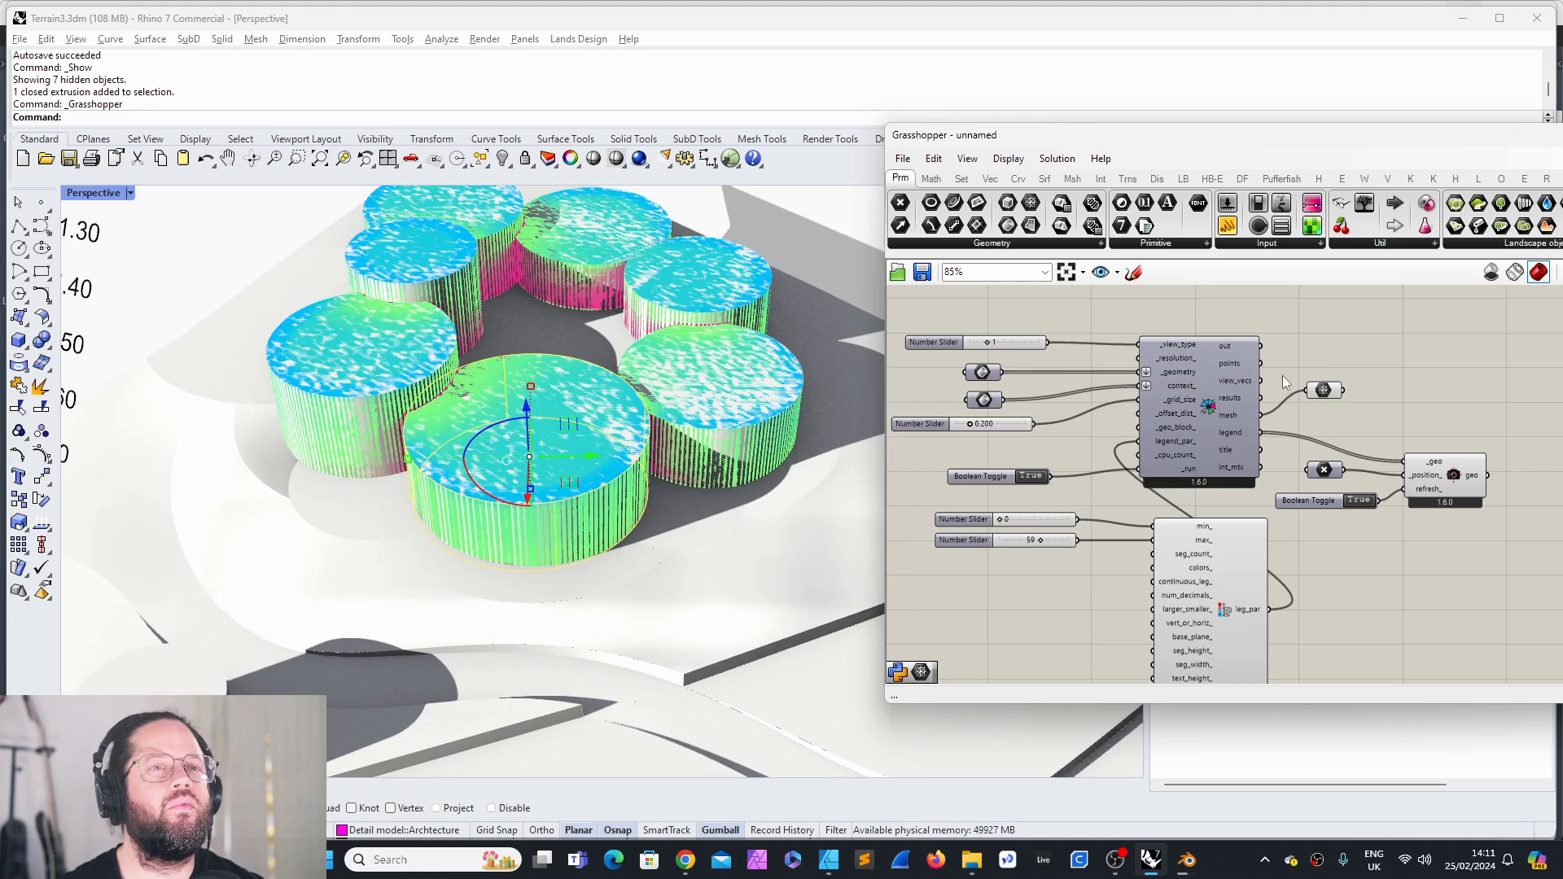
{"action": "scroll", "coordinate": [1285, 382], "scroll_direction": "down", "scroll_amount": 2}
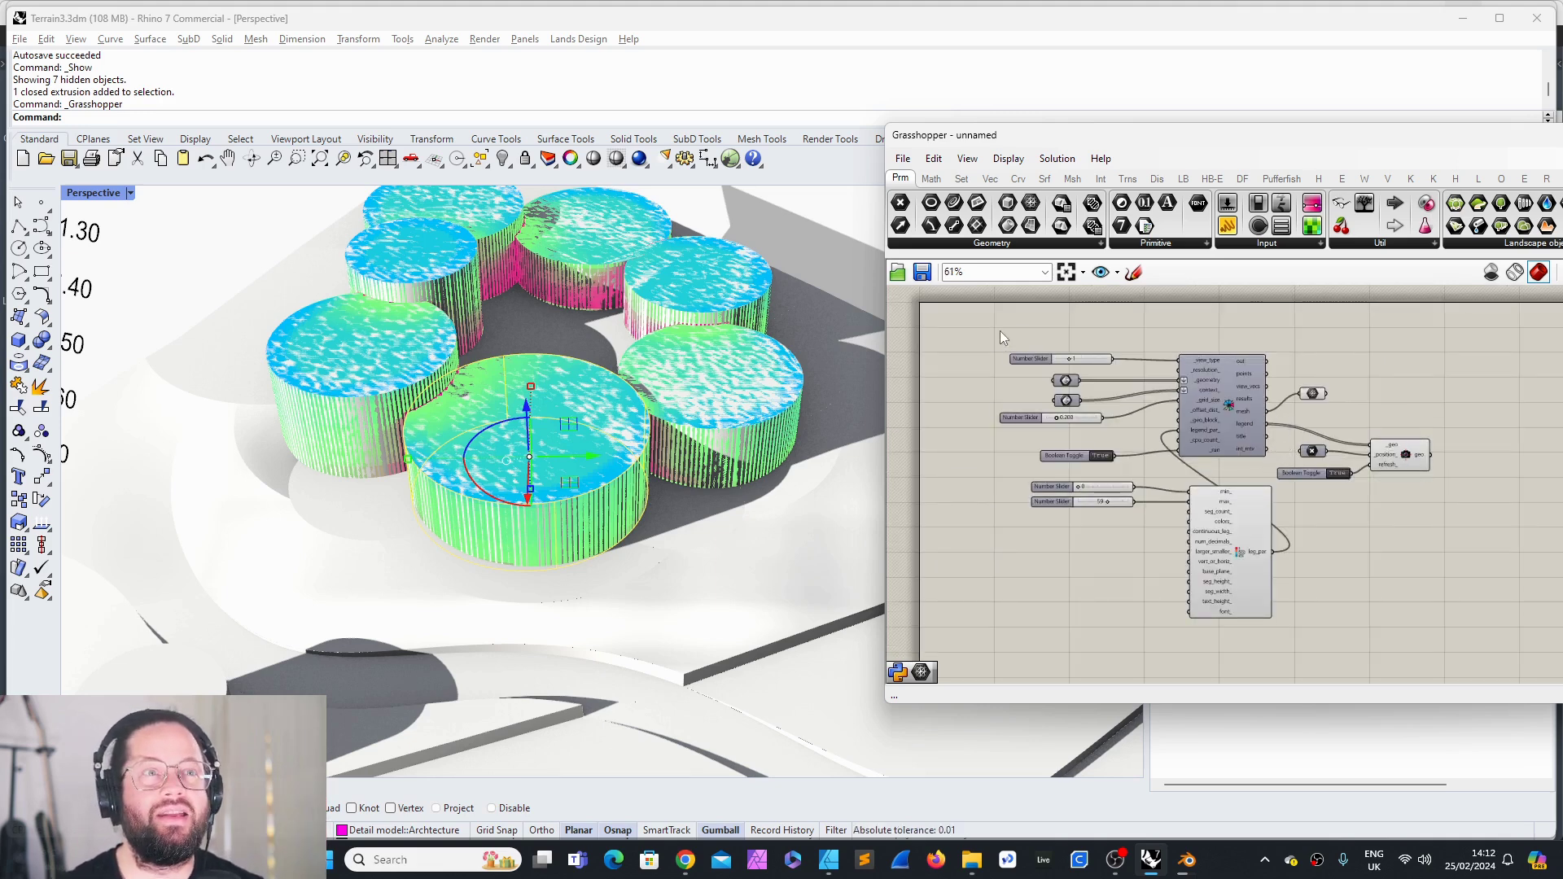
{"action": "left_click_drag", "start_coordinate": [975, 328], "coordinate": [1504, 646]}
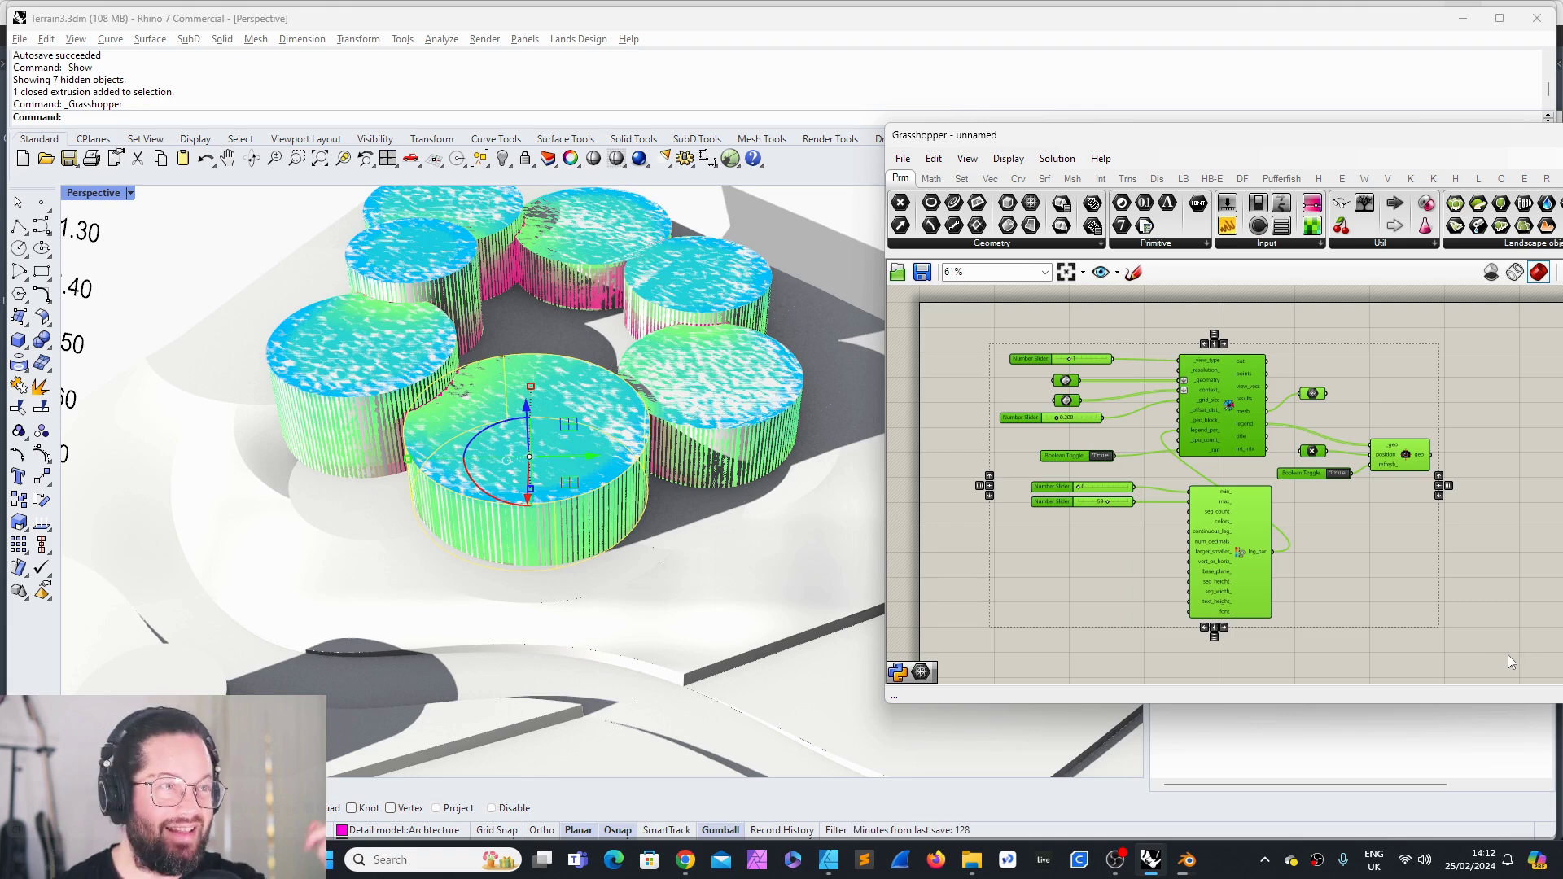
{"action": "left_click", "coordinate": [1504, 665]}
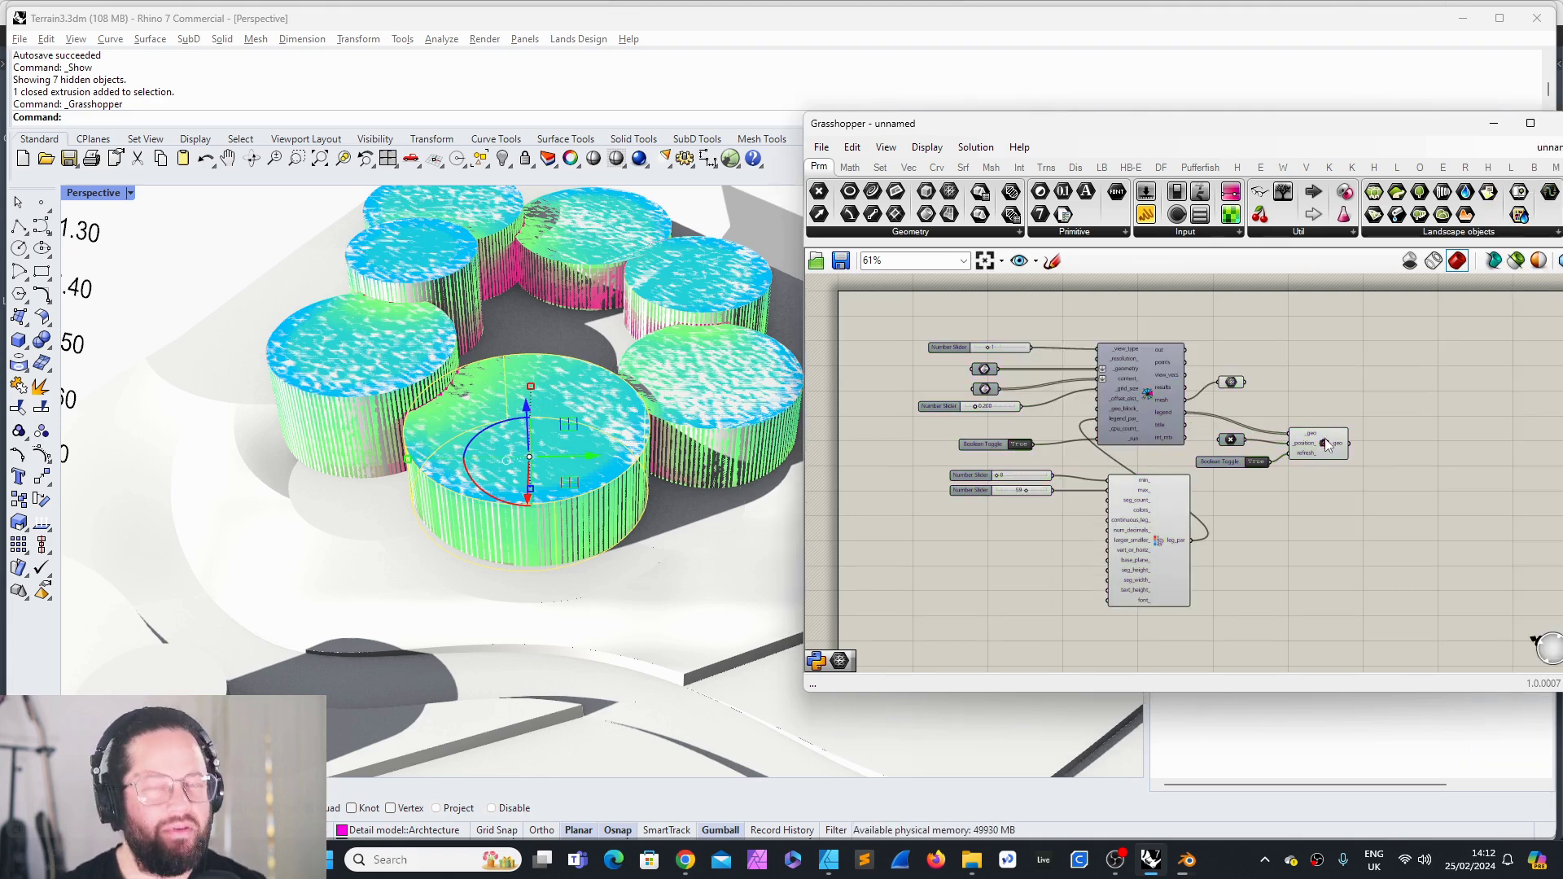
Step: Bring the Grasshopper window fully into view and look through its component categories, including the utility components
{"action": "left_click_drag", "start_coordinate": [1006, 124], "coordinate": [923, 118]}
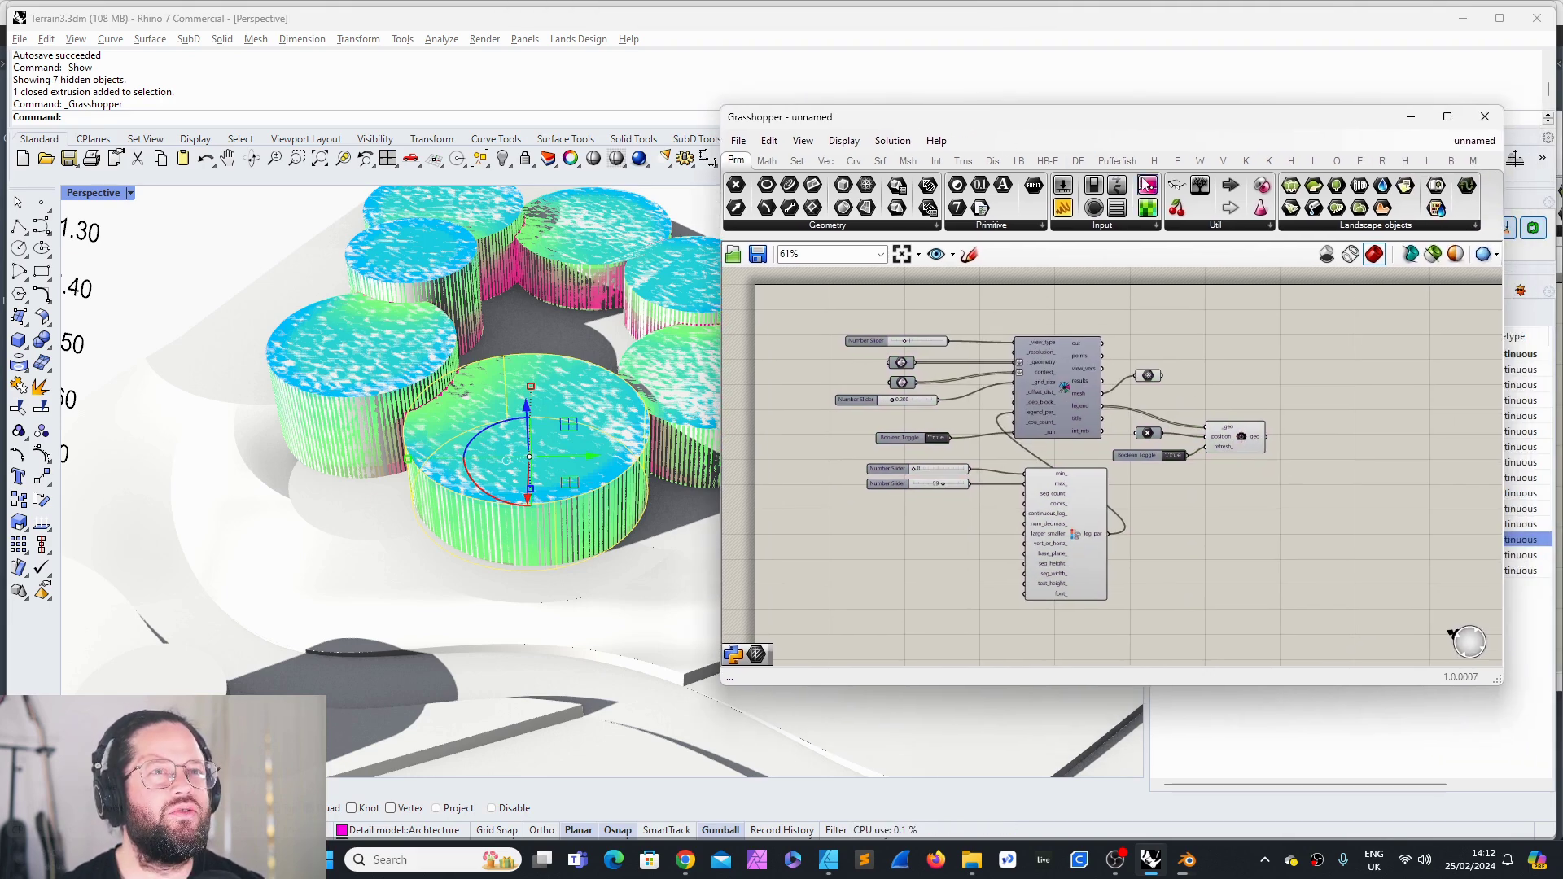
{"action": "left_click", "coordinate": [773, 161]}
{"action": "left_click", "coordinate": [799, 161]}
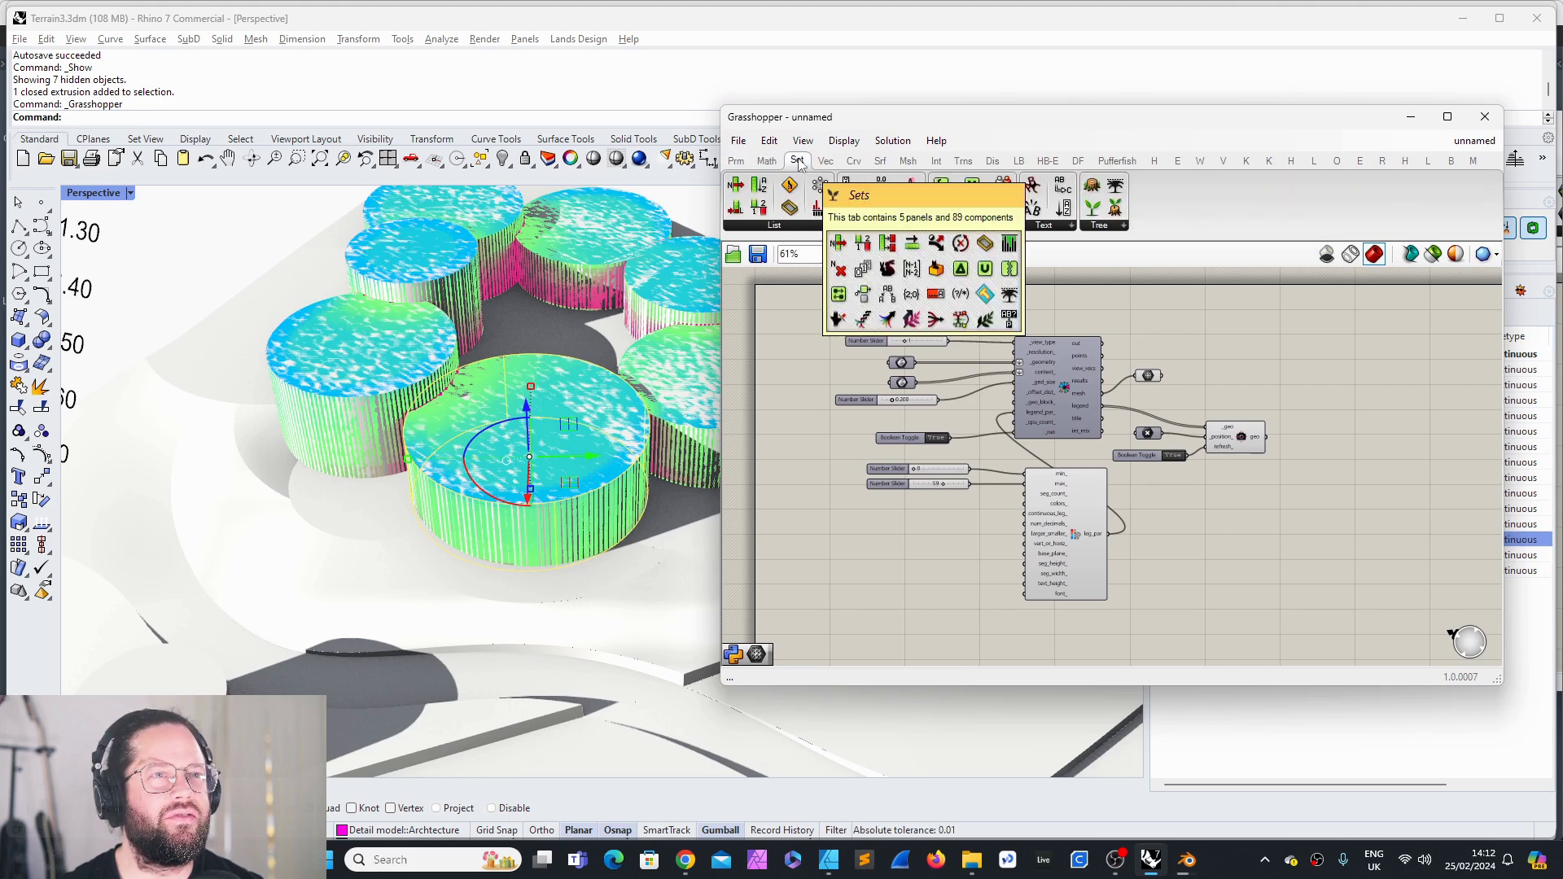
{"action": "left_click", "coordinate": [825, 162]}
{"action": "left_click", "coordinate": [750, 162]}
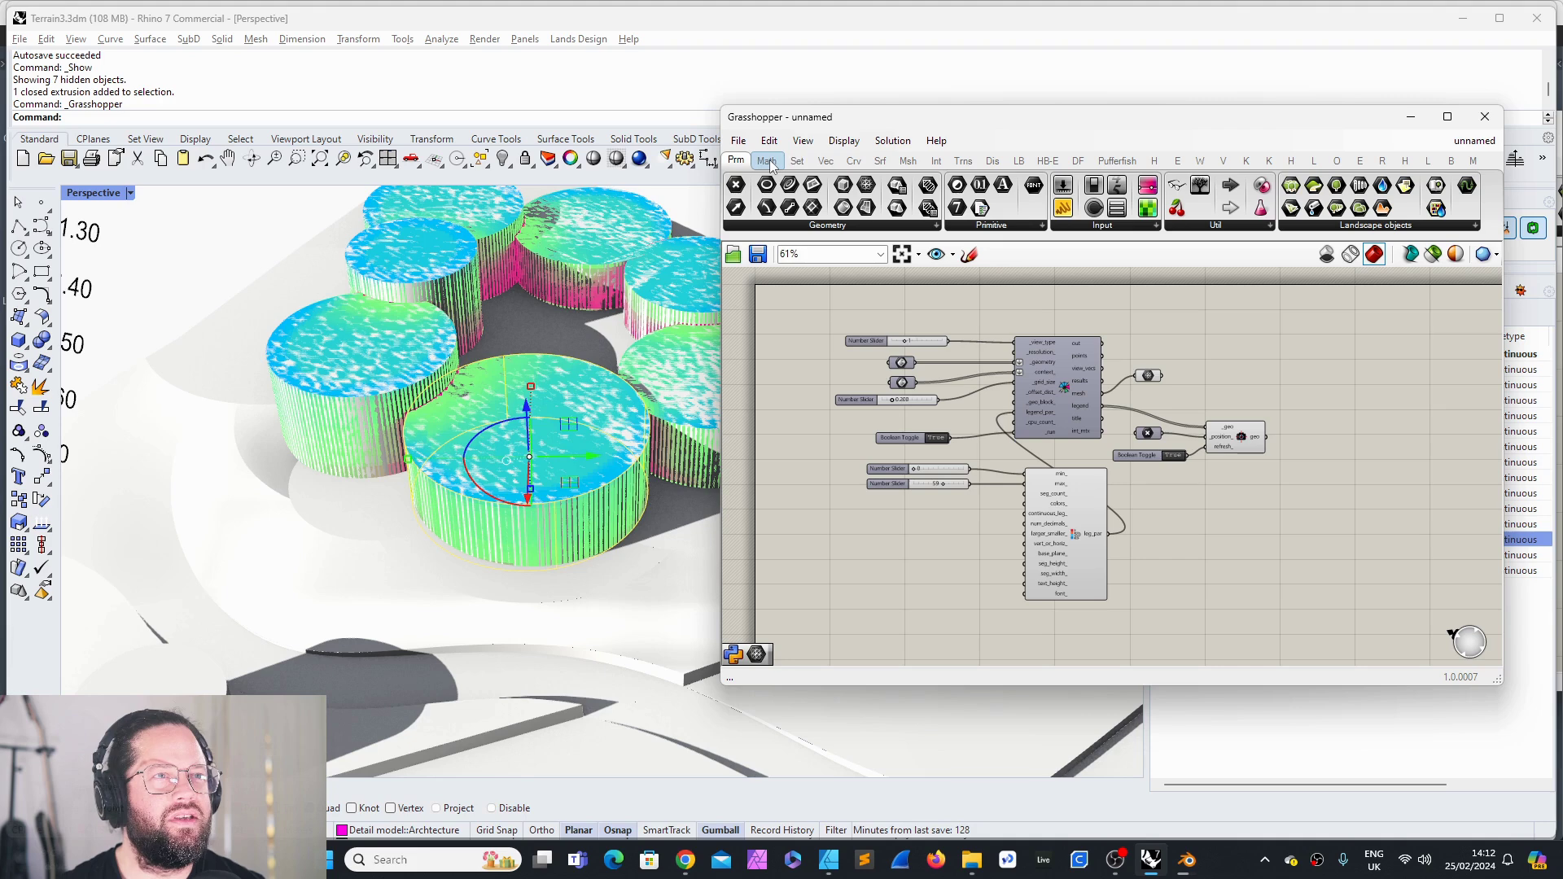
{"action": "left_click", "coordinate": [853, 161]}
{"action": "left_click", "coordinate": [880, 161]}
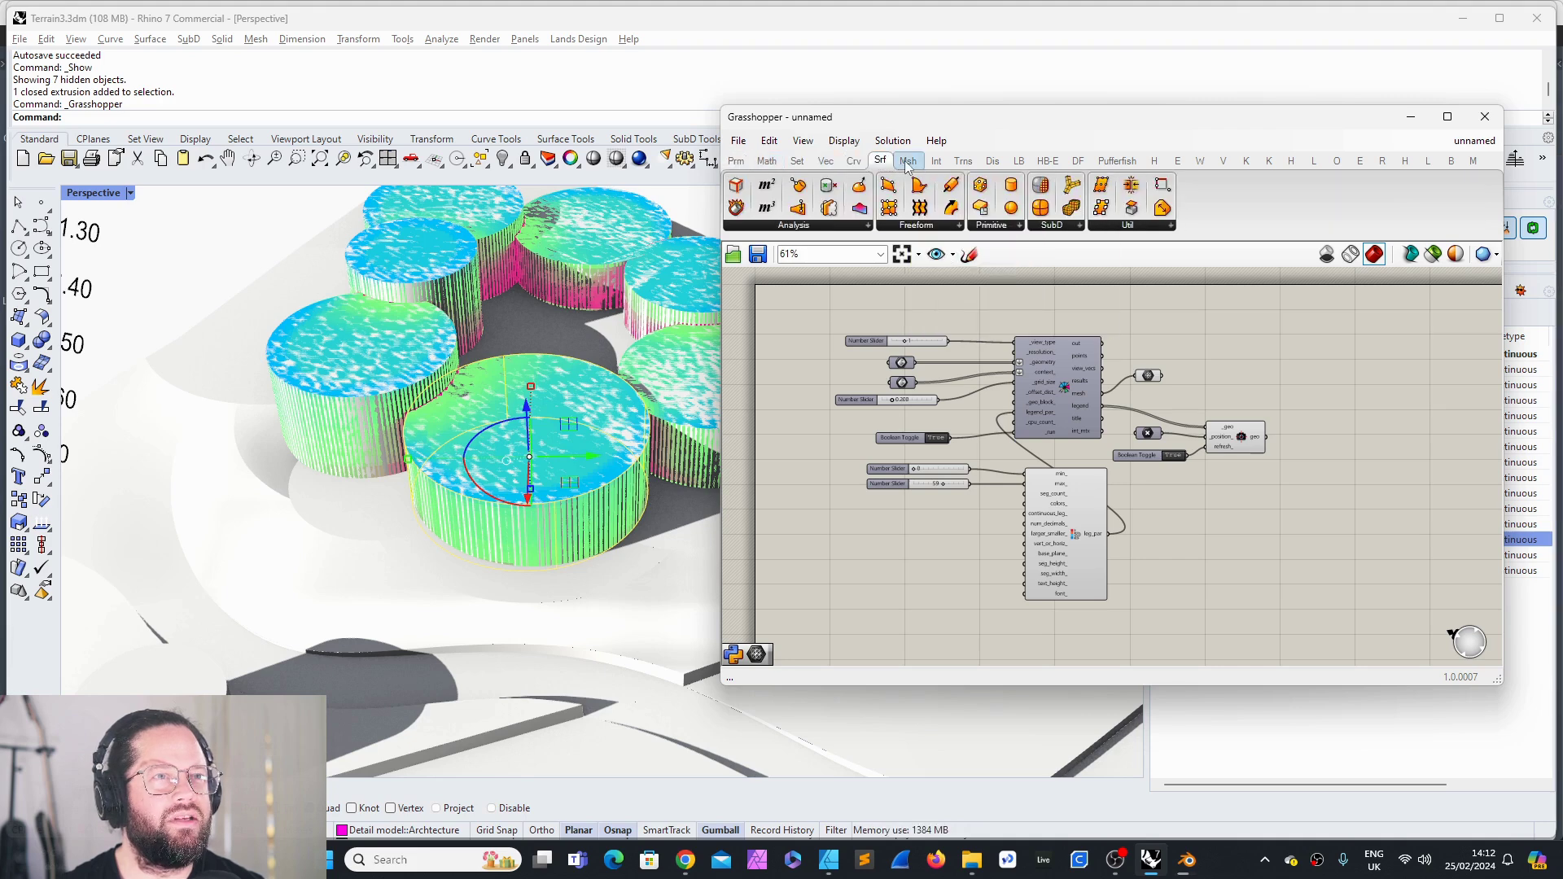
{"action": "left_click", "coordinate": [766, 161]}
{"action": "left_click", "coordinate": [736, 161]}
{"action": "left_click", "coordinate": [1215, 226]}
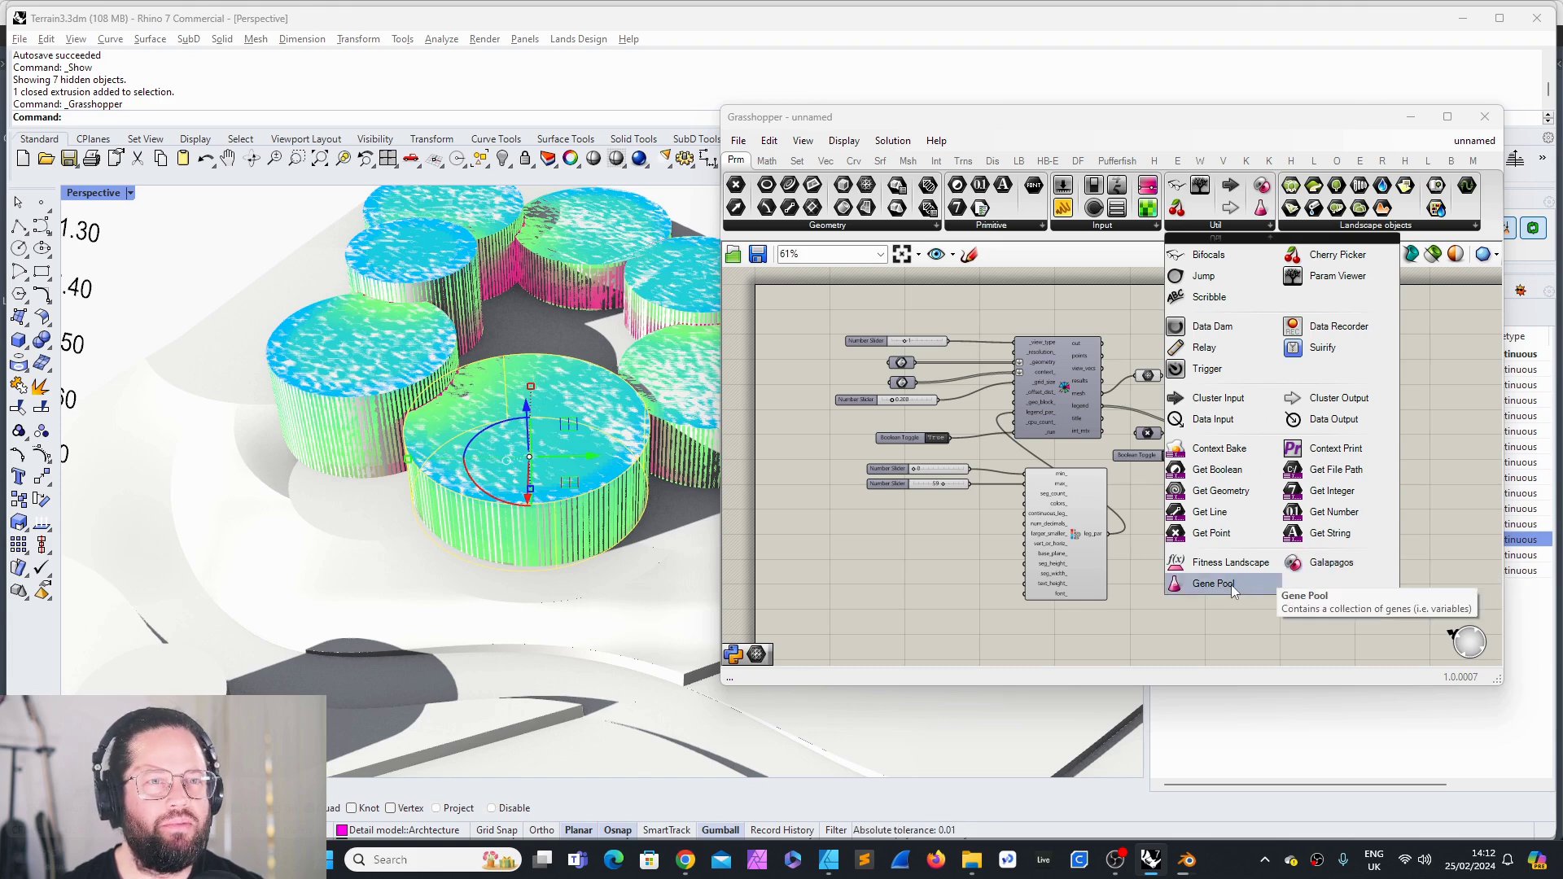
{"action": "left_click_drag", "start_coordinate": [834, 320], "coordinate": [1314, 634]}
{"action": "scroll", "coordinate": [1083, 394], "scroll_direction": "up", "scroll_amount": 3}
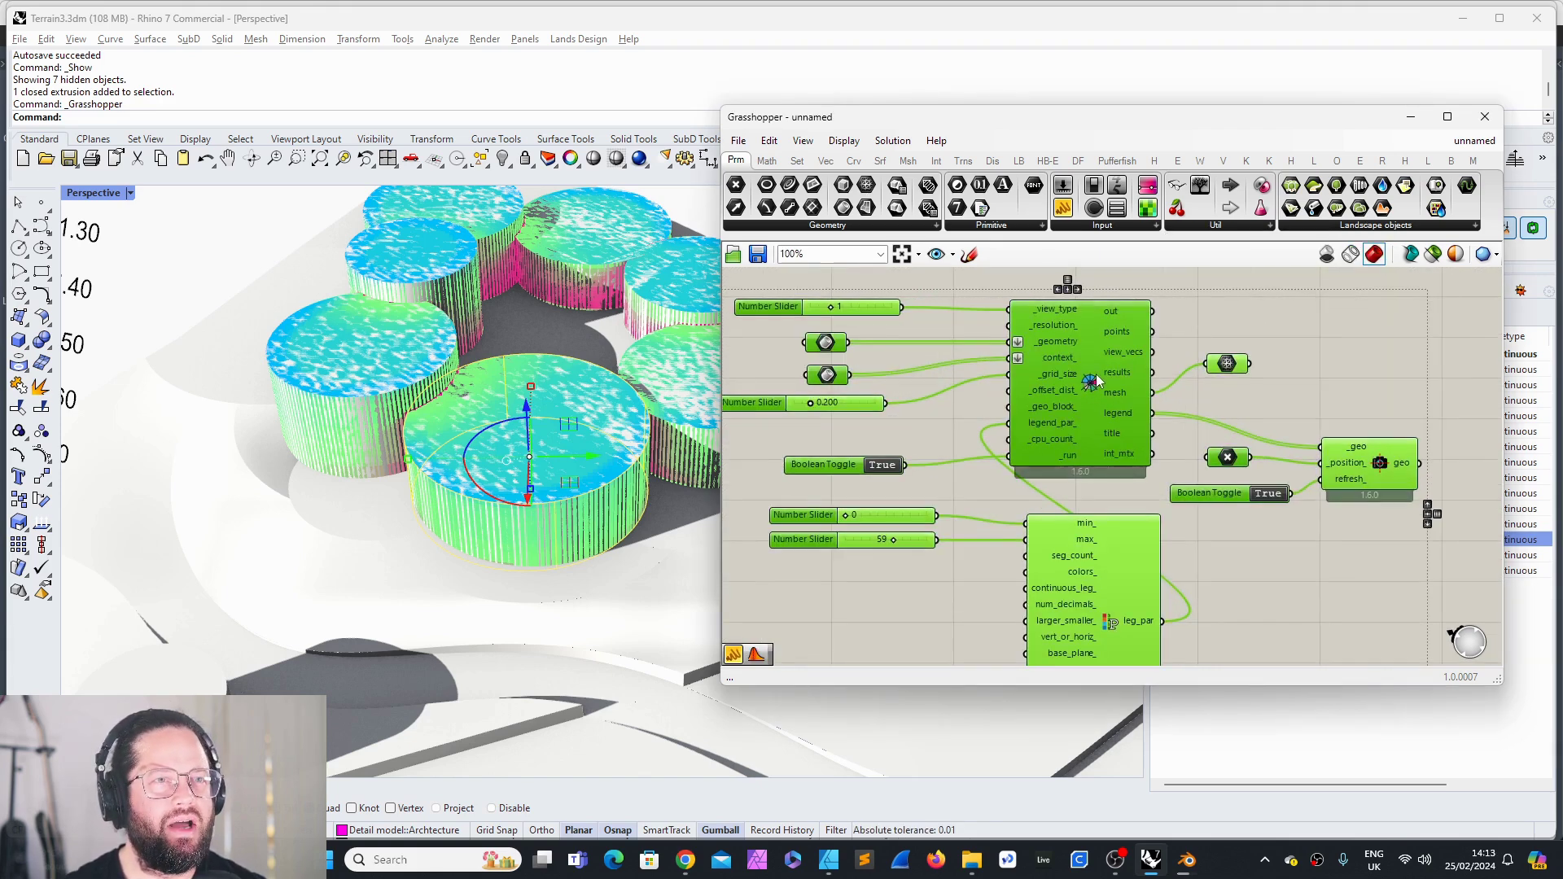
{"action": "right_click_drag", "start_coordinate": [1097, 379], "coordinate": [1175, 379]}
{"action": "scroll", "coordinate": [946, 413], "scroll_direction": "down", "scroll_amount": 5}
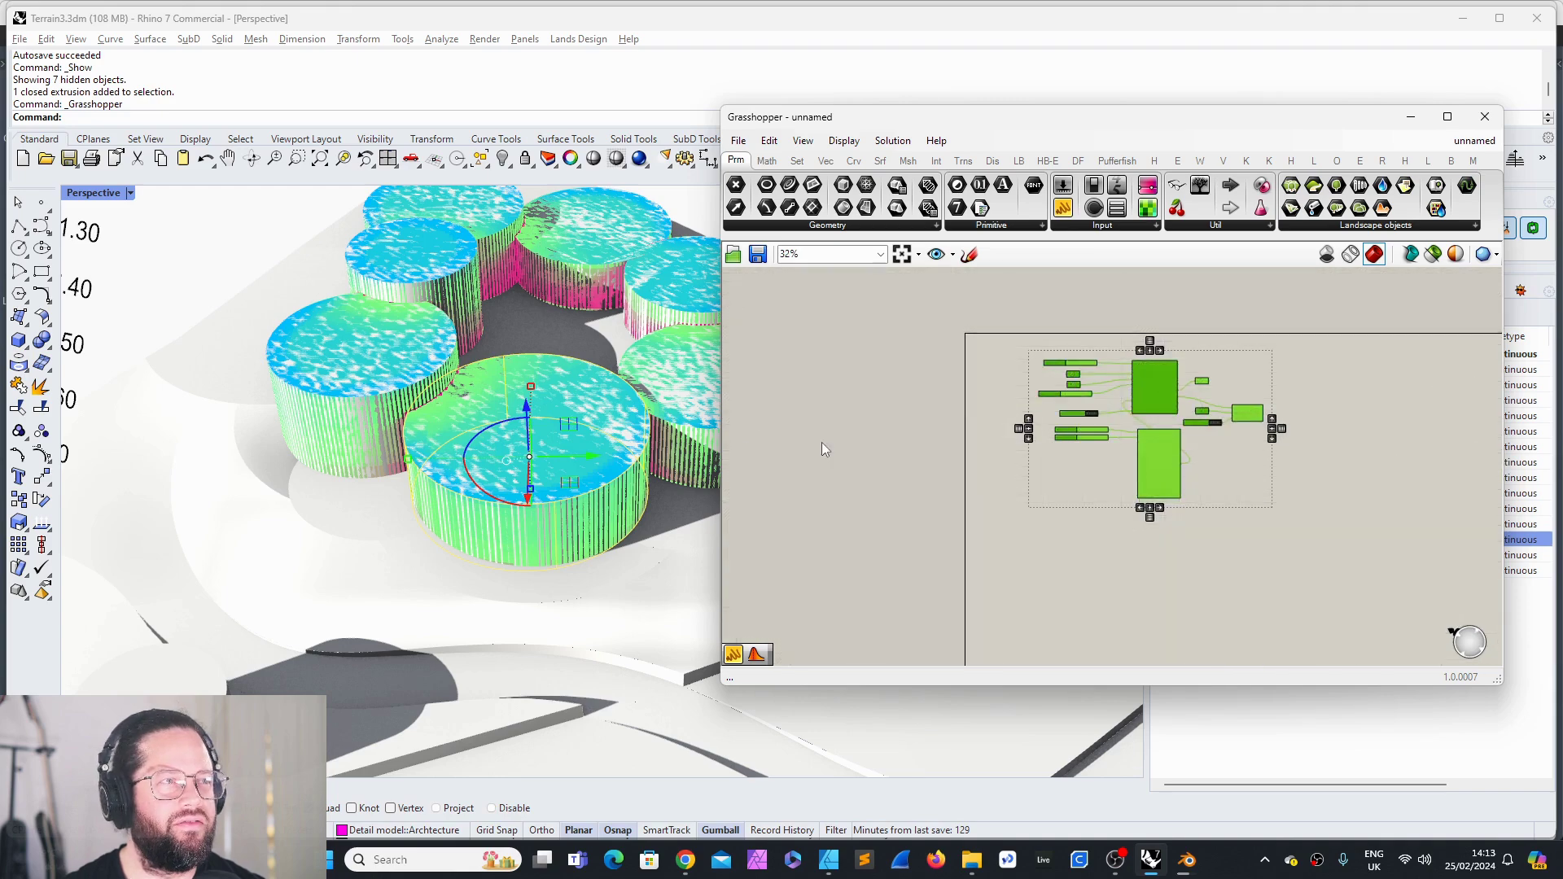
{"action": "left_click", "coordinate": [1343, 363]}
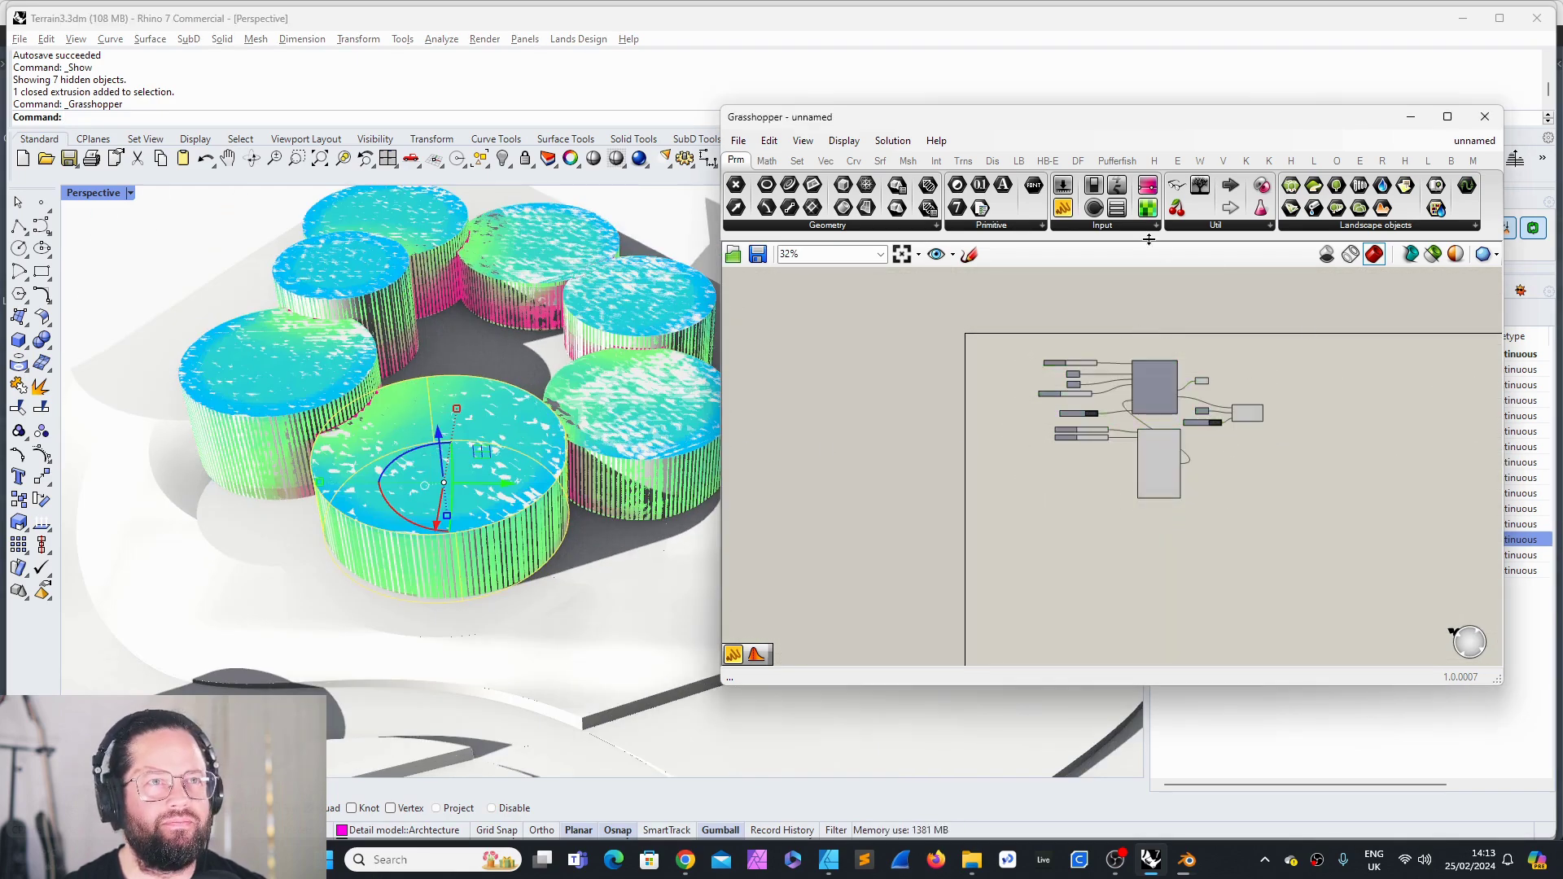
Step: Add a Galapagos component to the canvas and place it below the legend parameters component
{"action": "left_click", "coordinate": [1232, 228]}
{"action": "left_click", "coordinate": [1321, 563]}
{"action": "left_click", "coordinate": [1370, 581]}
{"action": "scroll", "coordinate": [1107, 372], "scroll_direction": "up", "scroll_amount": 5}
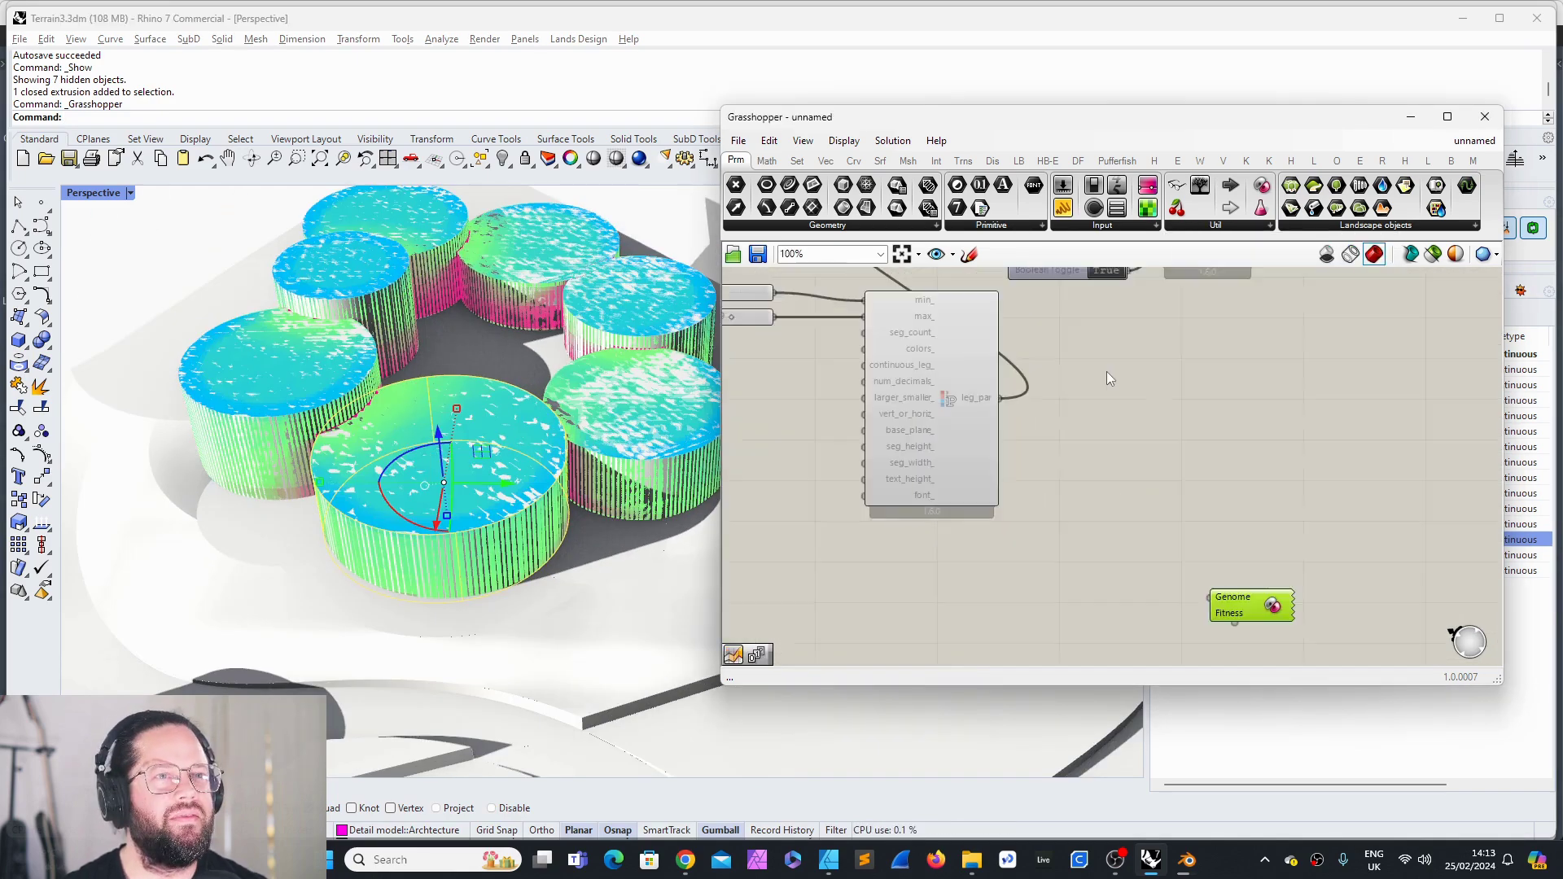
{"action": "left_click", "coordinate": [1190, 509]}
{"action": "scroll", "coordinate": [1190, 509], "scroll_direction": "down", "scroll_amount": 3}
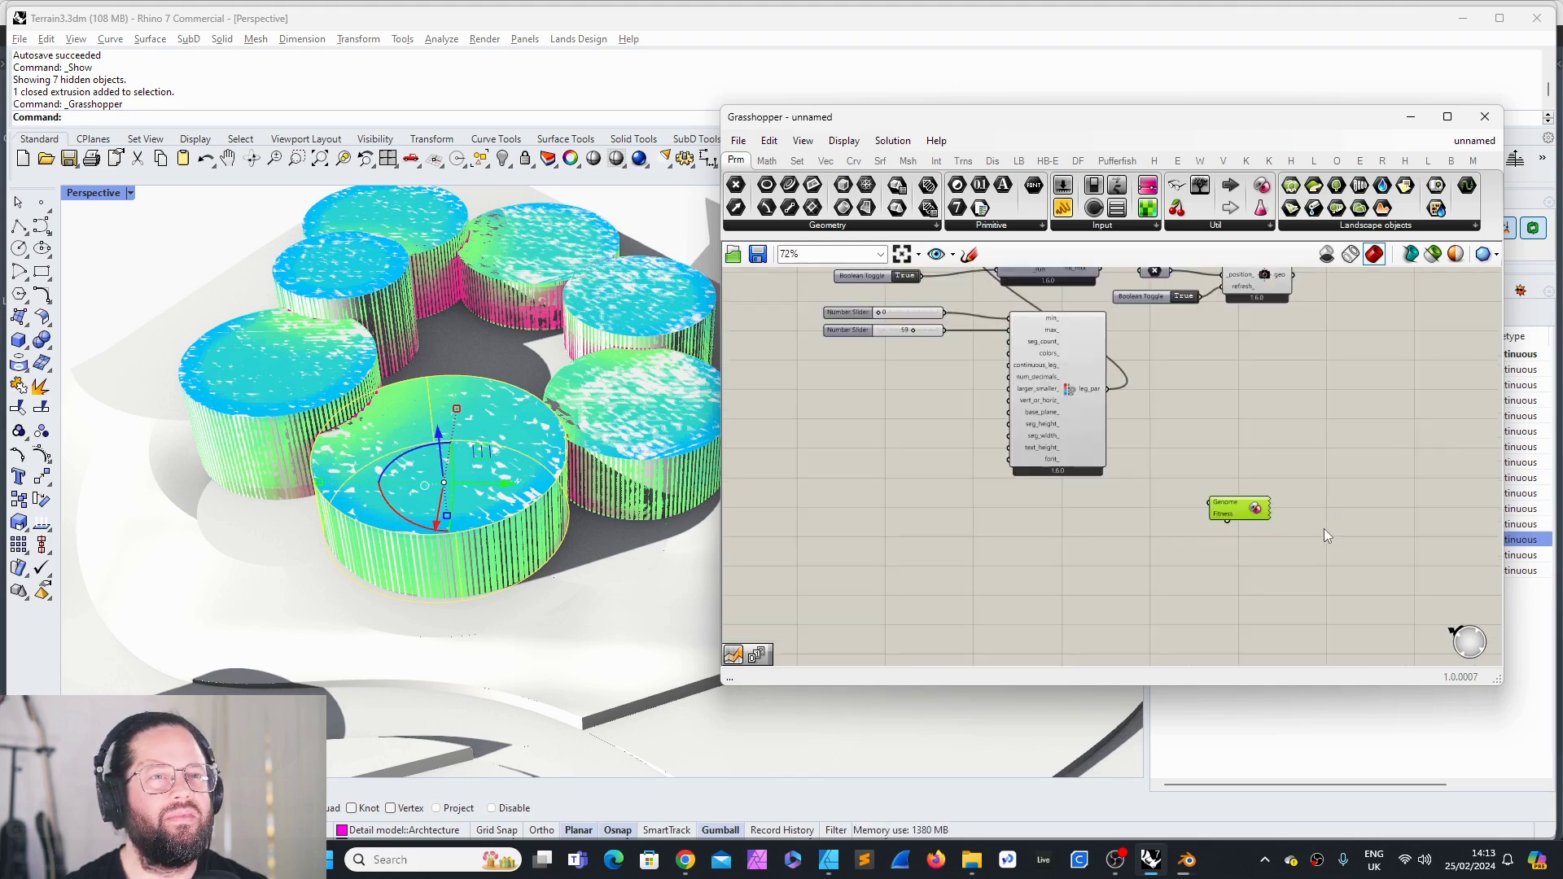
{"action": "scroll", "coordinate": [1244, 398], "scroll_direction": "up", "scroll_amount": 2}
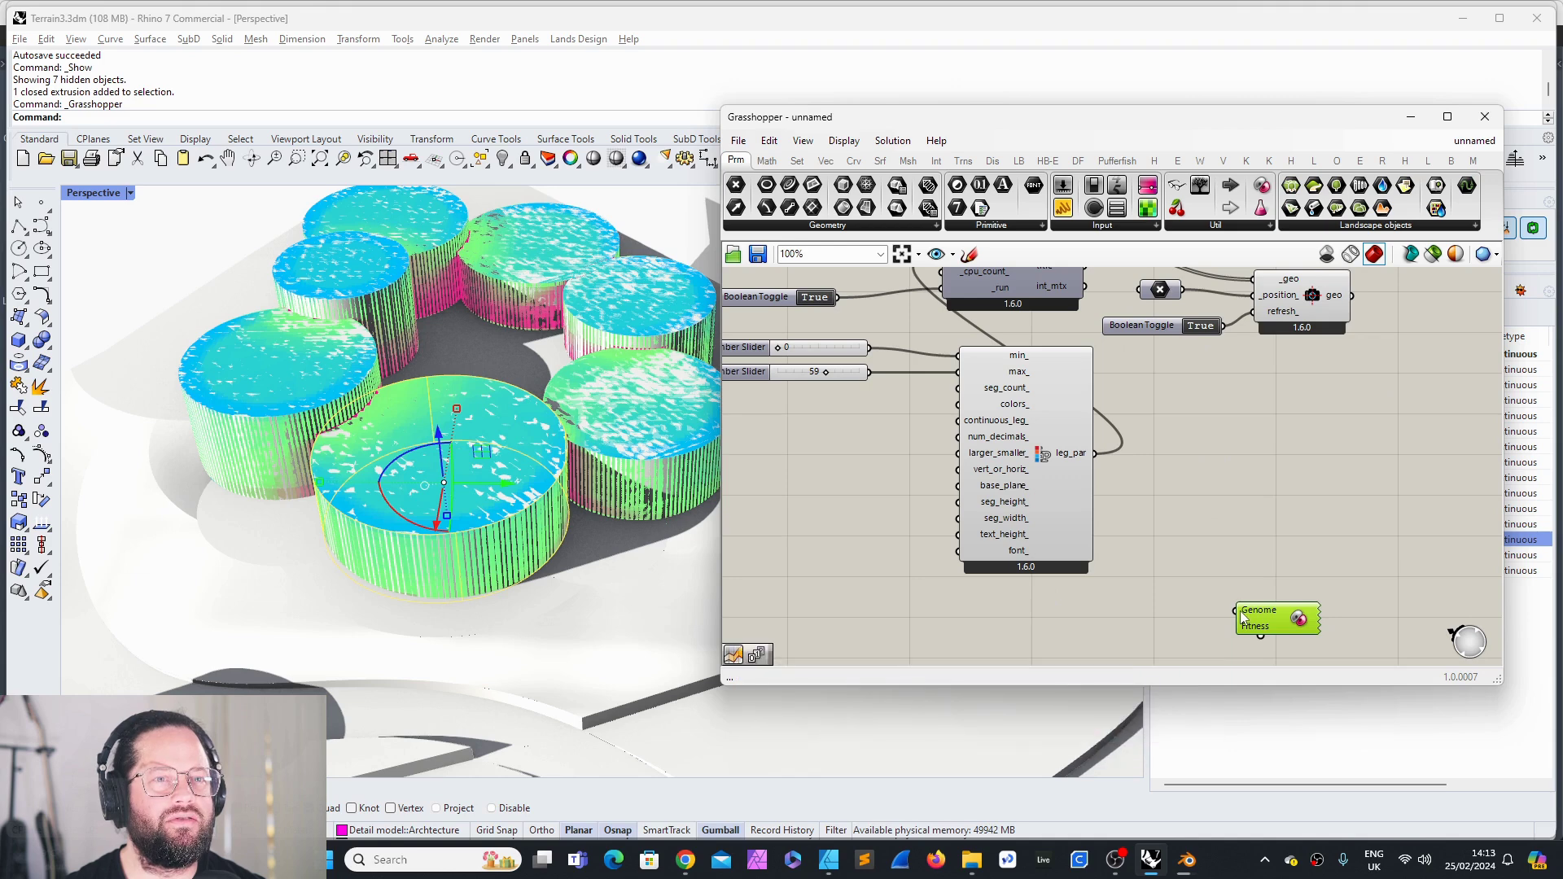
{"action": "left_click_drag", "start_coordinate": [1271, 617], "coordinate": [1291, 594]}
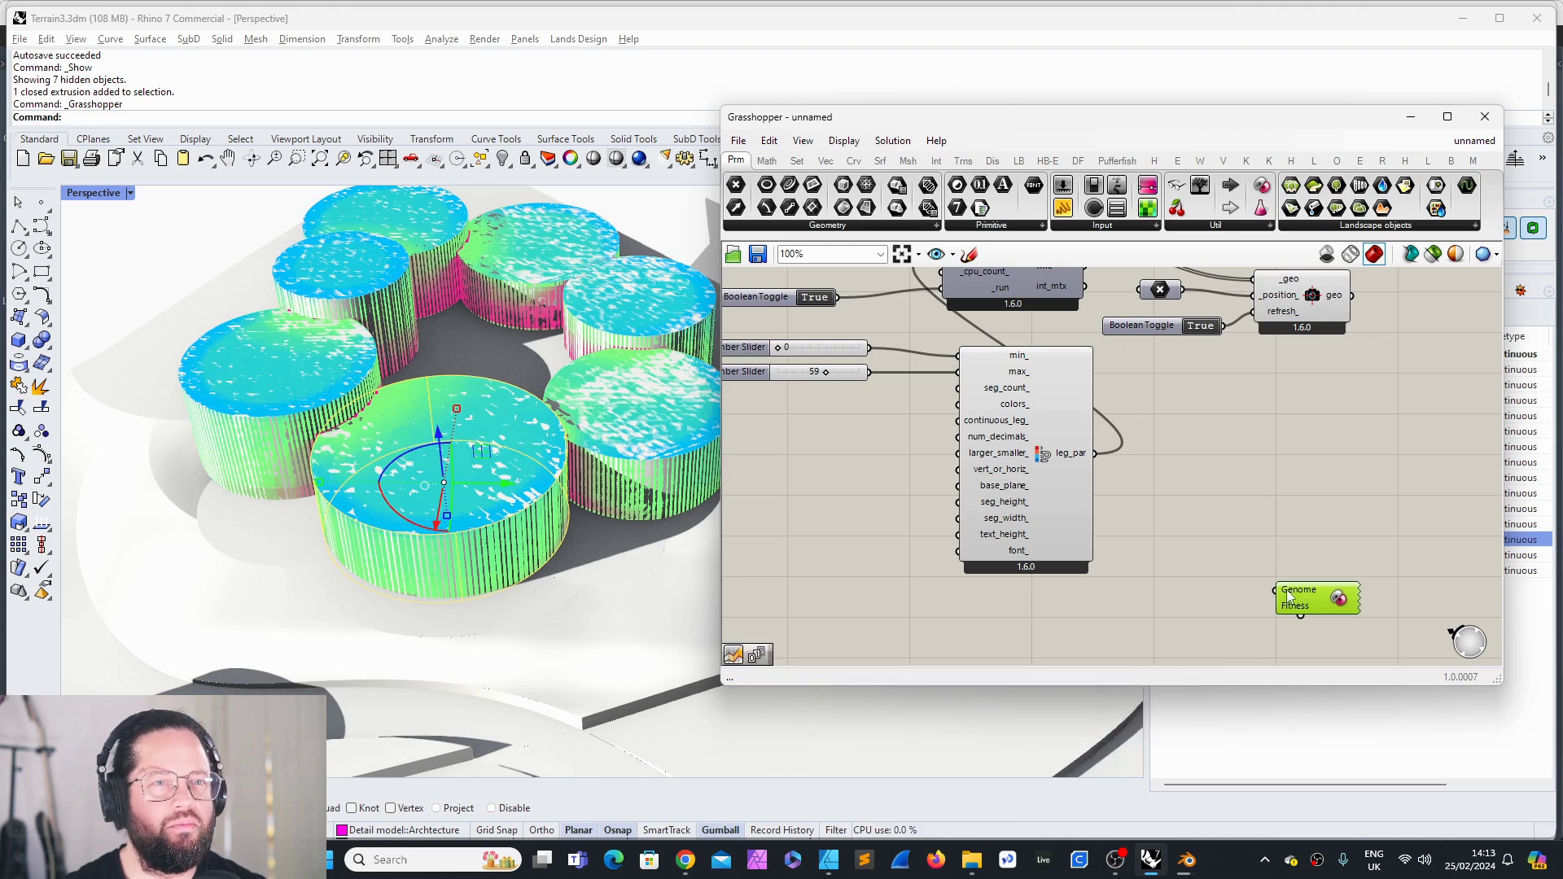
Step: Connect the Galapagos Genome input to the two number sliders that drive the legend's min and max
{"action": "left_click", "coordinate": [790, 351]}
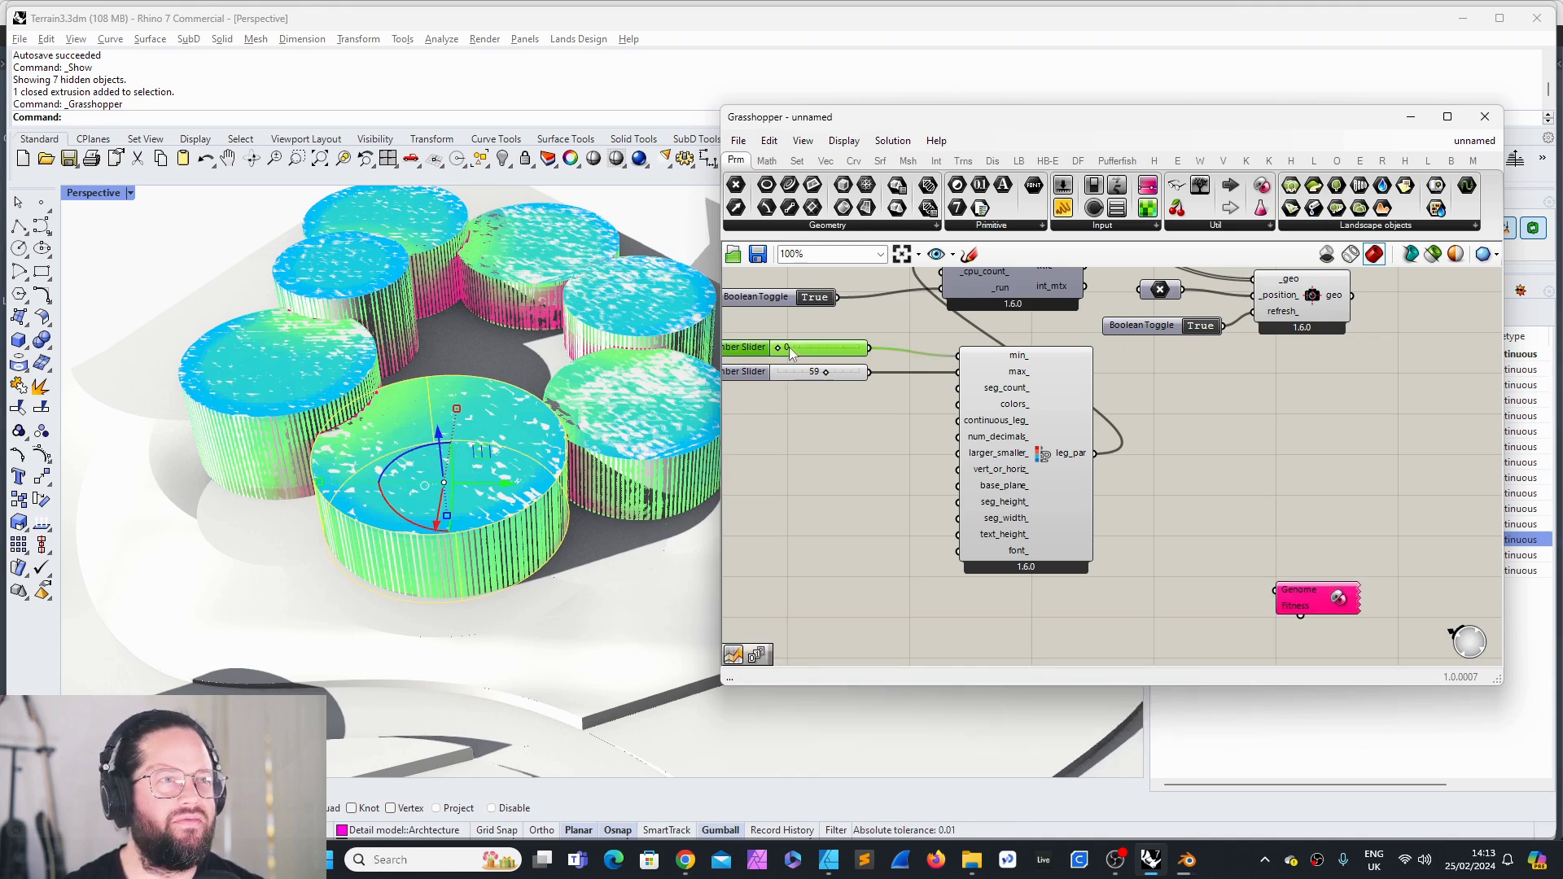
{"action": "left_click_drag", "start_coordinate": [1303, 595], "coordinate": [868, 349]}
{"action": "scroll", "coordinate": [1306, 500], "scroll_direction": "down", "scroll_amount": 2}
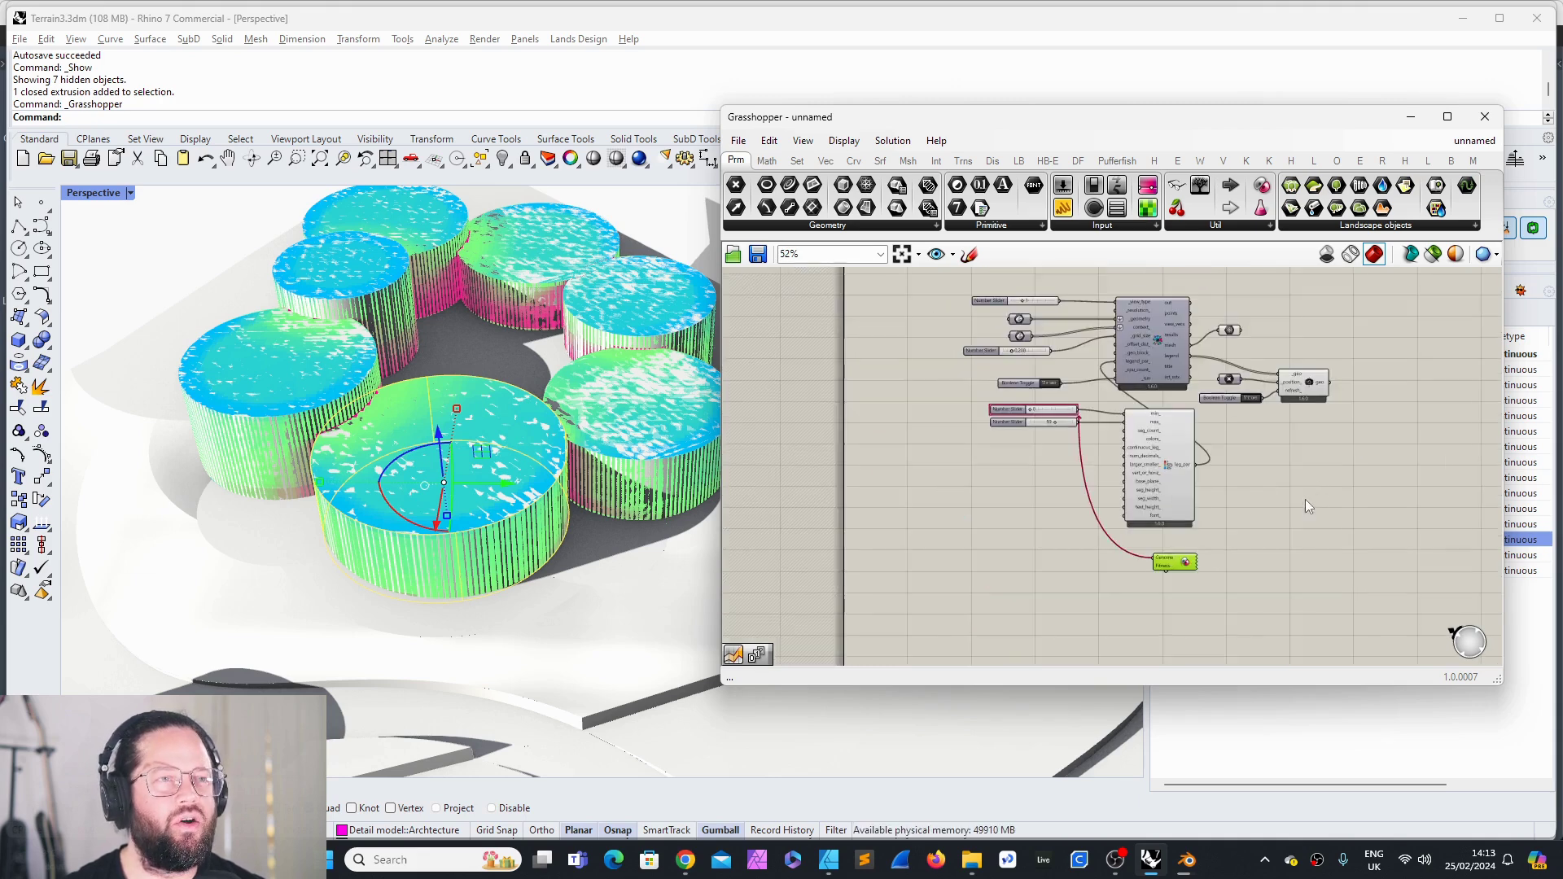
{"action": "scroll", "coordinate": [1215, 577], "scroll_direction": "up", "scroll_amount": 3}
{"action": "left_click_drag", "start_coordinate": [1278, 631], "coordinate": [1098, 324]}
{"action": "left_click", "coordinate": [1067, 328]}
{"action": "scroll", "coordinate": [1027, 384], "scroll_direction": "down", "scroll_amount": 2}
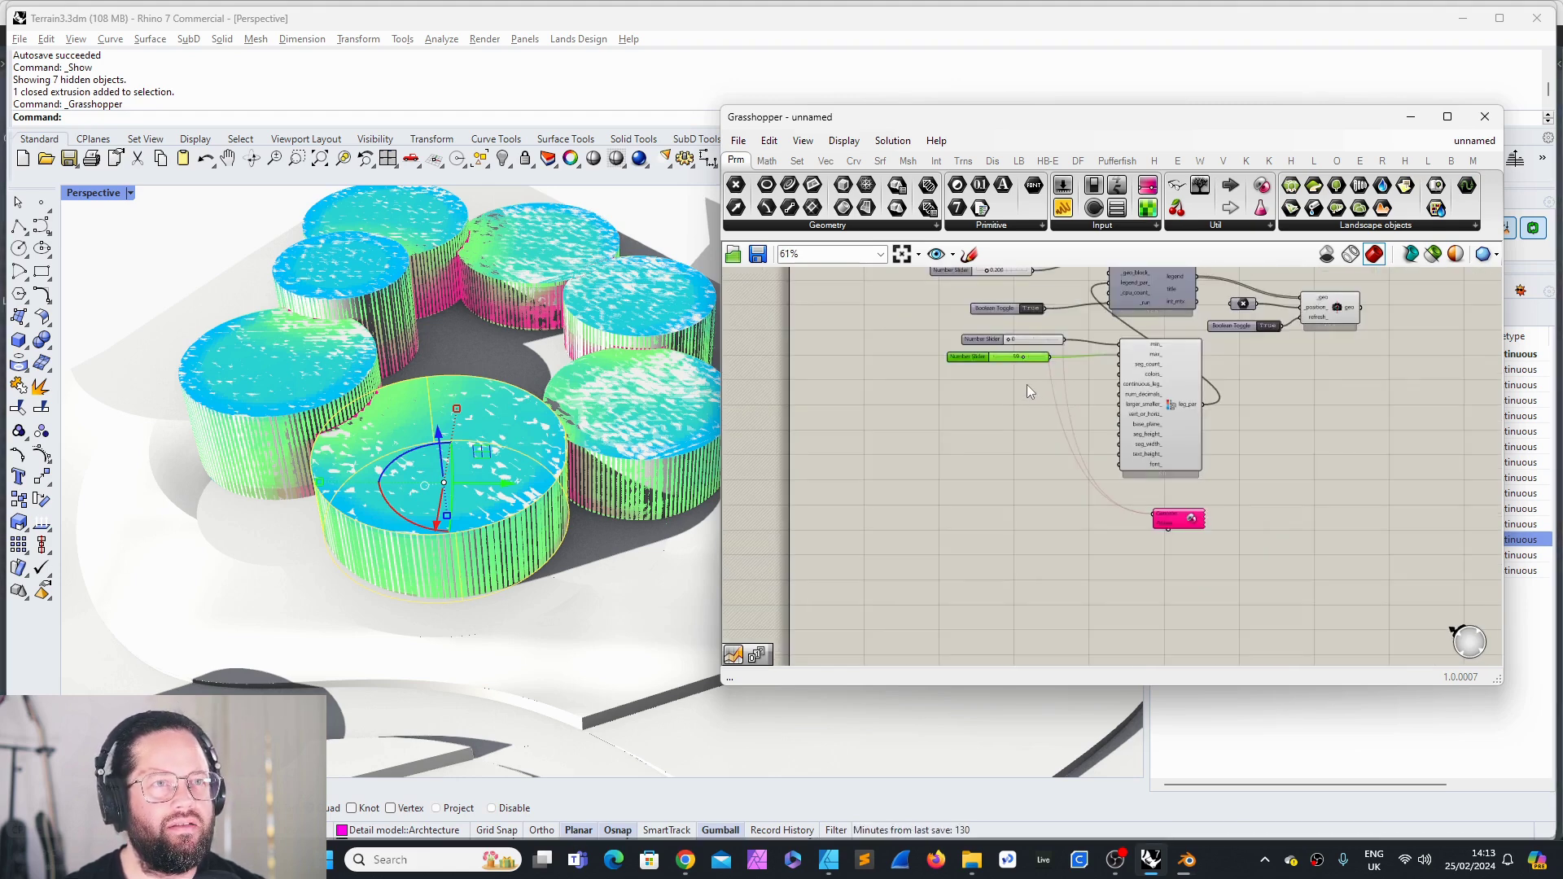
{"action": "scroll", "coordinate": [1063, 371], "scroll_direction": "up", "scroll_amount": 2}
{"action": "scroll", "coordinate": [1032, 332], "scroll_direction": "down", "scroll_amount": 1}
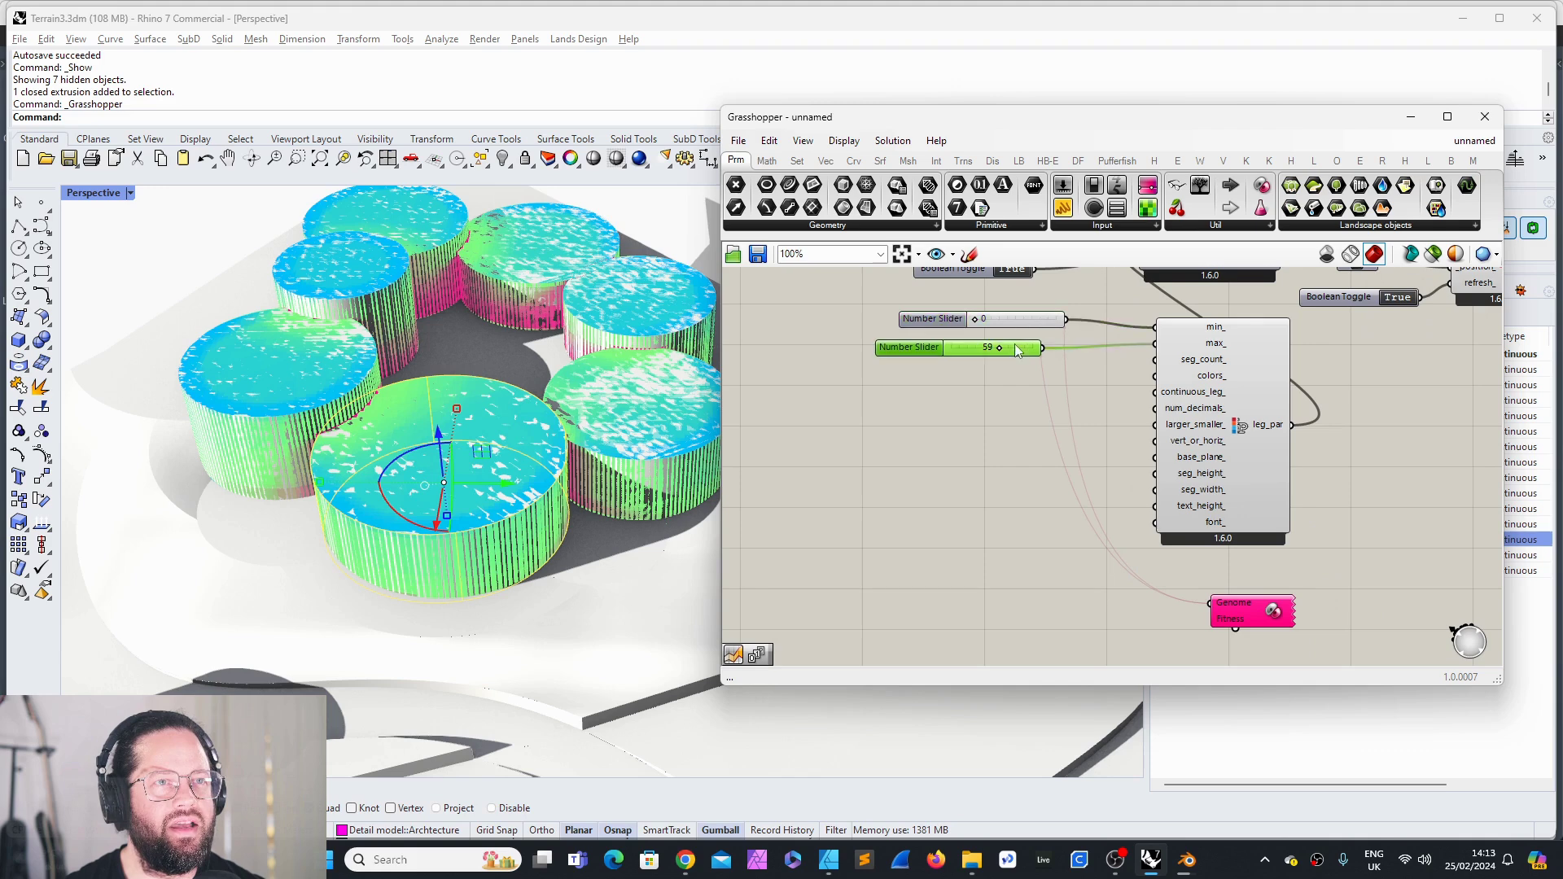
{"action": "left_click", "coordinate": [1258, 617]}
{"action": "scroll", "coordinate": [1254, 578], "scroll_direction": "down", "scroll_amount": 1}
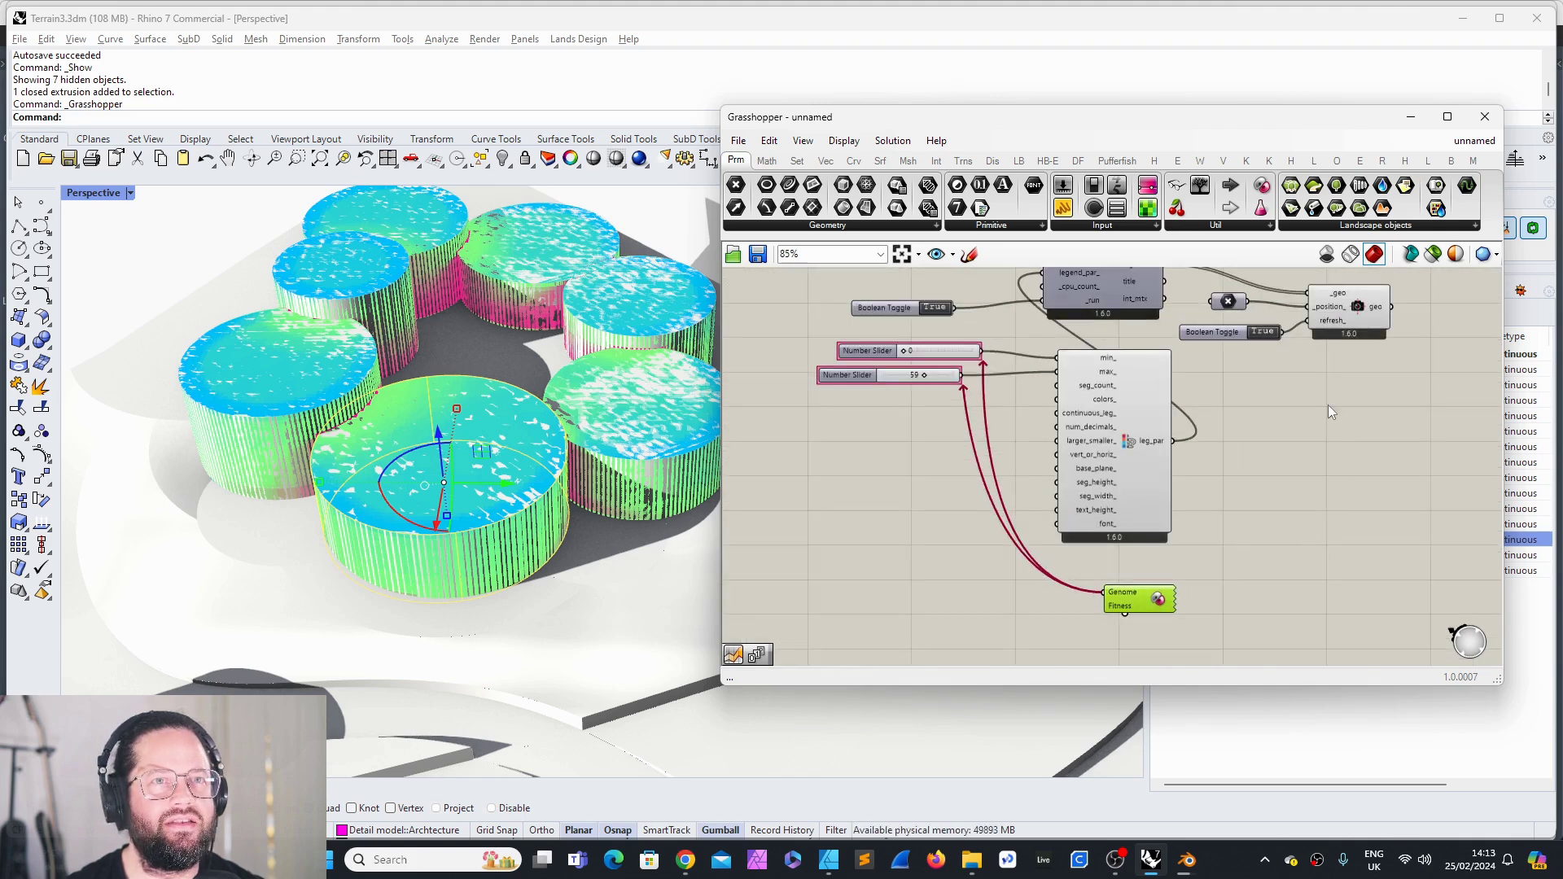
Step: Remove all sliders from the Galapagos Genome input
{"action": "scroll", "coordinate": [1292, 471], "scroll_direction": "down", "scroll_amount": 1}
{"action": "scroll", "coordinate": [1180, 601], "scroll_direction": "up", "scroll_amount": 1}
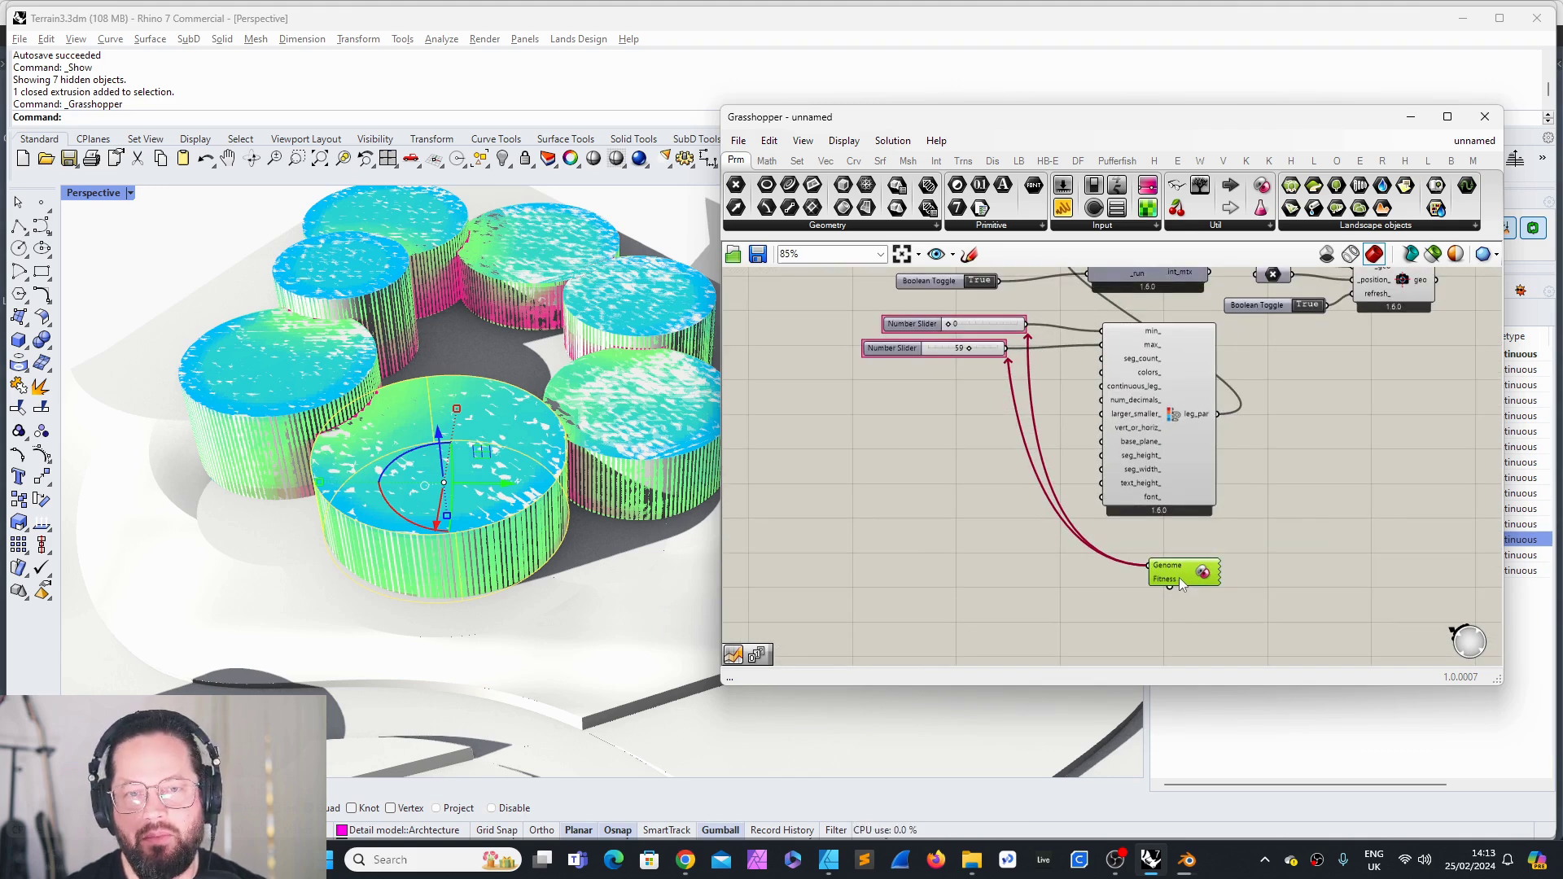
{"action": "right_click", "coordinate": [1175, 567]}
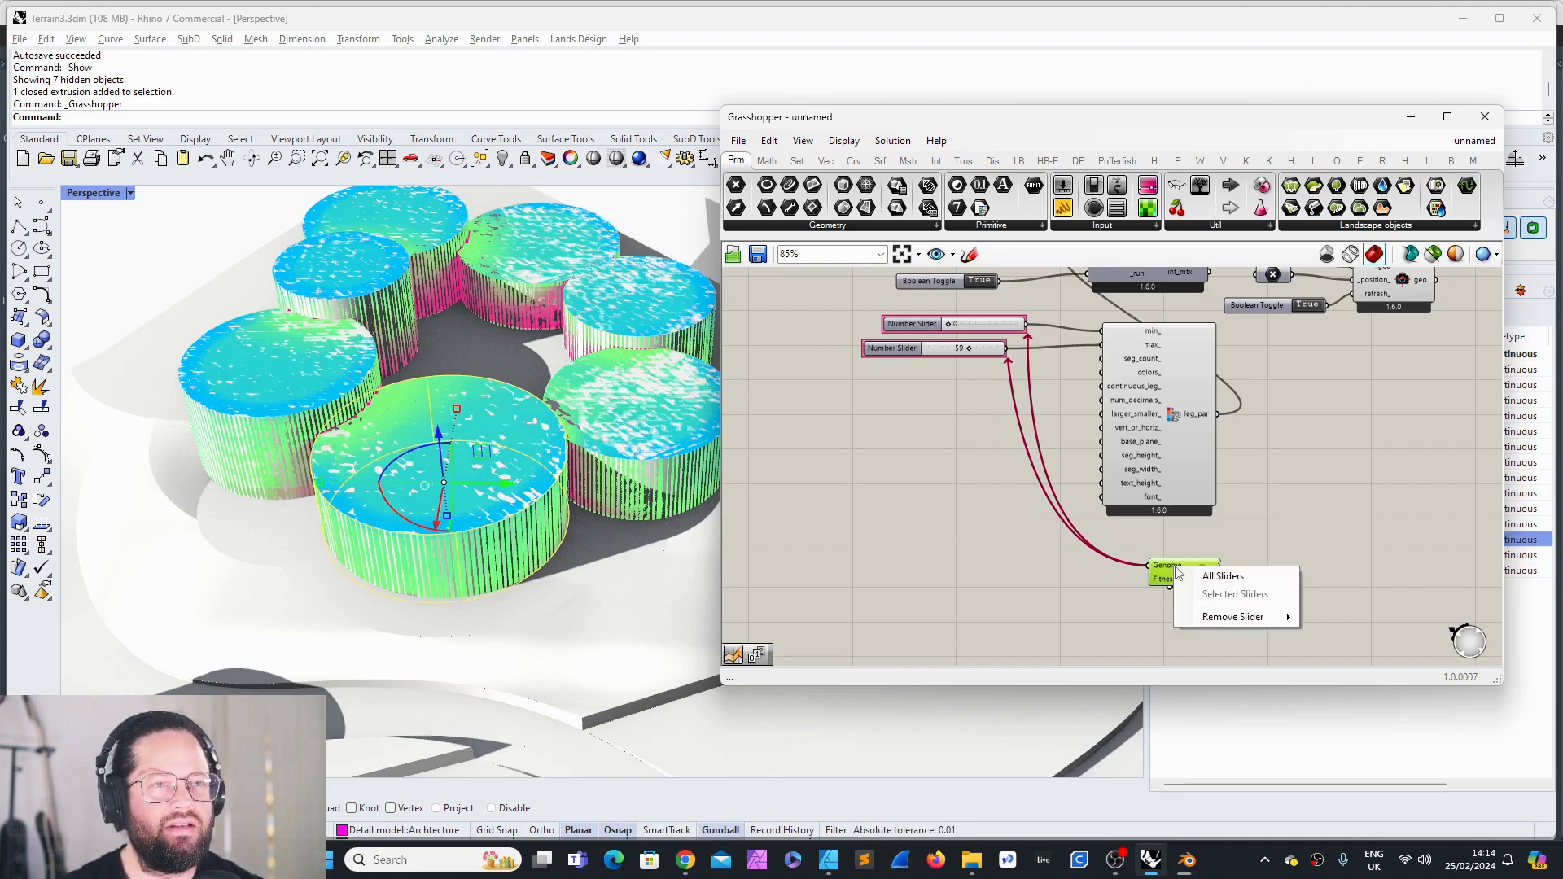
{"action": "mouse_move", "coordinate": [1252, 618]}
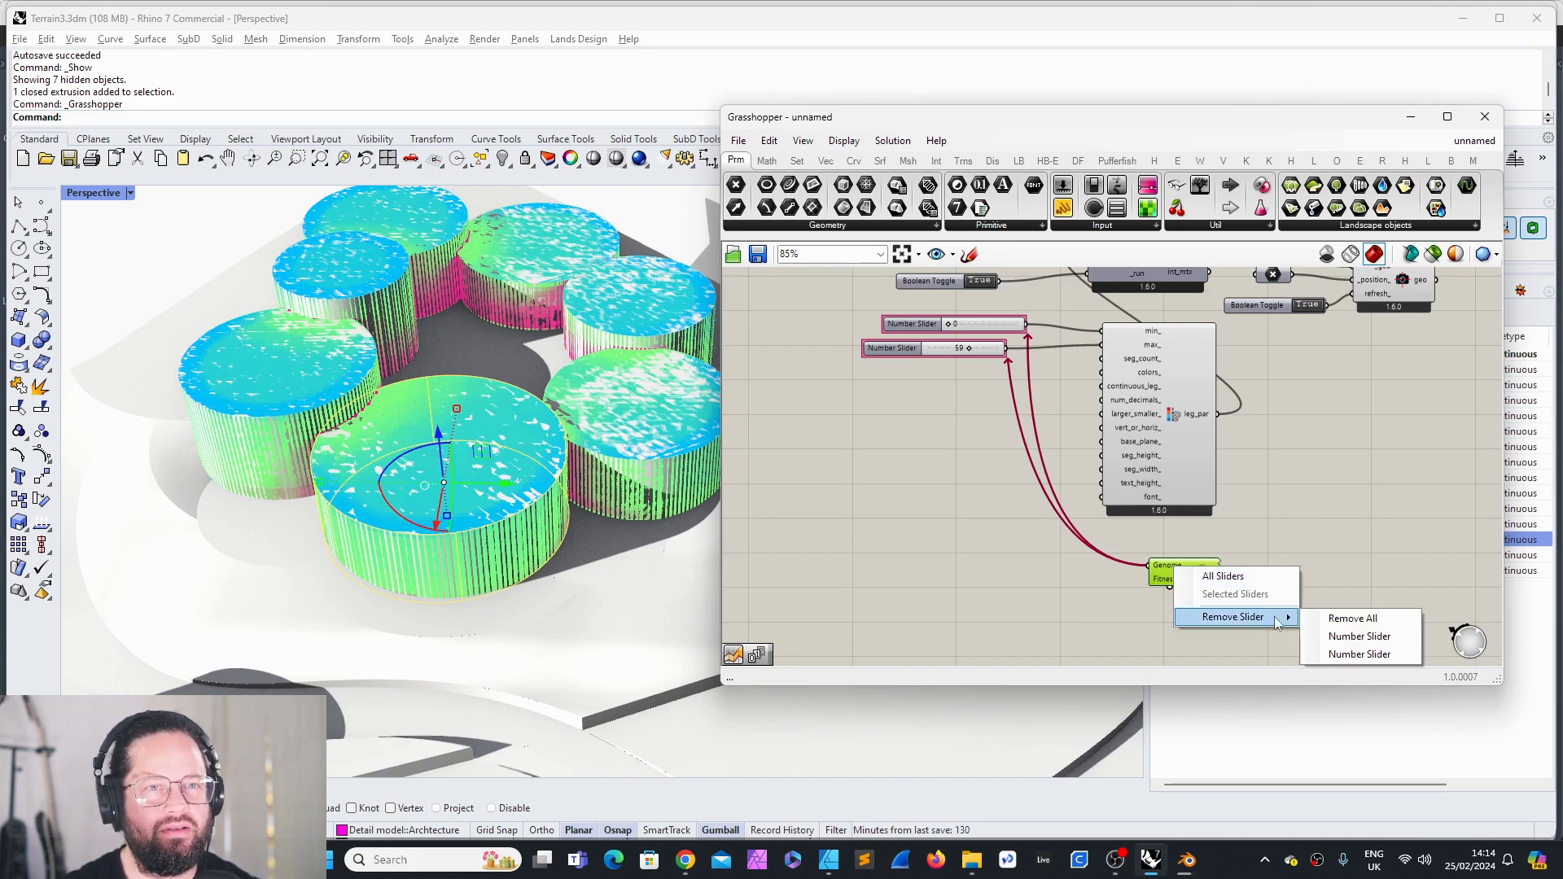
{"action": "left_click", "coordinate": [1352, 619]}
Step: Turn off the preview of the Mesh parameter that receives the view analysis mesh
{"action": "right_click_drag", "start_coordinate": [587, 382], "coordinate": [518, 456]}
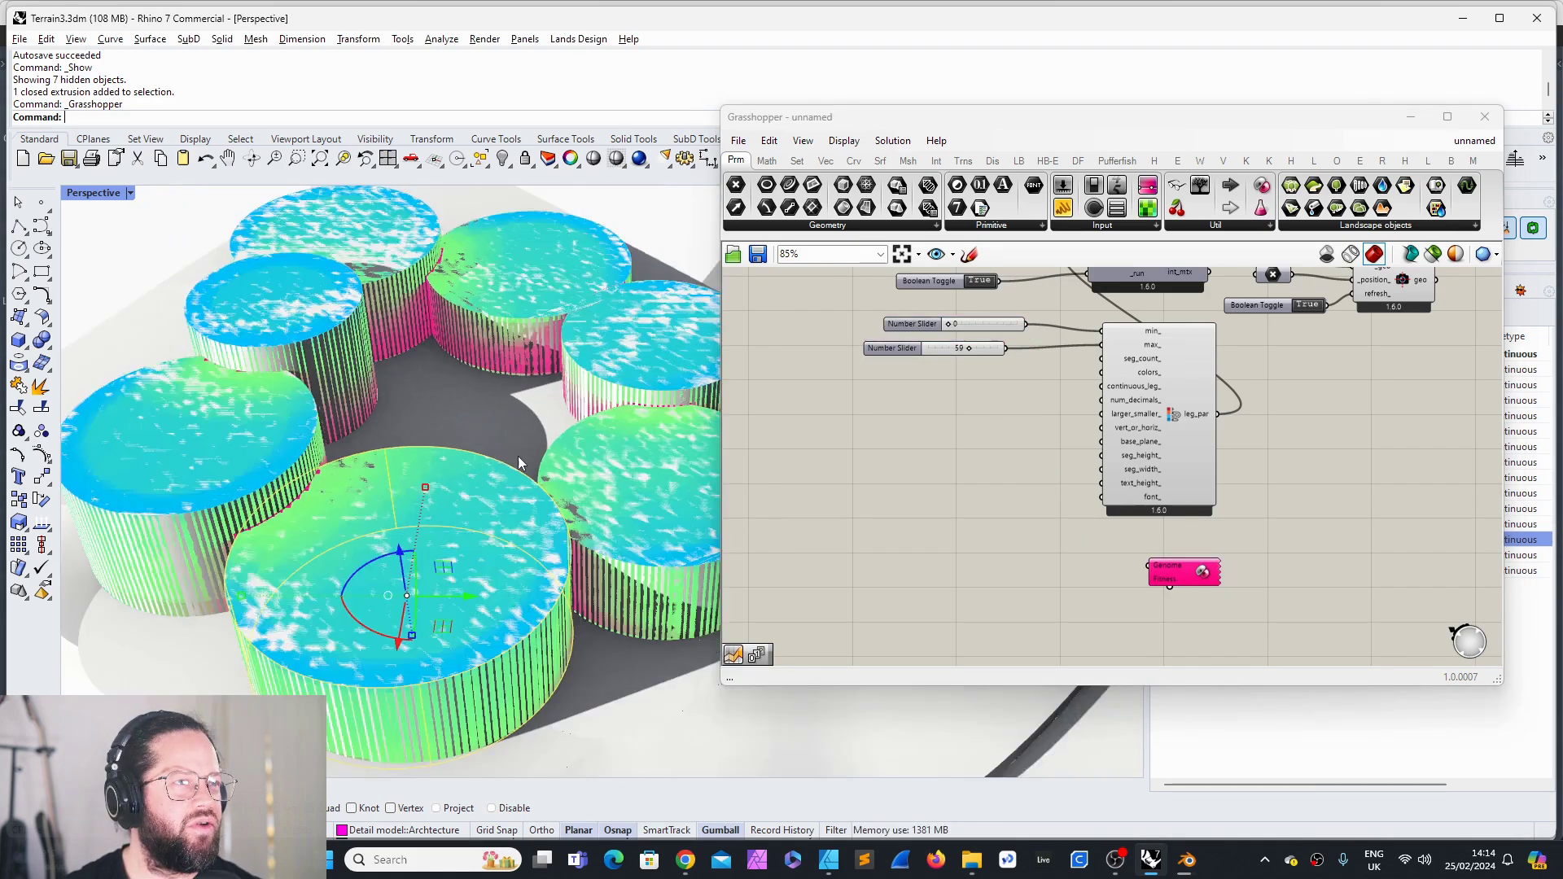
{"action": "scroll", "coordinate": [518, 456], "scroll_direction": "down", "scroll_amount": 3}
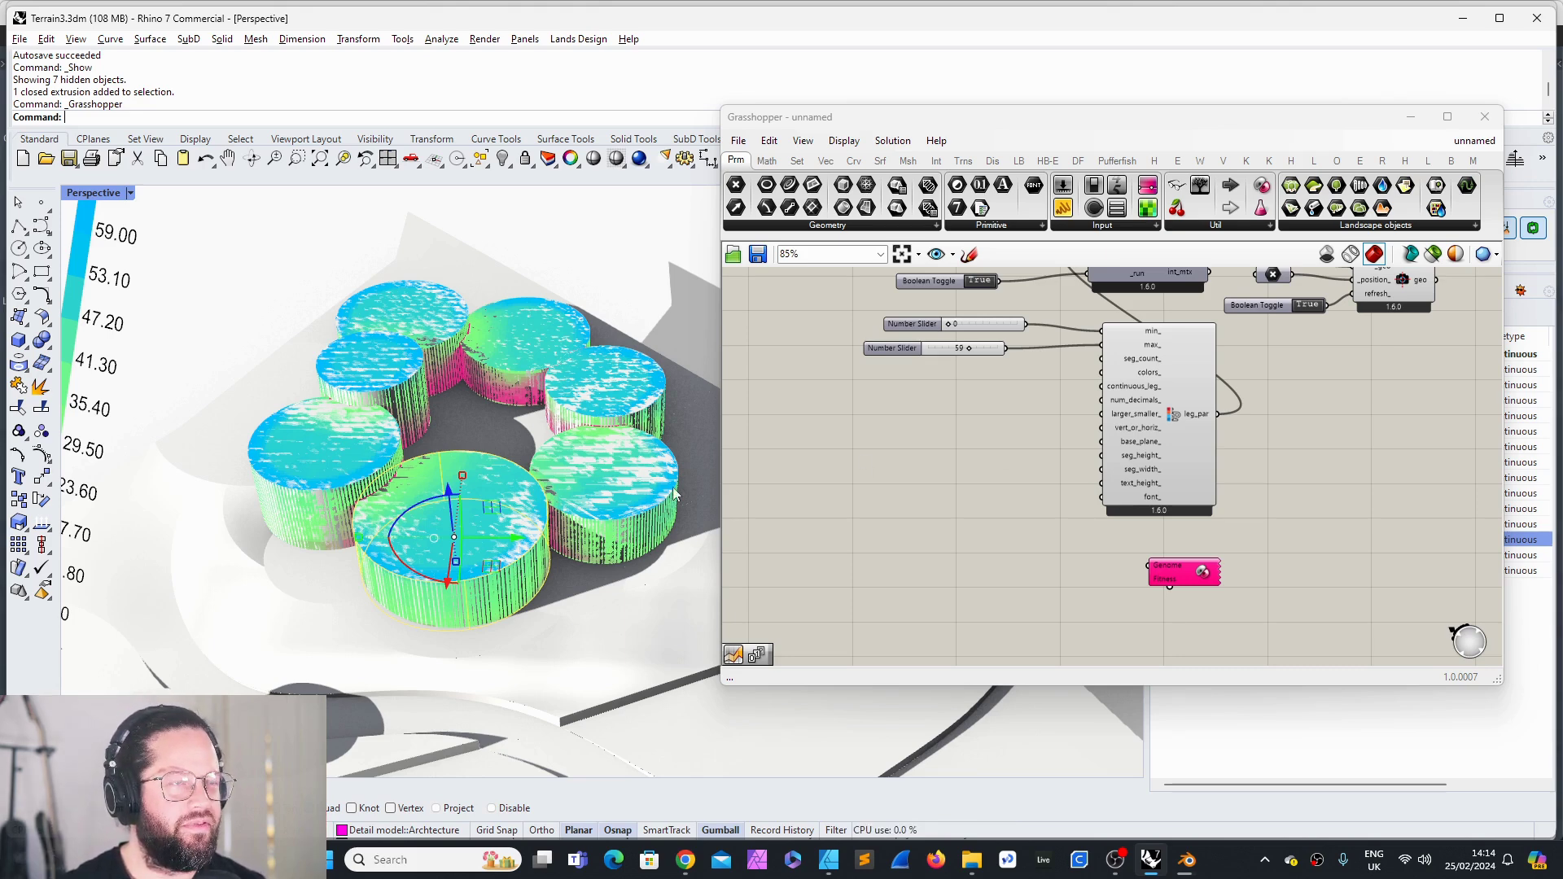
{"action": "scroll", "coordinate": [973, 529], "scroll_direction": "down", "scroll_amount": 2}
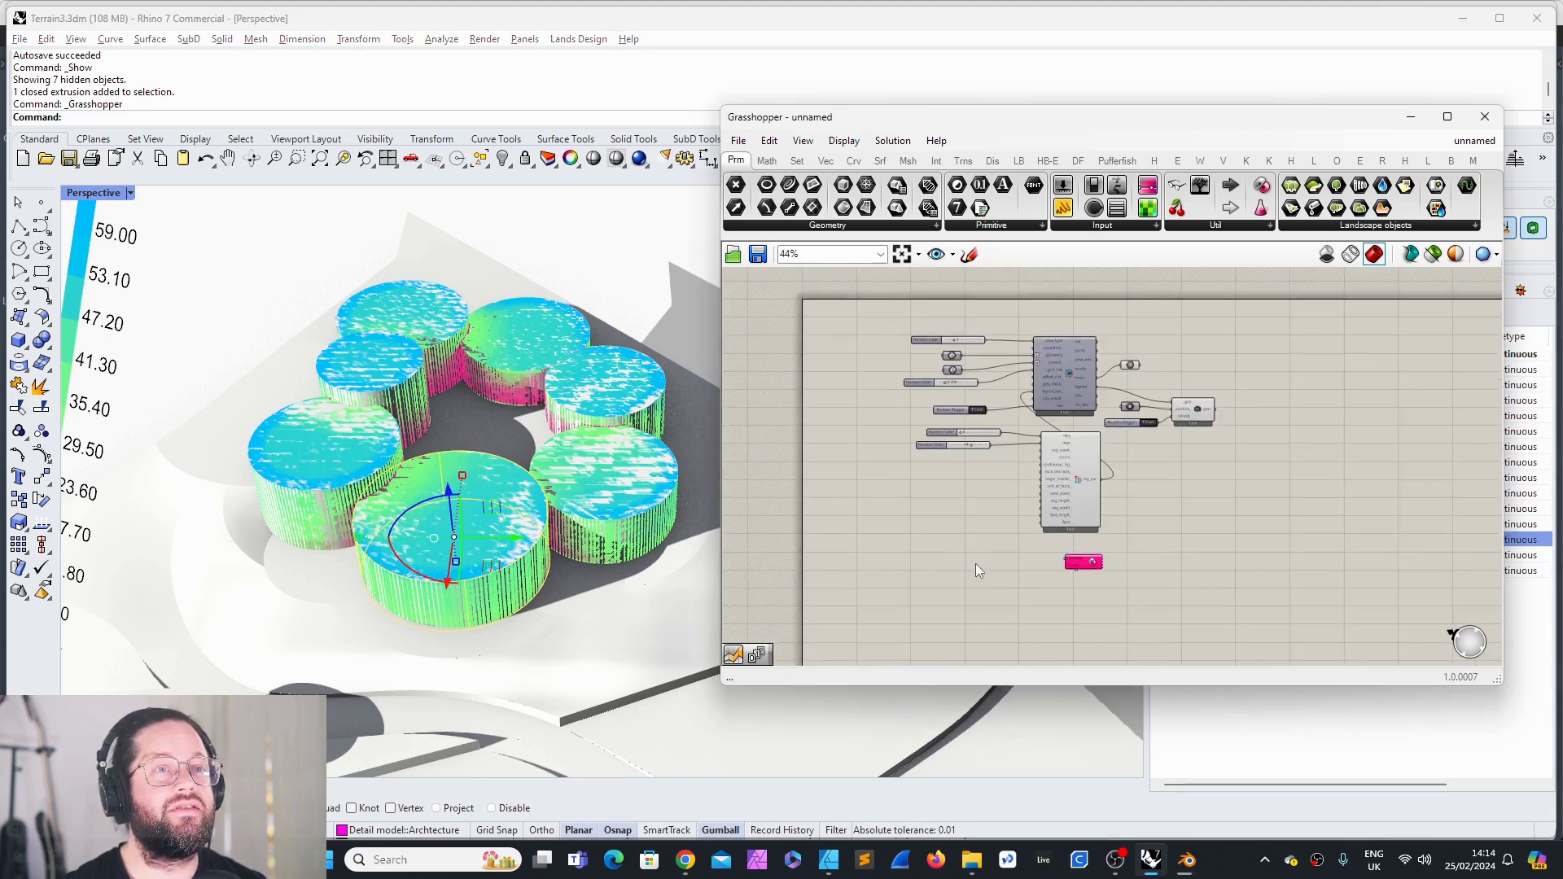
{"action": "scroll", "coordinate": [1148, 391], "scroll_direction": "up", "scroll_amount": 4}
{"action": "right_click", "coordinate": [1111, 282]}
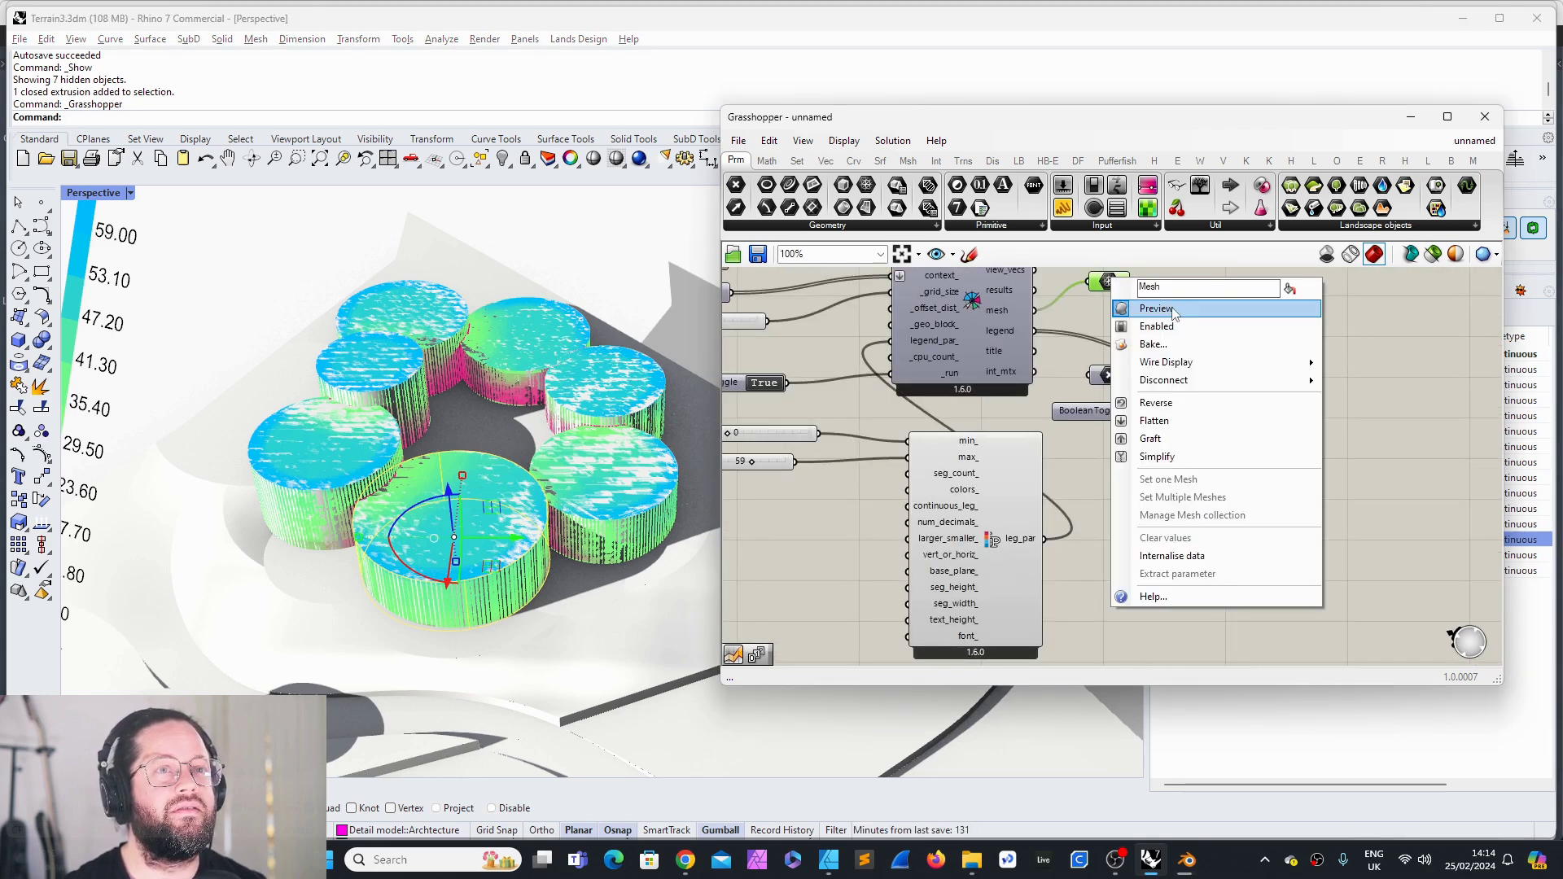
{"action": "left_click", "coordinate": [1157, 308]}
{"action": "scroll", "coordinate": [1221, 358], "scroll_direction": "down", "scroll_amount": 5}
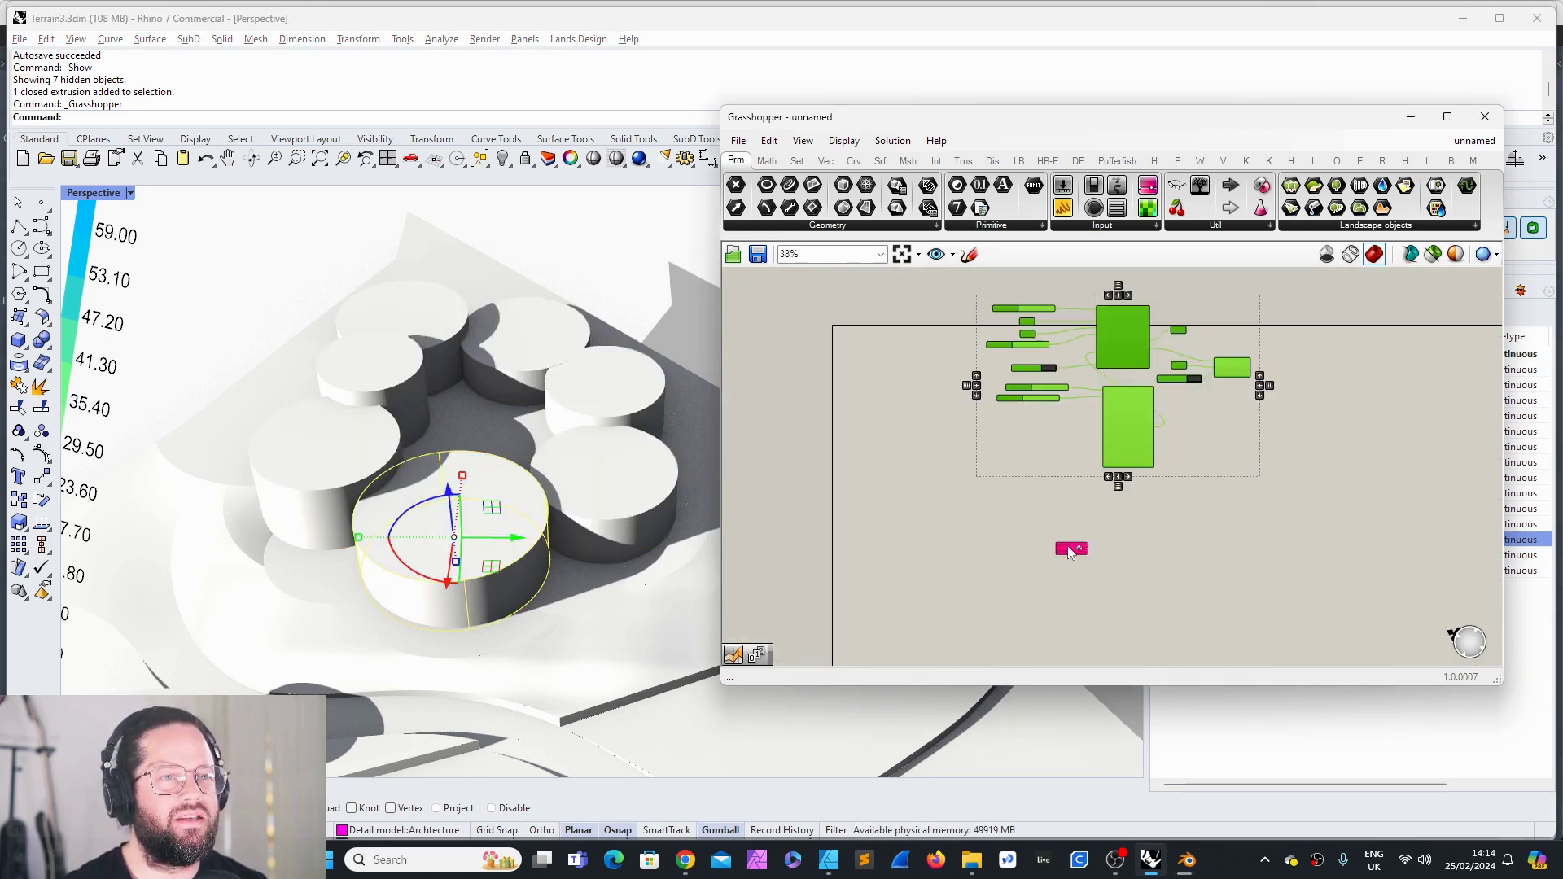
Step: Select the cylindrical volumes one by one around the ring in the Rhino viewport, and clear the selection
{"action": "right_click_drag", "start_coordinate": [466, 412], "coordinate": [499, 537]}
{"action": "left_click", "coordinate": [440, 497]}
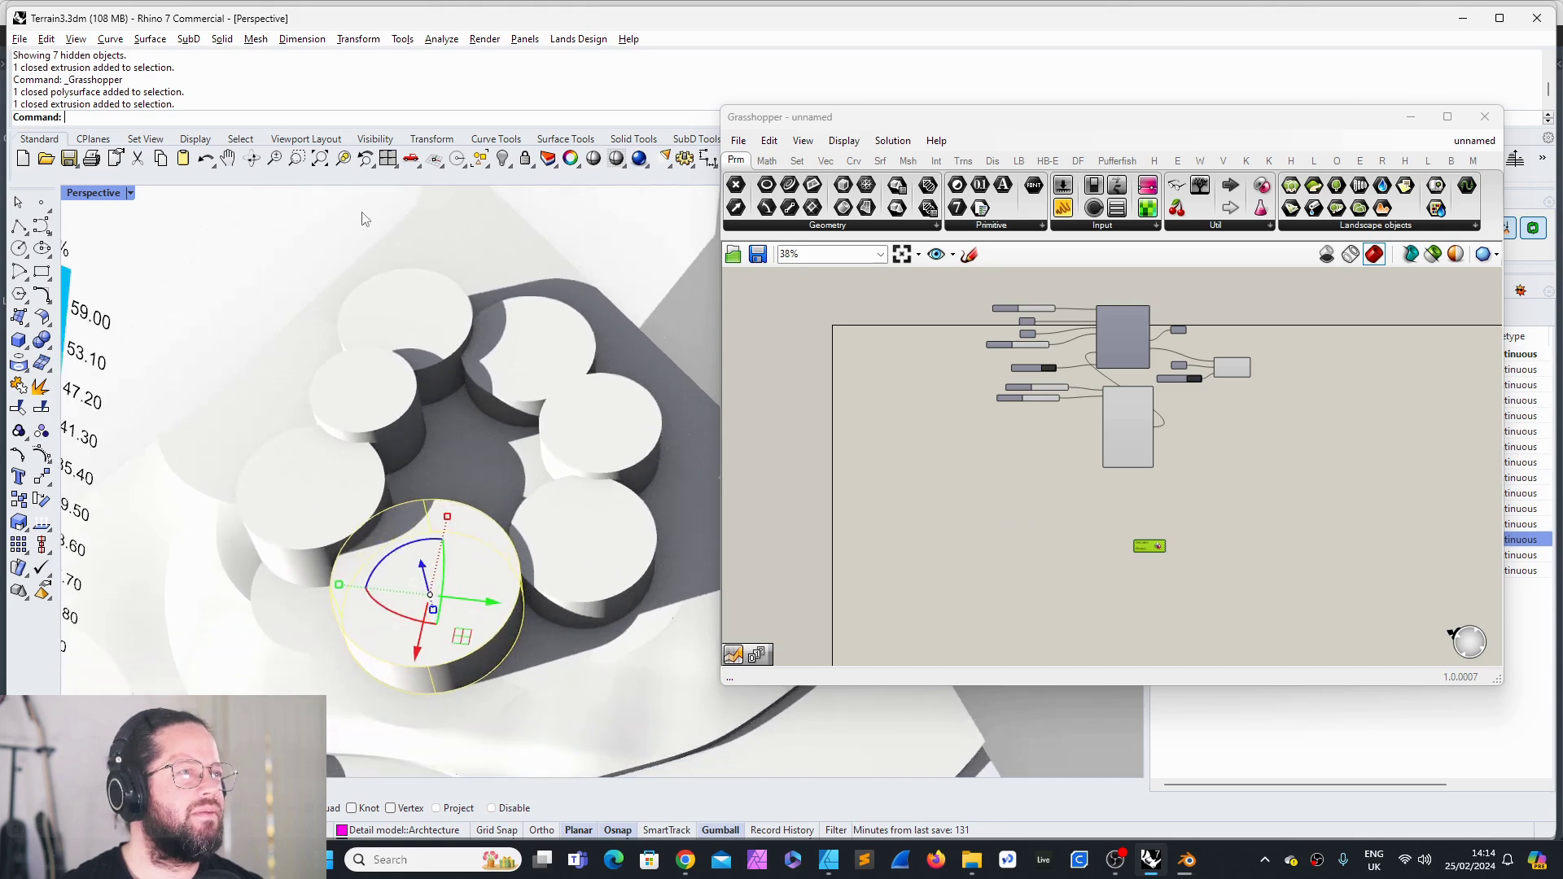
{"action": "right_click_drag", "start_coordinate": [432, 348], "coordinate": [419, 243]}
{"action": "left_click", "coordinate": [453, 312]}
{"action": "left_click", "coordinate": [364, 306], "text": "shift"}
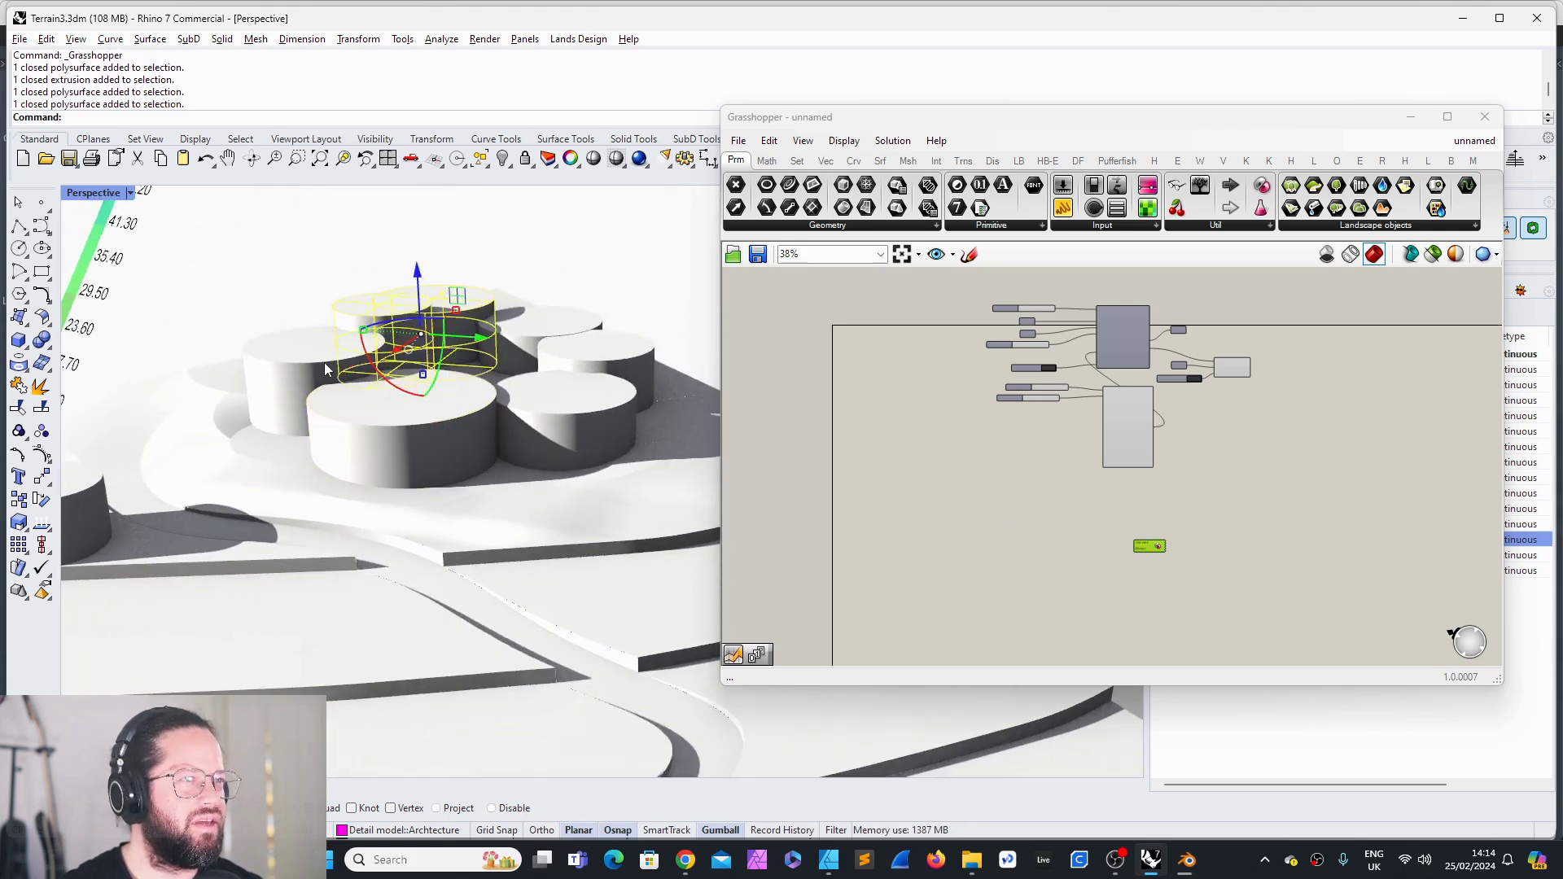
{"action": "left_click", "coordinate": [323, 365], "text": "shift"}
{"action": "left_click", "coordinate": [398, 421], "text": "shift"}
{"action": "left_click", "coordinate": [539, 415], "text": "shift"}
{"action": "left_click", "coordinate": [592, 352], "text": "shift"}
{"action": "left_click", "coordinate": [539, 318], "text": "shift"}
{"action": "left_click", "coordinate": [575, 319]}
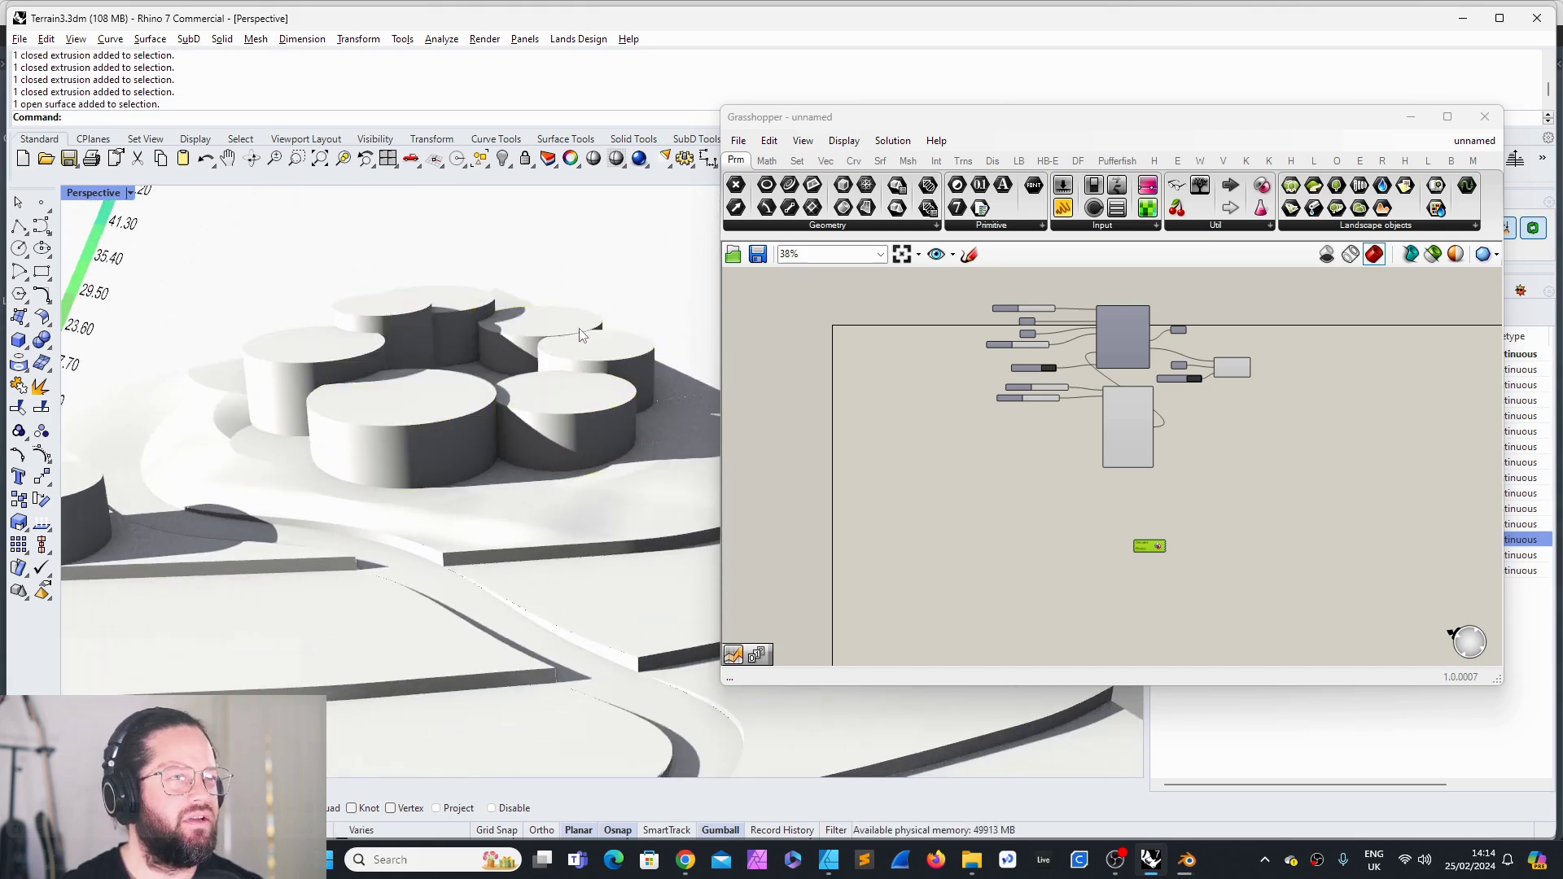
{"action": "left_click", "coordinate": [579, 327]}
{"action": "left_click", "coordinate": [581, 417]}
{"action": "mouse_move", "coordinate": [581, 417]}
{"action": "right_mouse_down"}
{"action": "mouse_move", "coordinate": [577, 456]}
{"action": "mouse_move", "coordinate": [573, 410]}
{"action": "right_mouse_up"}
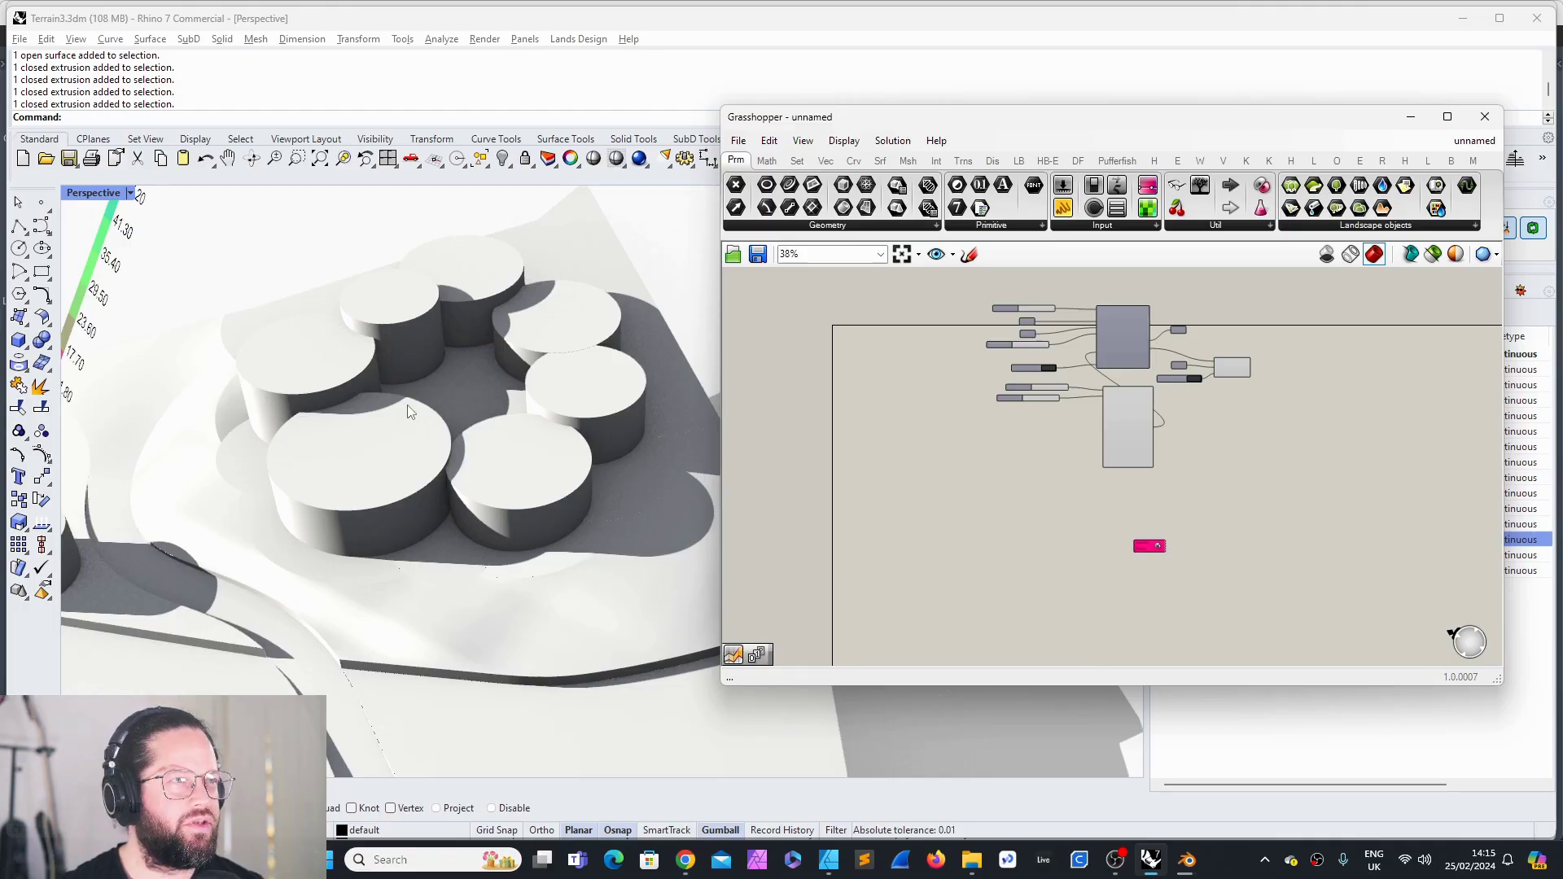
{"action": "right_click_drag", "start_coordinate": [408, 406], "coordinate": [417, 365]}
{"action": "left_click", "coordinate": [321, 336]}
{"action": "left_click", "coordinate": [393, 283]}
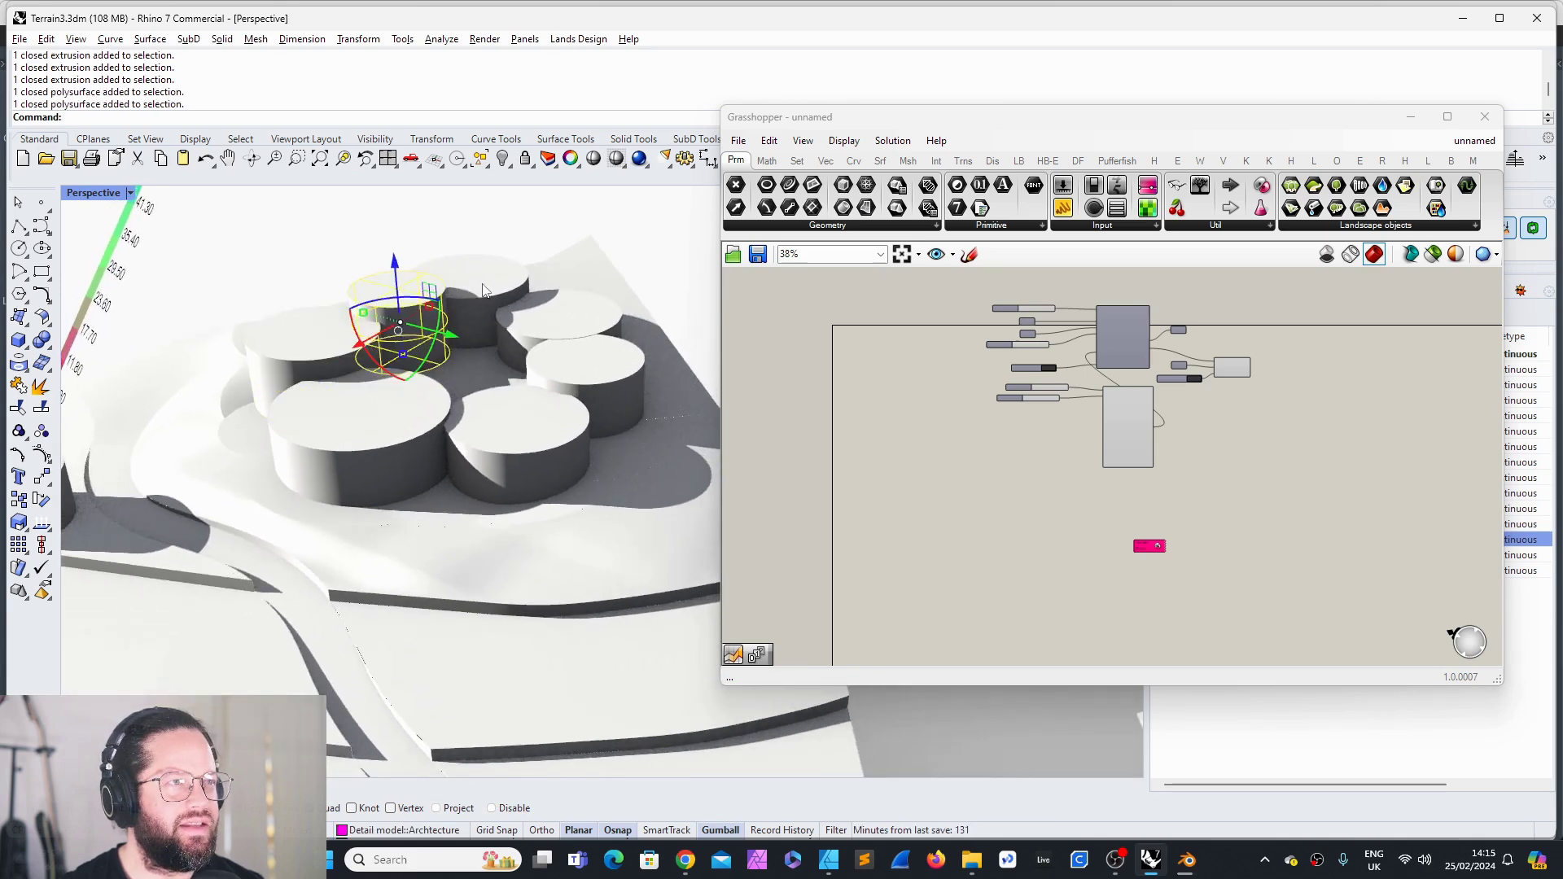
{"action": "left_click", "coordinate": [496, 269], "text": "shift"}
{"action": "left_click", "coordinate": [568, 302], "text": "shift"}
{"action": "left_click", "coordinate": [597, 370], "text": "shift"}
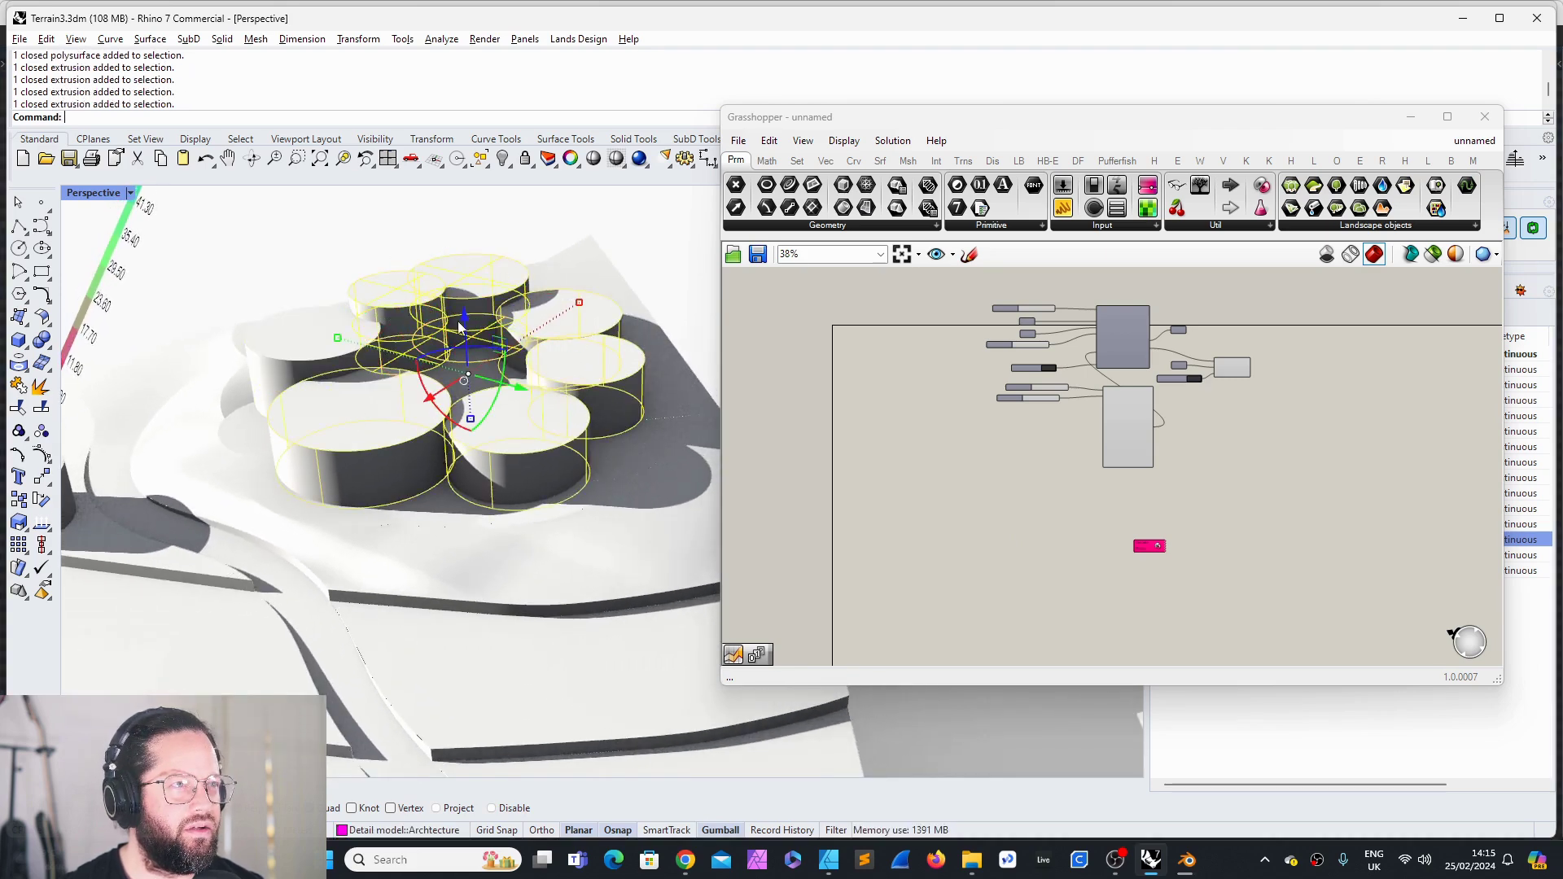
{"action": "key", "text": "Escape"}
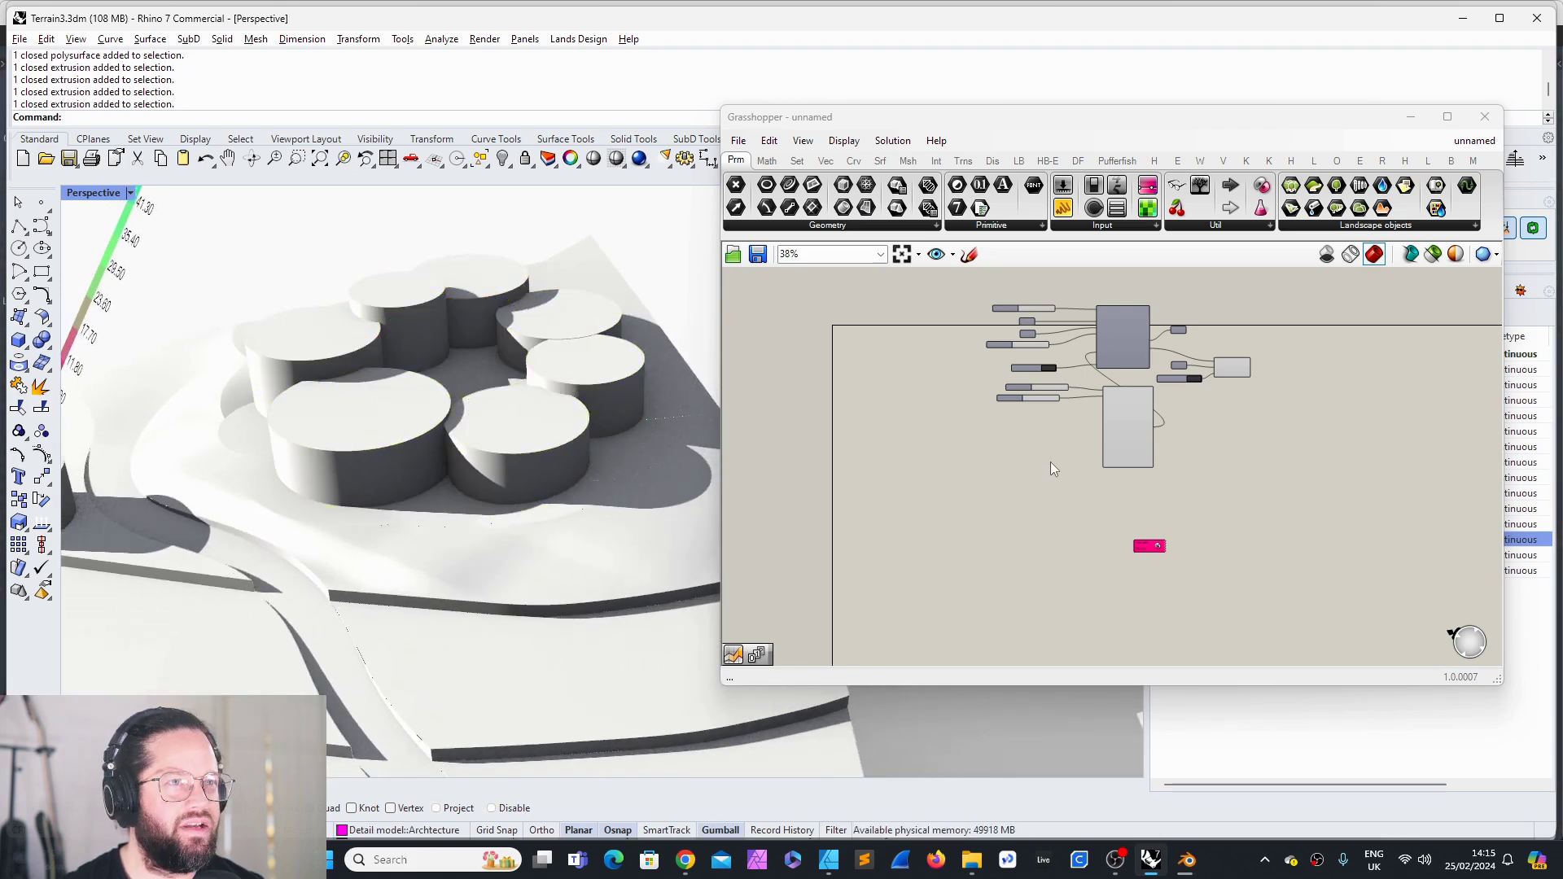
Step: Place a Deconstruct Brep component and a Brep parameter before it on an empty area of the canvas
{"action": "left_click", "coordinate": [880, 161]}
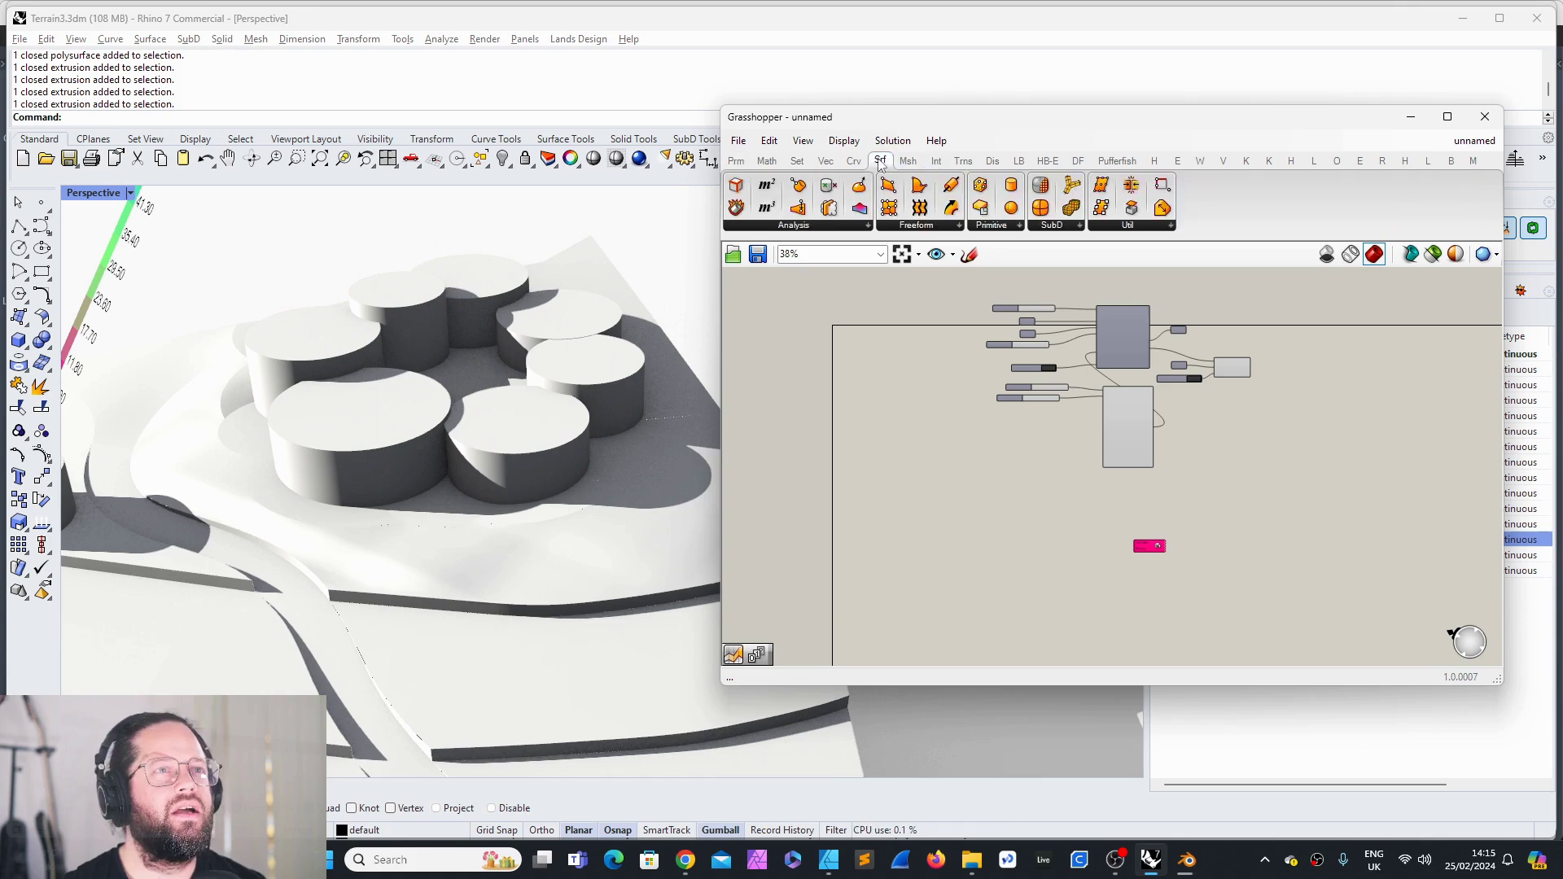
{"action": "left_click", "coordinate": [796, 224]}
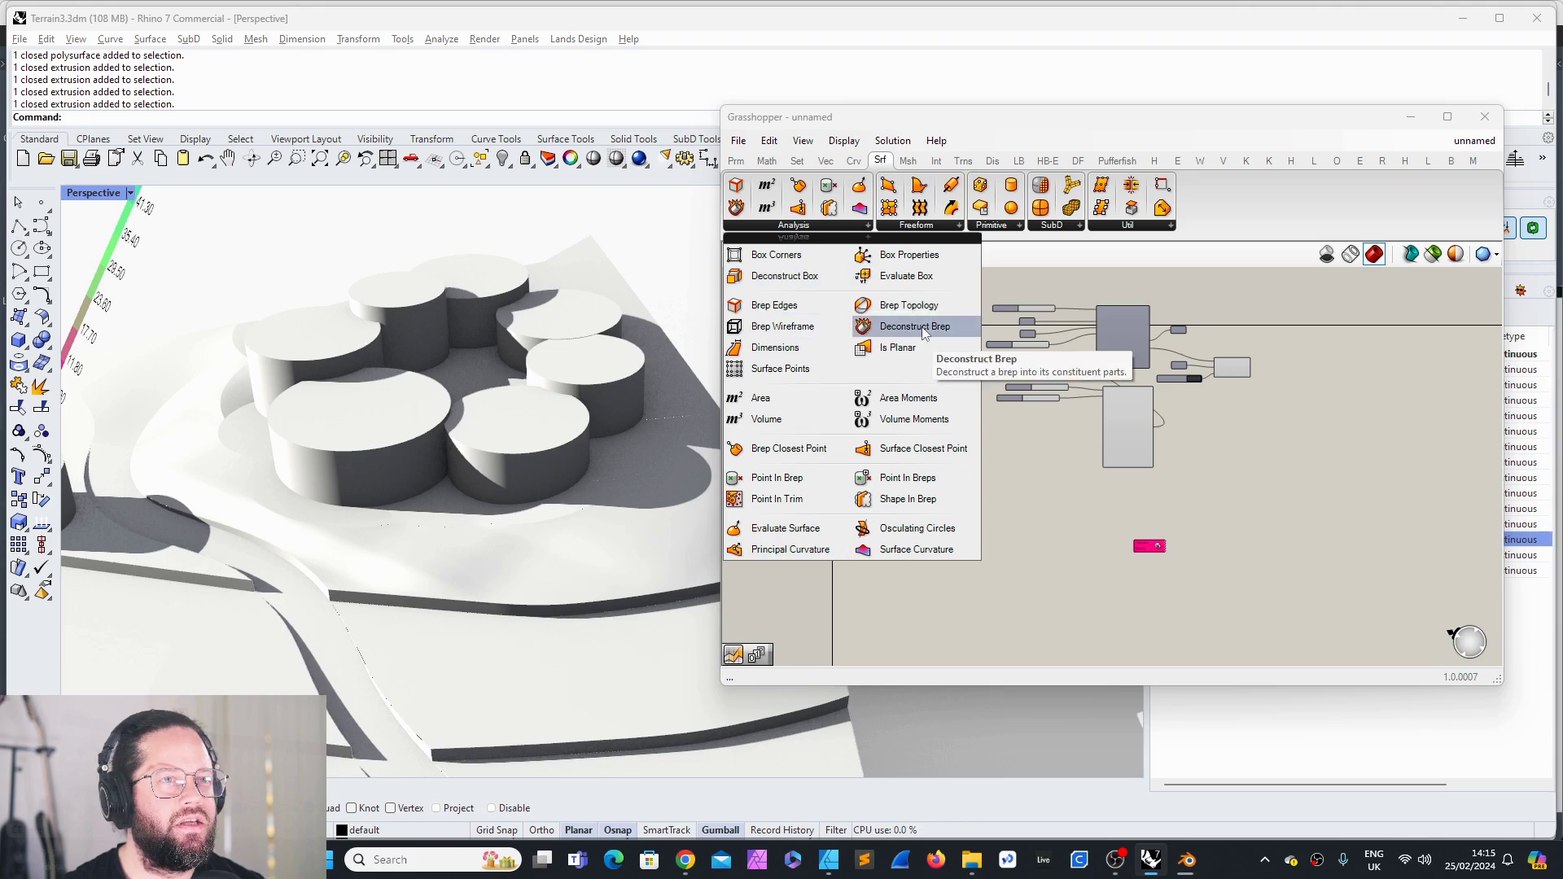
{"action": "left_click", "coordinate": [915, 327]}
{"action": "left_click", "coordinate": [1140, 432]}
{"action": "left_click", "coordinate": [737, 161]}
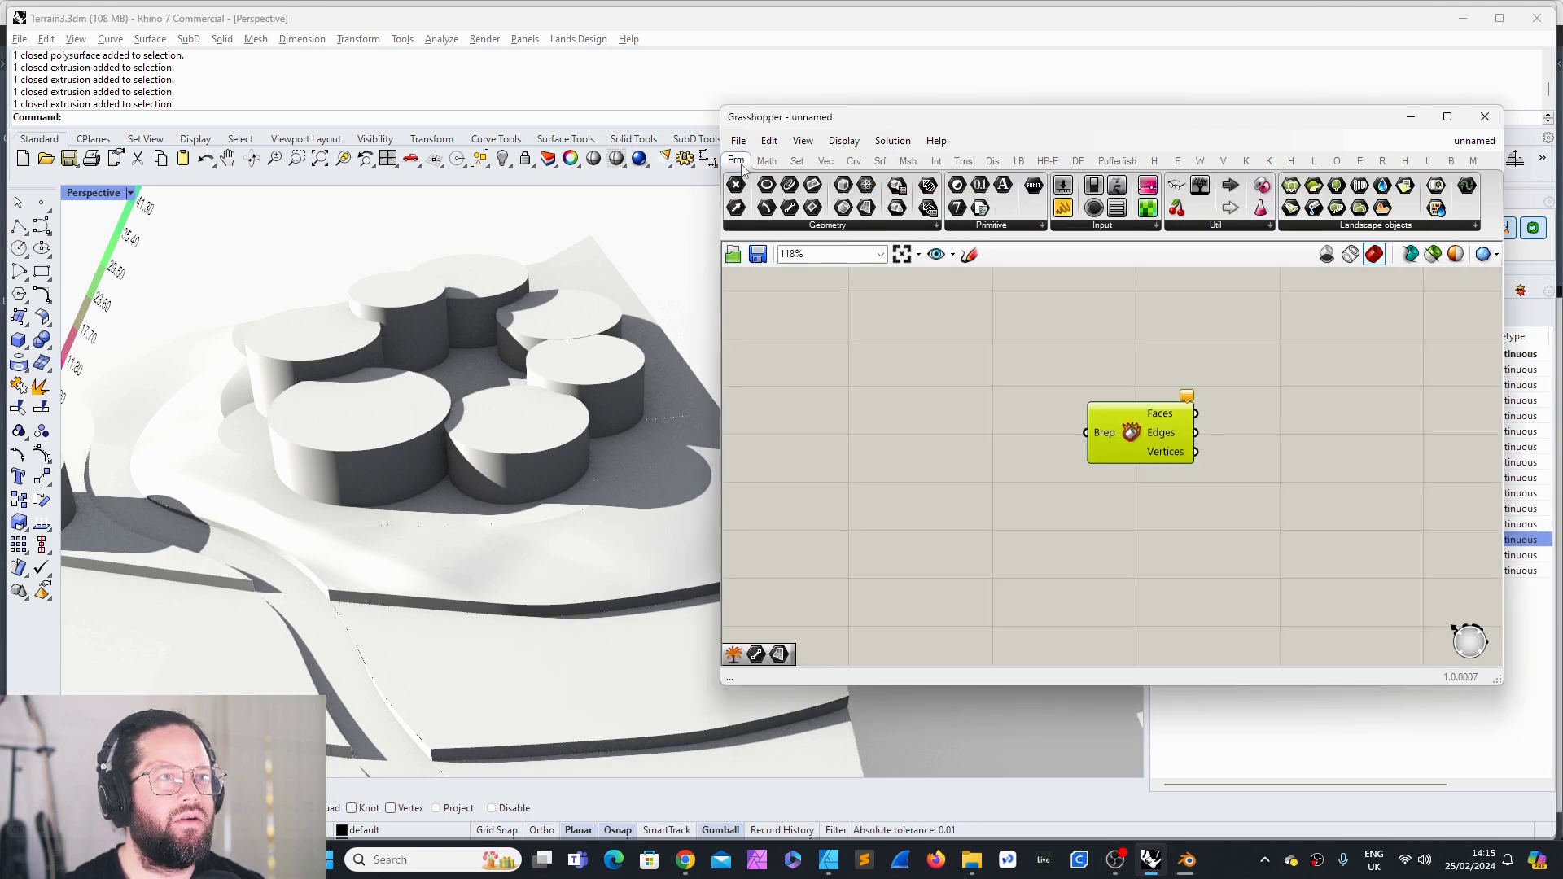
{"action": "left_click_drag", "start_coordinate": [829, 214], "coordinate": [932, 411]}
{"action": "right_click", "coordinate": [932, 411]}
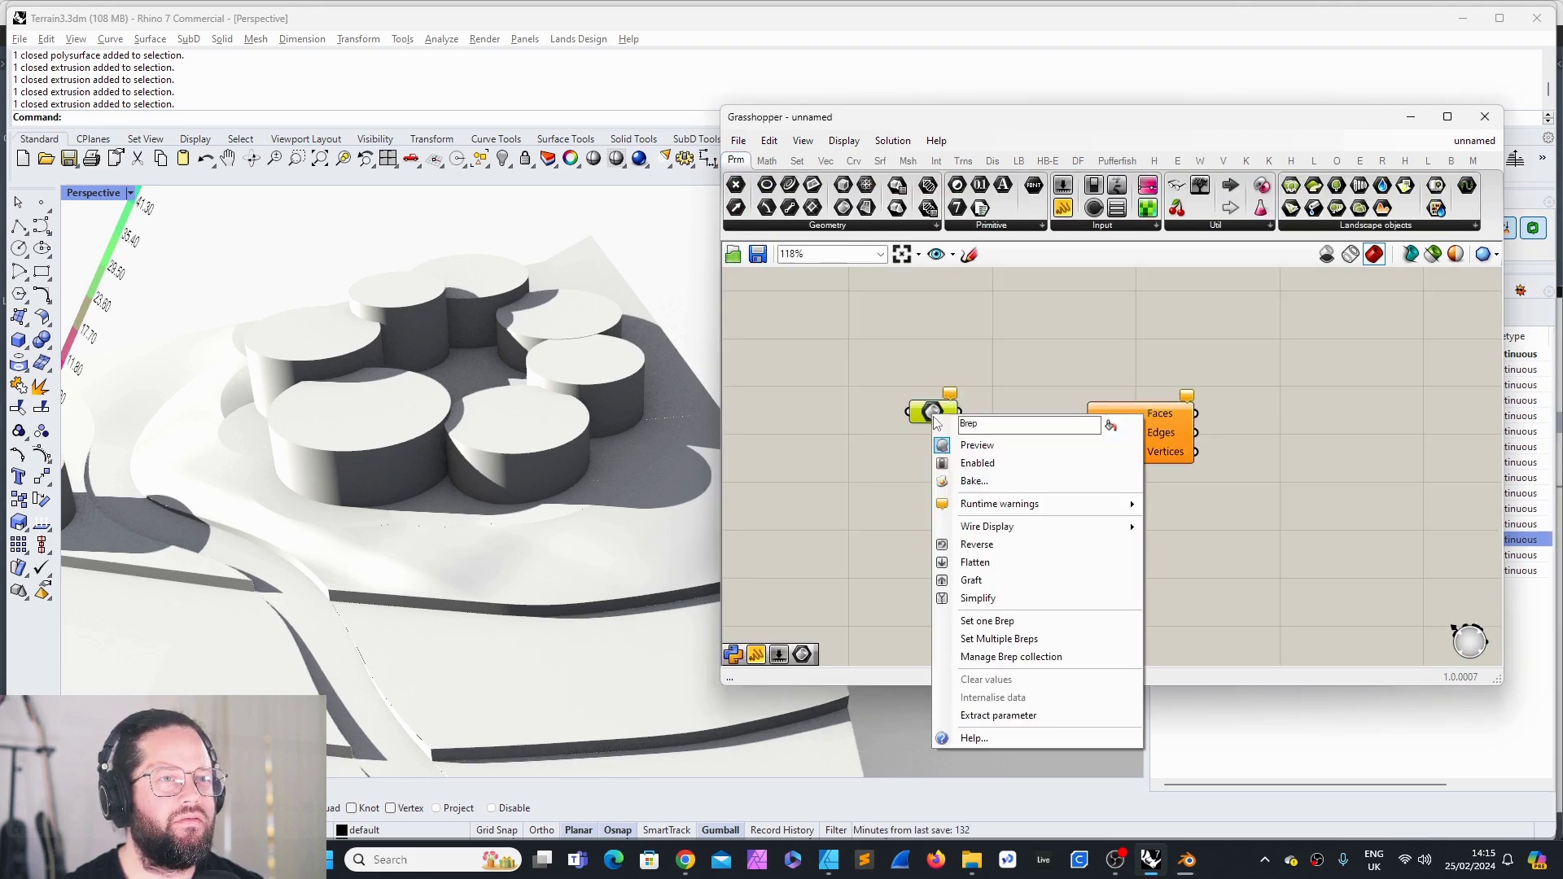
{"action": "left_click", "coordinate": [1008, 638]}
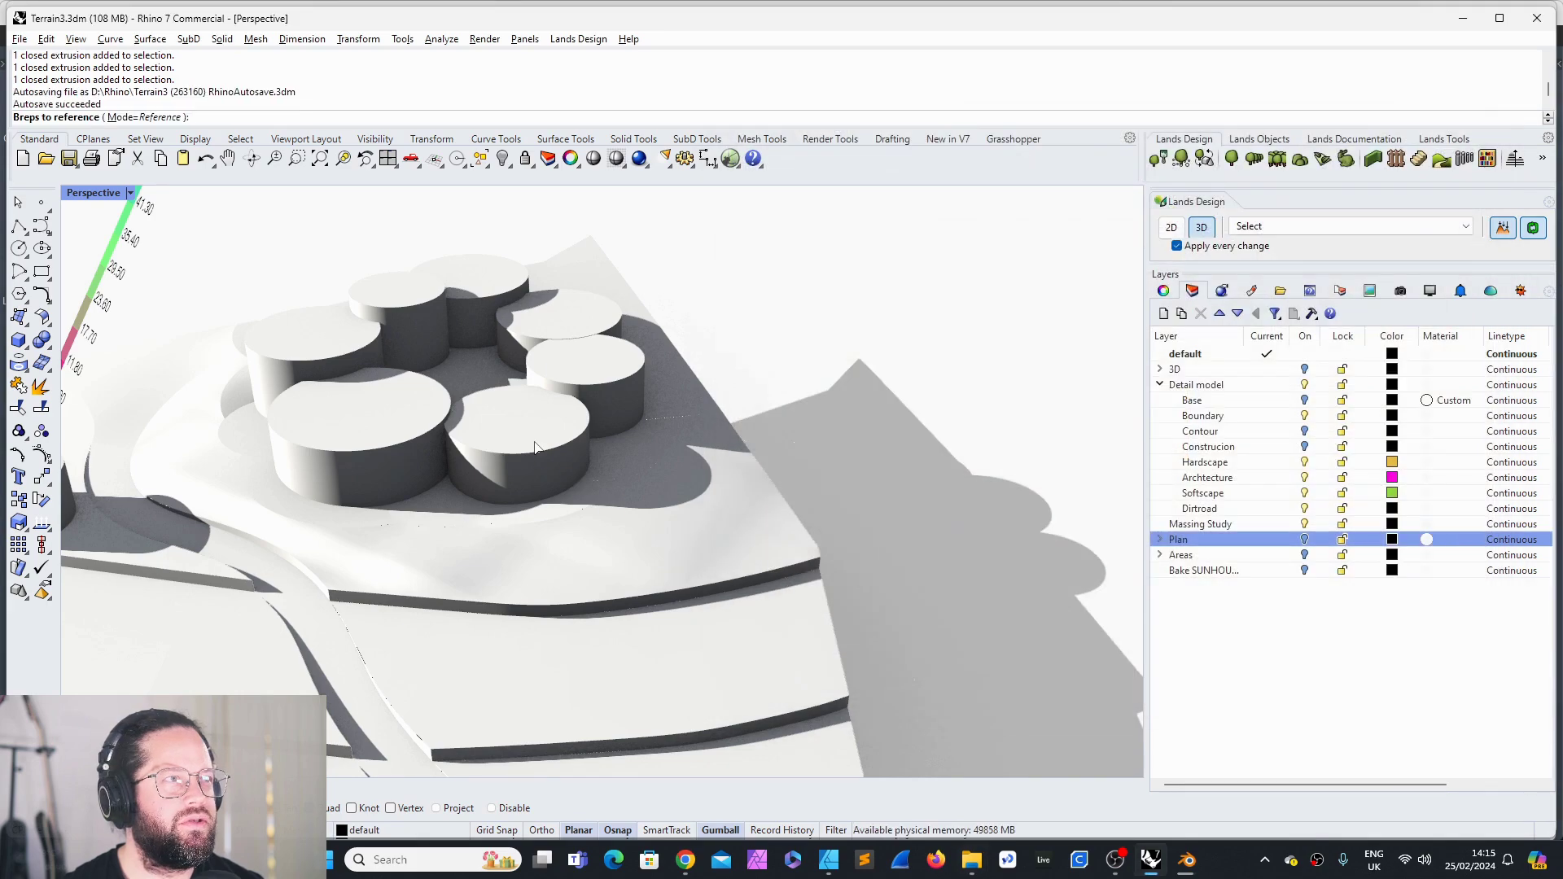
{"action": "key", "text": "Return"}
Step: Reference the seven cylindrical volumes as multiple Breps in the Brep parameter and feed it into Deconstruct Brep
{"action": "right_click", "coordinate": [932, 409]}
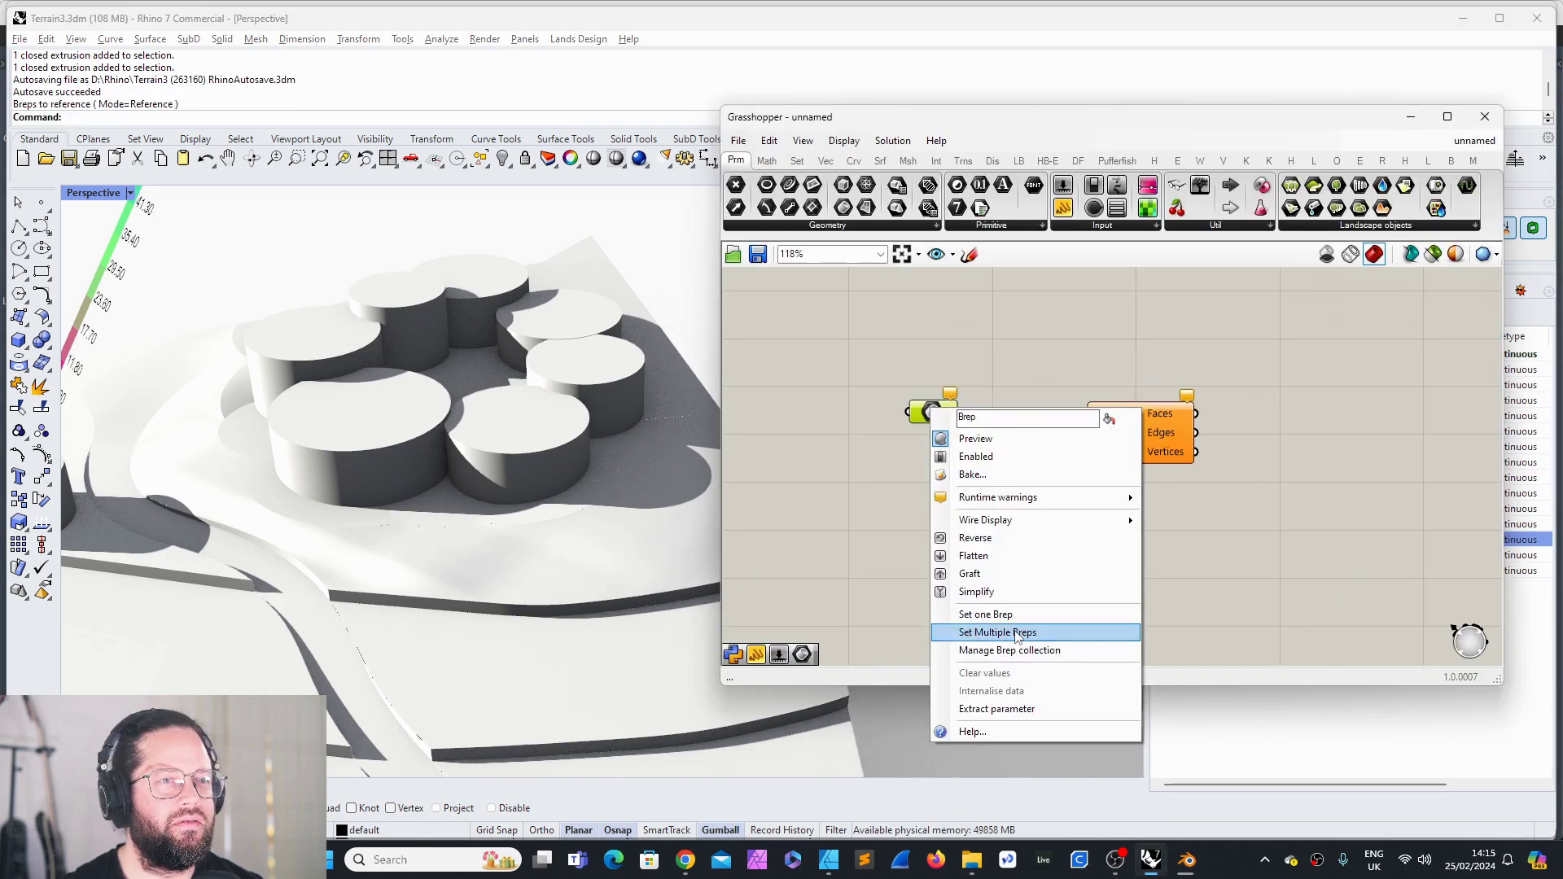
{"action": "left_click", "coordinate": [1016, 632]}
{"action": "key", "text": "Return"}
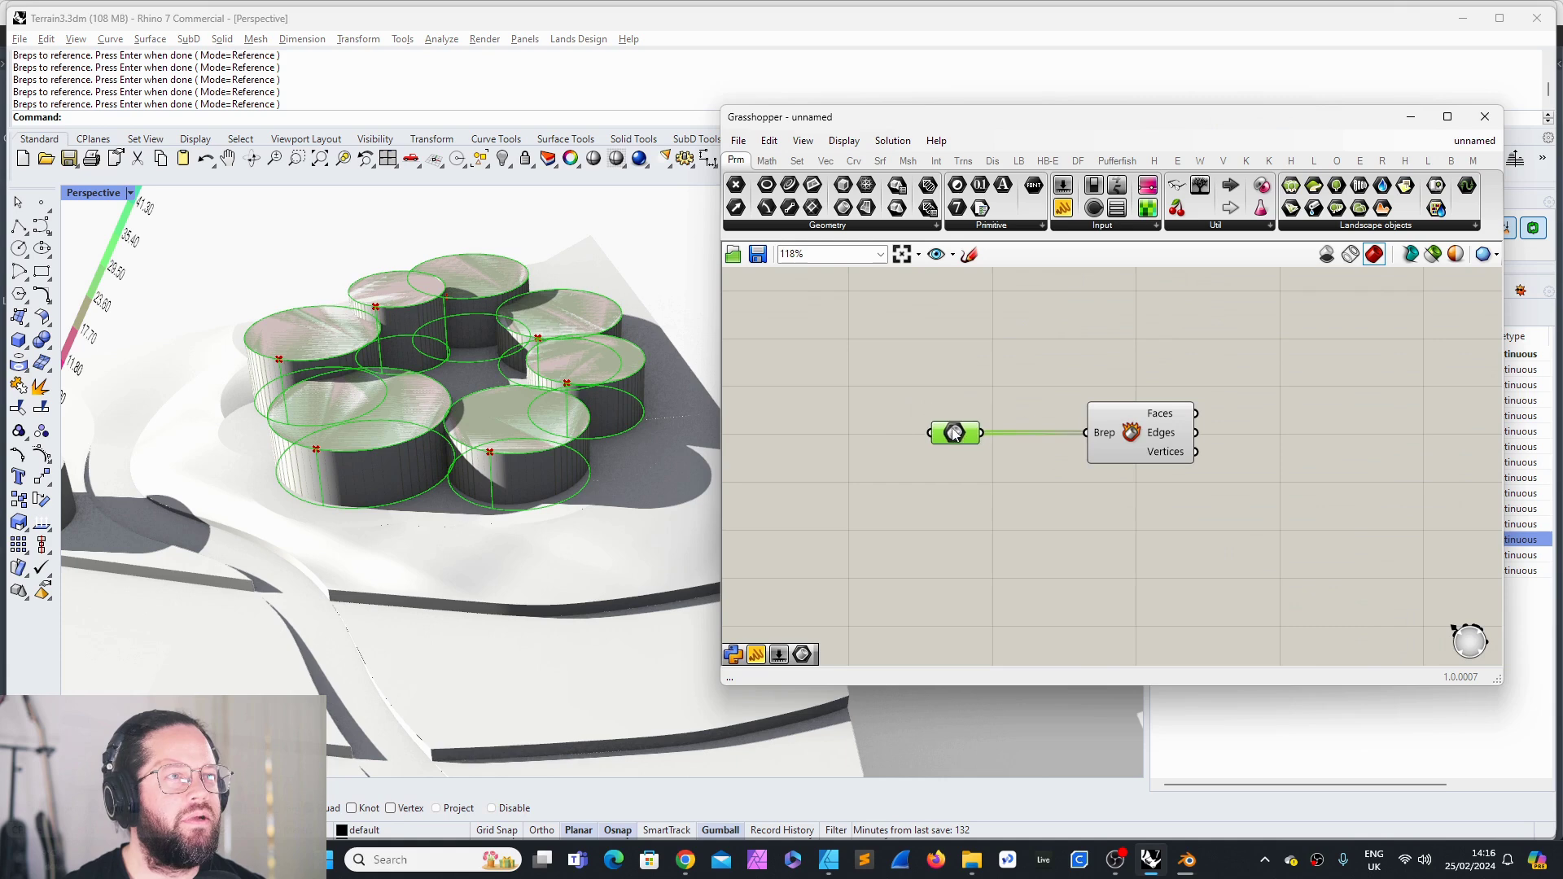
{"action": "left_click_drag", "start_coordinate": [953, 428], "coordinate": [957, 428]}
Step: Inspect the deconstructed volumes in the viewport and the data structure of the Deconstruct Brep Faces output
{"action": "right_click_drag", "start_coordinate": [458, 491], "coordinate": [430, 464]}
{"action": "left_click", "coordinate": [1009, 480]}
{"action": "mouse_move", "coordinate": [1165, 409]}
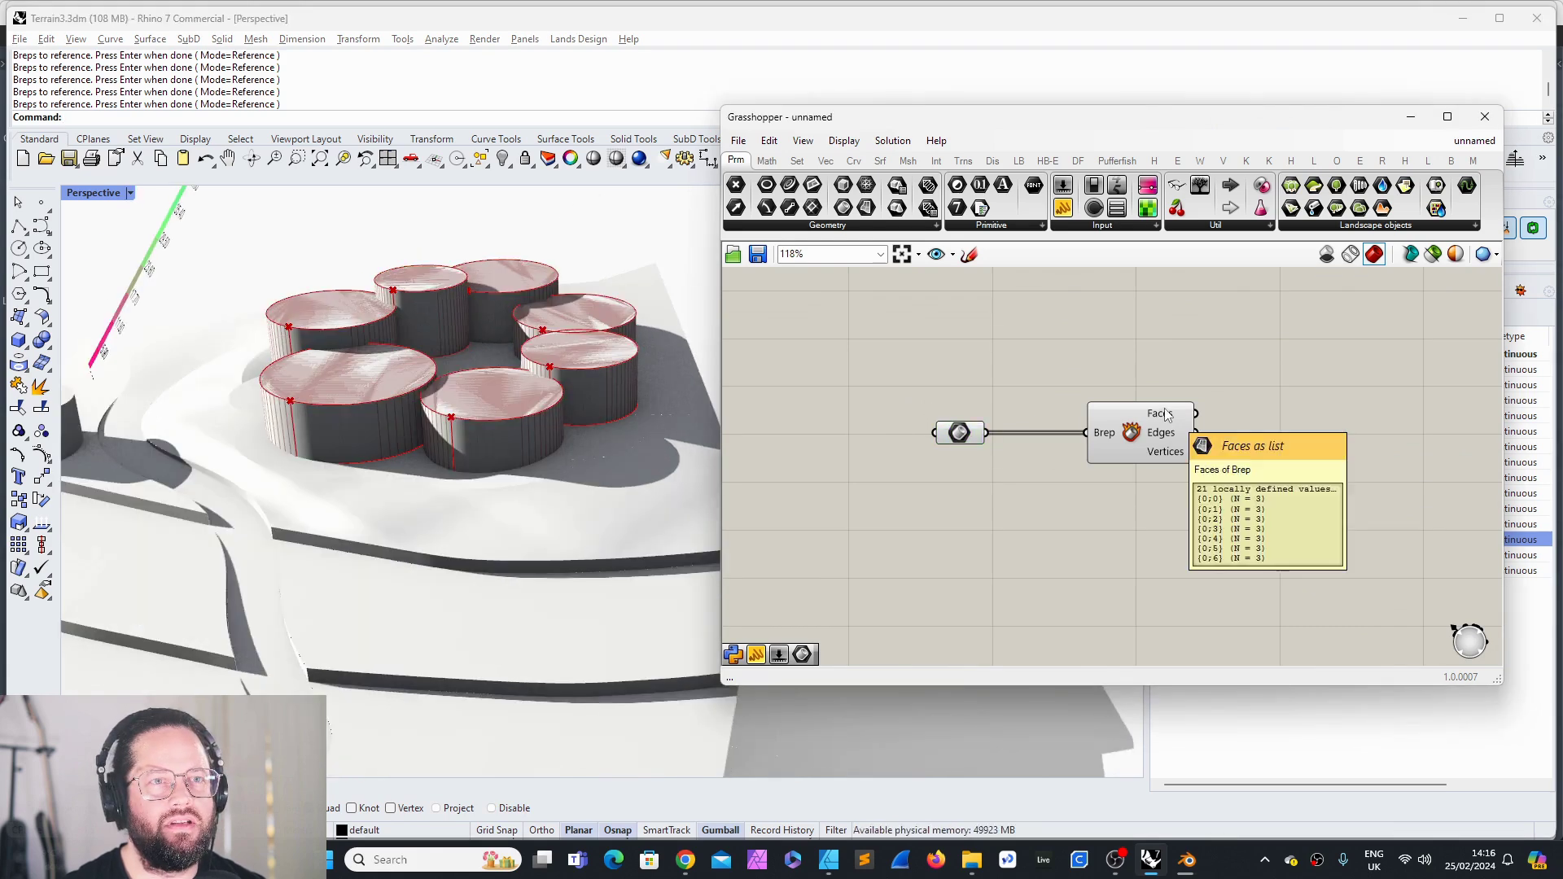
{"action": "left_click", "coordinate": [1169, 456]}
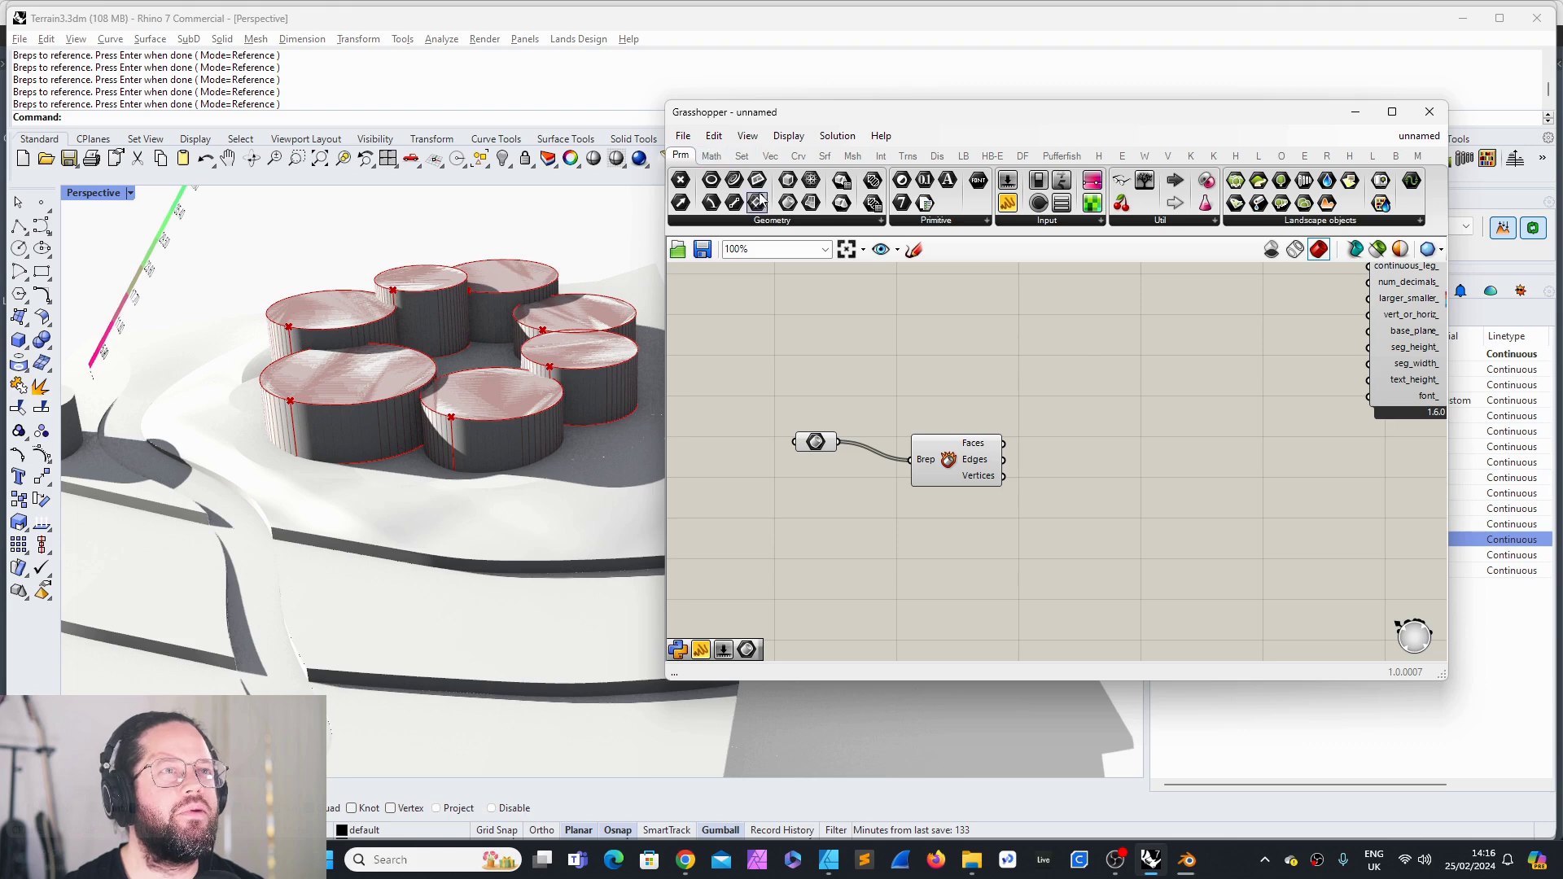
Step: Add the Bifocals component above Deconstruct Brep to label components with their names, and line up the Brep parameter with Deconstruct Brep
{"action": "left_click_drag", "start_coordinate": [1122, 181], "coordinate": [954, 330]}
{"action": "left_click_drag", "start_coordinate": [806, 438], "coordinate": [842, 456]}
{"action": "left_click_drag", "start_coordinate": [952, 327], "coordinate": [965, 354]}
{"action": "left_click", "coordinate": [1058, 366]}
{"action": "left_click_drag", "start_coordinate": [847, 471], "coordinate": [840, 471]}
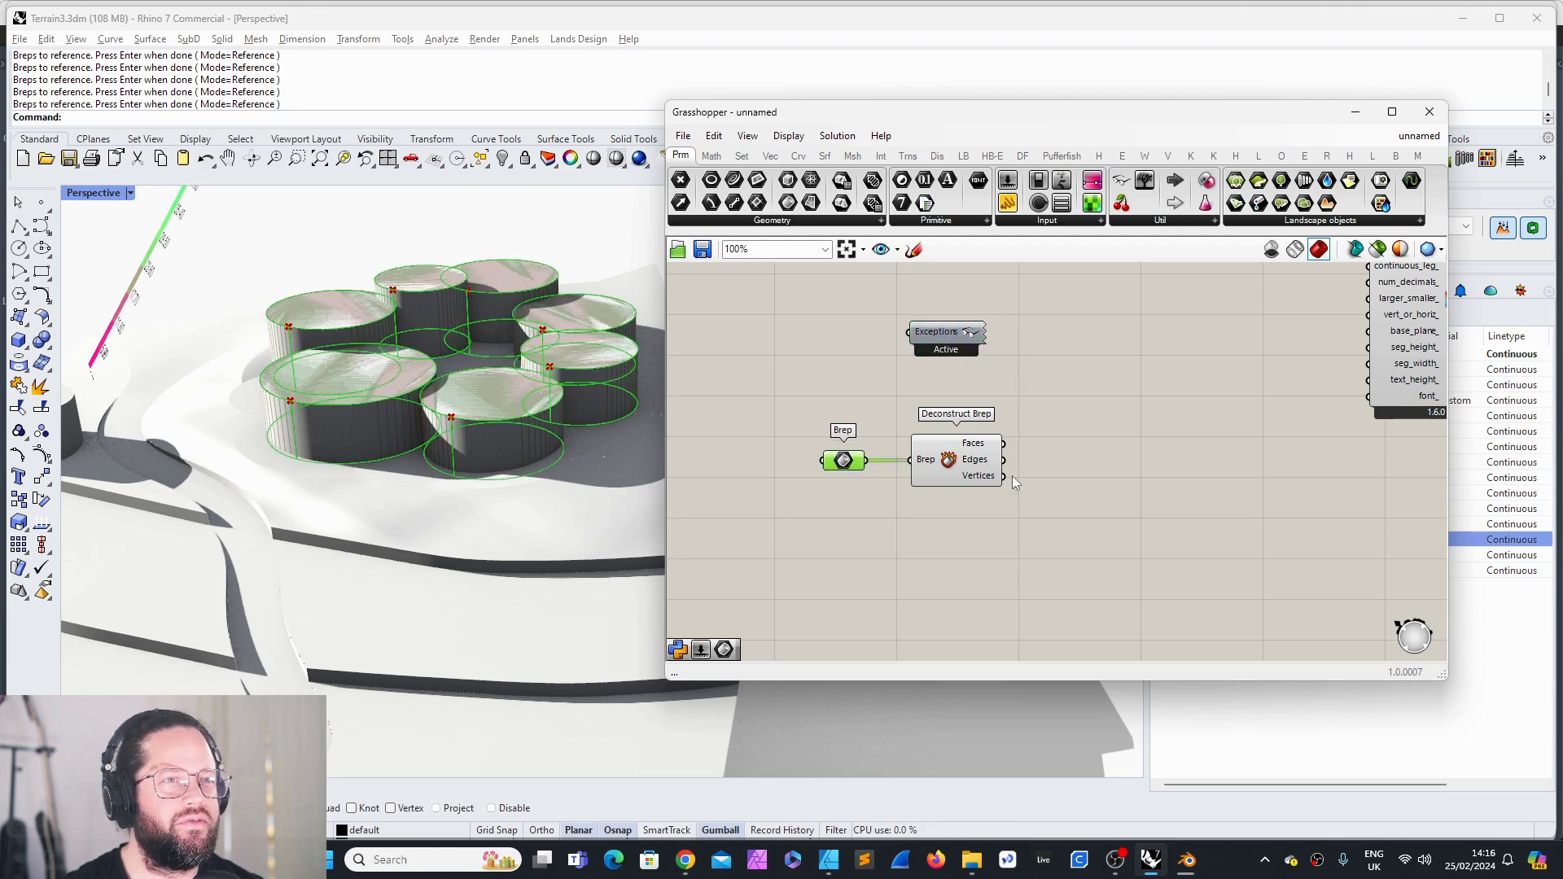
Step: Add an Area component after Deconstruct Brep and connect the Faces output to its Geometry input
{"action": "left_click", "coordinate": [825, 155]}
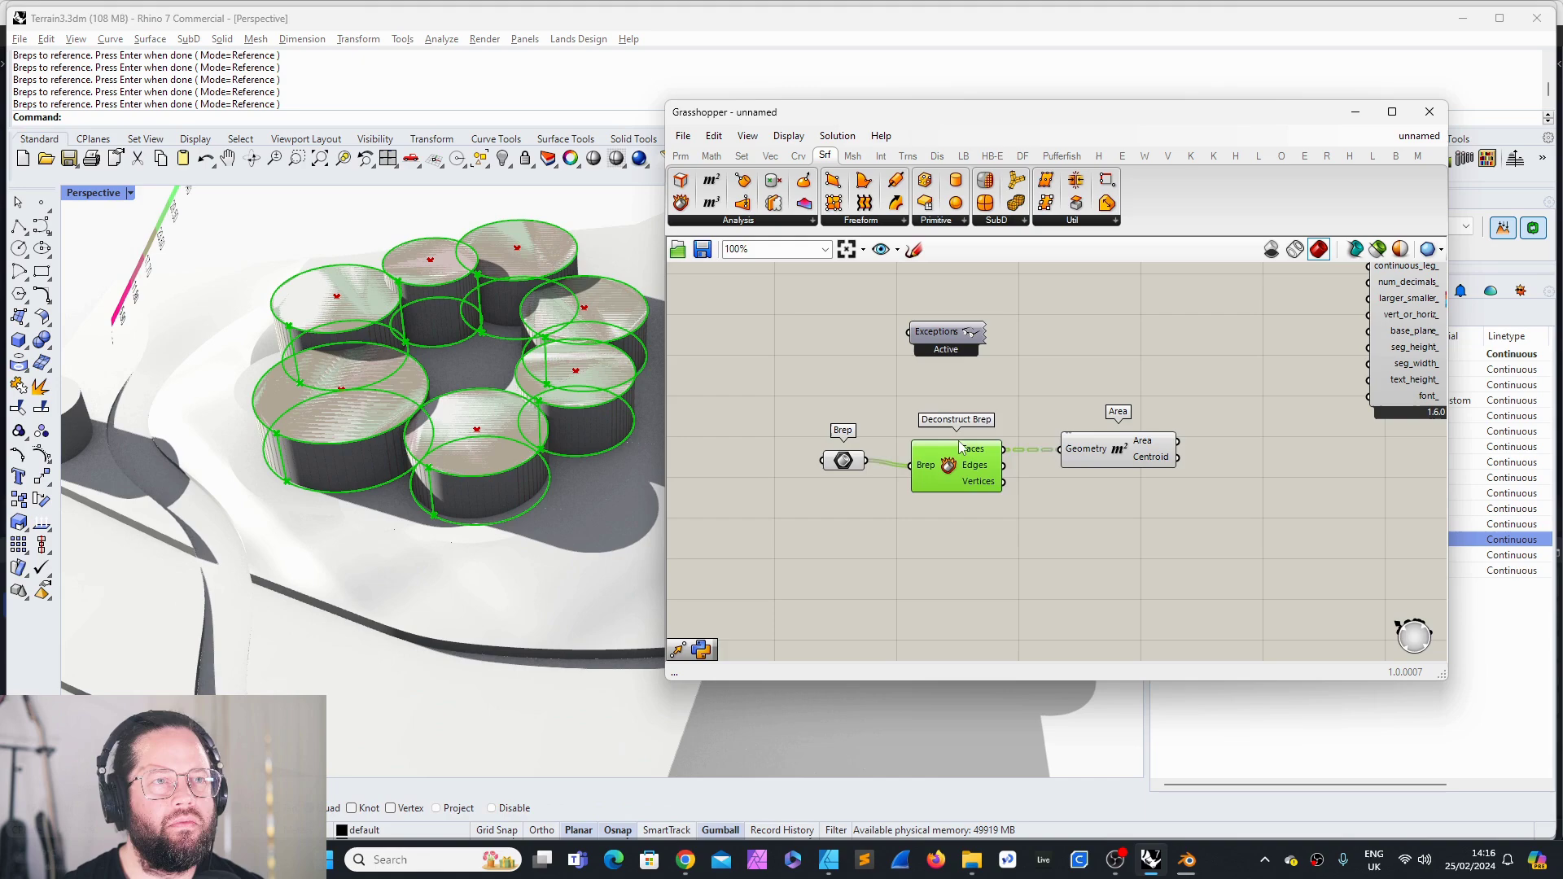
{"action": "left_click_drag", "start_coordinate": [1119, 458], "coordinate": [1132, 452]}
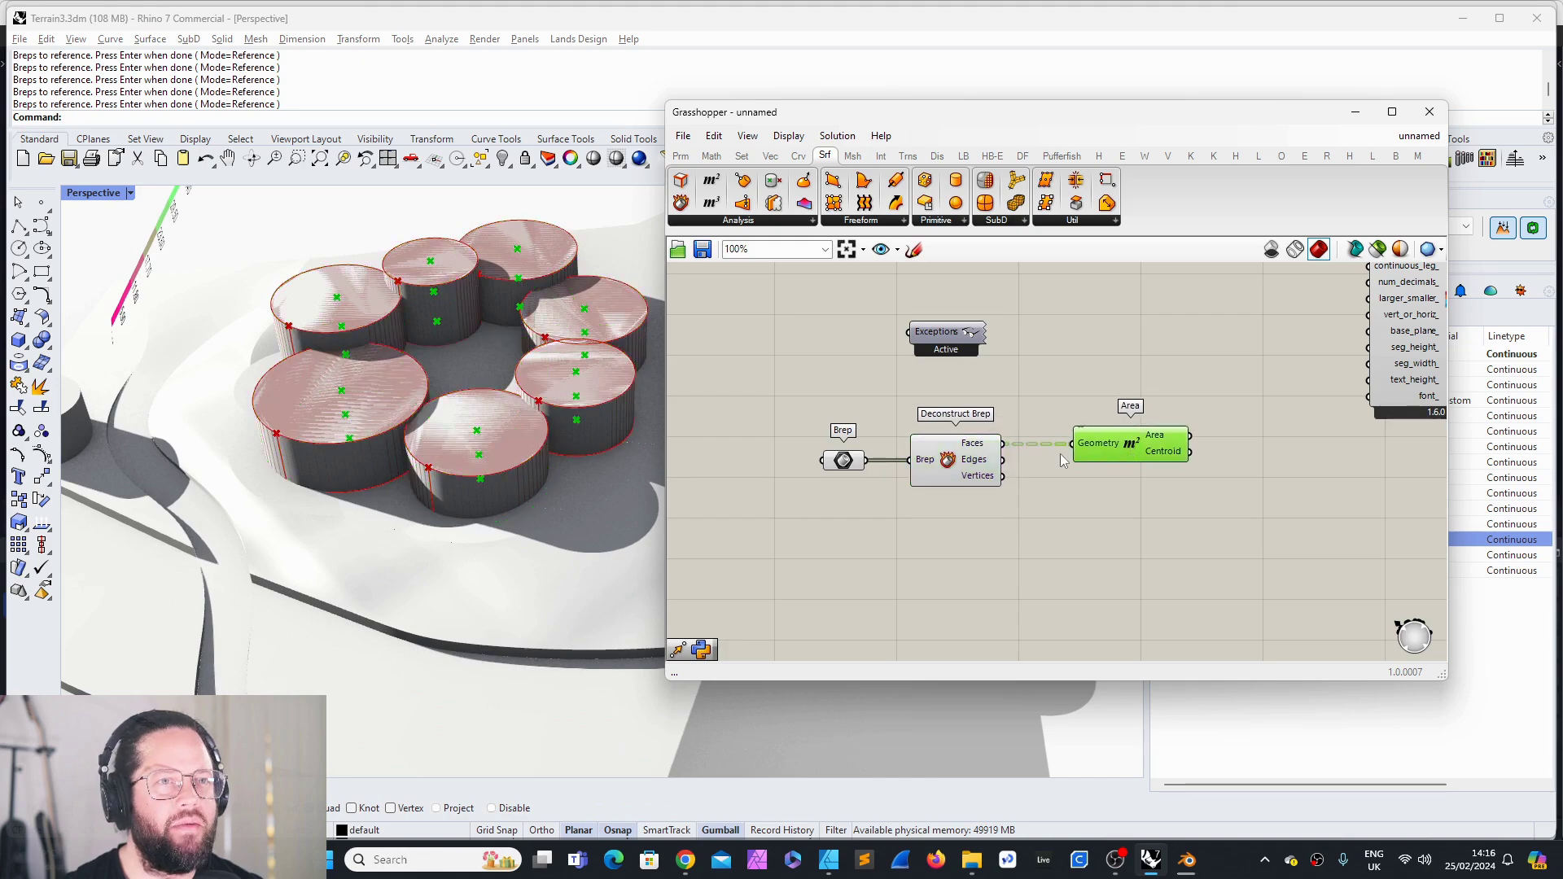
{"action": "right_click_drag", "start_coordinate": [570, 432], "coordinate": [553, 374]}
{"action": "left_click", "coordinate": [1079, 484]}
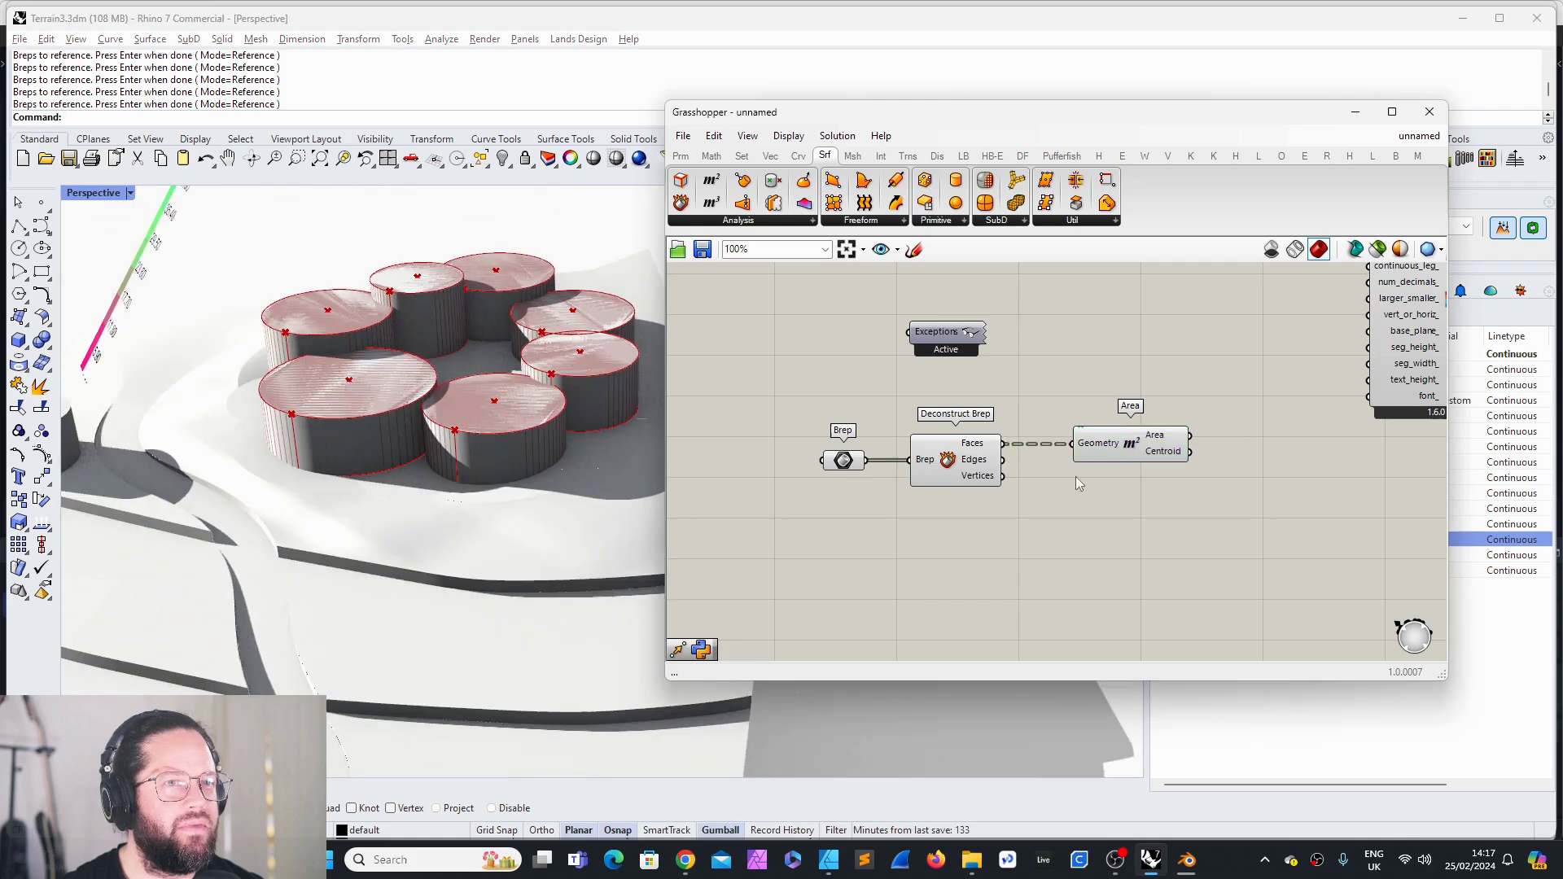
Step: Check the volumes' face centroids in the viewport from below and above, and the data structure of the Area output
{"action": "left_click", "coordinate": [1154, 448]}
{"action": "left_click_drag", "start_coordinate": [1159, 457], "coordinate": [1158, 457]}
{"action": "right_click_drag", "start_coordinate": [456, 382], "coordinate": [1115, 452]}
{"action": "left_click", "coordinate": [962, 458]}
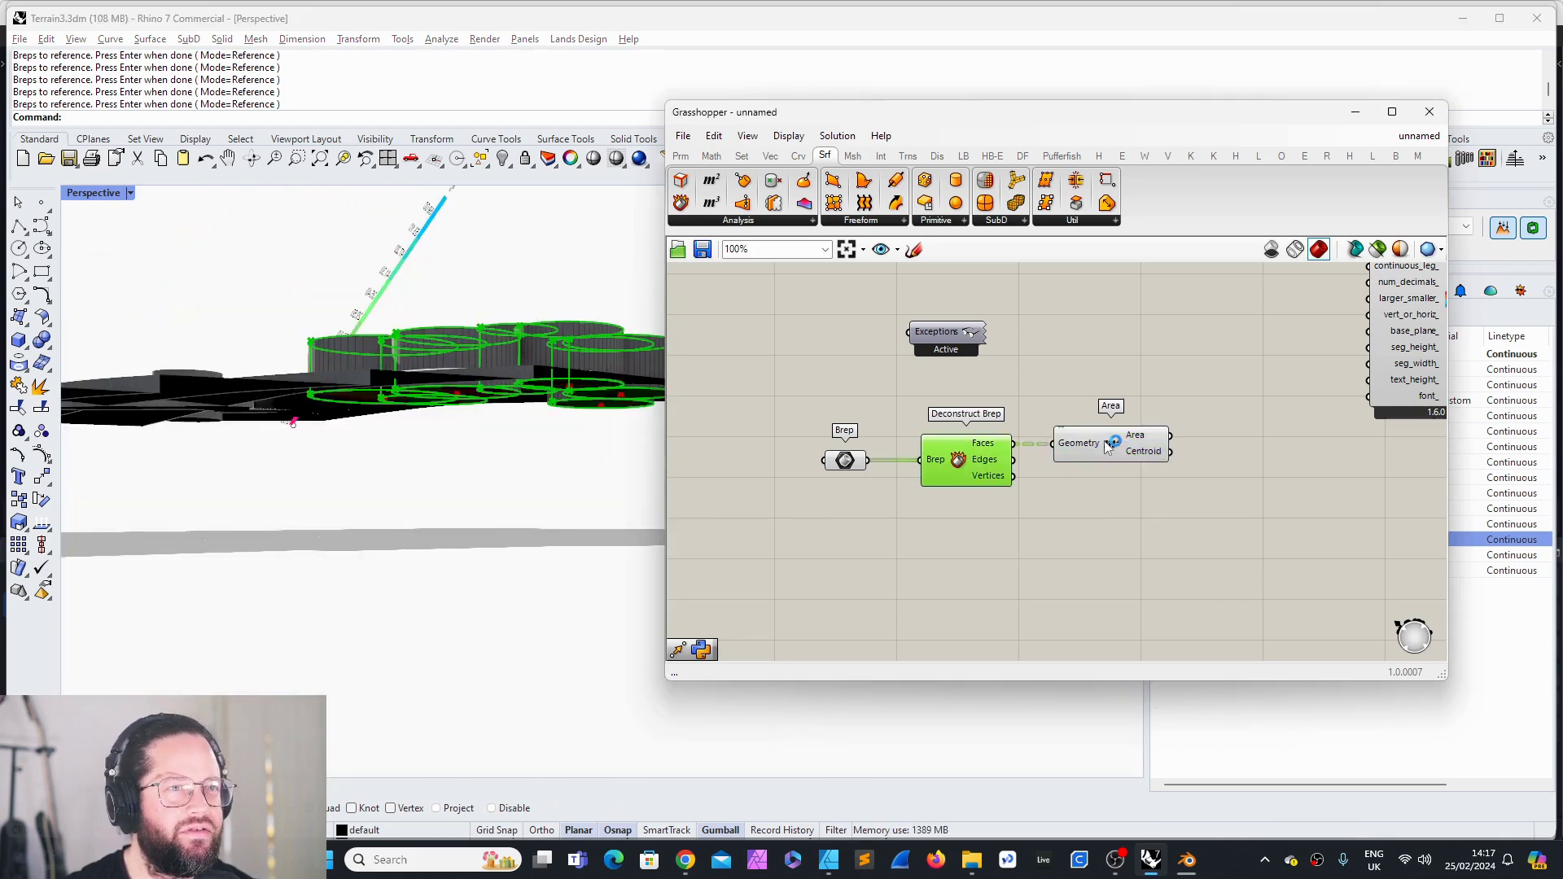
{"action": "left_click", "coordinate": [1114, 445]}
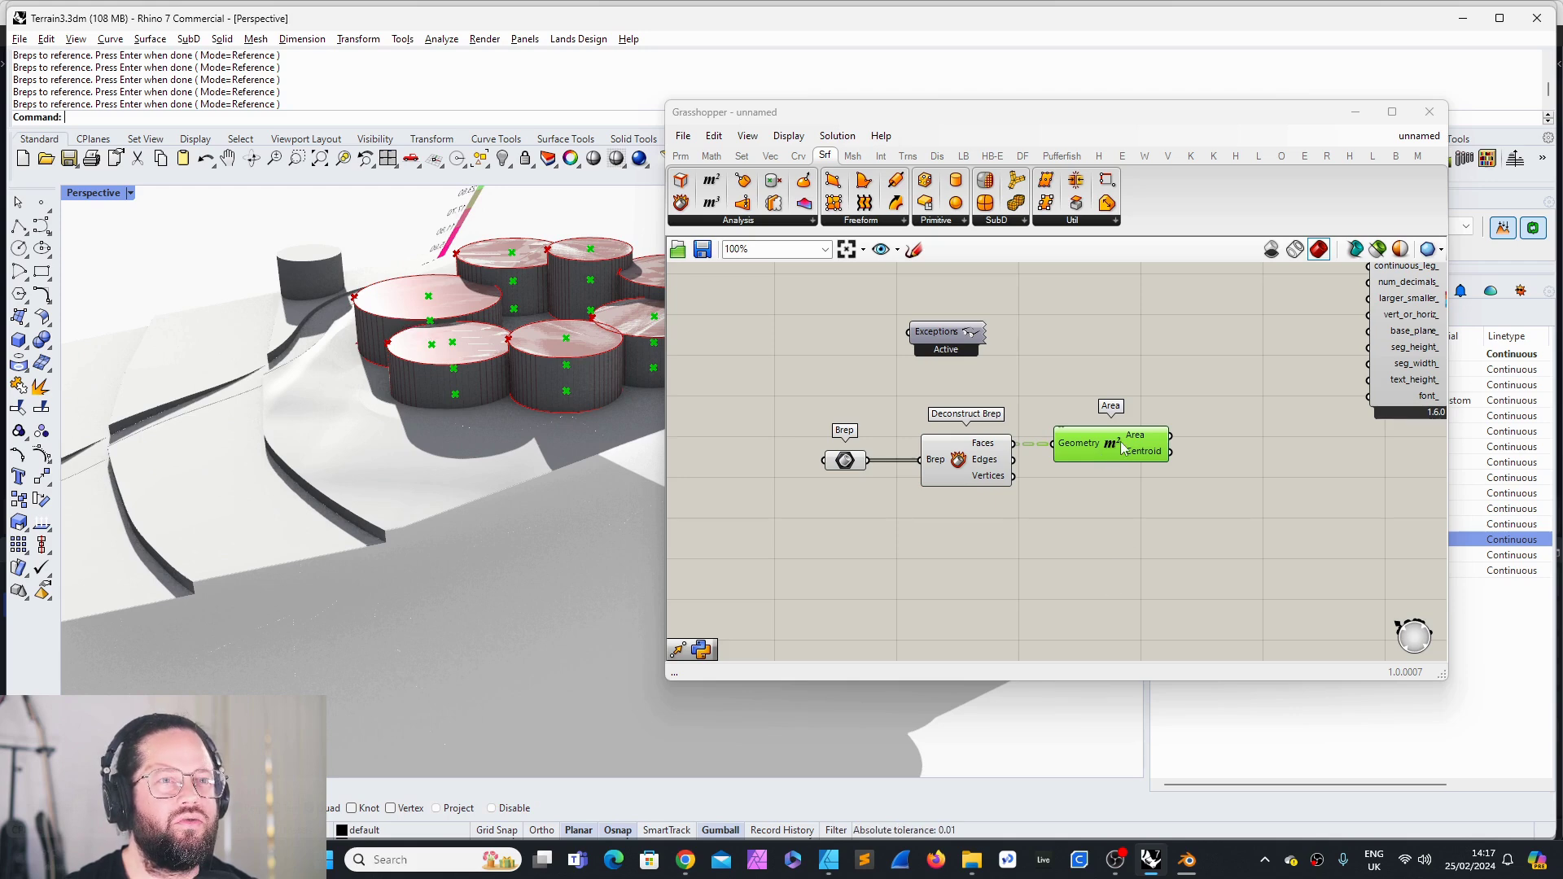
{"action": "mouse_move", "coordinate": [1134, 446]}
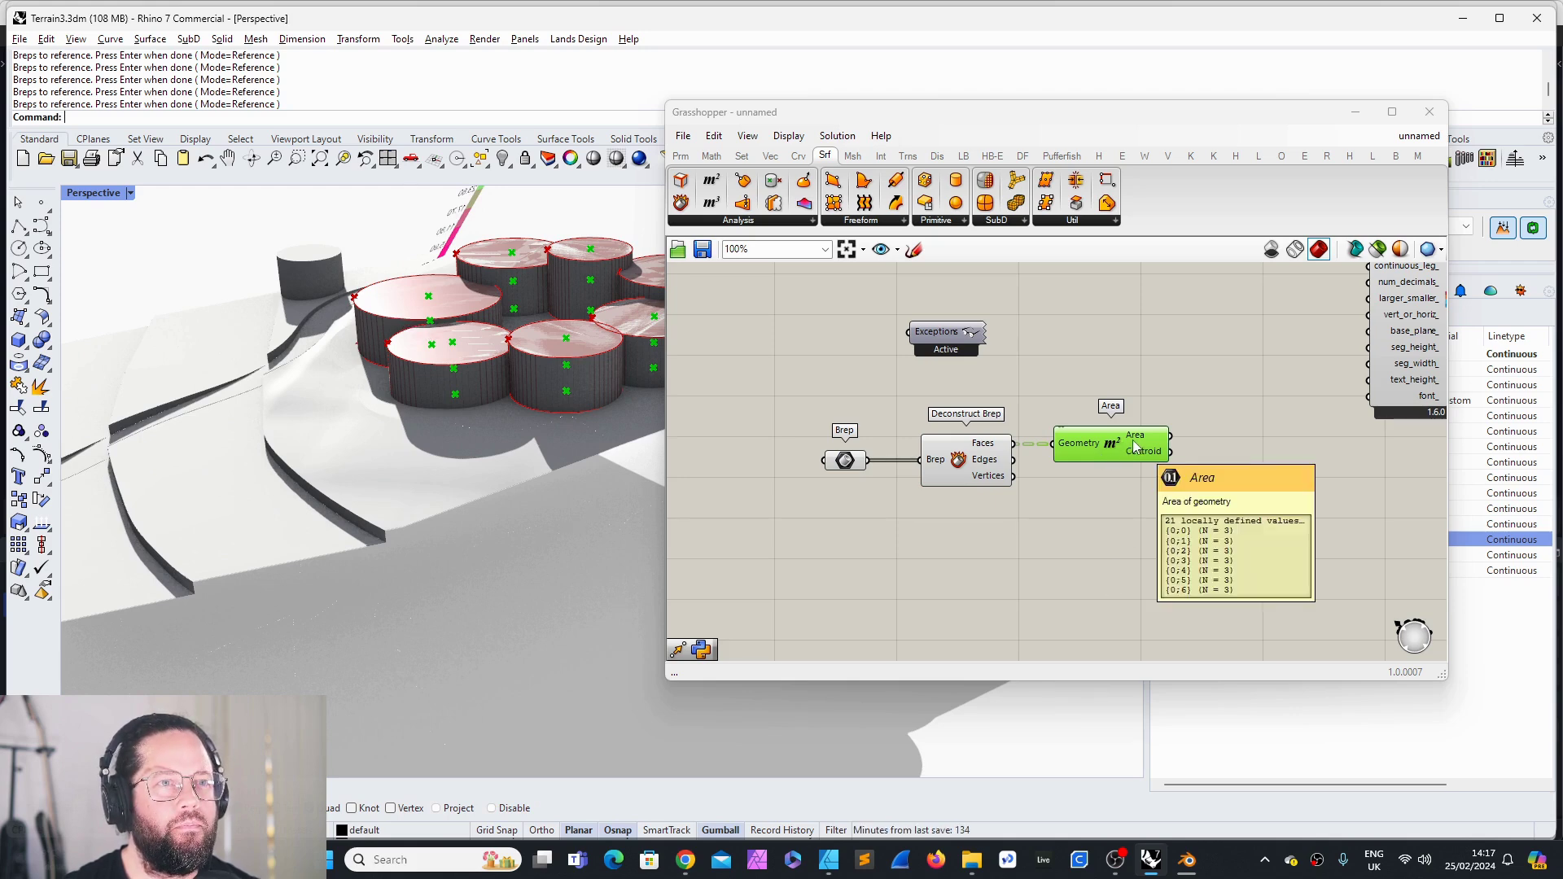
Step: Add a List Item component below Area and connect the Centroid output to its List input
{"action": "double_click", "coordinate": [1111, 618]}
{"action": "type", "text": "list"}
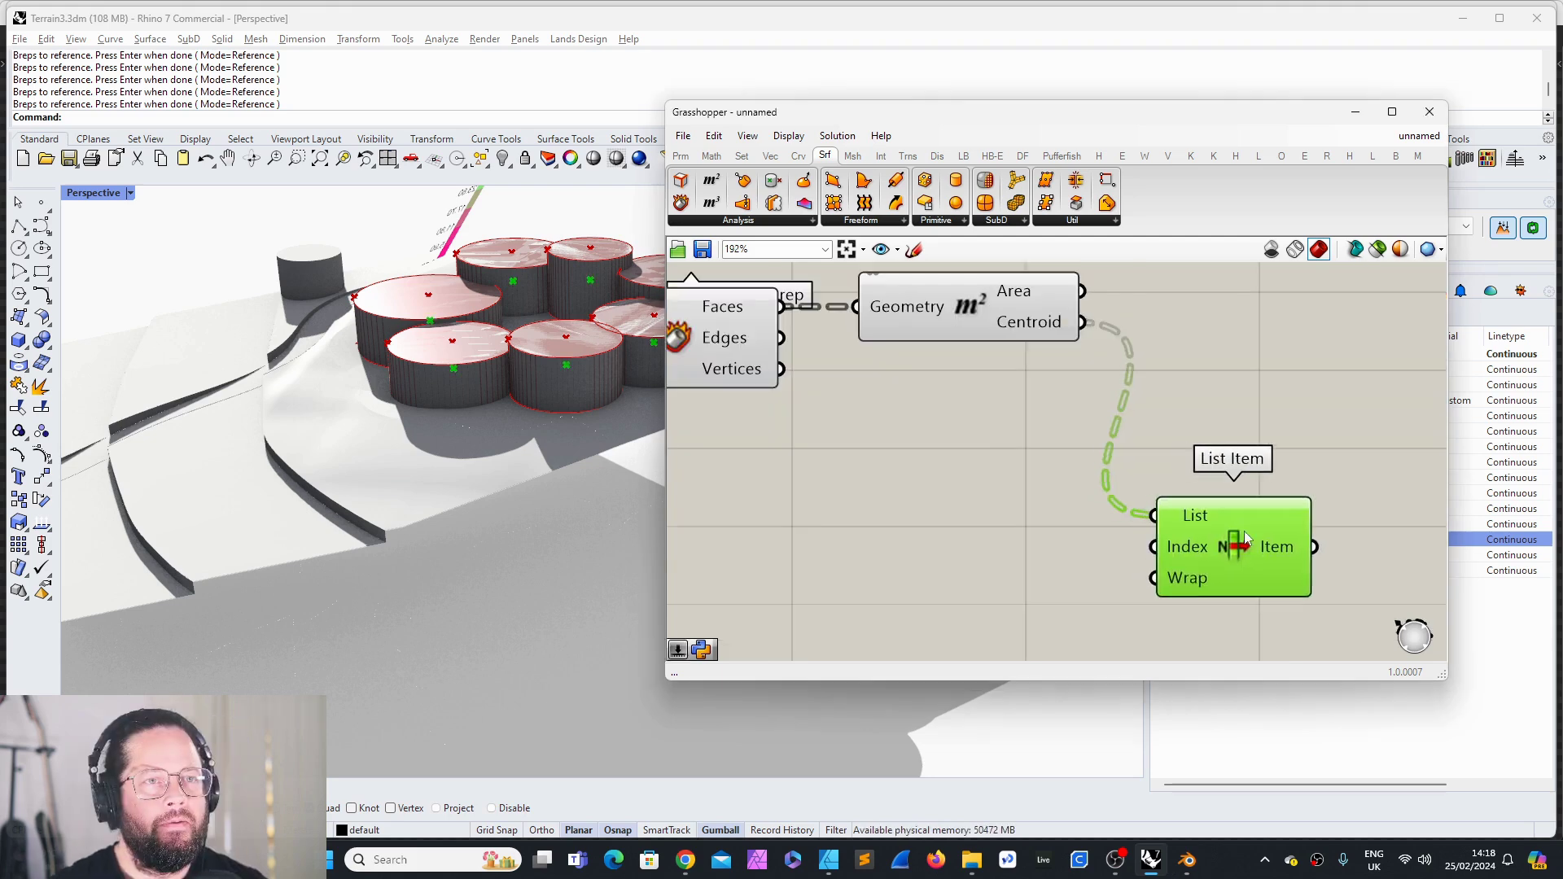
{"action": "left_click_drag", "start_coordinate": [1225, 546], "coordinate": [1239, 518]}
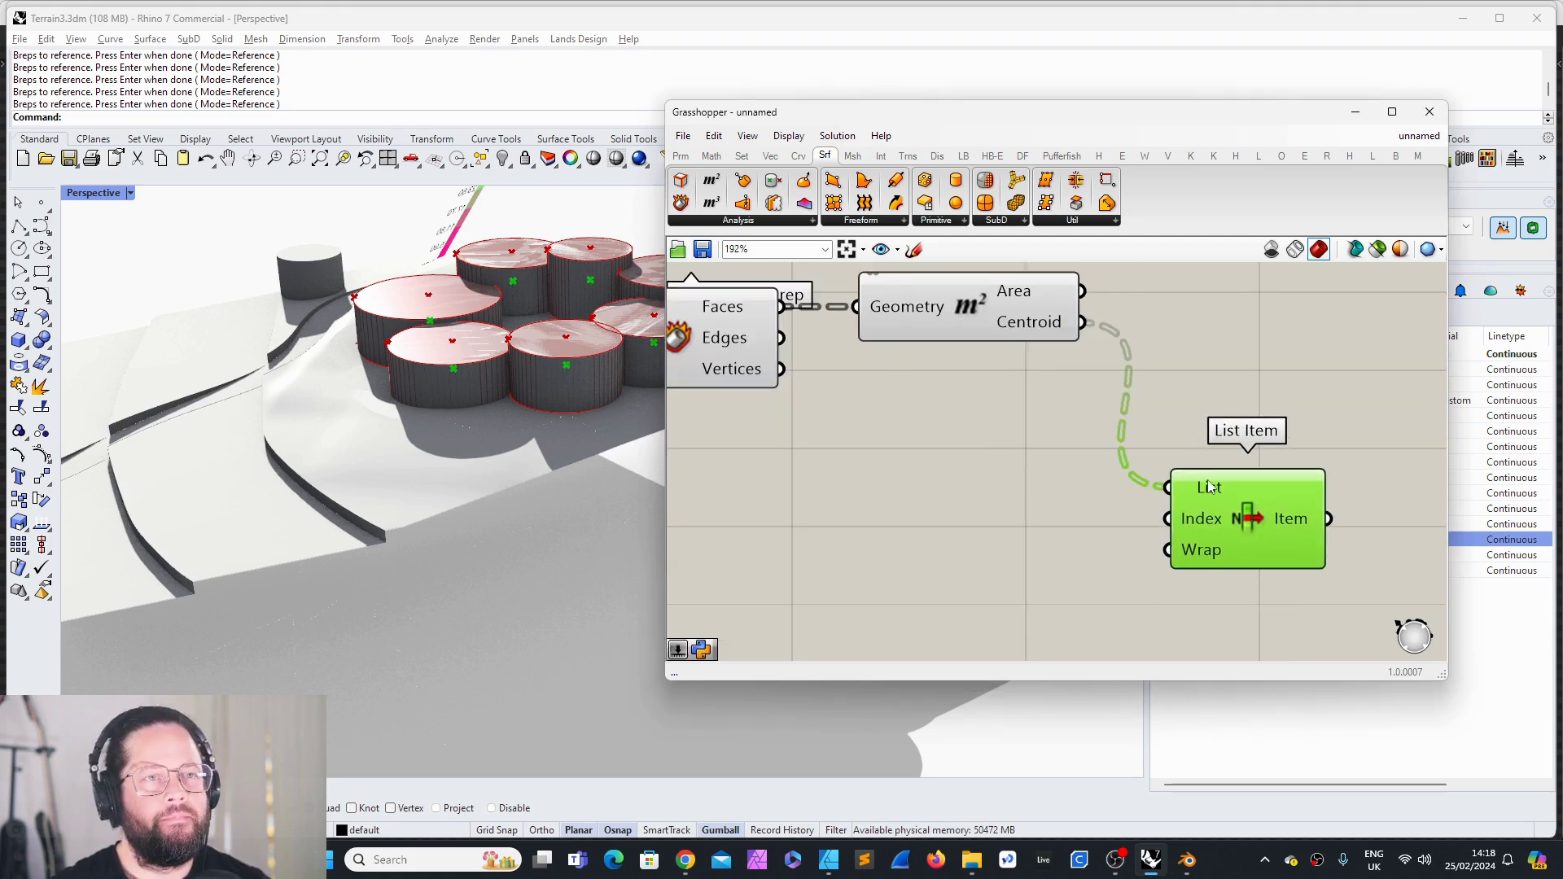
Step: Add an integer number slider set to 1, connect it to List Item's Index input, and simplify the List input
{"action": "left_click", "coordinate": [680, 155]}
{"action": "left_click_drag", "start_coordinate": [1009, 186], "coordinate": [844, 530]}
{"action": "double_click", "coordinate": [843, 530]}
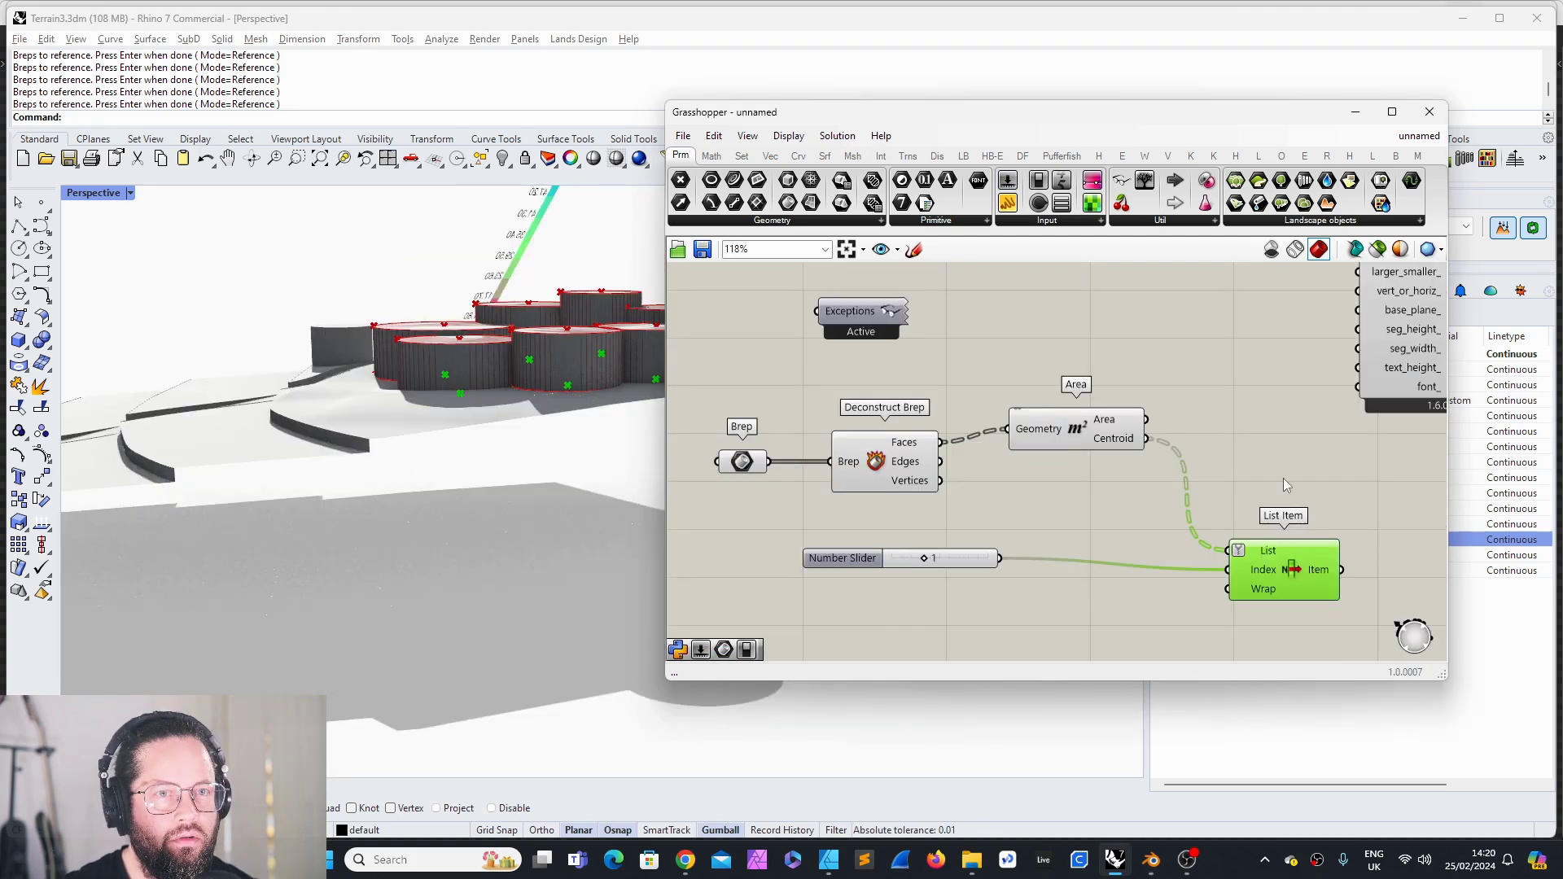
Step: Compare the centroids from Area with the points picked by List Item in the viewport, including from below the model
{"action": "left_click", "coordinate": [1059, 452]}
{"action": "right_click_drag", "start_coordinate": [524, 399], "coordinate": [507, 401]}
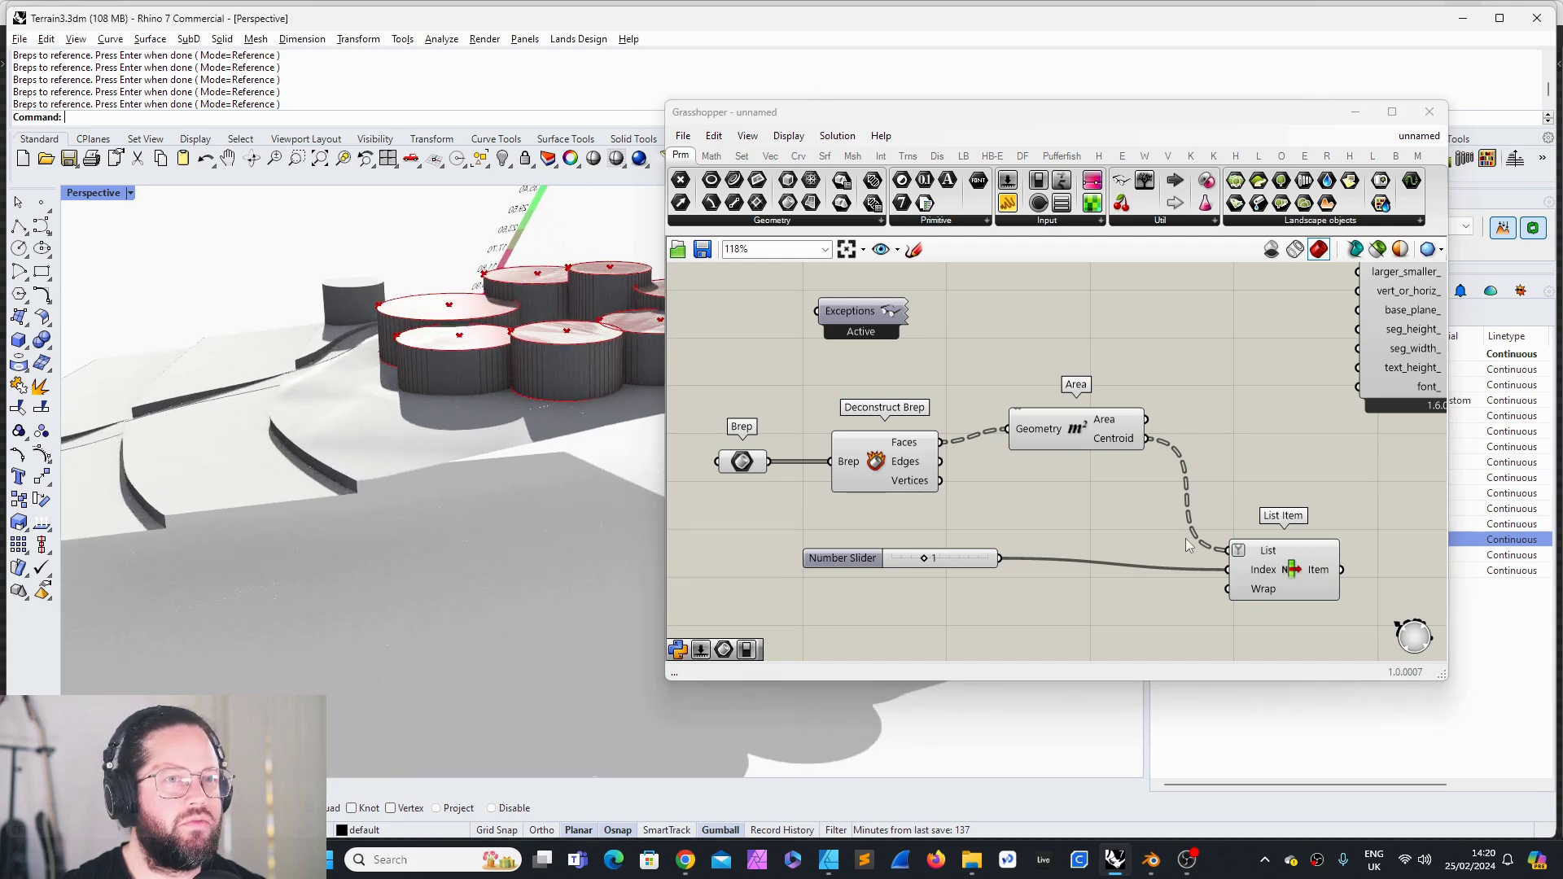
{"action": "left_click_drag", "start_coordinate": [1097, 436], "coordinate": [1096, 412]}
{"action": "left_click_drag", "start_coordinate": [1278, 583], "coordinate": [1235, 587]}
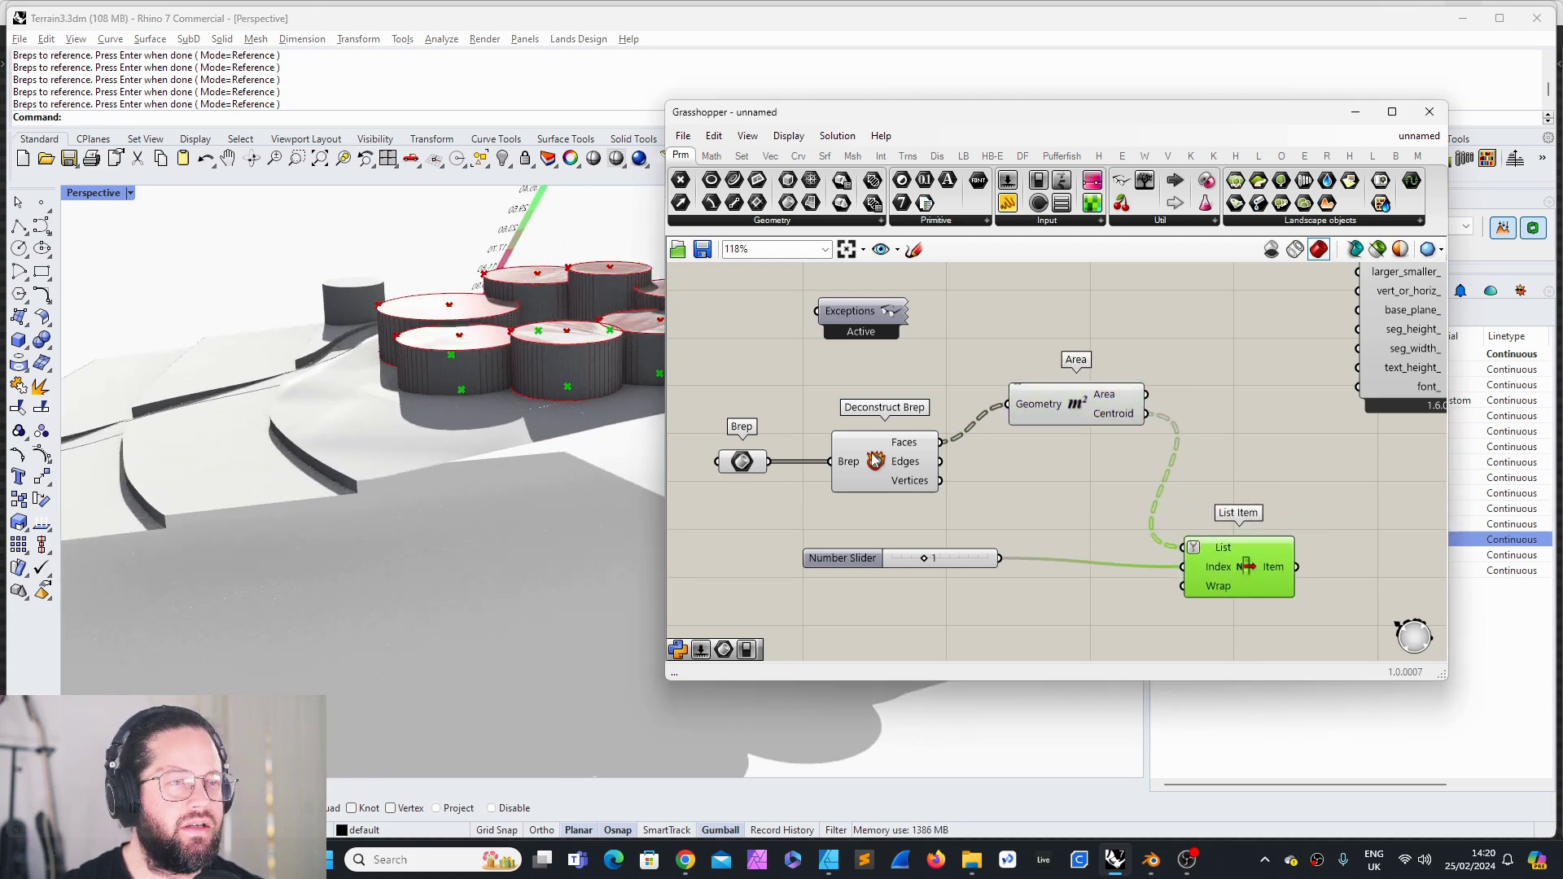
{"action": "right_click_drag", "start_coordinate": [521, 496], "coordinate": [580, 506]}
{"action": "left_click_drag", "start_coordinate": [847, 557], "coordinate": [936, 567]}
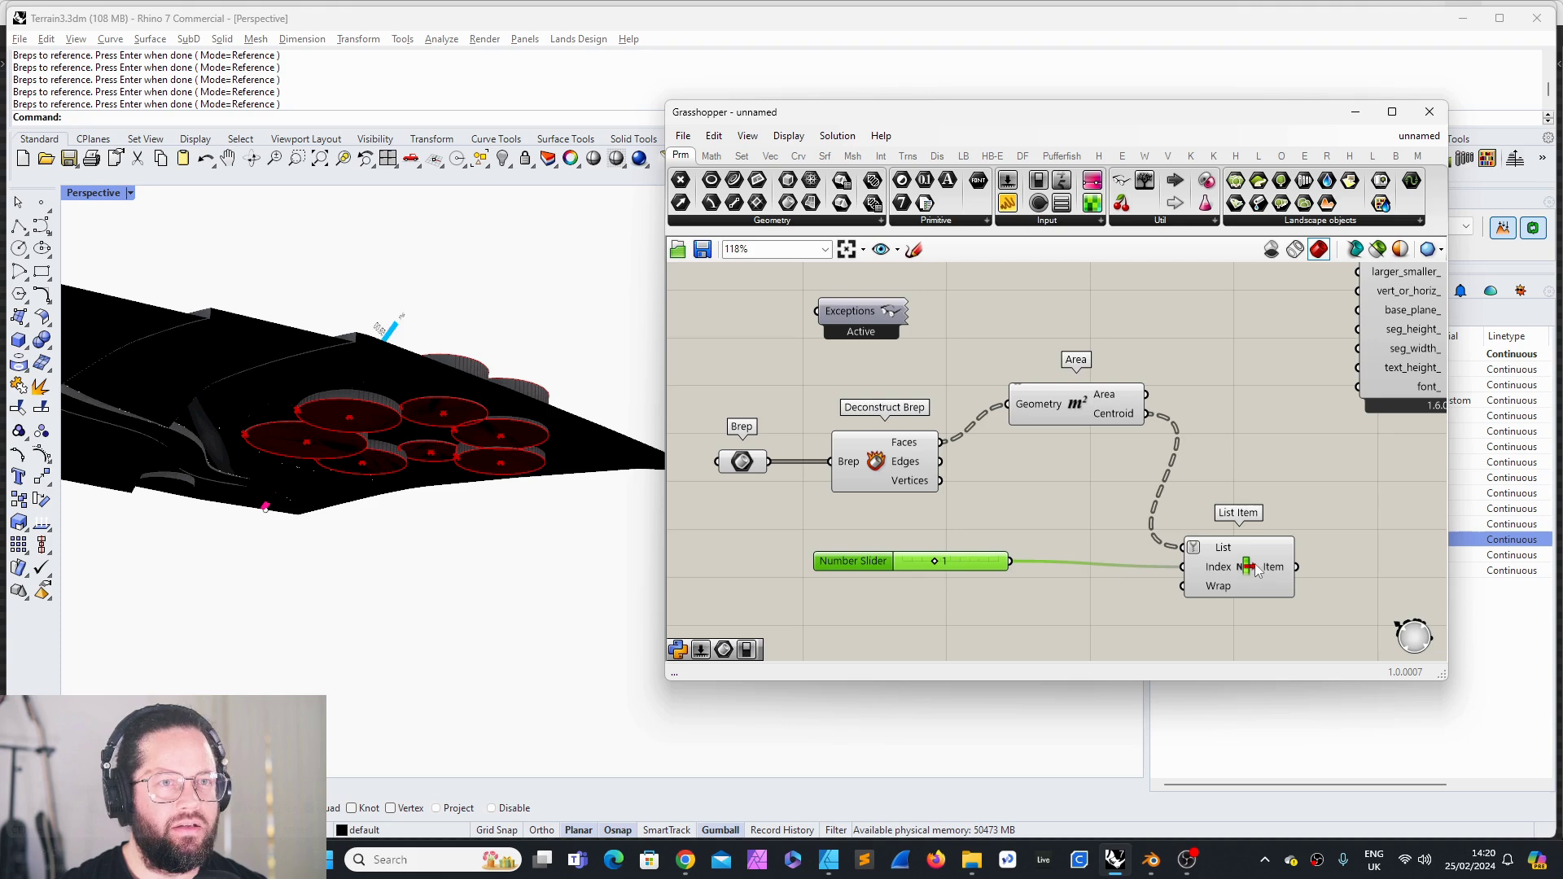
Step: Move List Item closer to the Area component and turn off Simplify on its List input
{"action": "left_click_drag", "start_coordinate": [1256, 569], "coordinate": [1232, 507]}
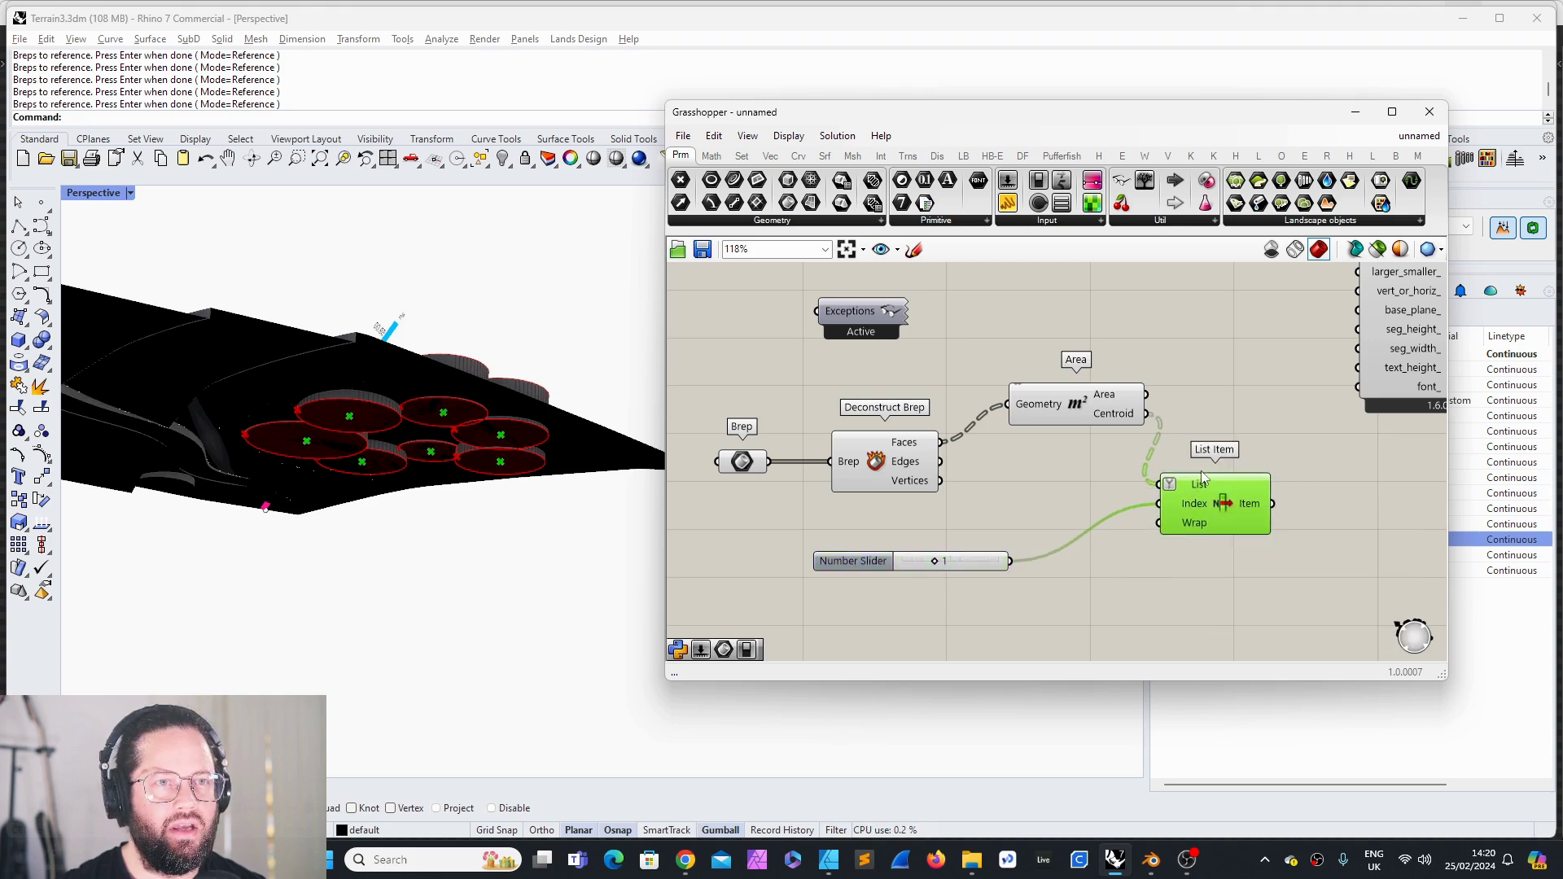
{"action": "right_click", "coordinate": [1172, 487]}
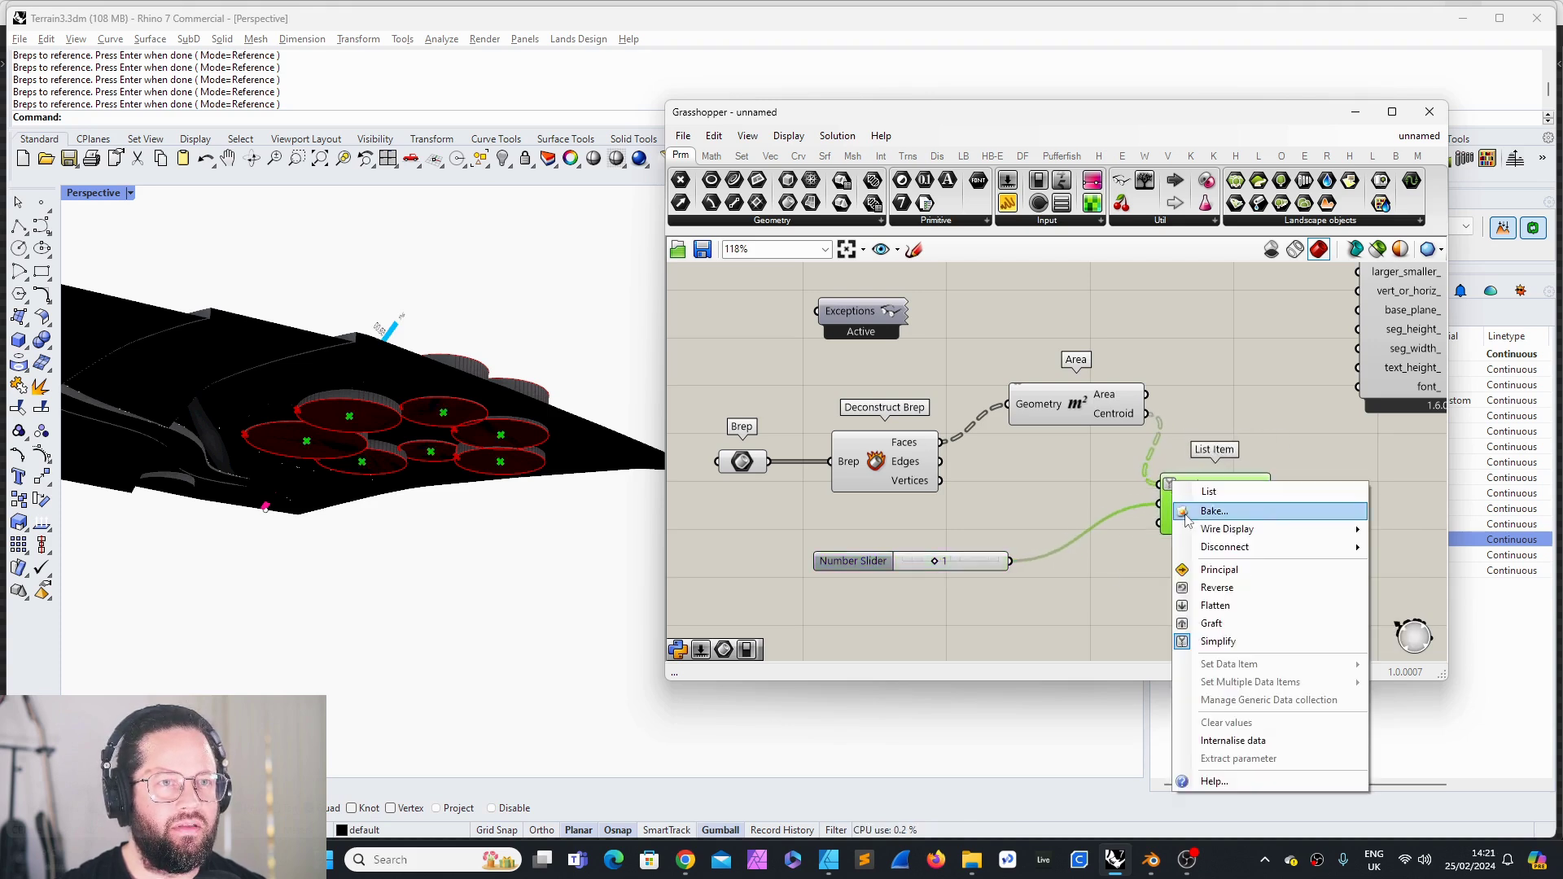
{"action": "left_click", "coordinate": [1220, 638]}
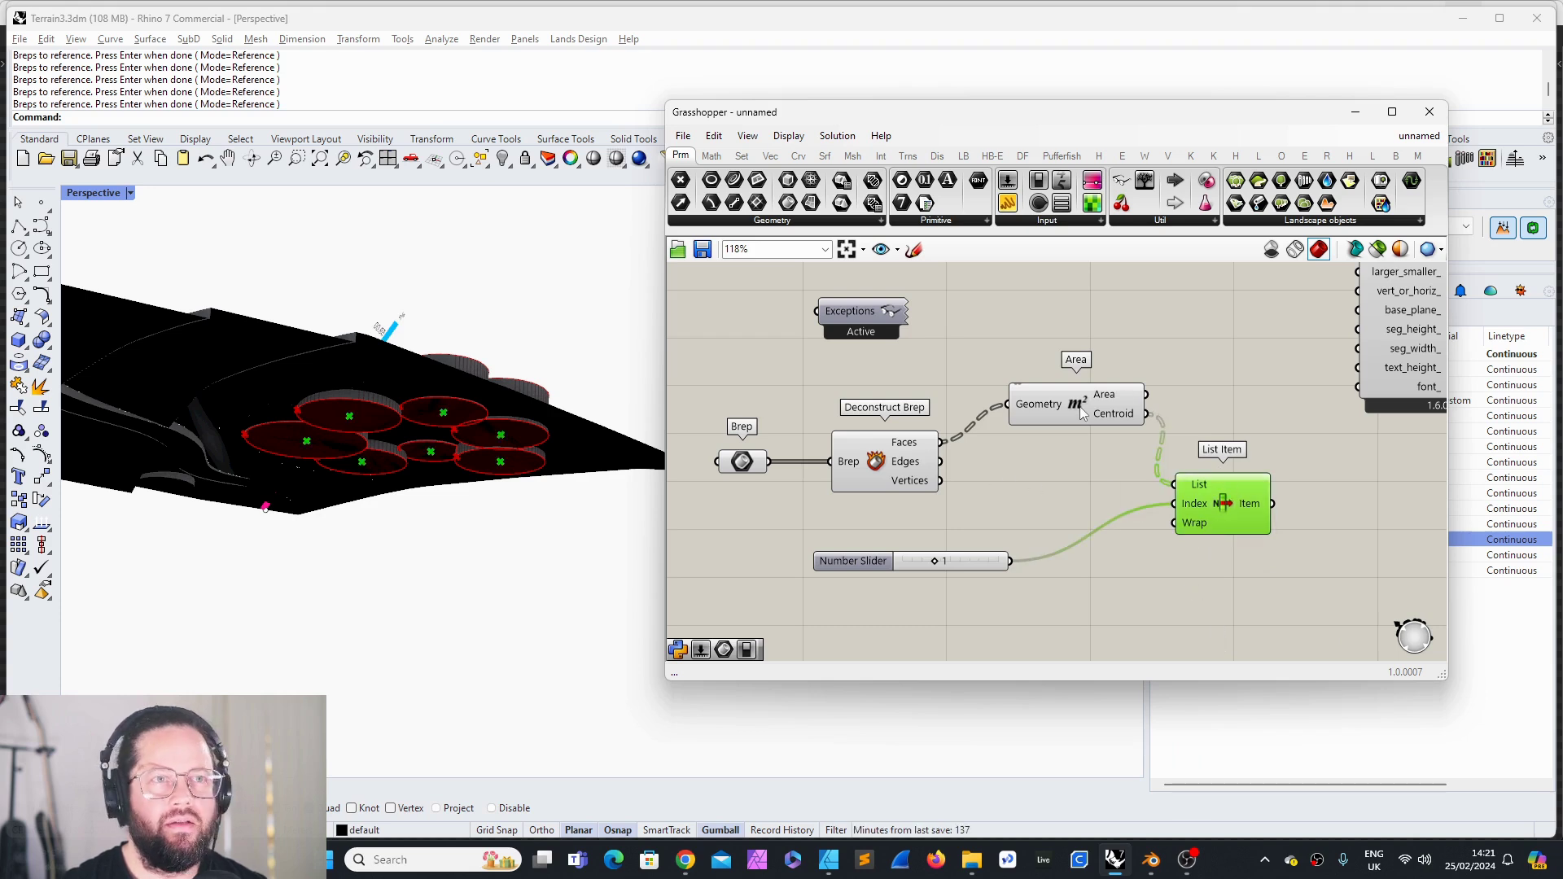
Step: Examine how the Deconstruct Brep faces and the Area centroids relate to each volume, viewing the ring from several angles
{"action": "left_click_drag", "start_coordinate": [1083, 414], "coordinate": [1070, 418]}
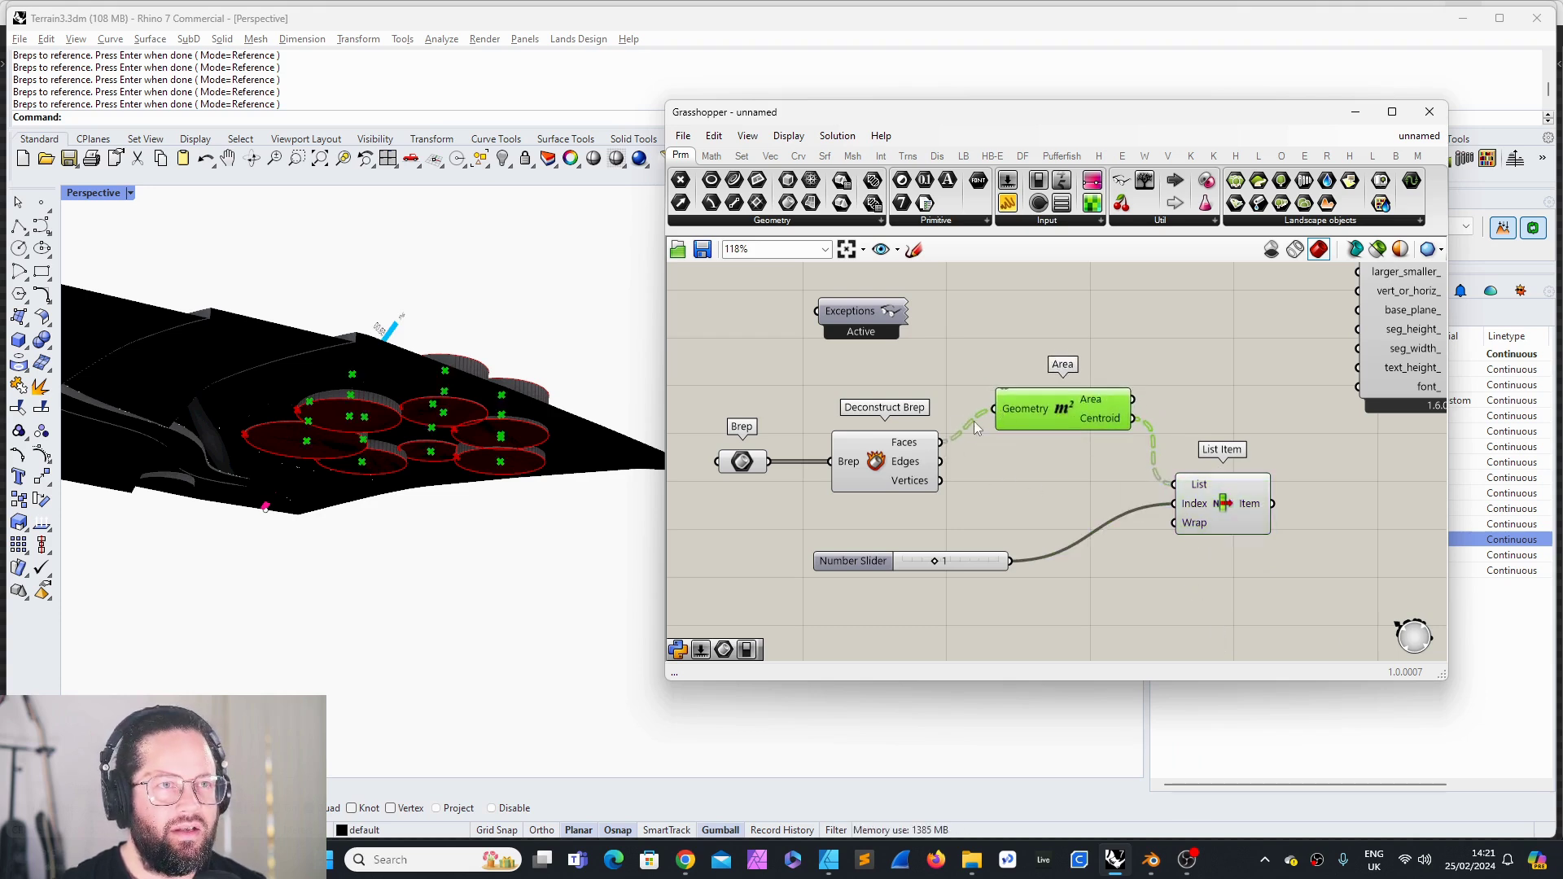
{"action": "left_click", "coordinate": [901, 453]}
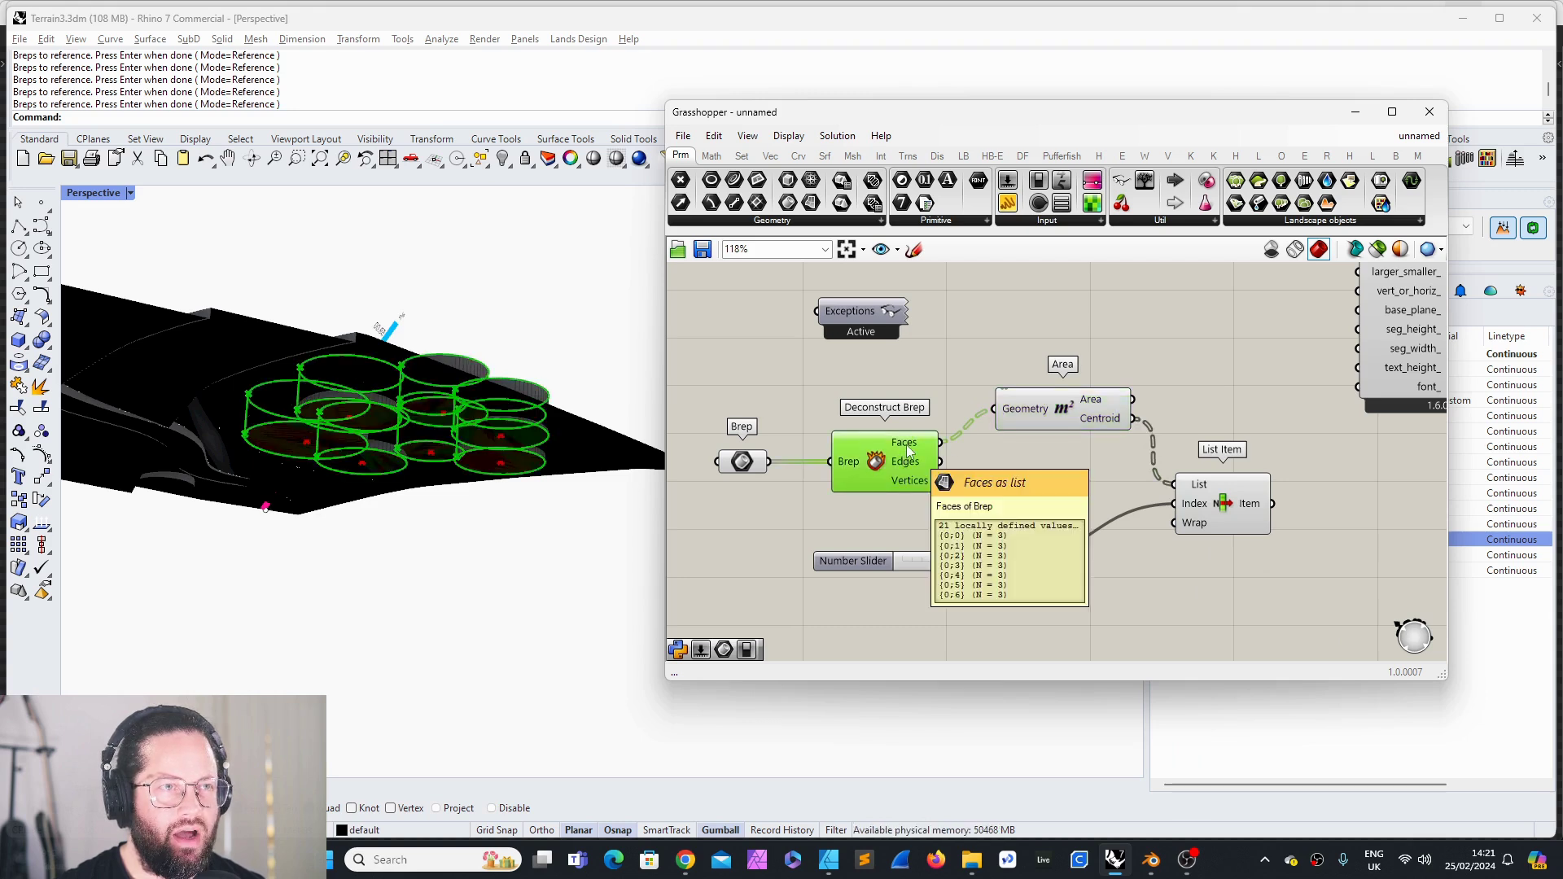
{"action": "left_click_drag", "start_coordinate": [1049, 419], "coordinate": [1051, 426]}
{"action": "left_click_drag", "start_coordinate": [886, 458], "coordinate": [883, 452]}
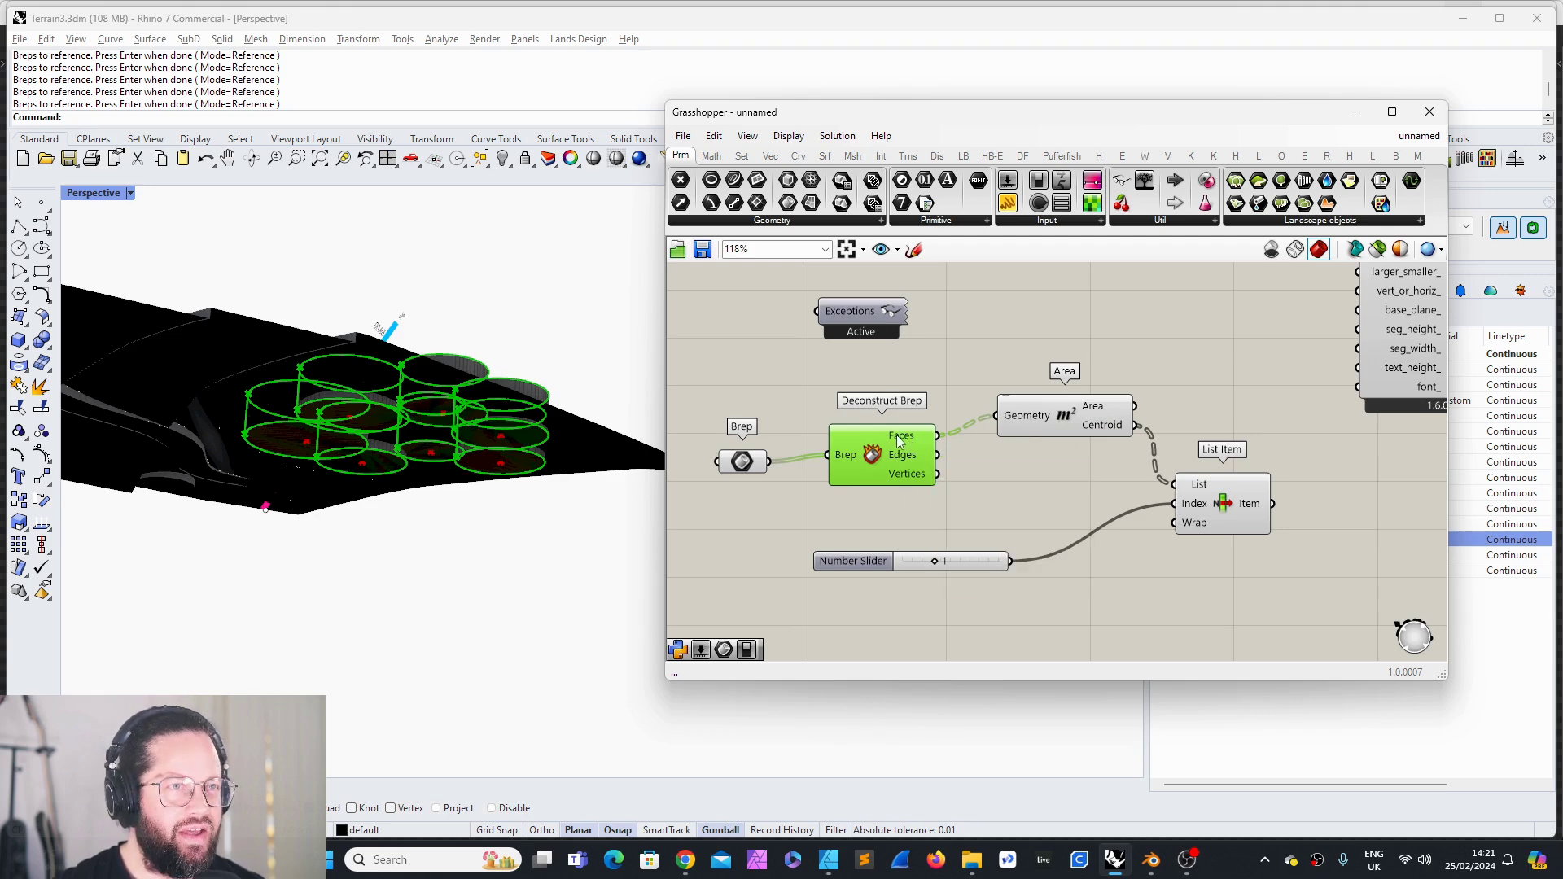
{"action": "right_click_drag", "start_coordinate": [570, 465], "coordinate": [535, 557]}
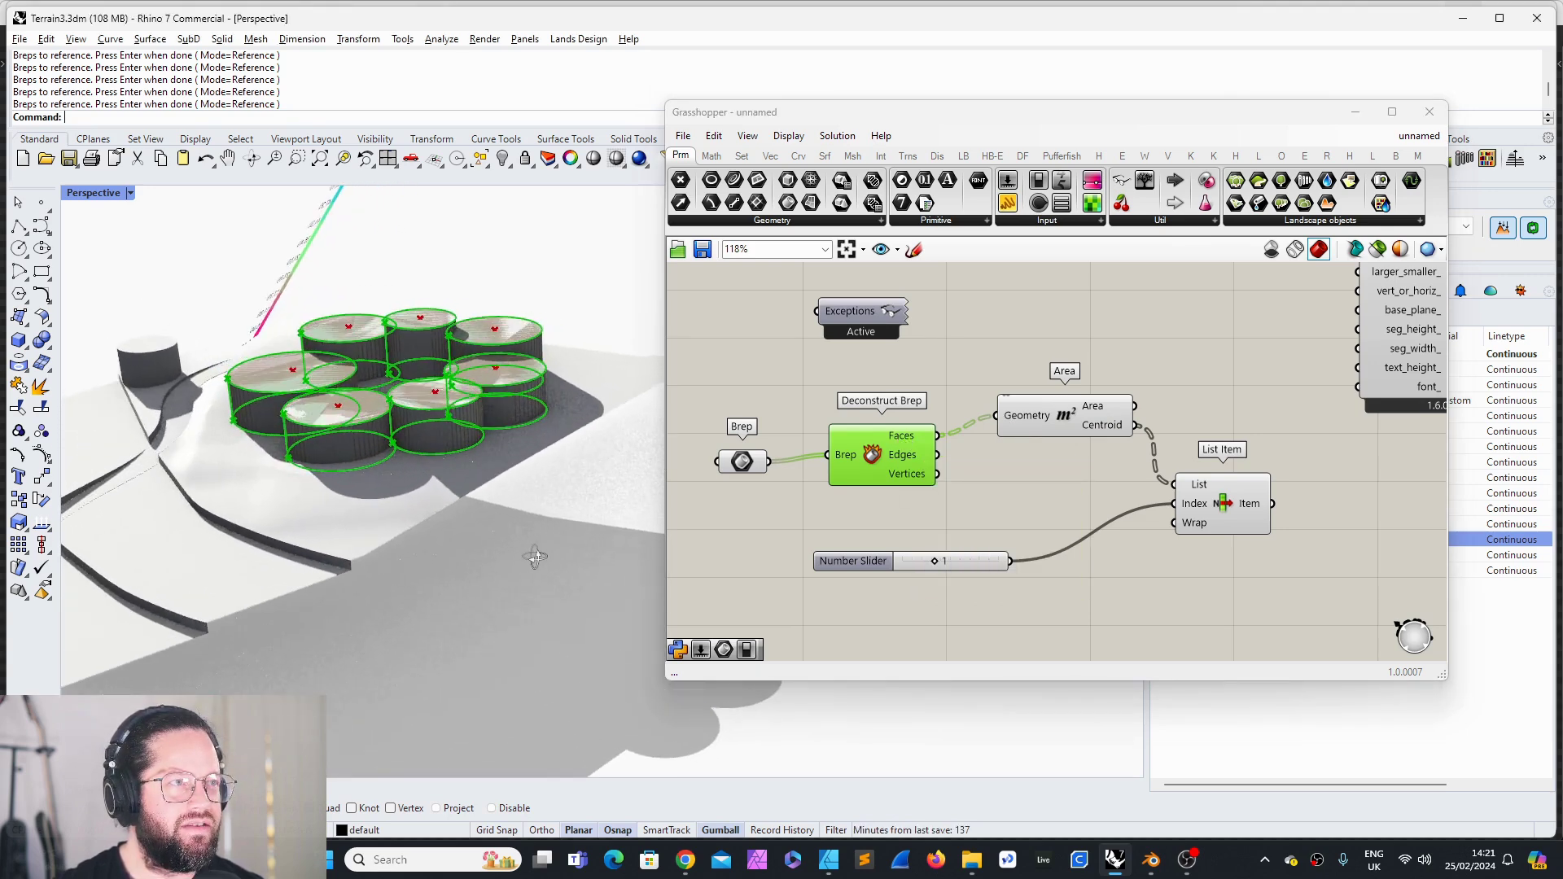
{"action": "left_click_drag", "start_coordinate": [896, 469], "coordinate": [903, 465]}
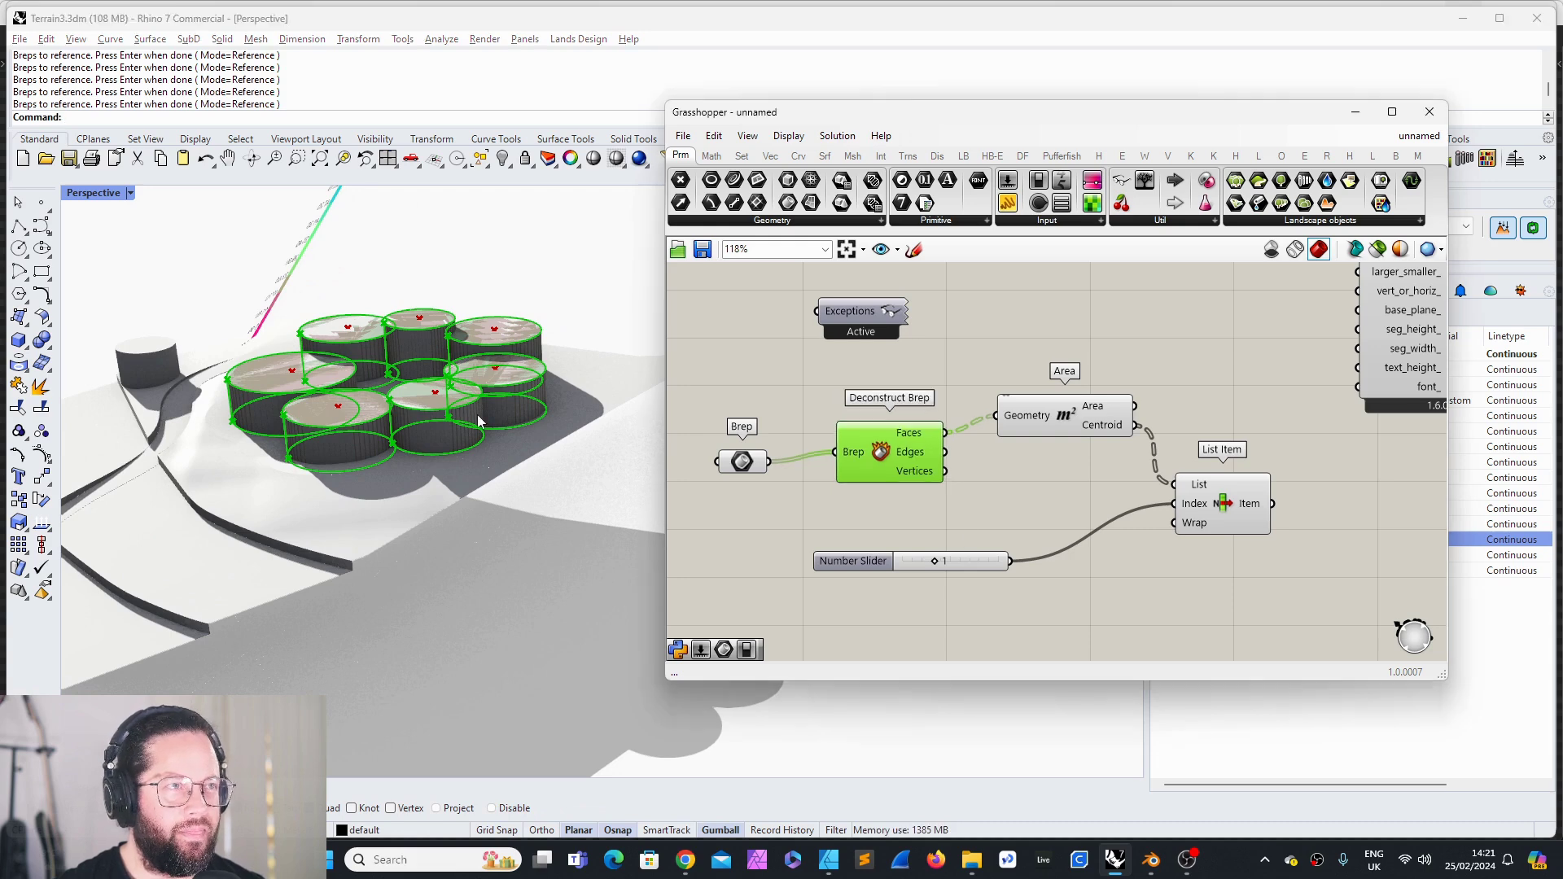
{"action": "right_click_drag", "start_coordinate": [391, 398], "coordinate": [343, 337]}
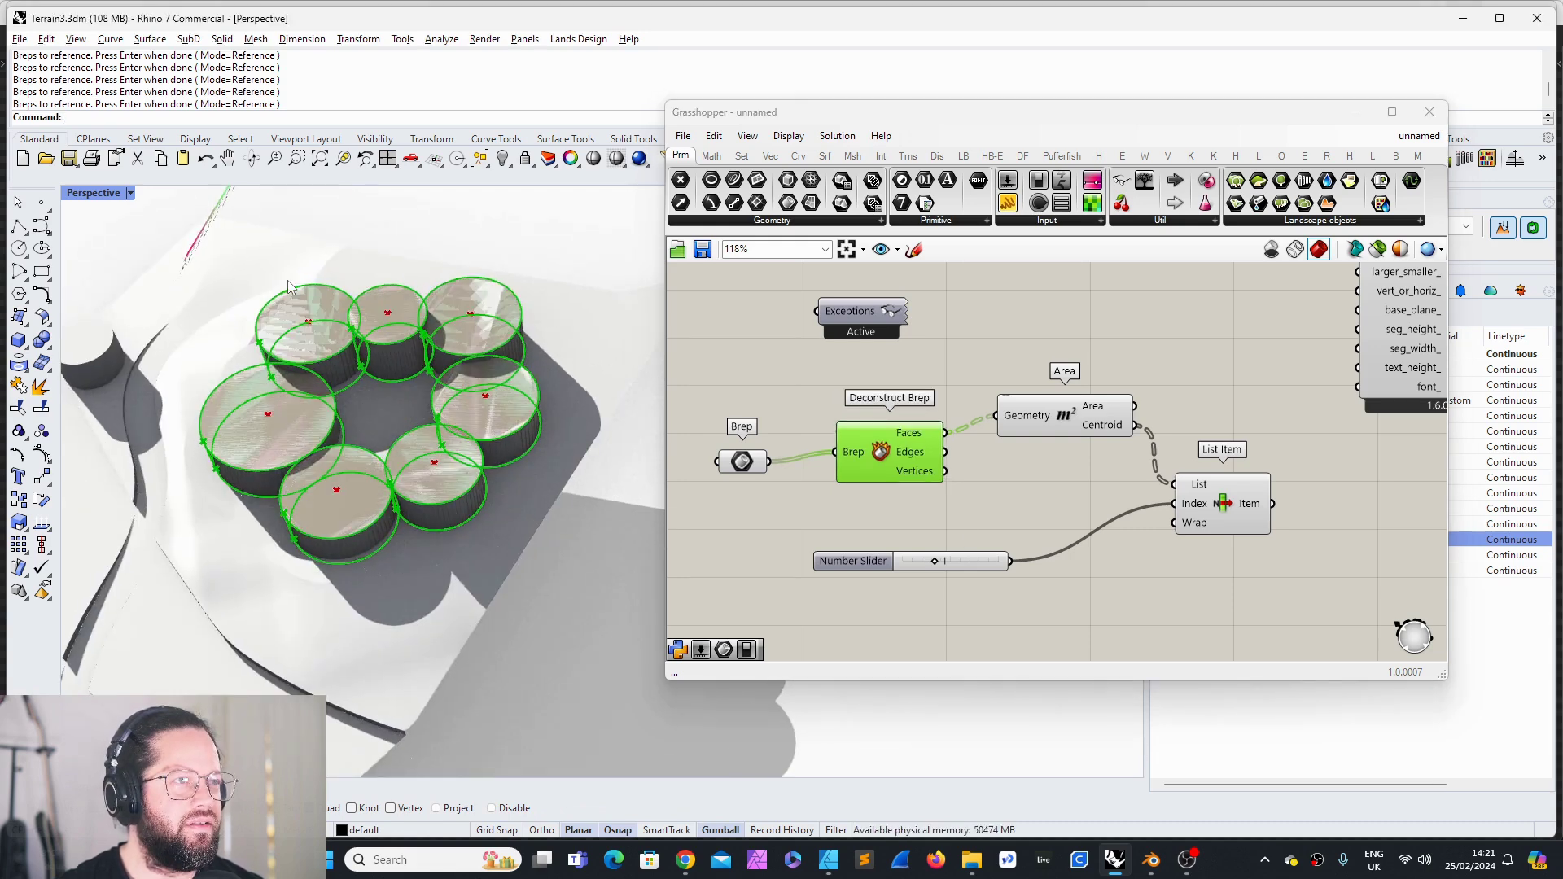
{"action": "left_click", "coordinate": [1052, 426]}
{"action": "right_click_drag", "start_coordinate": [444, 429], "coordinate": [269, 462]}
{"action": "left_click", "coordinate": [898, 451]}
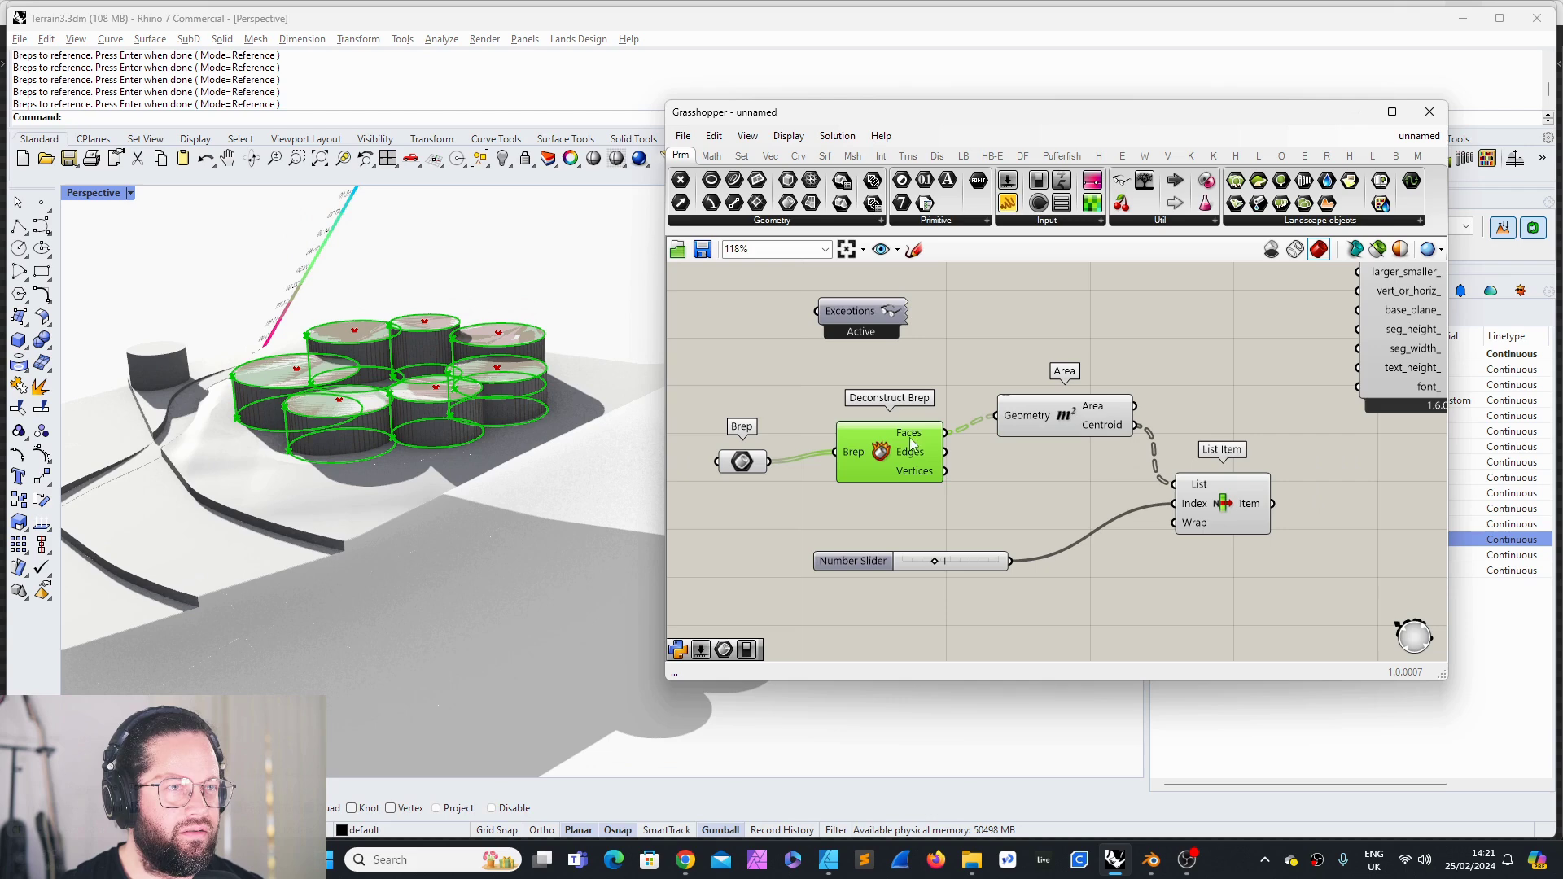
Step: Compare the Area centroids with the points picked by List Item on the seven volumes, viewing the ring from above and below
{"action": "left_click", "coordinate": [1064, 412]}
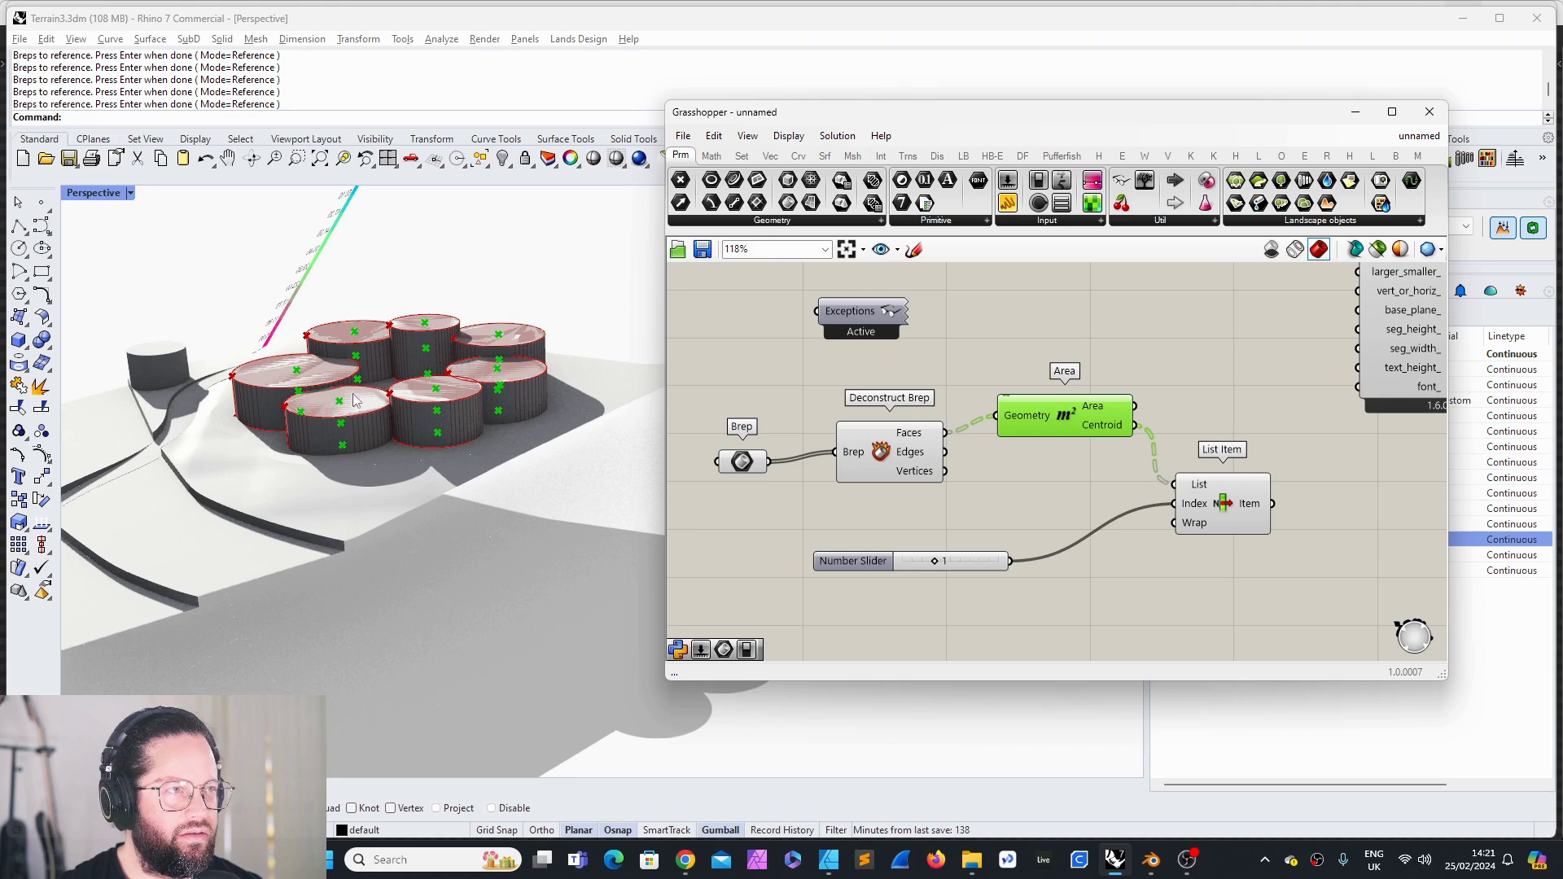
{"action": "left_click_drag", "start_coordinate": [1097, 433], "coordinate": [1099, 444]}
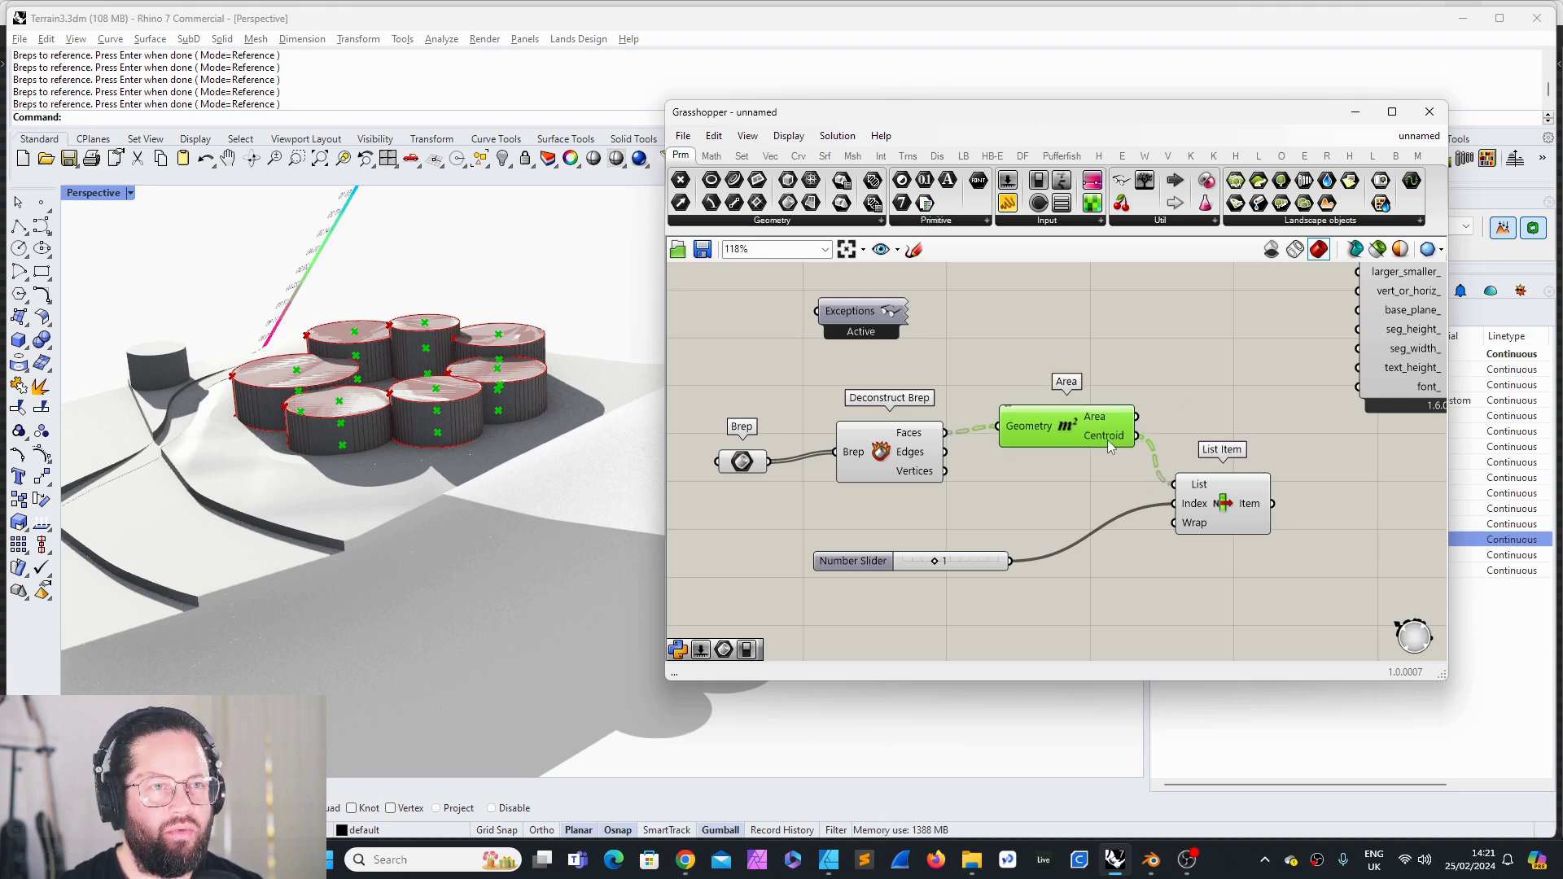
{"action": "mouse_move", "coordinate": [1107, 441]}
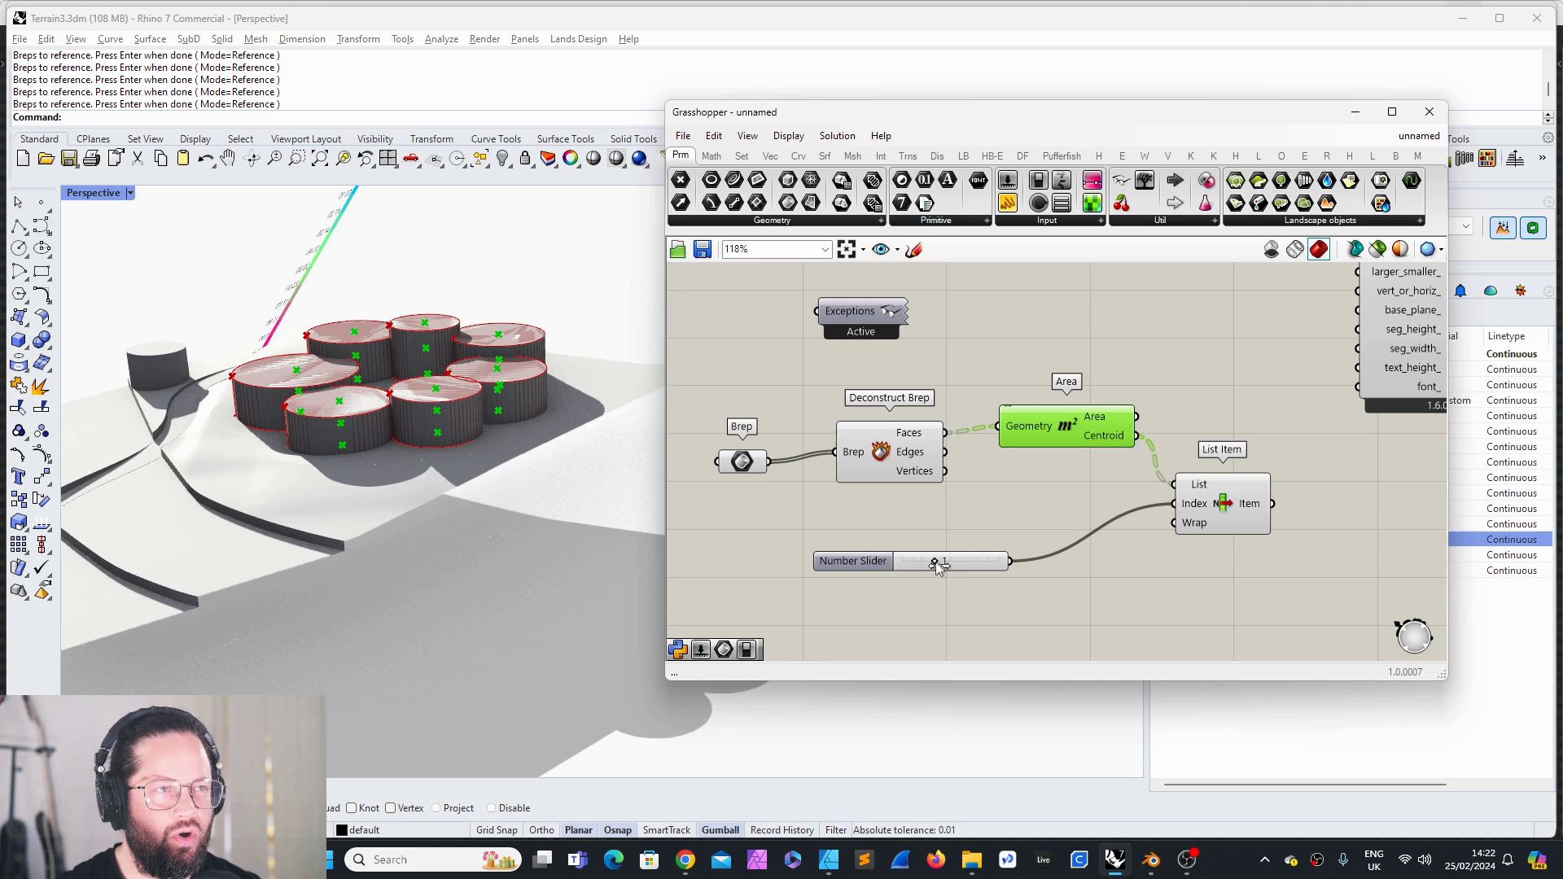
{"action": "right_click_drag", "start_coordinate": [409, 460], "coordinate": [303, 460]}
{"action": "mouse_move", "coordinate": [456, 482]}
{"action": "right_mouse_down"}
{"action": "mouse_move", "coordinate": [457, 363]}
{"action": "mouse_move", "coordinate": [443, 569]}
{"action": "mouse_move", "coordinate": [464, 457]}
{"action": "right_mouse_up"}
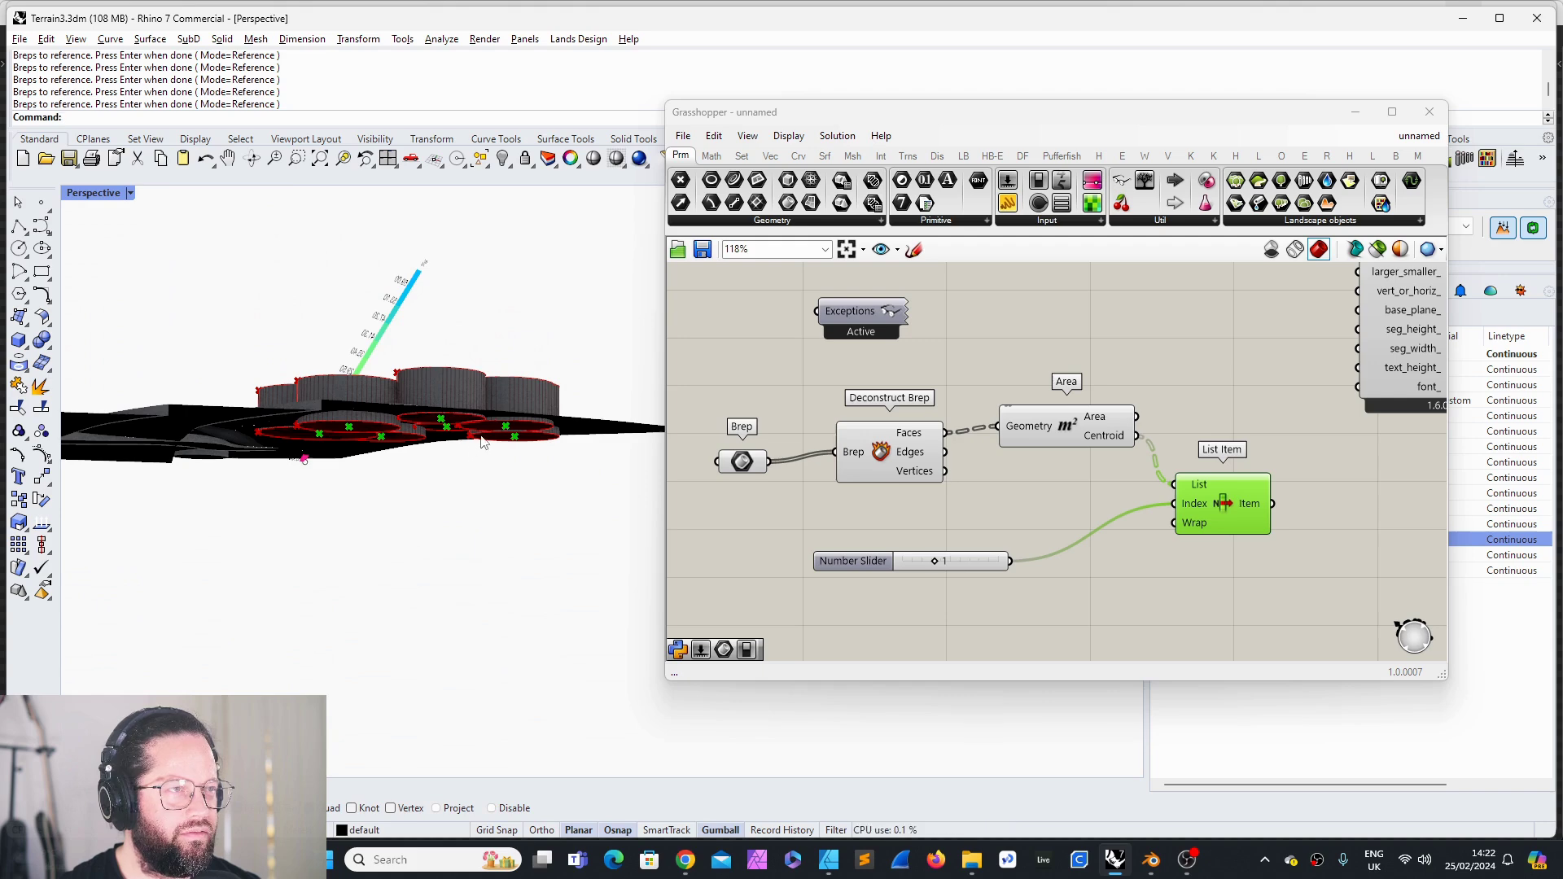
{"action": "right_click_drag", "start_coordinate": [318, 438], "coordinate": [452, 468]}
Step: Test other List Item index values including 0, checking which face centroids get picked, and return the slider to 1
{"action": "left_click_drag", "start_coordinate": [935, 561], "coordinate": [960, 566]}
{"action": "right_click_drag", "start_coordinate": [461, 457], "coordinate": [450, 538]}
{"action": "left_click", "coordinate": [963, 562]}
{"action": "left_click_drag", "start_coordinate": [963, 563], "coordinate": [873, 563]}
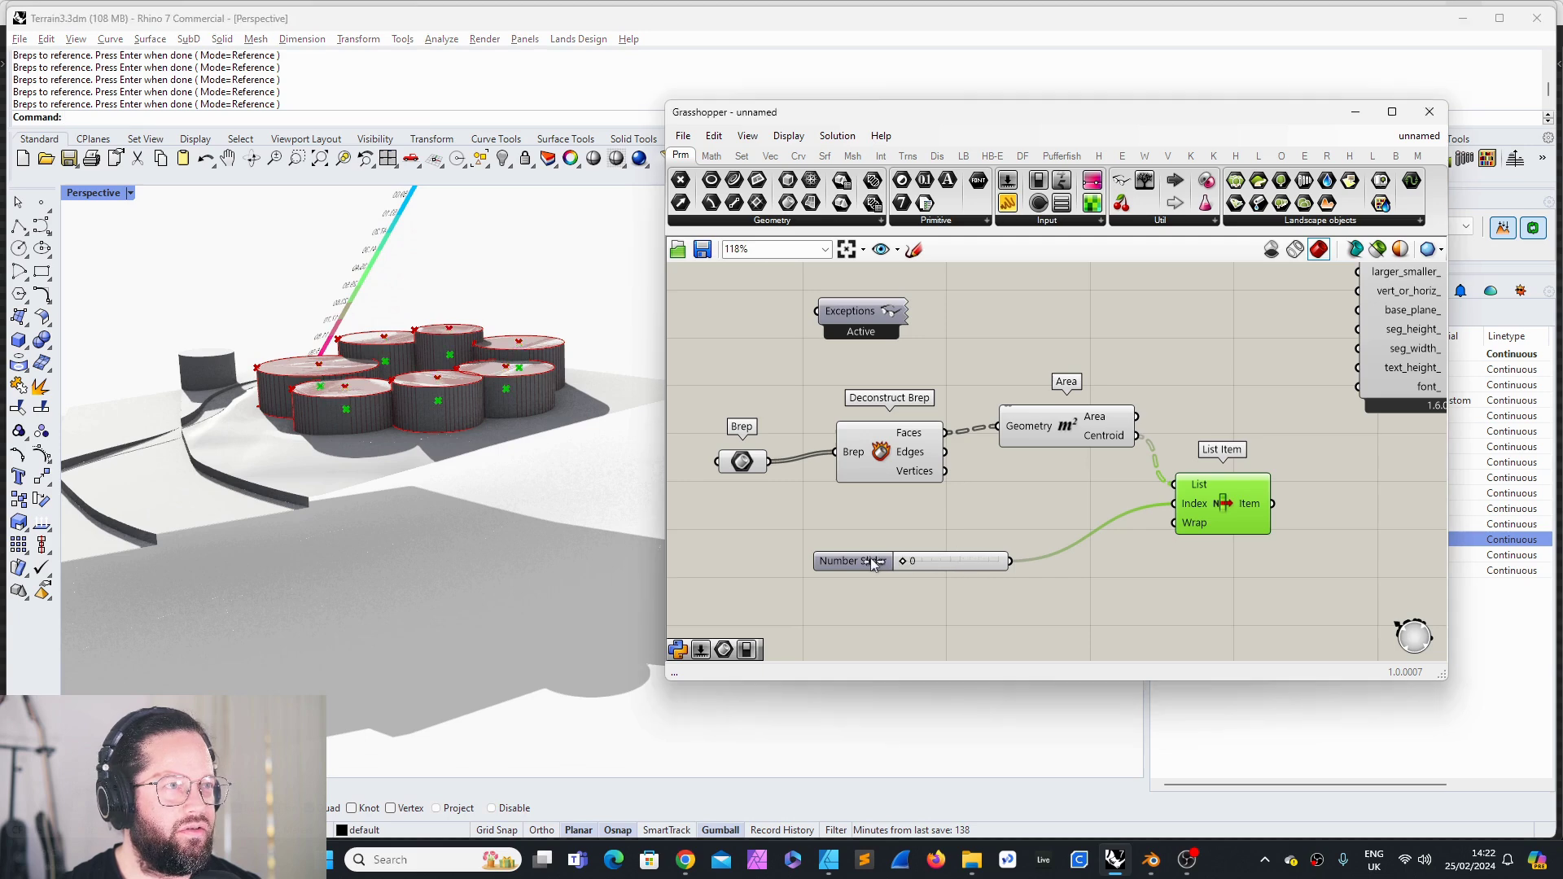
{"action": "right_click_drag", "start_coordinate": [471, 529], "coordinate": [439, 488]}
{"action": "left_click_drag", "start_coordinate": [902, 561], "coordinate": [928, 568]}
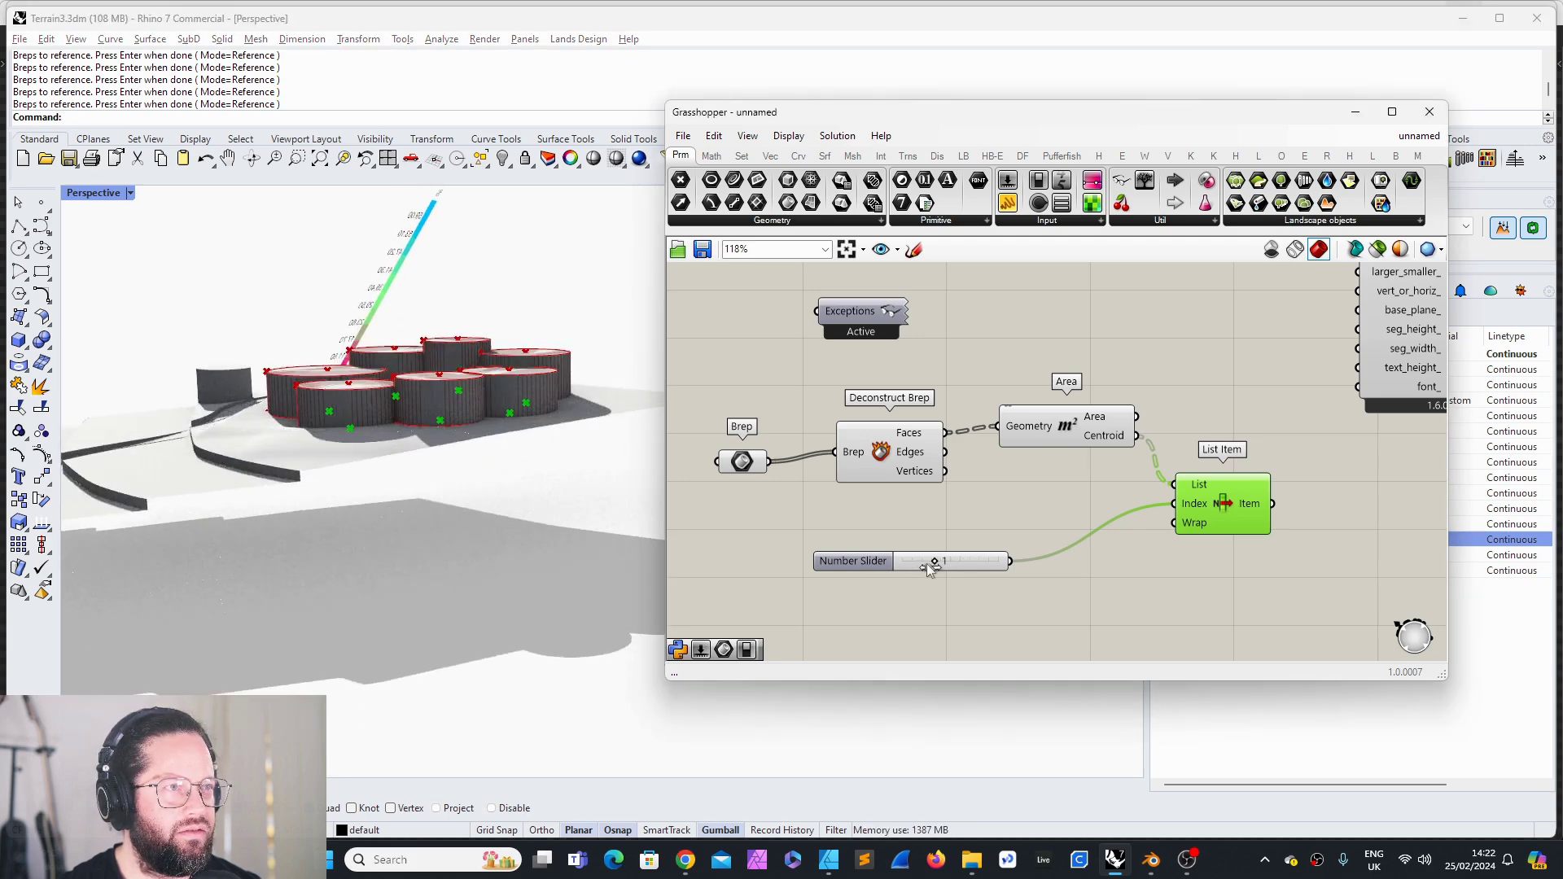
{"action": "right_click_drag", "start_coordinate": [497, 439], "coordinate": [473, 460]}
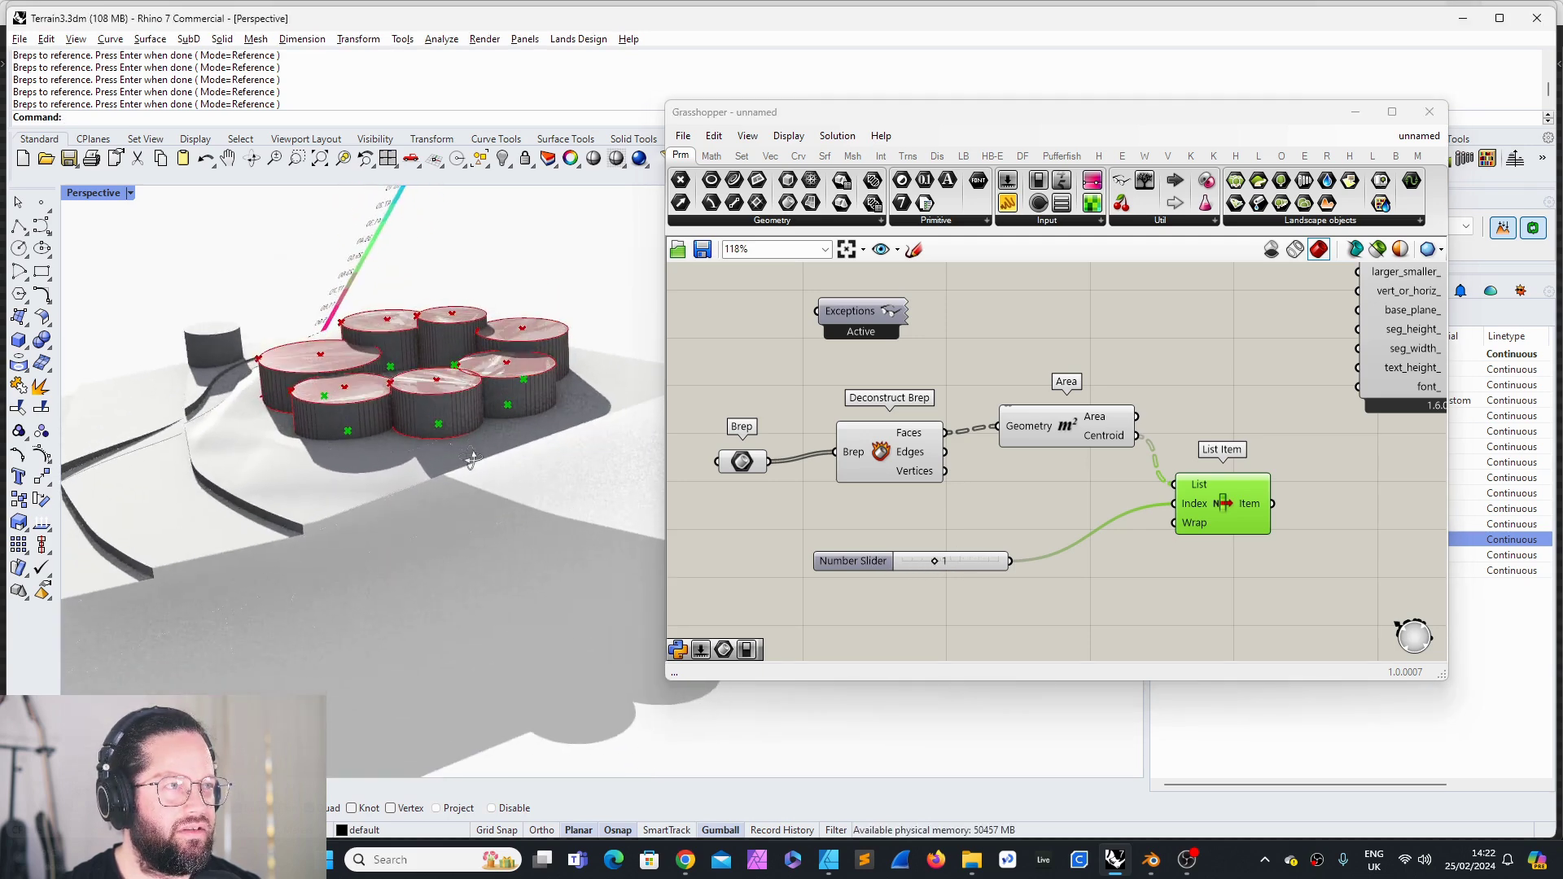
Step: Move the Area component slightly higher on the canvas and check the List Item points on the volumes from above
{"action": "scroll", "coordinate": [993, 519], "scroll_direction": "down", "scroll_amount": 2}
{"action": "scroll", "coordinate": [1026, 513], "scroll_direction": "up", "scroll_amount": 2}
{"action": "left_click_drag", "start_coordinate": [1026, 513], "coordinate": [925, 525]}
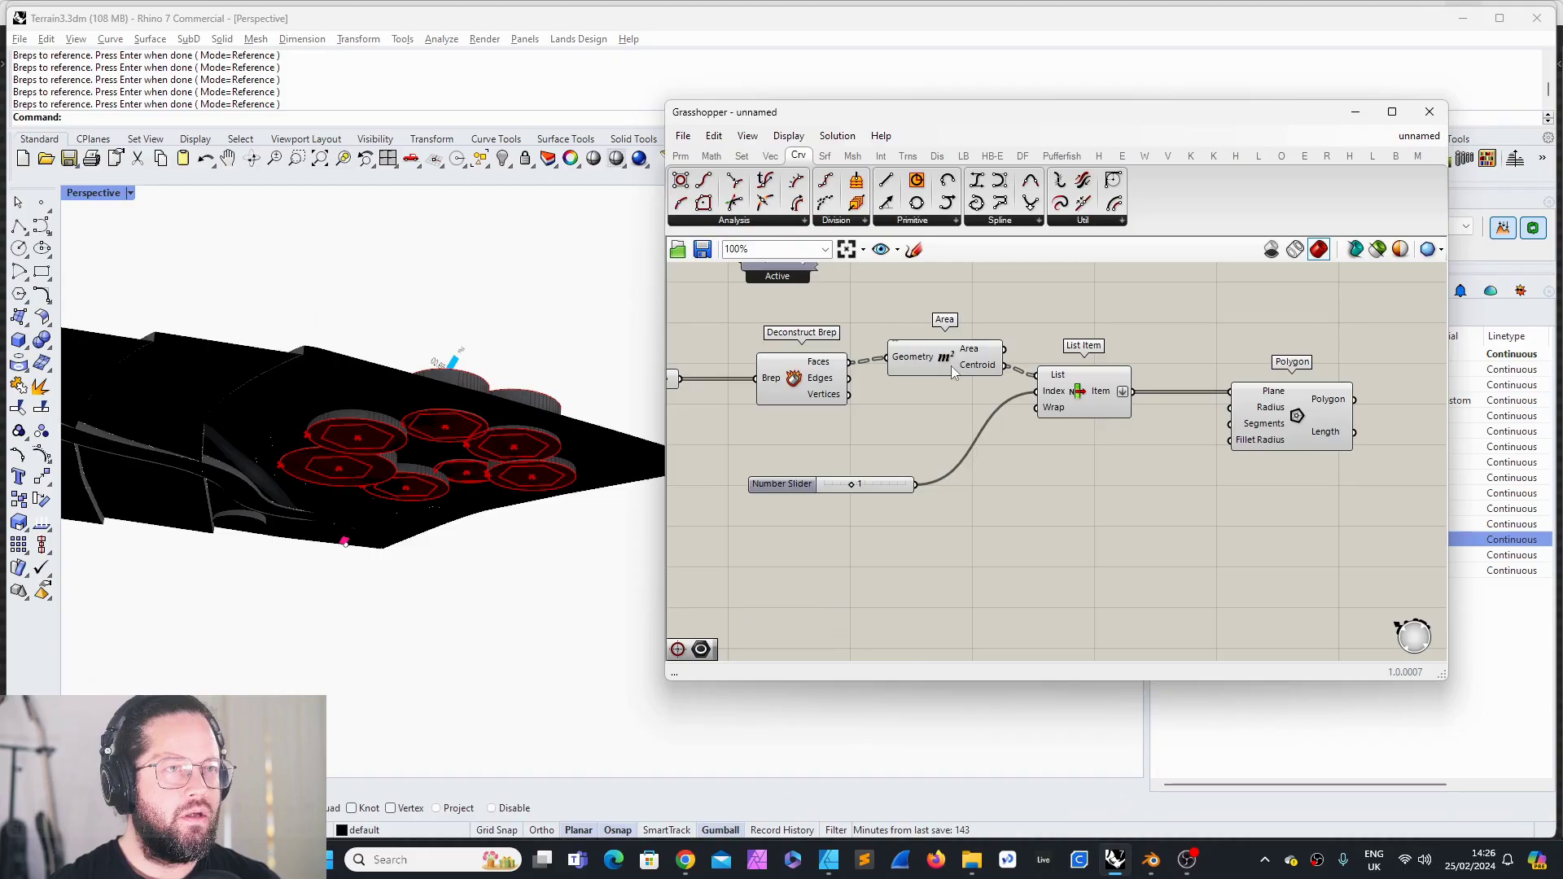
{"action": "left_click_drag", "start_coordinate": [953, 372], "coordinate": [953, 356]}
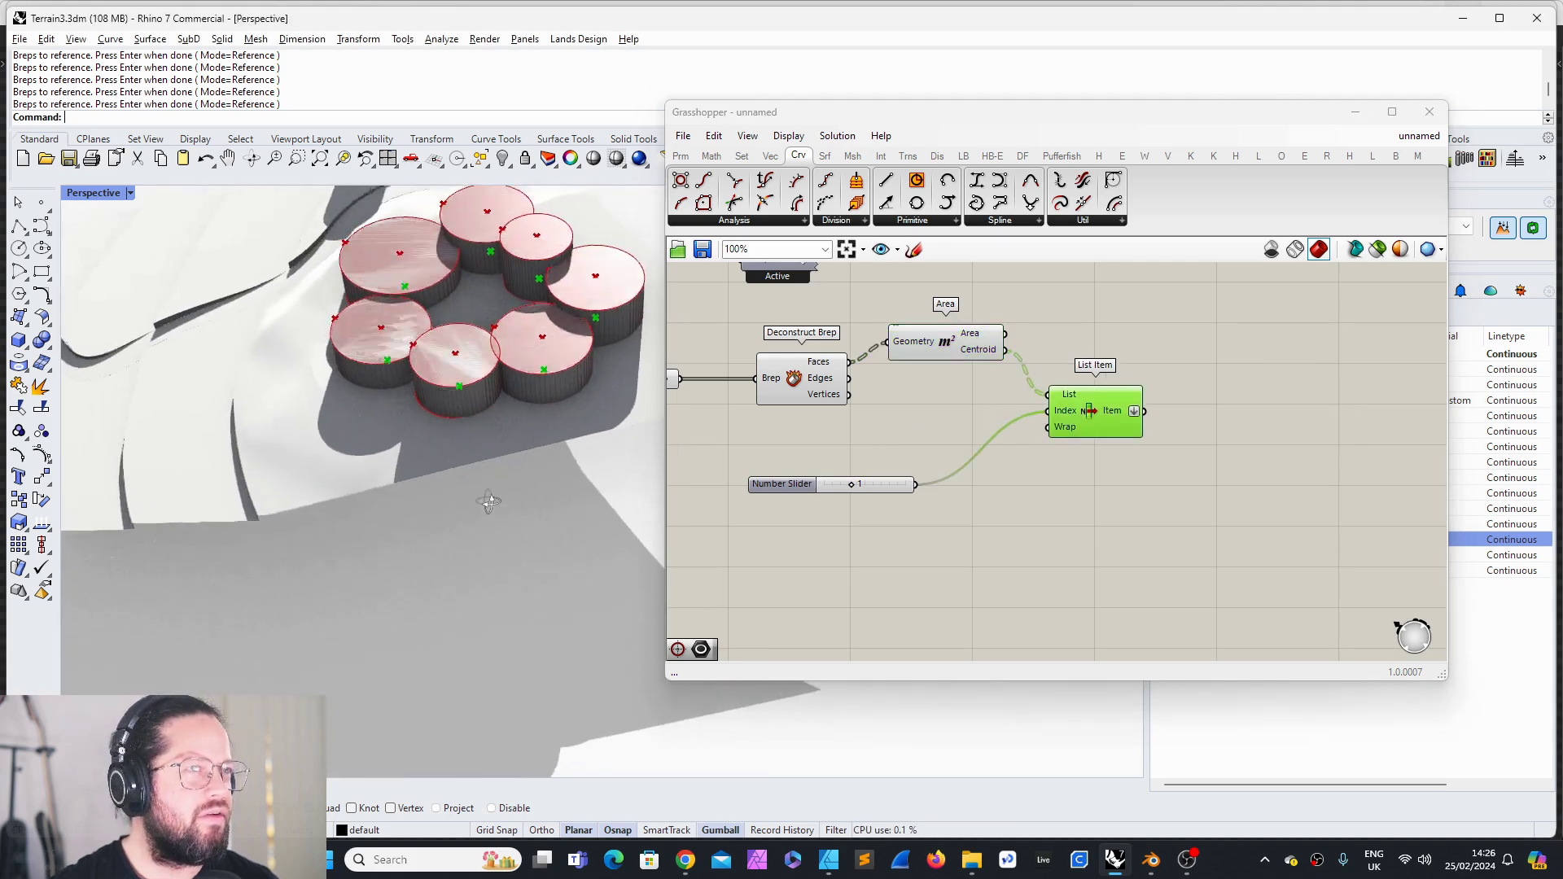
{"action": "right_click_drag", "start_coordinate": [491, 487], "coordinate": [619, 488]}
{"action": "left_click", "coordinate": [1010, 524]}
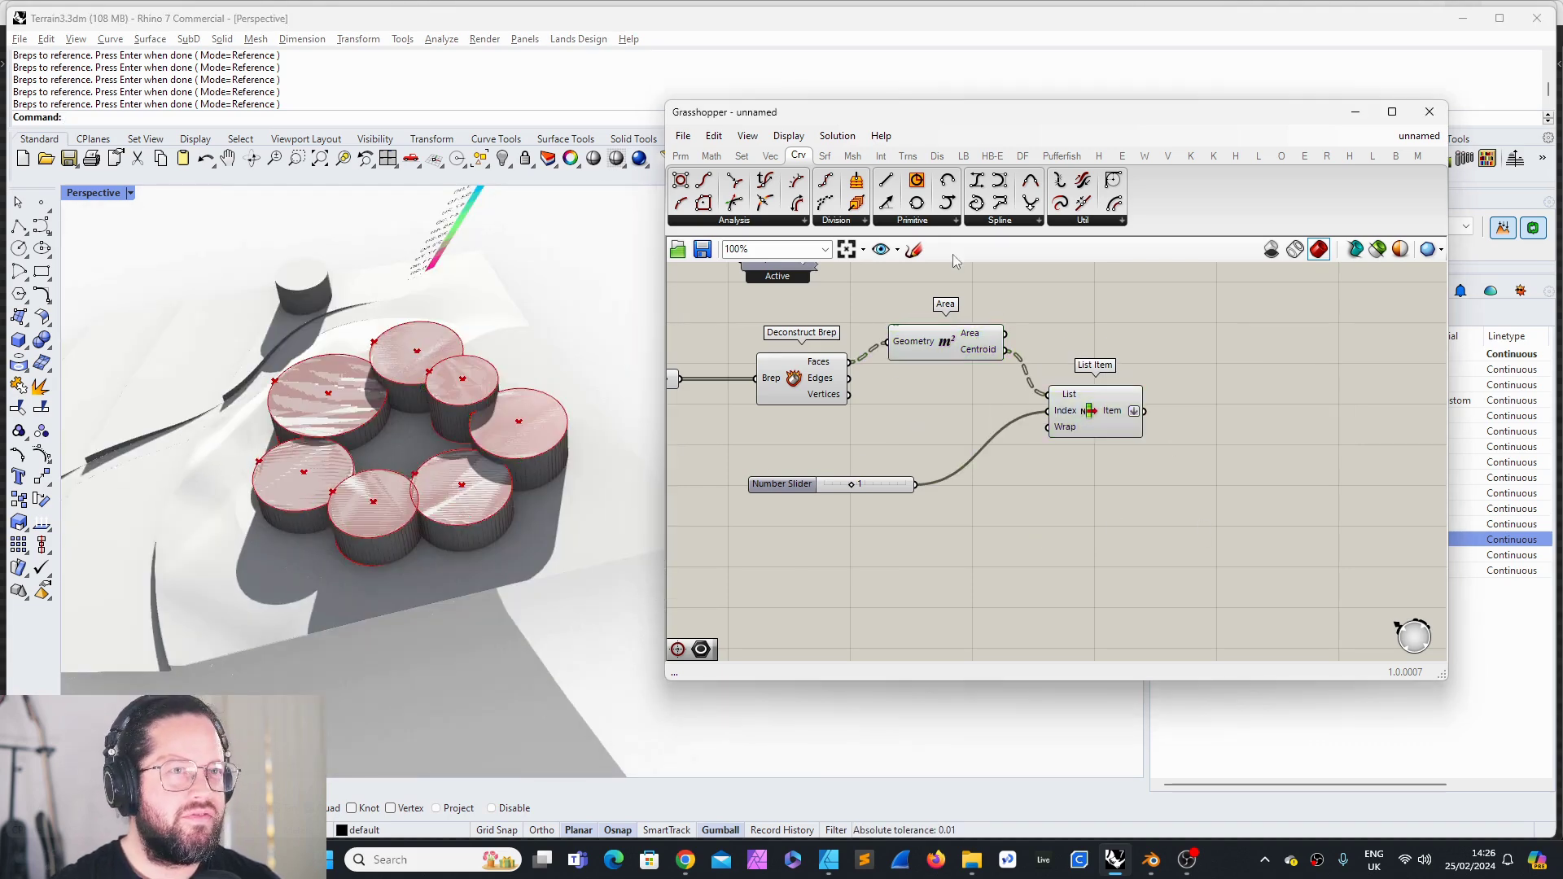
Step: Add a Polygon component after List Item and connect List Item's Item output to its Plane input
{"action": "right_click_drag", "start_coordinate": [383, 399], "coordinate": [281, 366]}
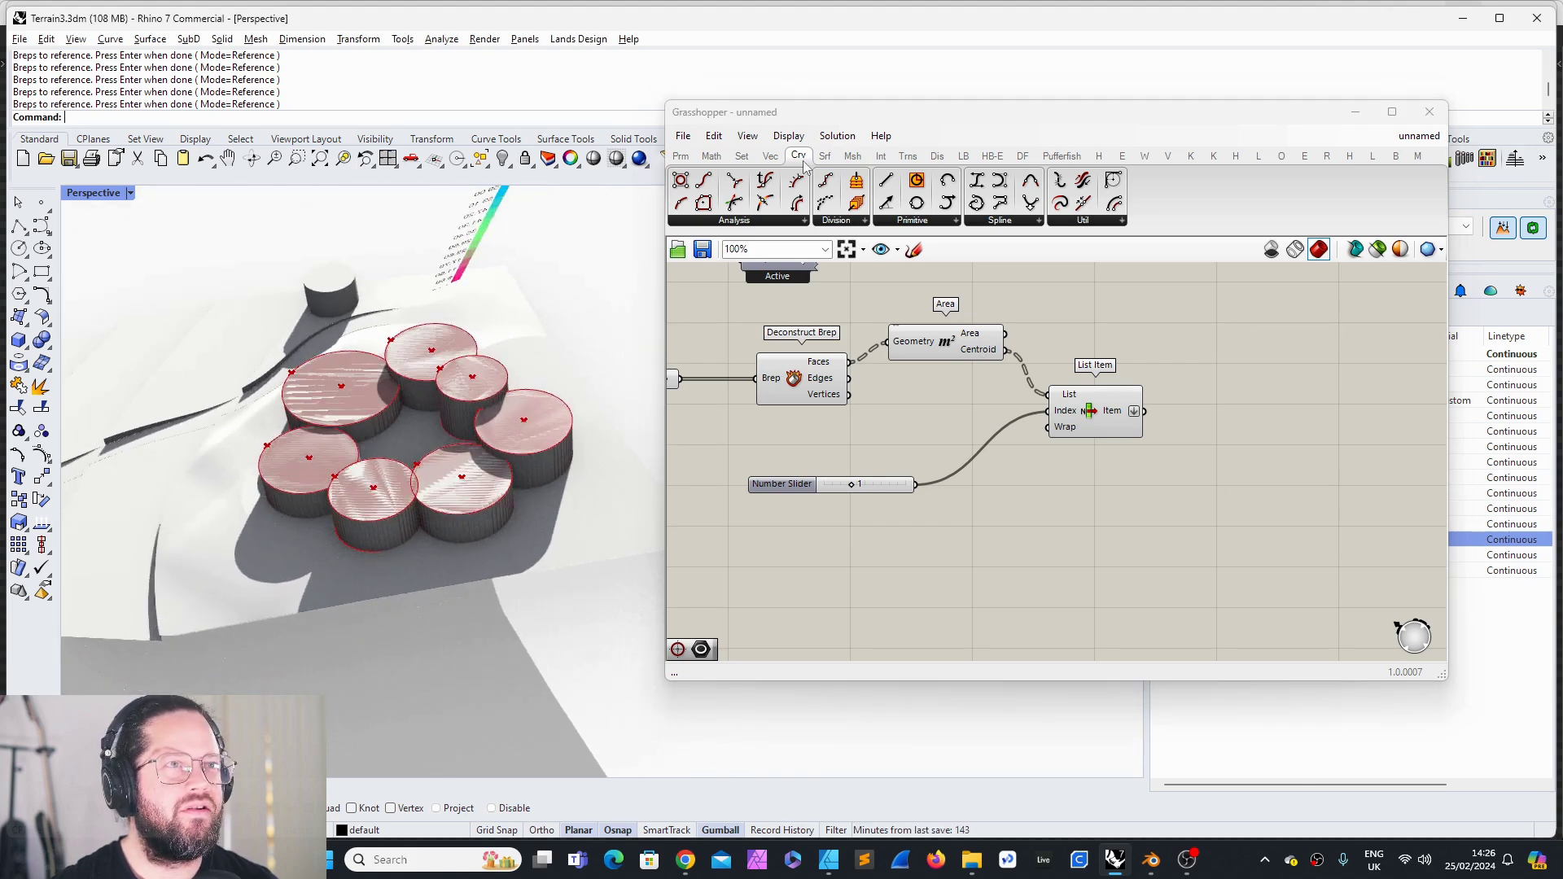
{"action": "left_click", "coordinate": [920, 222]}
{"action": "left_click", "coordinate": [925, 523]}
{"action": "left_click", "coordinate": [1272, 467]}
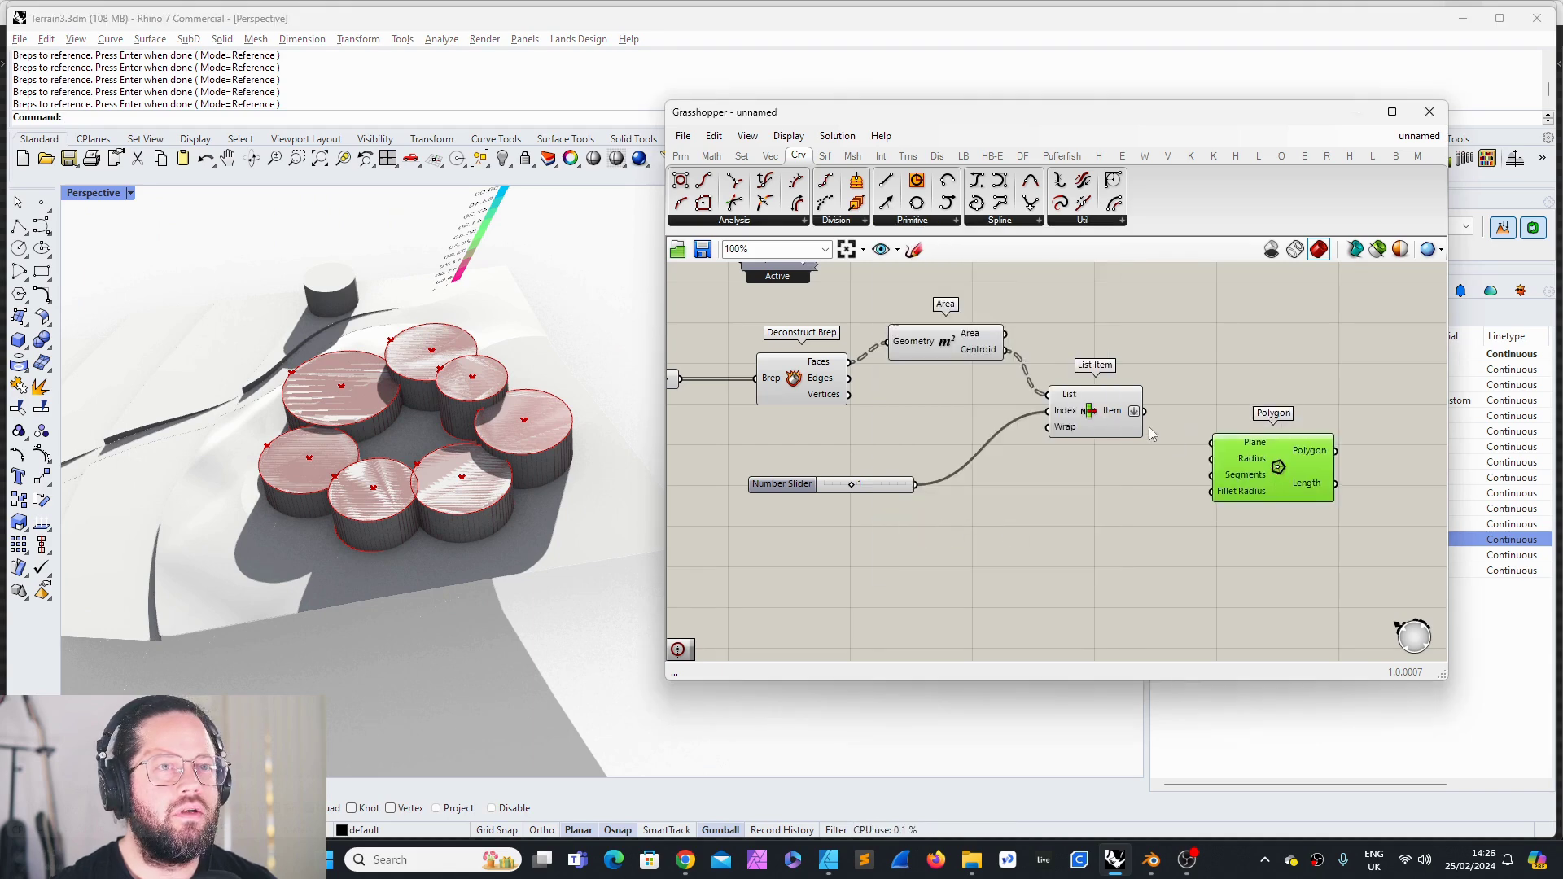
{"action": "left_click_drag", "start_coordinate": [1143, 411], "coordinate": [1284, 446]}
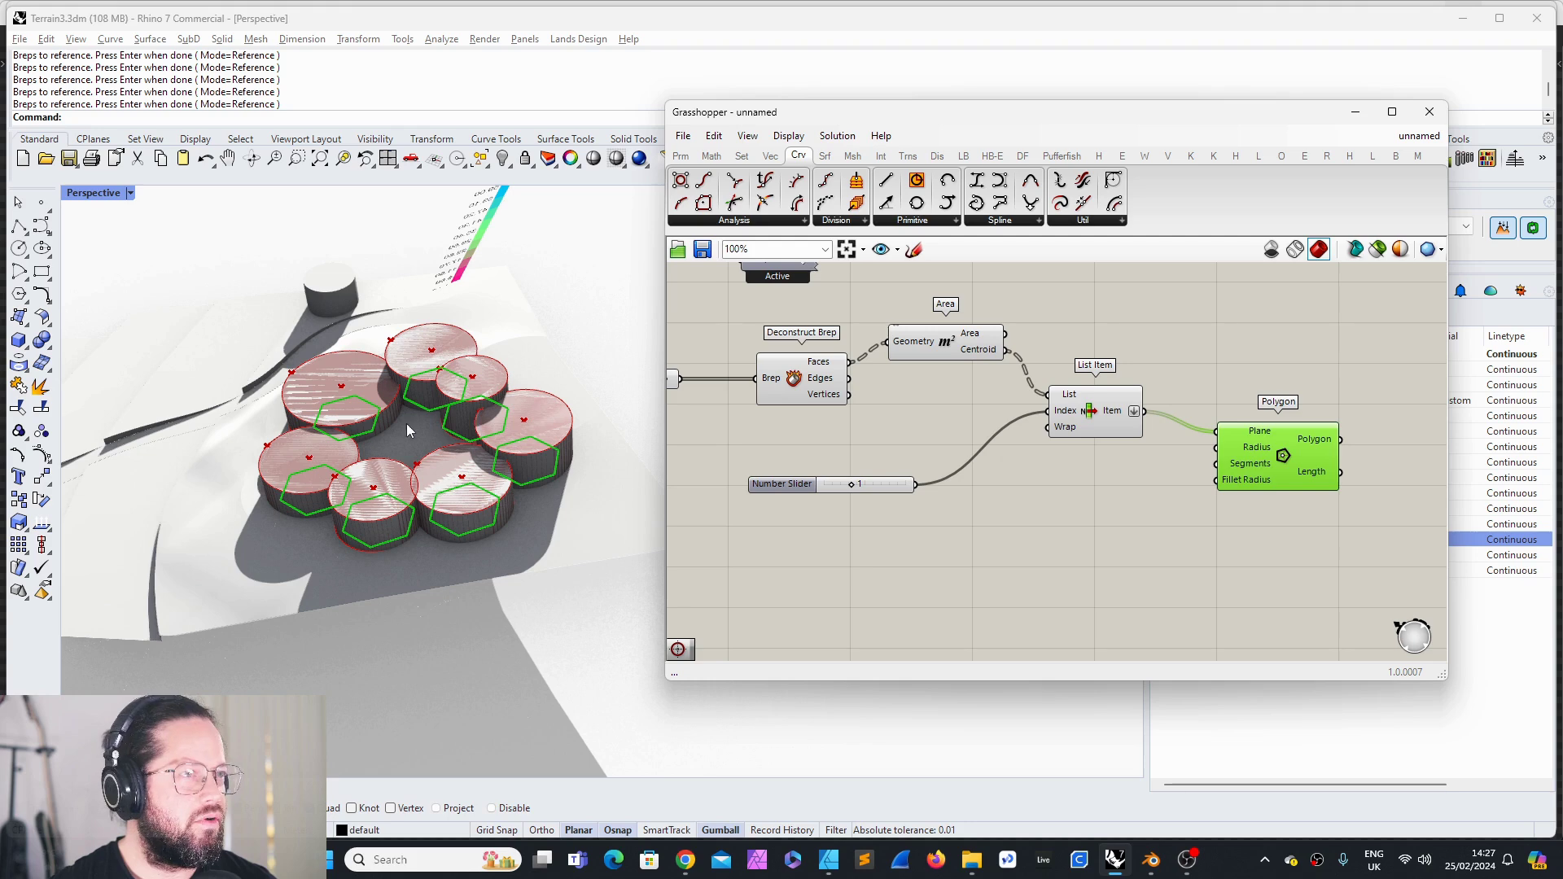
Step: Examine from below how the polygons fit within the circular base of each volume
{"action": "right_click_drag", "start_coordinate": [408, 432], "coordinate": [449, 525]}
{"action": "scroll", "coordinate": [450, 525], "scroll_direction": "up", "scroll_amount": 5}
{"action": "scroll", "coordinate": [510, 499], "scroll_direction": "down", "scroll_amount": 3}
{"action": "scroll", "coordinate": [472, 488], "scroll_direction": "up", "scroll_amount": 3}
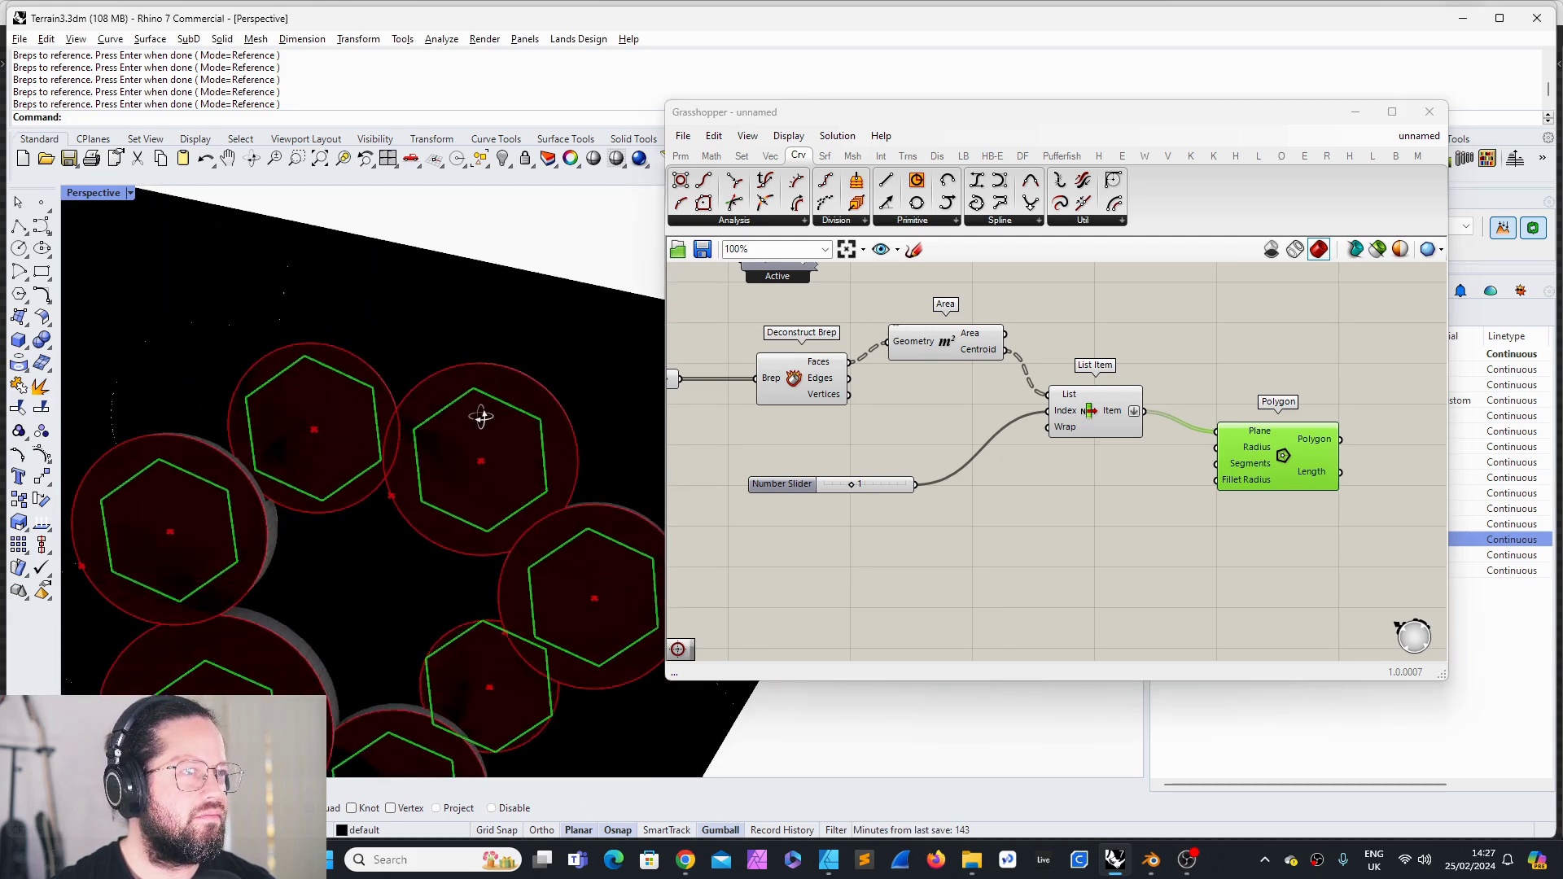
{"action": "mouse_move", "coordinate": [481, 417]}
{"action": "right_mouse_down"}
{"action": "mouse_move", "coordinate": [489, 492]}
{"action": "mouse_move", "coordinate": [495, 400]}
{"action": "right_mouse_up"}
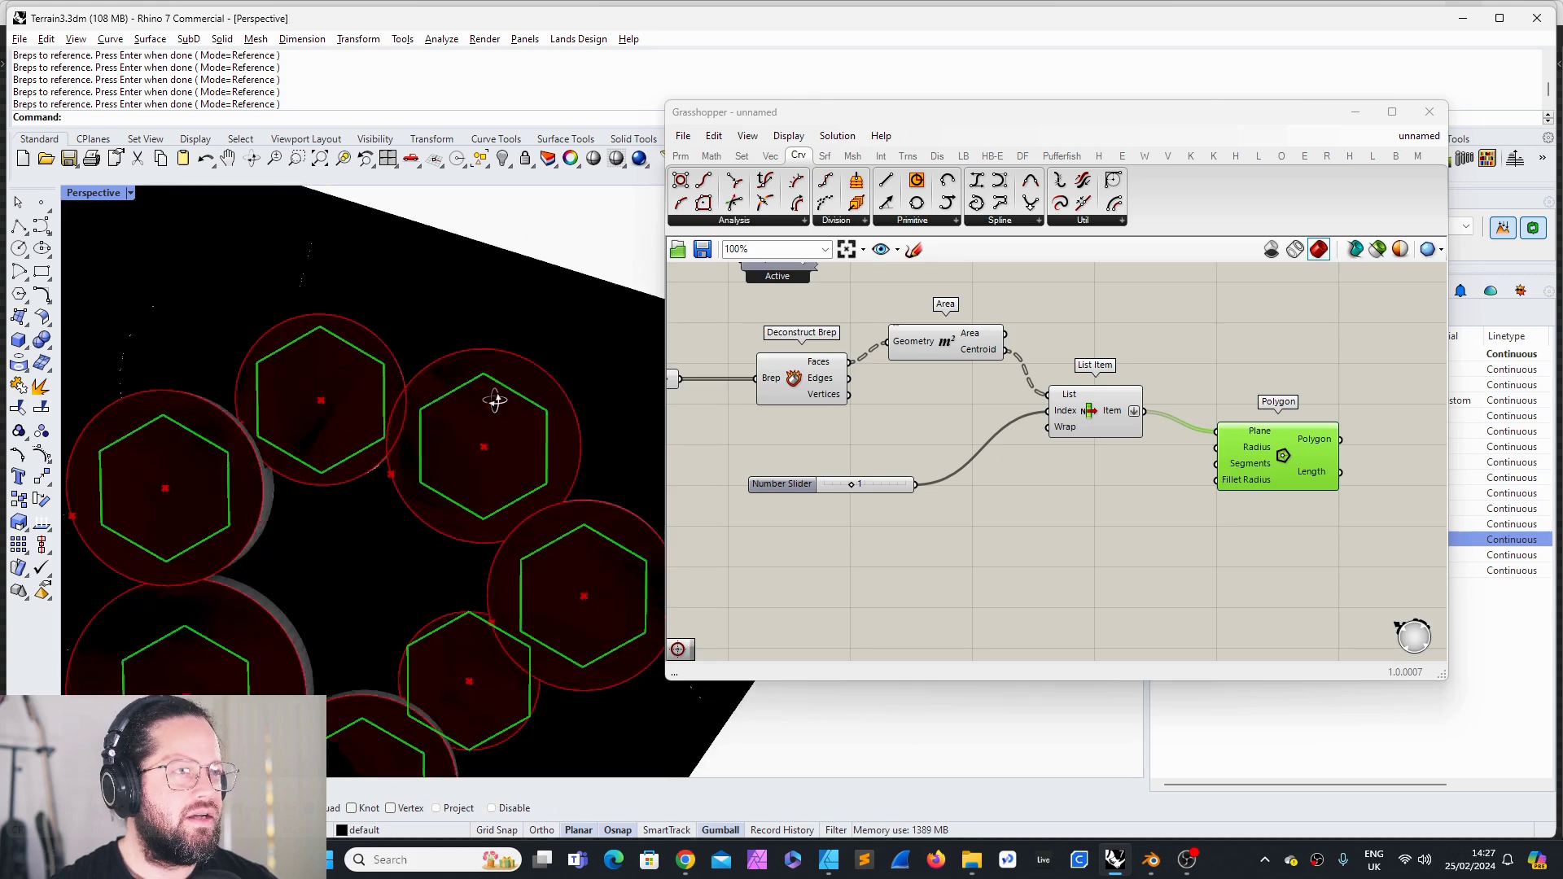
{"action": "scroll", "coordinate": [495, 400], "scroll_direction": "down", "scroll_amount": 4}
{"action": "scroll", "coordinate": [489, 439], "scroll_direction": "up", "scroll_amount": 4}
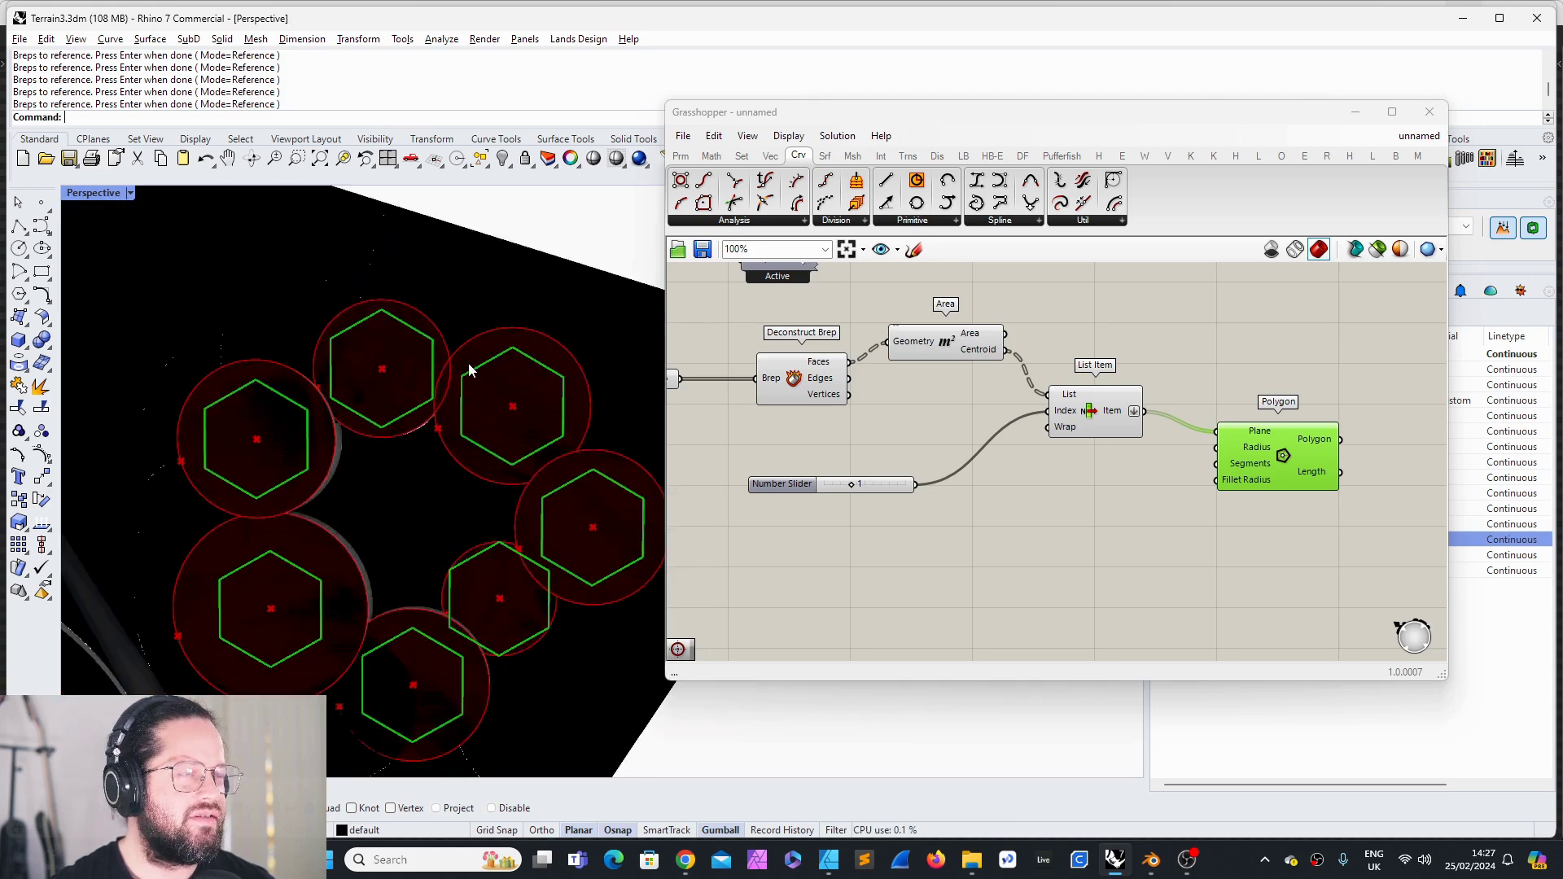
{"action": "right_click_drag", "start_coordinate": [470, 370], "coordinate": [468, 509]}
{"action": "scroll", "coordinate": [1068, 570], "scroll_direction": "down", "scroll_amount": 1}
Step: Place the Number Slider beside List Item and duplicate both components directly below the originals
{"action": "left_click", "coordinate": [1137, 415]}
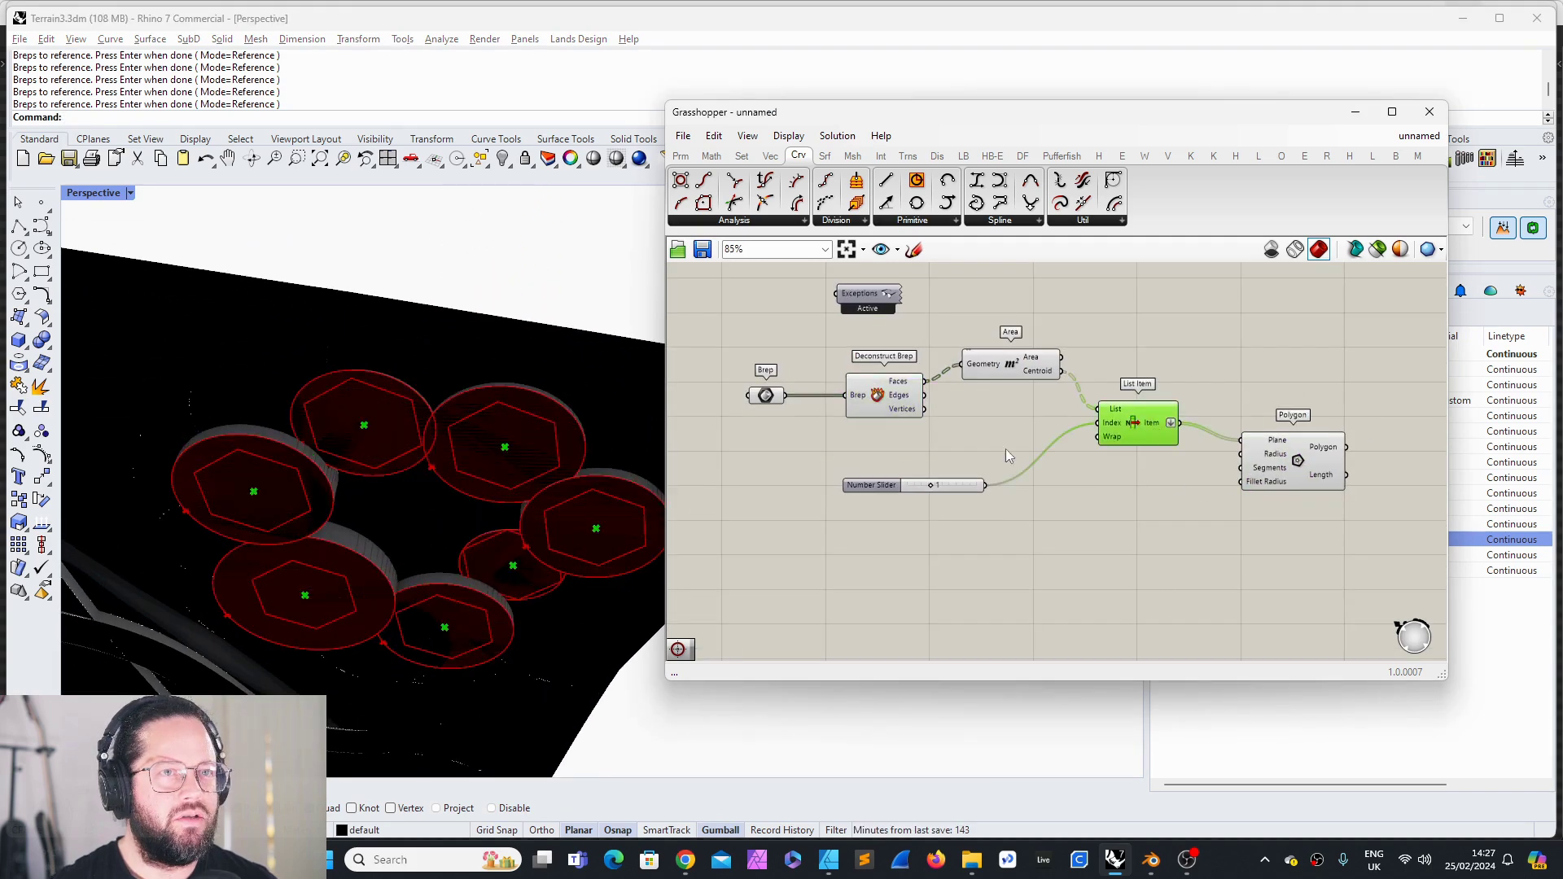
{"action": "left_click_drag", "start_coordinate": [939, 487], "coordinate": [1032, 423]}
{"action": "left_click_drag", "start_coordinate": [1159, 346], "coordinate": [1153, 498]}
{"action": "left_click", "coordinate": [1066, 427], "text": "shift"}
{"action": "key", "text": "ctrl+c"}
{"action": "key", "text": "ctrl+v"}
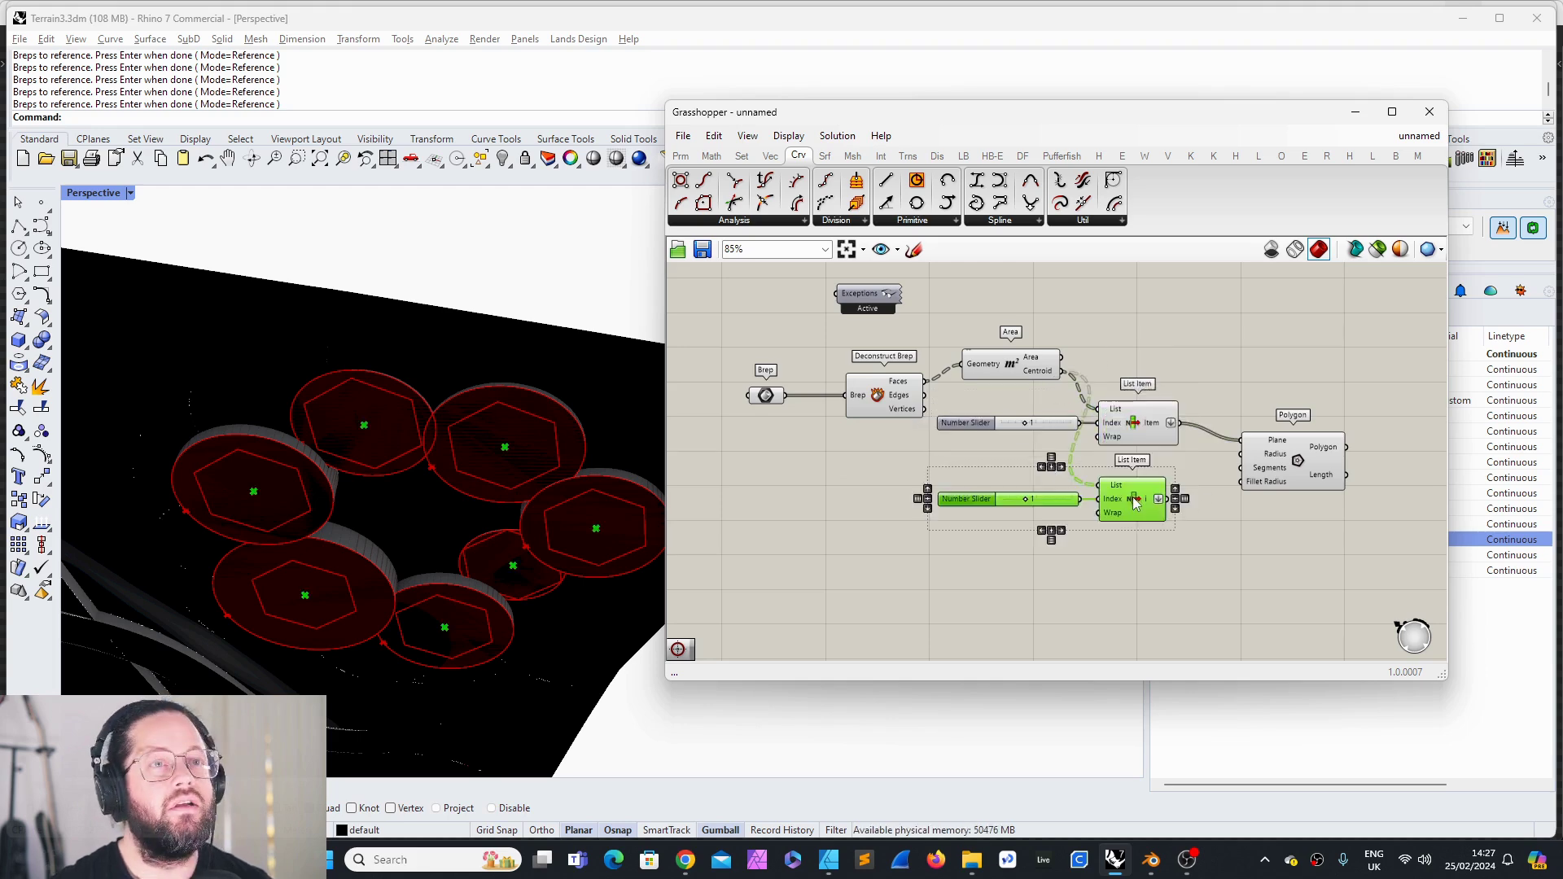
{"action": "left_click", "coordinate": [911, 436]}
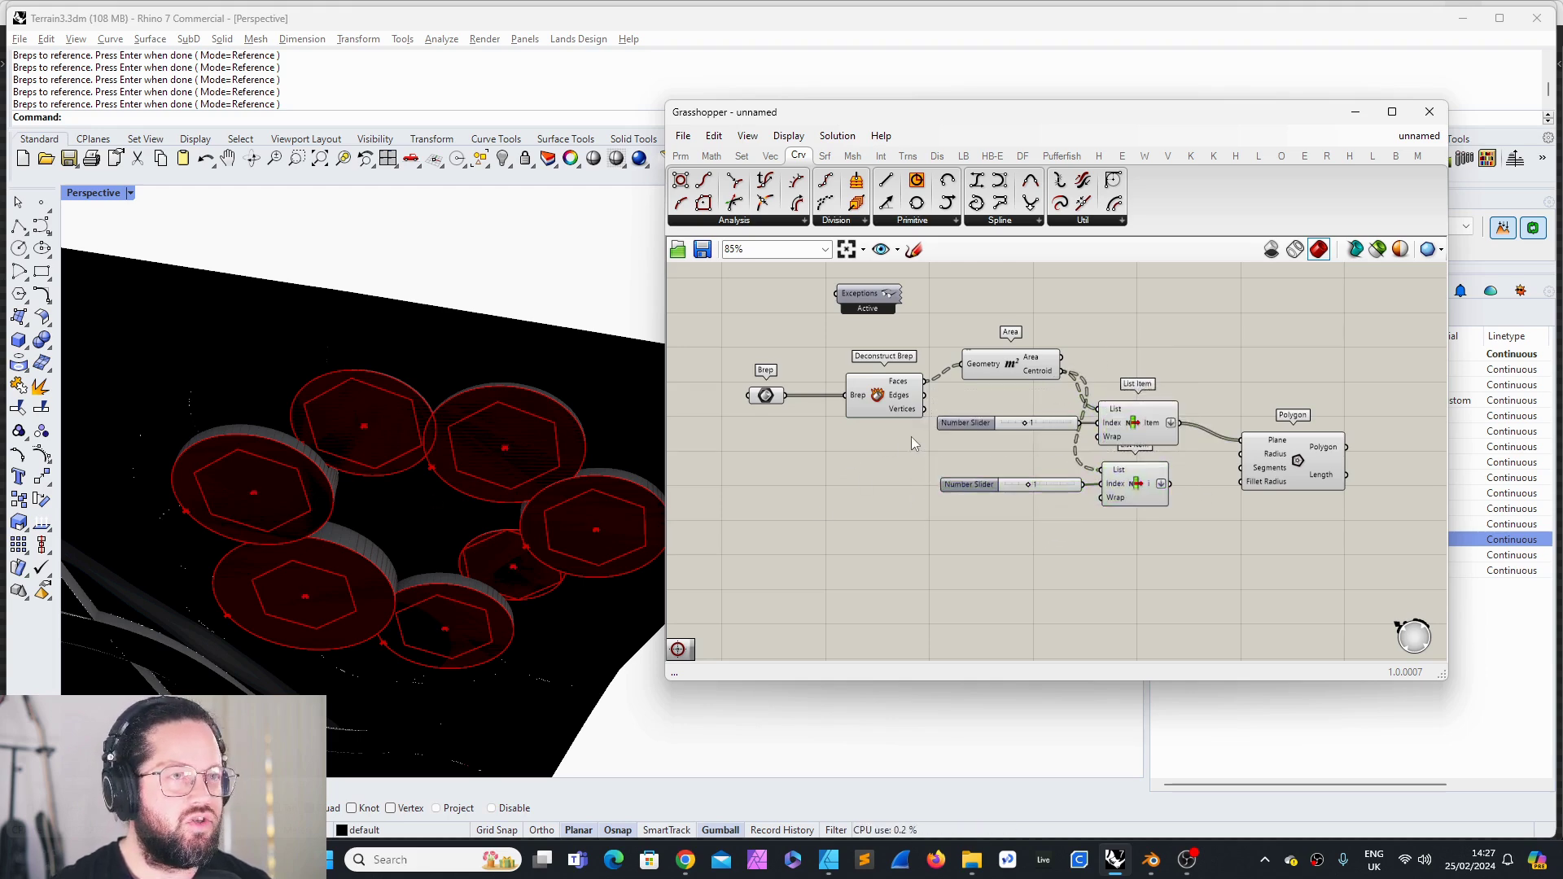
Step: Connect Deconstruct Brep's Edges output to the duplicated List Item's List input and check the picked edges on the volumes
{"action": "left_click_drag", "start_coordinate": [926, 395], "coordinate": [1104, 470]}
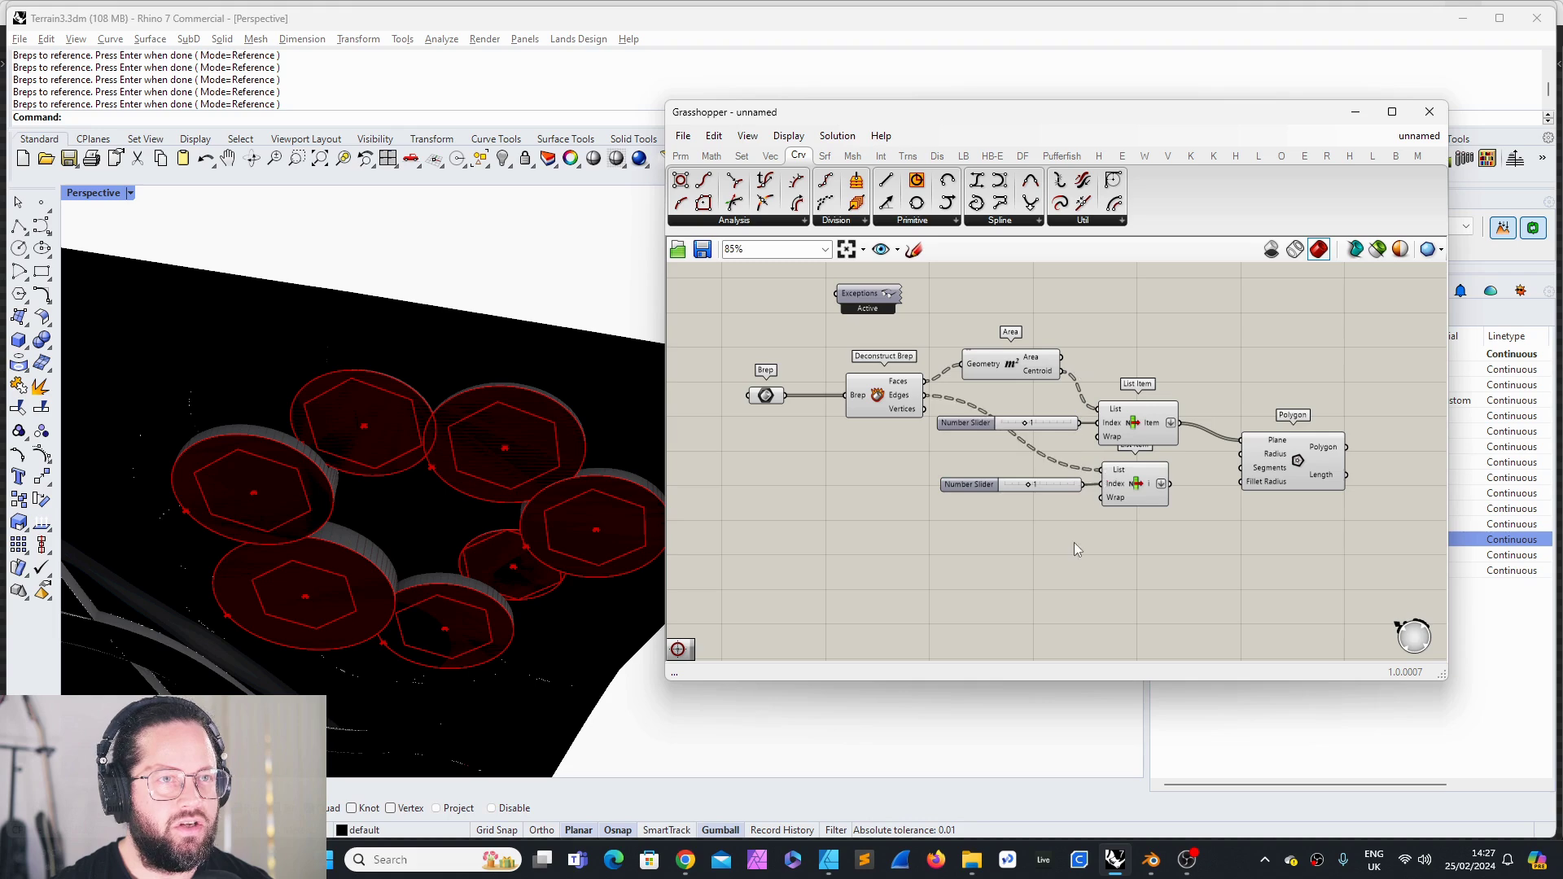
{"action": "left_click", "coordinate": [989, 483]}
{"action": "mouse_move", "coordinate": [472, 501]}
{"action": "right_mouse_down"}
{"action": "mouse_move", "coordinate": [454, 621]}
{"action": "mouse_move", "coordinate": [594, 663]}
{"action": "mouse_move", "coordinate": [446, 443]}
{"action": "mouse_move", "coordinate": [494, 494]}
{"action": "right_mouse_up"}
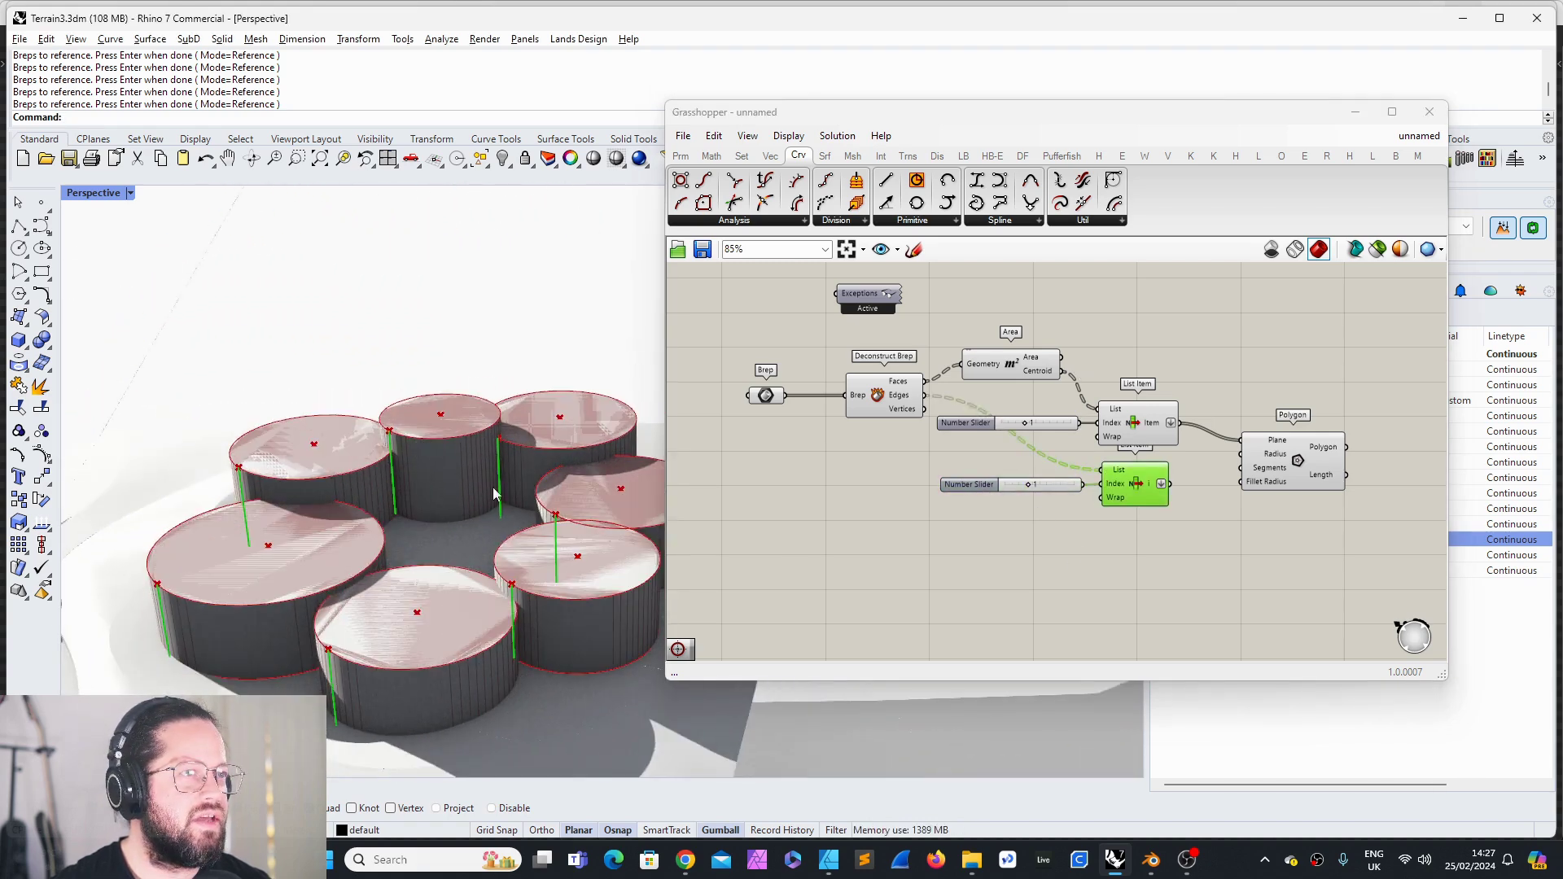
Step: Align the edge List Item with its slider and duplicate the pair below, keeping the Edges connection
{"action": "left_click_drag", "start_coordinate": [1127, 498], "coordinate": [1130, 508]}
{"action": "left_click_drag", "start_coordinate": [1040, 490], "coordinate": [1034, 498]}
{"action": "left_click", "coordinate": [1137, 489], "text": "shift"}
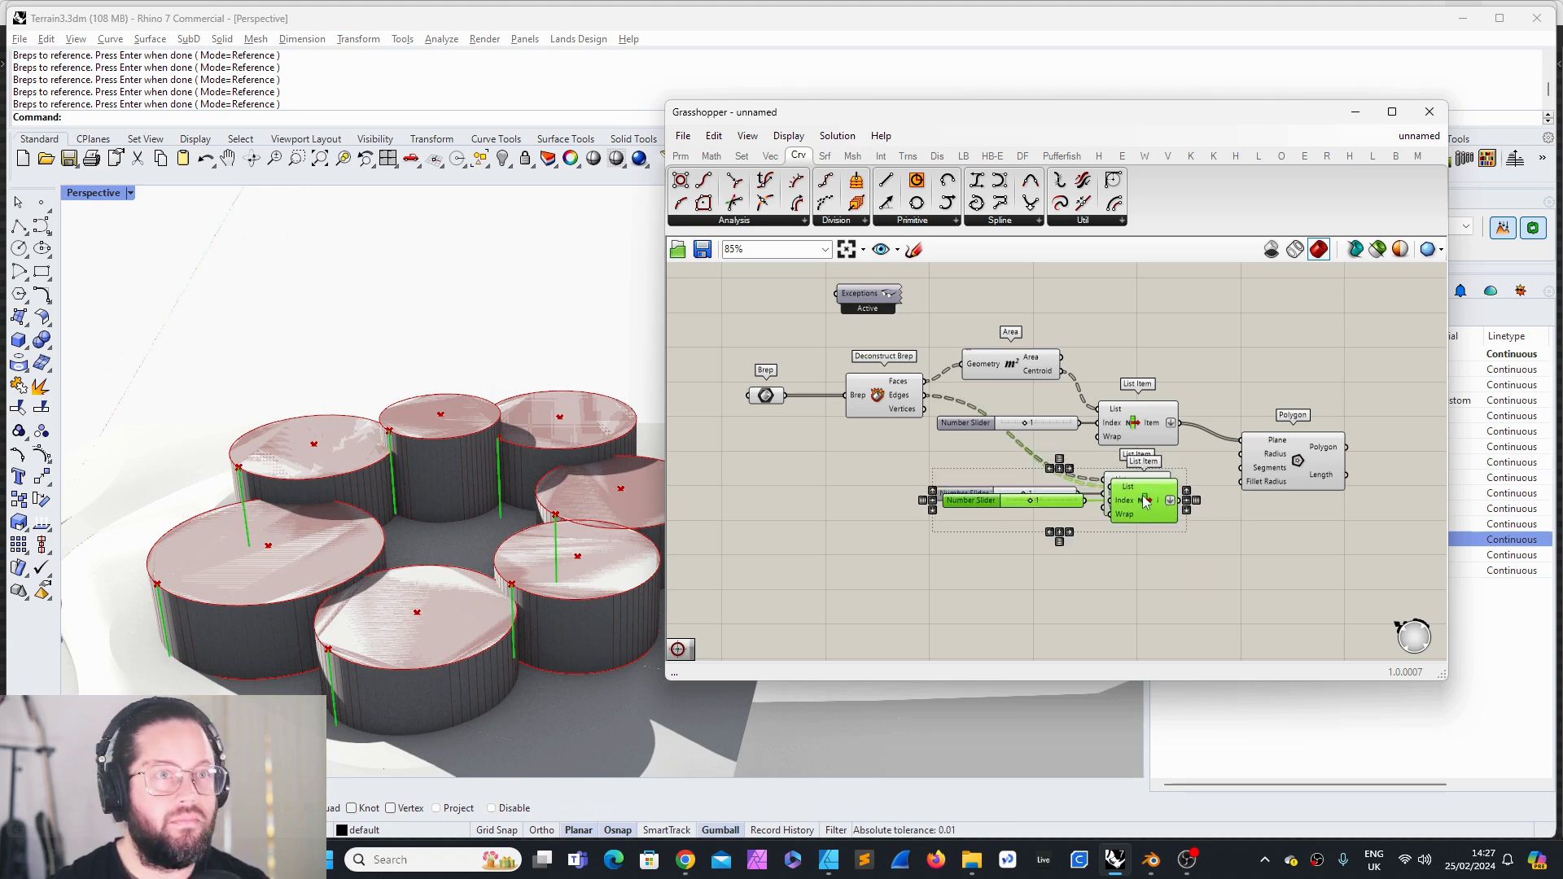
{"action": "left_click_drag", "start_coordinate": [1139, 498], "coordinate": [1134, 566], "text": "alt"}
{"action": "left_click", "coordinate": [1229, 553]}
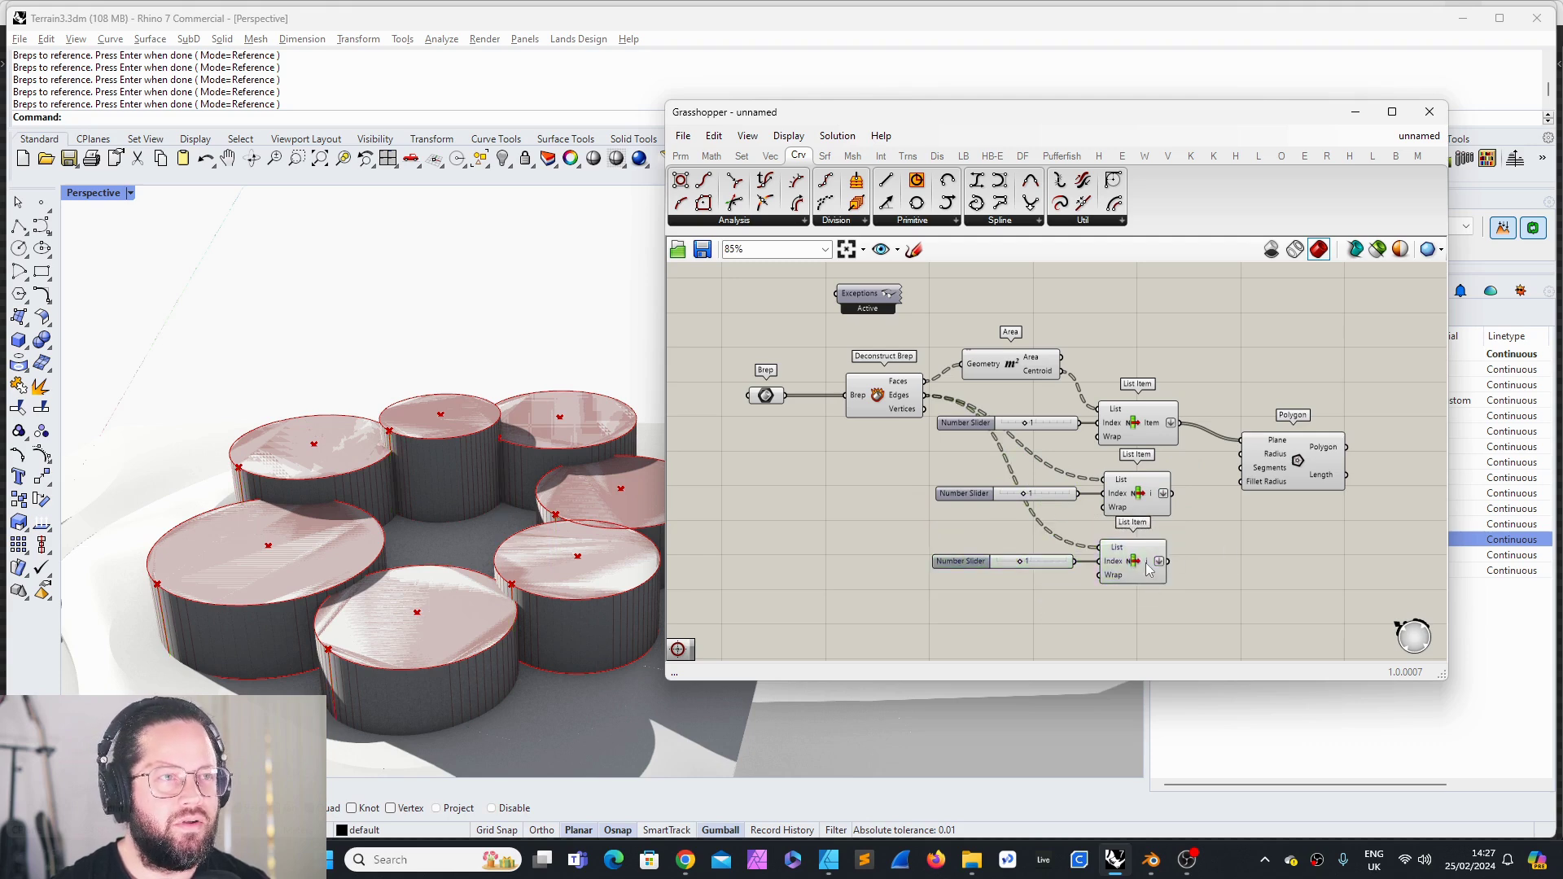
Step: Set the lowest List Item's index slider to 0 and check the edges it picks from below the model
{"action": "left_click", "coordinate": [1018, 562]}
{"action": "left_click_drag", "start_coordinate": [1015, 564], "coordinate": [993, 563]}
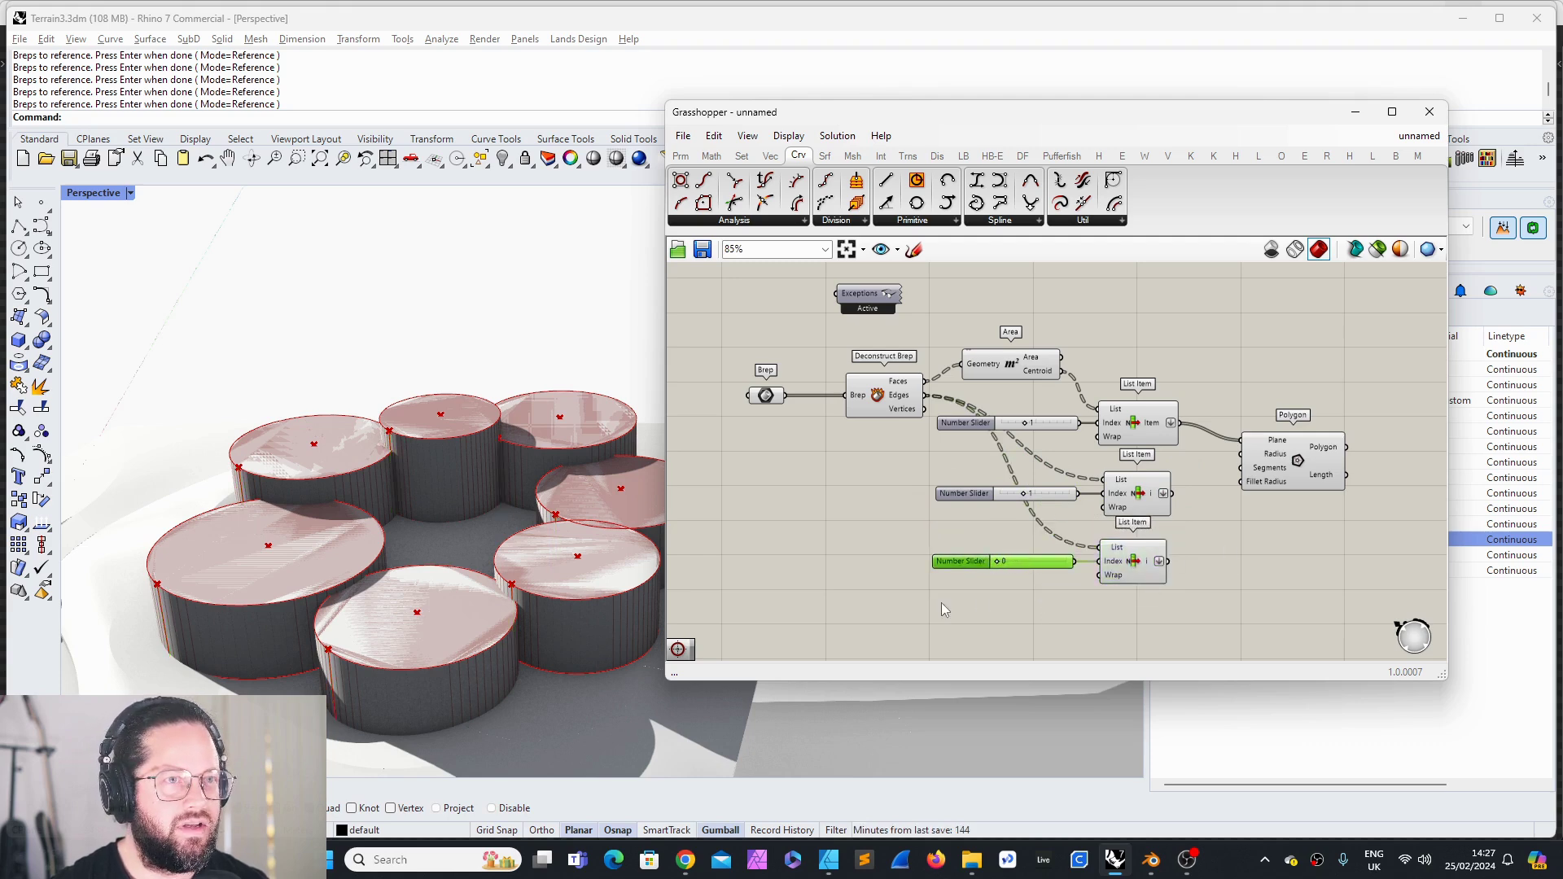
{"action": "left_click", "coordinate": [1131, 561]}
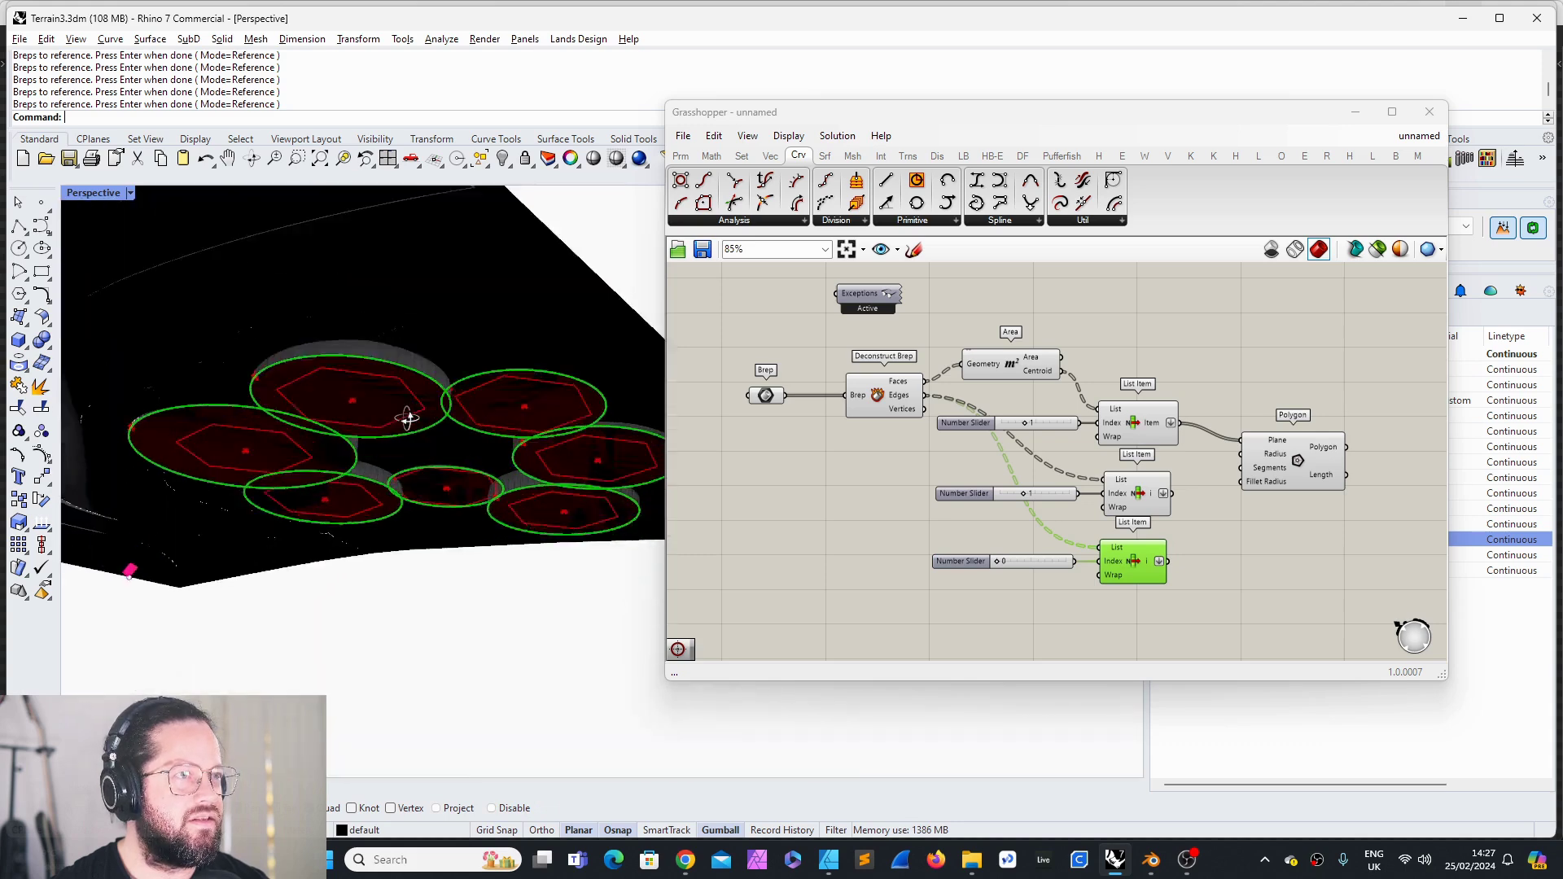
{"action": "right_click_drag", "start_coordinate": [408, 418], "coordinate": [424, 349]}
Step: Add a Deconstruct Arc component and connect the lowest List Item's output to its Arc input
{"action": "right_click_drag", "start_coordinate": [1253, 622], "coordinate": [1139, 599]}
{"action": "scroll", "coordinate": [1139, 598], "scroll_direction": "down", "scroll_amount": 2}
{"action": "scroll", "coordinate": [1231, 482], "scroll_direction": "up", "scroll_amount": 5}
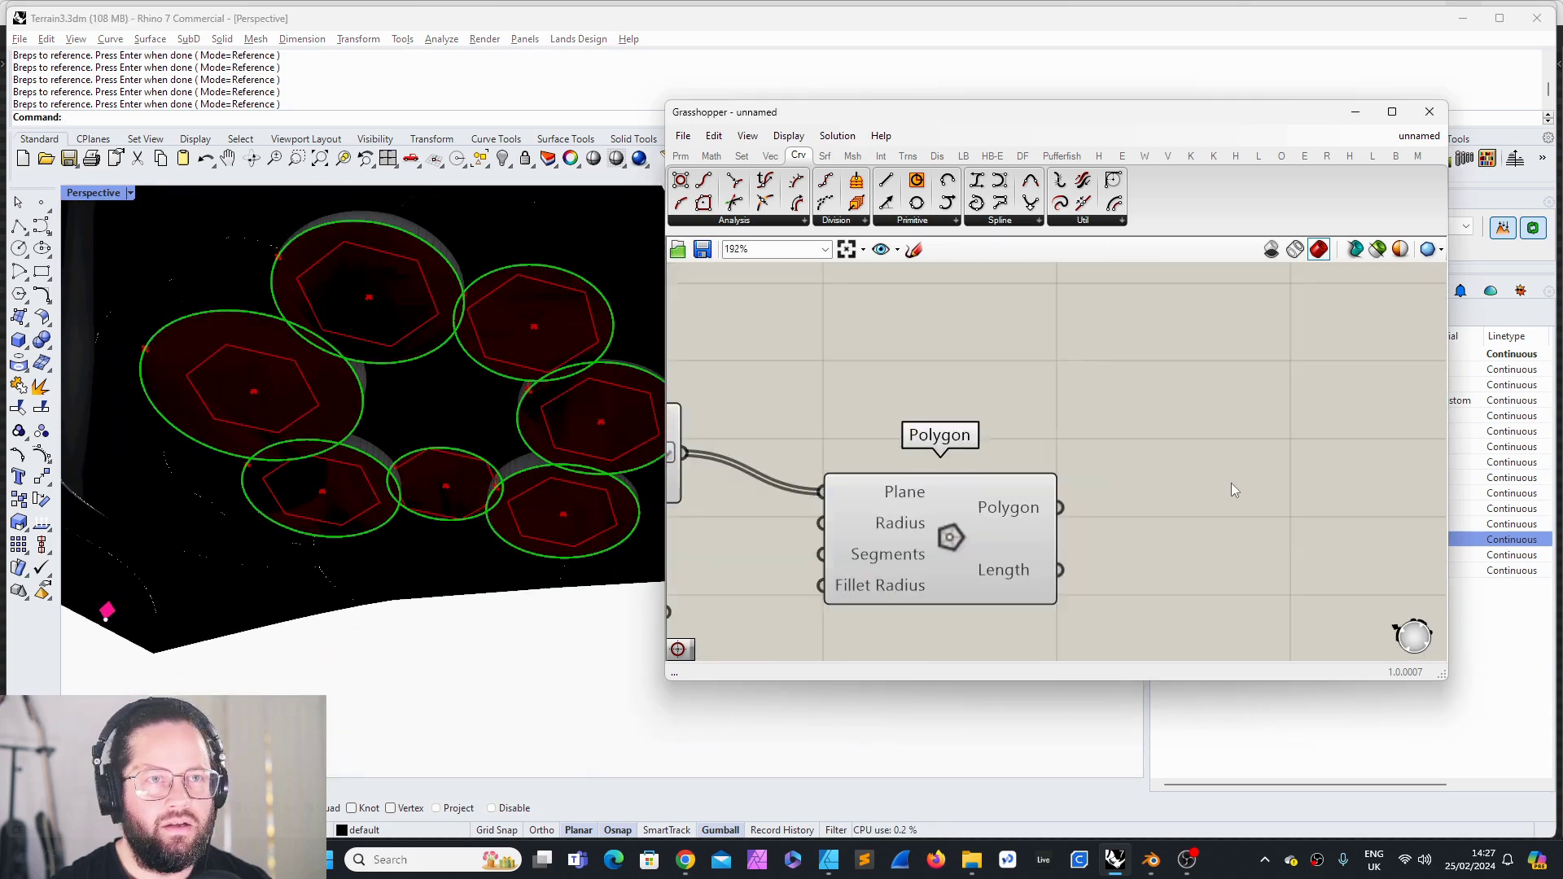
{"action": "scroll", "coordinate": [1071, 485], "scroll_direction": "down", "scroll_amount": 5}
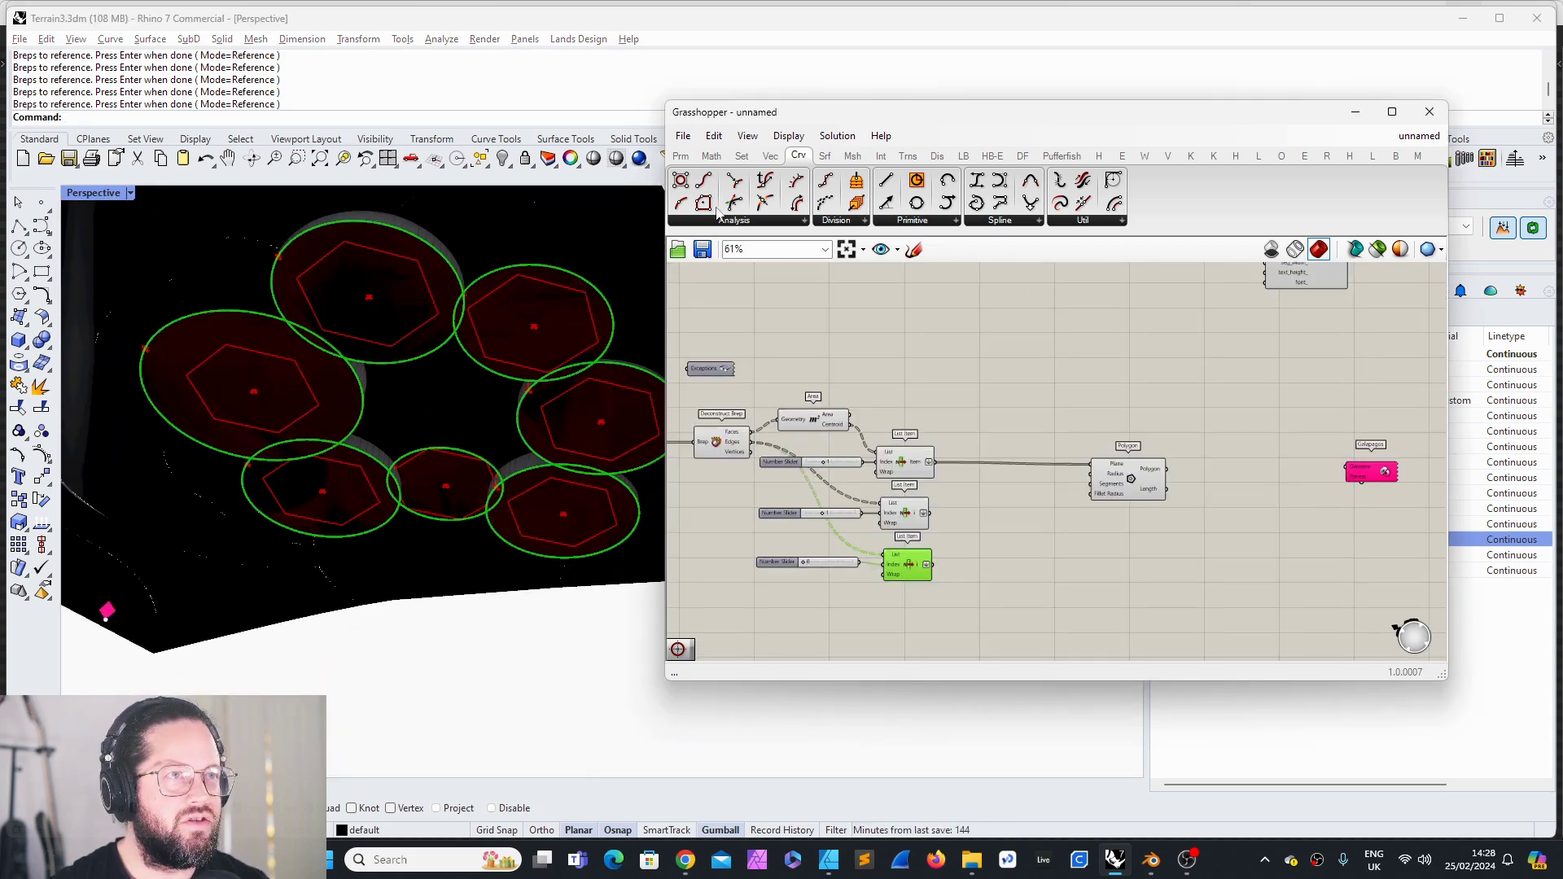
{"action": "left_click", "coordinate": [733, 221]}
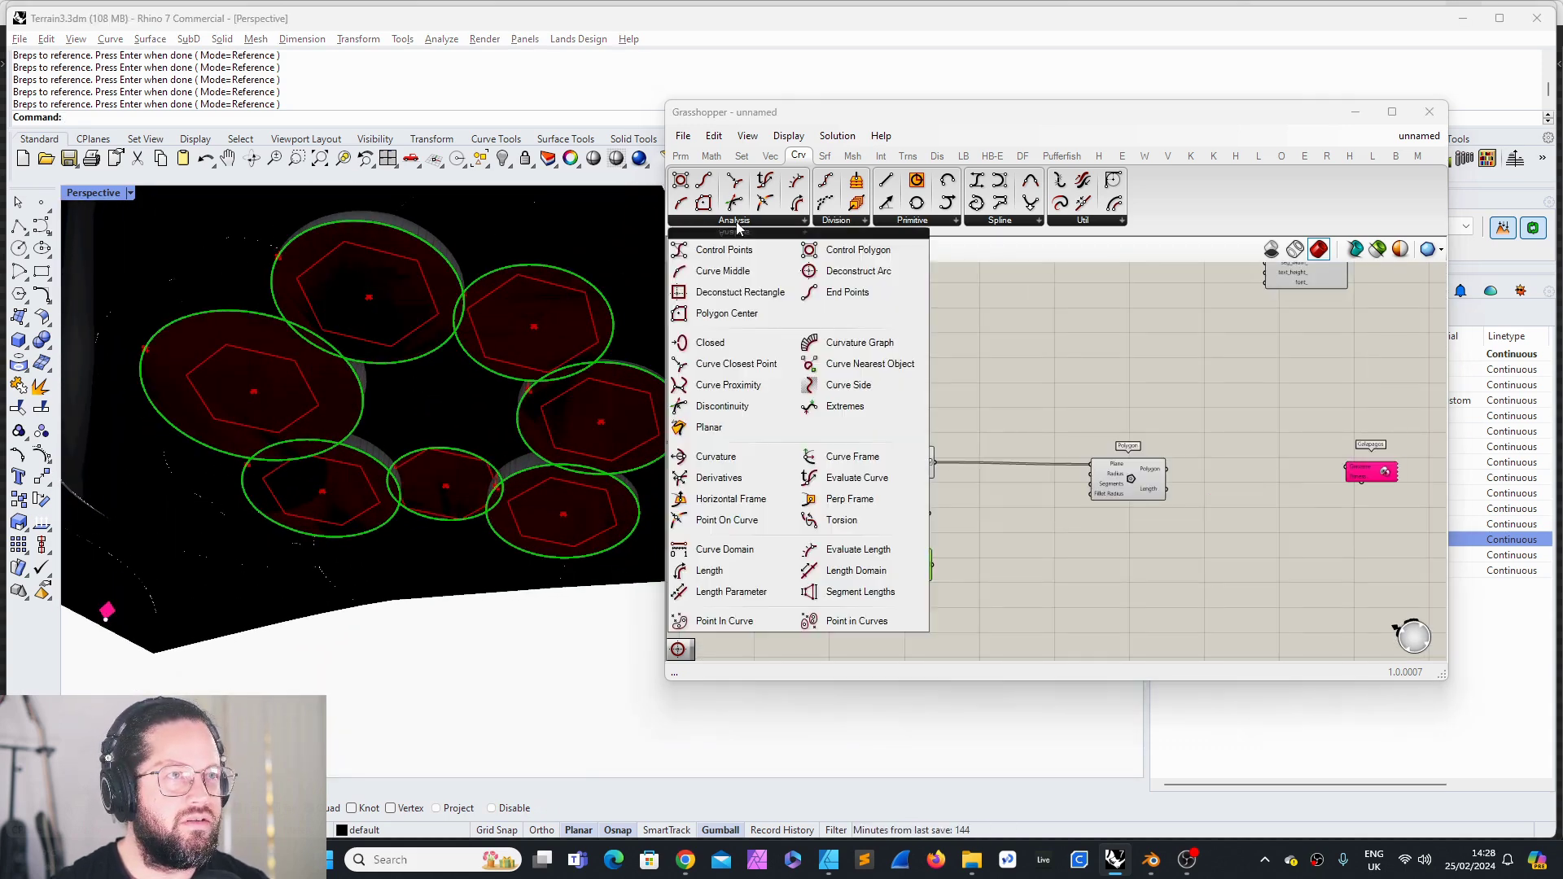
{"action": "left_click_drag", "start_coordinate": [839, 270], "coordinate": [1070, 563]}
{"action": "scroll", "coordinate": [950, 573], "scroll_direction": "up", "scroll_amount": 2}
{"action": "left_click", "coordinate": [1064, 569]}
{"action": "mouse_move", "coordinate": [1067, 569]}
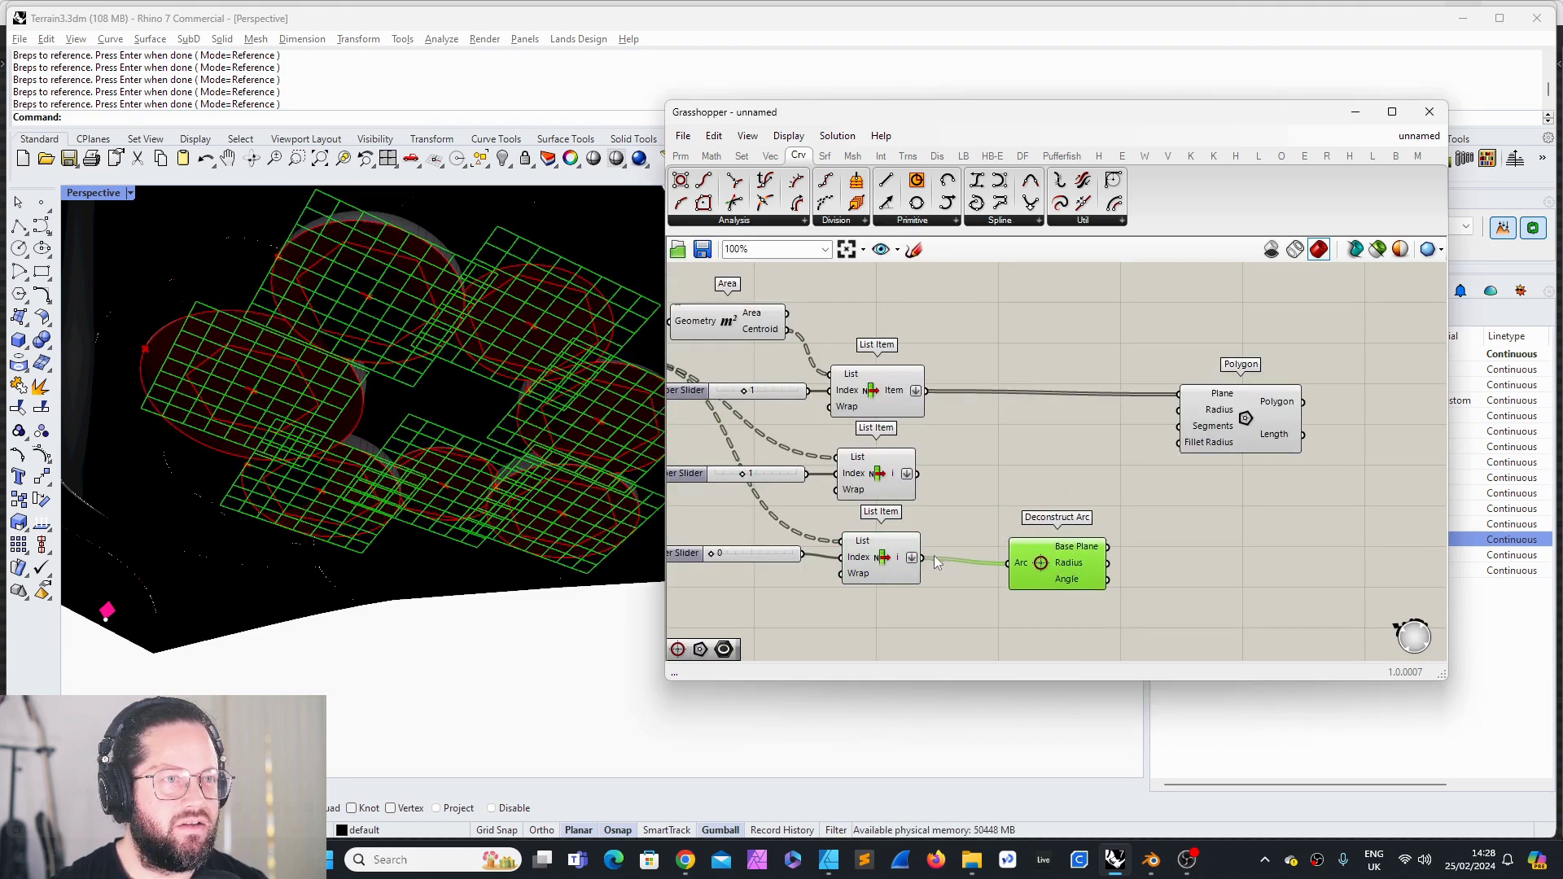
Step: Select the three List Item components and check the Flatten setting on their inputs and outputs
{"action": "left_click_drag", "start_coordinate": [936, 358], "coordinate": [876, 472]}
{"action": "left_click", "coordinate": [888, 562], "text": "shift"}
{"action": "right_click", "coordinate": [896, 475]}
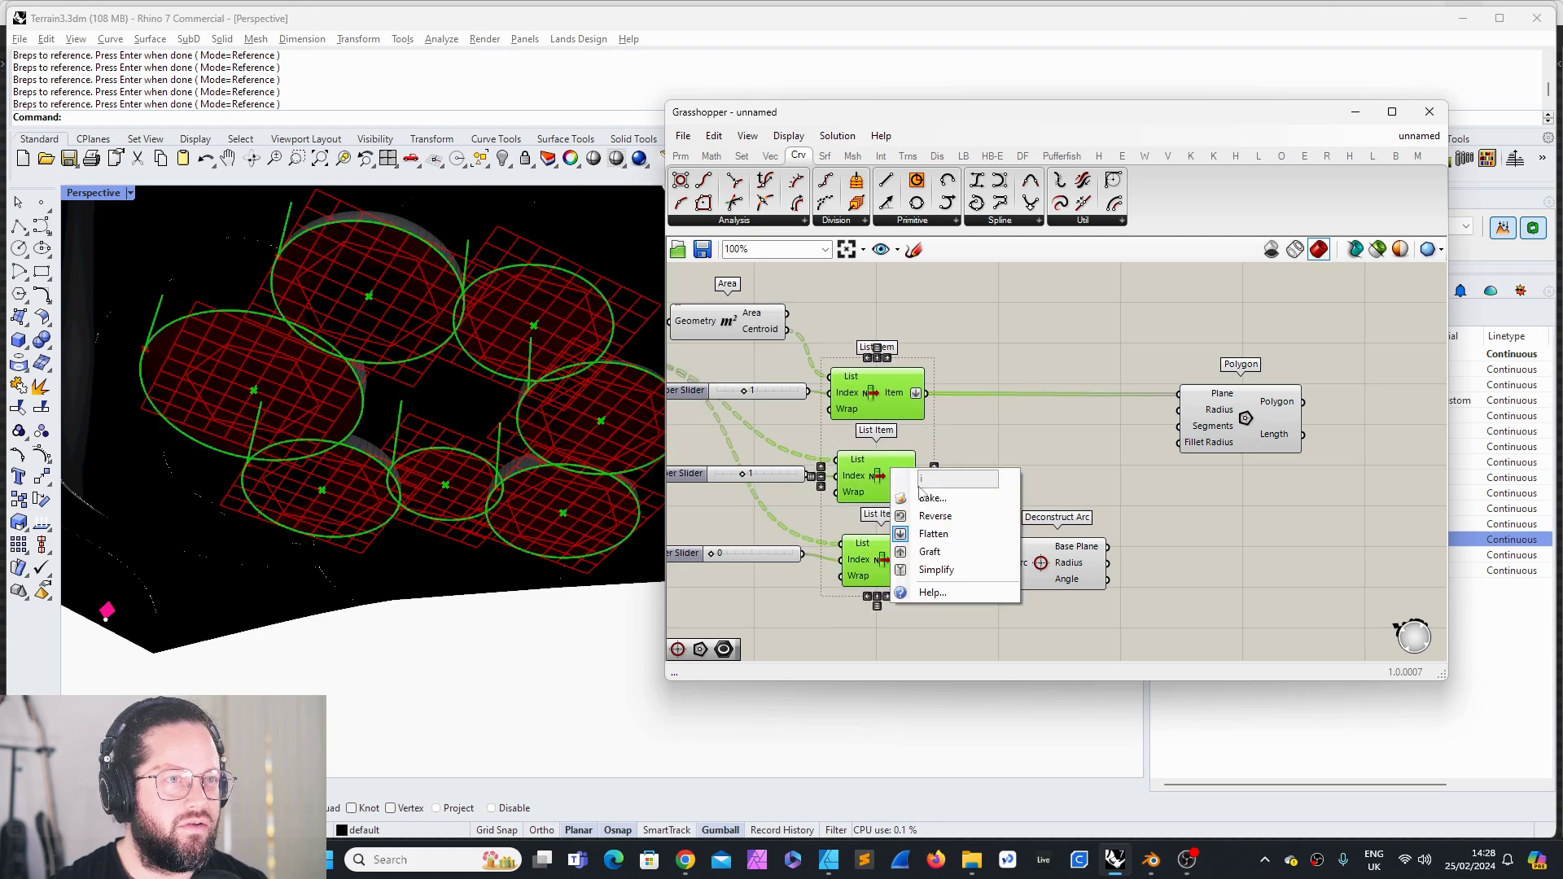
{"action": "left_click", "coordinate": [925, 514]}
{"action": "right_click", "coordinate": [860, 386]}
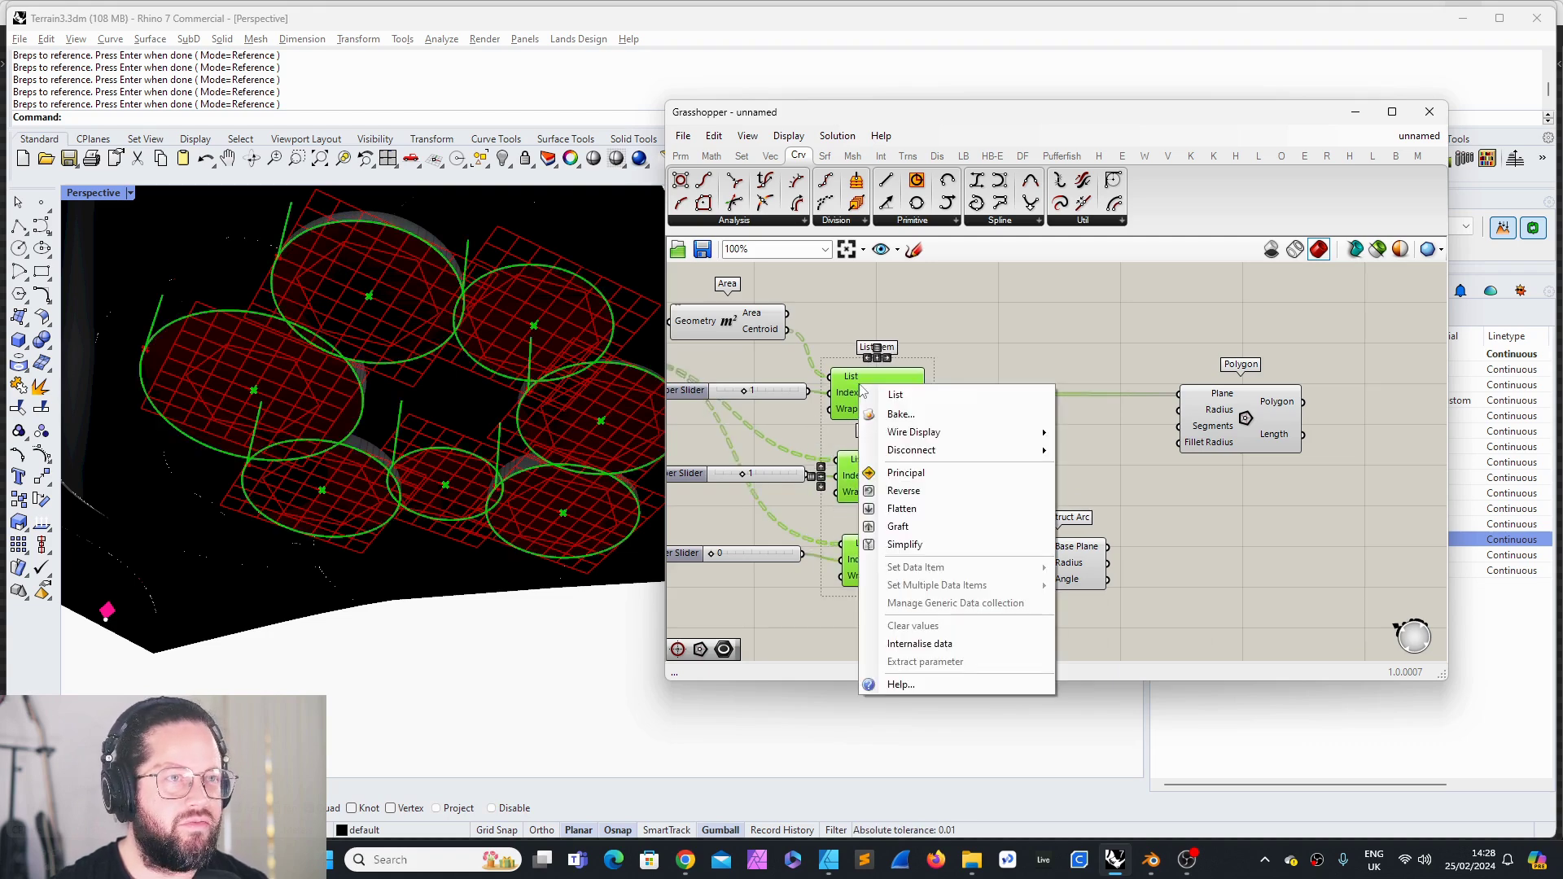
{"action": "left_click", "coordinate": [906, 533]}
{"action": "right_click", "coordinate": [918, 399]}
{"action": "left_click", "coordinate": [1110, 472]}
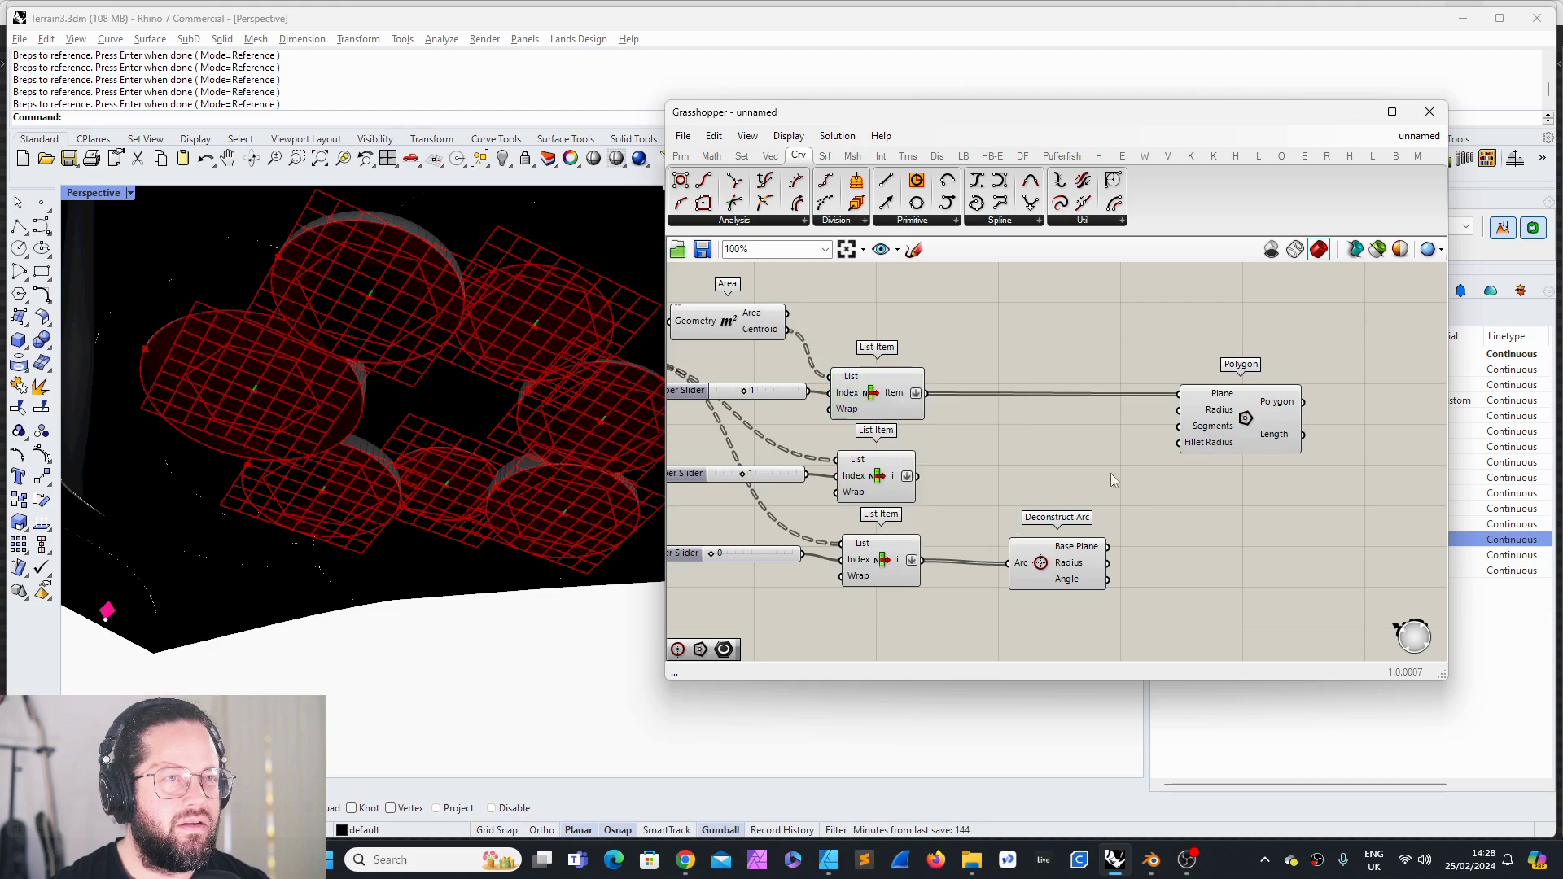
Step: Connect Deconstruct Arc's Radius output to Polygon's Radius input and check the resized polygons against the base circles
{"action": "scroll", "coordinate": [952, 452], "scroll_direction": "down", "scroll_amount": 2}
{"action": "scroll", "coordinate": [952, 452], "scroll_direction": "up", "scroll_amount": 2}
{"action": "mouse_move", "coordinate": [1121, 586]}
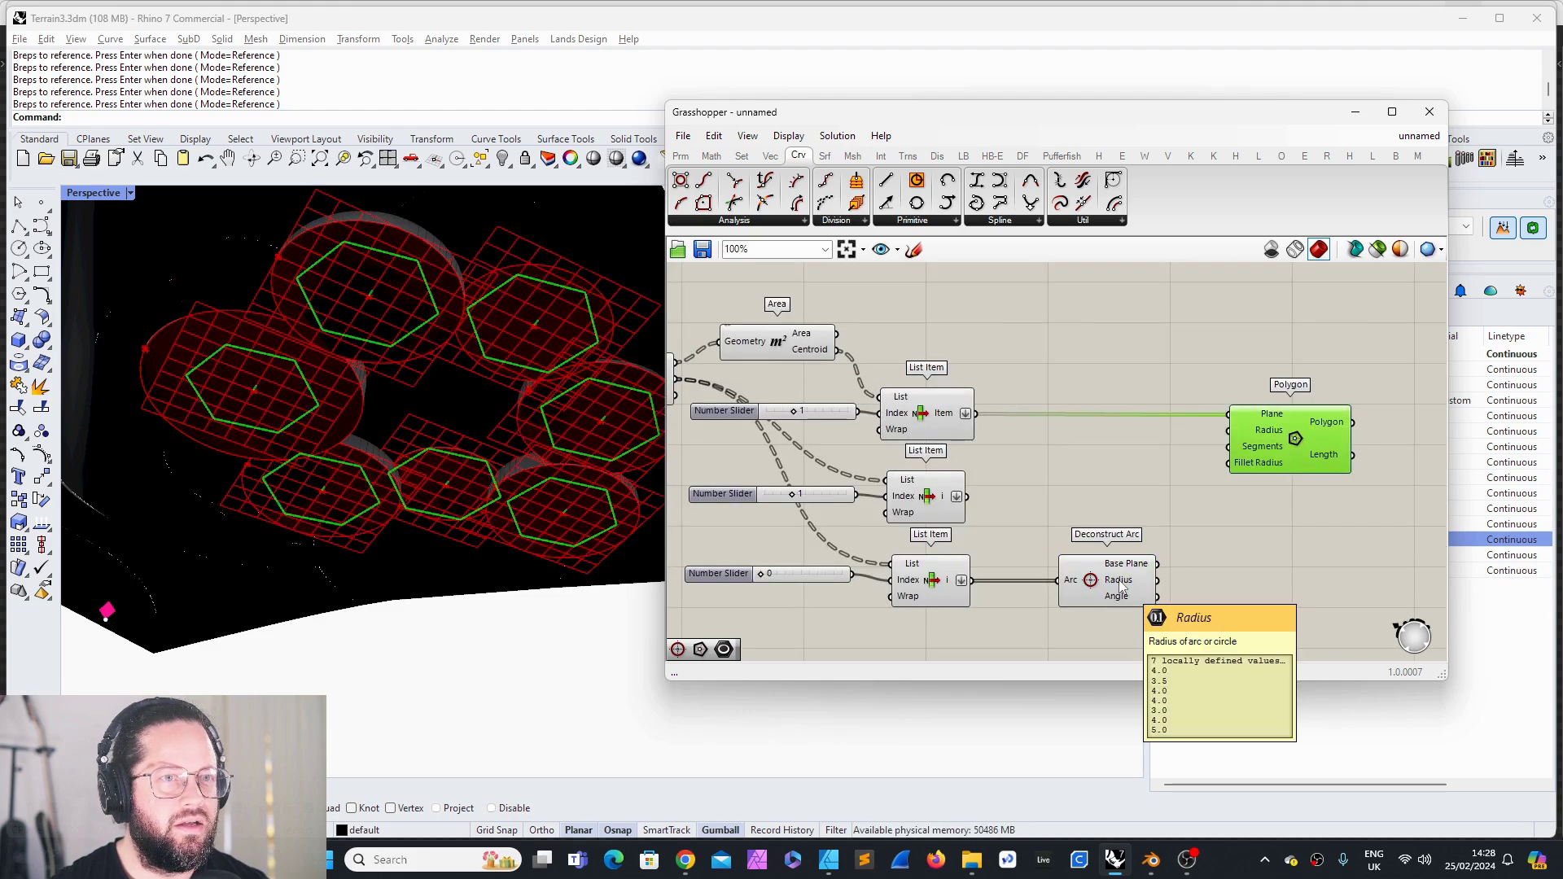
{"action": "left_click_drag", "start_coordinate": [1156, 580], "coordinate": [1228, 430]}
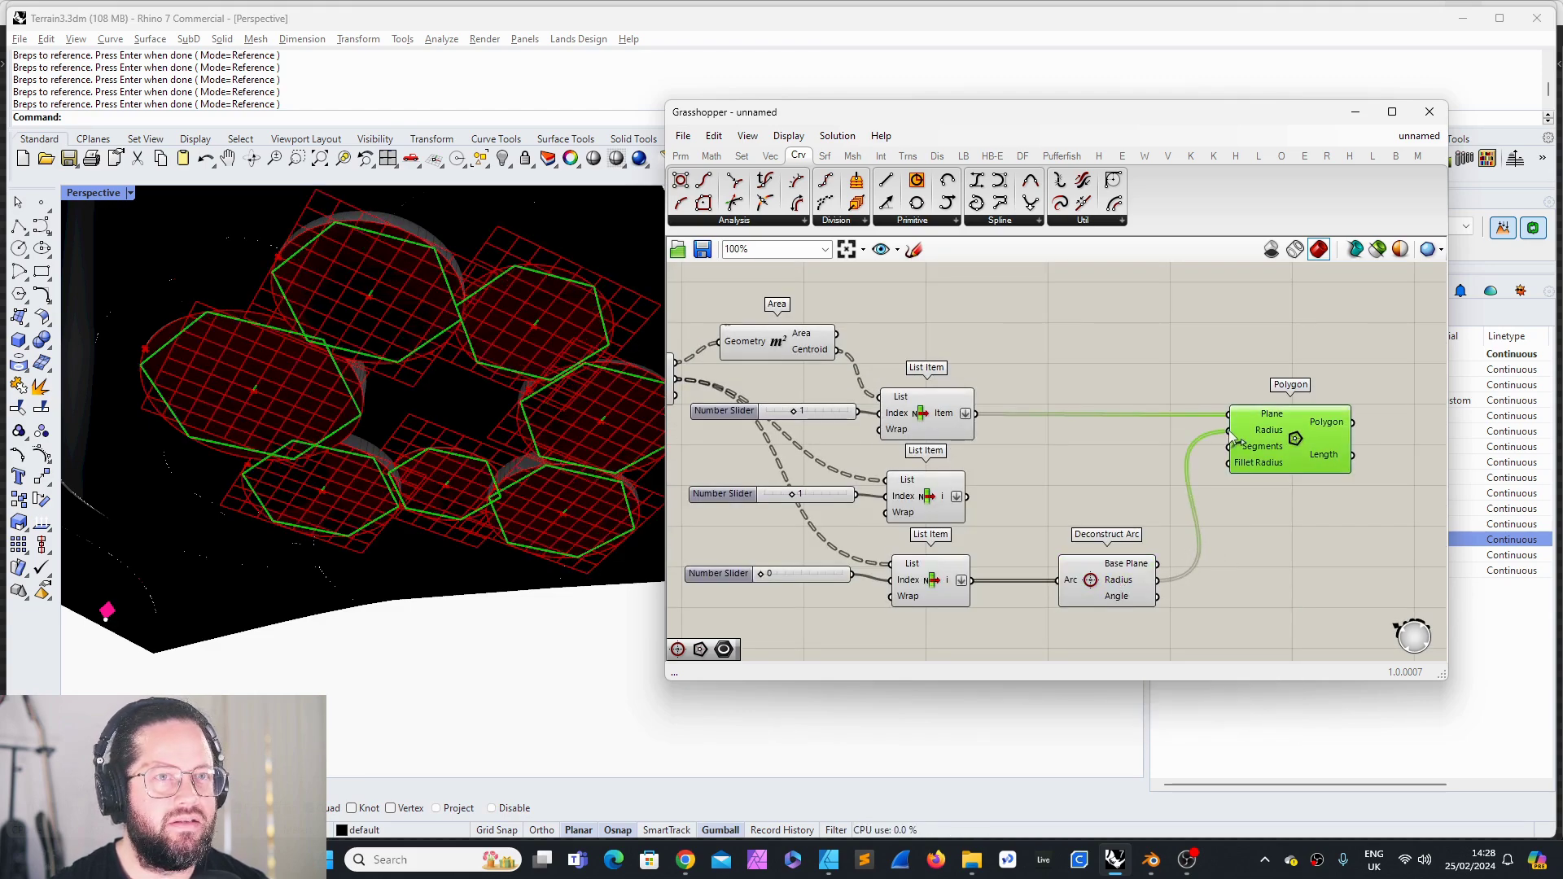
{"action": "right_click_drag", "start_coordinate": [439, 309], "coordinate": [443, 419]}
{"action": "scroll", "coordinate": [478, 493], "scroll_direction": "up", "scroll_amount": 3}
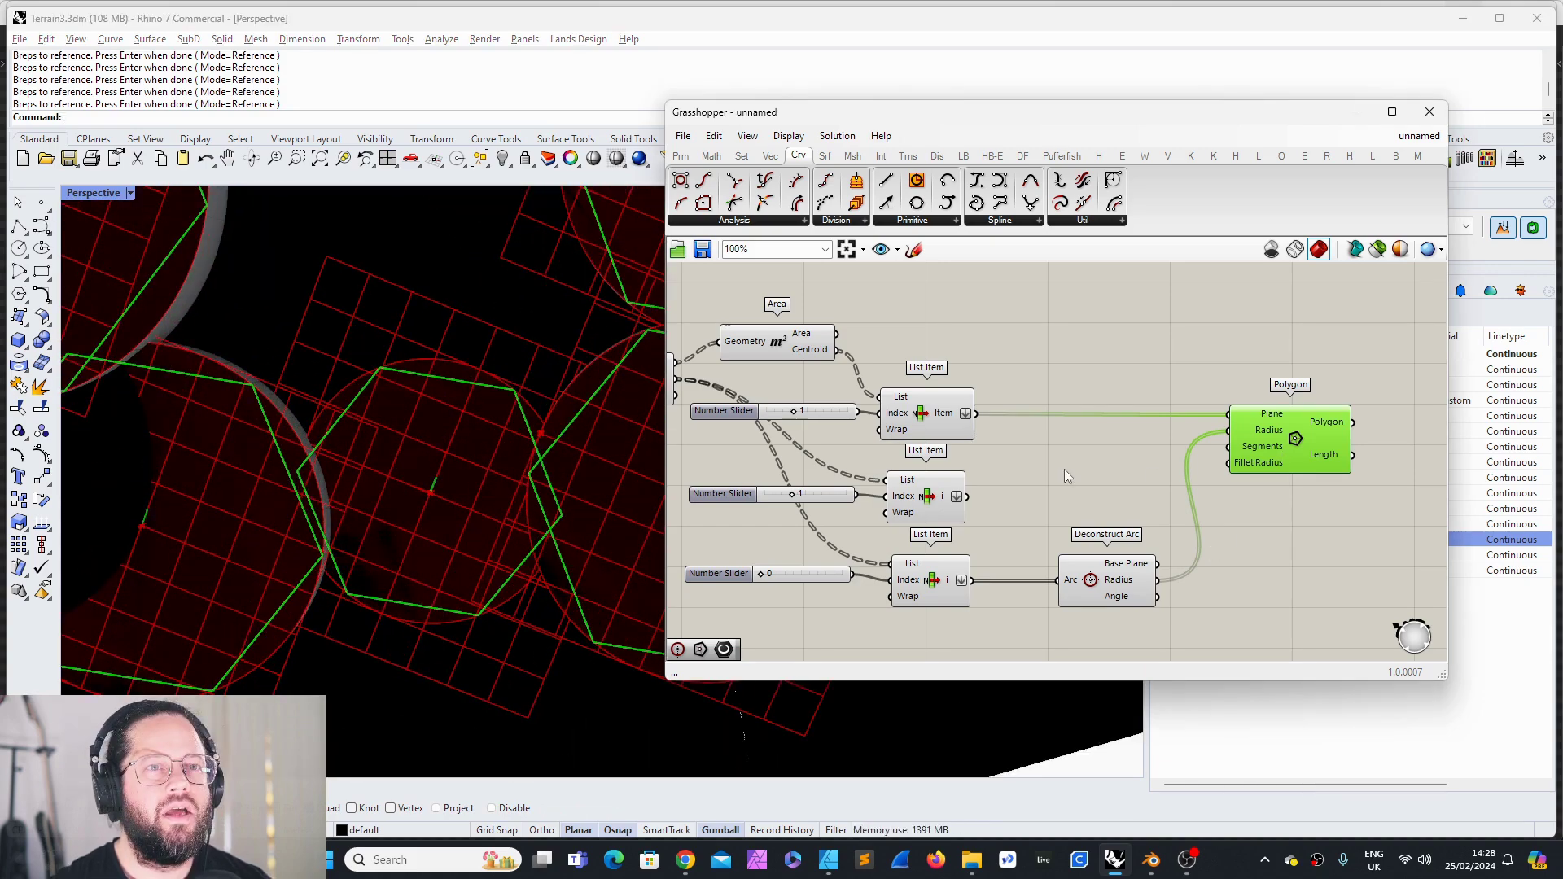
Step: Examine how the polygons fit the cylinders' base circles, viewing them from below and from above the terrain
{"action": "scroll", "coordinate": [1064, 469], "scroll_direction": "up", "scroll_amount": 2}
{"action": "scroll", "coordinate": [456, 425], "scroll_direction": "down", "scroll_amount": 5}
{"action": "scroll", "coordinate": [444, 314], "scroll_direction": "up", "scroll_amount": 2}
{"action": "scroll", "coordinate": [470, 412], "scroll_direction": "down", "scroll_amount": 2}
{"action": "scroll", "coordinate": [549, 340], "scroll_direction": "up", "scroll_amount": 3}
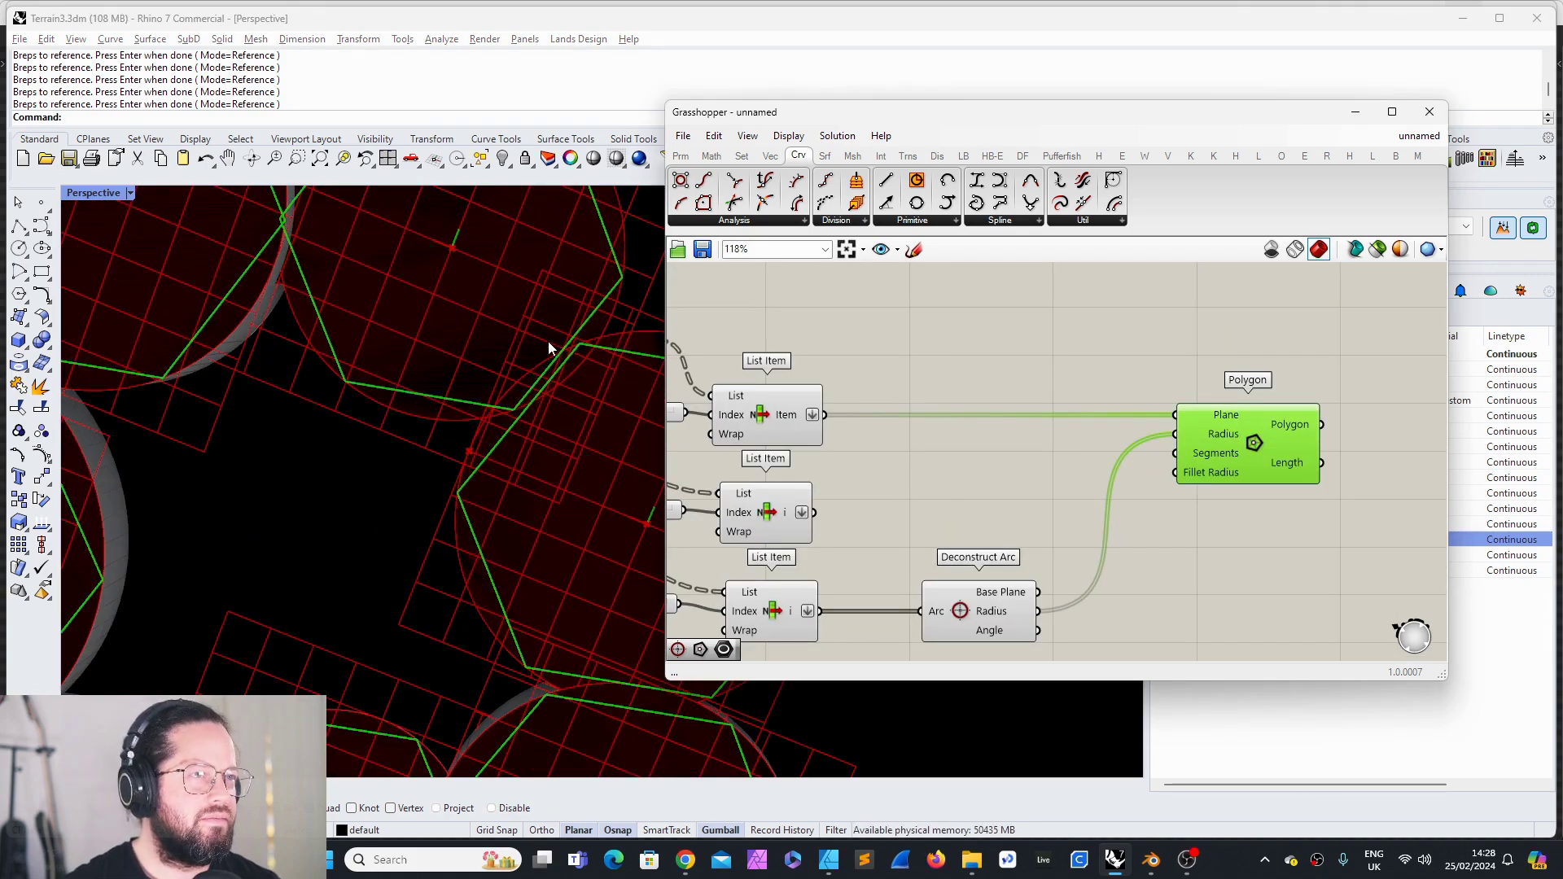
{"action": "scroll", "coordinate": [442, 476], "scroll_direction": "down", "scroll_amount": 3}
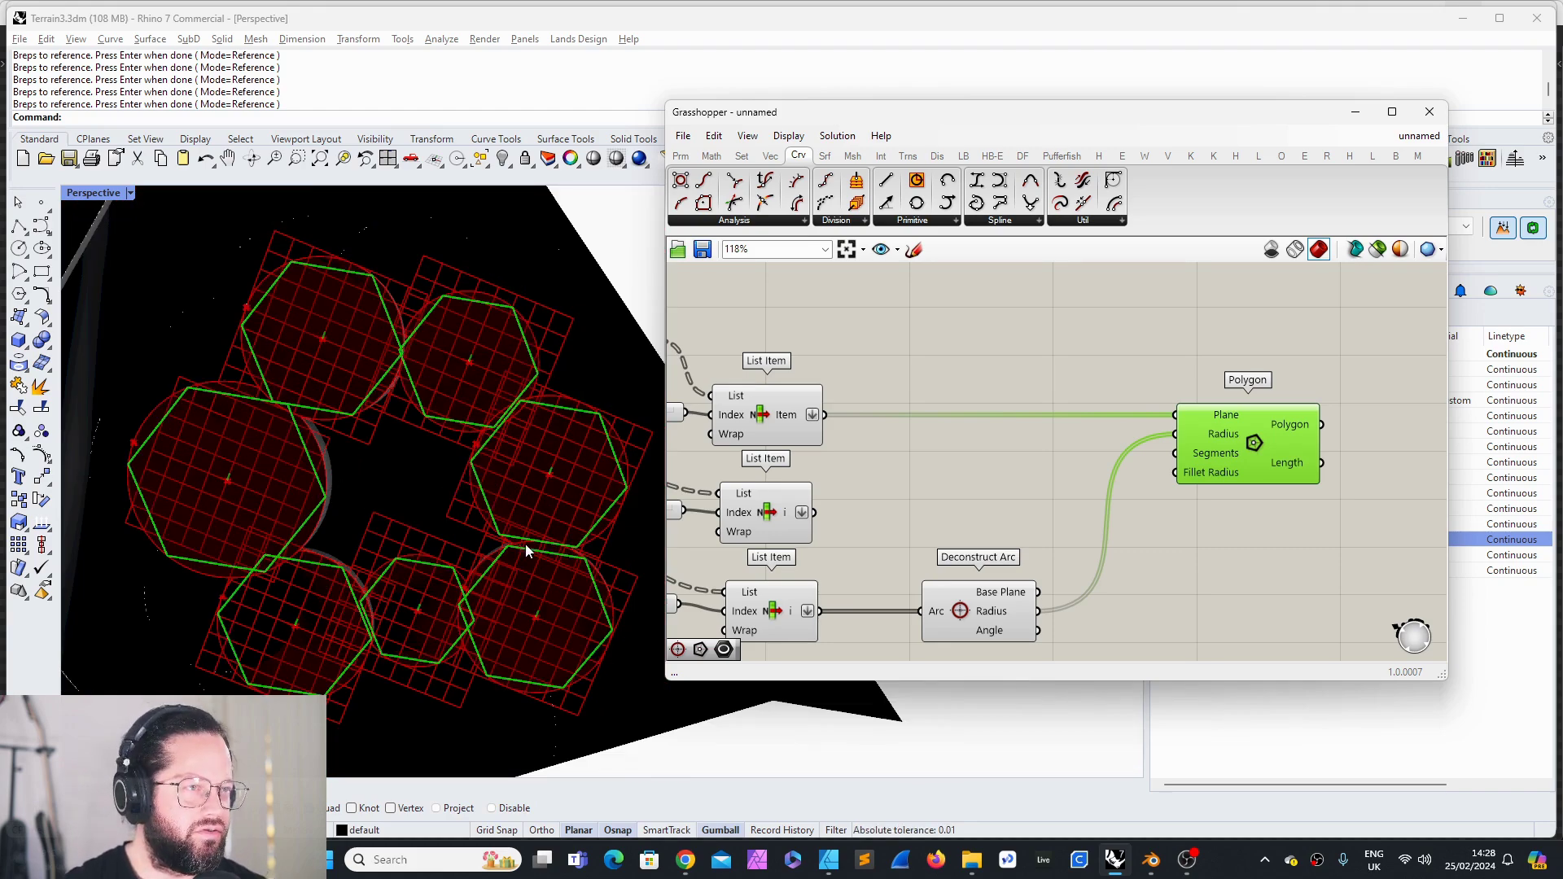
{"action": "scroll", "coordinate": [533, 578], "scroll_direction": "up", "scroll_amount": 3}
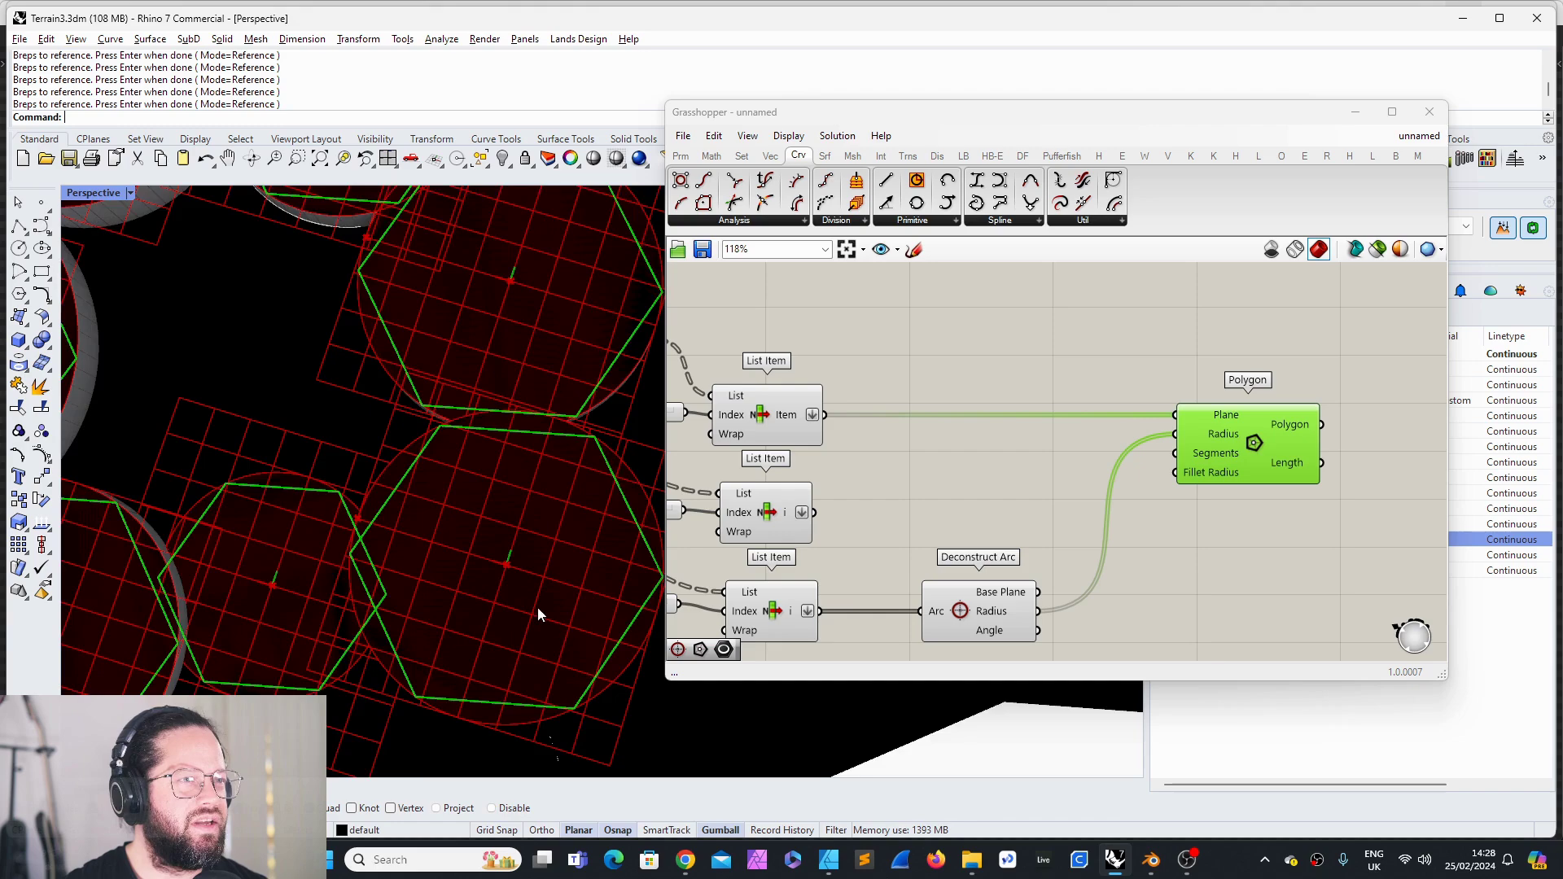
{"action": "scroll", "coordinate": [496, 539], "scroll_direction": "up", "scroll_amount": 3}
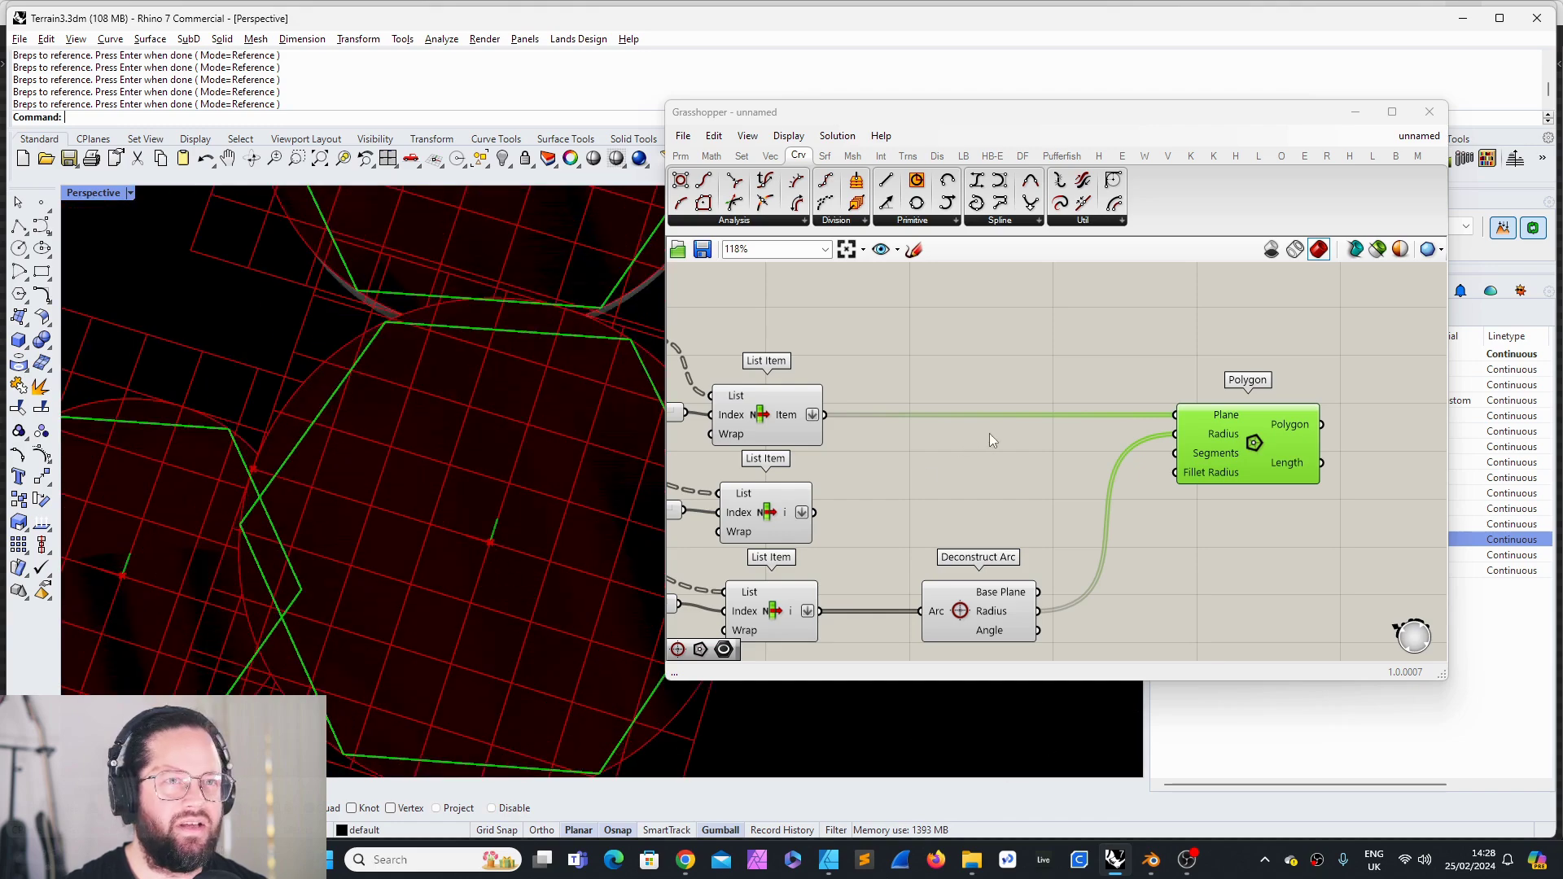
{"action": "scroll", "coordinate": [354, 481], "scroll_direction": "down", "scroll_amount": 5}
{"action": "right_click_drag", "start_coordinate": [524, 523], "coordinate": [512, 280]}
{"action": "scroll", "coordinate": [1051, 432], "scroll_direction": "down", "scroll_amount": 3}
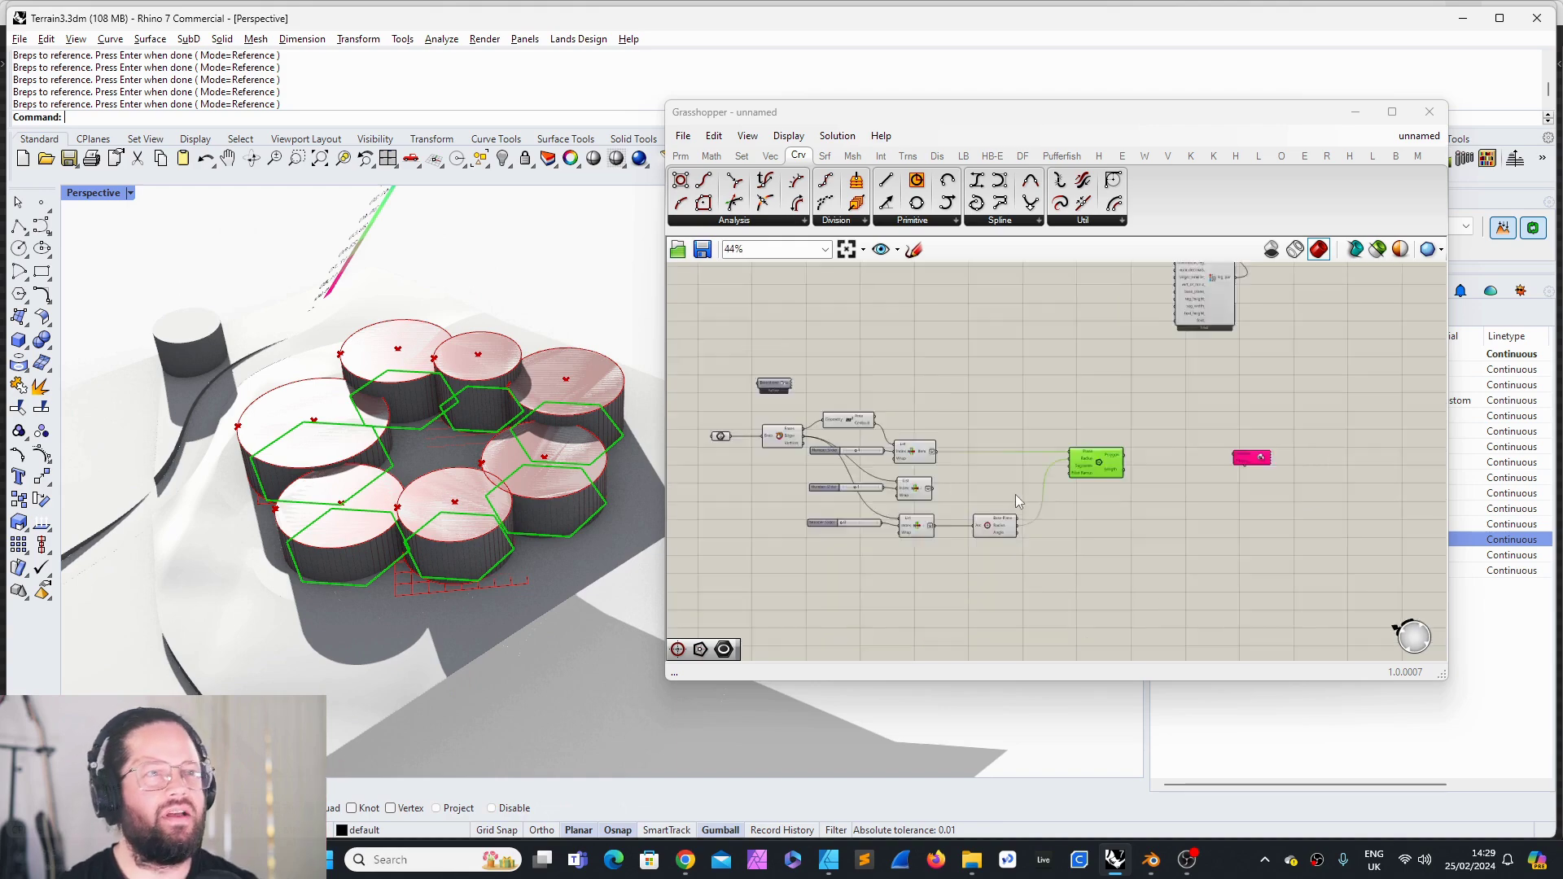
{"action": "scroll", "coordinate": [1014, 495], "scroll_direction": "up", "scroll_amount": 3}
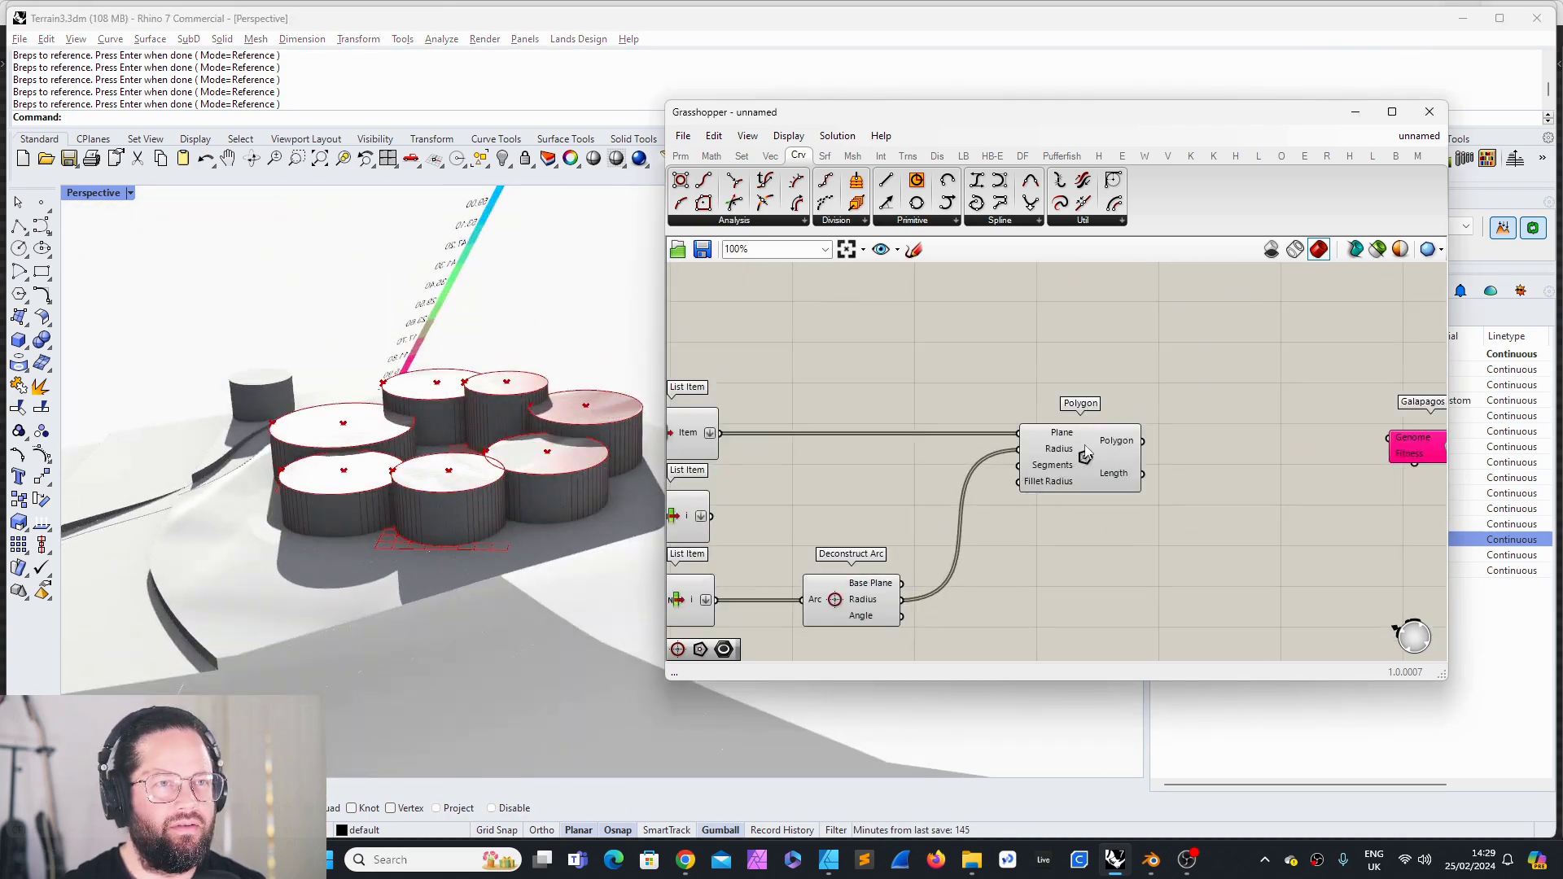
Step: Rearrange the Deconstruct Arc and Polygon components on the canvas so there is free space below them
{"action": "left_click_drag", "start_coordinate": [1085, 454], "coordinate": [1082, 457]}
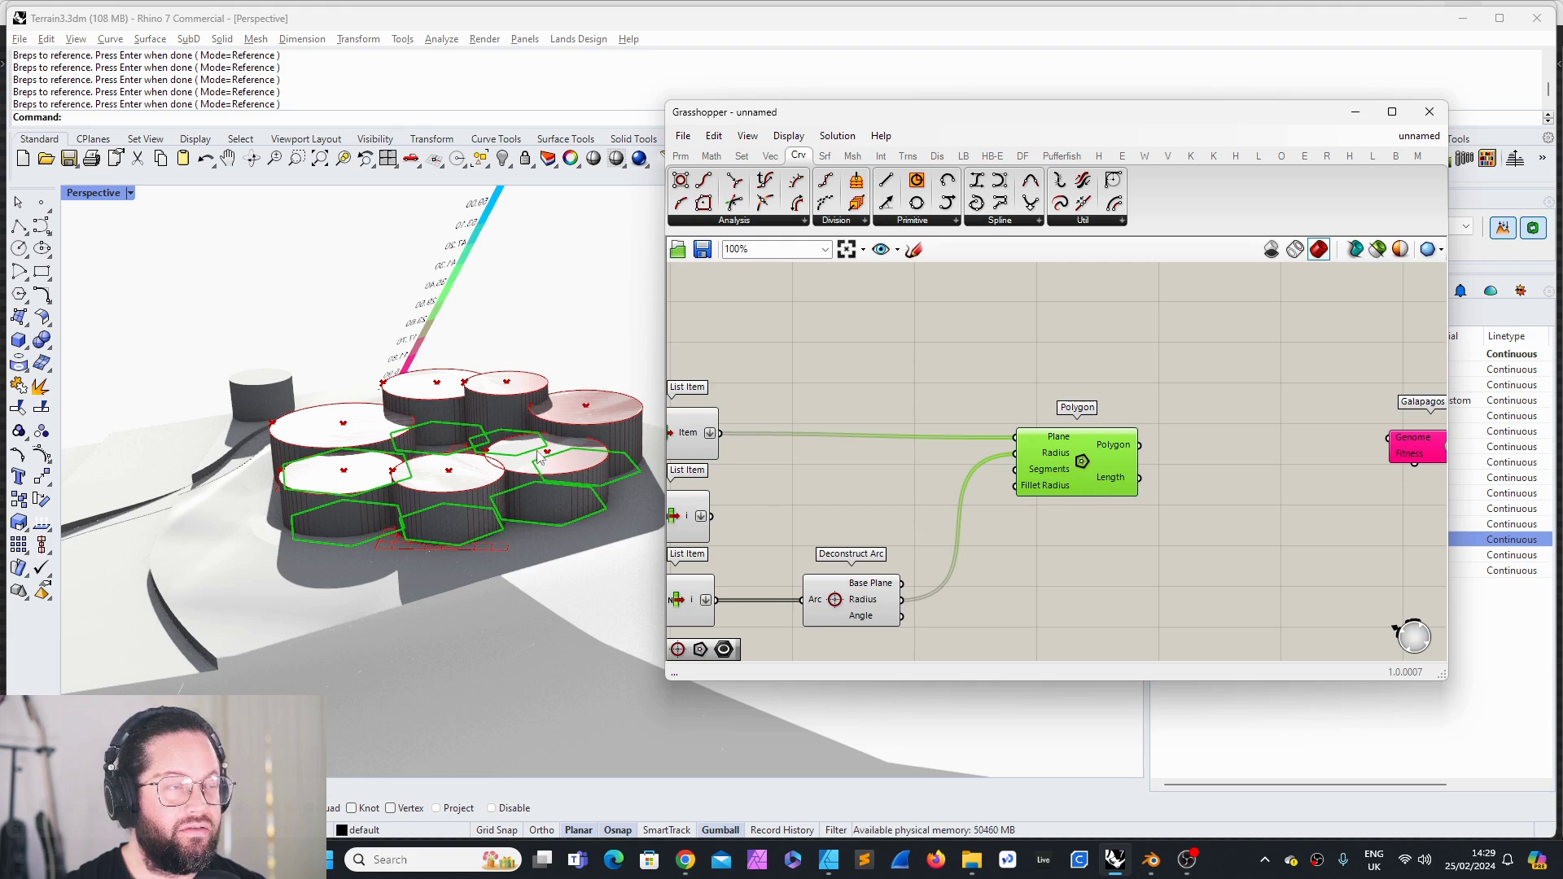
{"action": "left_click", "coordinate": [887, 533]}
{"action": "scroll", "coordinate": [1019, 562], "scroll_direction": "up", "scroll_amount": 1}
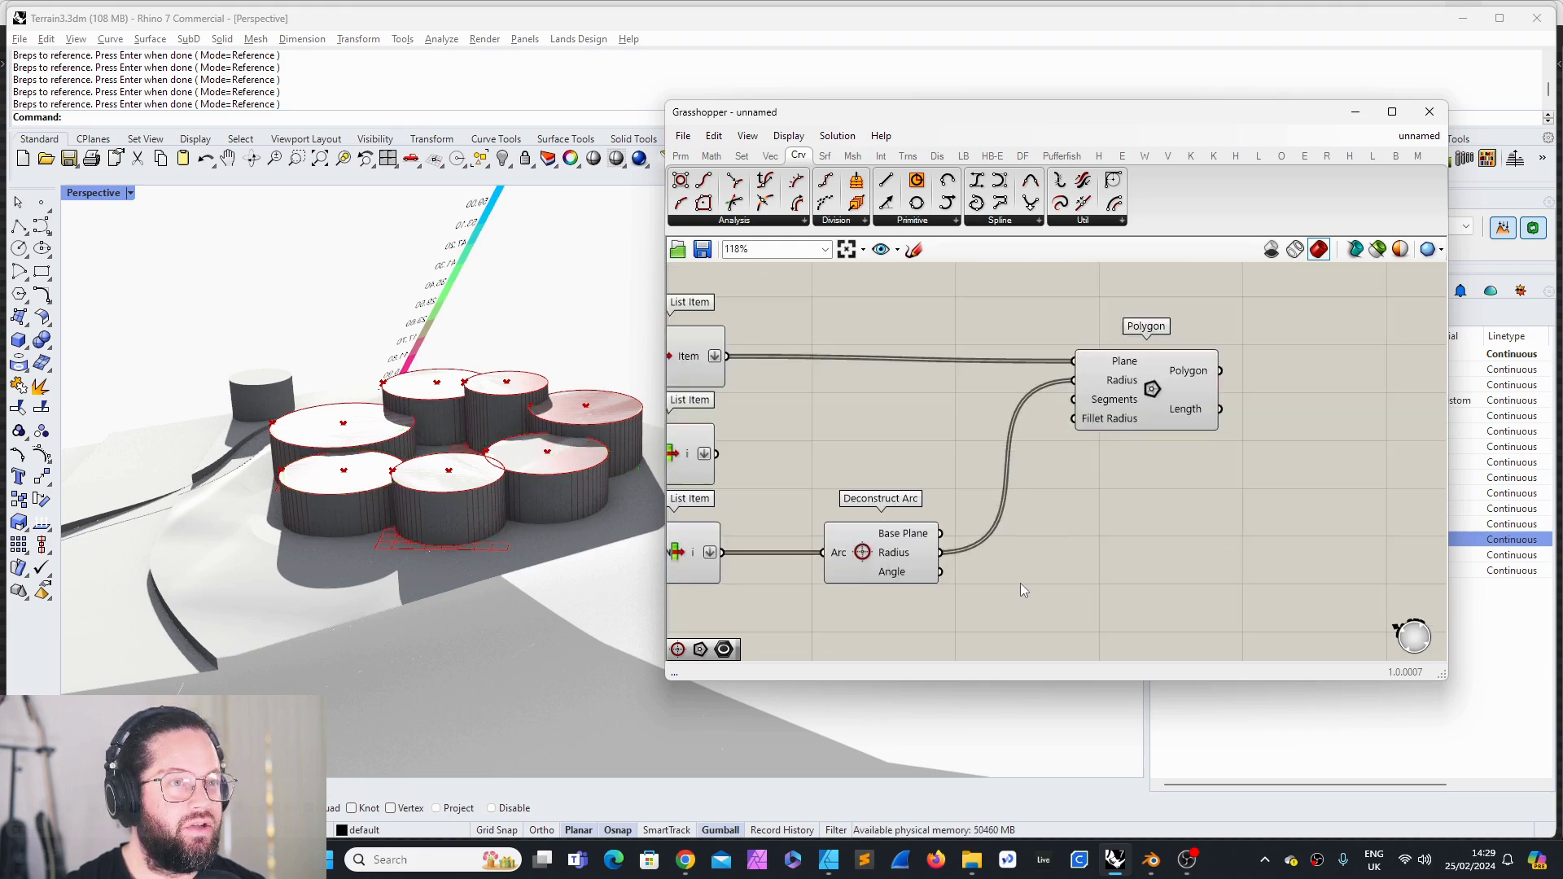
{"action": "left_click", "coordinate": [1160, 412]}
{"action": "left_click_drag", "start_coordinate": [896, 541], "coordinate": [877, 465]}
{"action": "left_click_drag", "start_coordinate": [1147, 439], "coordinate": [1182, 456]}
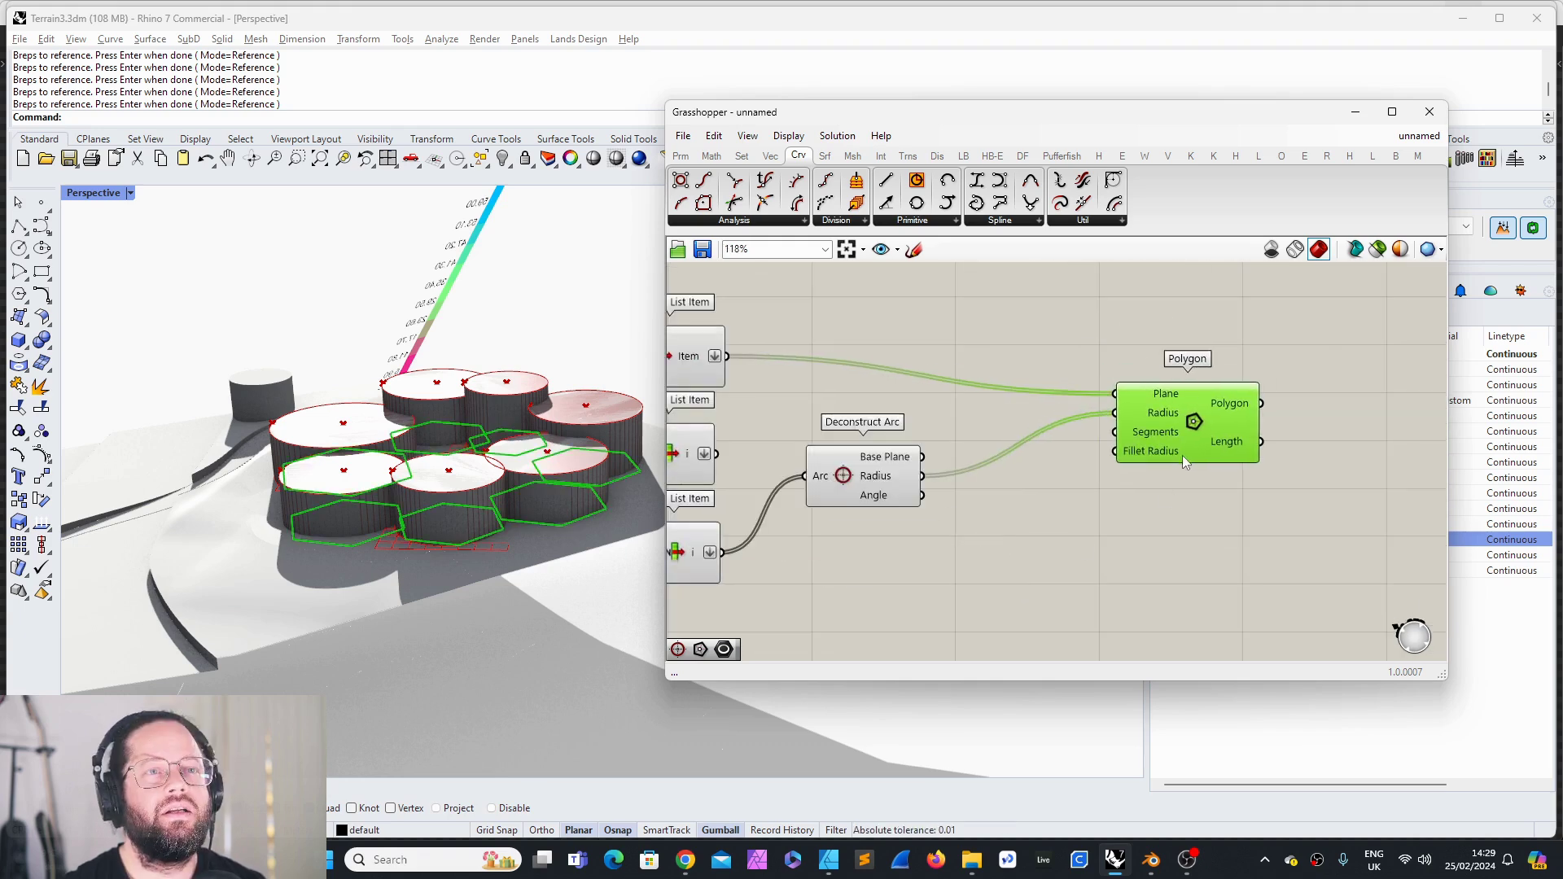
{"action": "left_click", "coordinate": [1091, 561]}
Step: Add a Number Slider below Deconstruct Arc and set its rounding to even numbers
{"action": "left_click", "coordinate": [681, 156]}
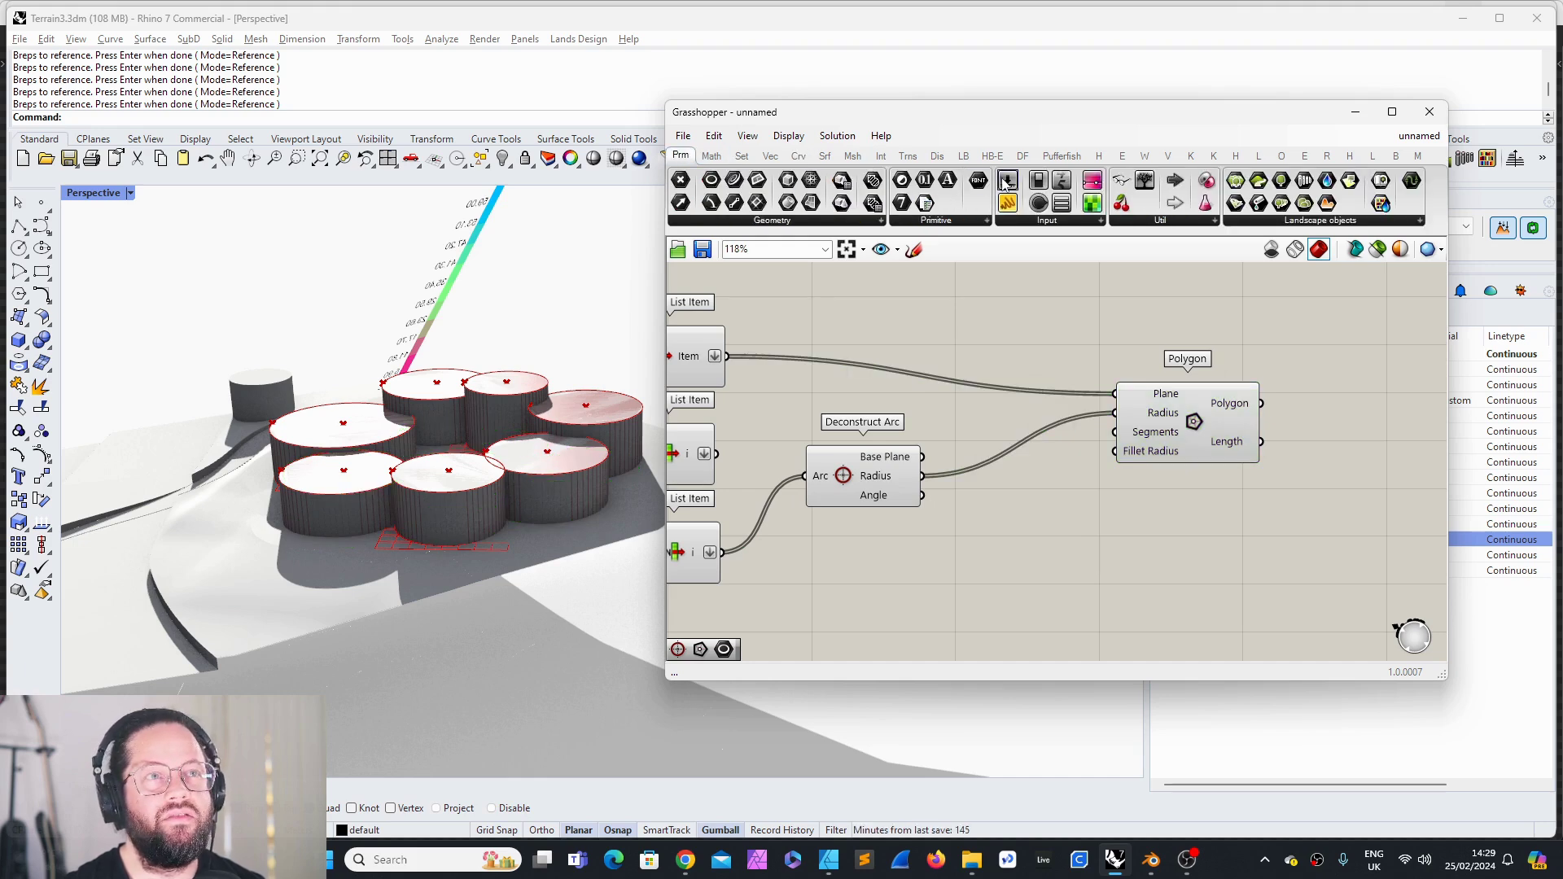
{"action": "left_click_drag", "start_coordinate": [1013, 455], "coordinate": [944, 560]}
{"action": "double_click", "coordinate": [945, 560]}
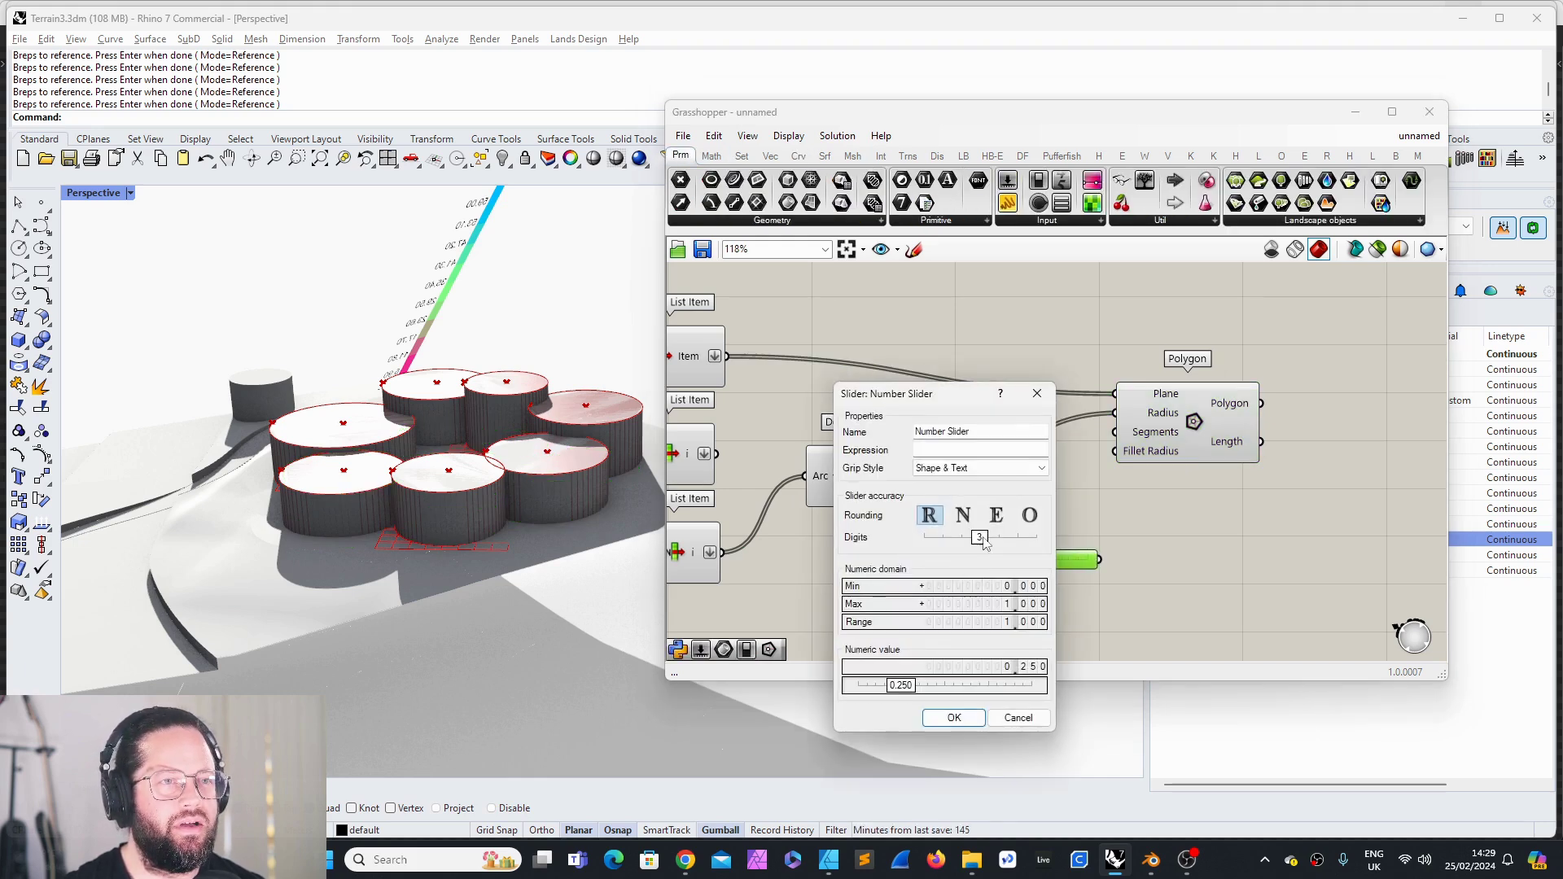
{"action": "double_click", "coordinate": [977, 604]}
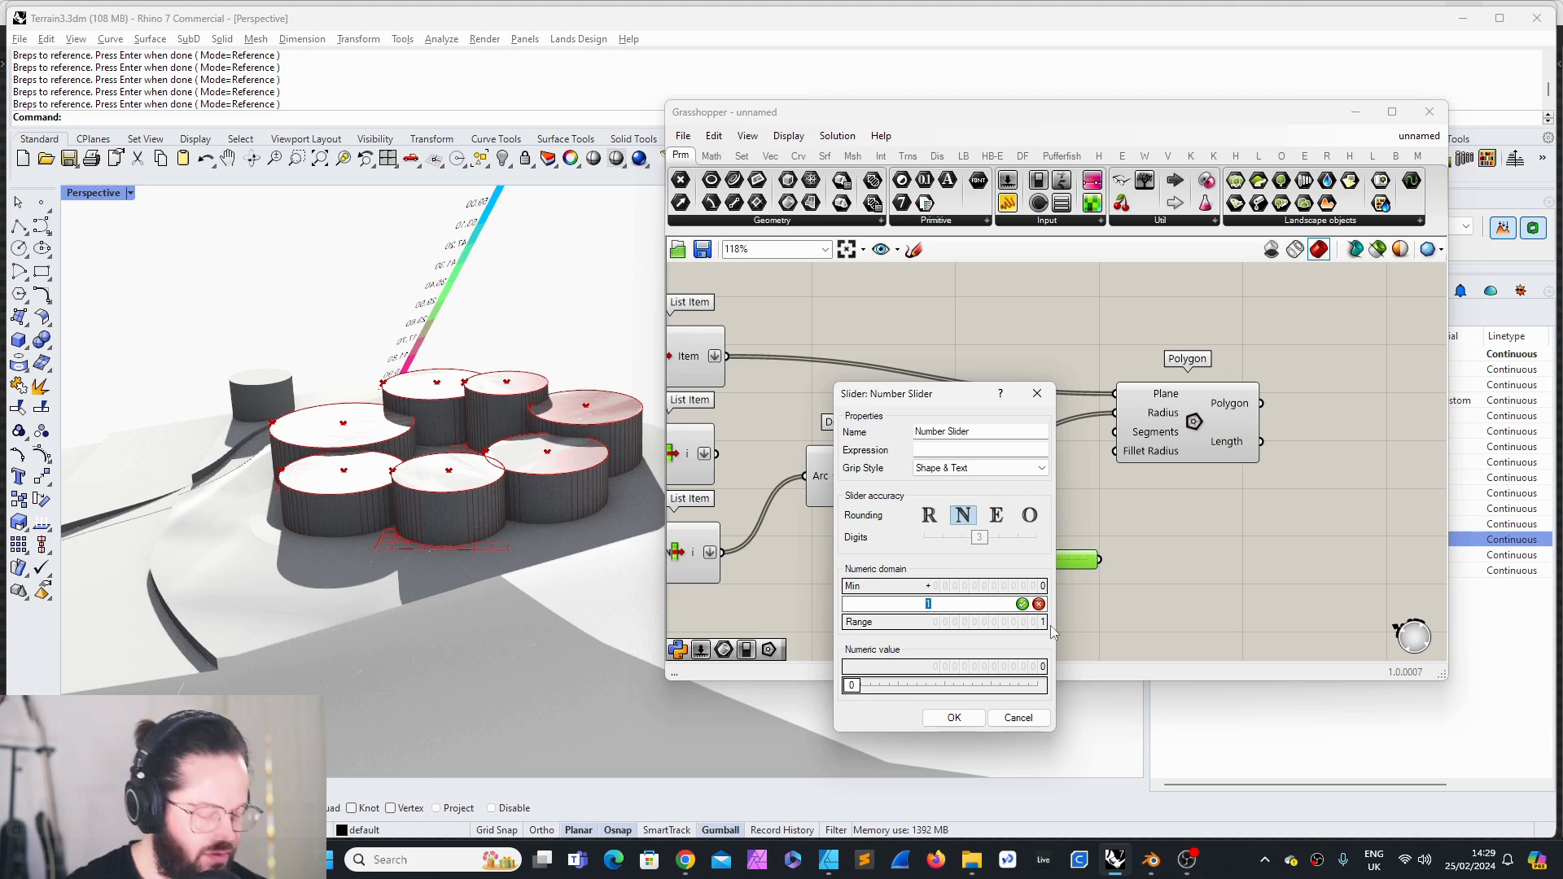
{"action": "key", "text": "Return"}
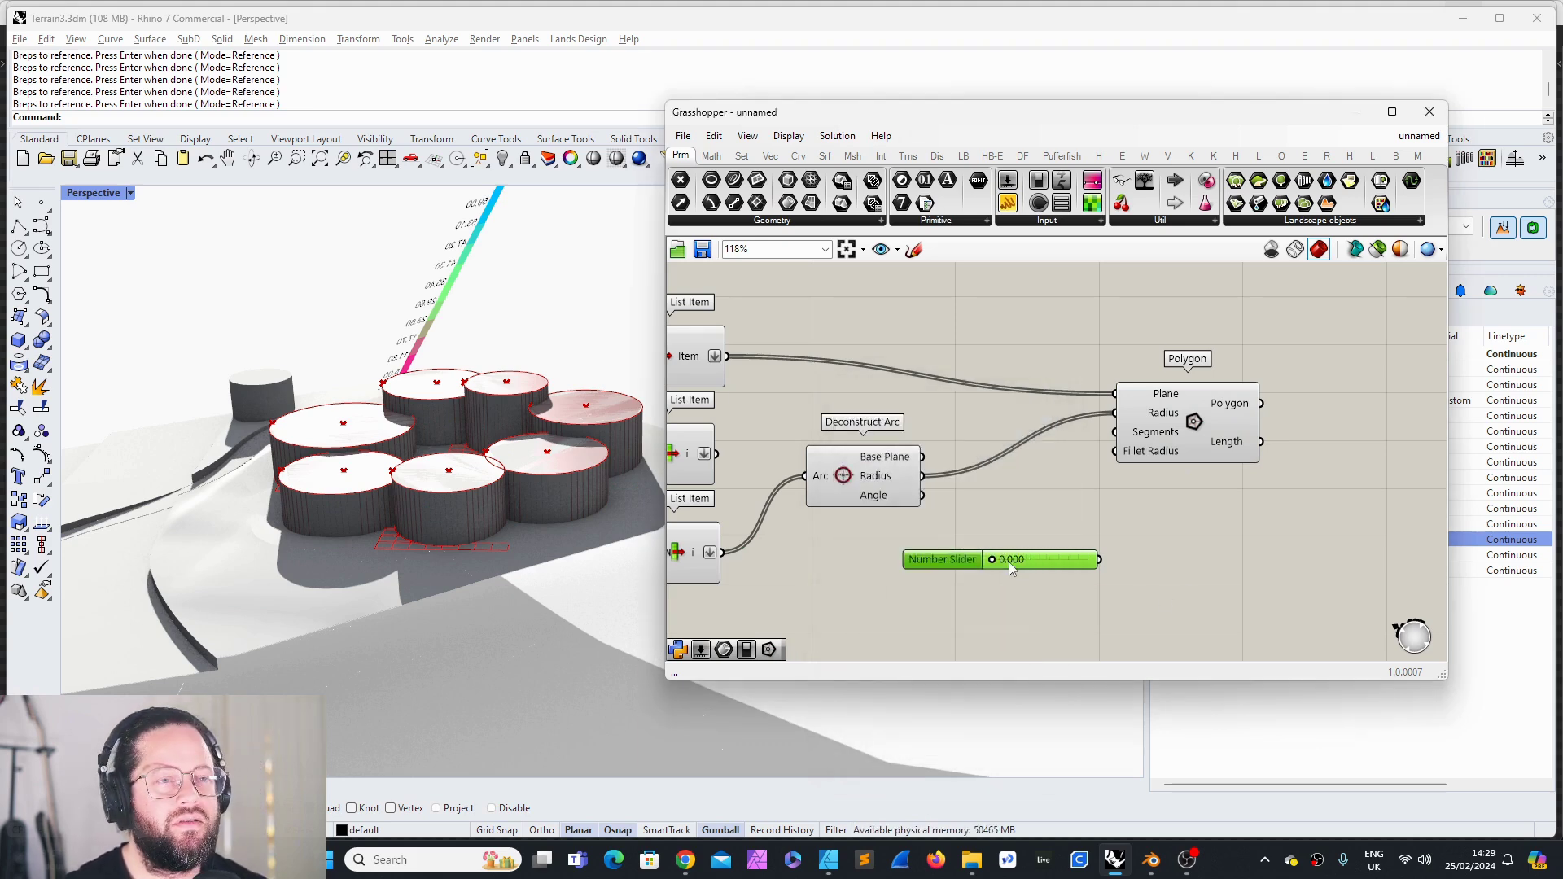
{"action": "double_click", "coordinate": [1010, 560]}
{"action": "left_click", "coordinate": [982, 513]}
{"action": "left_click", "coordinate": [1015, 513]}
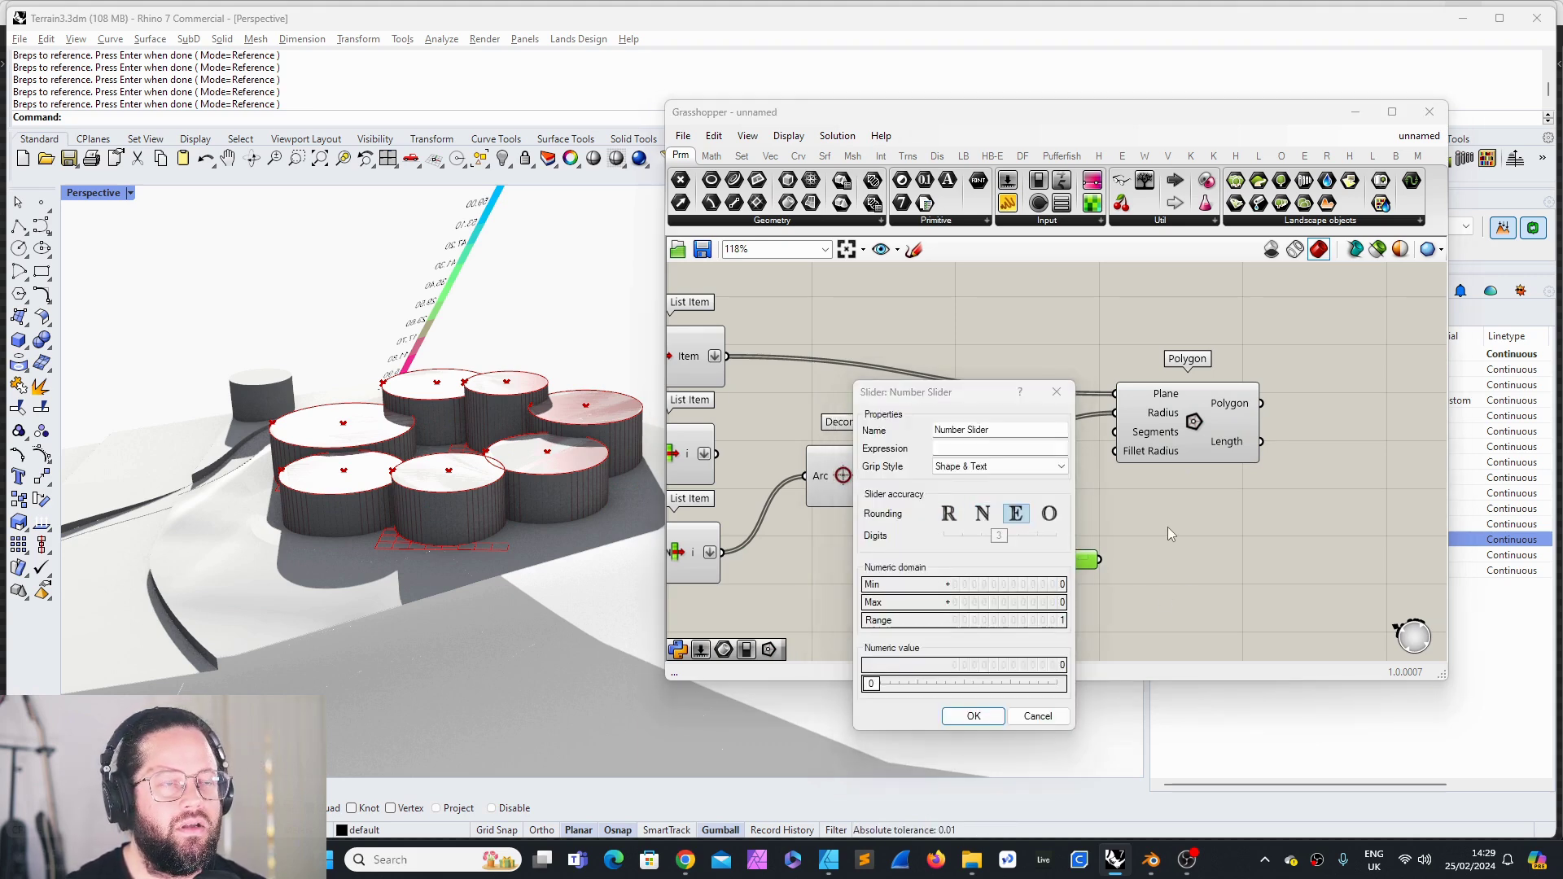
{"action": "key", "text": "Return"}
Step: Set the maximum of the new even-number slider to 20
{"action": "scroll", "coordinate": [471, 442], "scroll_direction": "up", "scroll_amount": 3}
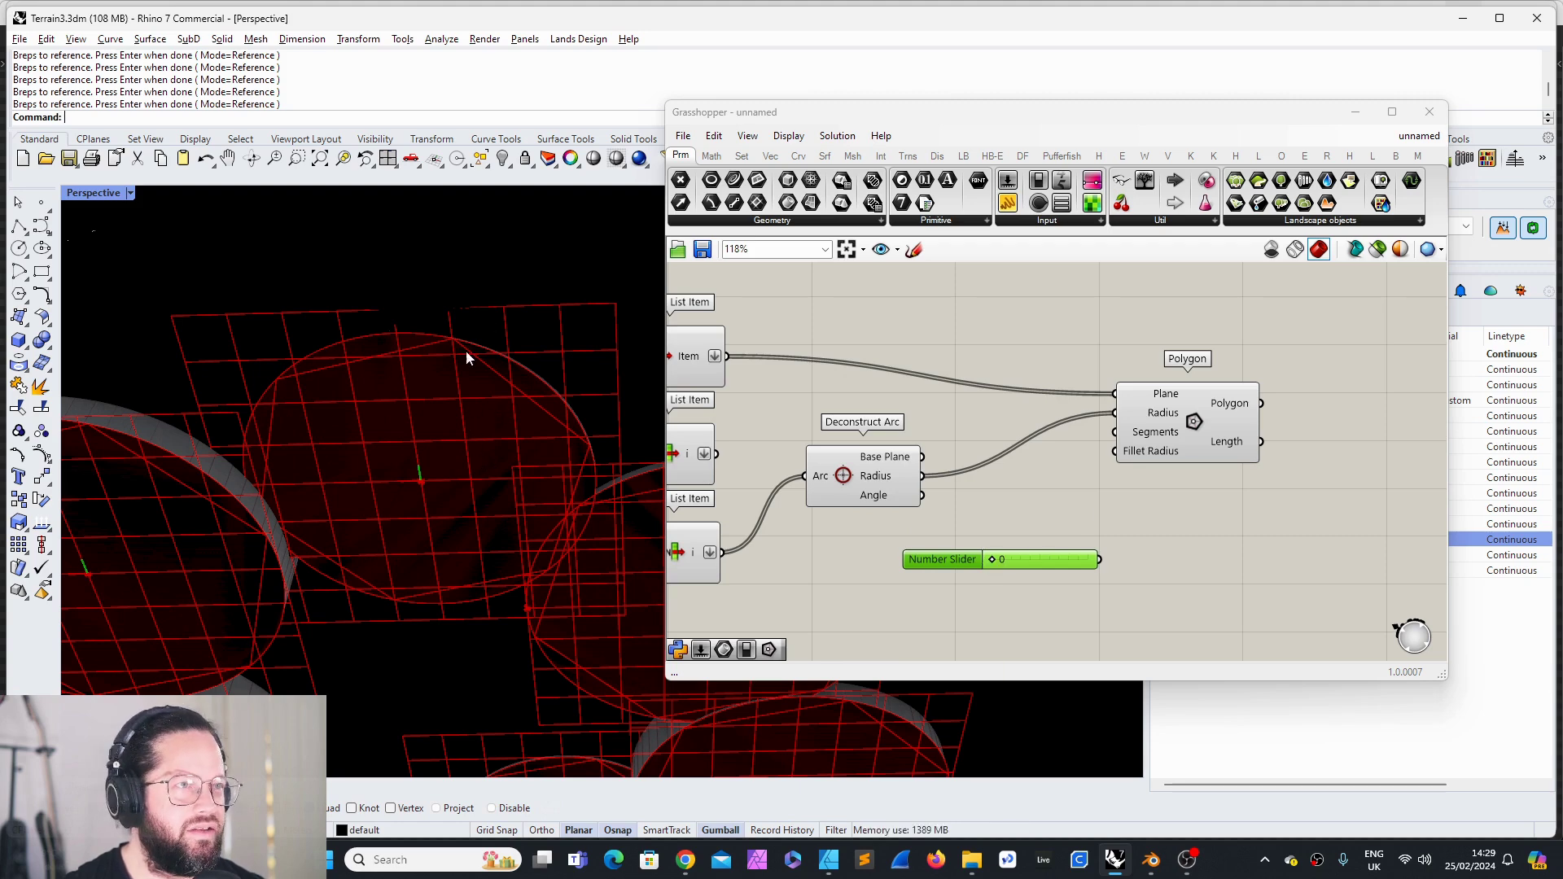
{"action": "left_click", "coordinate": [991, 562]}
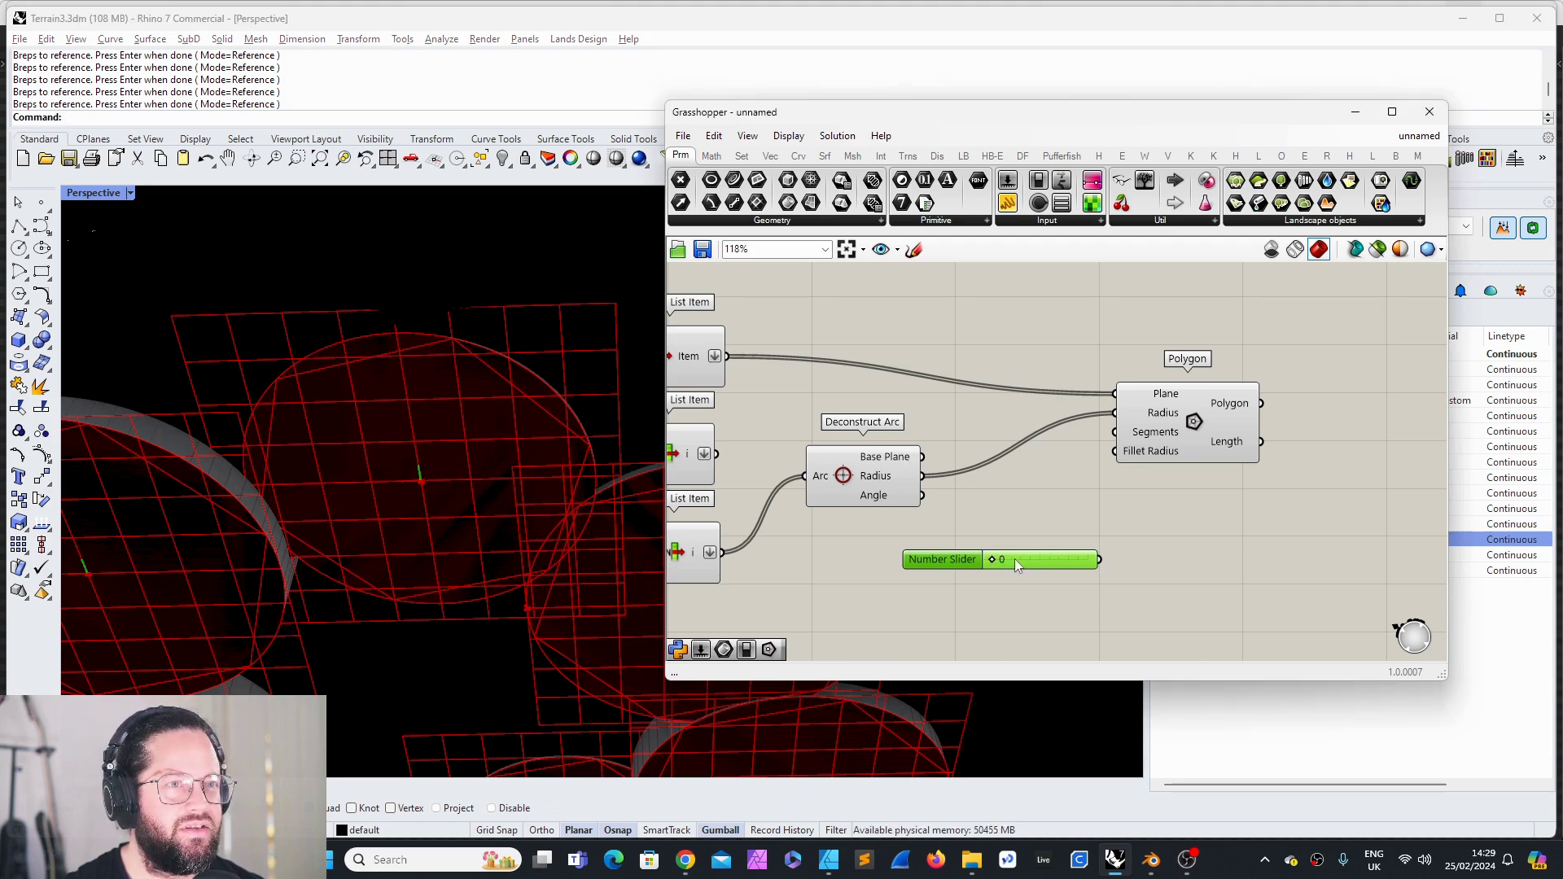
{"action": "double_click", "coordinate": [1000, 562]}
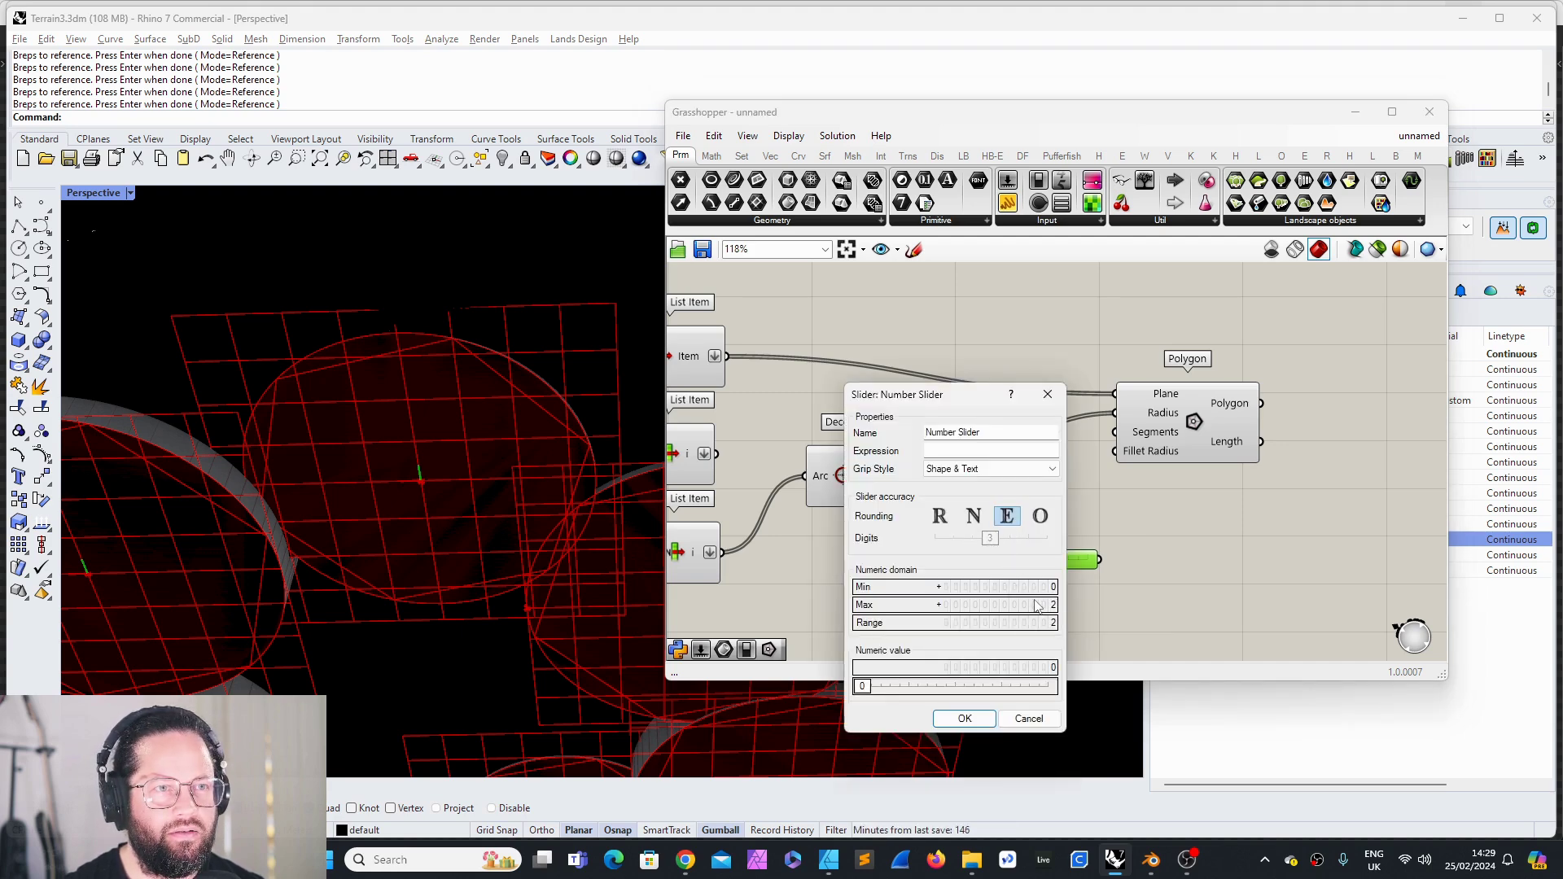
{"action": "double_click", "coordinate": [1042, 604]}
{"action": "type", "text": "20"}
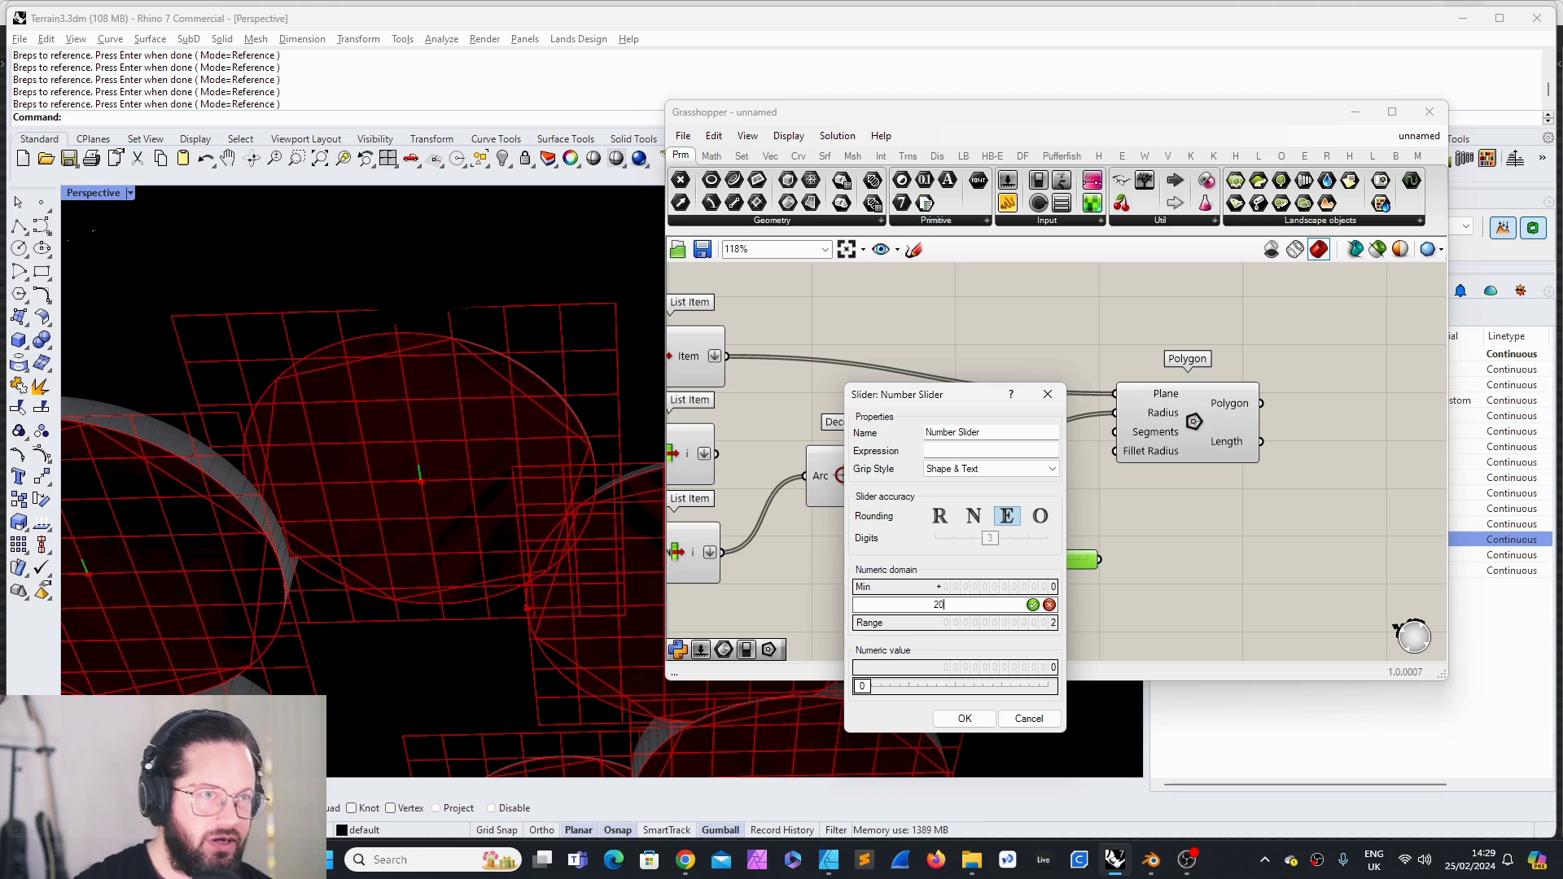
{"action": "key", "text": "Return"}
{"action": "key", "text": "Return"}
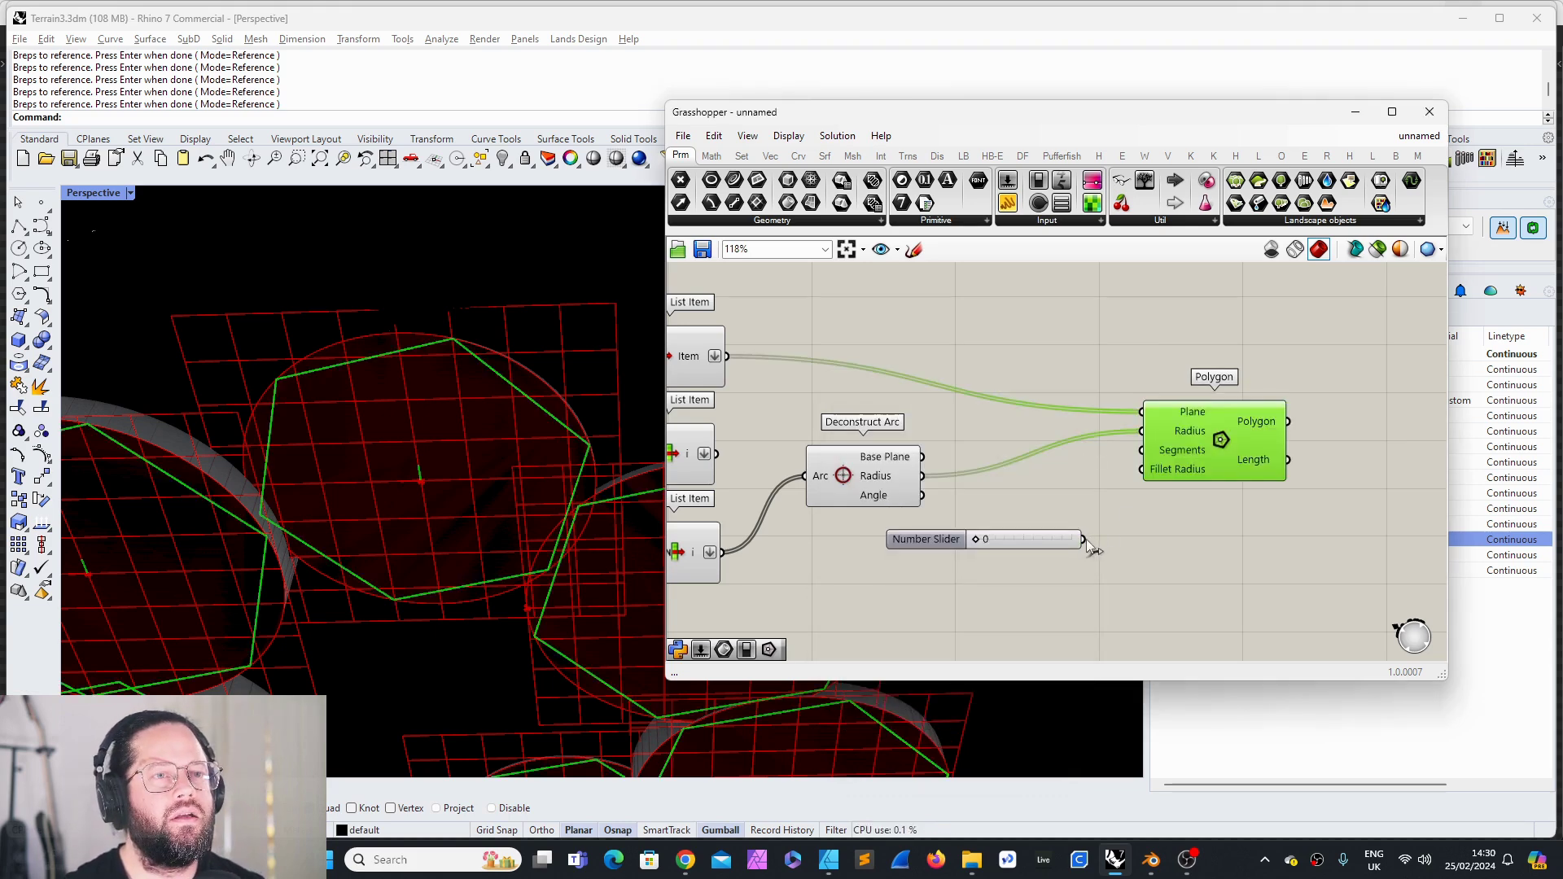
Step: Connect the even-number slider to Polygon's Segments input and try the values 4 and 6
{"action": "left_click_drag", "start_coordinate": [1084, 539], "coordinate": [1142, 450]}
{"action": "mouse_move", "coordinate": [979, 541]}
{"action": "left_mouse_down"}
{"action": "mouse_move", "coordinate": [1018, 537]}
{"action": "mouse_move", "coordinate": [995, 539]}
{"action": "left_mouse_up"}
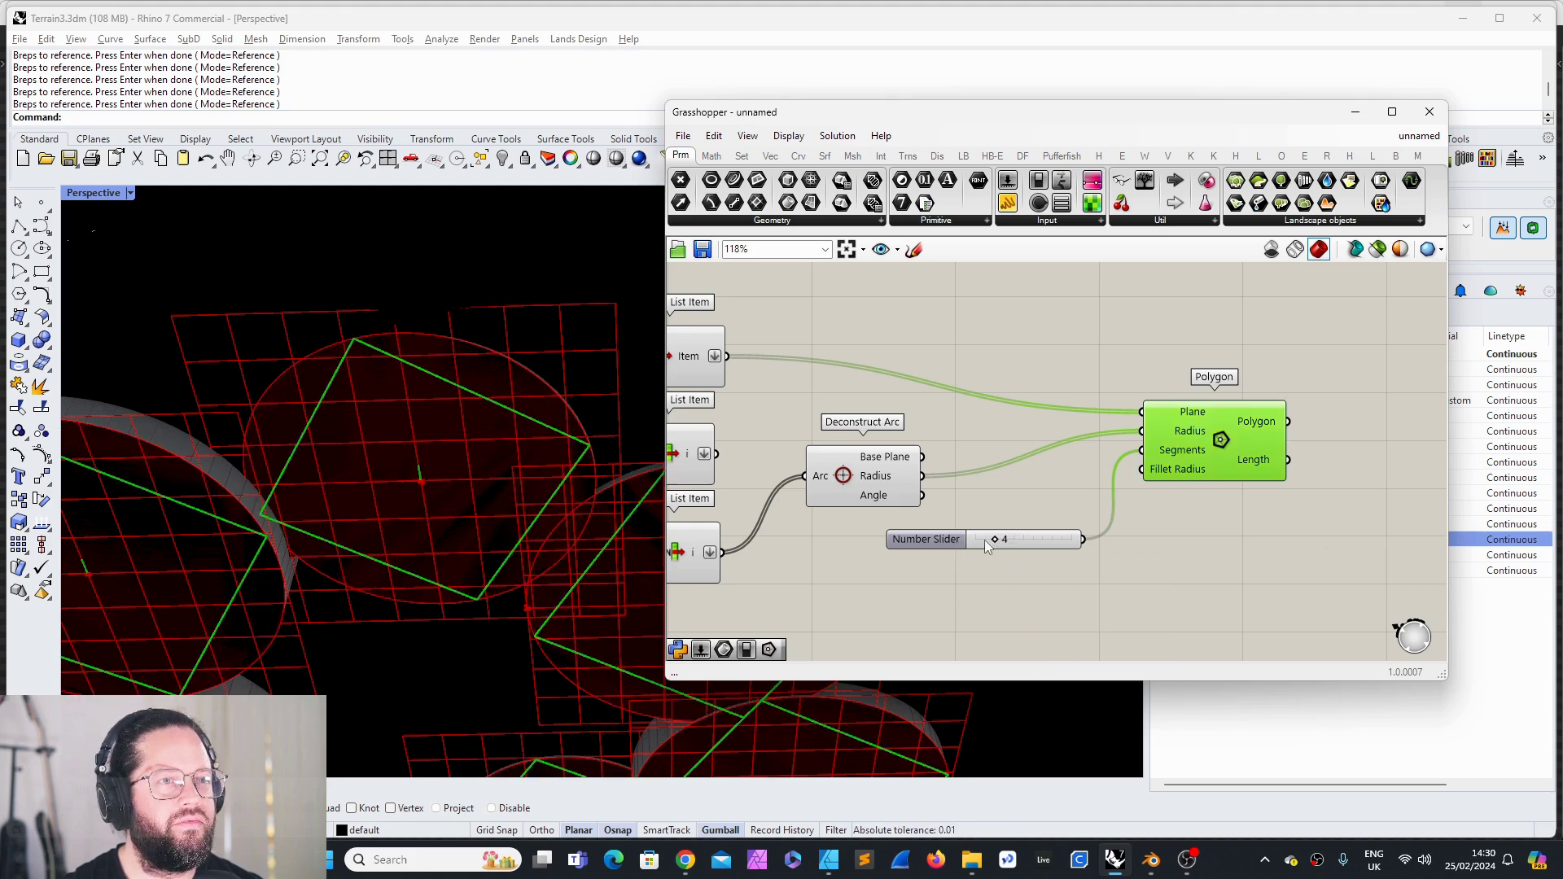
{"action": "right_click_drag", "start_coordinate": [618, 530], "coordinate": [521, 423]}
Step: Set the minimum of the Segments slider to 6, keeping even rounding and a maximum of 20
{"action": "scroll", "coordinate": [959, 542], "scroll_direction": "up", "scroll_amount": 5}
{"action": "left_click", "coordinate": [934, 522]}
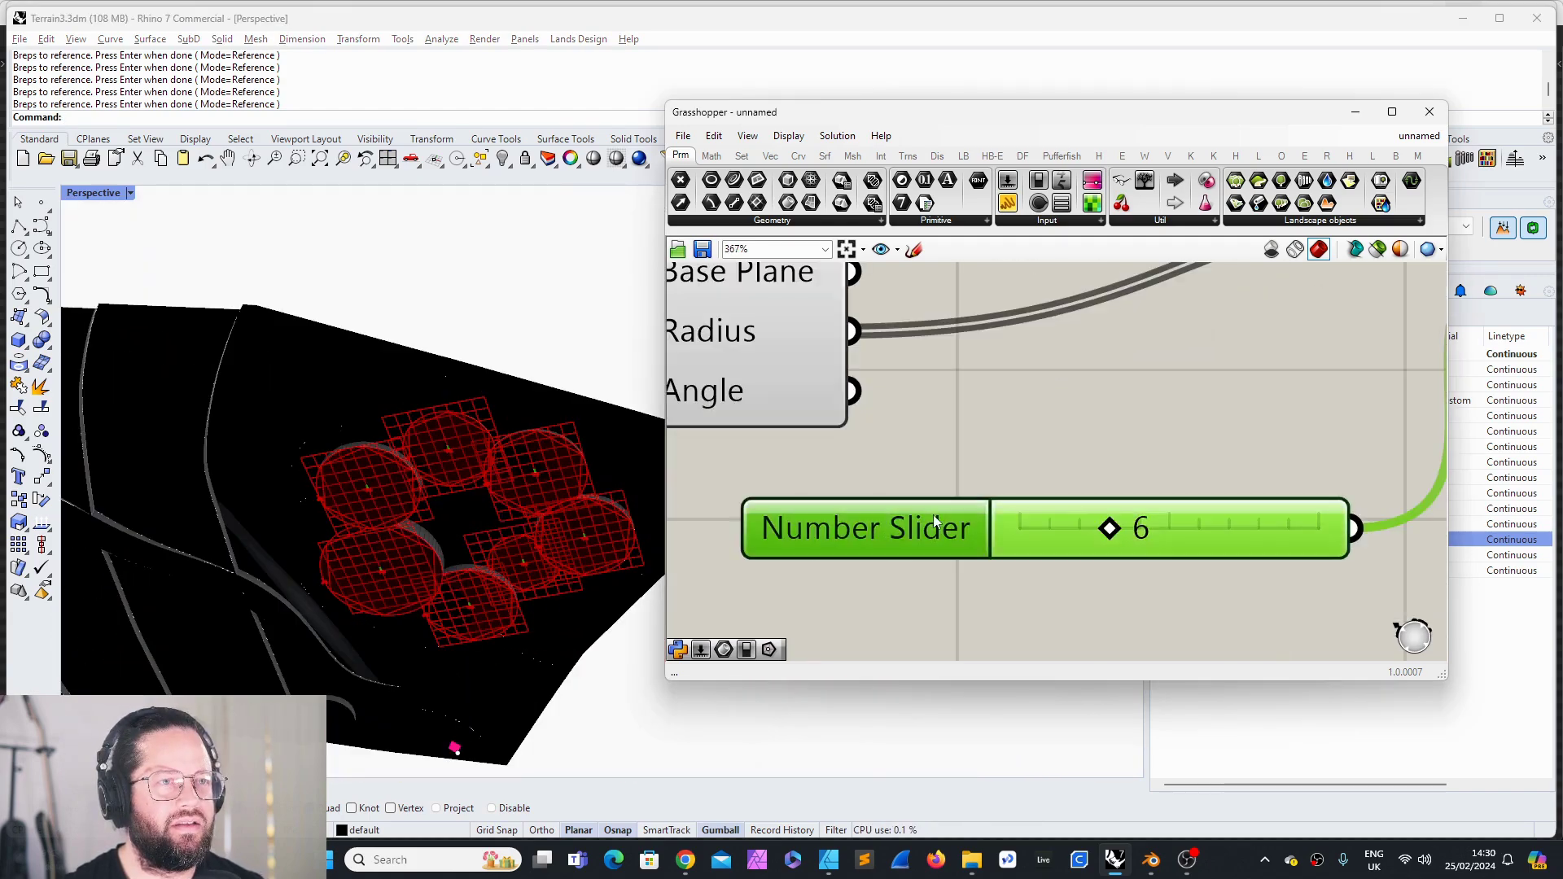
{"action": "right_click", "coordinate": [912, 526]}
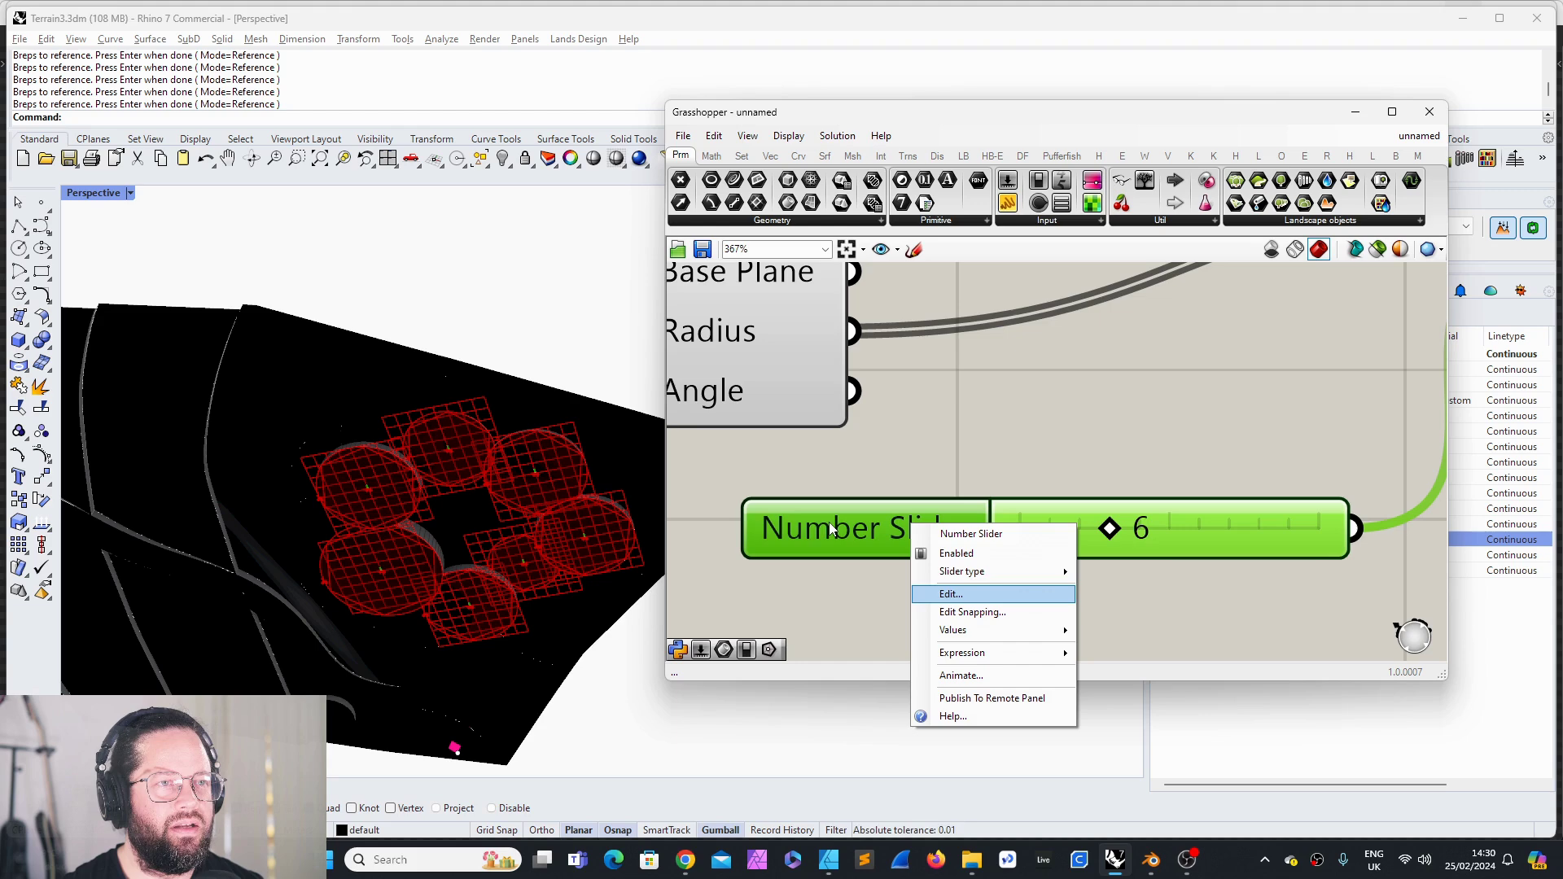
{"action": "left_click", "coordinate": [951, 594]}
{"action": "left_click", "coordinate": [914, 687]}
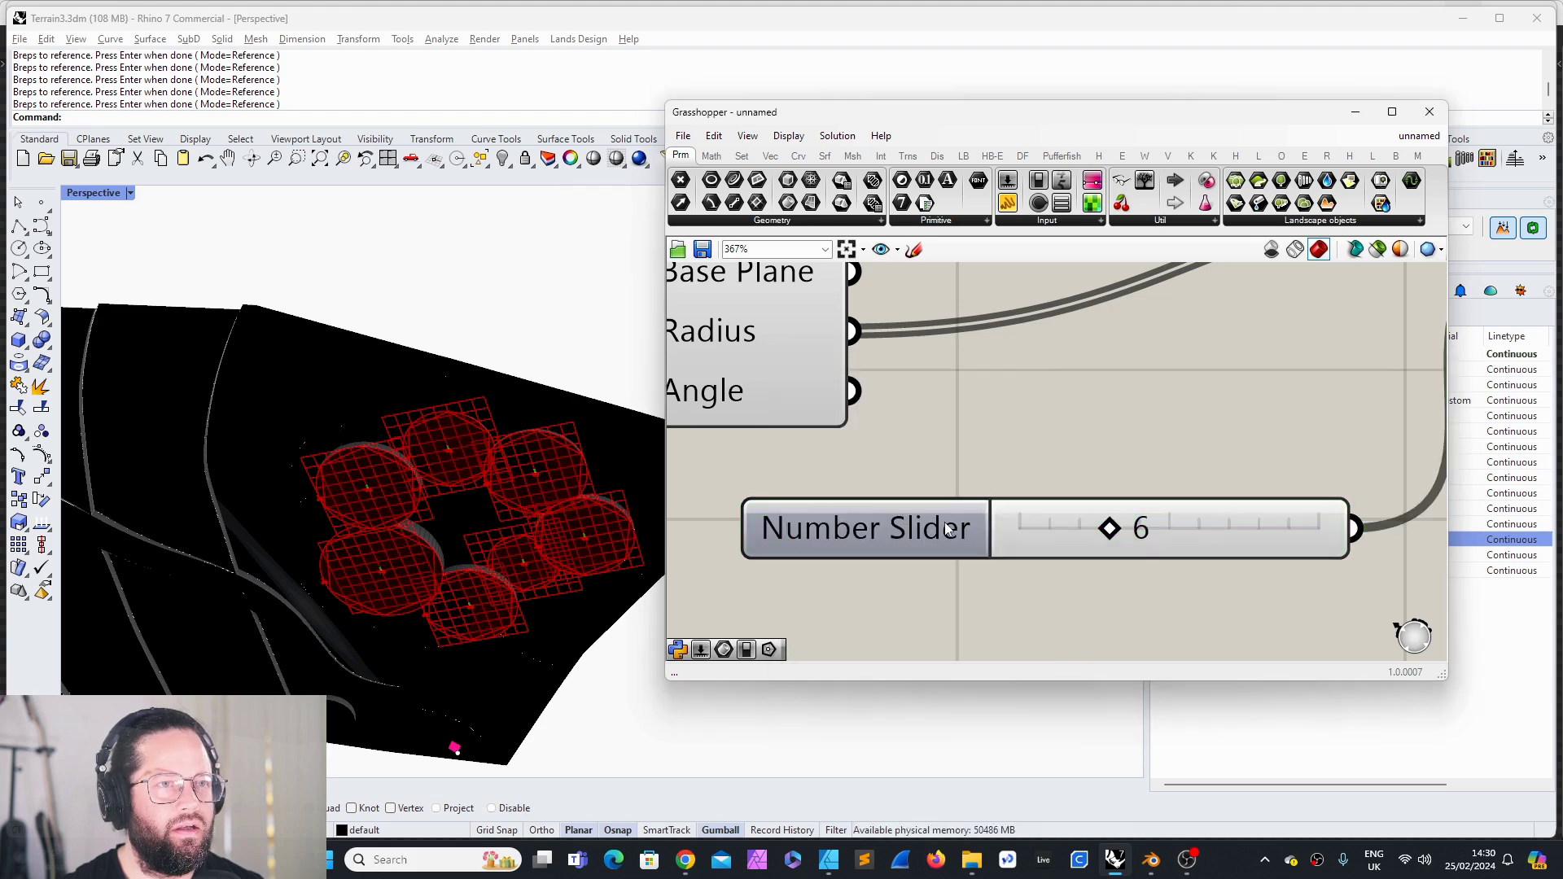
{"action": "double_click", "coordinate": [947, 527]}
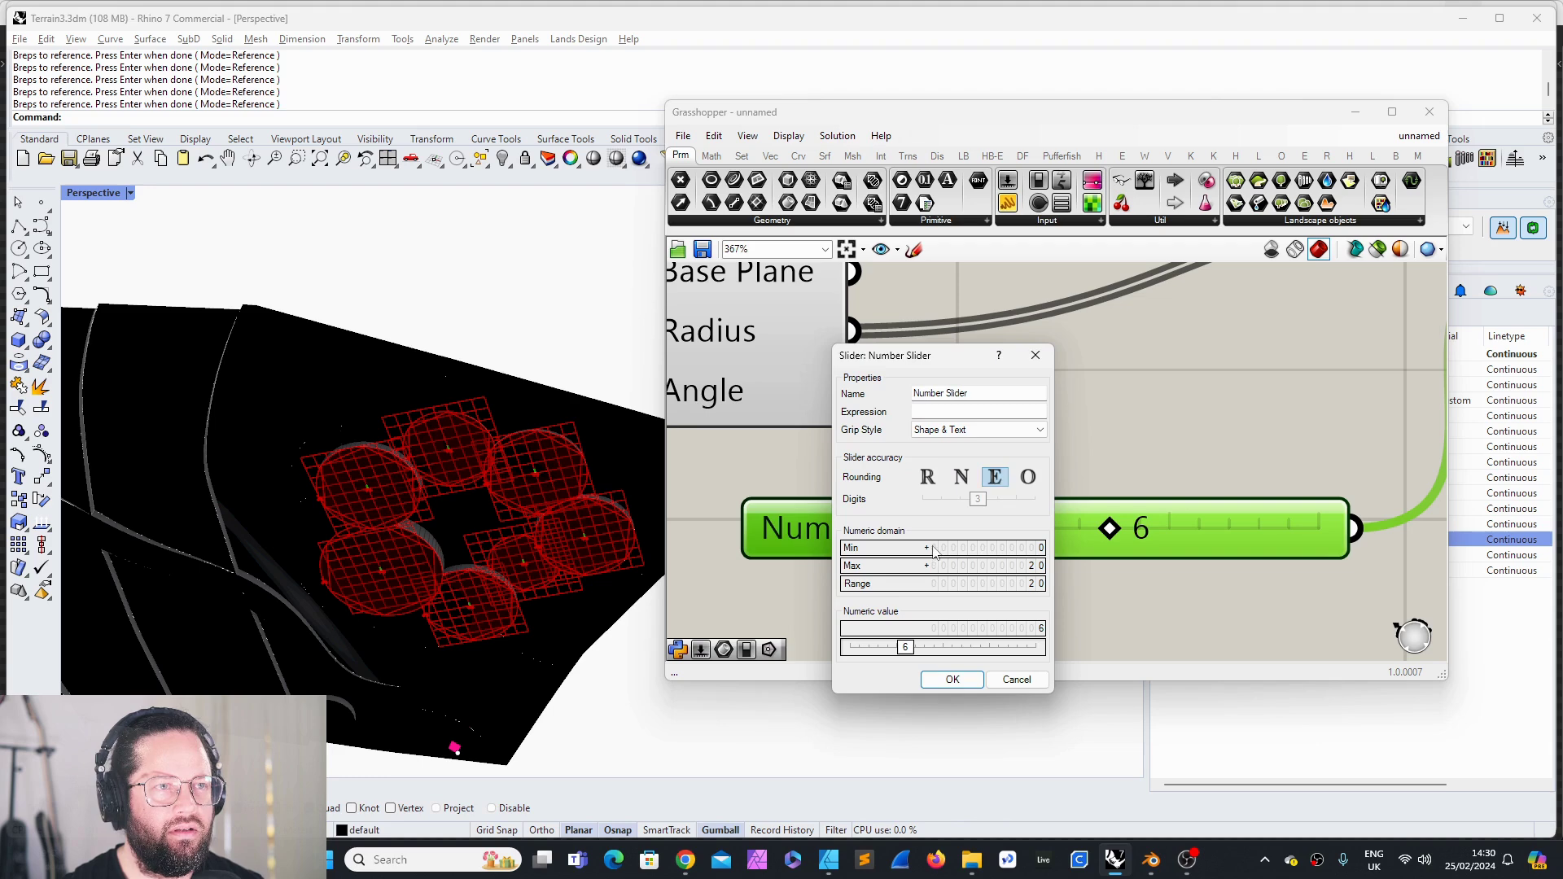
{"action": "double_click", "coordinate": [933, 549]}
{"action": "type", "text": "20"}
{"action": "key", "text": "Return"}
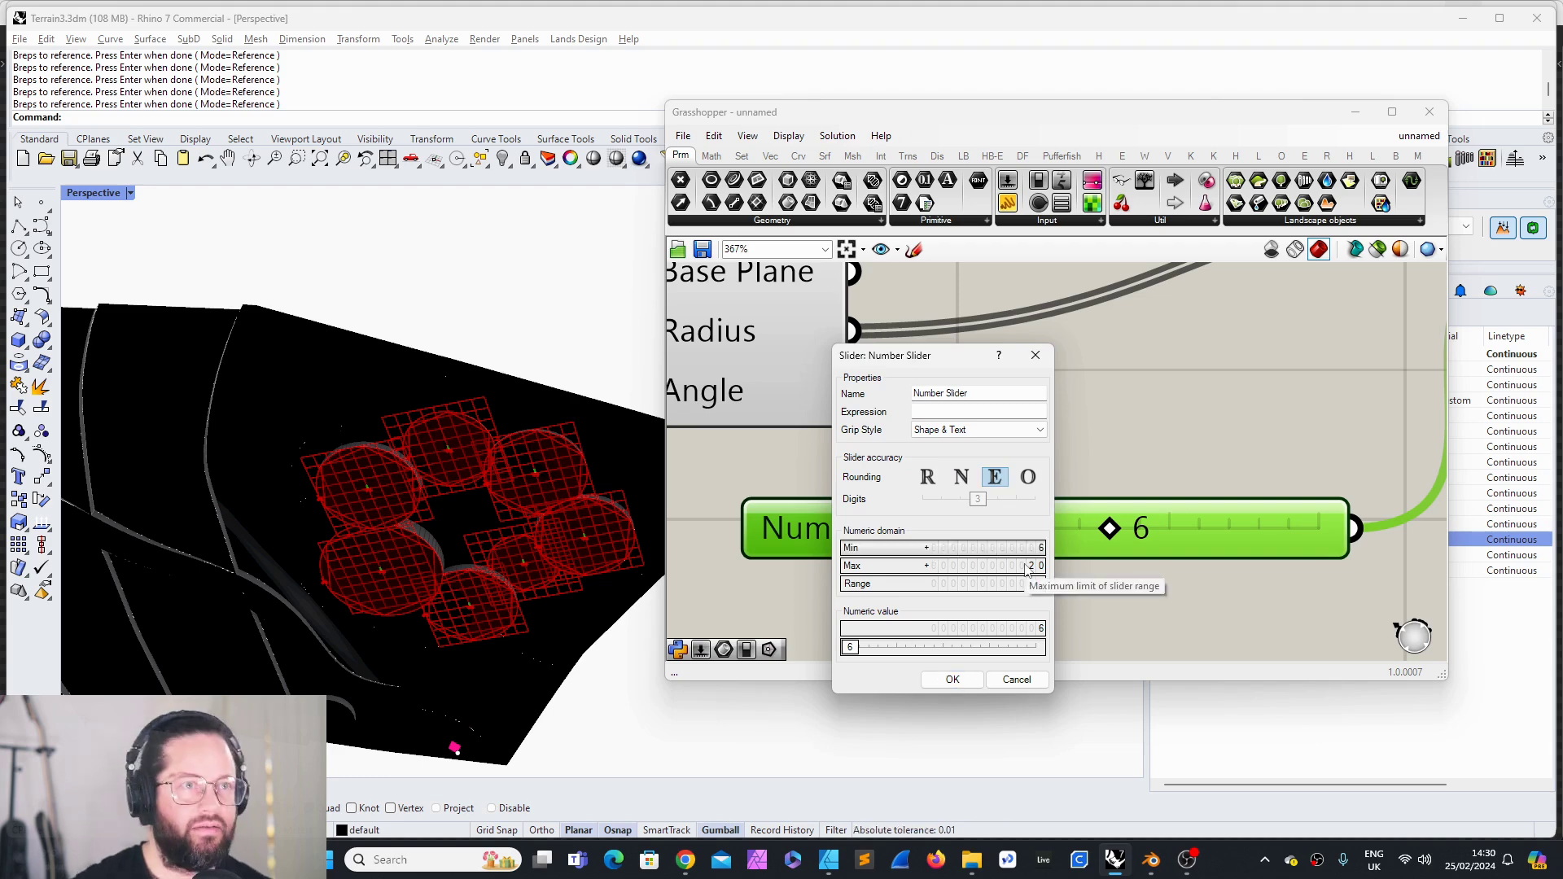
{"action": "key", "text": "Return"}
Step: Select the seven cylindrical volumes in the Rhino viewport and hide them
{"action": "left_click", "coordinate": [564, 505]}
{"action": "left_click", "coordinate": [460, 468]}
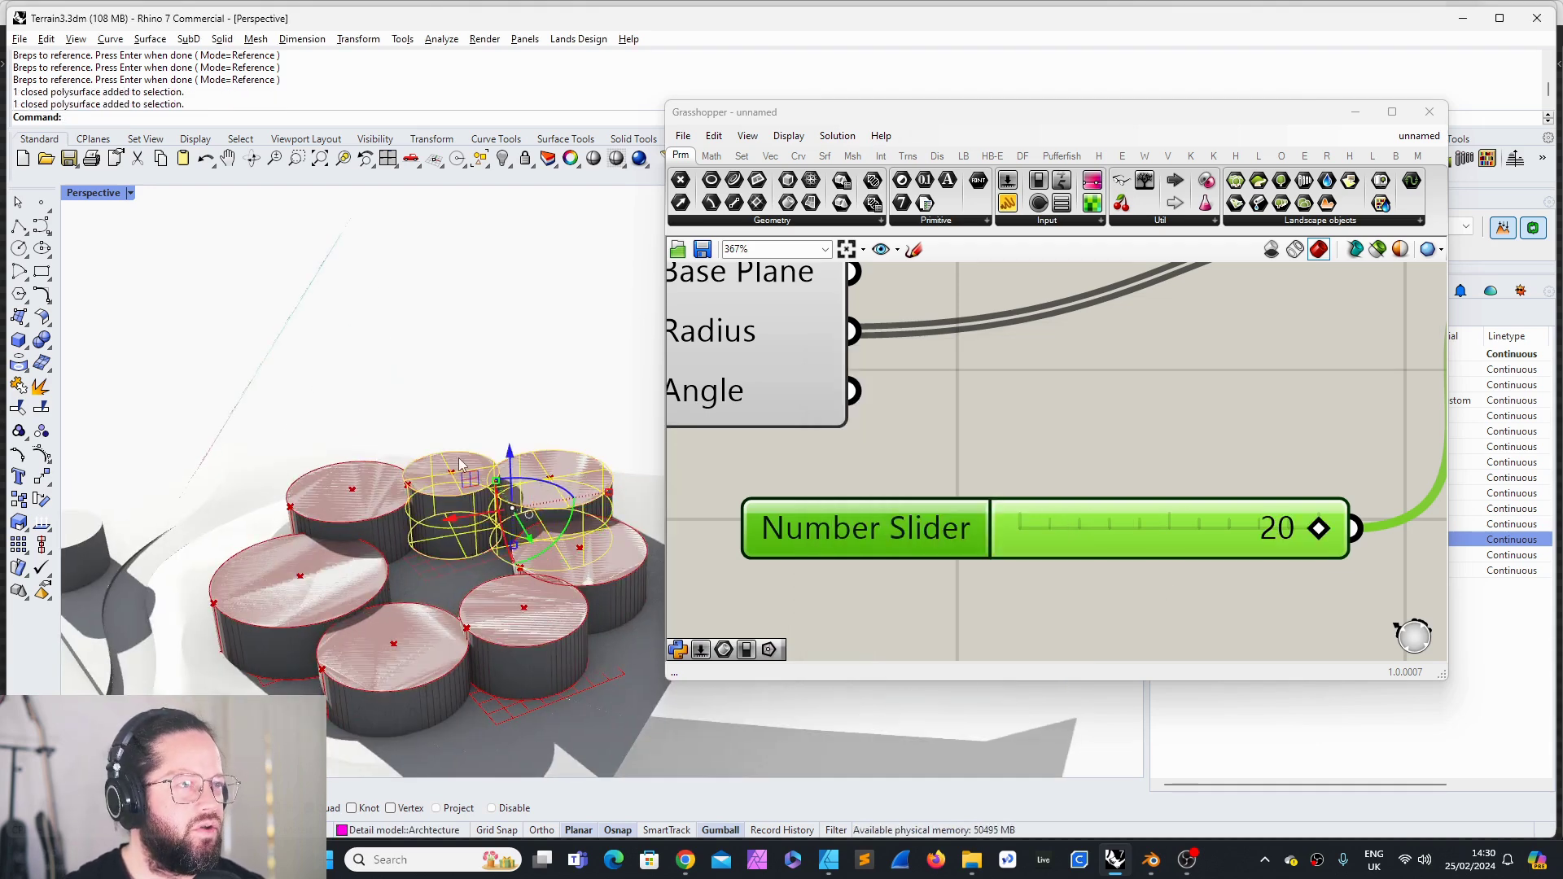
{"action": "left_click", "coordinate": [357, 492]}
{"action": "left_click", "coordinate": [318, 607]}
{"action": "left_click", "coordinate": [371, 649]}
{"action": "left_click", "coordinate": [382, 676]}
{"action": "left_click", "coordinate": [525, 631]}
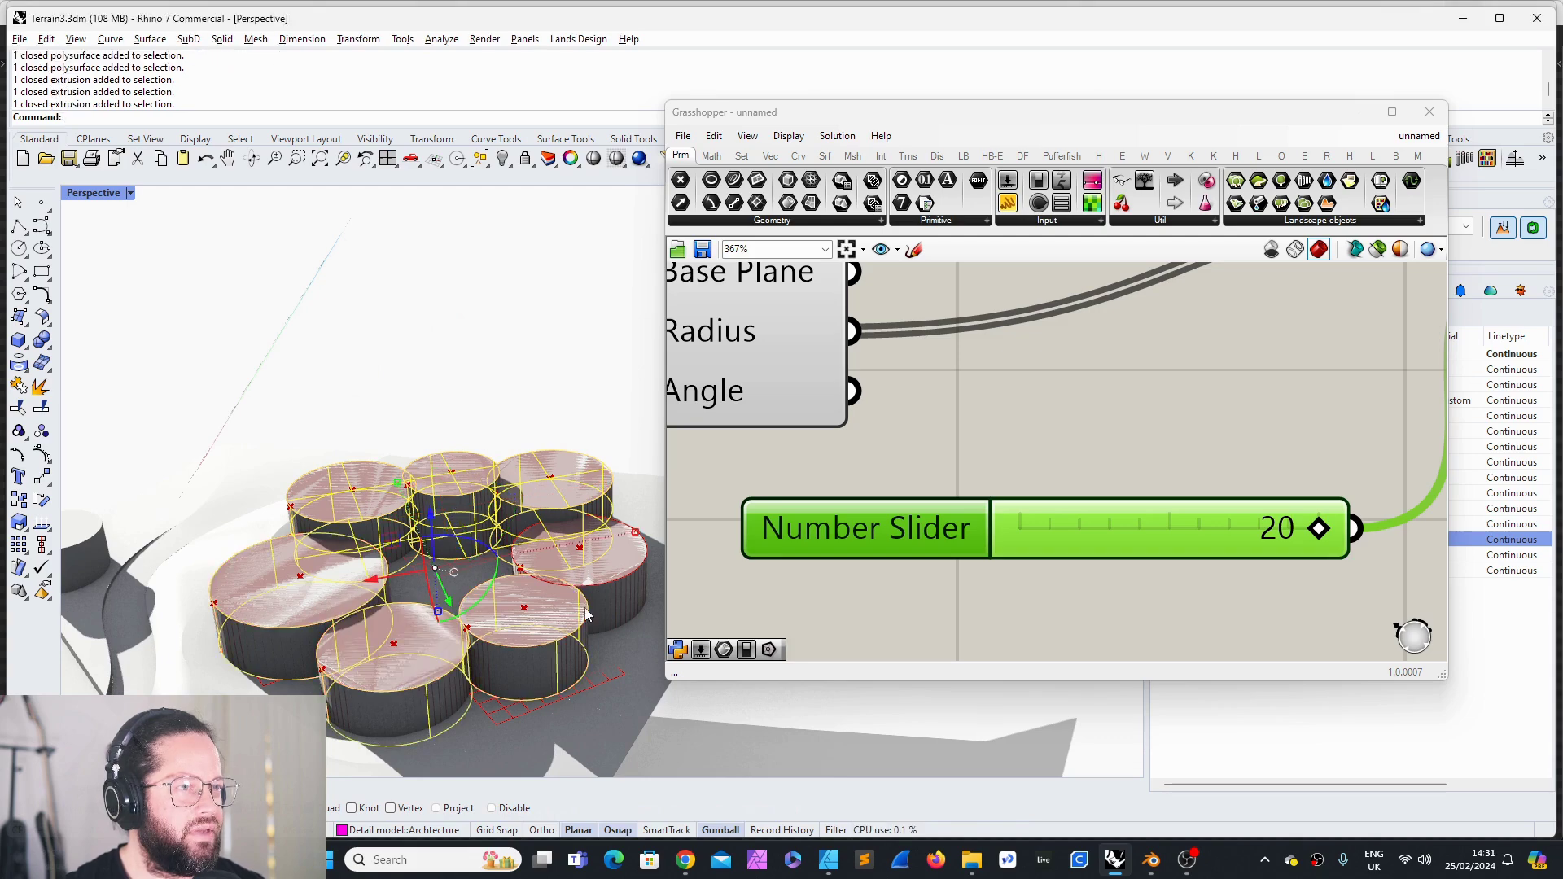
{"action": "left_click", "coordinate": [604, 580]}
{"action": "left_click", "coordinate": [502, 159]}
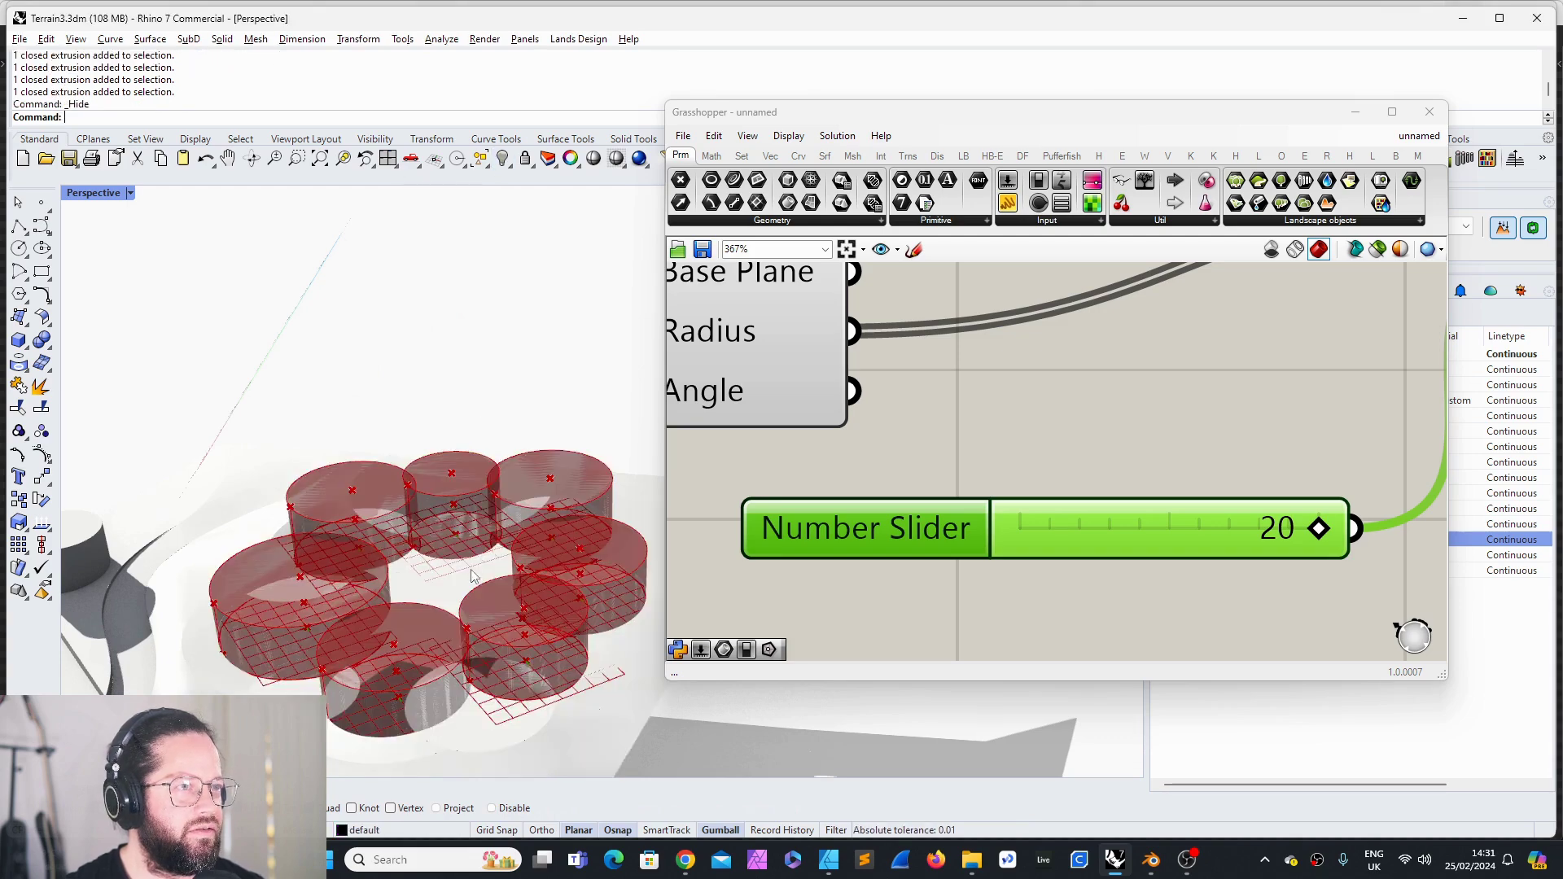
Step: Set the Segments slider to 10 and check the resulting polygons around the cylinder bases
{"action": "scroll", "coordinate": [366, 529], "scroll_direction": "up", "scroll_amount": 5}
{"action": "scroll", "coordinate": [1124, 532], "scroll_direction": "down", "scroll_amount": 8}
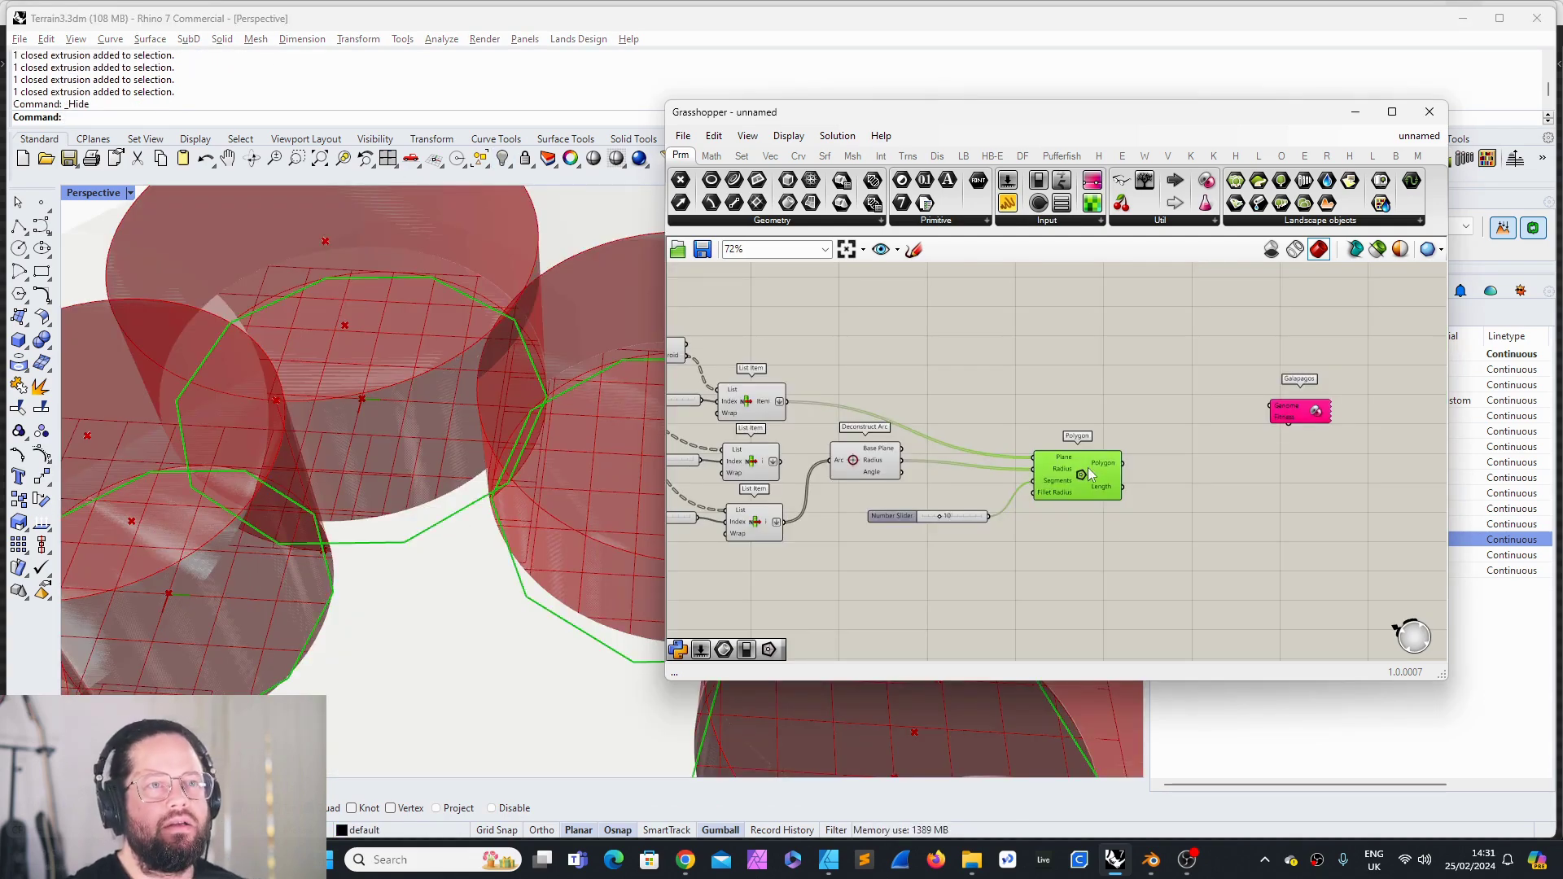
{"action": "left_click", "coordinate": [1128, 538]}
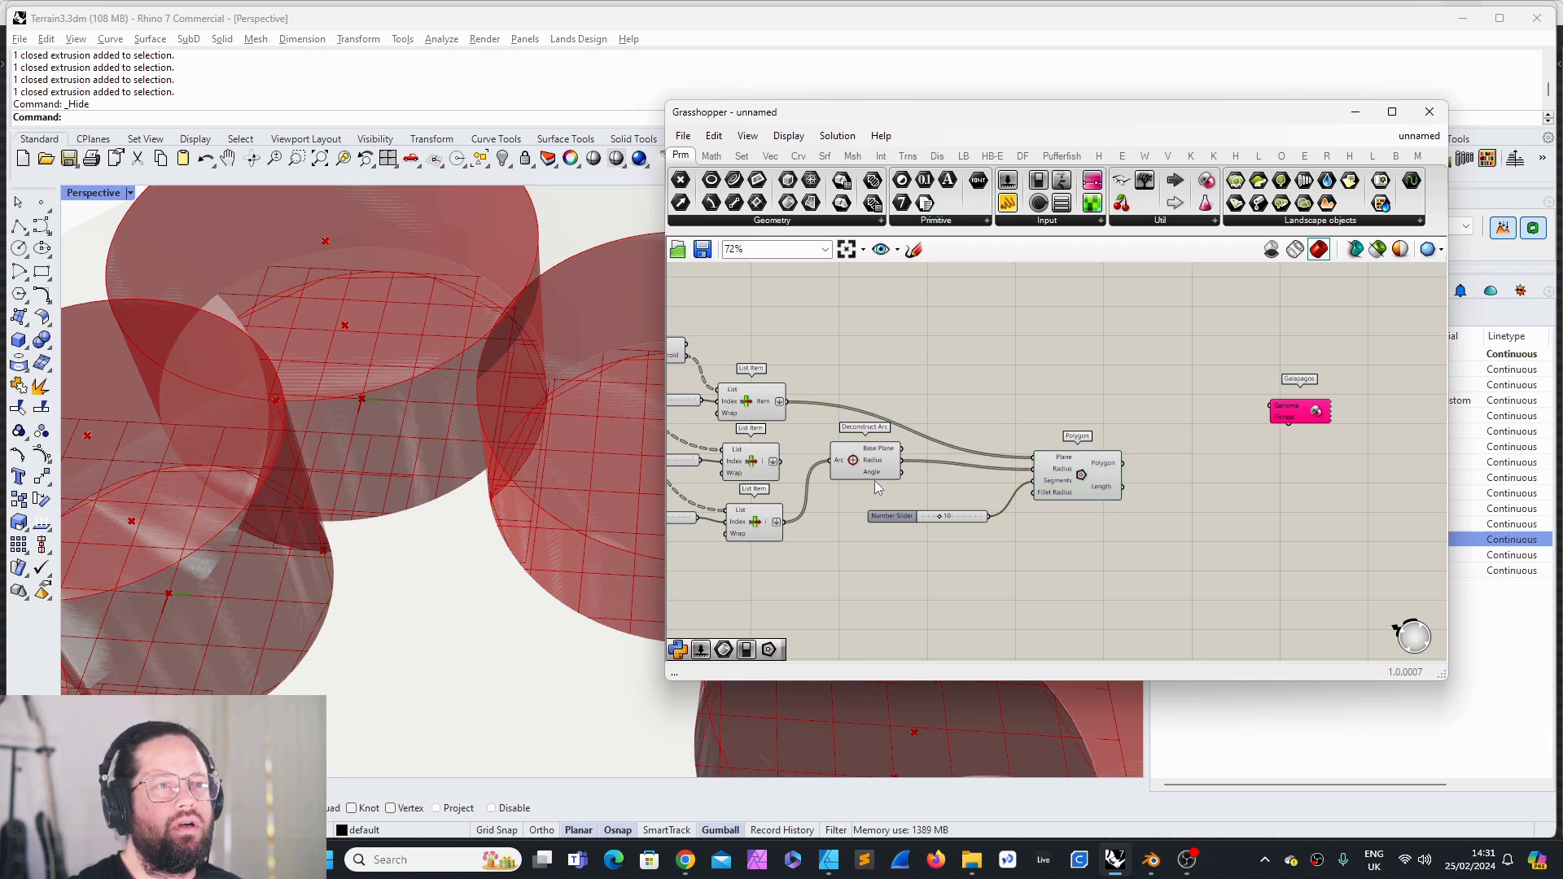
Step: Add a Boundary Surfaces component and connect Polygon's Polygon output to its Edges input, checking the result in the viewport
{"action": "left_click", "coordinate": [773, 221]}
{"action": "double_click", "coordinate": [1028, 340]}
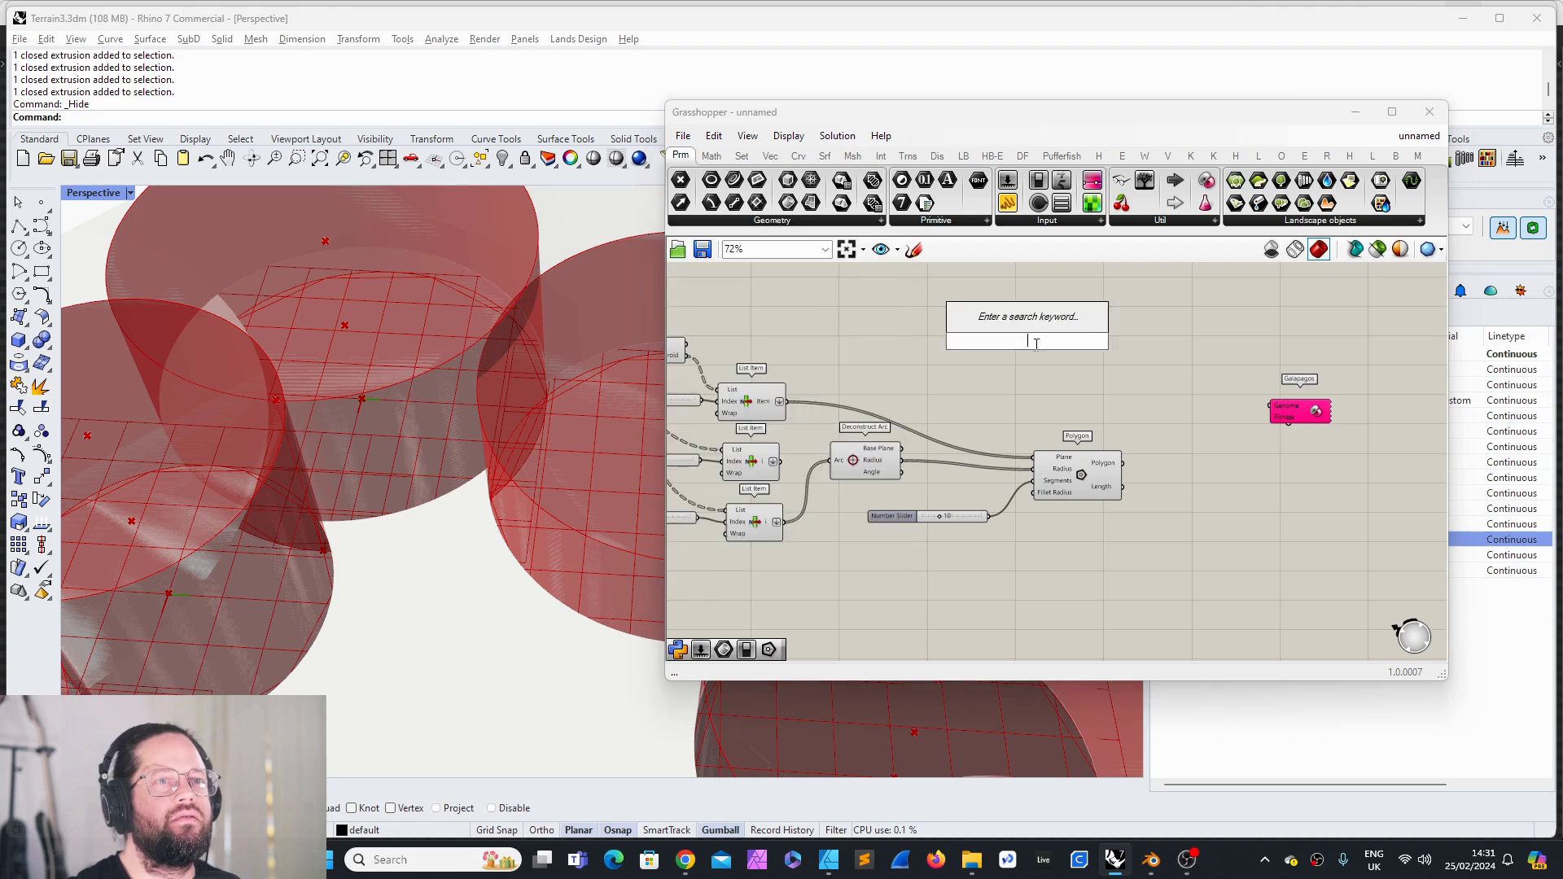
{"action": "left_click", "coordinate": [825, 157]}
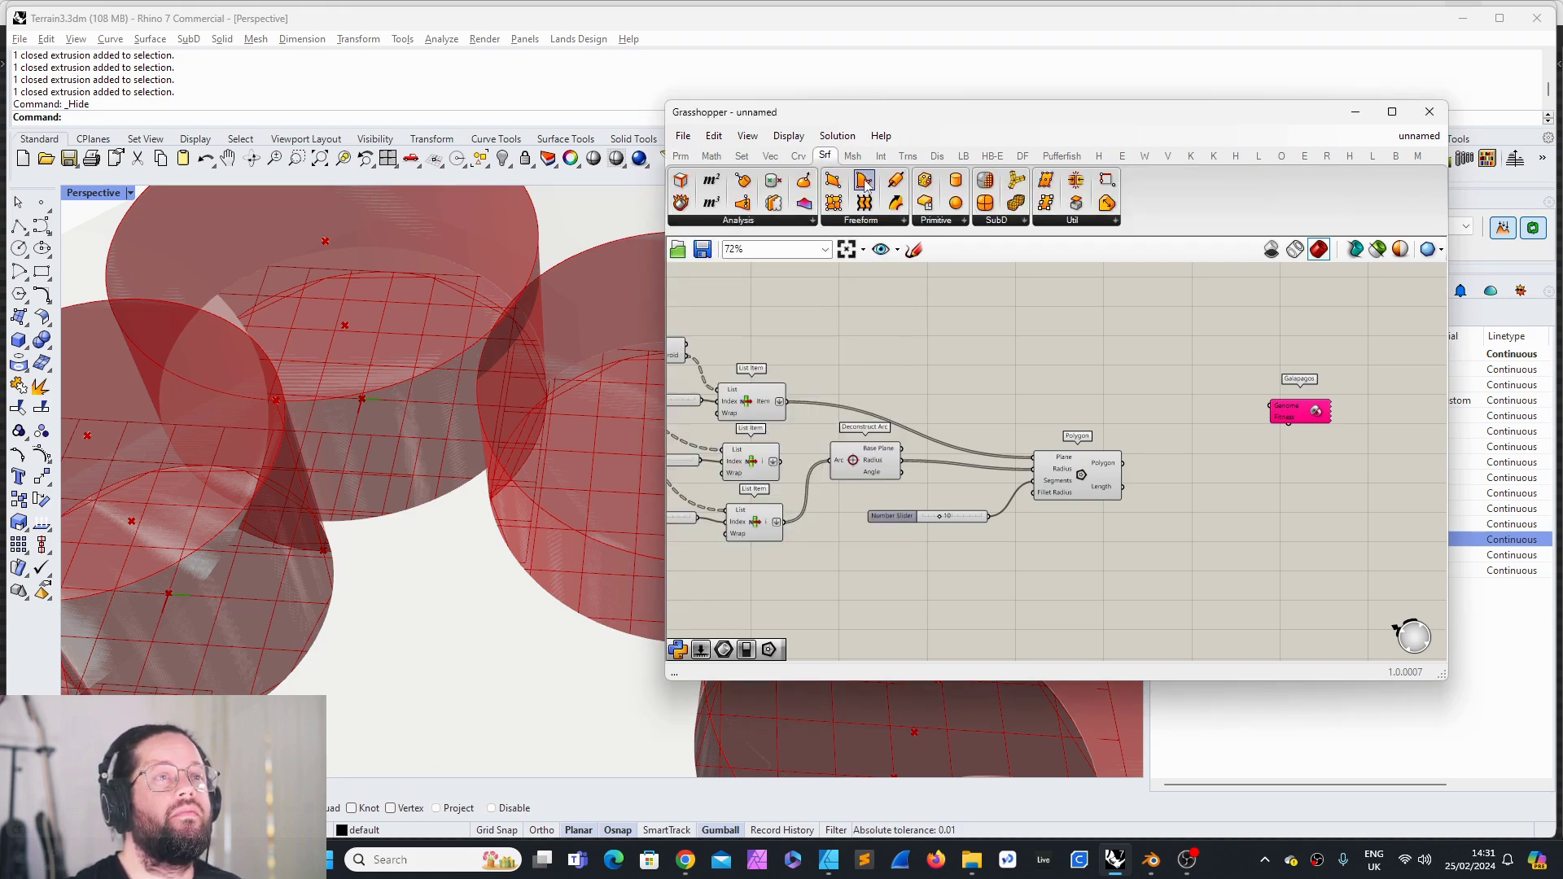
{"action": "left_click", "coordinate": [749, 222]}
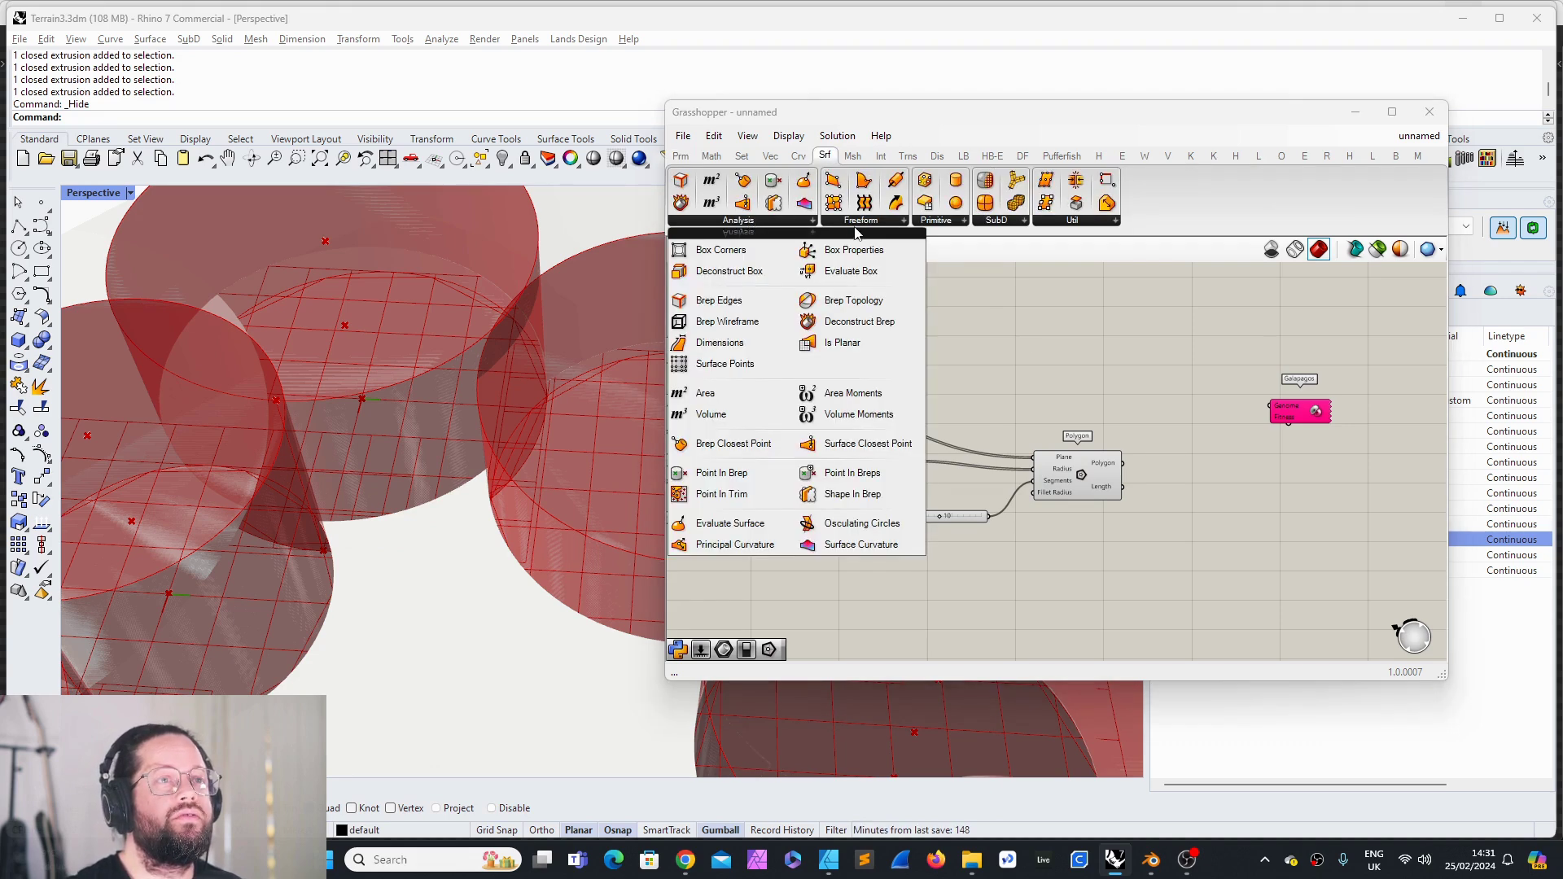
{"action": "left_click", "coordinate": [859, 220]}
{"action": "left_click_drag", "start_coordinate": [886, 282], "coordinate": [1184, 494]}
{"action": "scroll", "coordinate": [1159, 489], "scroll_direction": "up", "scroll_amount": 2}
{"action": "left_click_drag", "start_coordinate": [1108, 453], "coordinate": [1169, 502]}
{"action": "left_click", "coordinate": [1180, 500]}
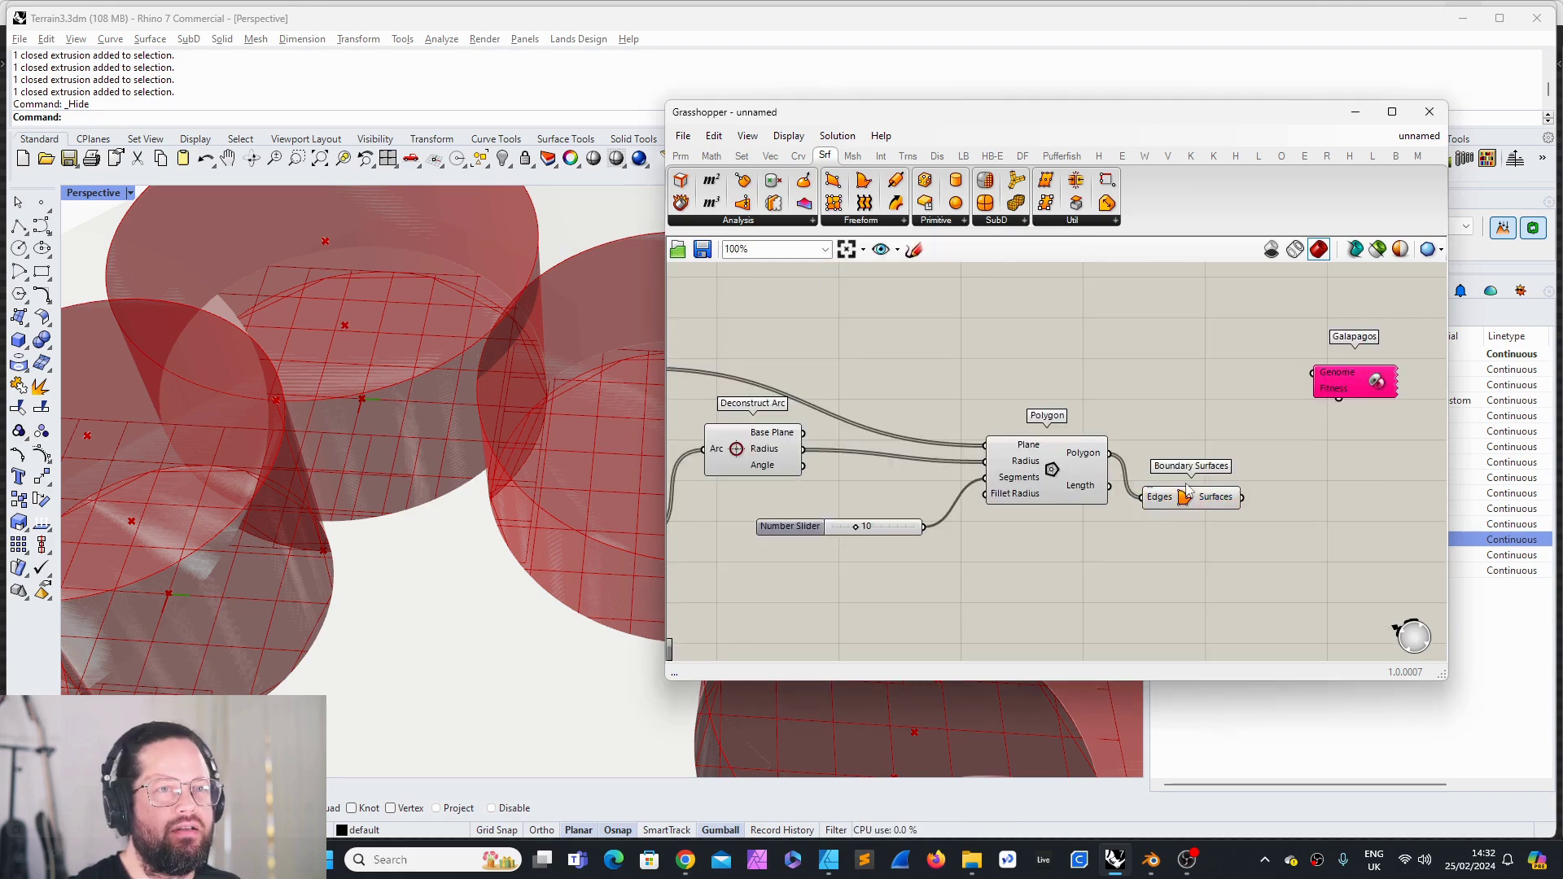
{"action": "scroll", "coordinate": [498, 443], "scroll_direction": "down", "scroll_amount": 6}
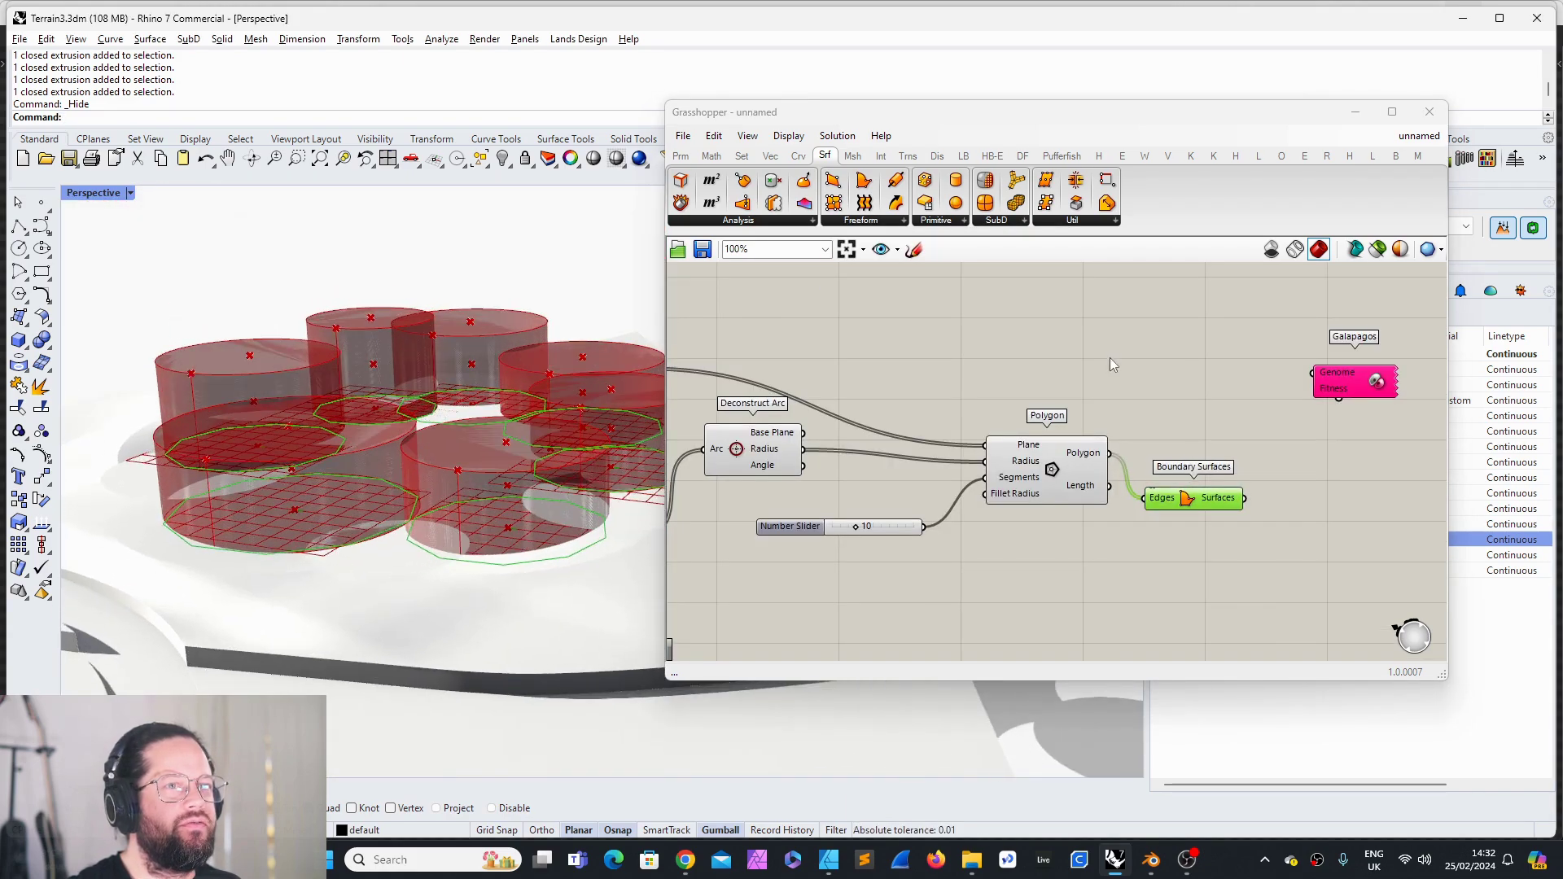
Step: Turn off the preview of the source Brep parameter and the Deconstruct Brep component
{"action": "scroll", "coordinate": [747, 374], "scroll_direction": "down", "scroll_amount": 3}
{"action": "scroll", "coordinate": [777, 414], "scroll_direction": "up", "scroll_amount": 4}
{"action": "left_click", "coordinate": [777, 413]}
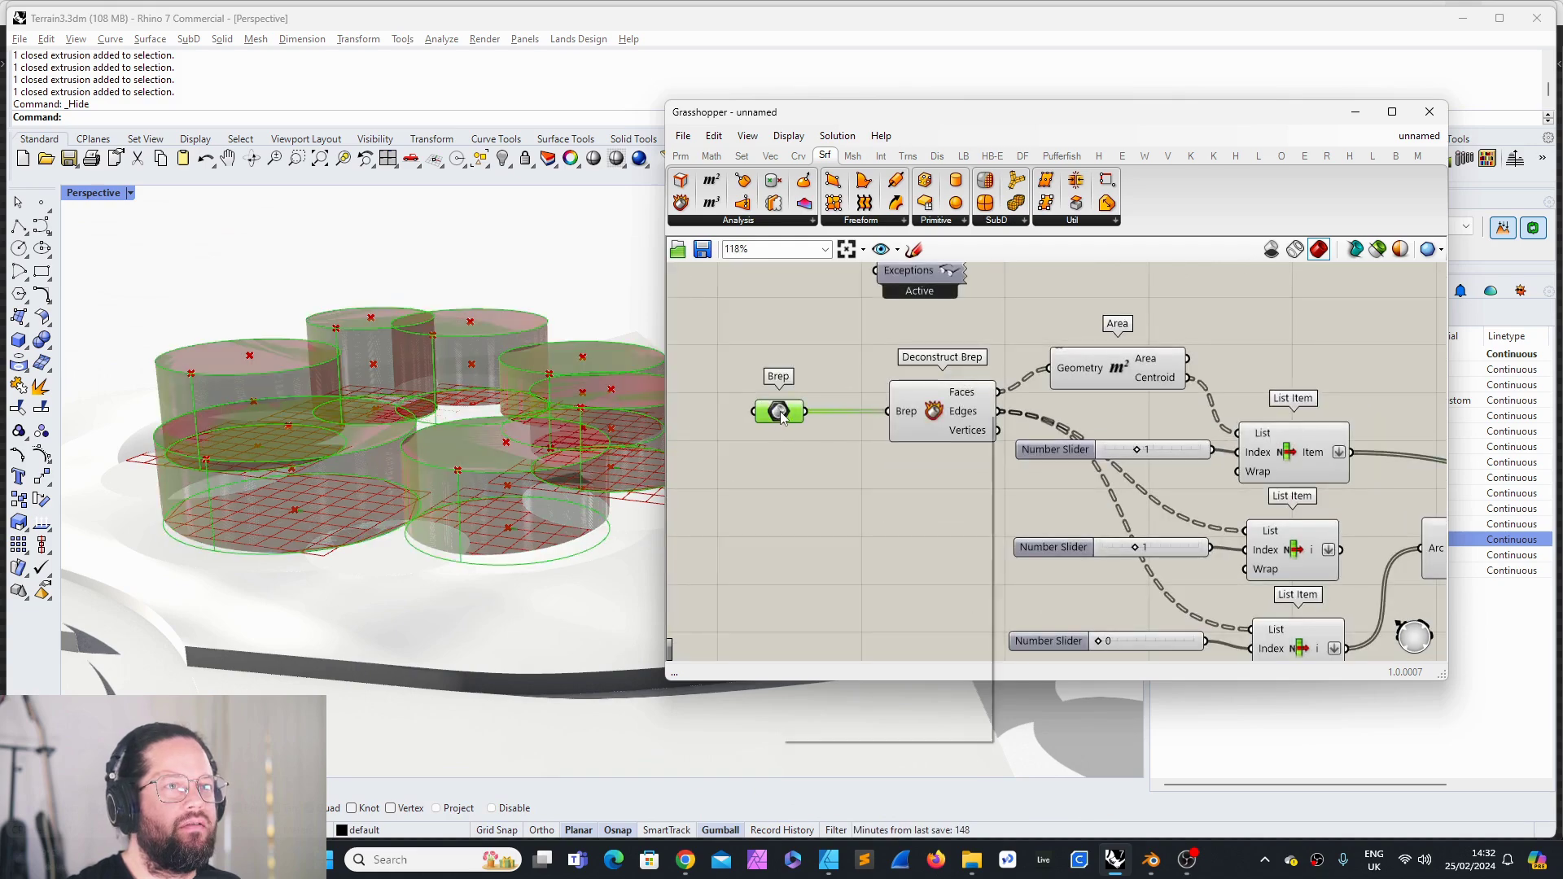
{"action": "right_click", "coordinate": [778, 413]}
{"action": "left_click", "coordinate": [802, 440]}
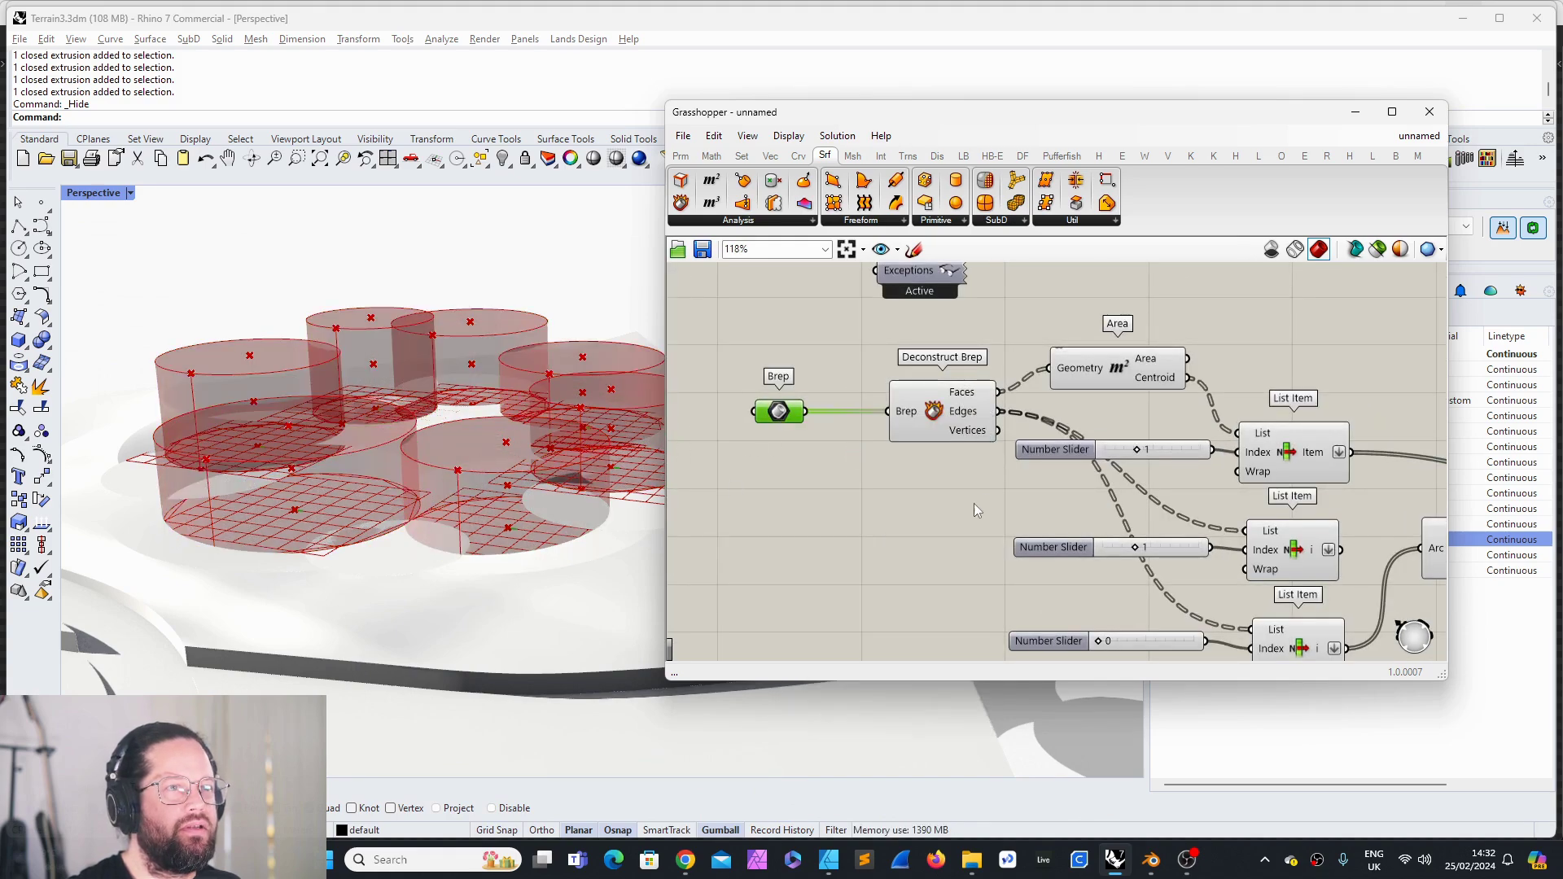
{"action": "left_click", "coordinate": [942, 412]}
{"action": "scroll", "coordinate": [916, 516], "scroll_direction": "down", "scroll_amount": 5}
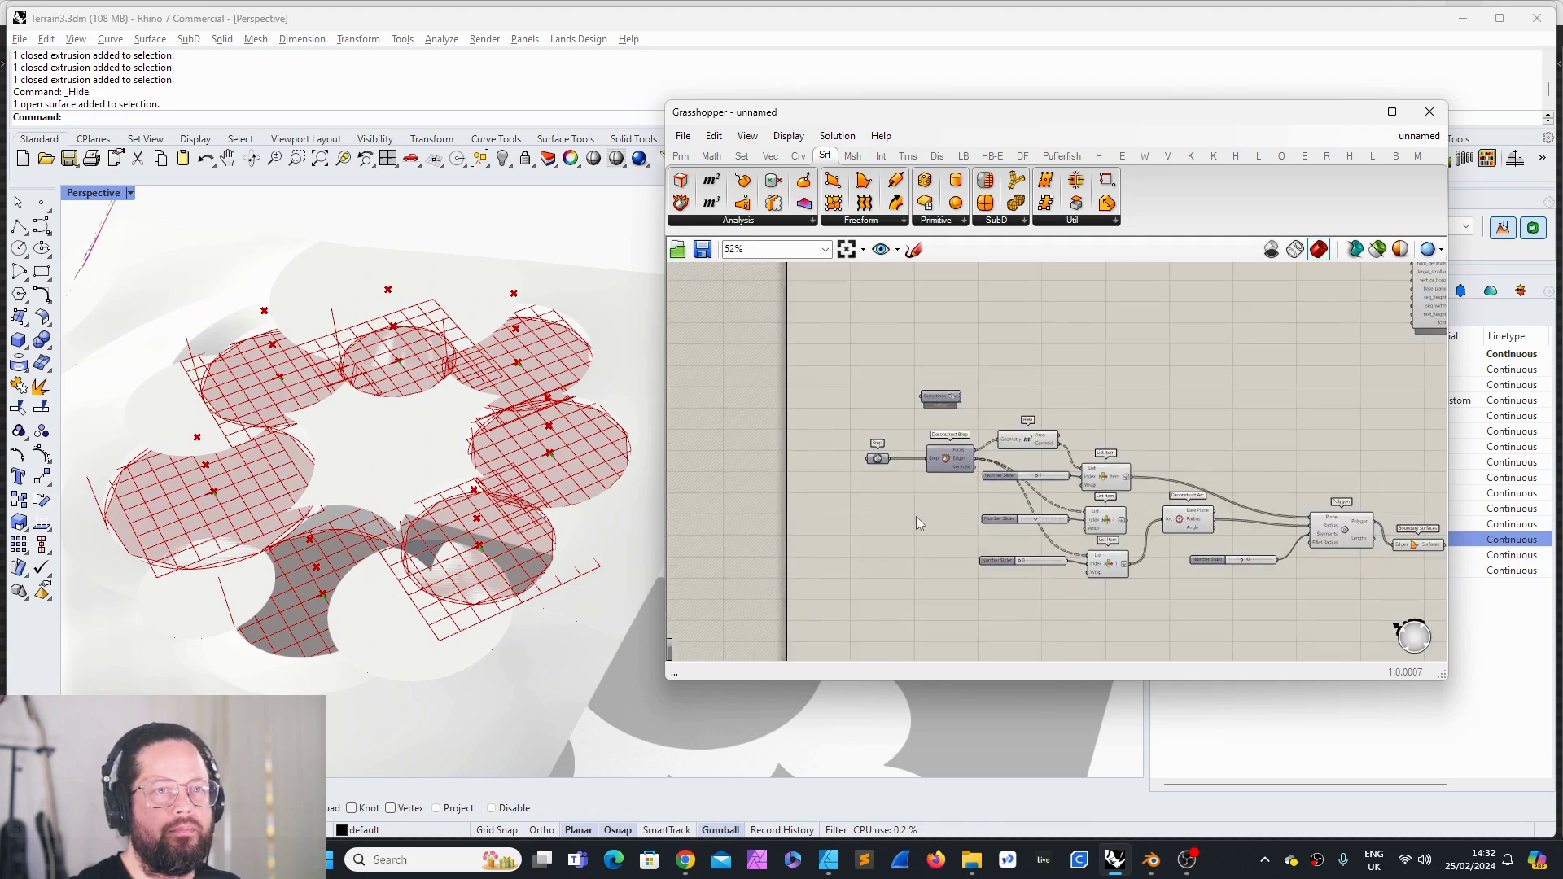
Step: Turn off the preview of the Area, List Item and Deconstruct Arc components
{"action": "scroll", "coordinate": [916, 516], "scroll_direction": "up", "scroll_amount": 6}
{"action": "right_click", "coordinate": [924, 375]}
{"action": "left_click", "coordinate": [940, 406]}
{"action": "right_click_drag", "start_coordinate": [924, 569], "coordinate": [733, 455]}
{"action": "scroll", "coordinate": [985, 495], "scroll_direction": "up", "scroll_amount": 1}
{"action": "right_click", "coordinate": [985, 495]}
{"action": "left_click", "coordinate": [968, 491]}
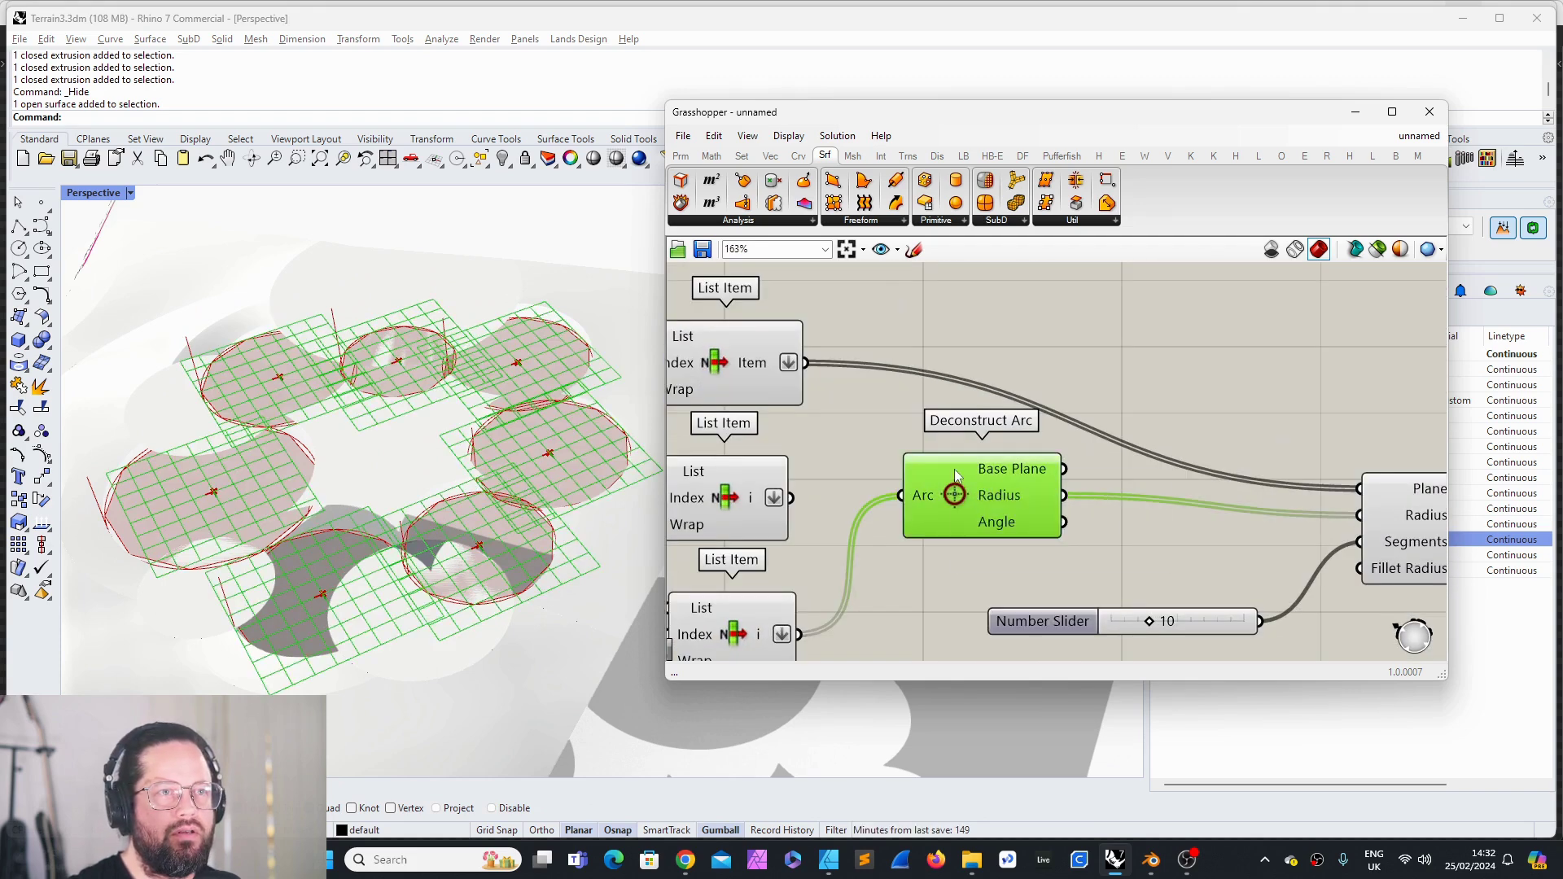
{"action": "right_click", "coordinate": [956, 472]}
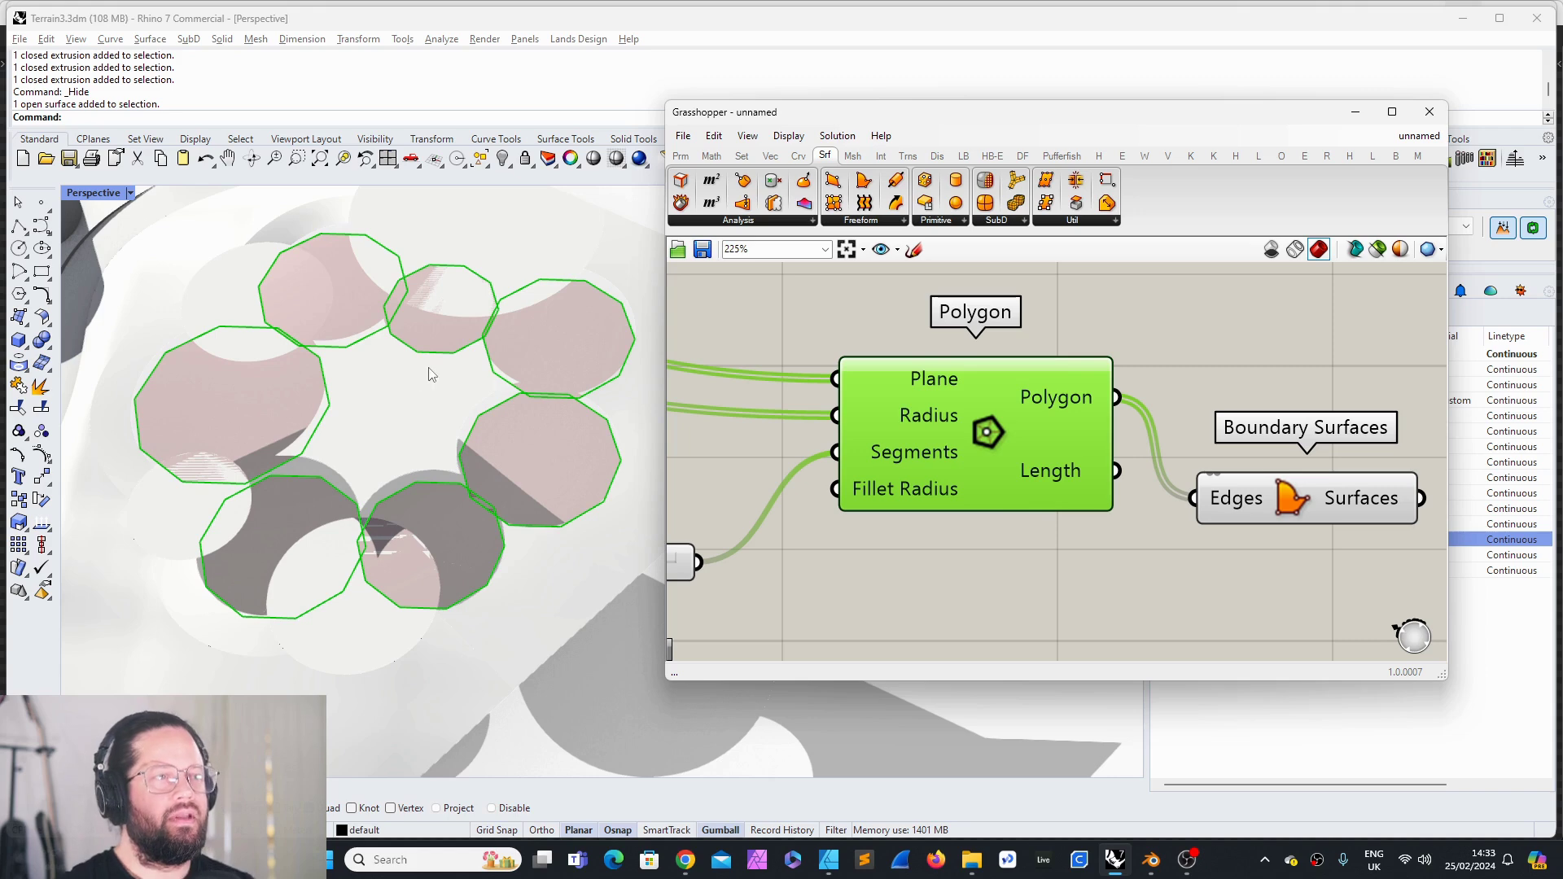
Step: Examine the polygon surfaces in the viewport and the component chain from Deconstruct Arc to Boundary Surfaces
{"action": "right_click_drag", "start_coordinate": [432, 375], "coordinate": [398, 423]}
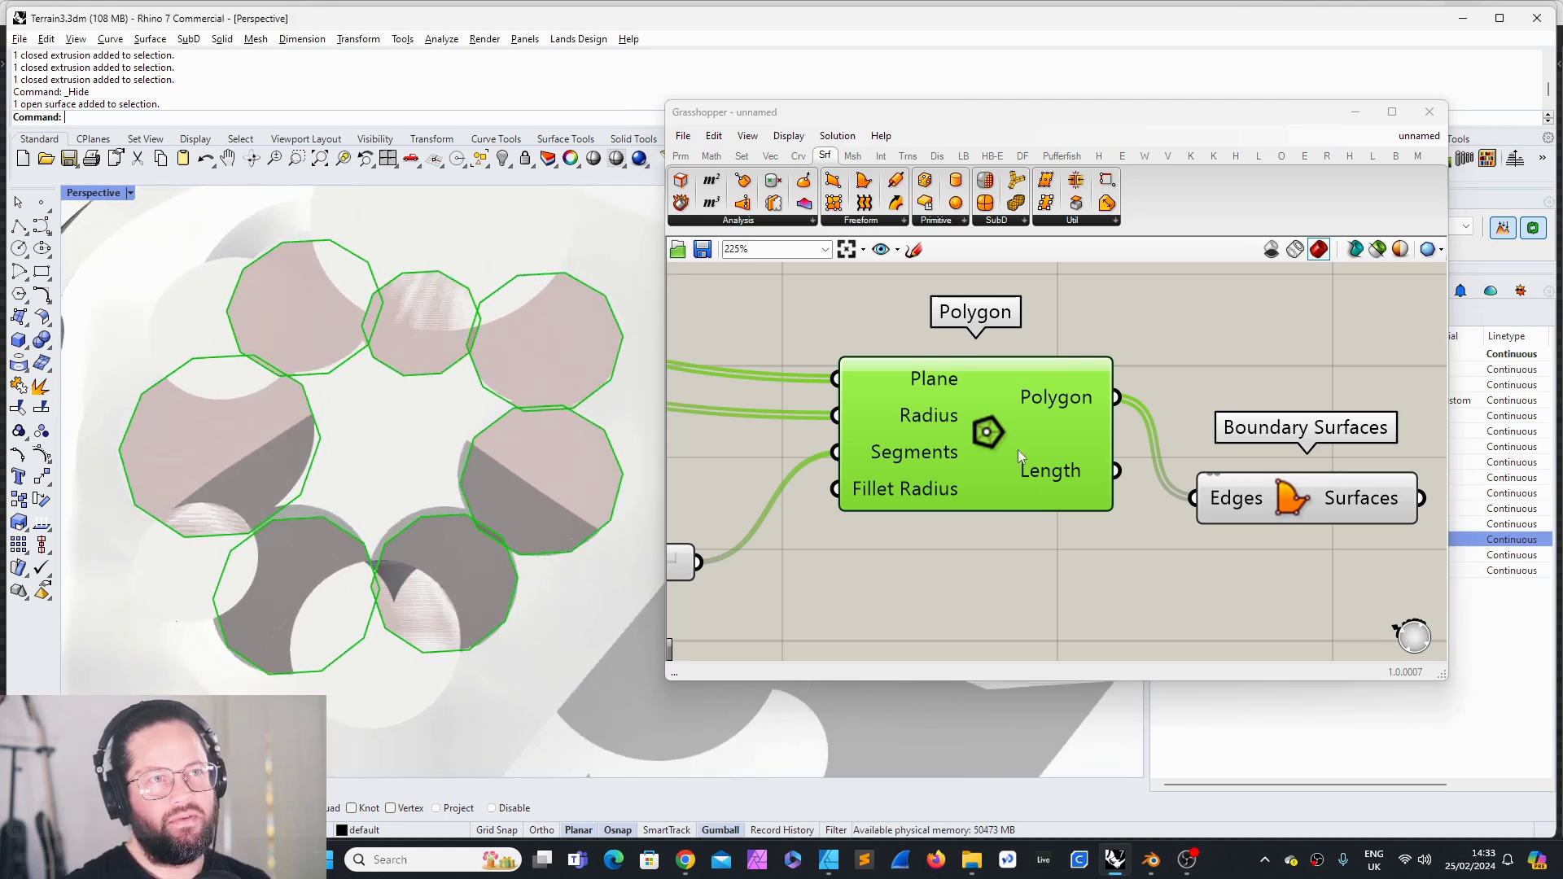
{"action": "right_click_drag", "start_coordinate": [643, 372], "coordinate": [574, 482]}
{"action": "scroll", "coordinate": [529, 411], "scroll_direction": "up", "scroll_amount": 5}
{"action": "scroll", "coordinate": [534, 404], "scroll_direction": "down", "scroll_amount": 5}
{"action": "left_click", "coordinate": [1253, 614]}
{"action": "scroll", "coordinate": [945, 488], "scroll_direction": "down", "scroll_amount": 5}
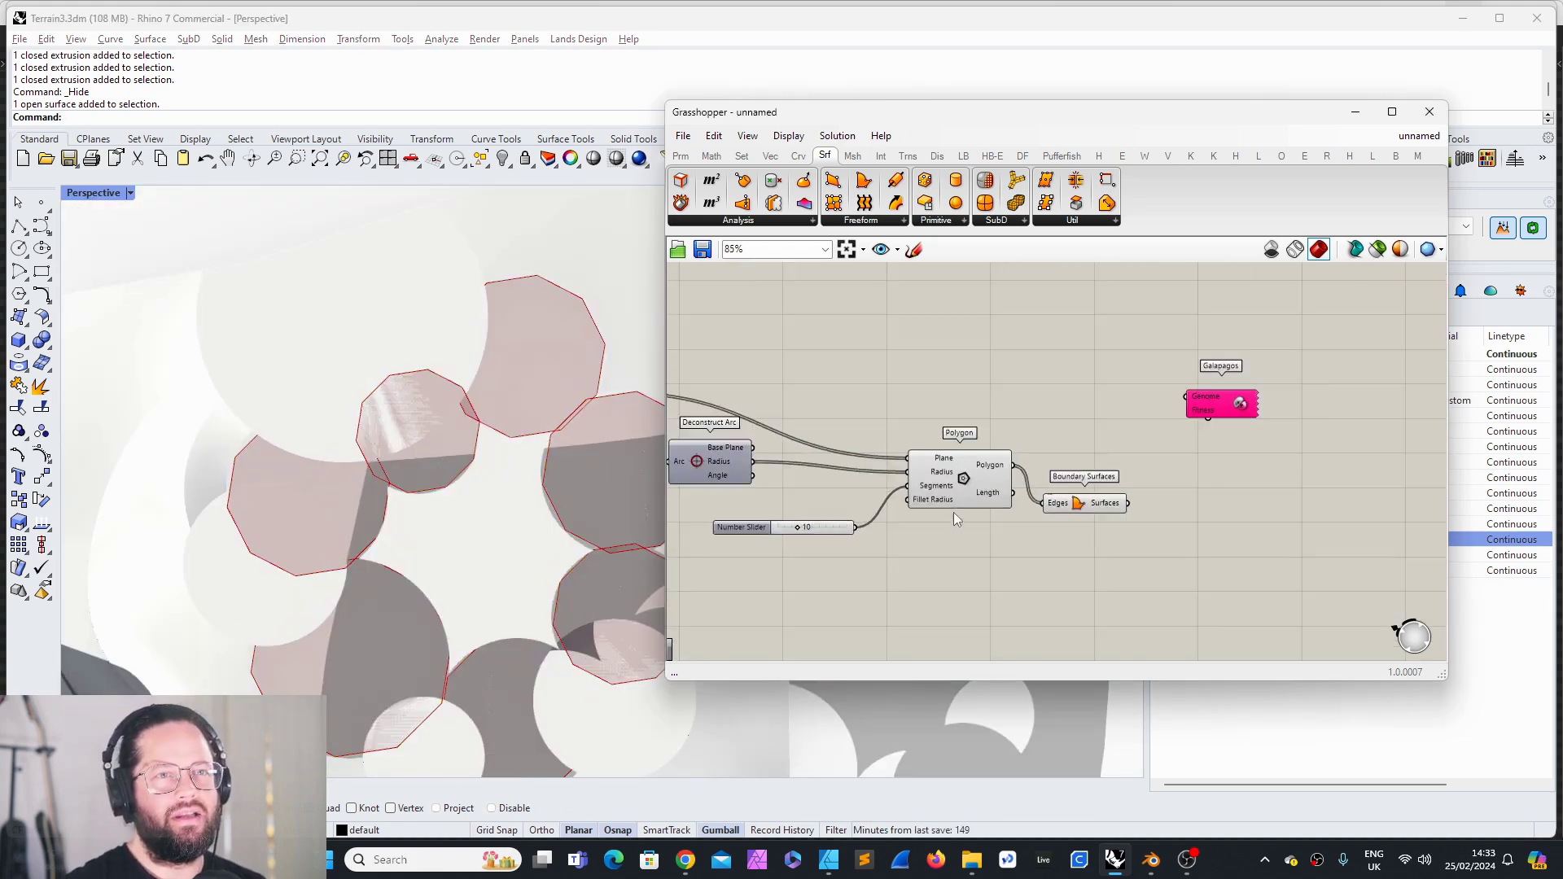
{"action": "scroll", "coordinate": [1050, 456], "scroll_direction": "up", "scroll_amount": 3}
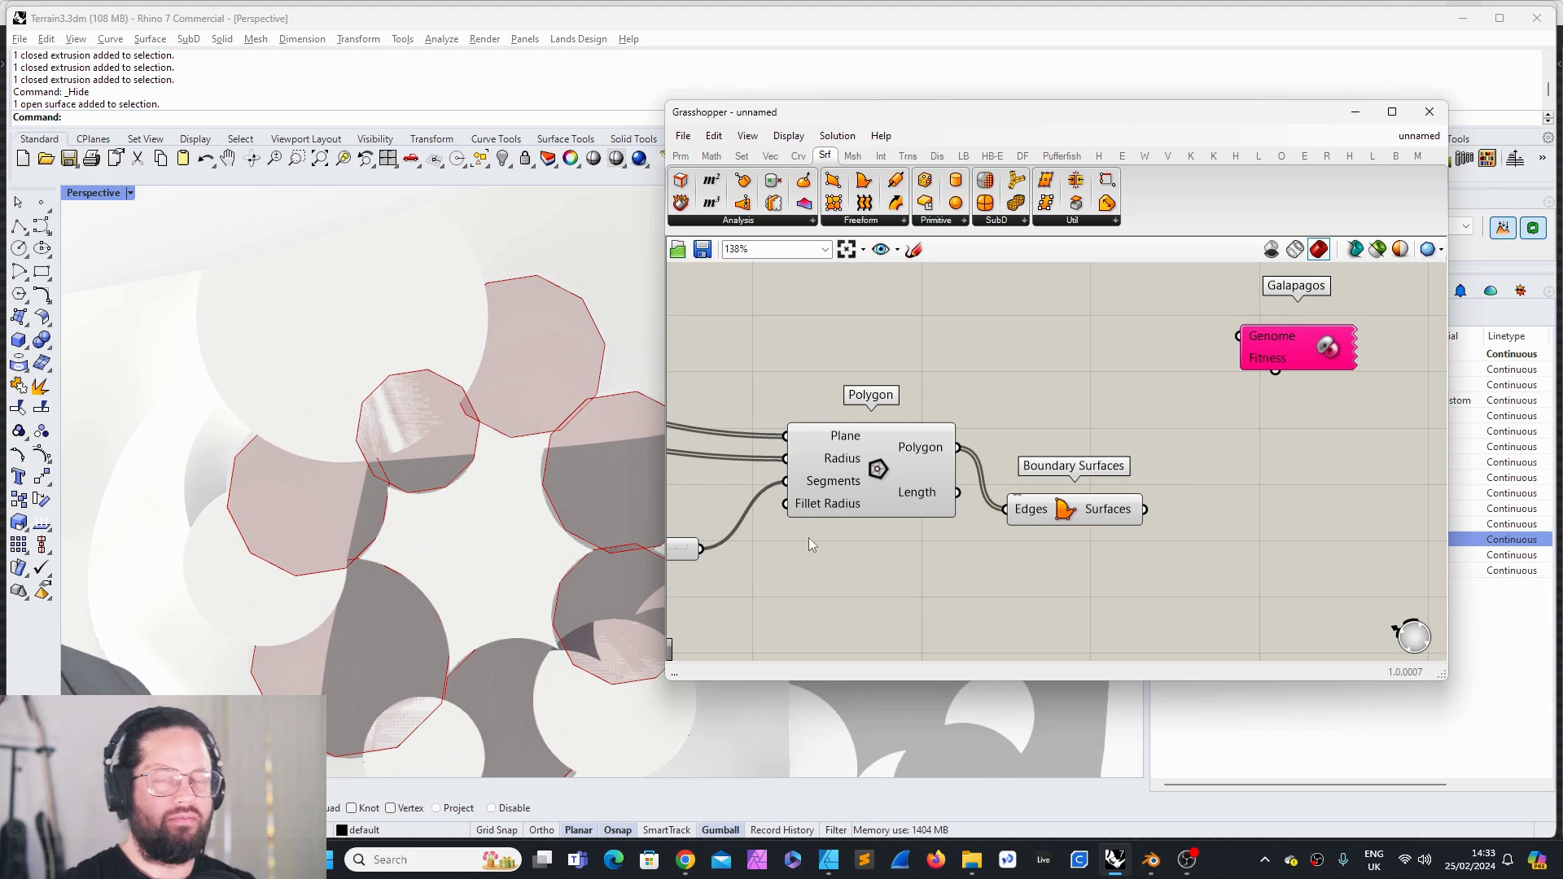
{"action": "scroll", "coordinate": [864, 461], "scroll_direction": "down", "scroll_amount": 2}
{"action": "scroll", "coordinate": [951, 526], "scroll_direction": "up", "scroll_amount": 2}
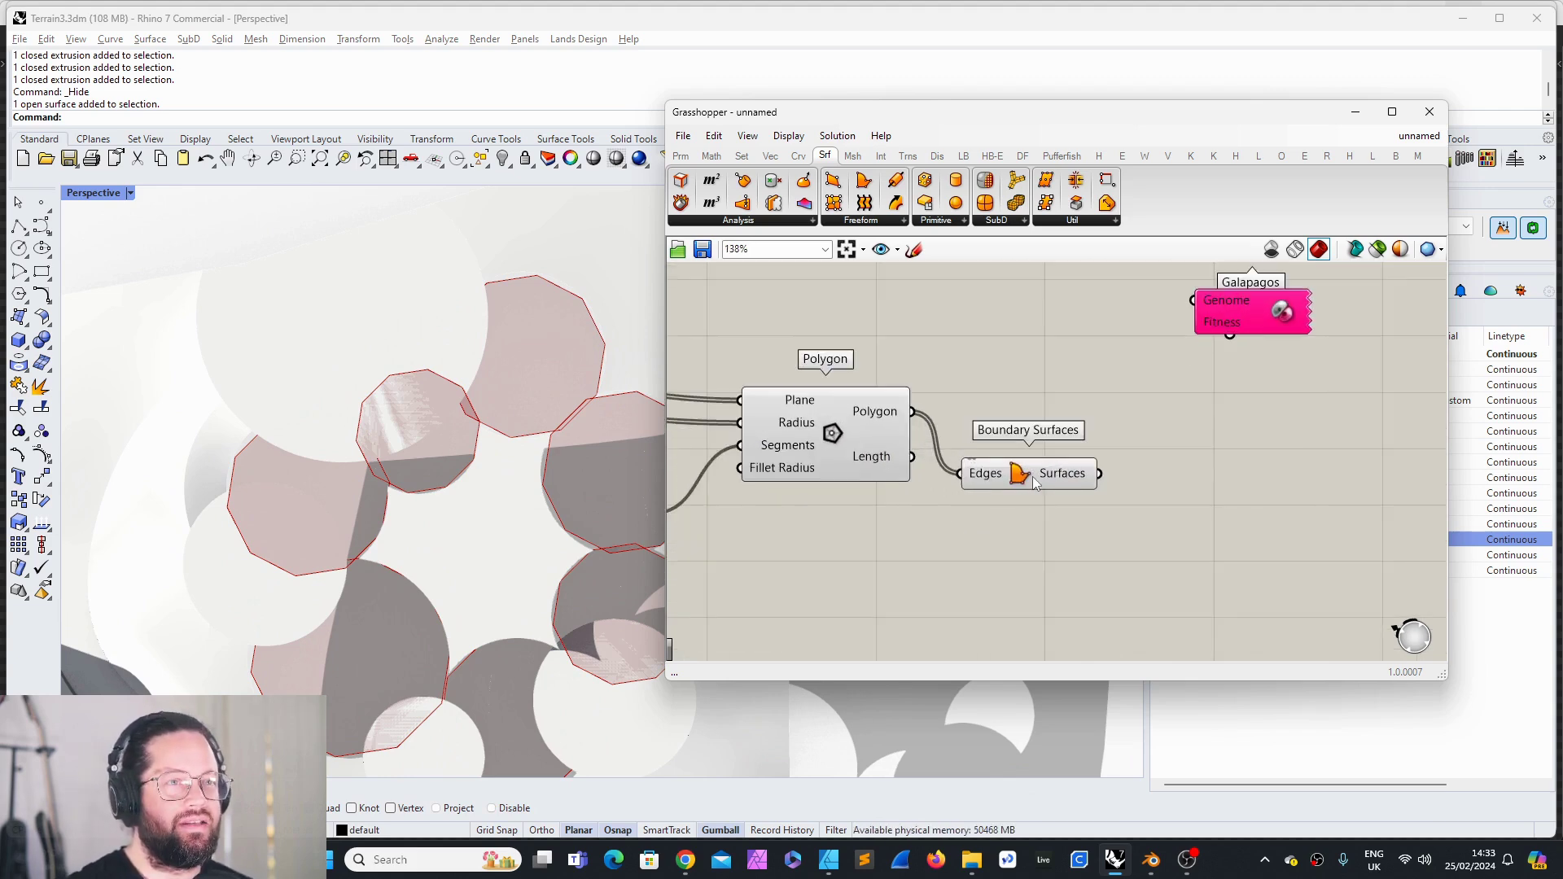
{"action": "scroll", "coordinate": [974, 469], "scroll_direction": "down", "scroll_amount": 3}
{"action": "scroll", "coordinate": [911, 526], "scroll_direction": "up", "scroll_amount": 2}
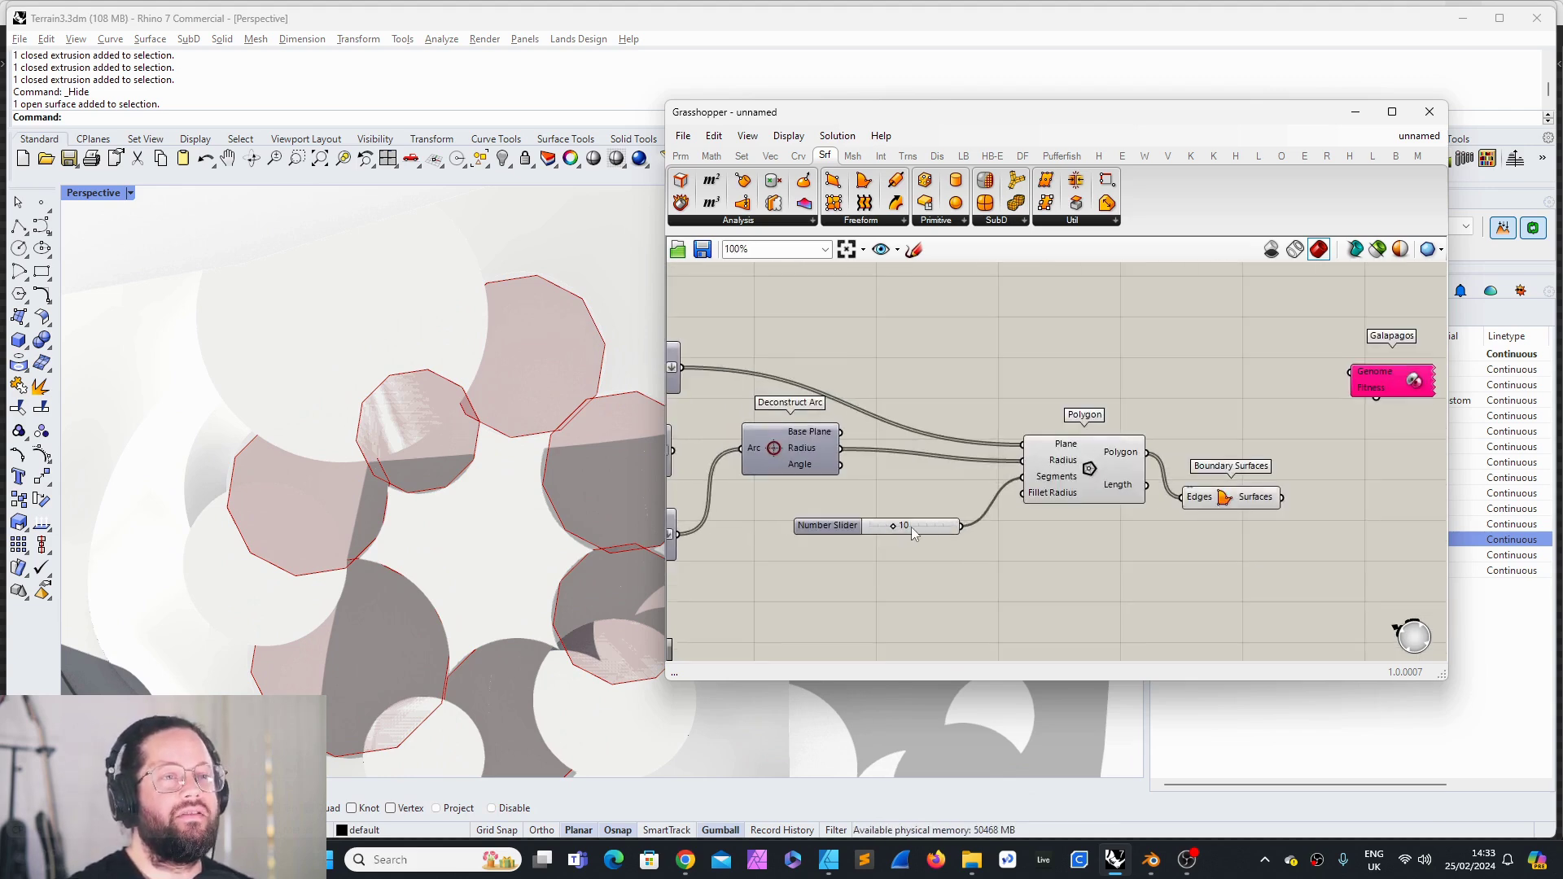
{"action": "scroll", "coordinate": [1180, 513], "scroll_direction": "down", "scroll_amount": 3}
{"action": "scroll", "coordinate": [1154, 505], "scroll_direction": "up", "scroll_amount": 2}
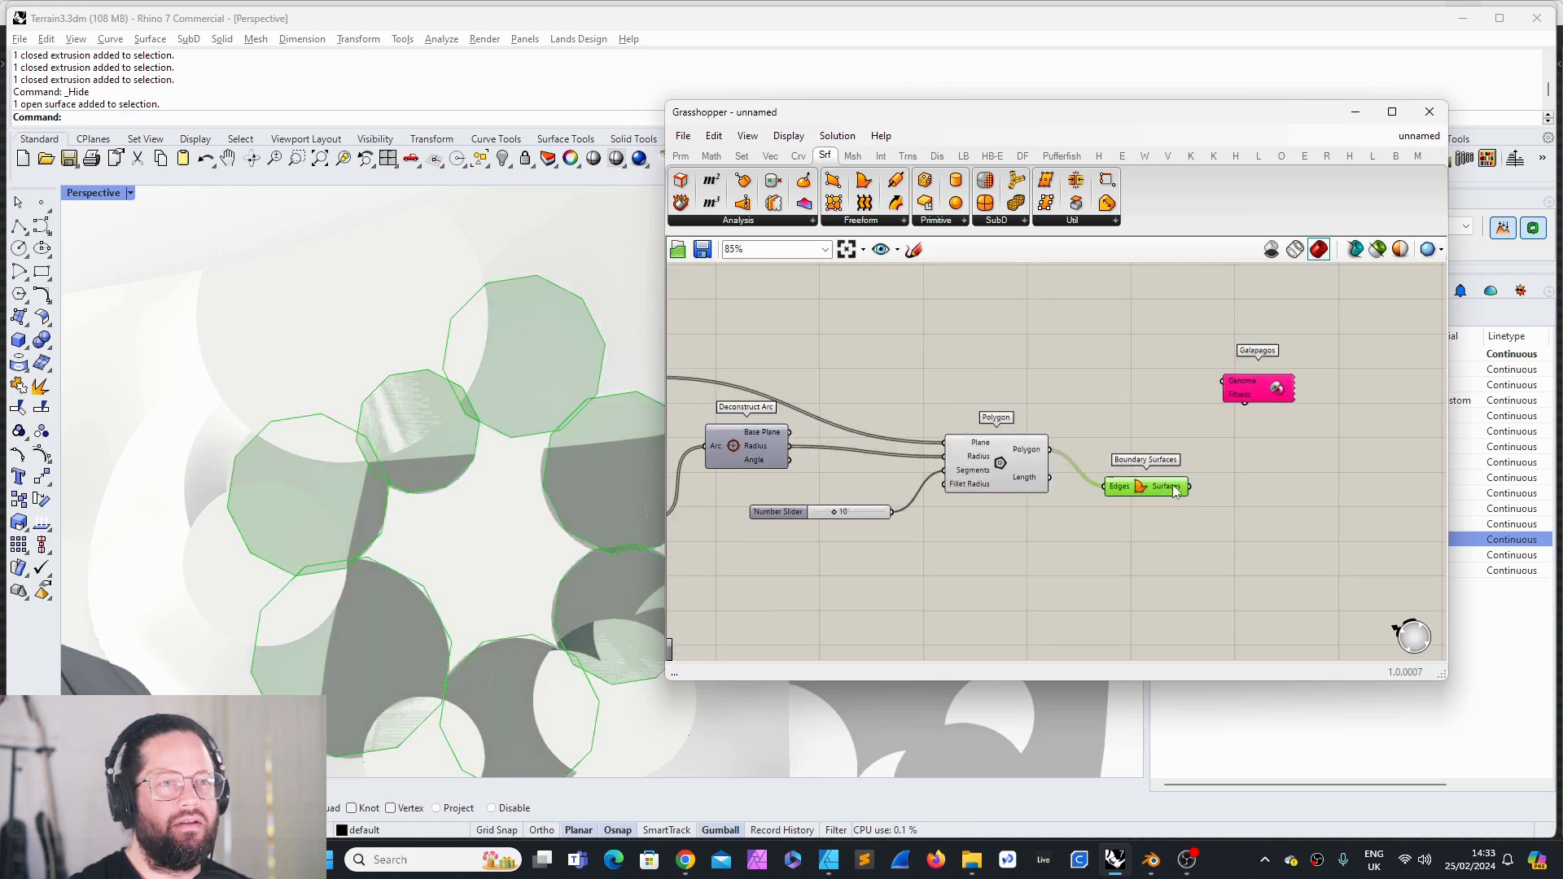
Step: Add an Extrude component and connect the Boundary Surfaces output to its Base input
{"action": "double_click", "coordinate": [1169, 540]}
{"action": "type", "text": "extrude"}
{"action": "key", "text": "Return"}
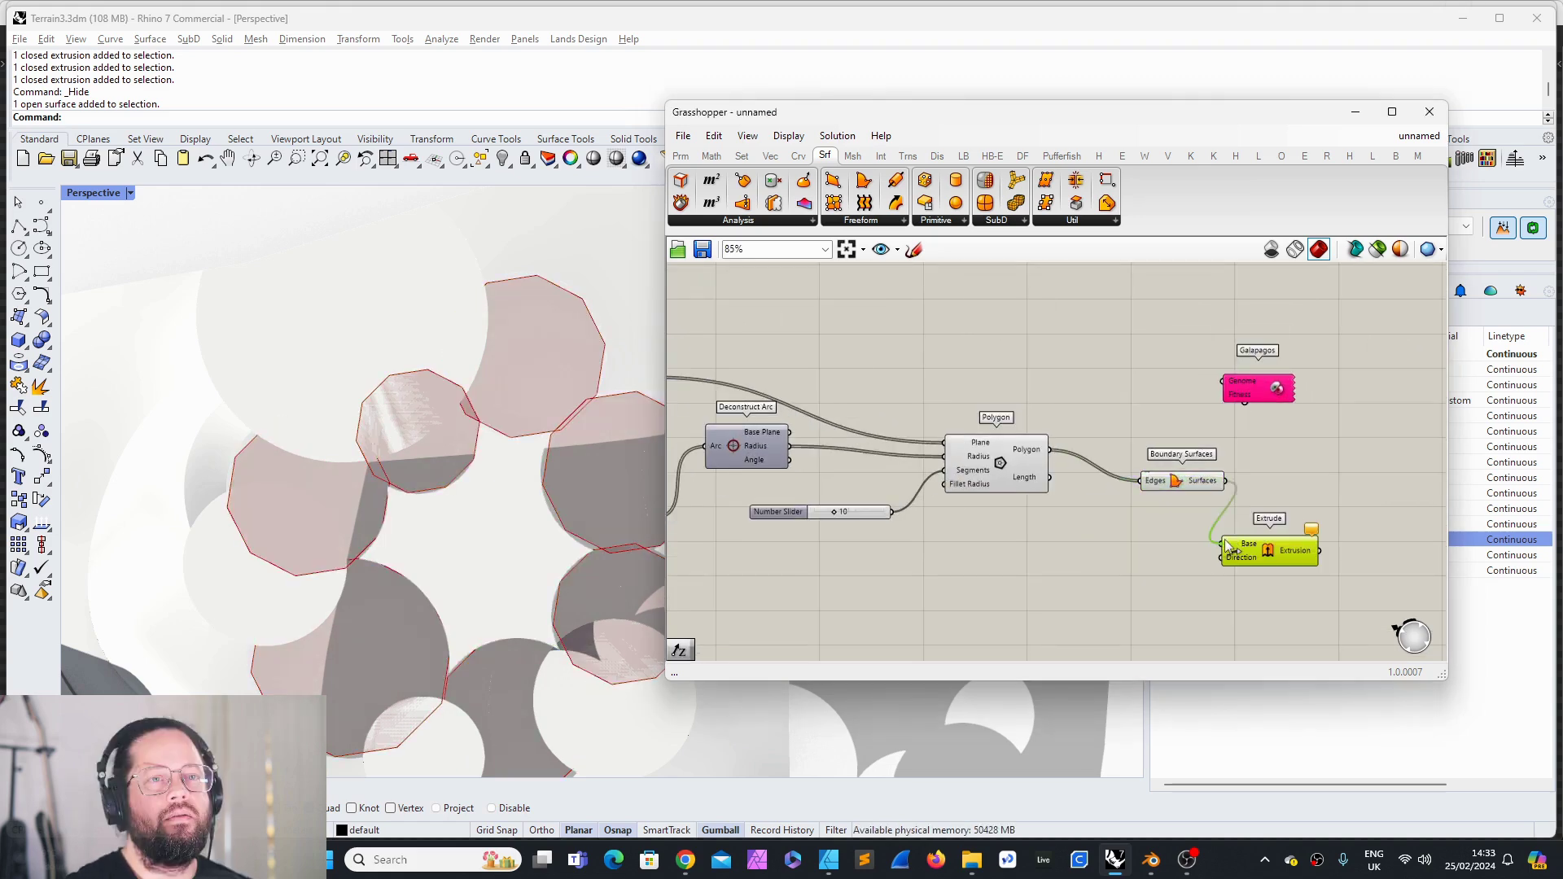
{"action": "left_click", "coordinate": [1286, 491]}
Step: Connect the middle List Item to Extrude's Direction input, and replace that connection with a Unit Z component
{"action": "scroll", "coordinate": [1160, 554], "scroll_direction": "down", "scroll_amount": 3}
{"action": "scroll", "coordinate": [1019, 550], "scroll_direction": "up", "scroll_amount": 2}
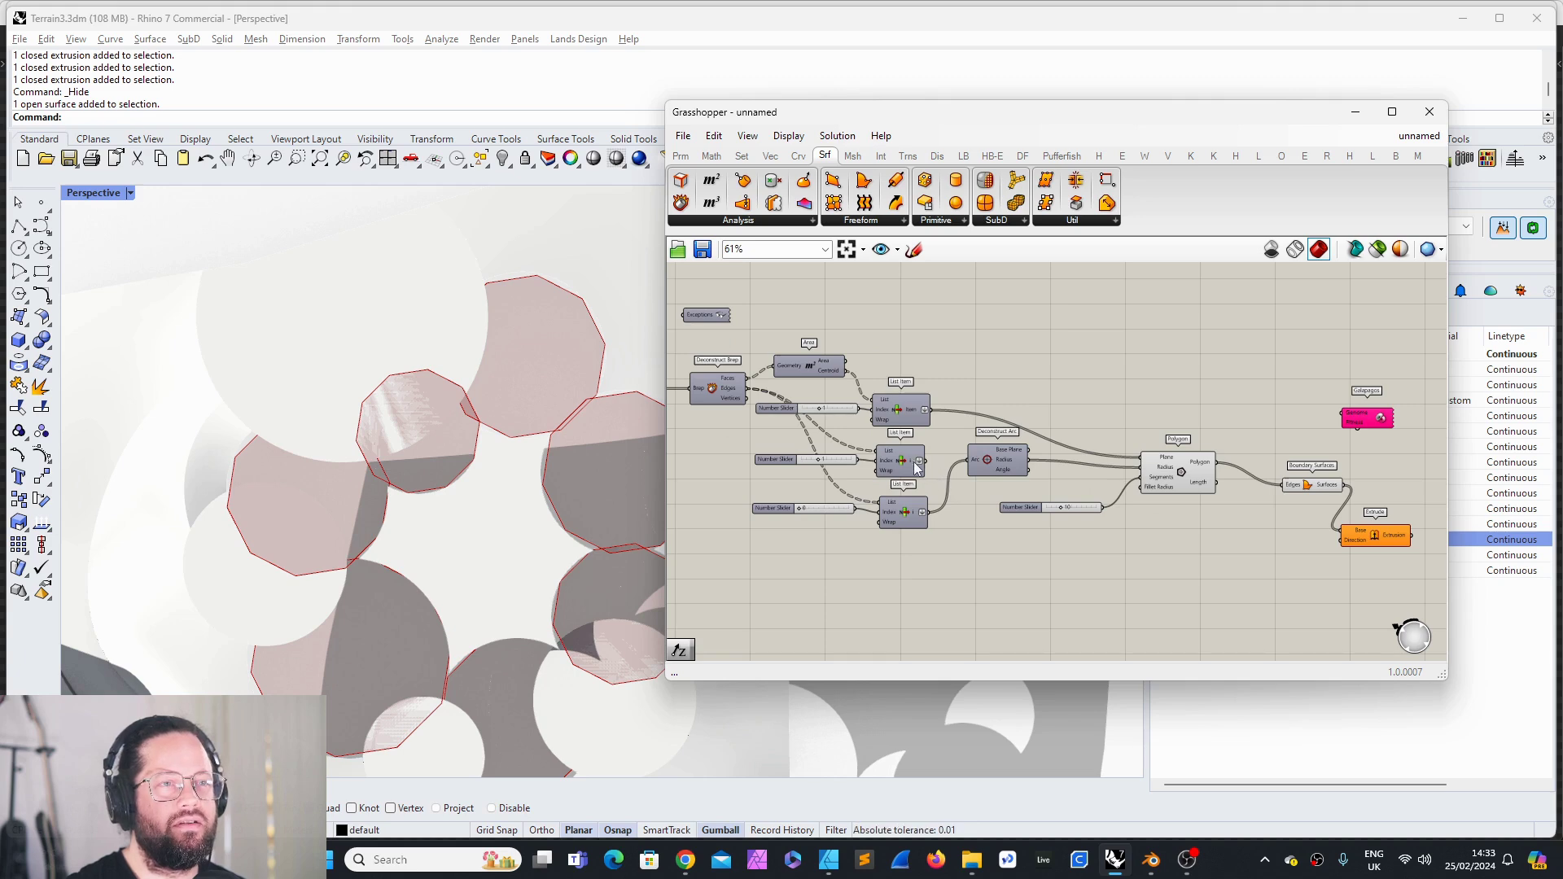
{"action": "left_click_drag", "start_coordinate": [919, 461], "coordinate": [1343, 540]}
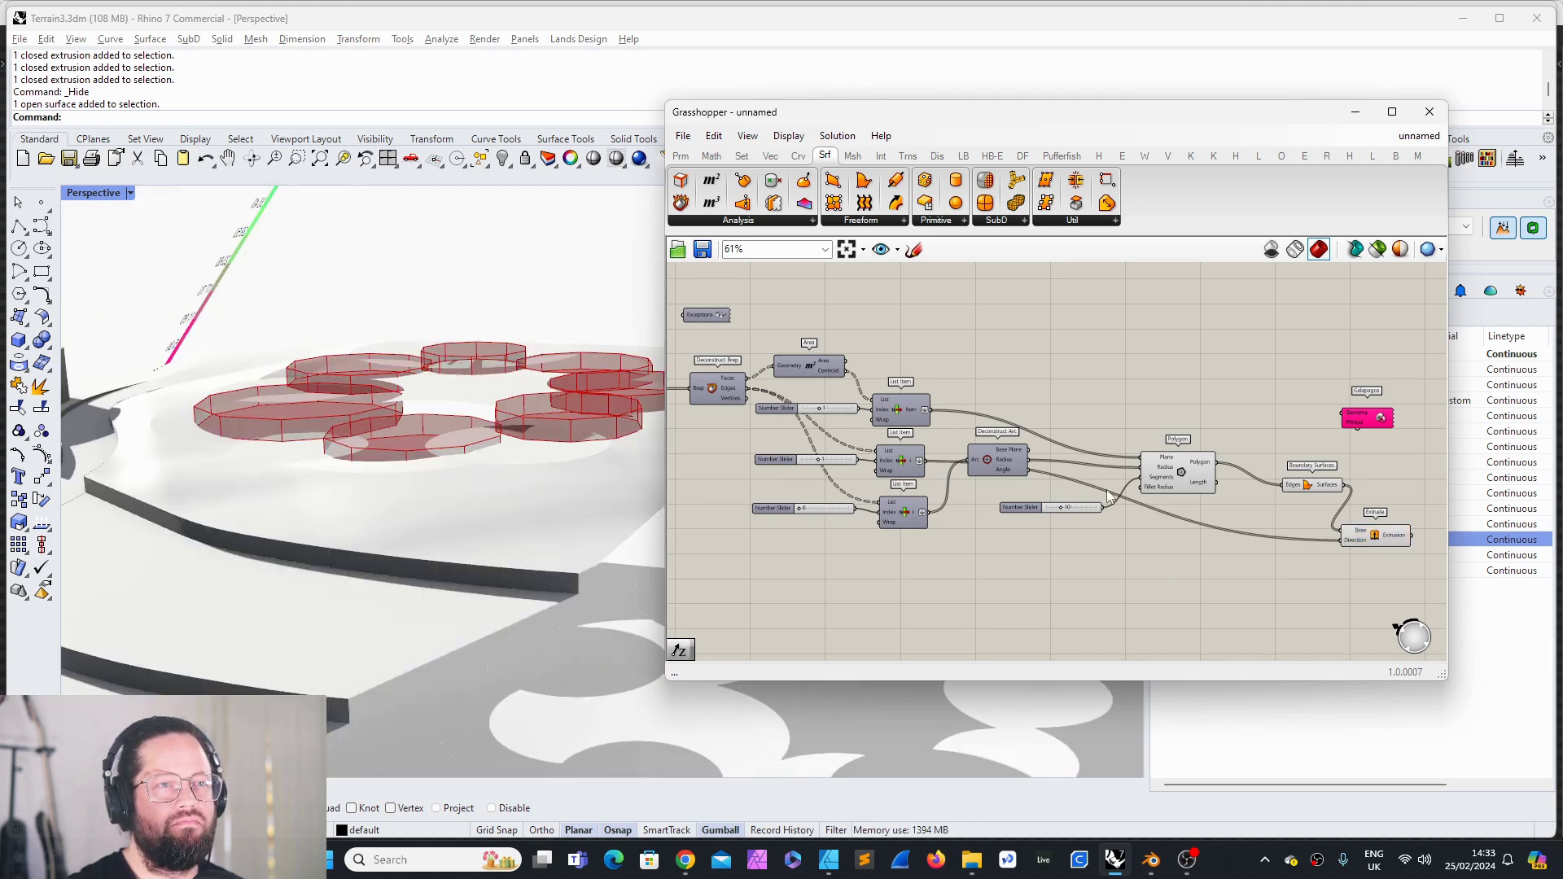
{"action": "scroll", "coordinate": [1003, 491], "scroll_direction": "up", "scroll_amount": 3}
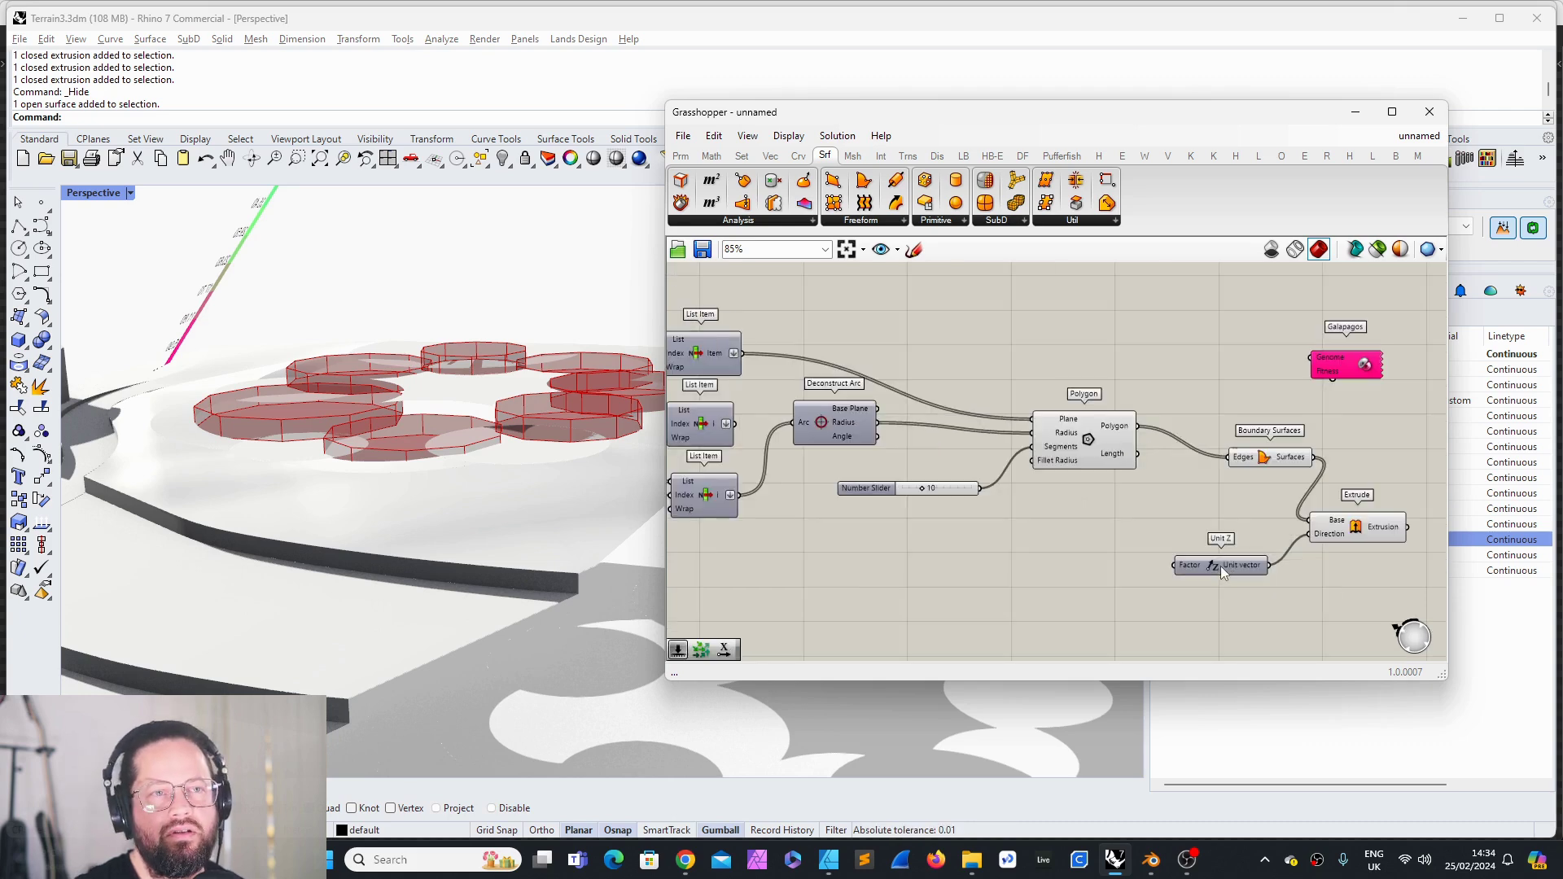
{"action": "left_click", "coordinate": [1211, 567]}
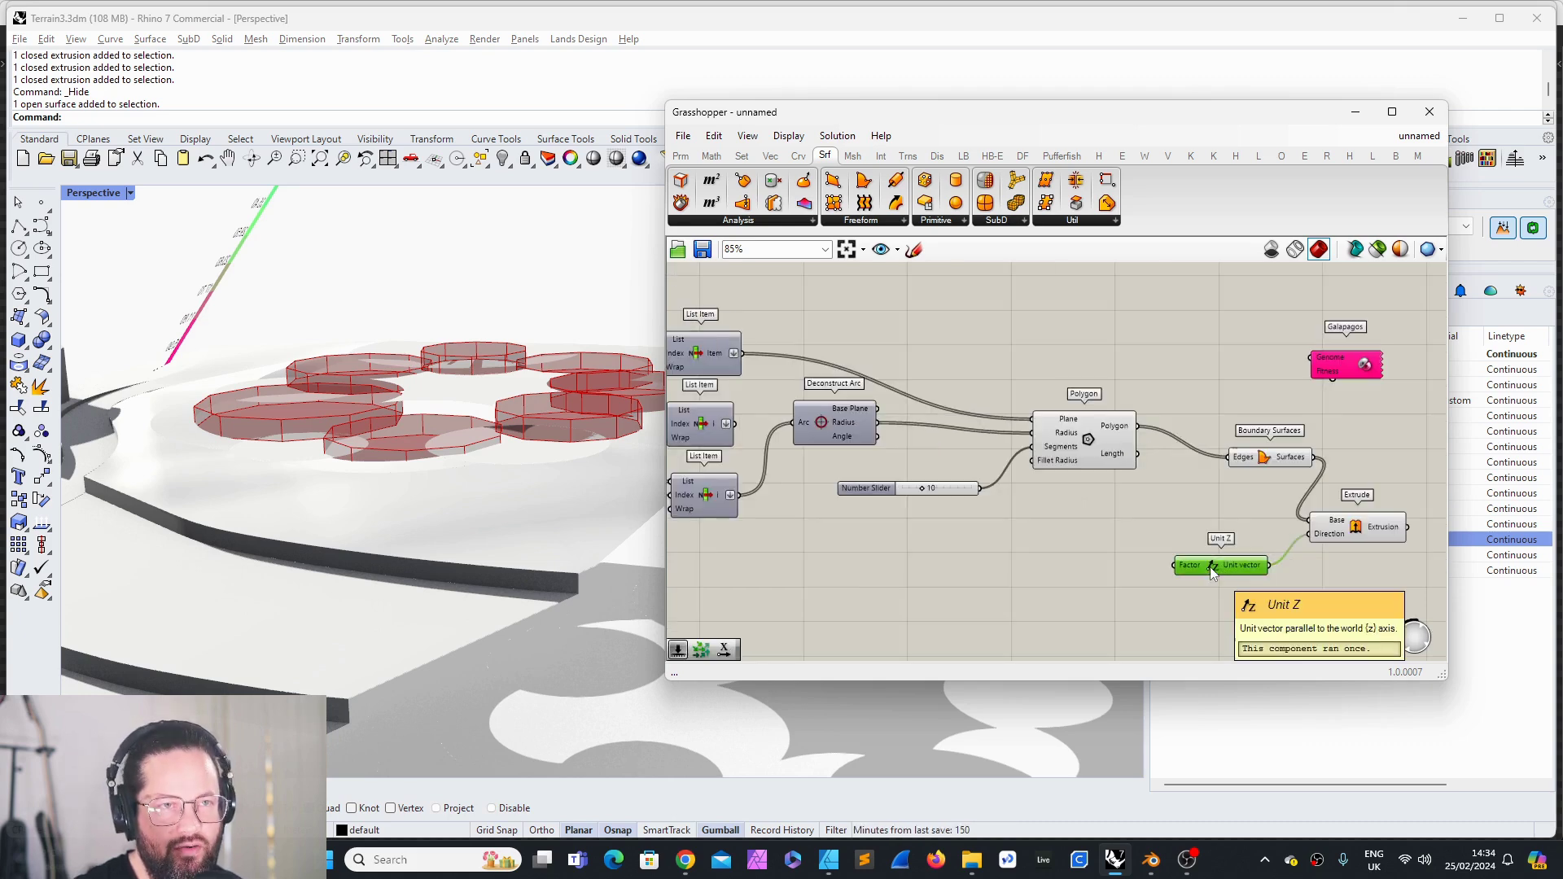
Step: Add a Length component to the canvas below the Segments slider
{"action": "right_click_drag", "start_coordinate": [857, 552], "coordinate": [1039, 528]}
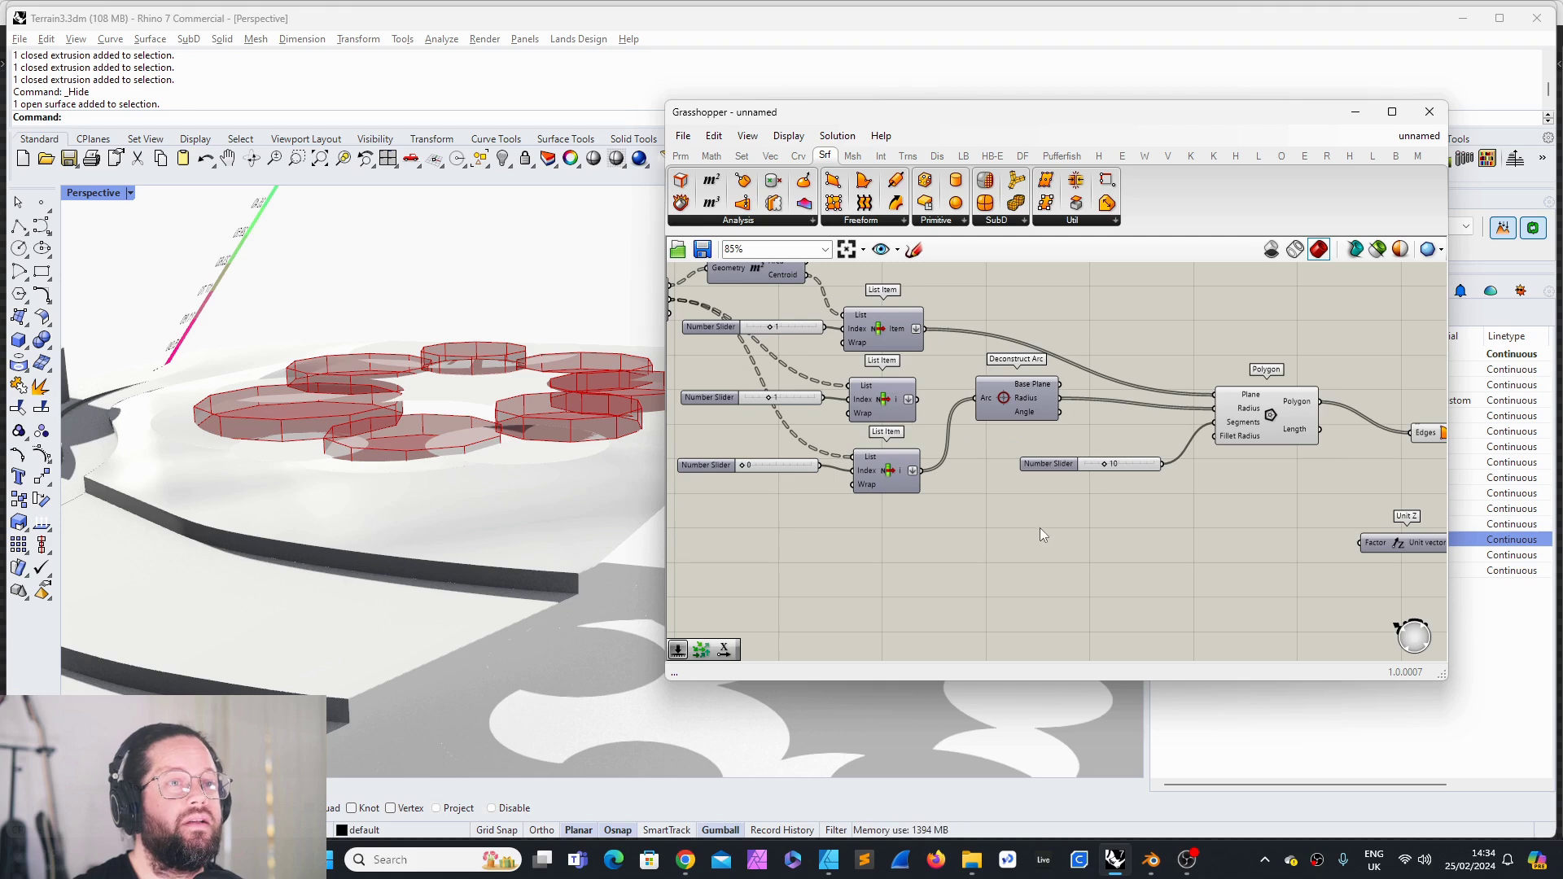
{"action": "double_click", "coordinate": [1083, 531]}
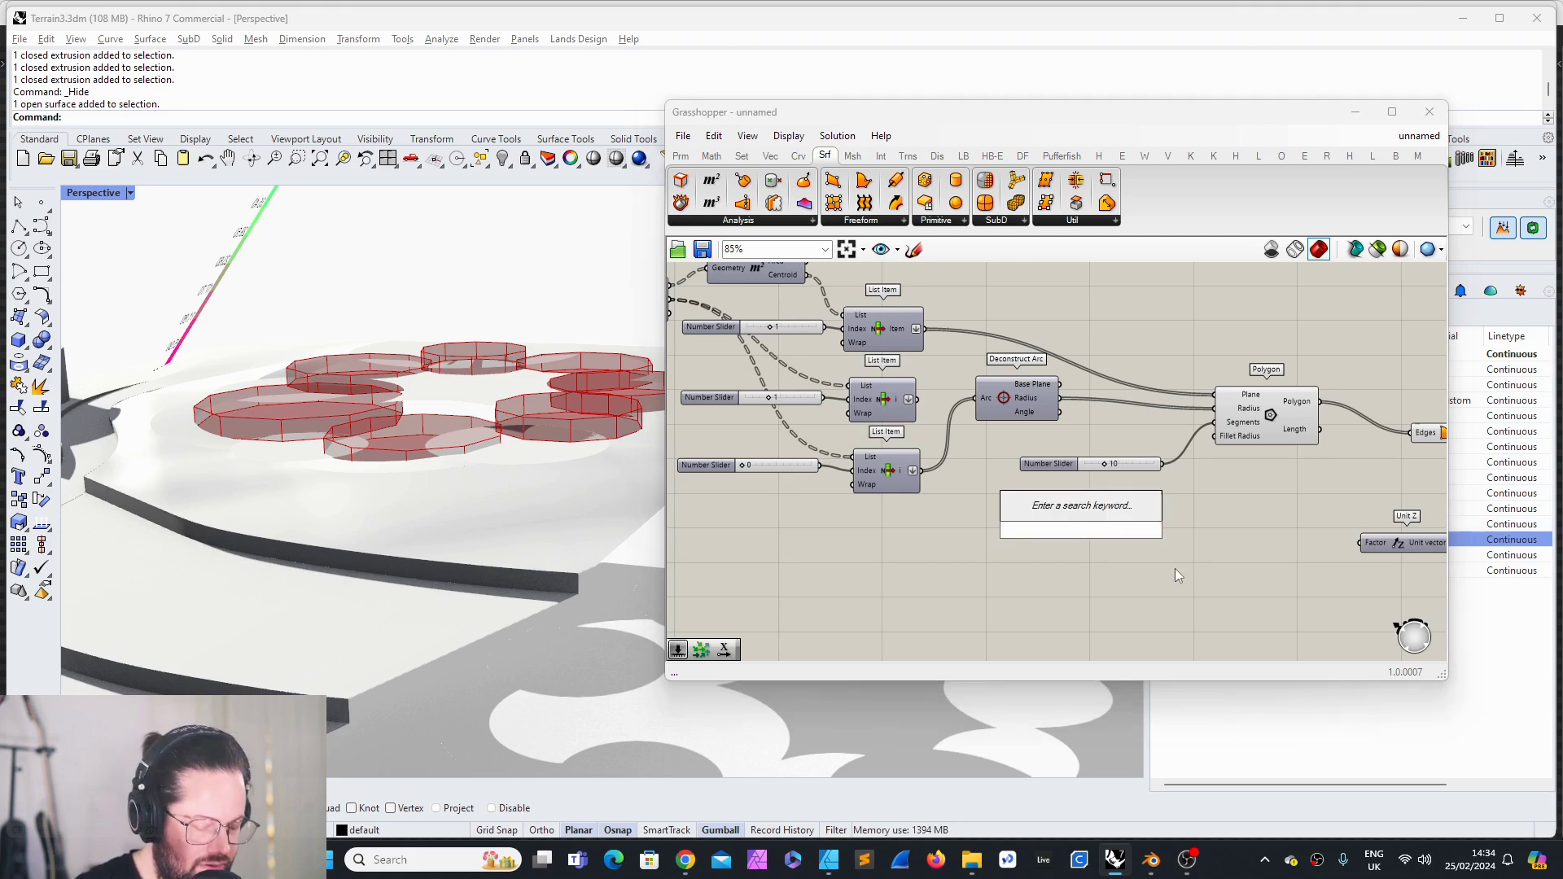
{"action": "type", "text": "lengh"}
{"action": "key", "text": "Return"}
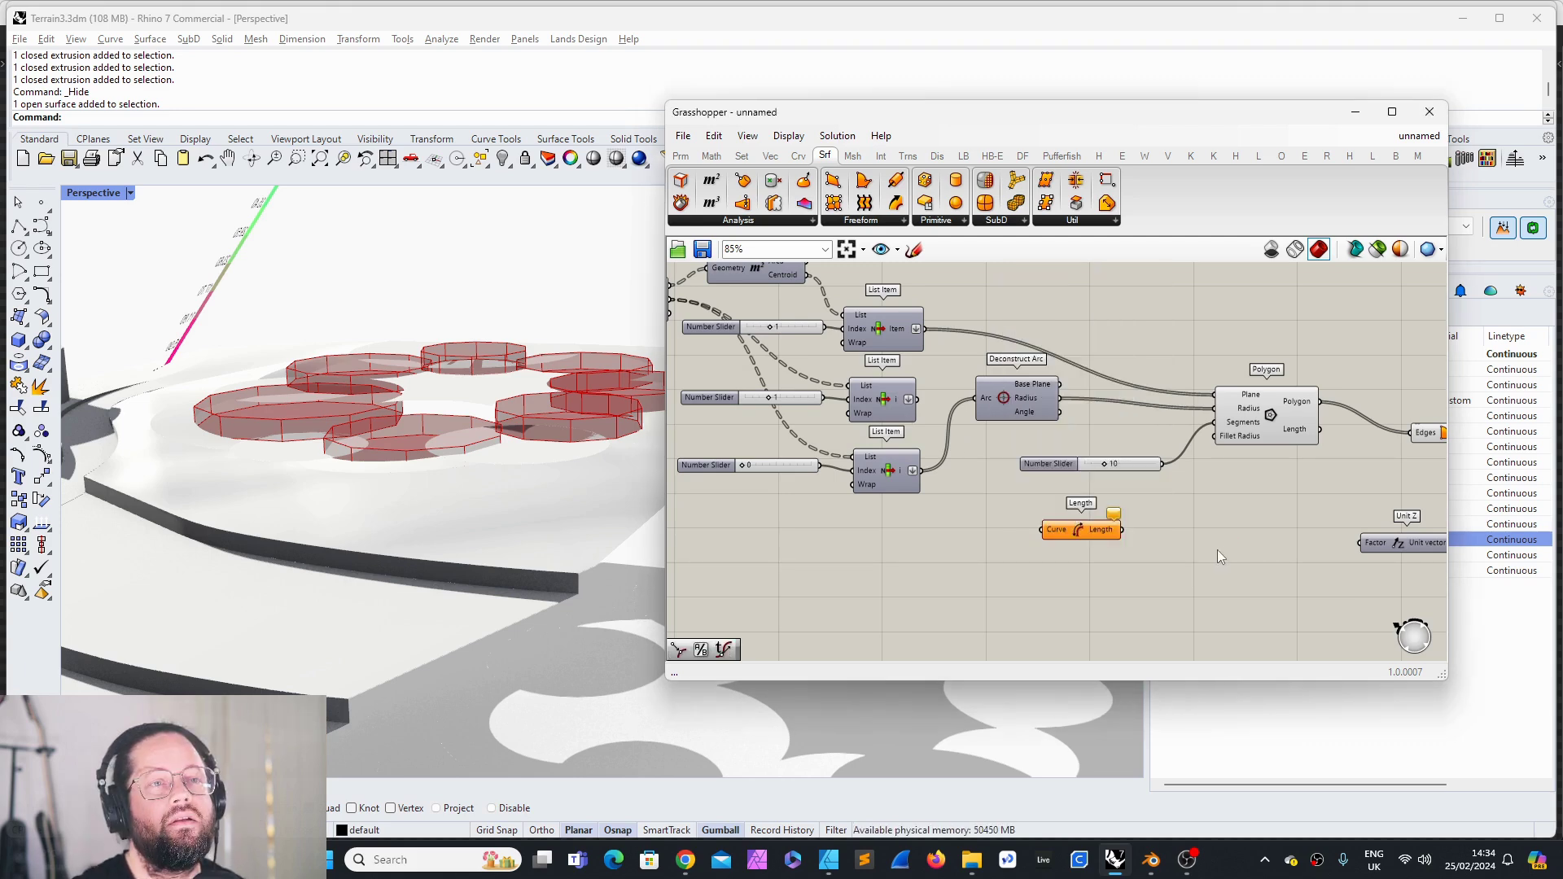
{"action": "scroll", "coordinate": [1268, 545], "scroll_direction": "up", "scroll_amount": 3}
{"action": "scroll", "coordinate": [1052, 525], "scroll_direction": "down", "scroll_amount": 3}
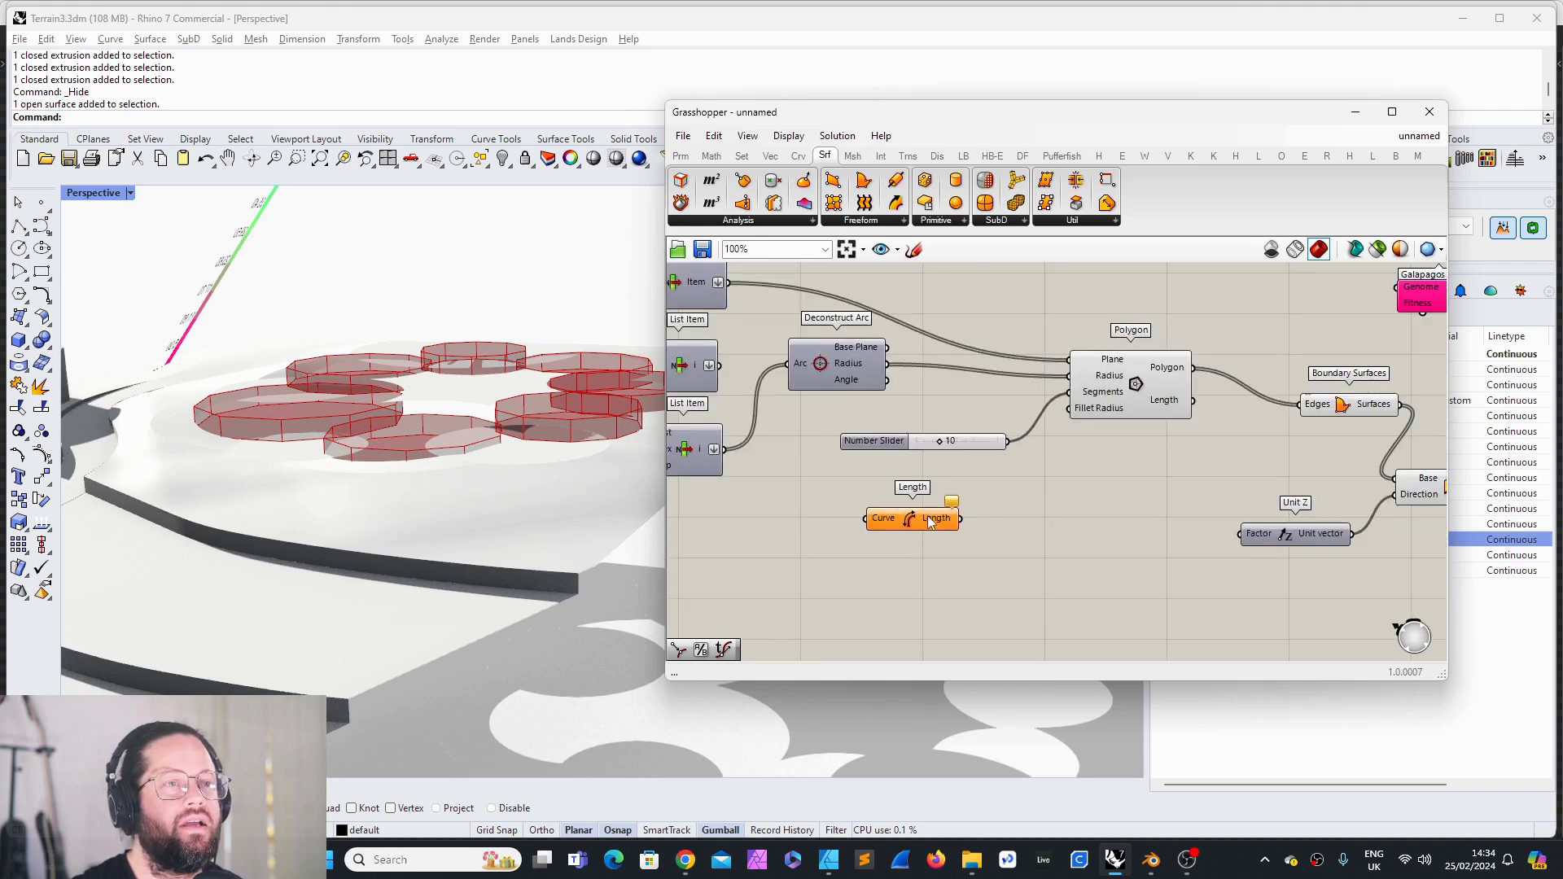
Step: Connect the middle List Item's output to Length's Curve input and Length to Unit Z's Factor, checking the extrusions in the viewport
{"action": "left_click_drag", "start_coordinate": [930, 521], "coordinate": [1010, 531]}
{"action": "left_click_drag", "start_coordinate": [720, 365], "coordinate": [945, 528]}
{"action": "left_click", "coordinate": [1040, 571]}
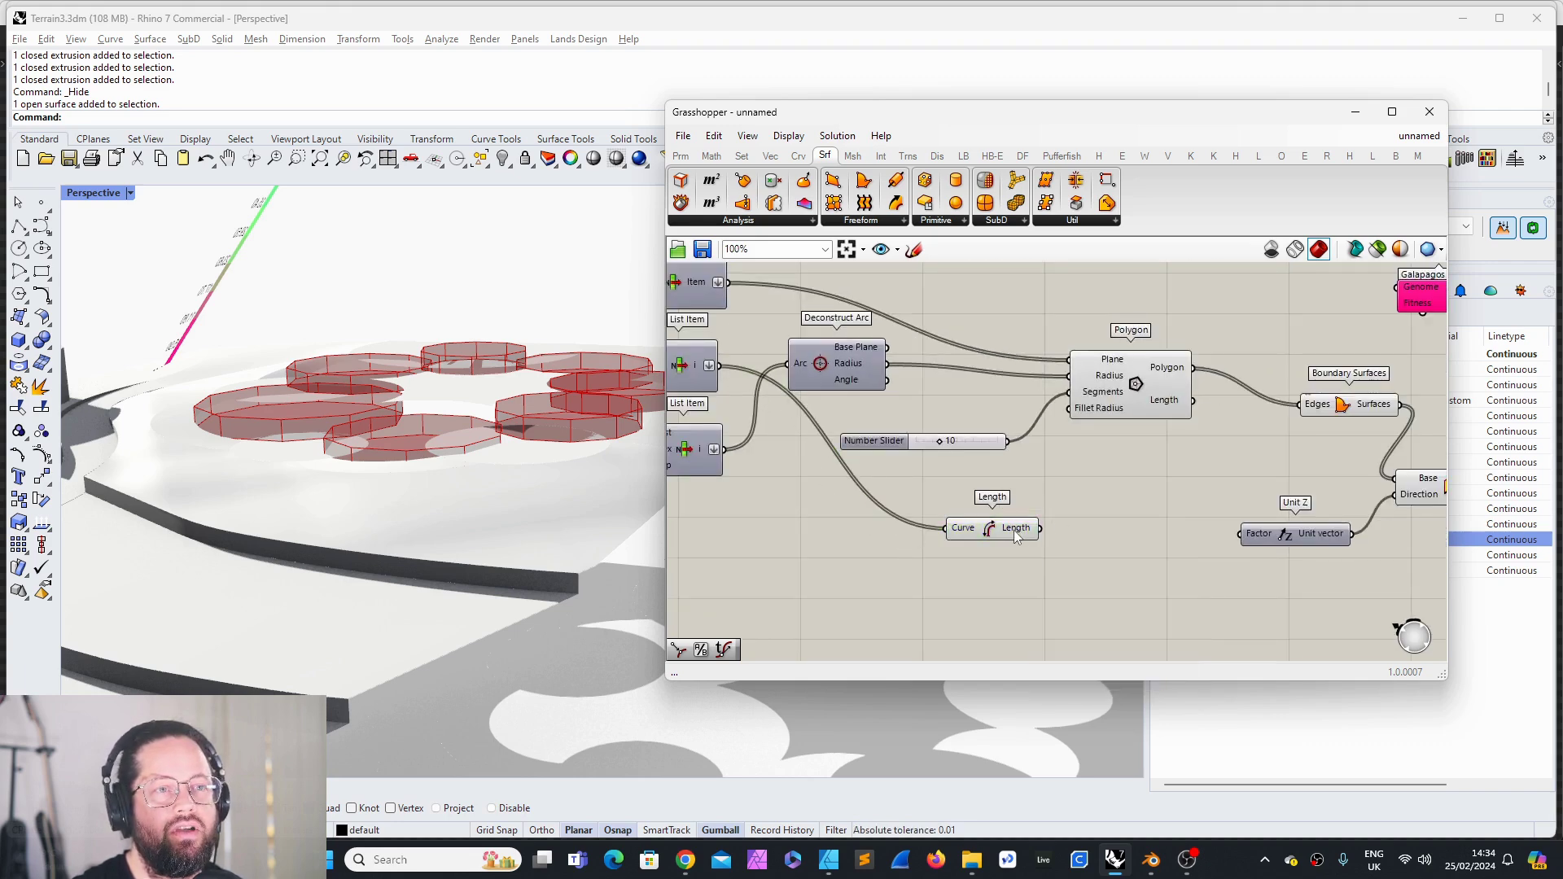
{"action": "left_click_drag", "start_coordinate": [1041, 528], "coordinate": [1240, 534]}
{"action": "right_click_drag", "start_coordinate": [480, 383], "coordinate": [429, 496]}
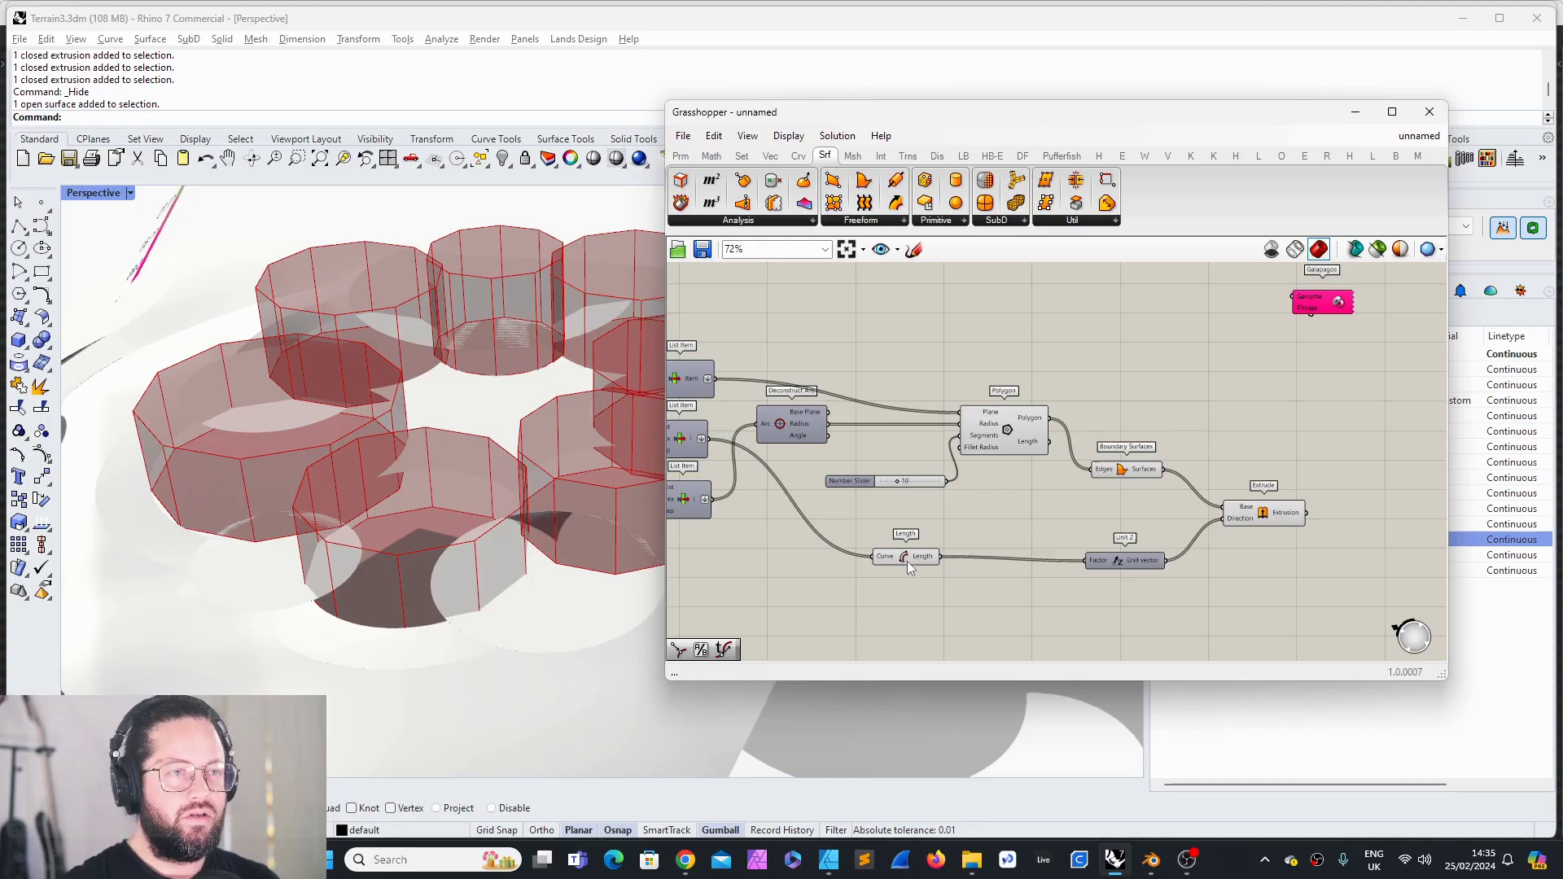
Step: Tidy the canvas by aligning Length with Unit Z, shifting the Segments slider, and moving Galapagos closer to Extrude
{"action": "left_click_drag", "start_coordinate": [906, 560], "coordinate": [920, 571]}
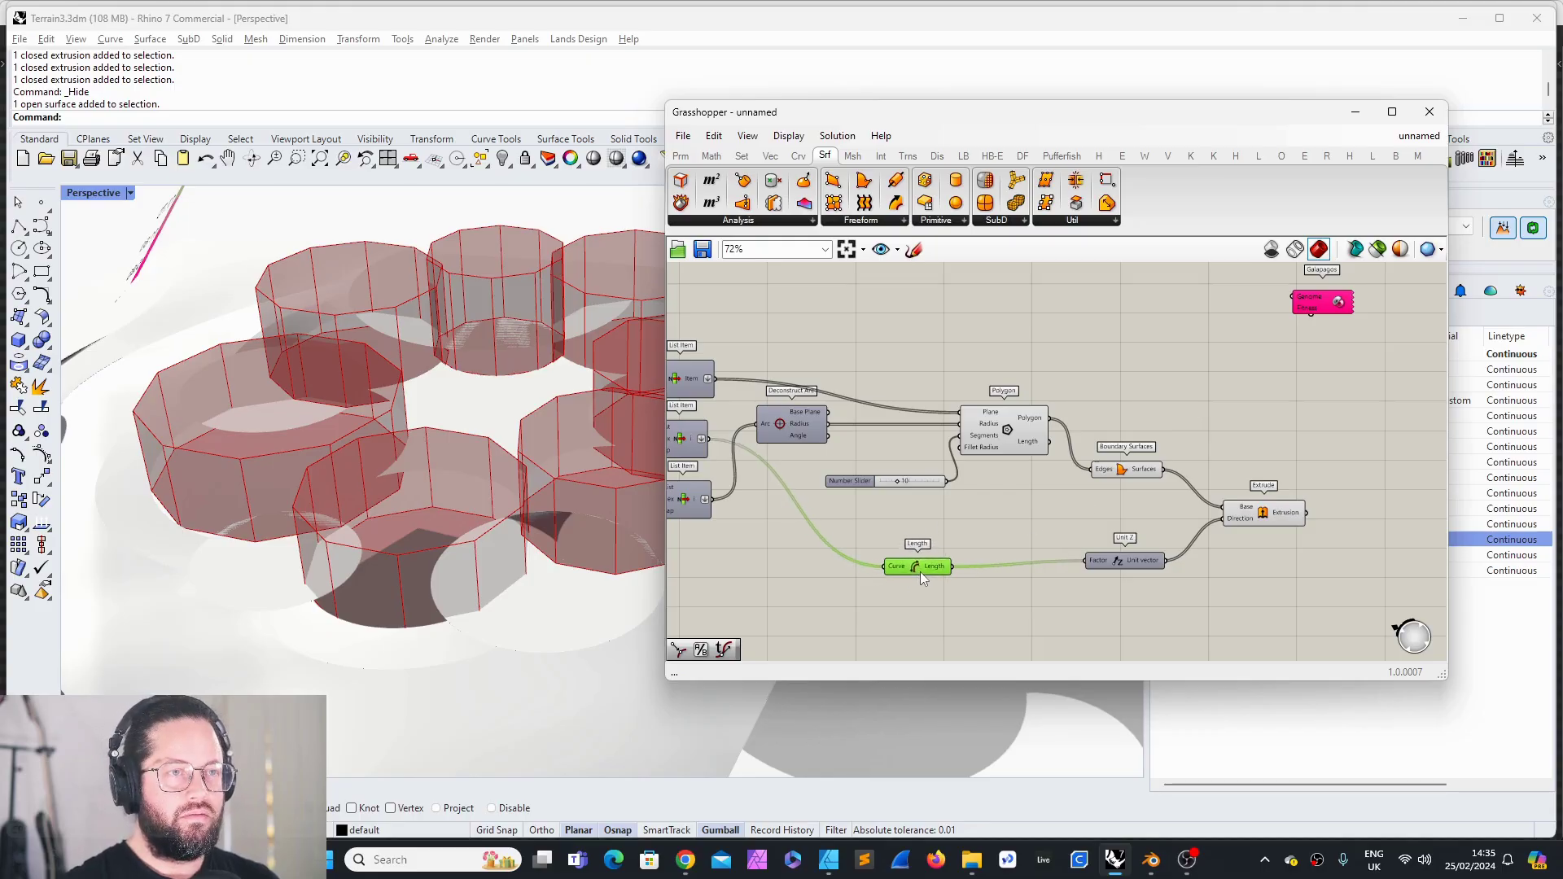
{"action": "left_click_drag", "start_coordinate": [855, 483], "coordinate": [843, 476]}
{"action": "left_click_drag", "start_coordinate": [1314, 308], "coordinate": [1268, 362]}
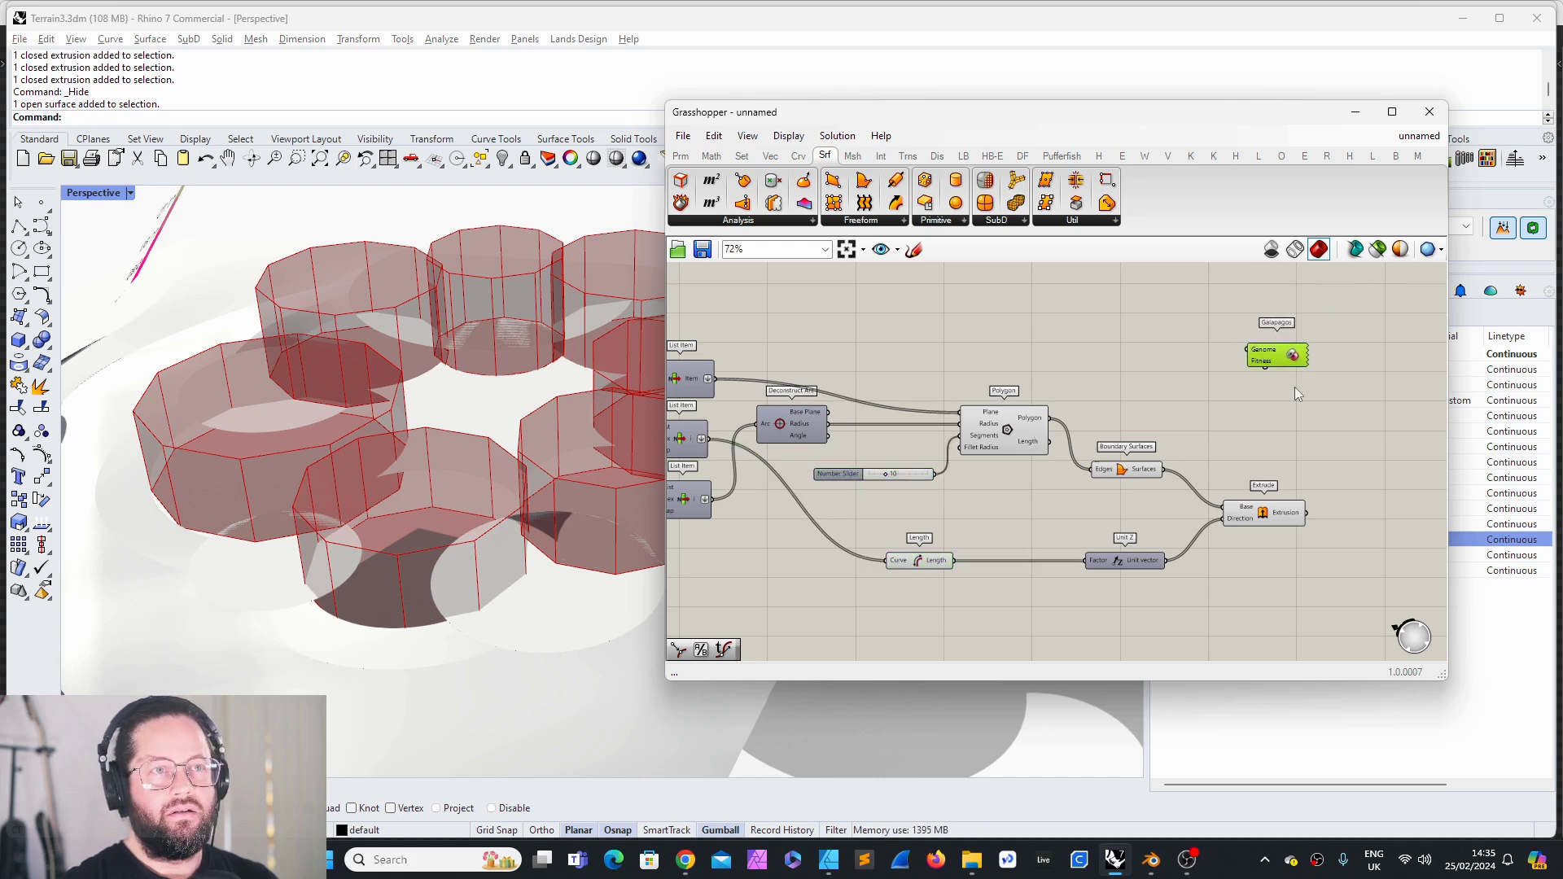
Step: Delete the LB Legend Parameters component attached to LB View Percent
{"action": "scroll", "coordinate": [1165, 431], "scroll_direction": "down", "scroll_amount": 6}
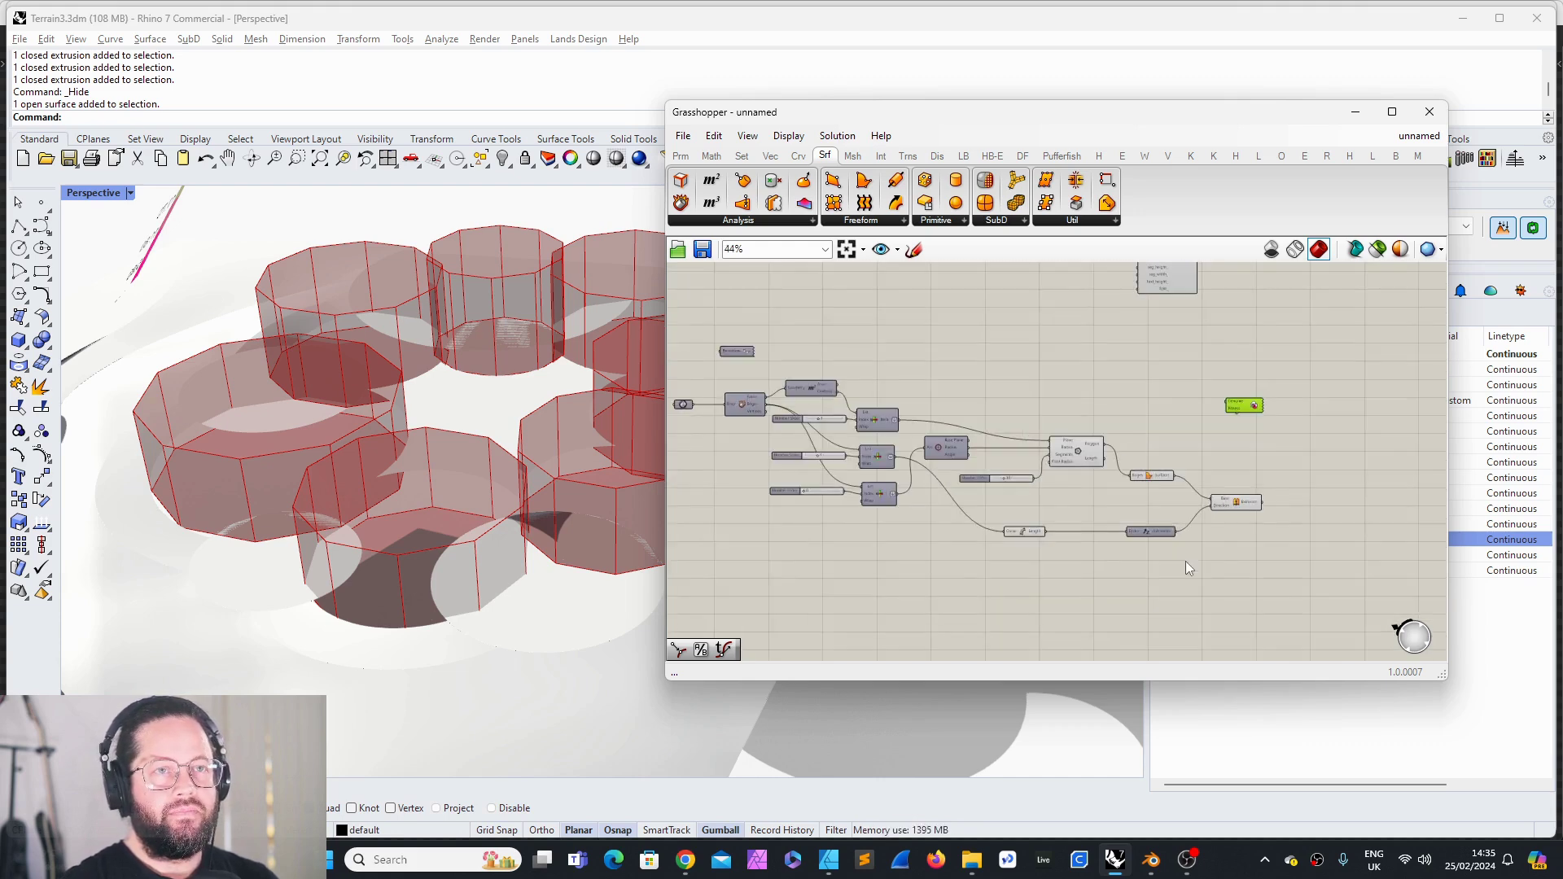
{"action": "scroll", "coordinate": [1162, 427], "scroll_direction": "up", "scroll_amount": 6}
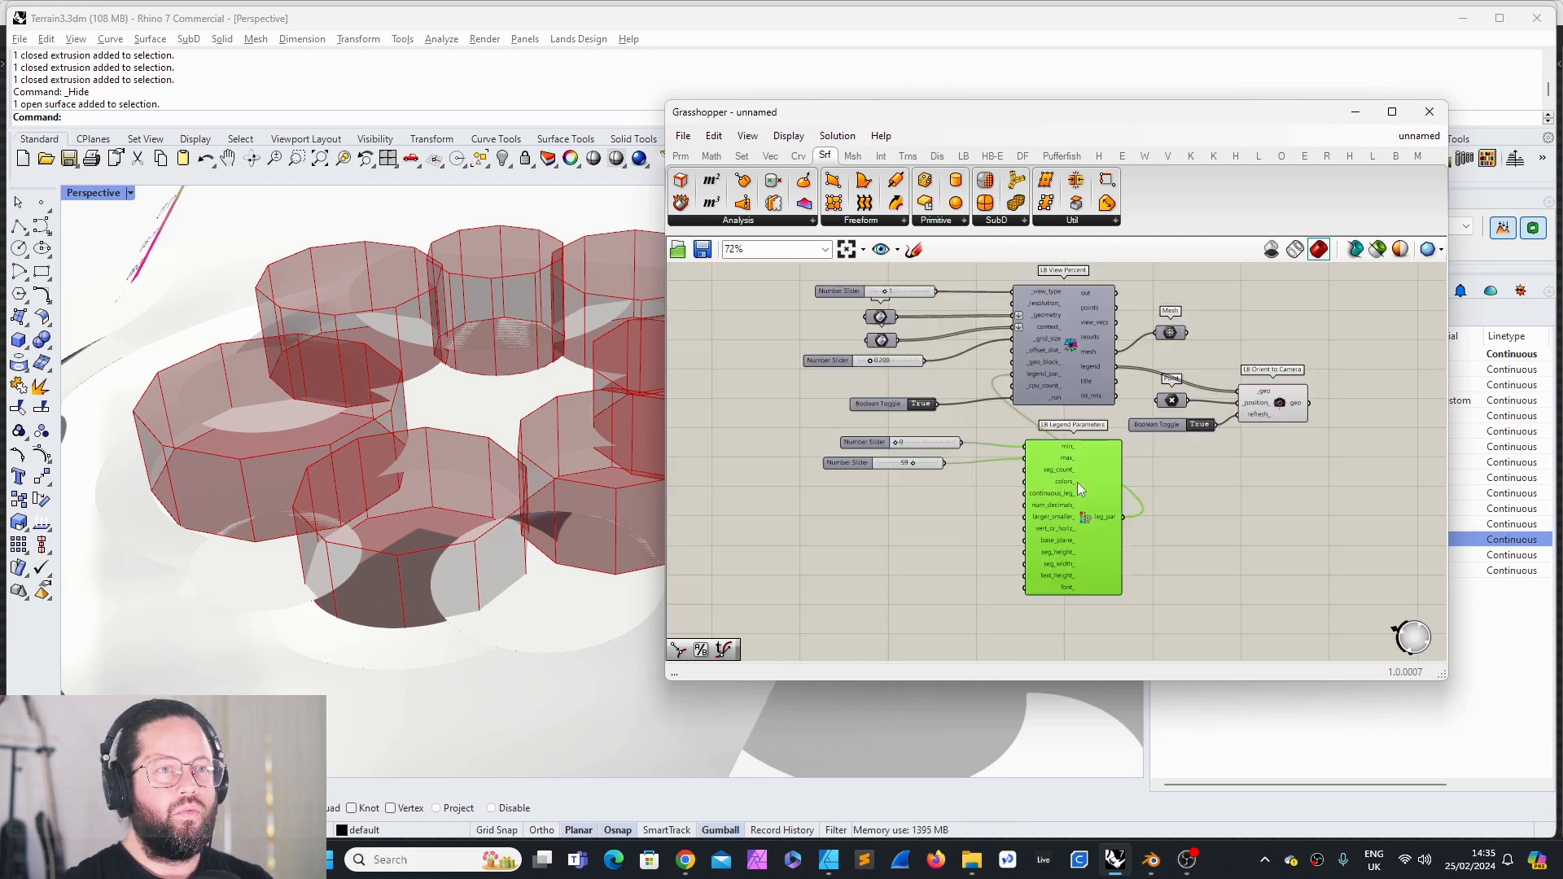
{"action": "left_click", "coordinate": [1087, 499]}
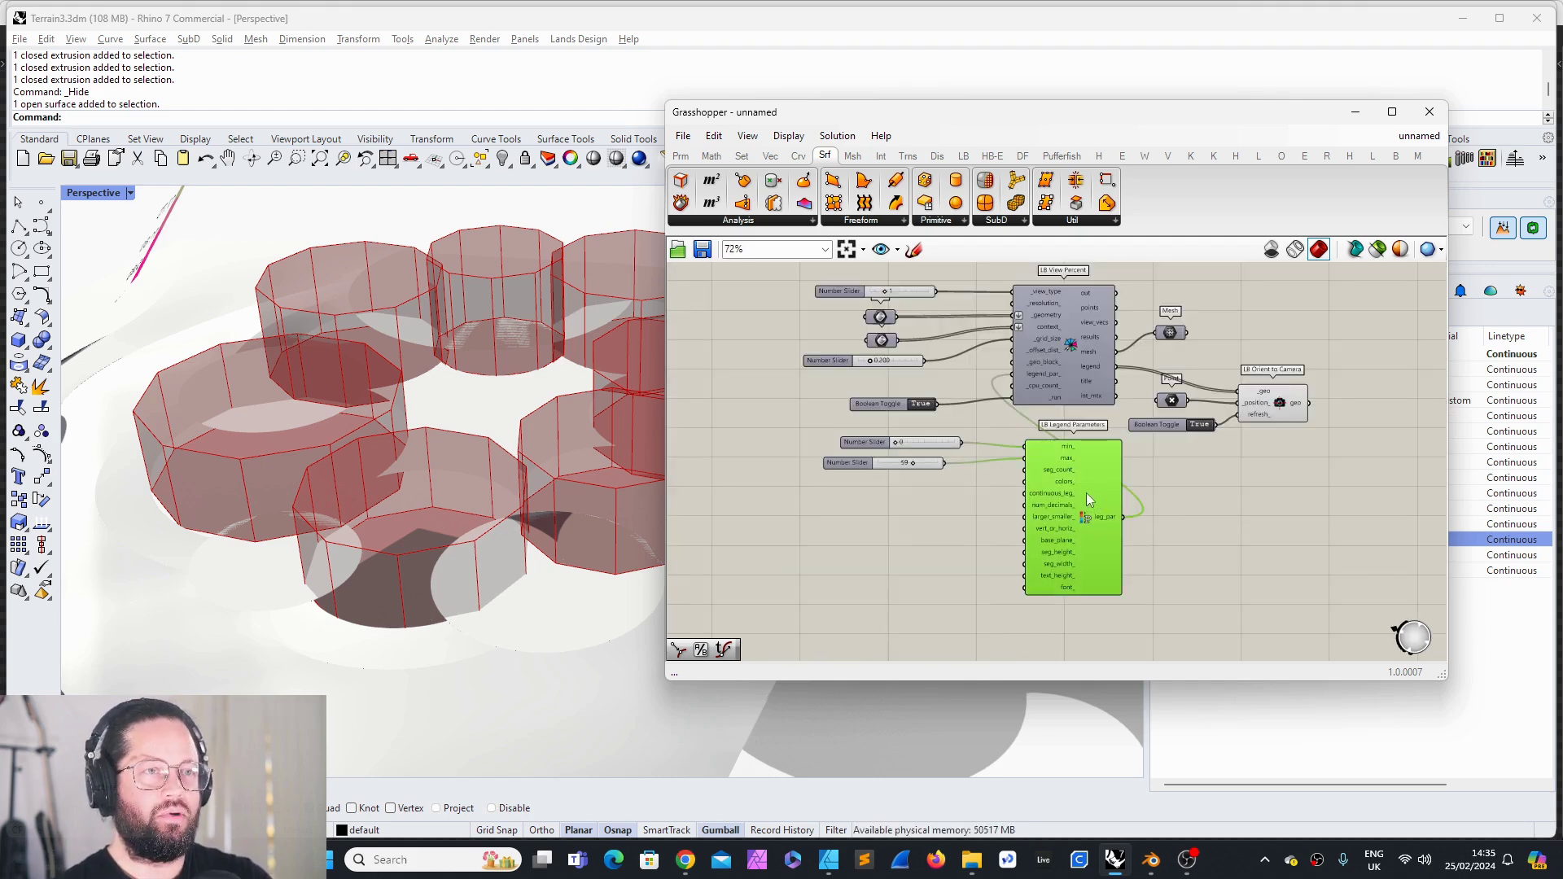
{"action": "key", "text": "Delete"}
Step: Reassign the Brep parameter feeding LB View Percent's context input to multiple Breps, window-selecting the whole visible terrain model
{"action": "scroll", "coordinate": [985, 425], "scroll_direction": "down", "scroll_amount": 1}
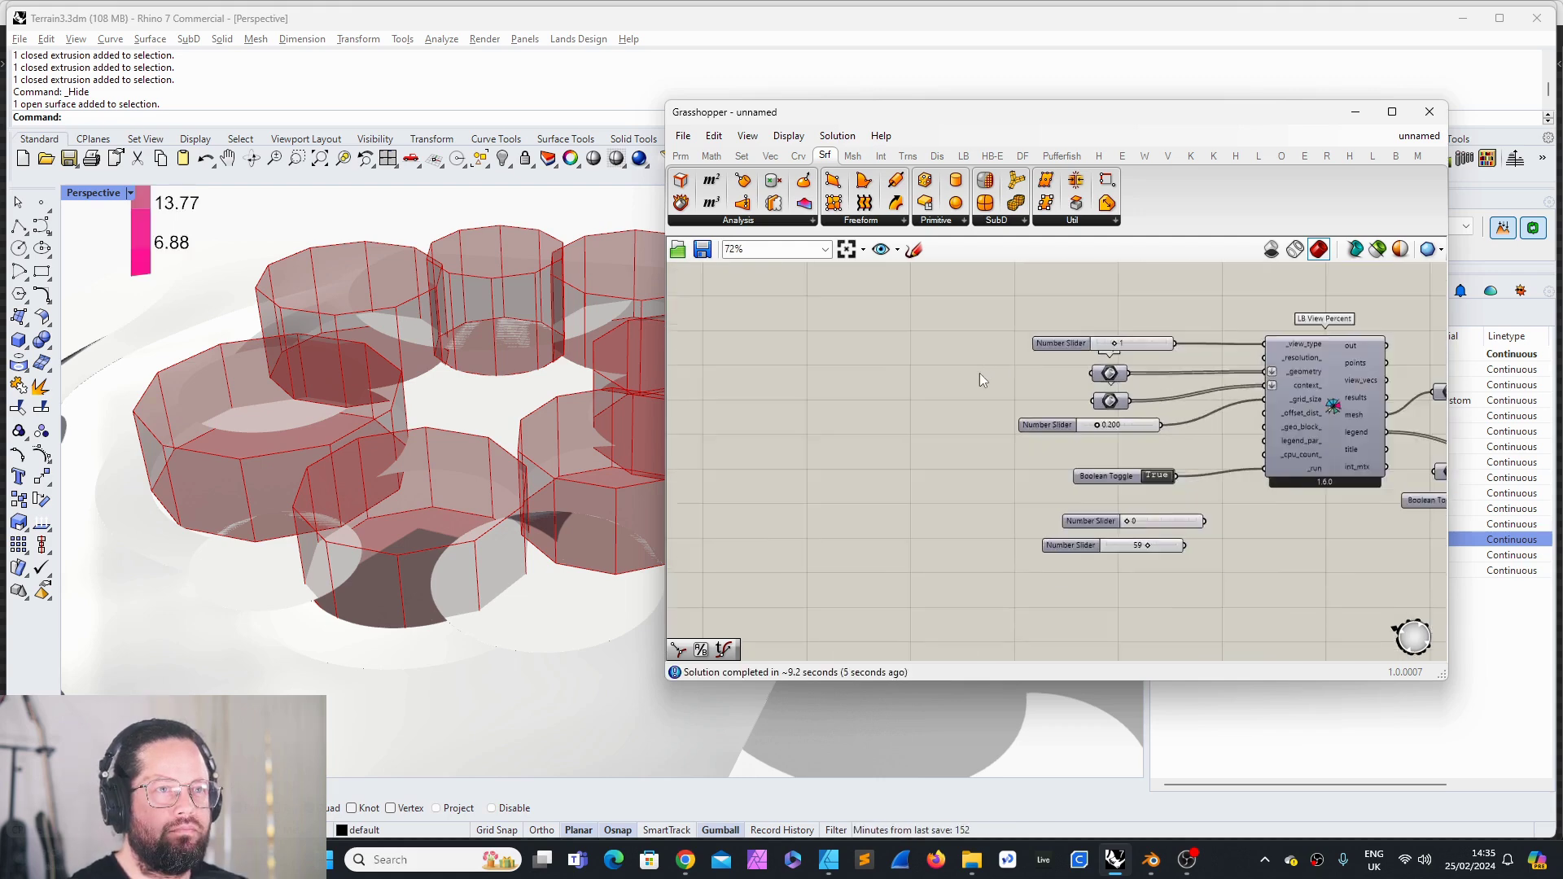
{"action": "scroll", "coordinate": [1050, 397], "scroll_direction": "up", "scroll_amount": 3}
{"action": "left_click", "coordinate": [1077, 394]}
{"action": "right_click", "coordinate": [1090, 396]}
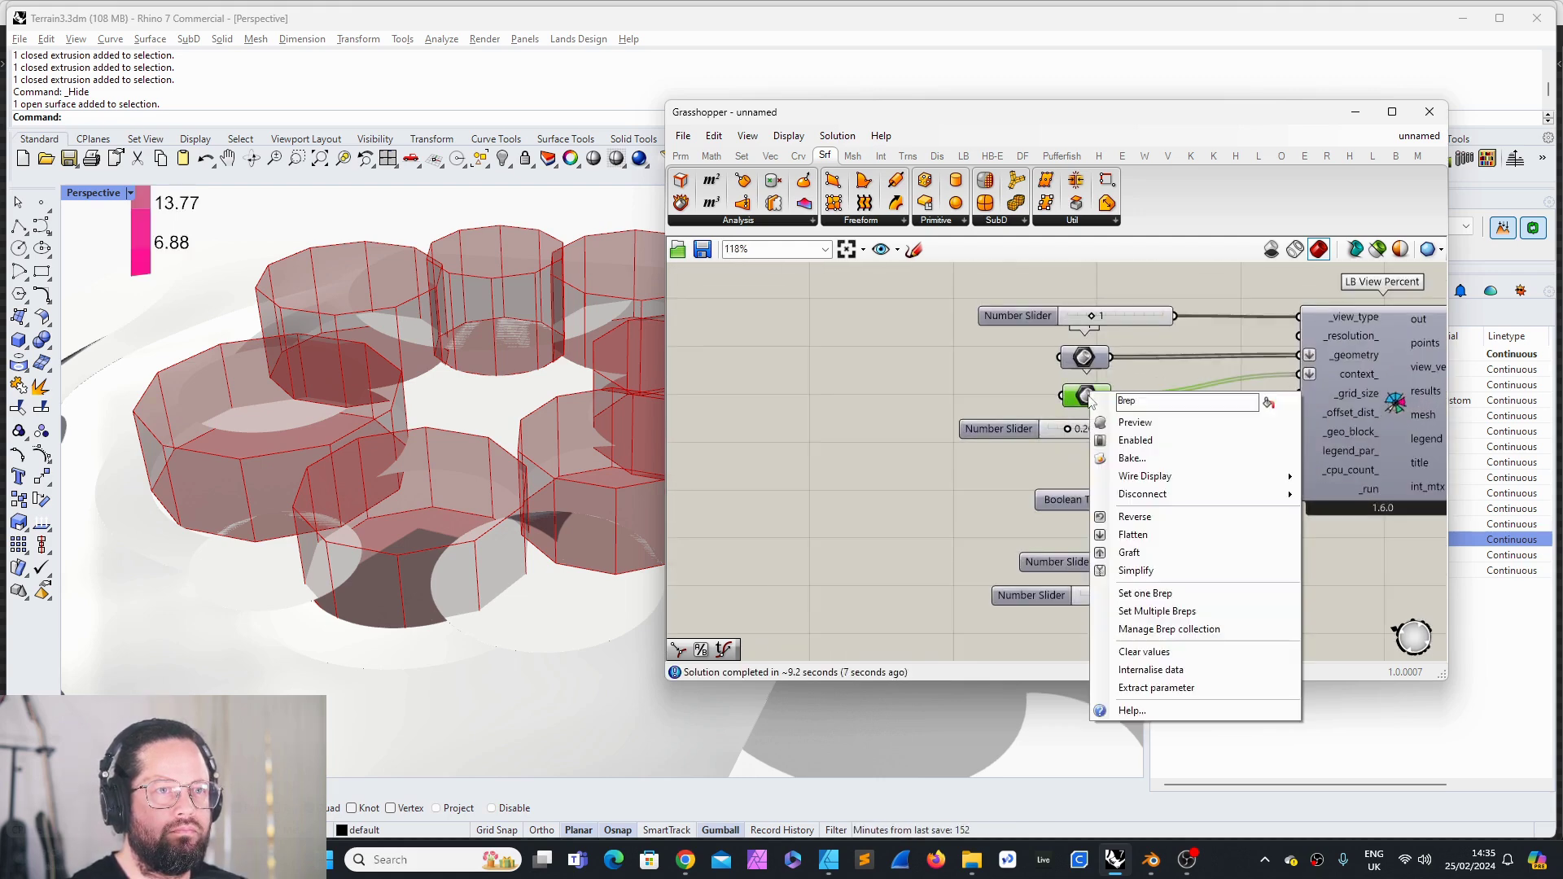
{"action": "left_click", "coordinate": [1175, 612]}
{"action": "scroll", "coordinate": [877, 349], "scroll_direction": "down", "scroll_amount": 5}
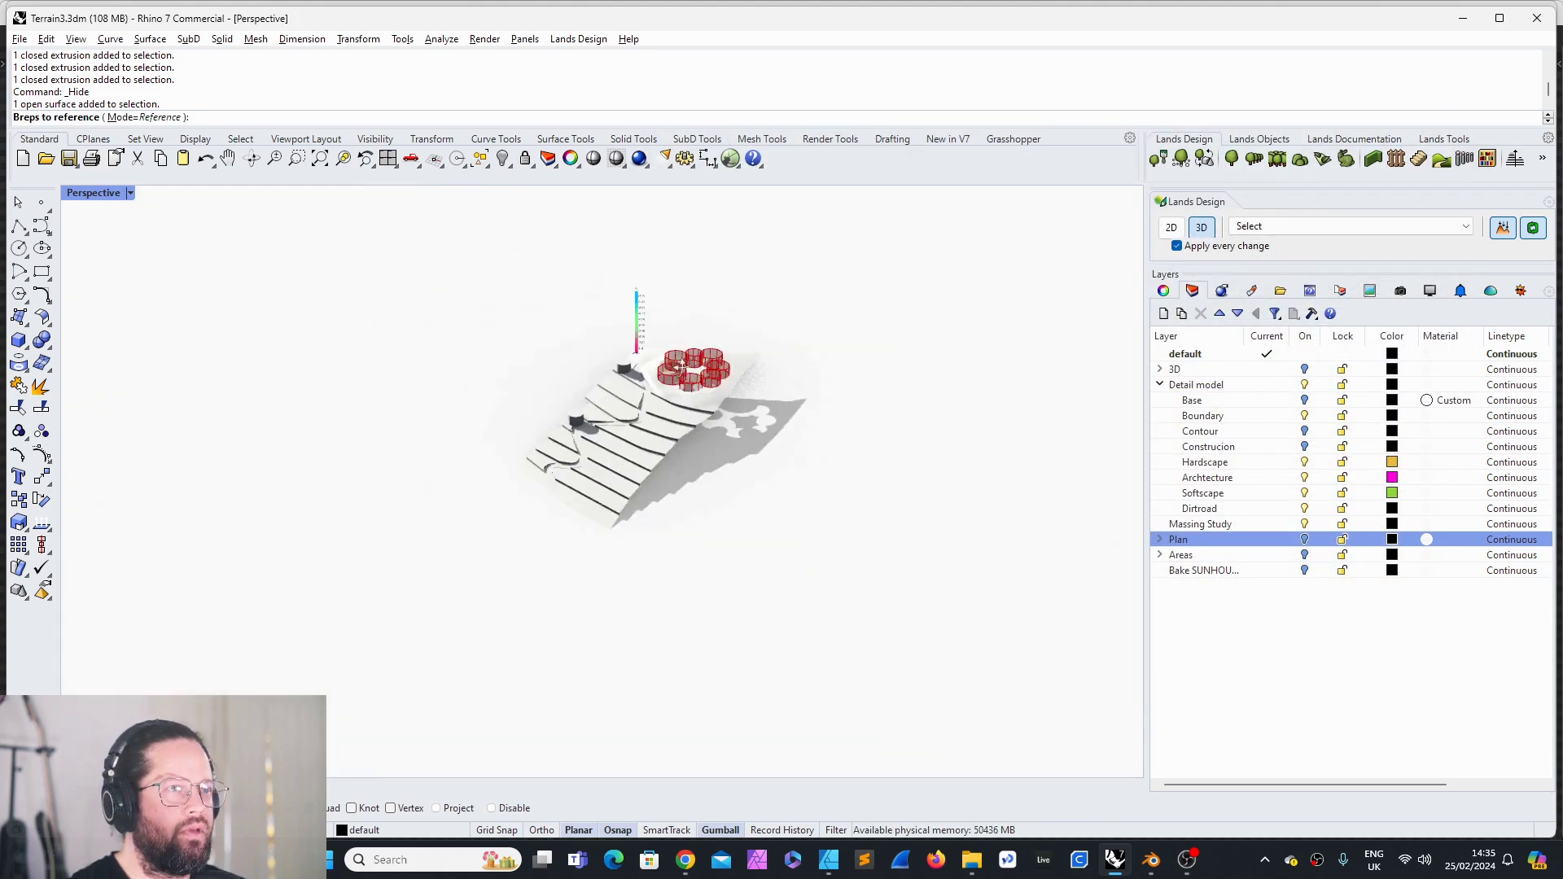
{"action": "left_click_drag", "start_coordinate": [476, 300], "coordinate": [797, 524]}
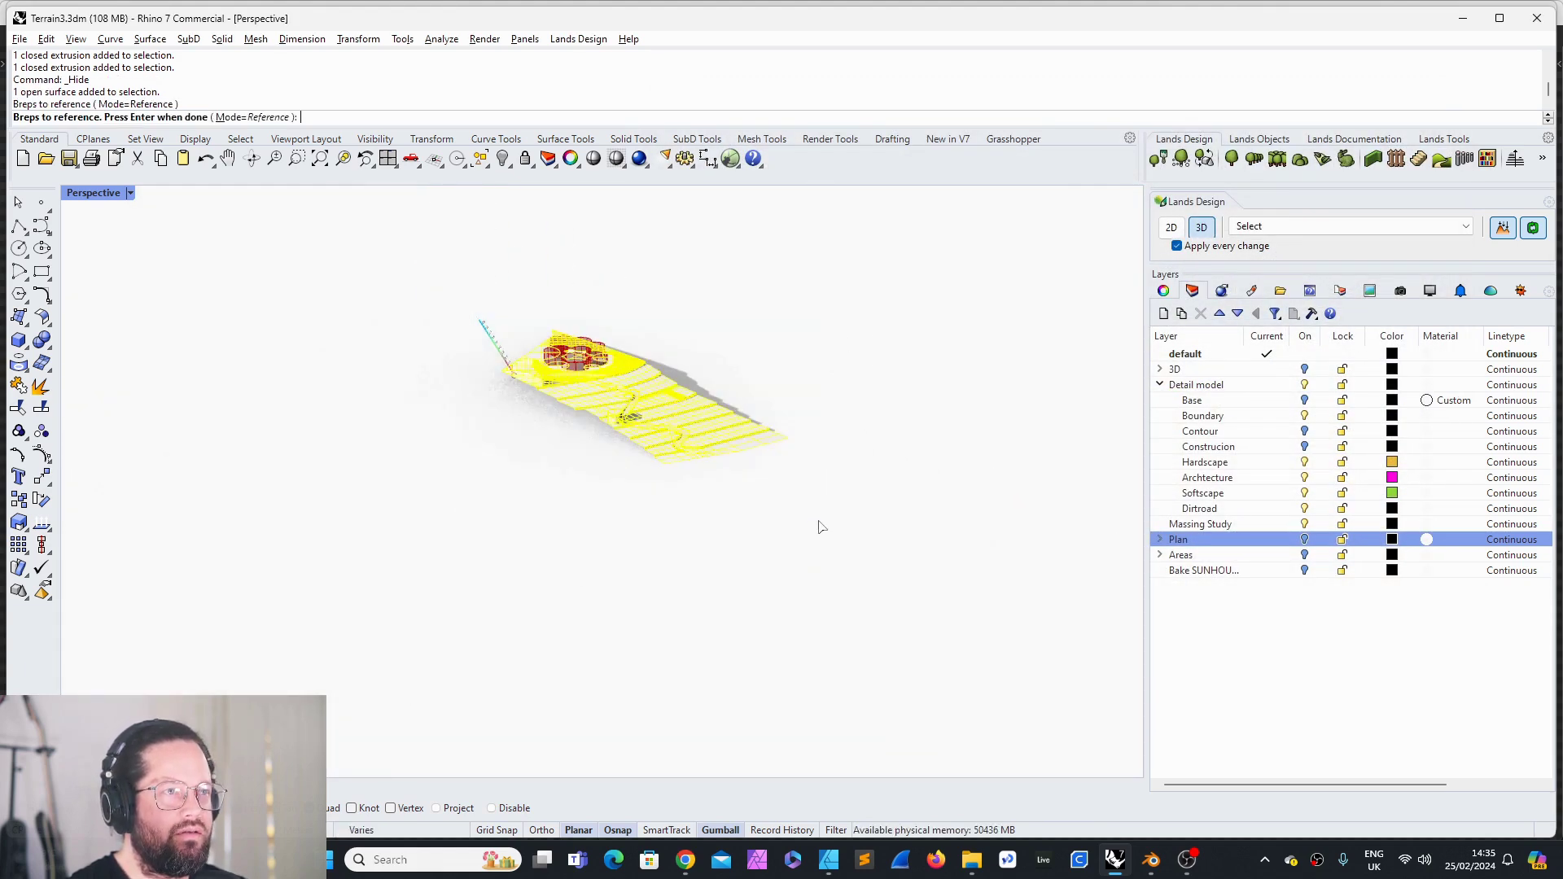
{"action": "scroll", "coordinate": [697, 399], "scroll_direction": "up", "scroll_amount": 5}
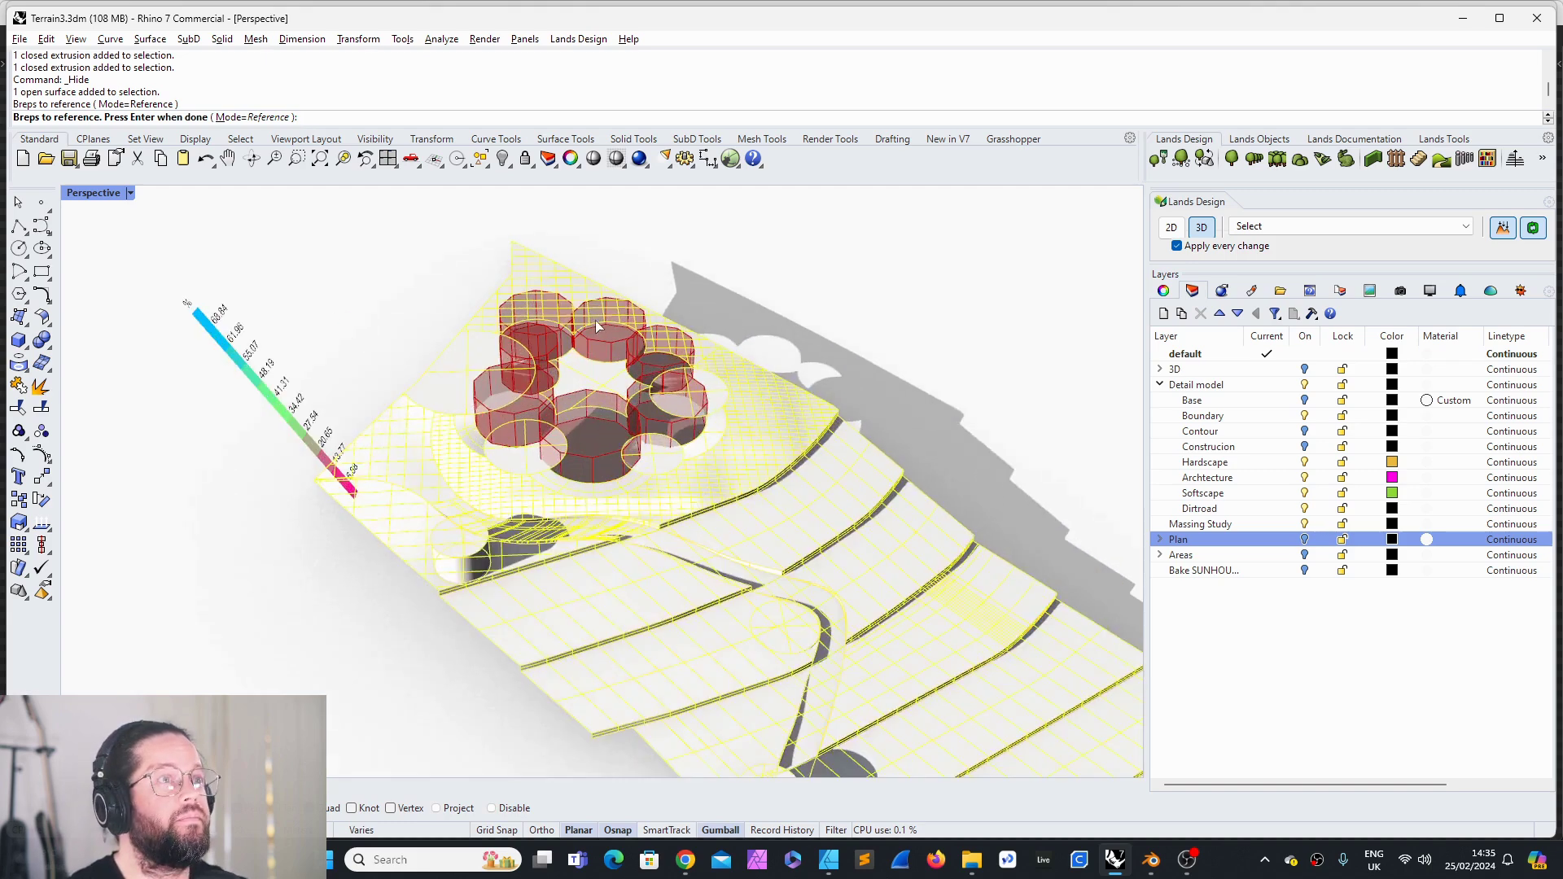
{"action": "key", "text": "Return"}
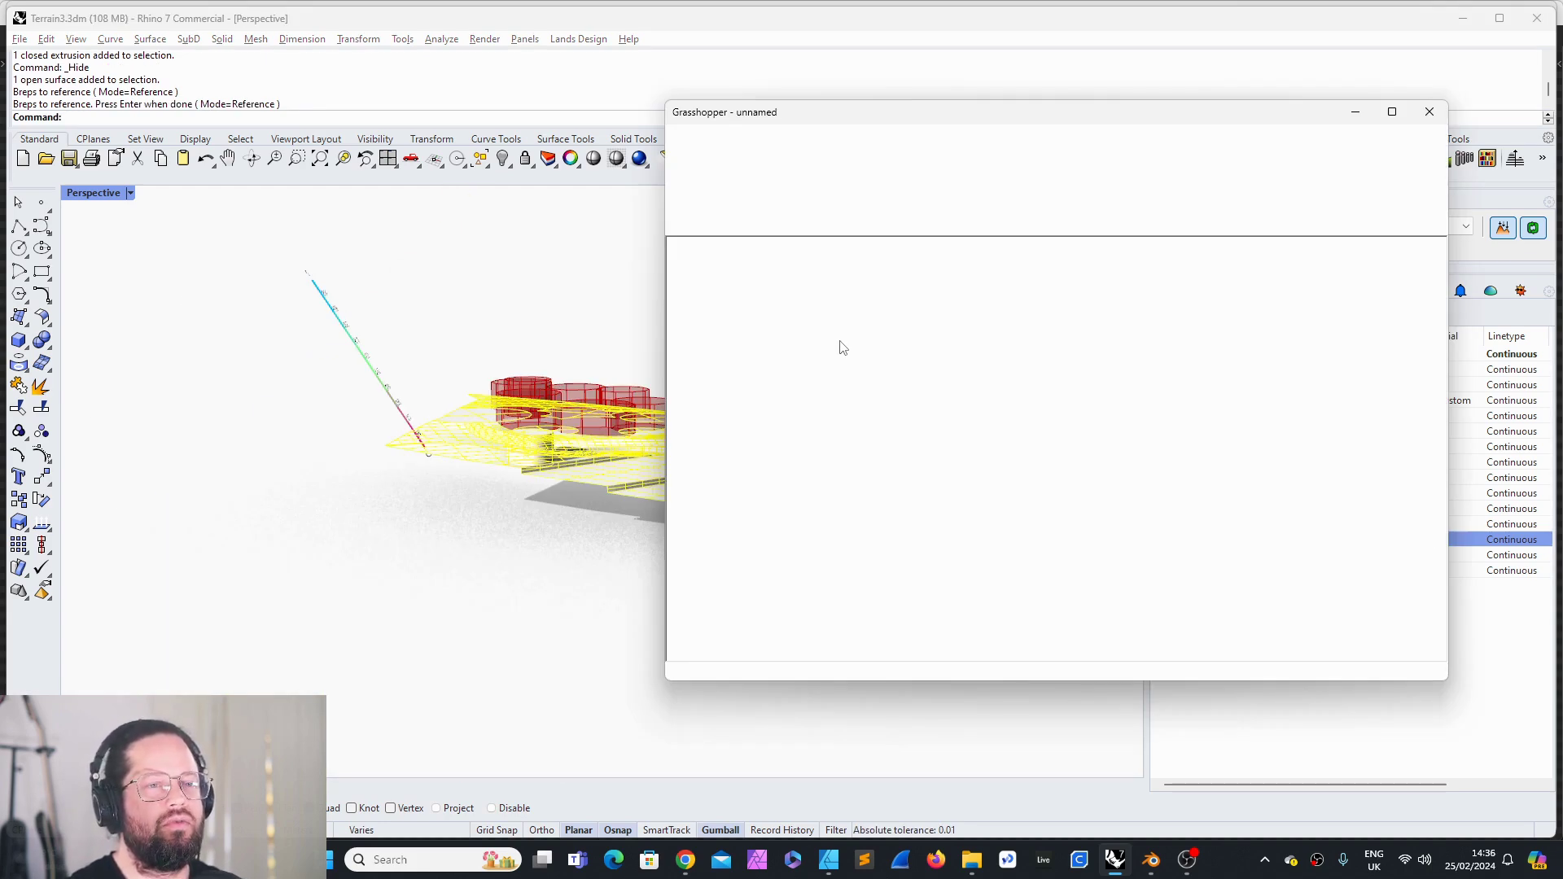
Step: Set the number slider feeding LB View Percent's grid size input to 1
{"action": "scroll", "coordinate": [1050, 435], "scroll_direction": "up", "scroll_amount": 5}
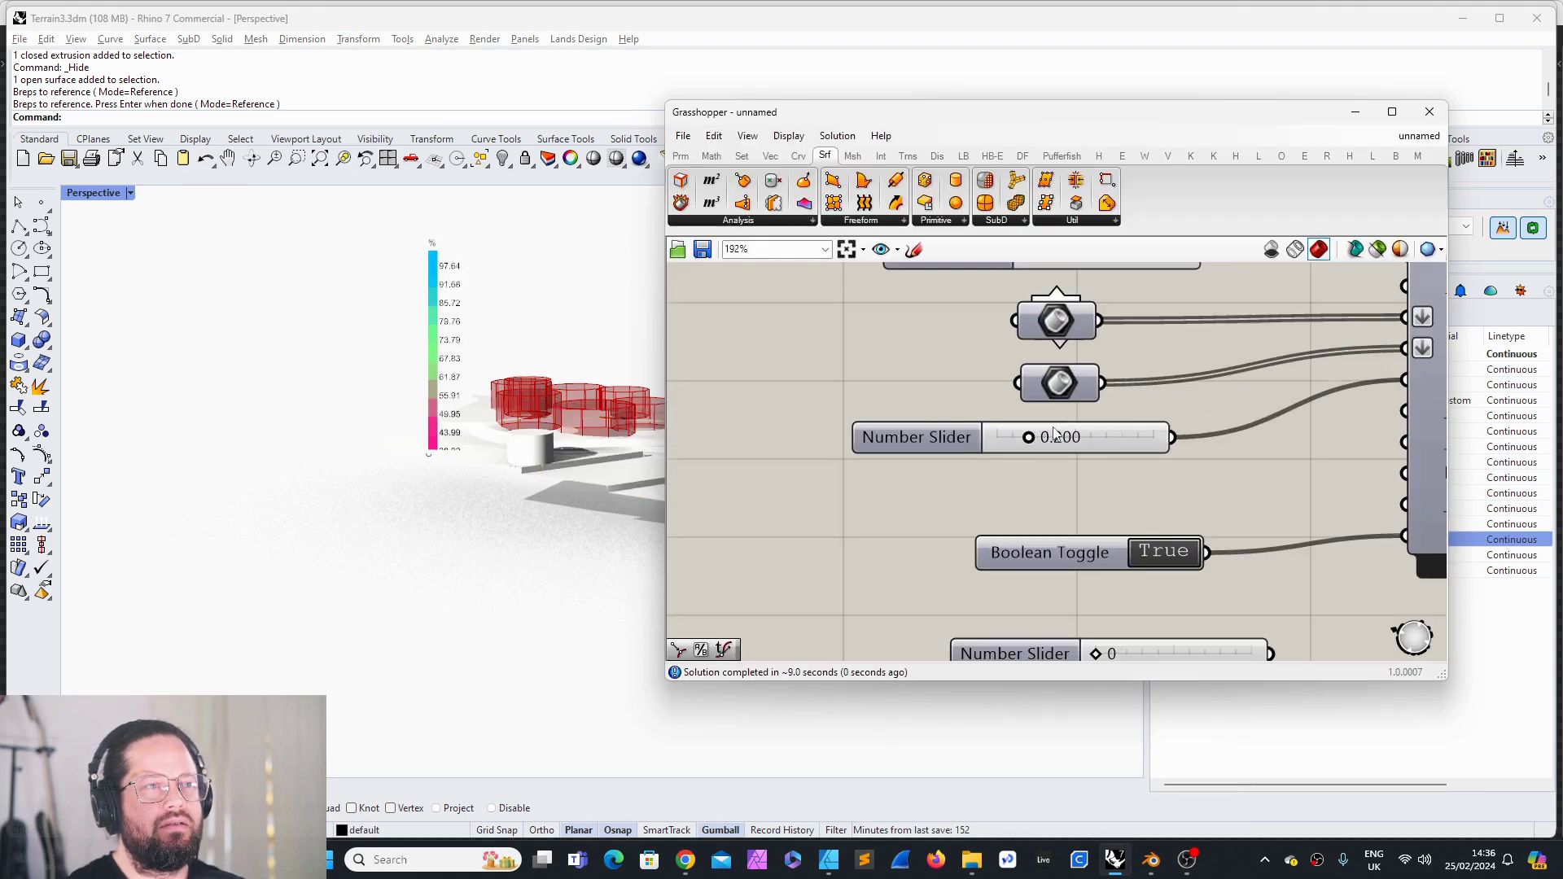
{"action": "left_click", "coordinate": [1061, 443]}
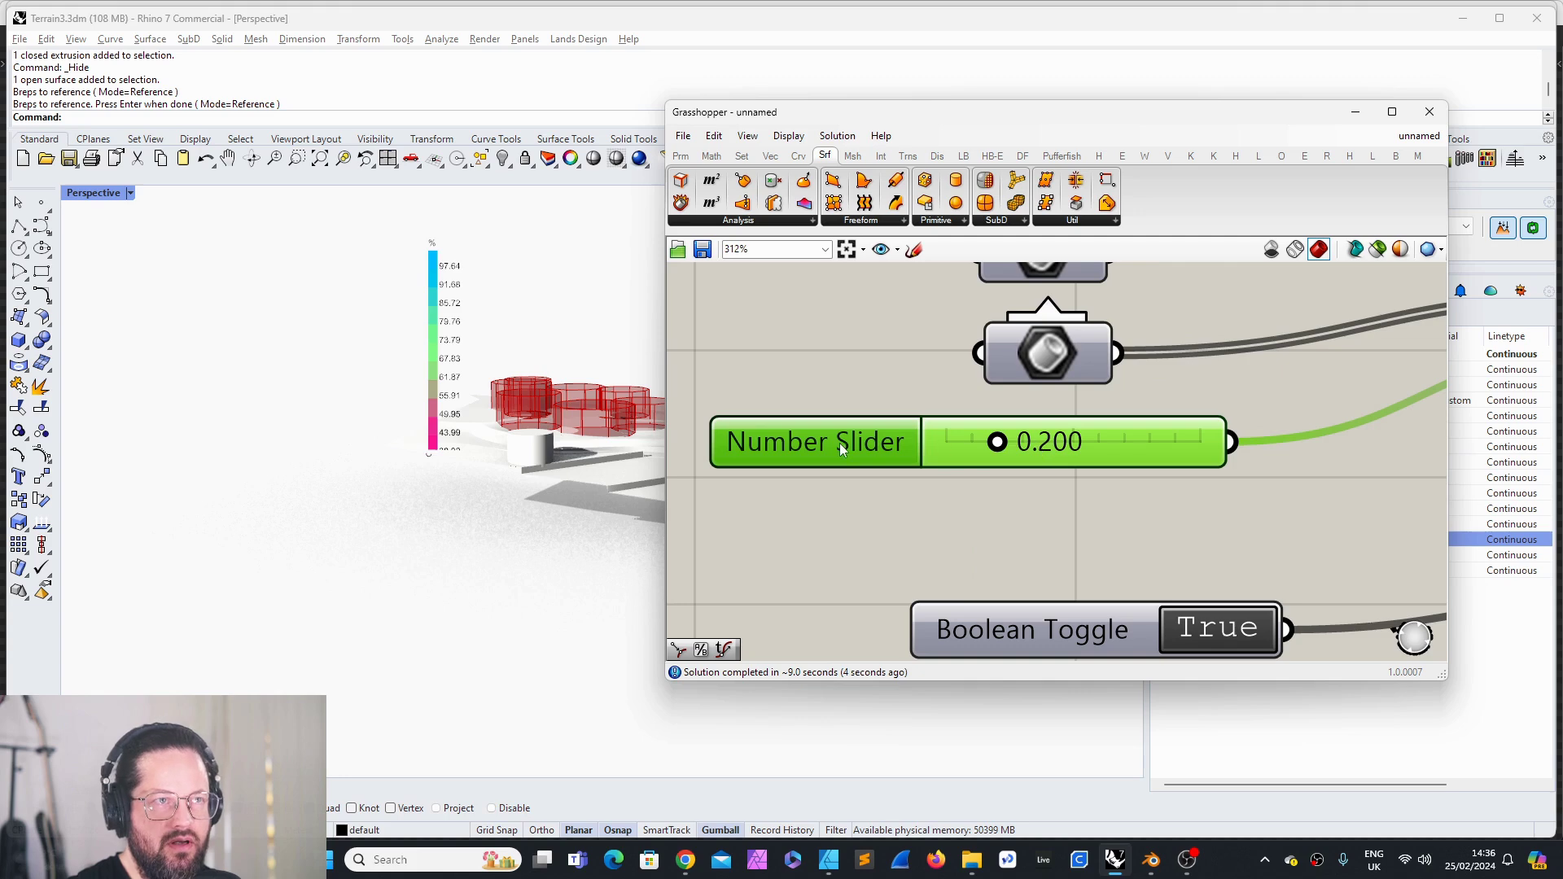
{"action": "double_click", "coordinate": [1024, 450]}
{"action": "type", "text": "1"}
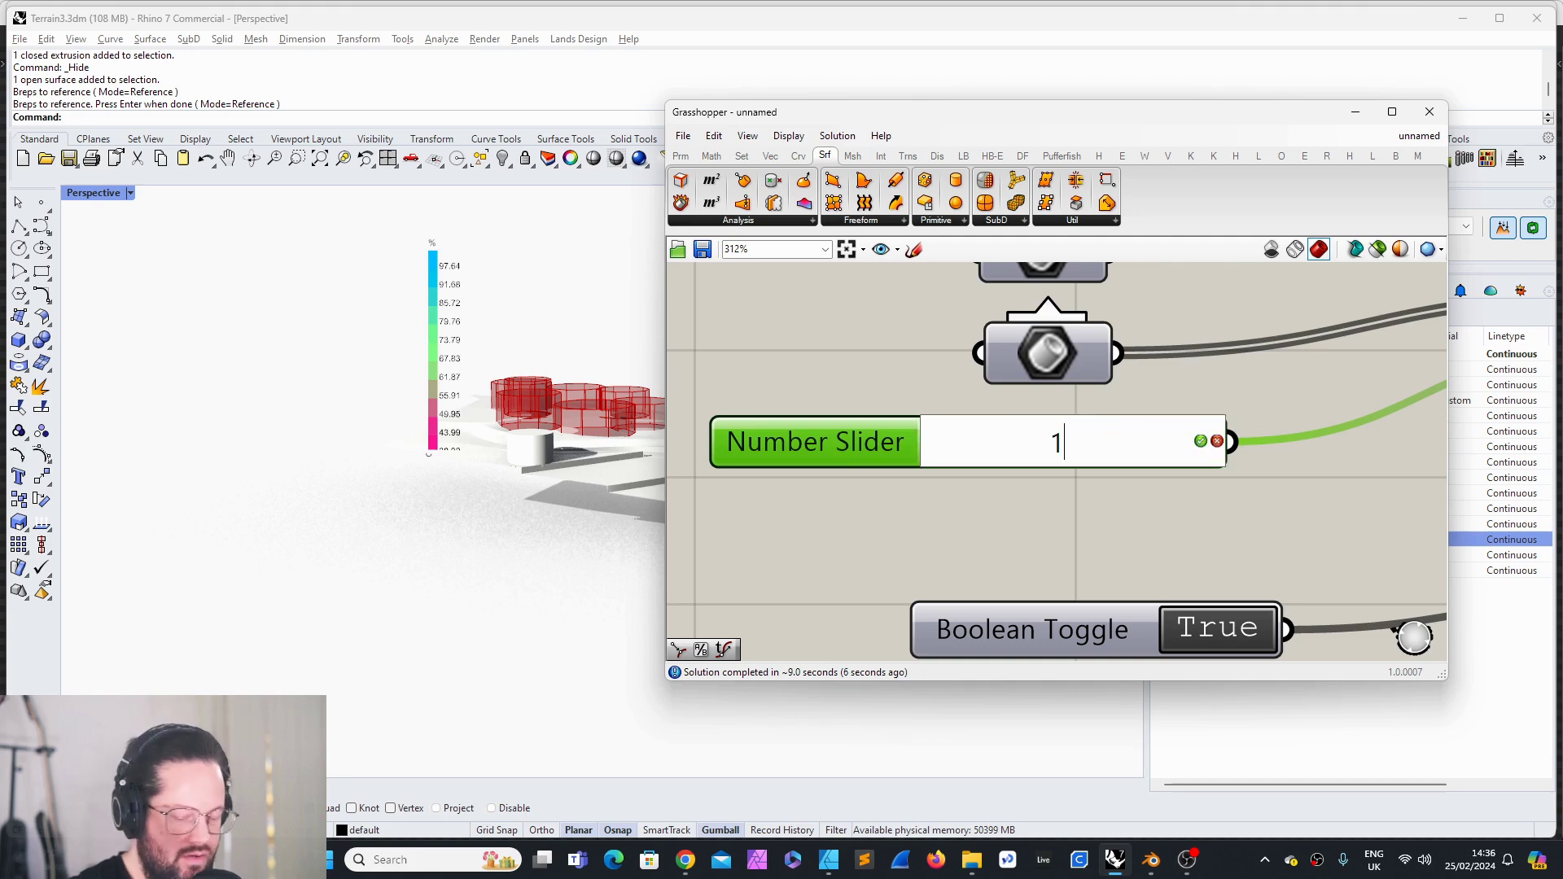
{"action": "key", "text": "Return"}
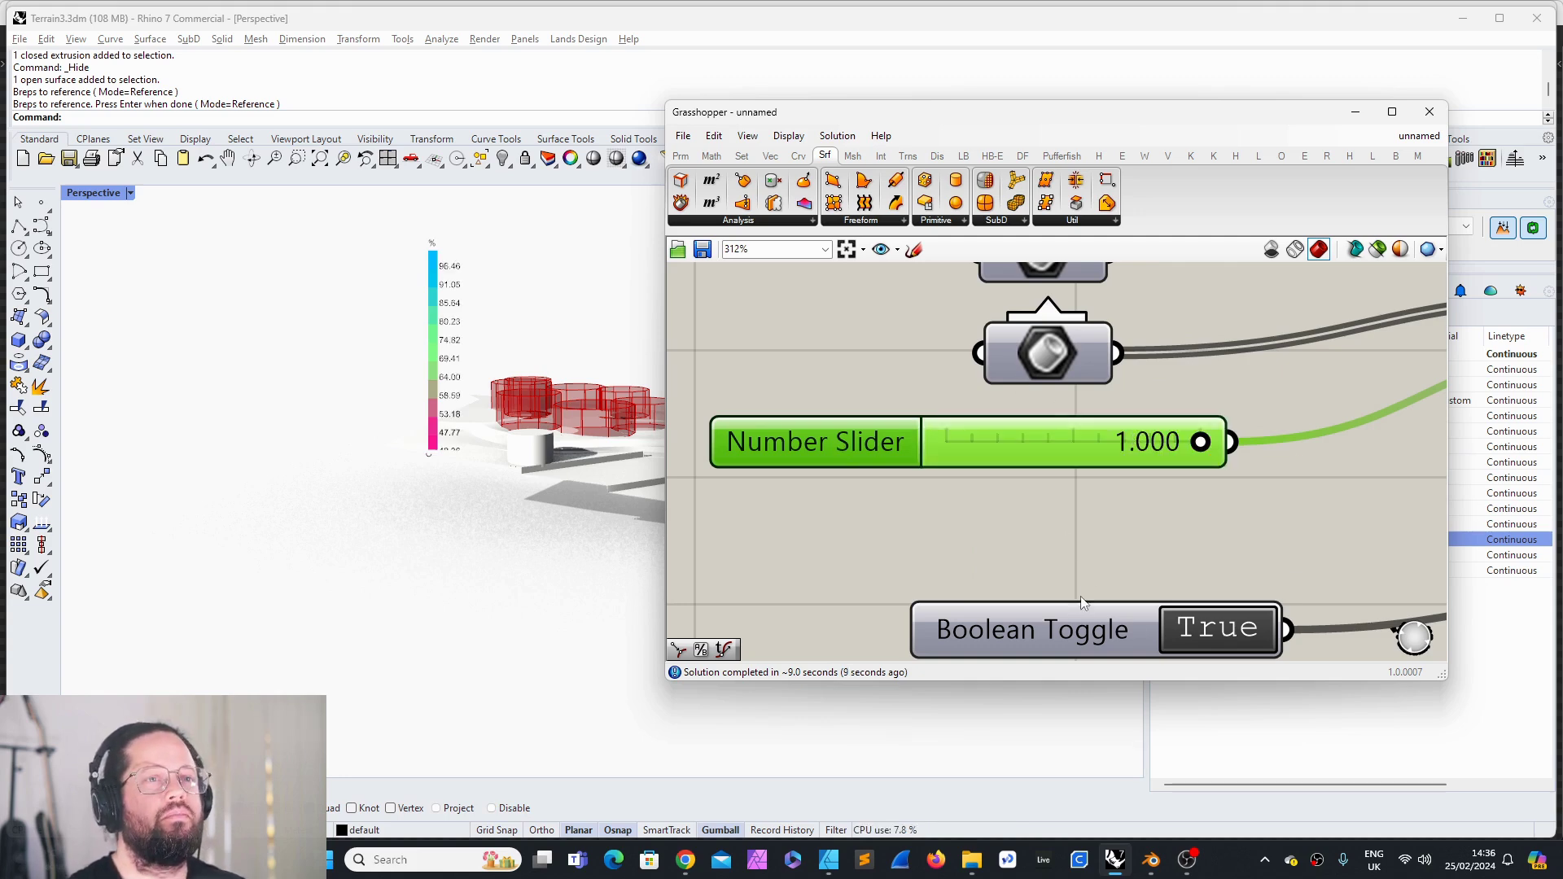
Step: Move the whole LB View Percent group, with its sliders and output components, down beside the Extrude component
{"action": "right_click_drag", "start_coordinate": [627, 402], "coordinate": [585, 482]}
{"action": "scroll", "coordinate": [1087, 520], "scroll_direction": "down", "scroll_amount": 8}
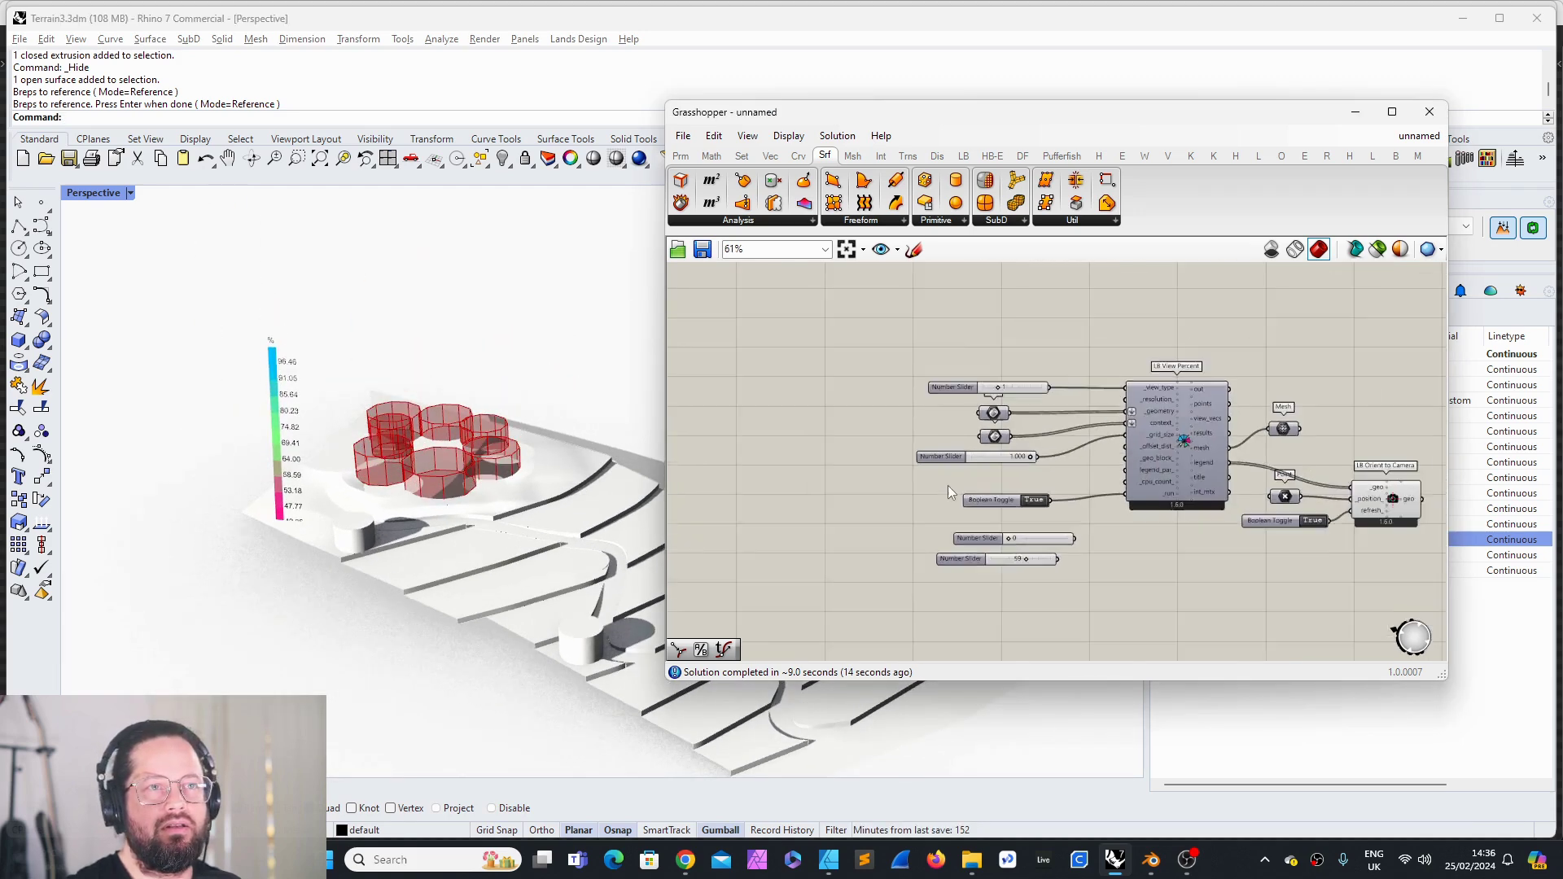
{"action": "scroll", "coordinate": [1009, 440], "scroll_direction": "down", "scroll_amount": 5}
{"action": "scroll", "coordinate": [984, 550], "scroll_direction": "up", "scroll_amount": 3}
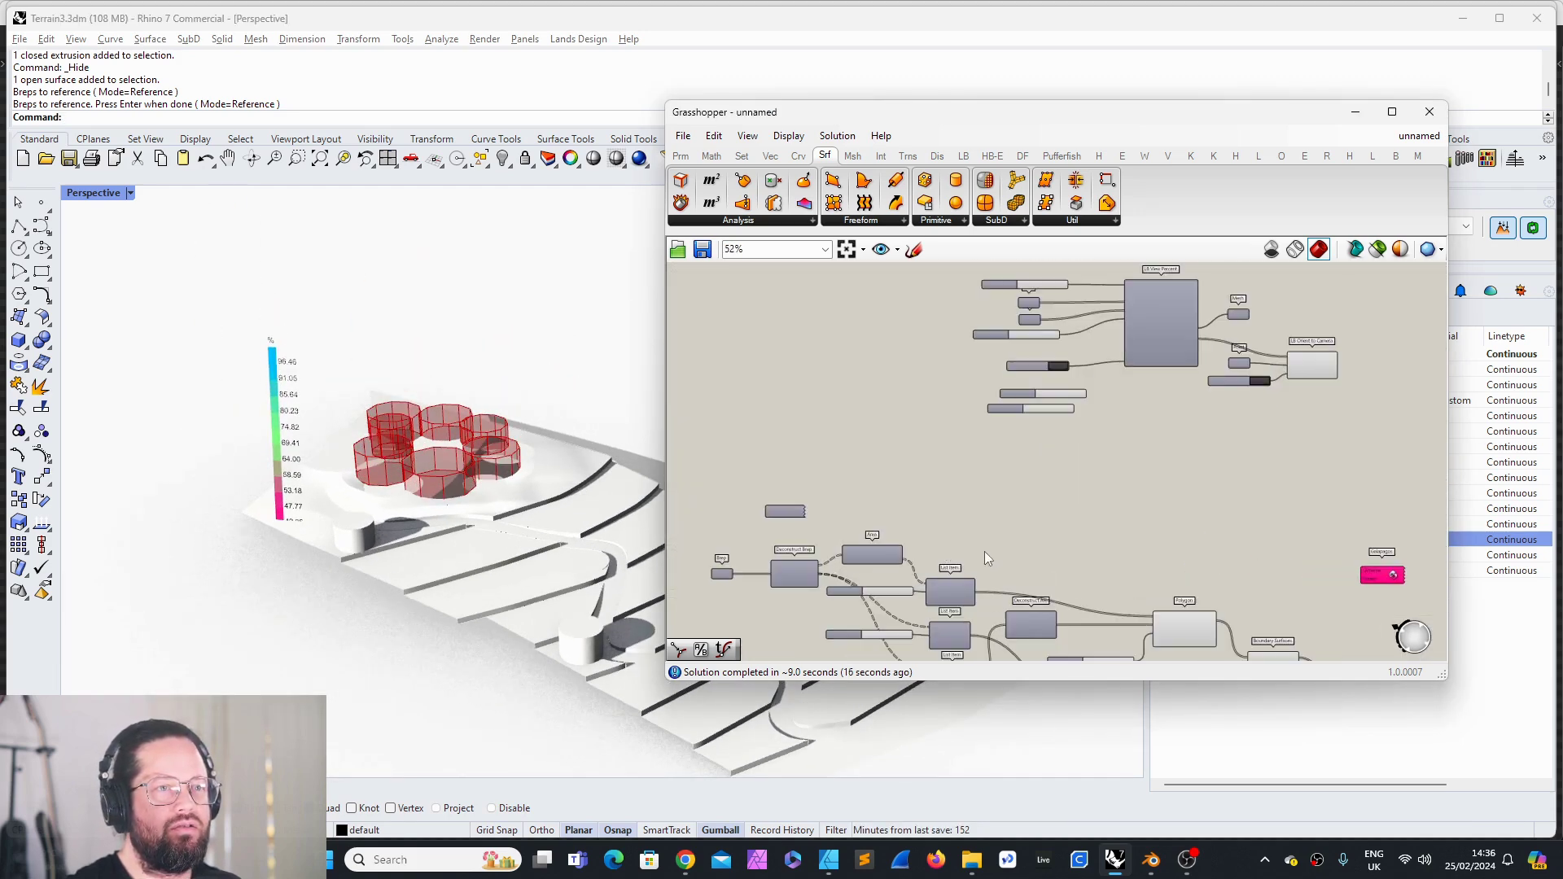
{"action": "scroll", "coordinate": [931, 429], "scroll_direction": "down", "scroll_amount": 2}
{"action": "scroll", "coordinate": [1195, 571], "scroll_direction": "up", "scroll_amount": 4}
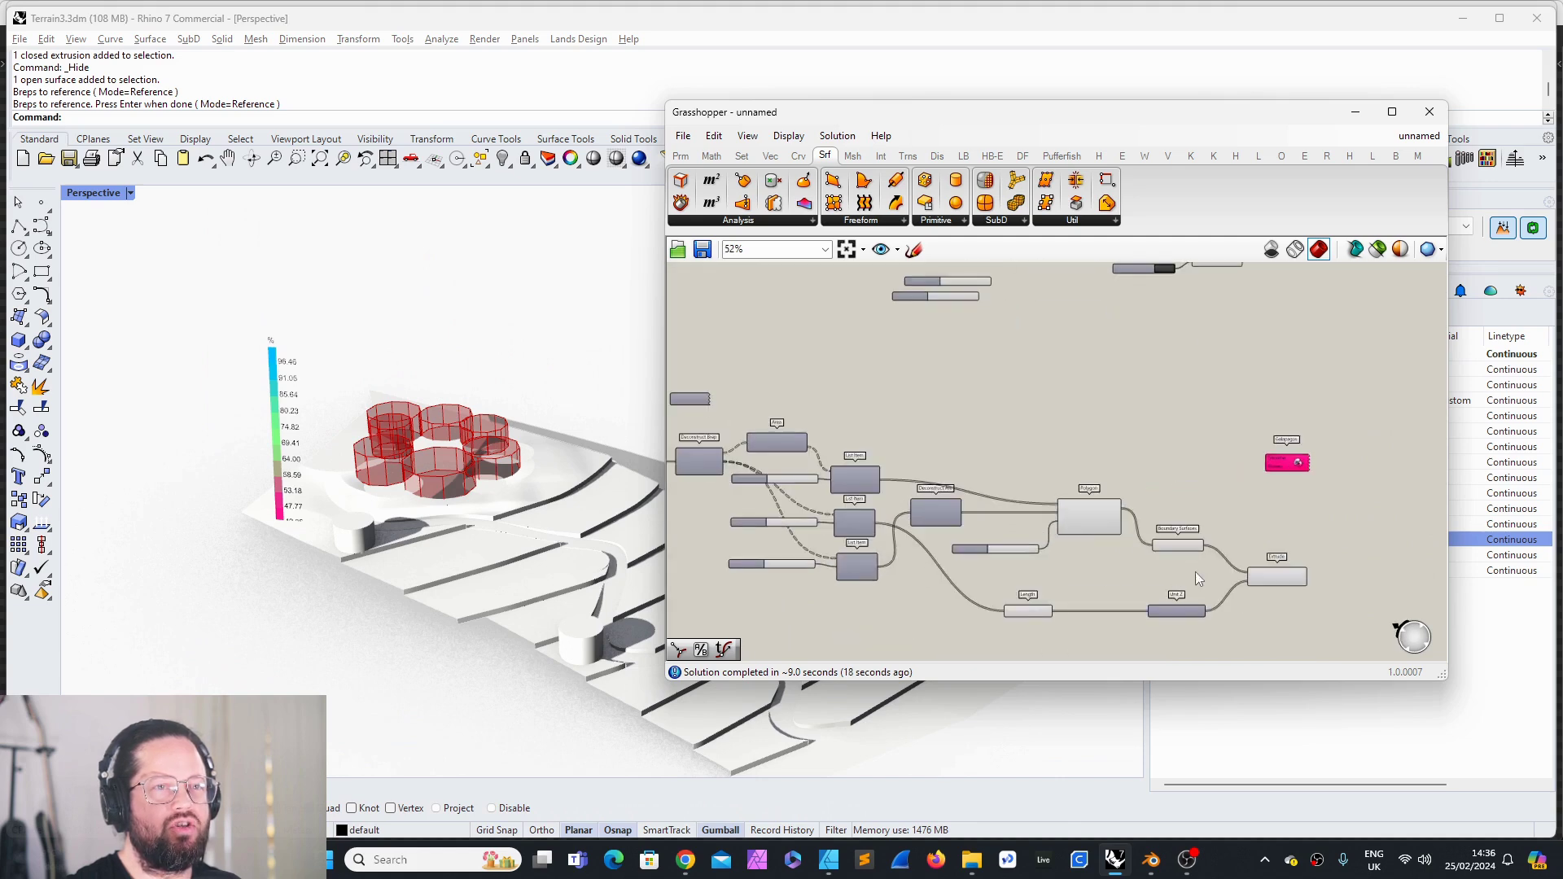
{"action": "left_click", "coordinate": [1305, 567]}
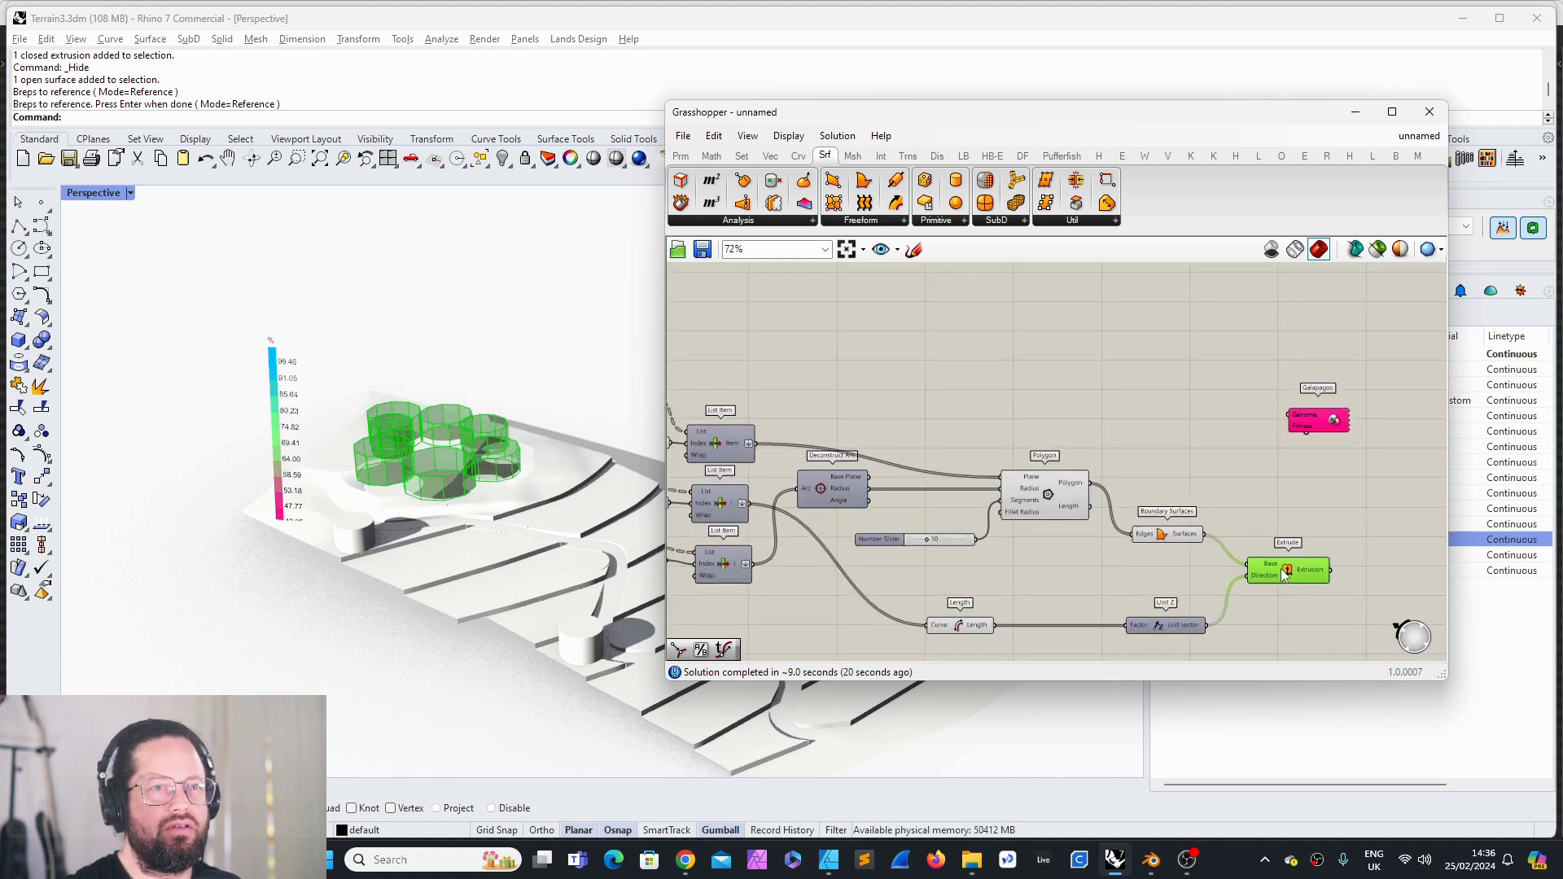
{"action": "scroll", "coordinate": [1141, 622], "scroll_direction": "down", "scroll_amount": 5}
{"action": "left_click_drag", "start_coordinate": [898, 332], "coordinate": [1138, 442]}
{"action": "left_click_drag", "start_coordinate": [1027, 383], "coordinate": [1271, 545]}
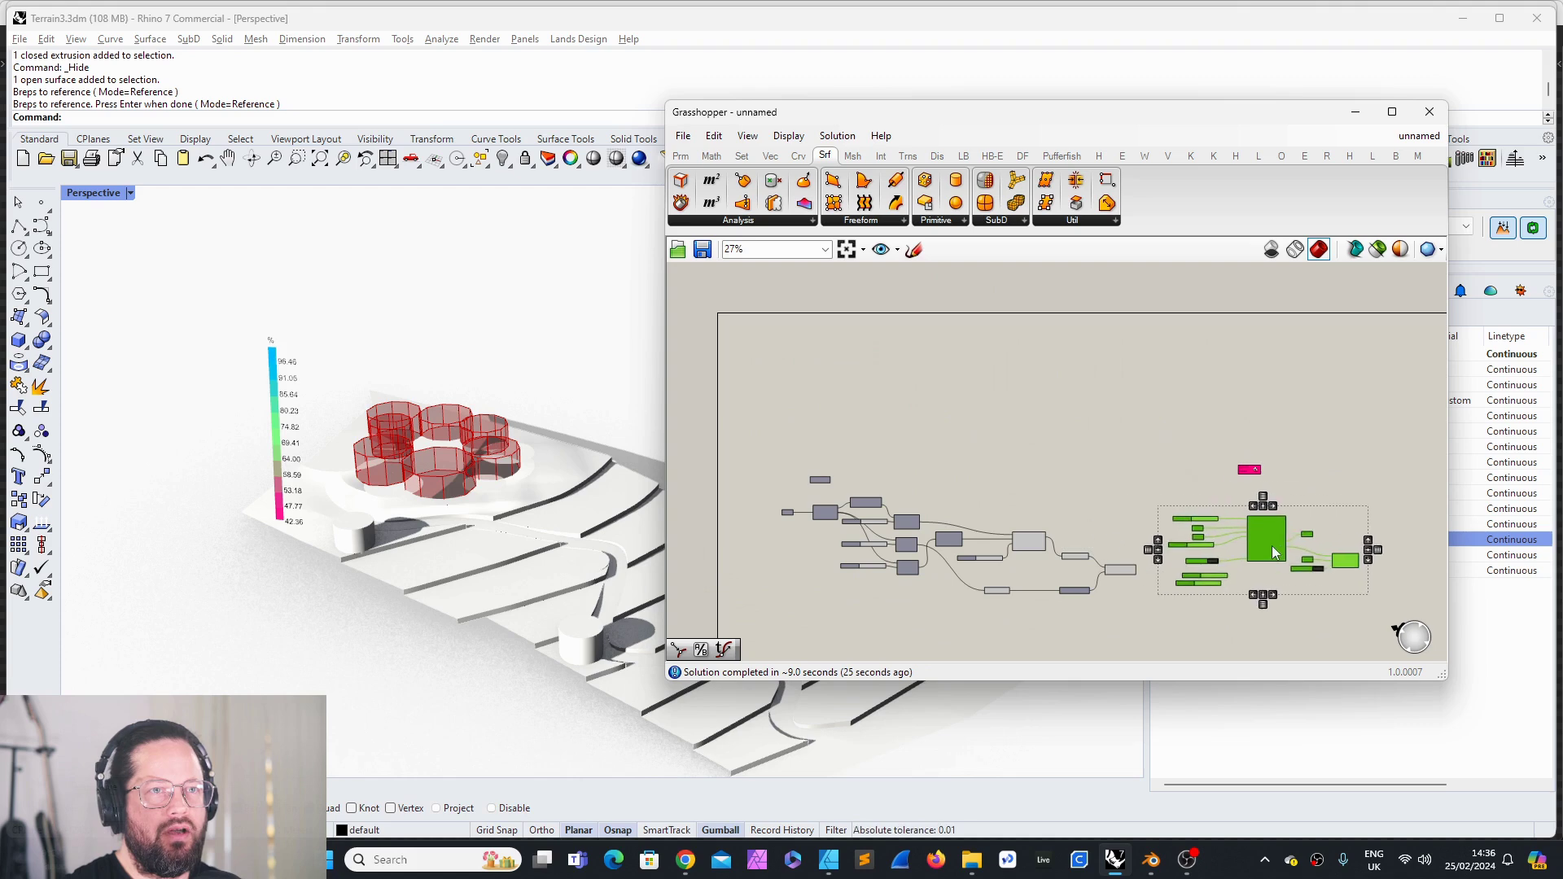
Step: Connect Extrude's Extrusion output to the Brep parameter feeding LB View Percent's geometry input and enable that parameter's preview
{"action": "scroll", "coordinate": [1266, 570], "scroll_direction": "up", "scroll_amount": 4}
{"action": "scroll", "coordinate": [984, 498], "scroll_direction": "up", "scroll_amount": 2}
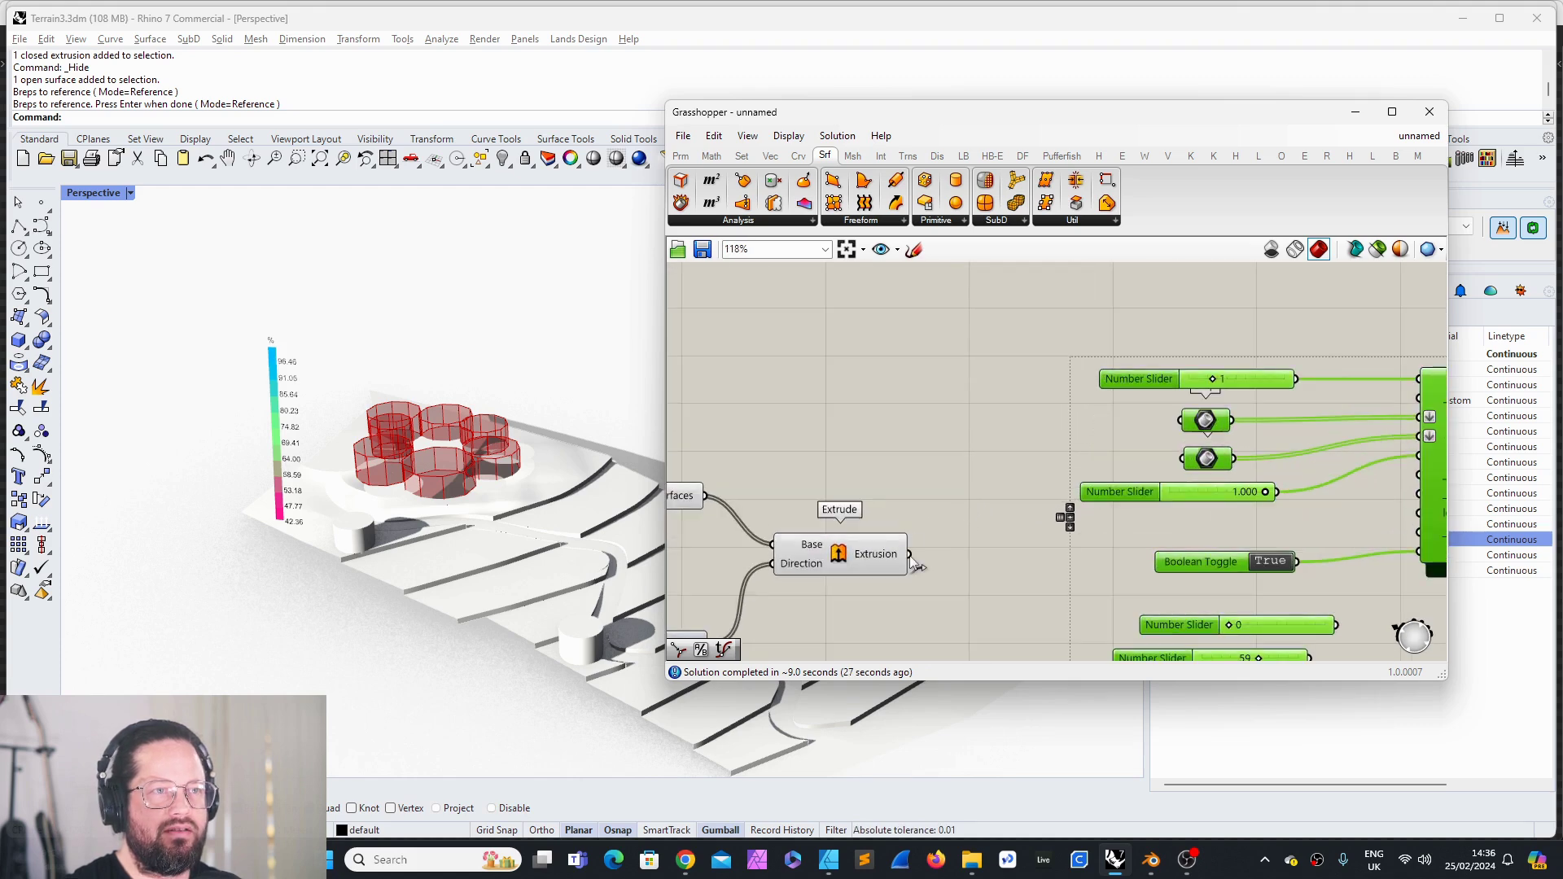
{"action": "left_click_drag", "start_coordinate": [909, 556], "coordinate": [1180, 420]}
{"action": "scroll", "coordinate": [1140, 432], "scroll_direction": "down", "scroll_amount": 2}
{"action": "right_click", "coordinate": [1133, 425]}
{"action": "left_click", "coordinate": [1182, 457]}
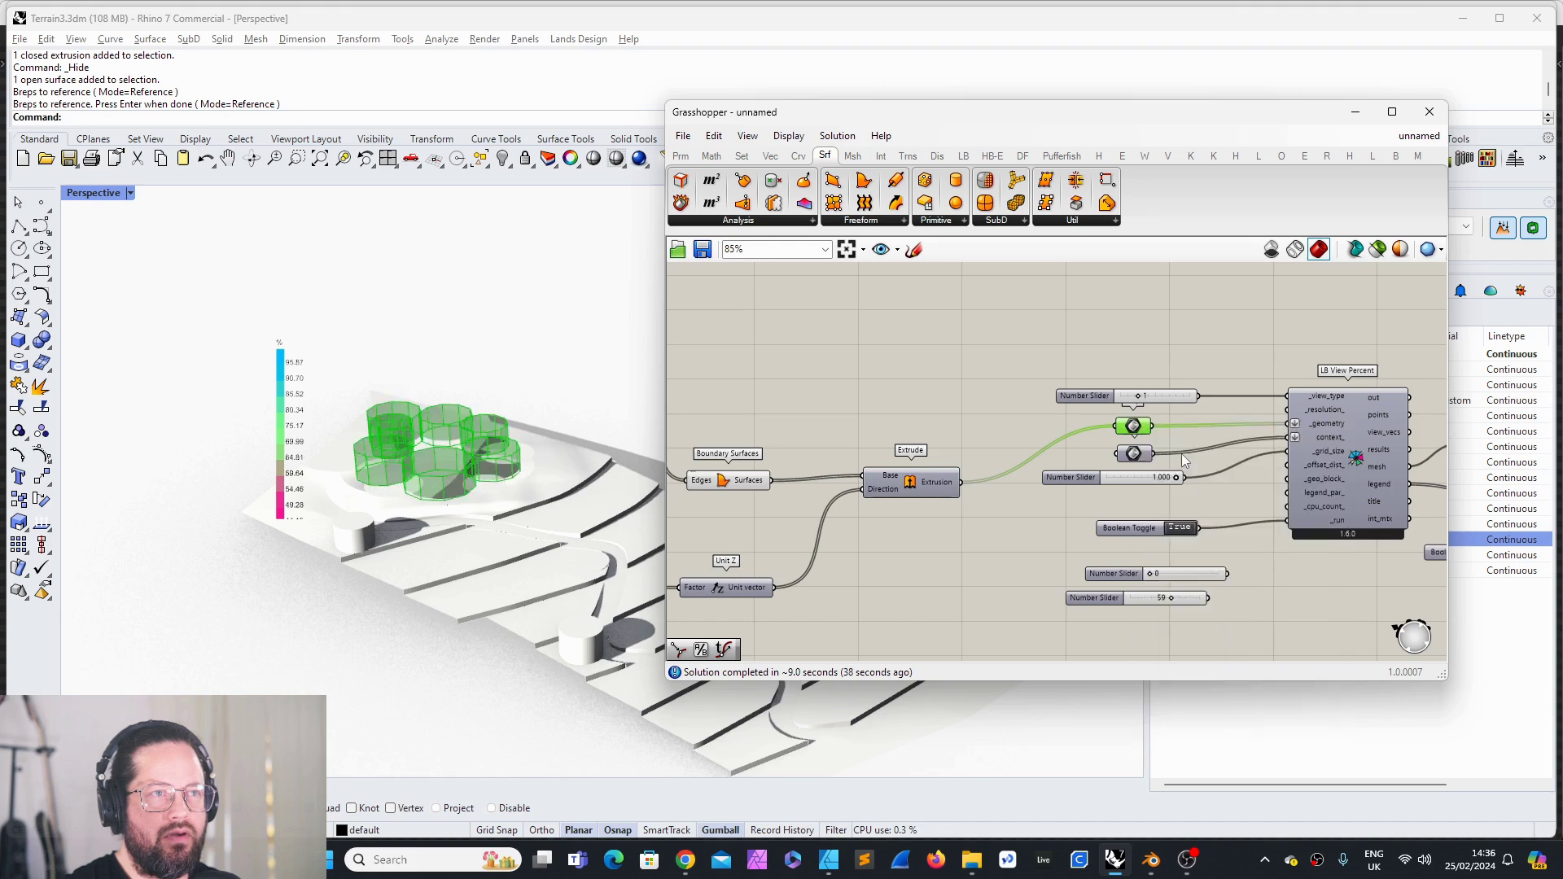
Step: Move the Boundary Surfaces and Extrude components up so they sit closer in line with the geometry Brep parameter
{"action": "right_click_drag", "start_coordinate": [468, 487], "coordinate": [460, 540]}
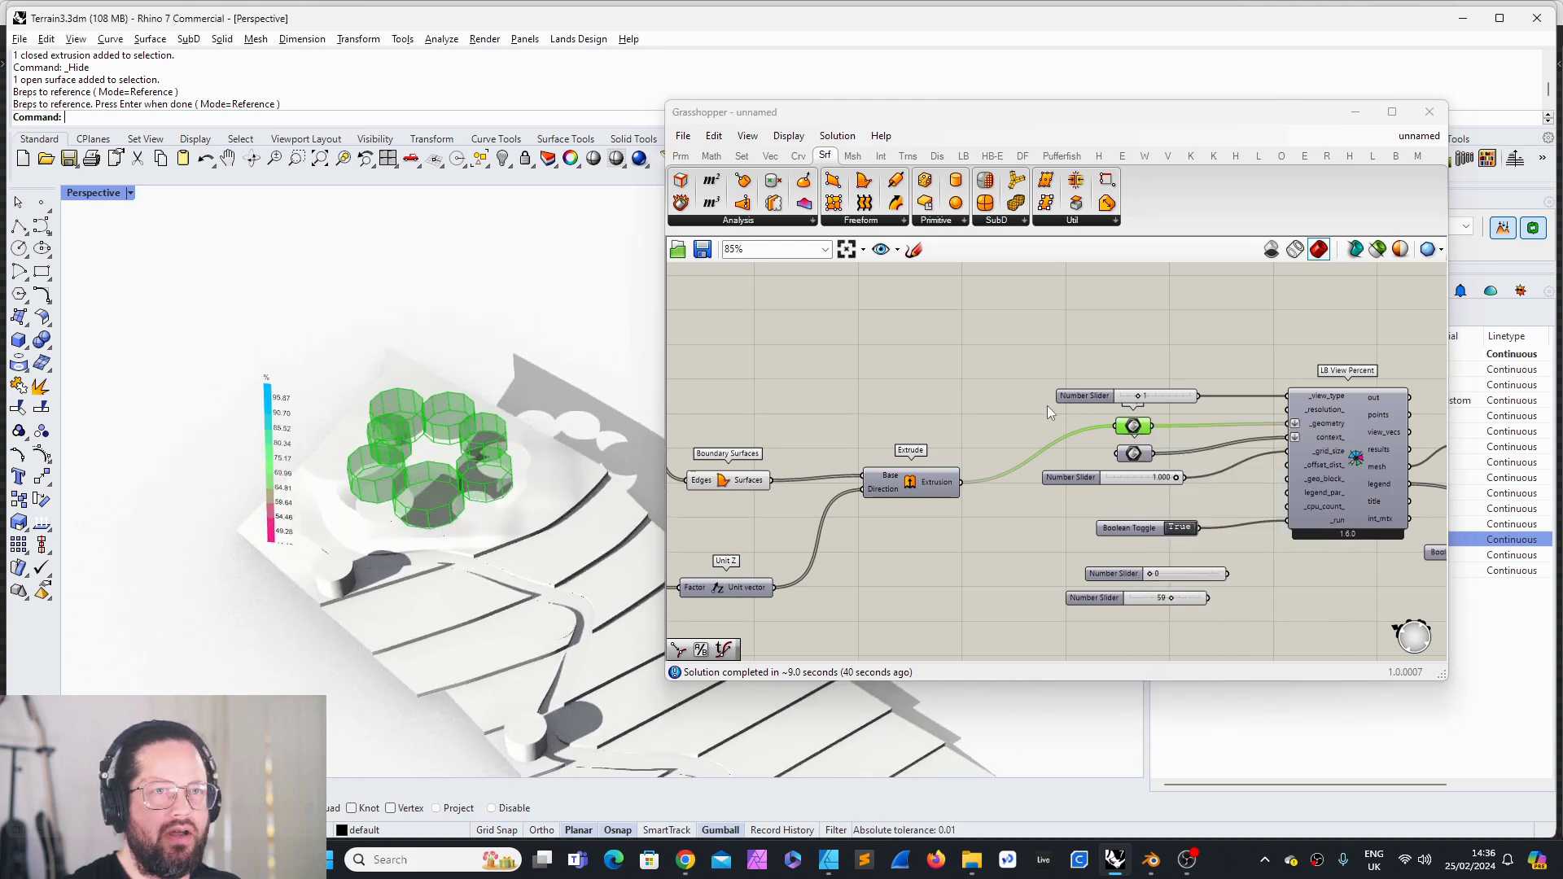
{"action": "left_click", "coordinate": [1018, 415]}
{"action": "left_click", "coordinate": [742, 481]}
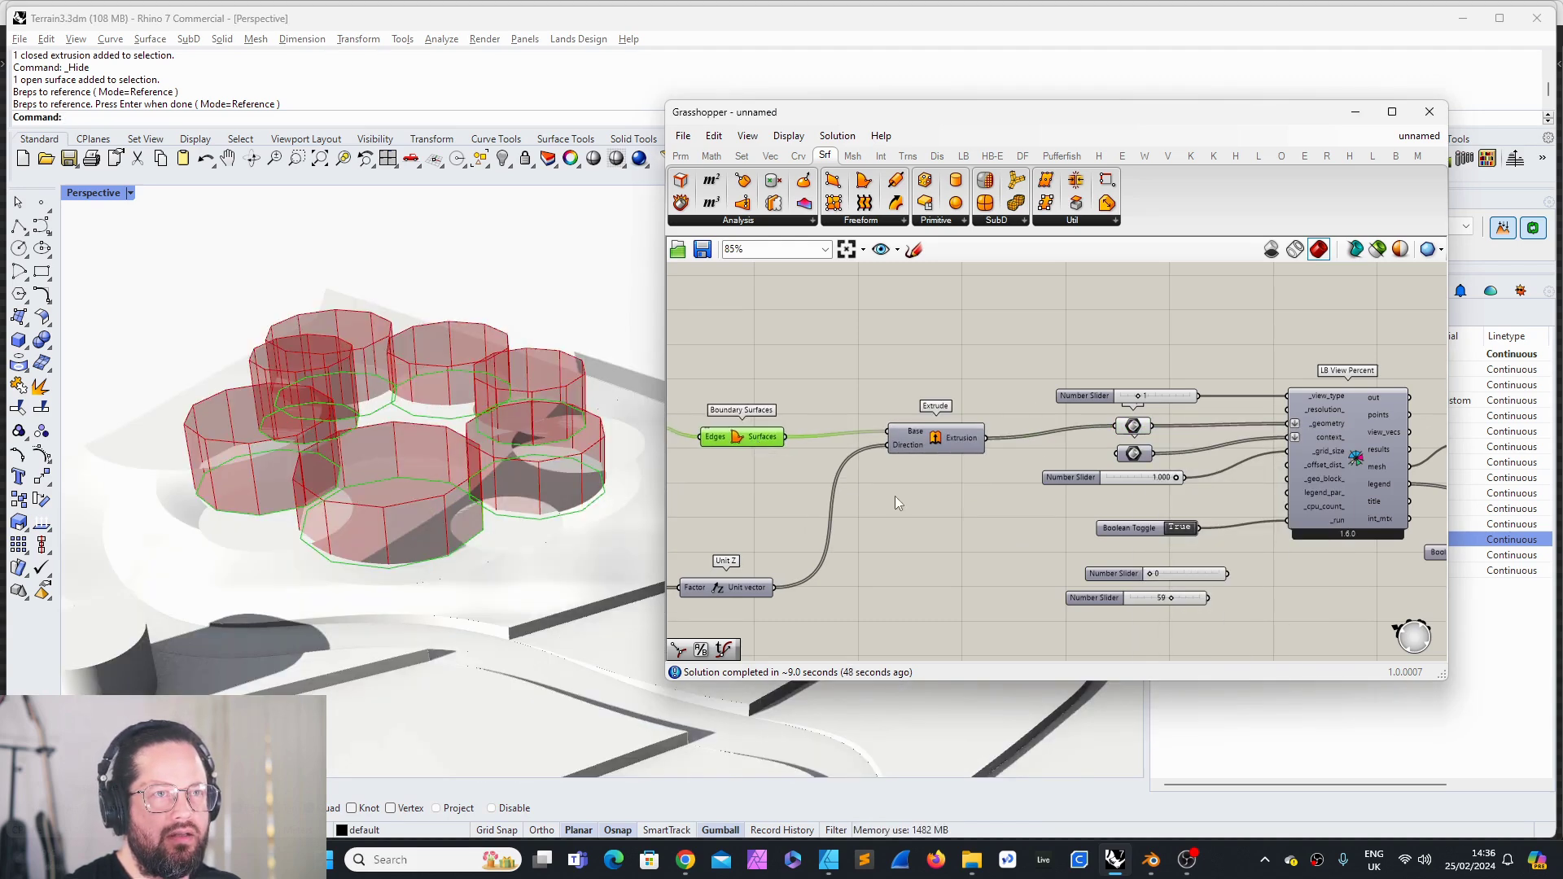
{"action": "scroll", "coordinate": [1052, 480], "scroll_direction": "up", "scroll_amount": 2}
{"action": "scroll", "coordinate": [1052, 486], "scroll_direction": "up", "scroll_amount": 2}
Step: Nudge the terrain Brep parameter and additionally connect the geometry Brep parameter to LB View Percent's context input
{"action": "left_click", "coordinate": [1037, 445]}
{"action": "scroll", "coordinate": [1037, 444], "scroll_direction": "down", "scroll_amount": 3}
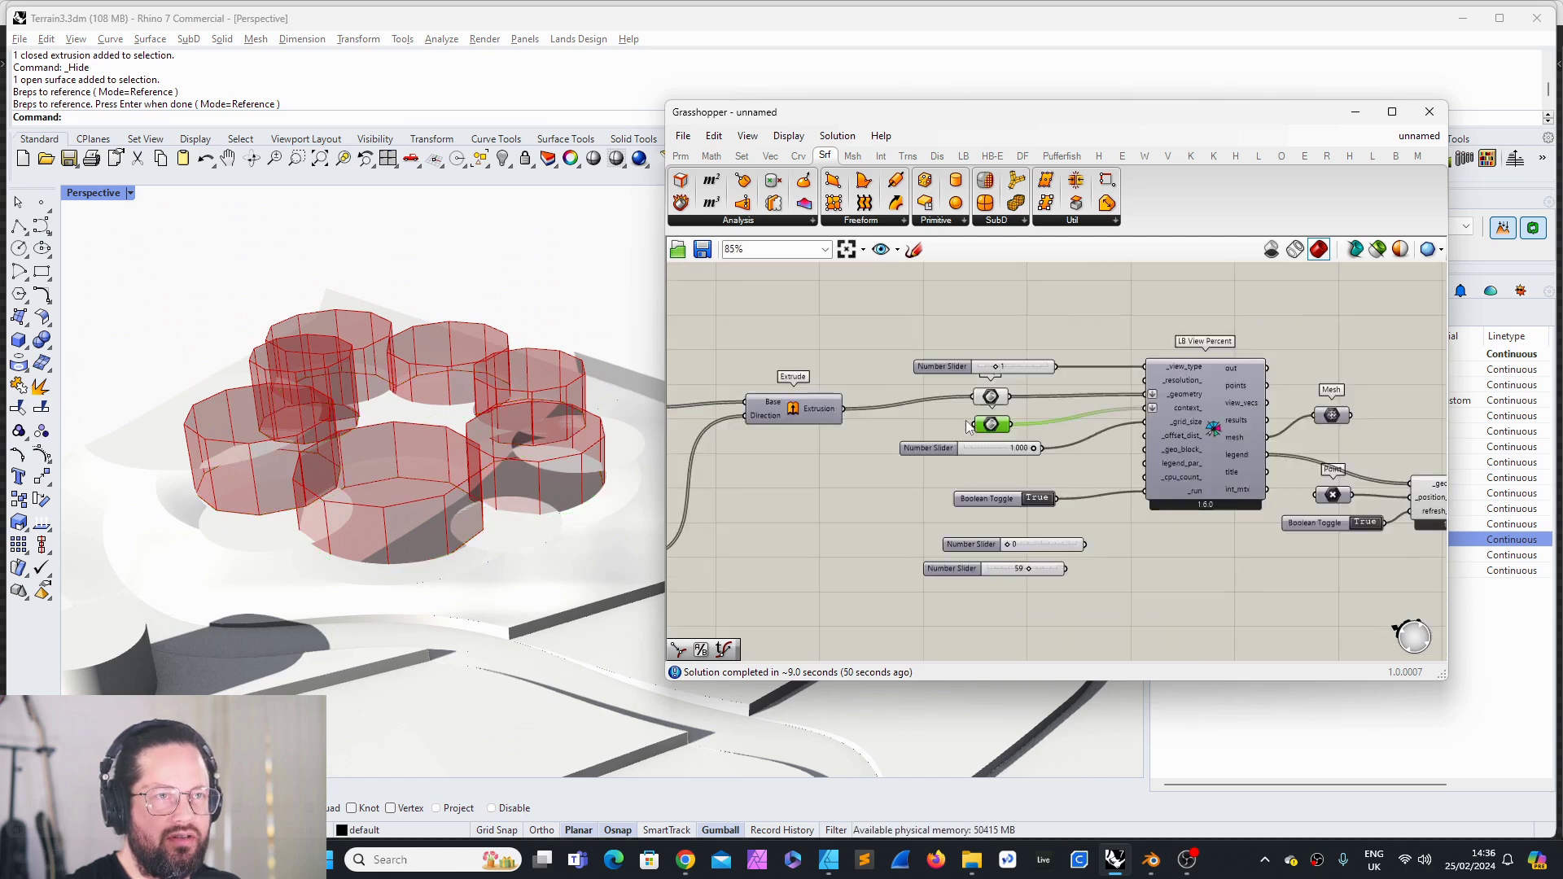
{"action": "scroll", "coordinate": [1040, 438], "scroll_direction": "up", "scroll_amount": 4}
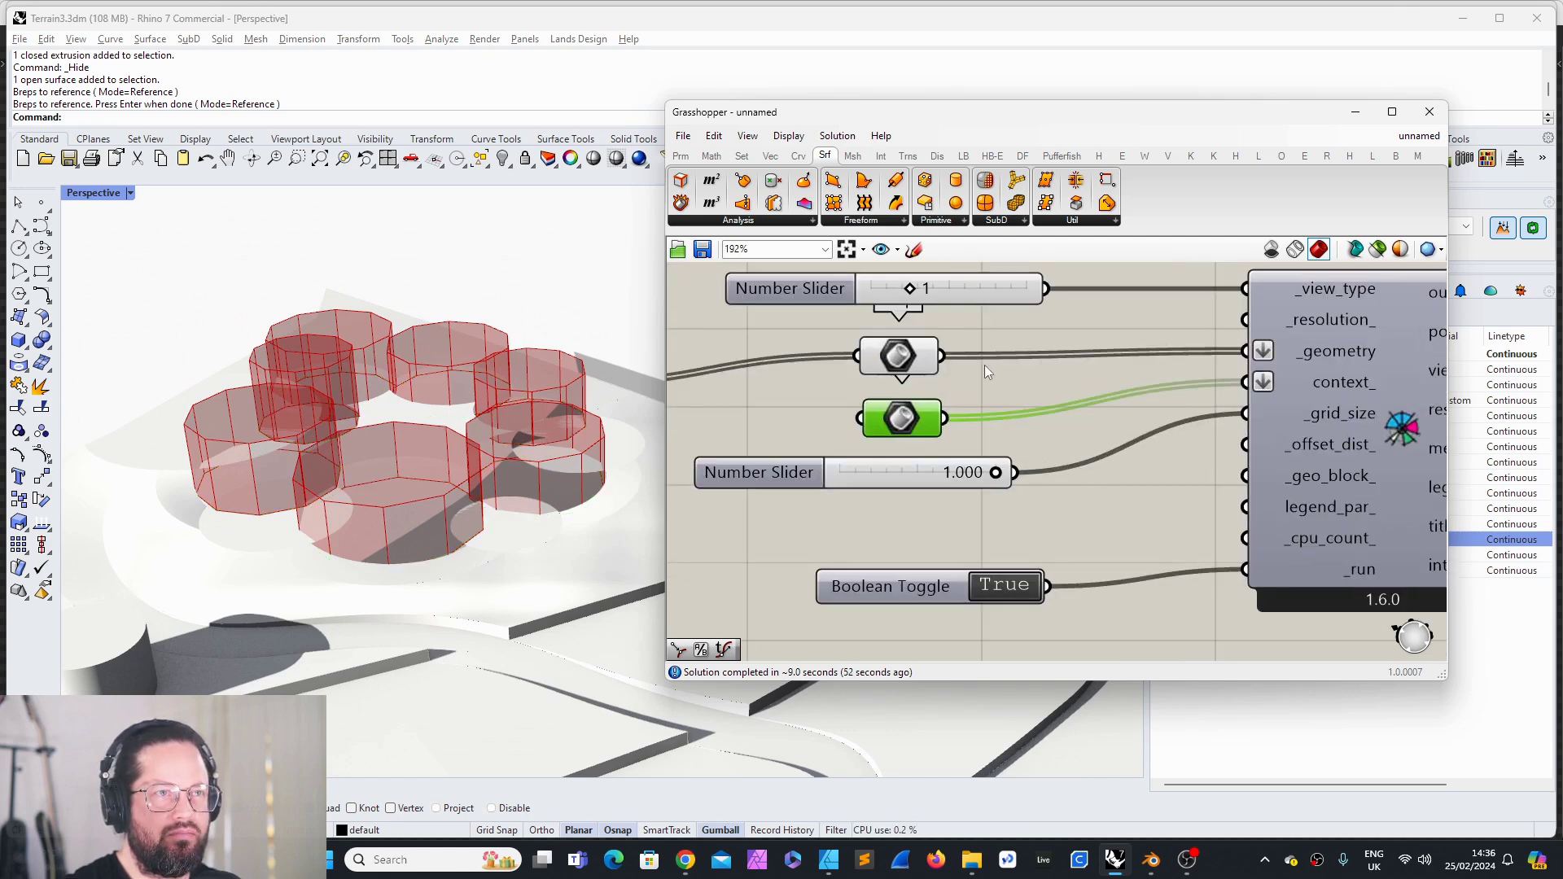
{"action": "left_click_drag", "start_coordinate": [909, 416], "coordinate": [913, 419]}
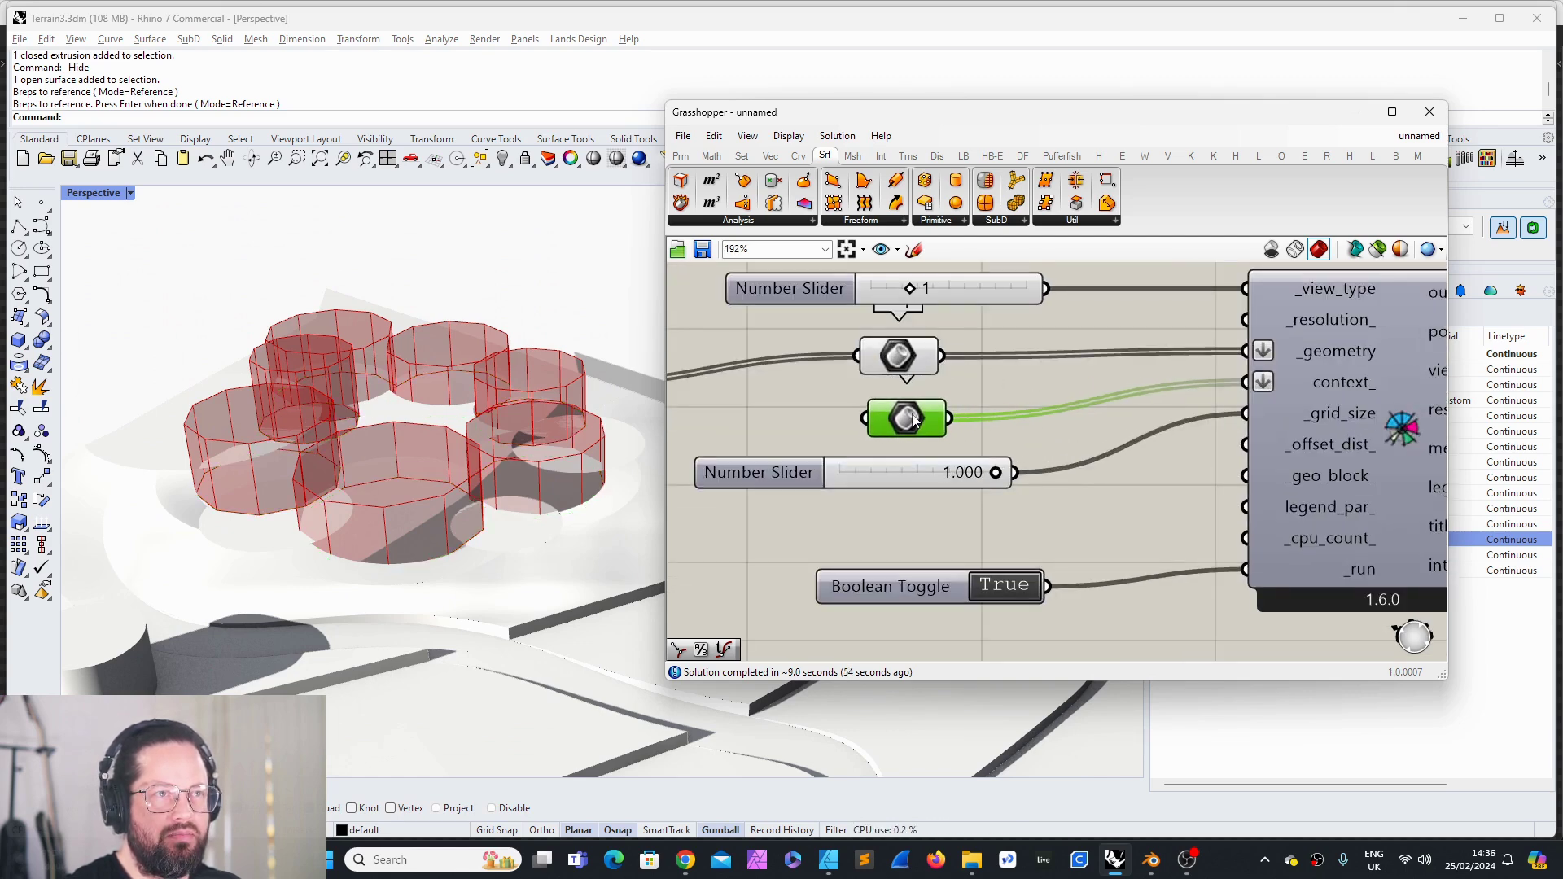
{"action": "left_click", "coordinate": [872, 361]}
{"action": "left_click_drag", "start_coordinate": [943, 356], "coordinate": [1256, 388]}
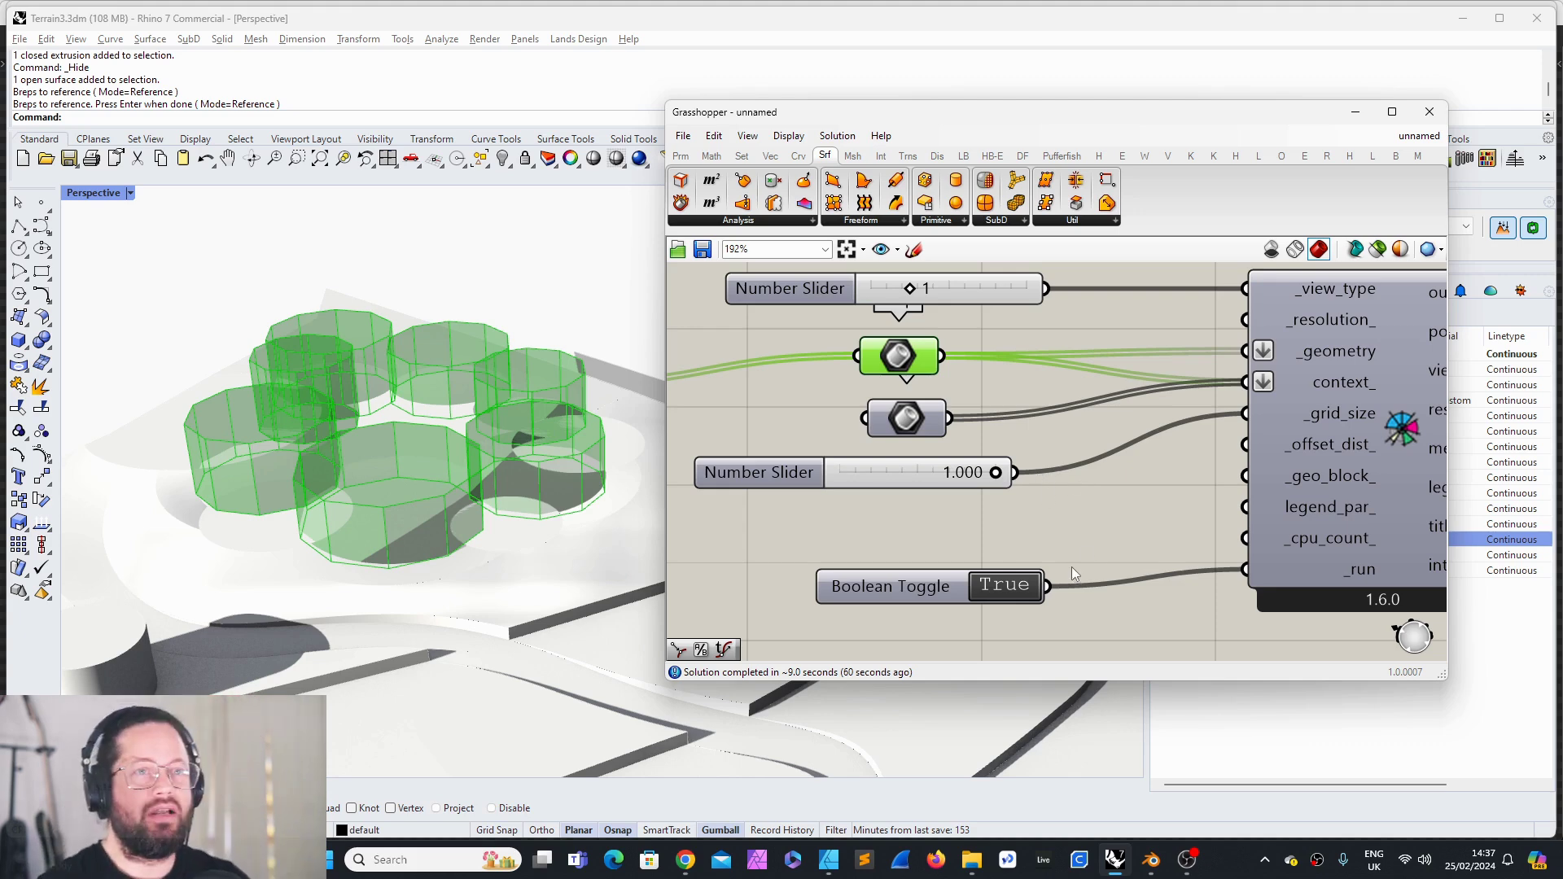
Step: Turn on the preview of the Mesh parameter on LB View Percent's output and inspect the coloured faces between the volumes
{"action": "scroll", "coordinate": [1058, 467], "scroll_direction": "down", "scroll_amount": 4}
{"action": "scroll", "coordinate": [1034, 451], "scroll_direction": "up", "scroll_amount": 2}
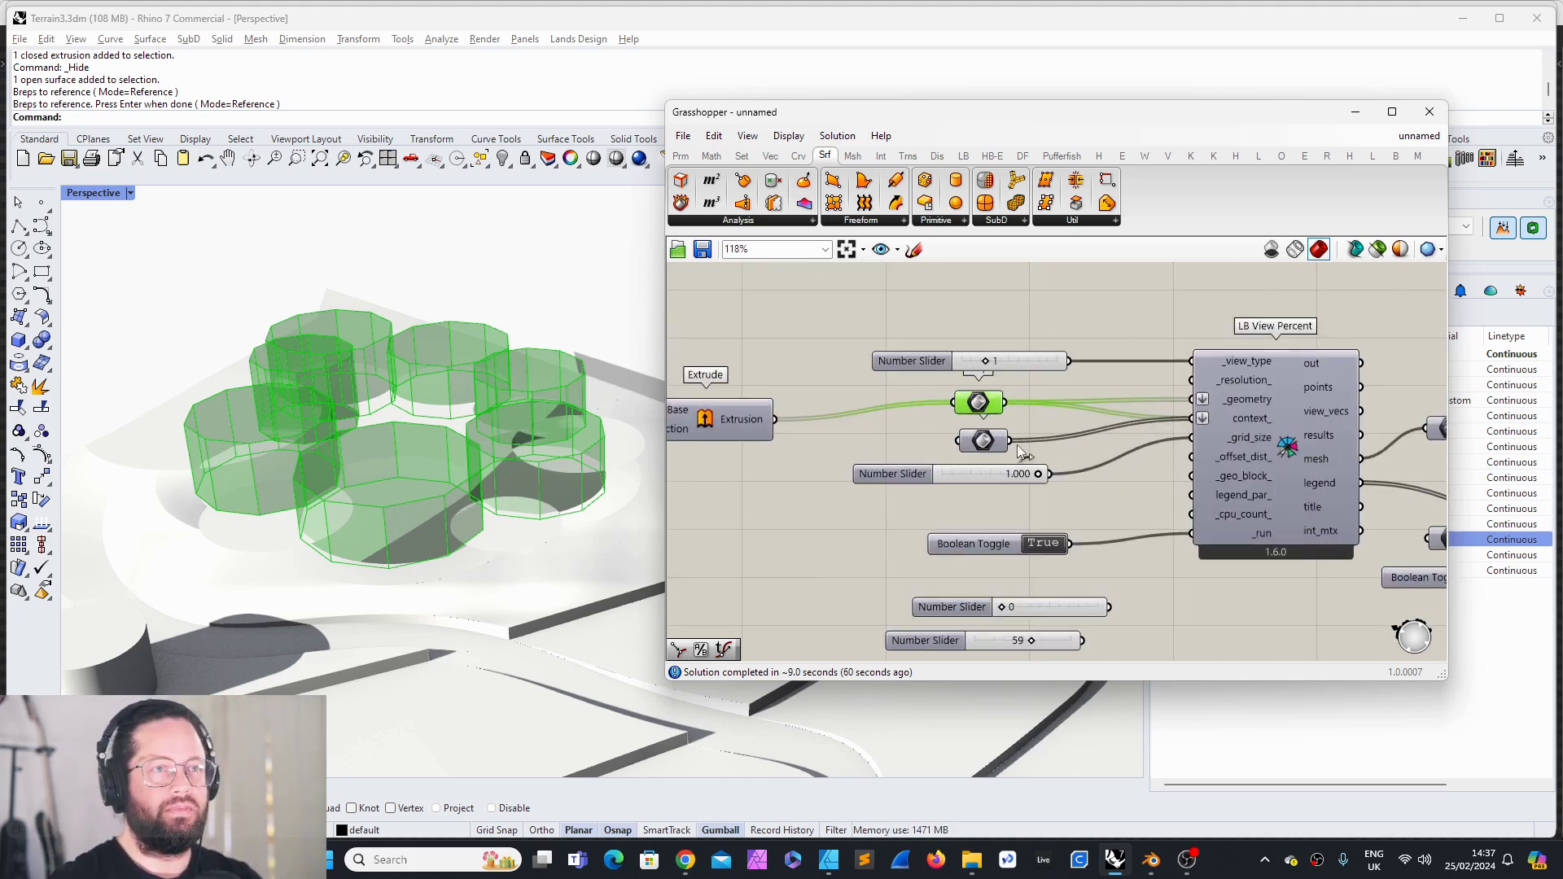
{"action": "left_click", "coordinate": [1115, 482]}
{"action": "scroll", "coordinate": [1115, 482], "scroll_direction": "down", "scroll_amount": 2}
{"action": "scroll", "coordinate": [1336, 429], "scroll_direction": "up", "scroll_amount": 2}
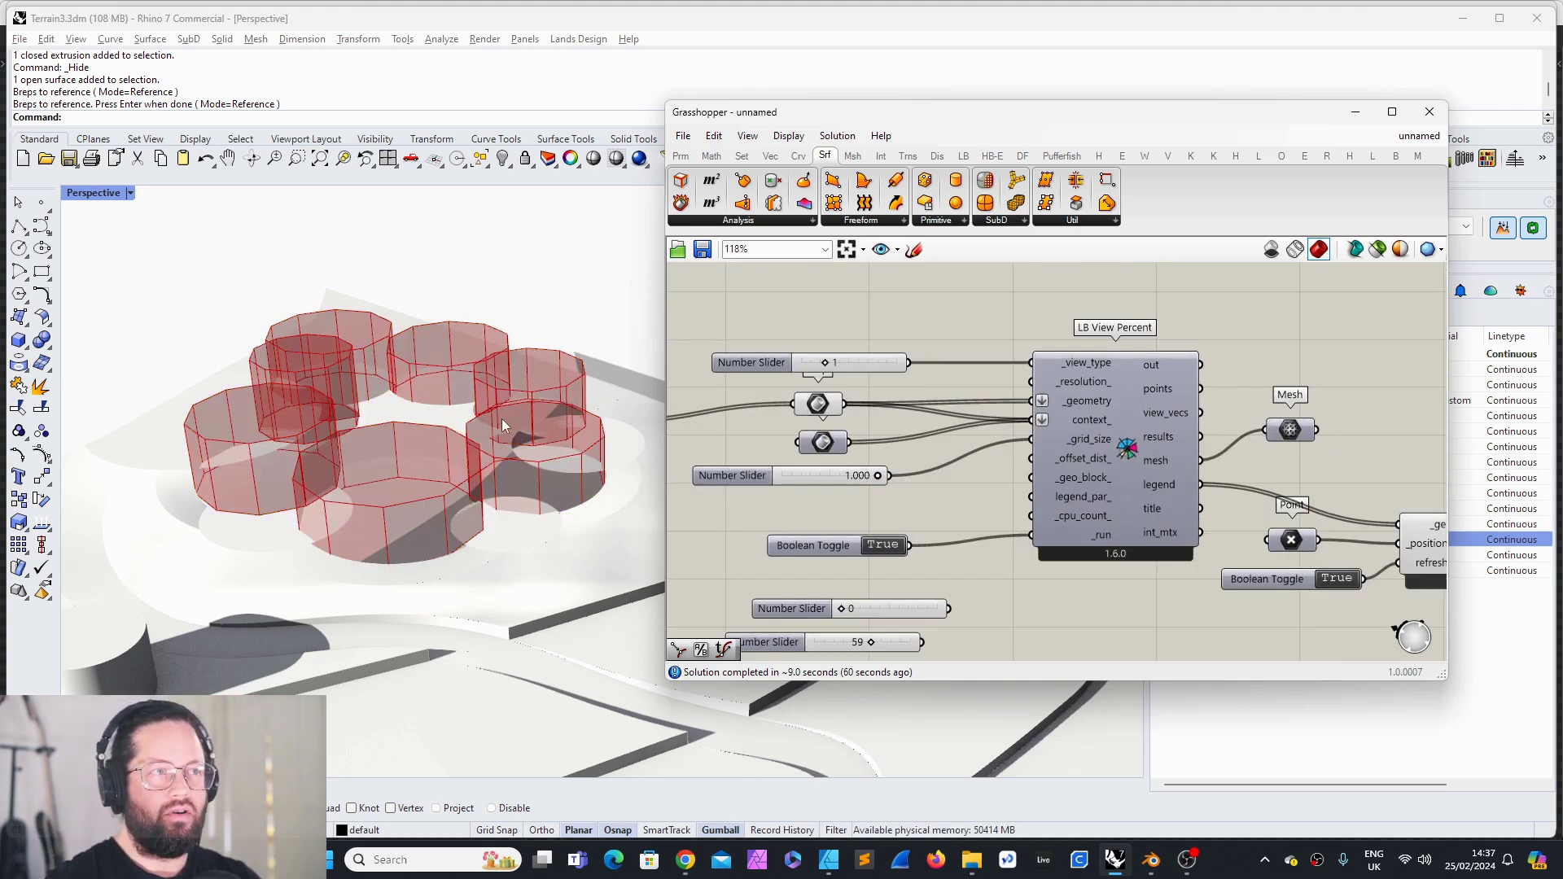
{"action": "right_click", "coordinate": [1294, 433]}
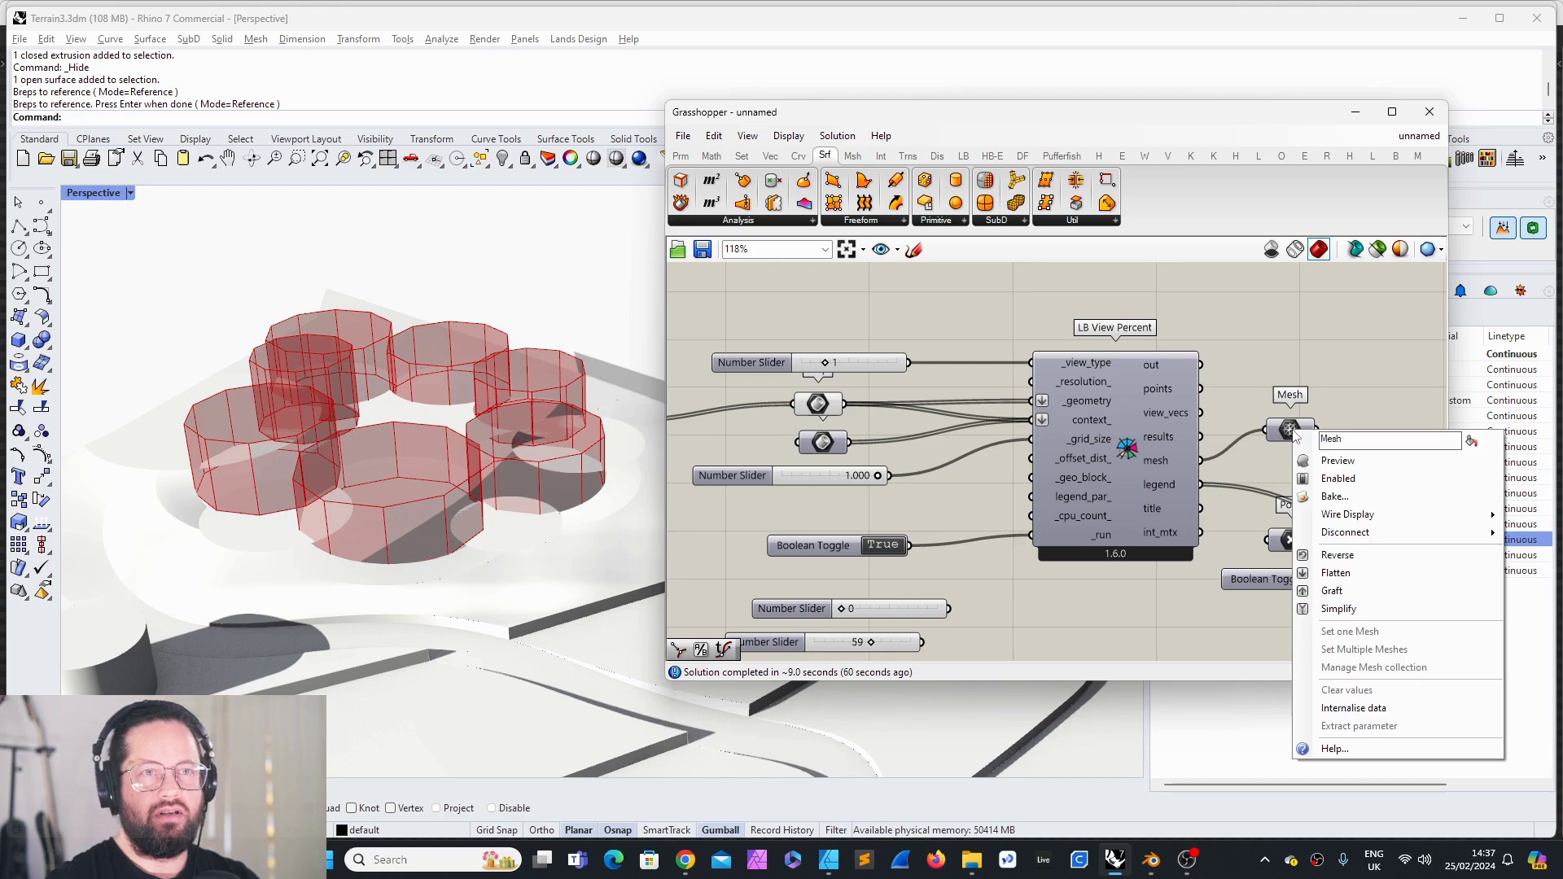
{"action": "left_click", "coordinate": [1357, 461]}
{"action": "right_click_drag", "start_coordinate": [489, 456], "coordinate": [545, 461]}
{"action": "scroll", "coordinate": [405, 381], "scroll_direction": "up", "scroll_amount": 5}
{"action": "scroll", "coordinate": [406, 381], "scroll_direction": "down", "scroll_amount": 5}
{"action": "scroll", "coordinate": [456, 456], "scroll_direction": "up", "scroll_amount": 3}
{"action": "scroll", "coordinate": [550, 460], "scroll_direction": "up", "scroll_amount": 4}
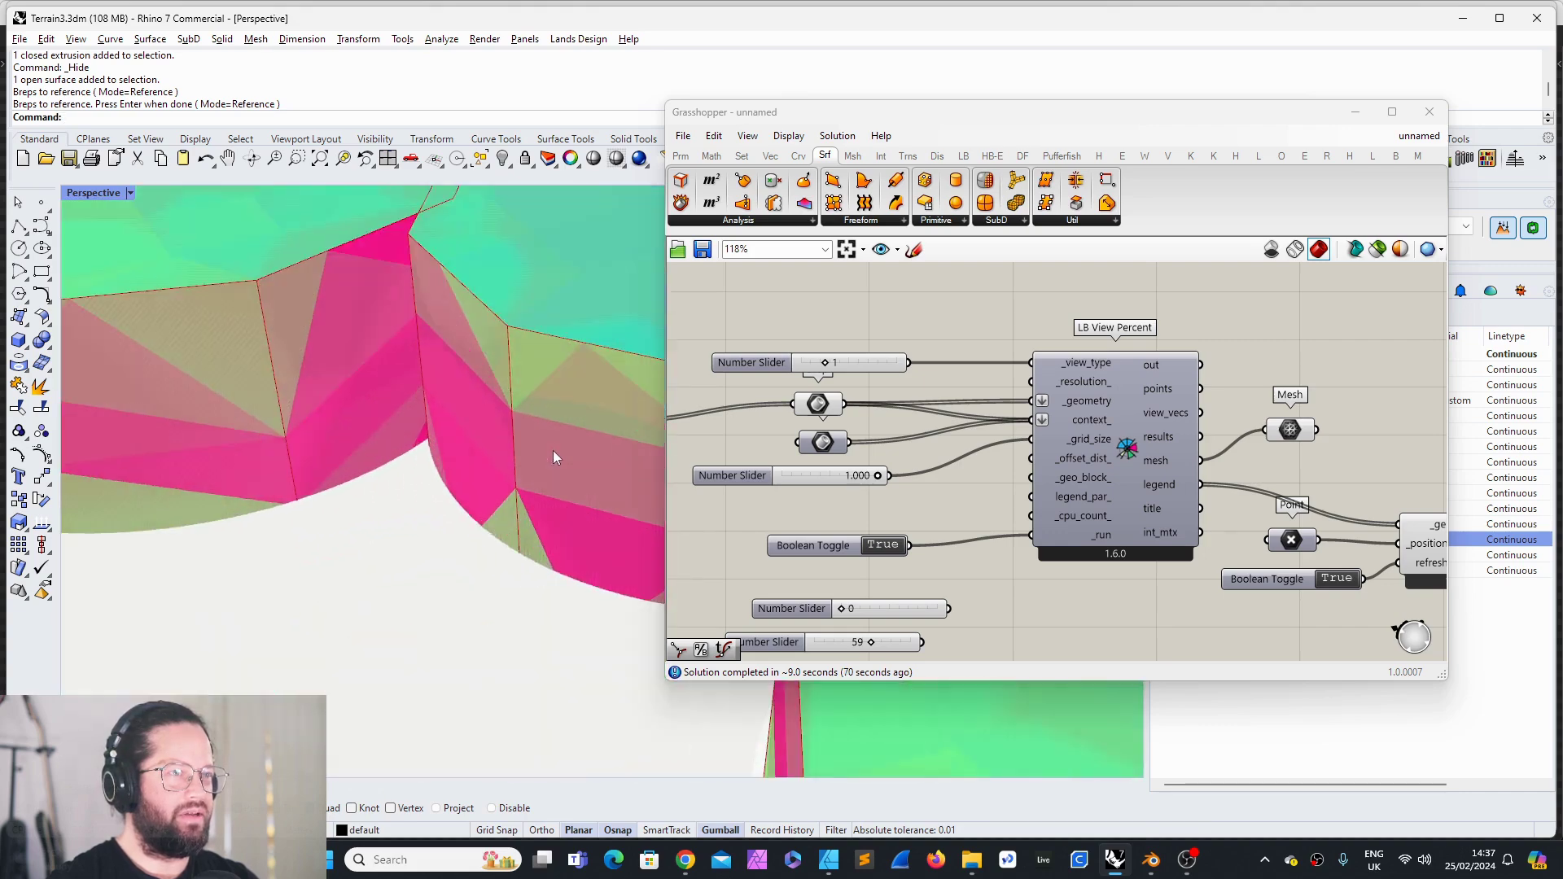
{"action": "scroll", "coordinate": [582, 362], "scroll_direction": "down", "scroll_amount": 8}
{"action": "right_click_drag", "start_coordinate": [391, 456], "coordinate": [370, 486]}
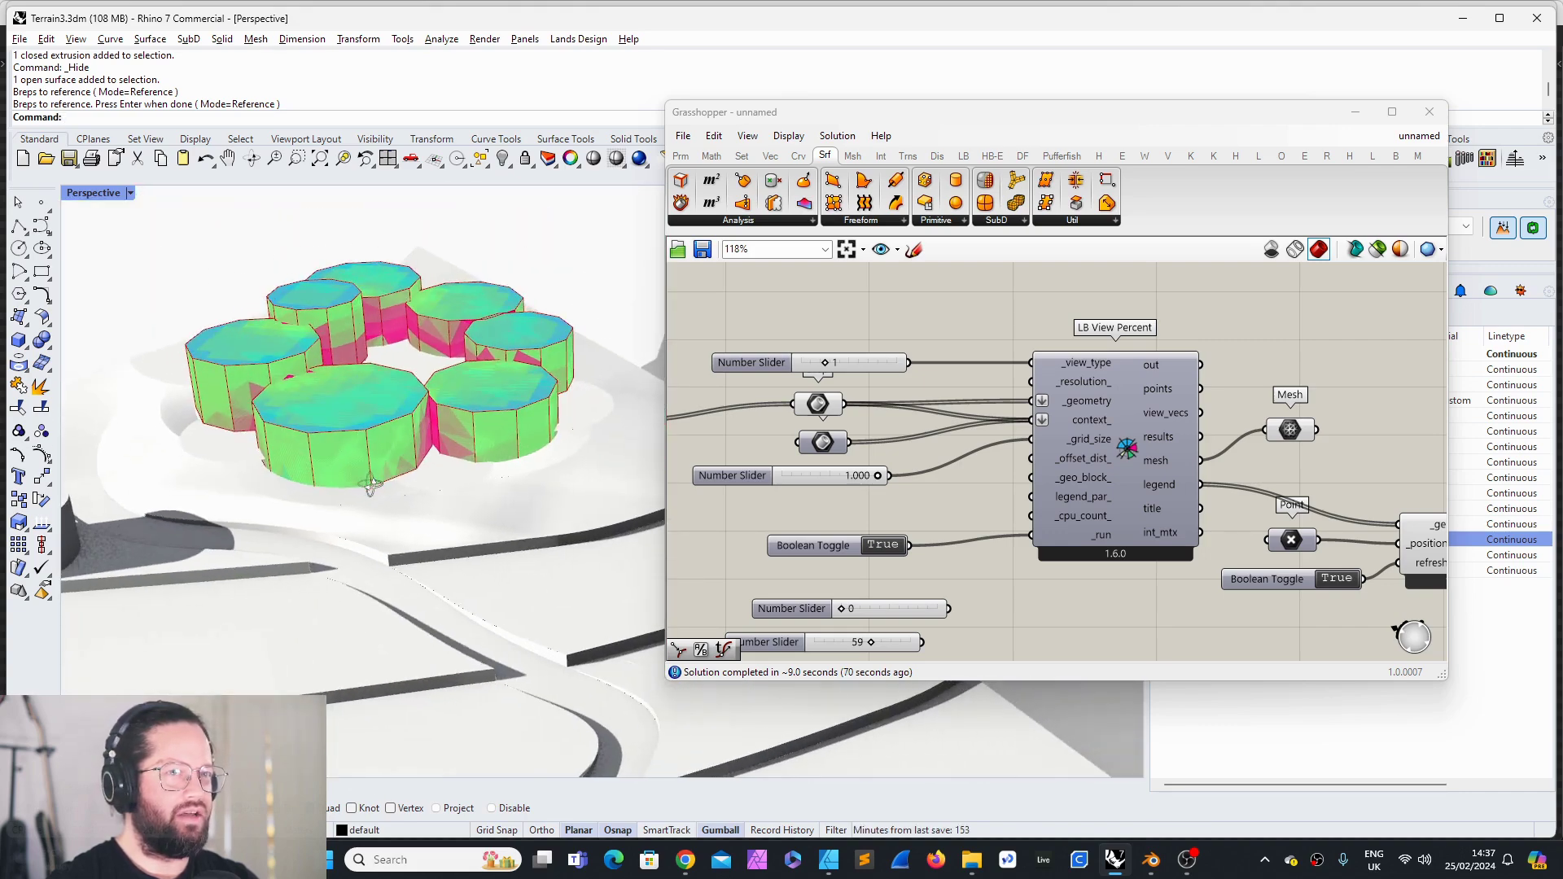
Step: Shift the Mesh parameter slightly and hide the preview of the Brep parameter feeding the geometry input
{"action": "left_click_drag", "start_coordinate": [1289, 432], "coordinate": [1307, 427]}
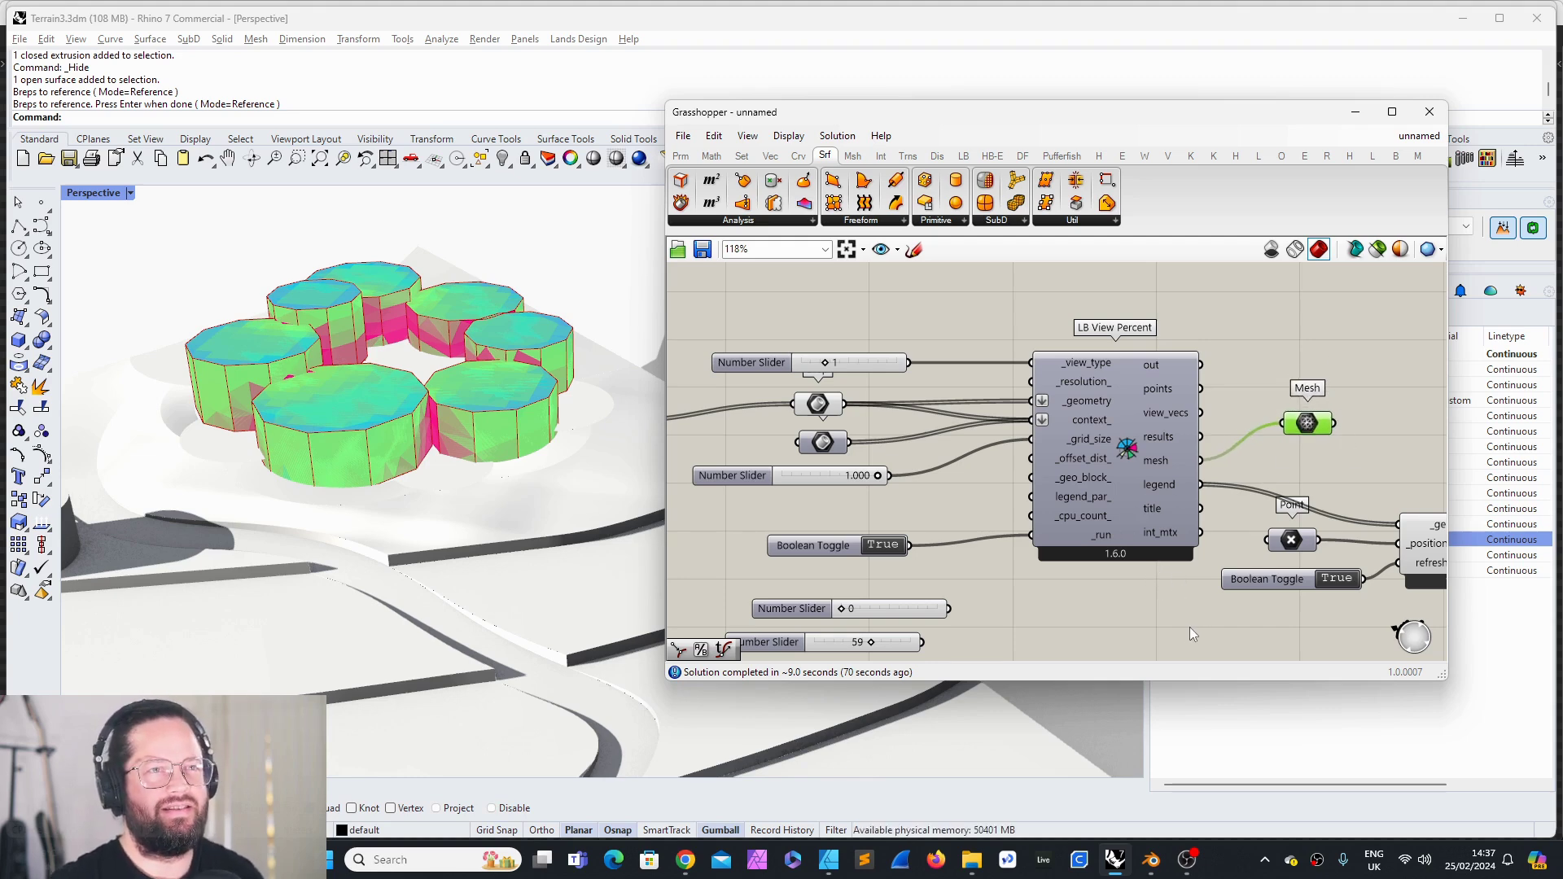
{"action": "left_click_drag", "start_coordinate": [813, 413], "coordinate": [824, 403]}
{"action": "right_click", "coordinate": [827, 403]}
{"action": "left_click", "coordinate": [869, 439]}
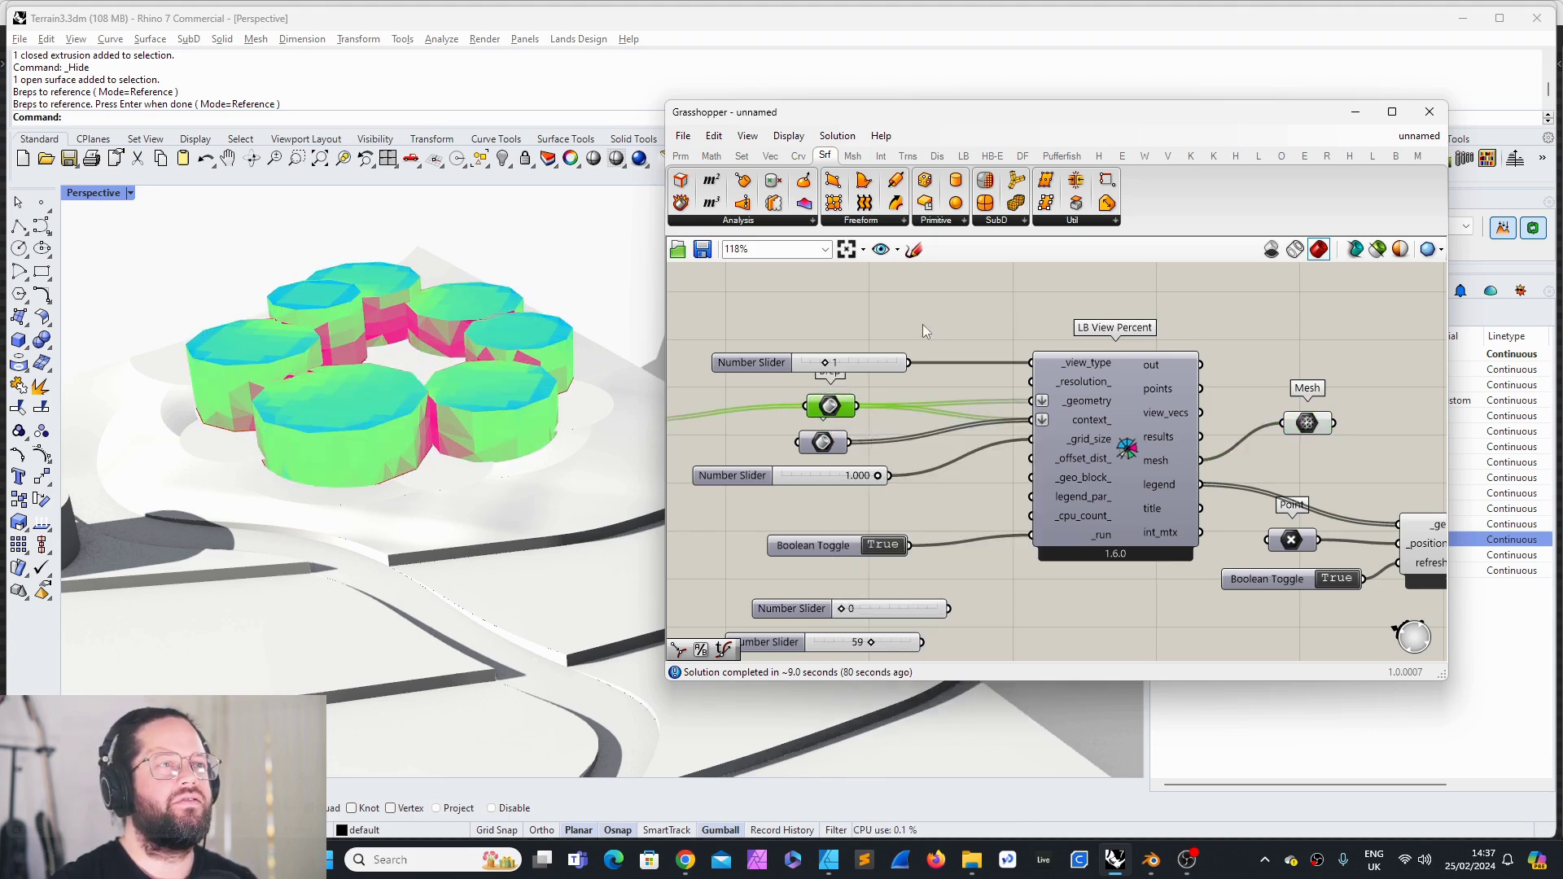
{"action": "mouse_move", "coordinate": [560, 448]}
{"action": "right_mouse_down"}
{"action": "mouse_move", "coordinate": [562, 554]}
{"action": "mouse_move", "coordinate": [572, 455]}
{"action": "right_mouse_up"}
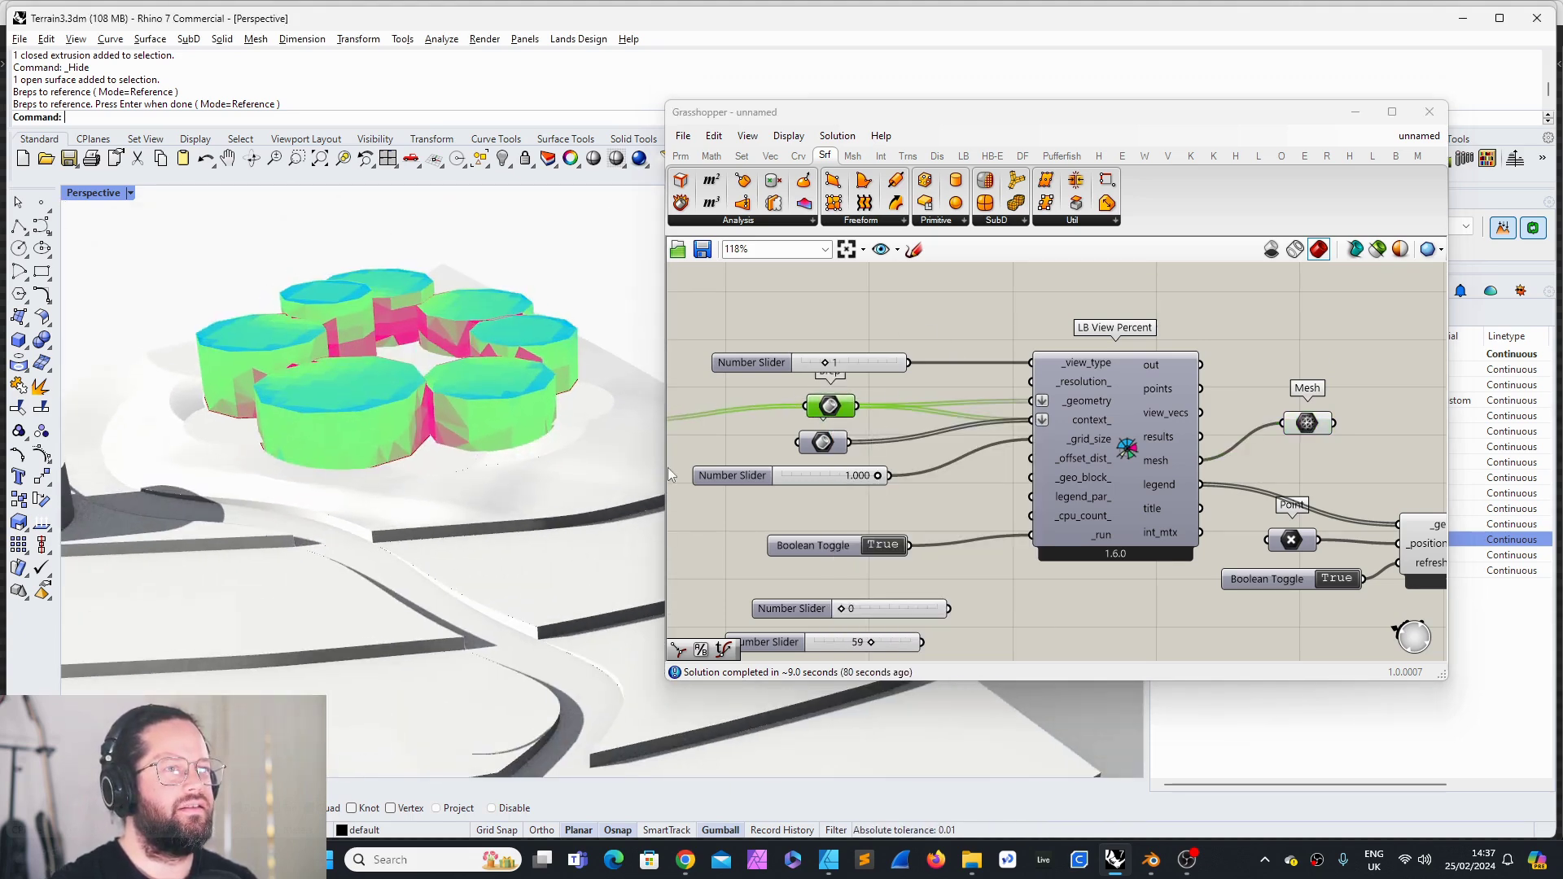
Step: Set the grid size slider to 0.5 and check the finer analysis mesh in the viewport
{"action": "scroll", "coordinate": [1149, 485], "scroll_direction": "down", "scroll_amount": 3}
{"action": "scroll", "coordinate": [906, 503], "scroll_direction": "up", "scroll_amount": 3}
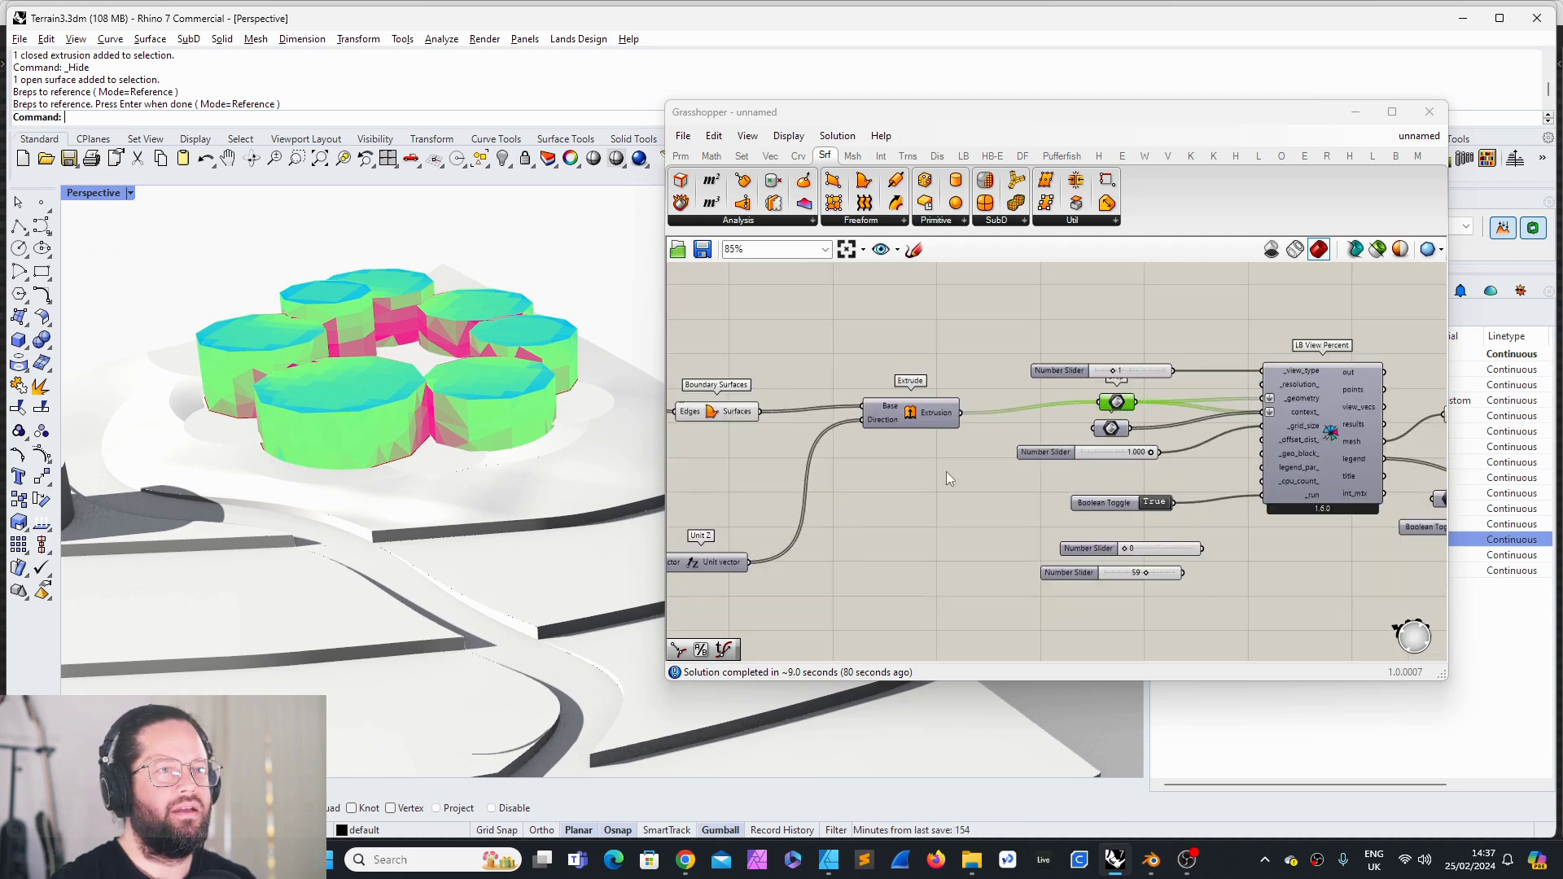
{"action": "scroll", "coordinate": [1125, 453], "scroll_direction": "up", "scroll_amount": 5}
{"action": "double_click", "coordinate": [1061, 408]}
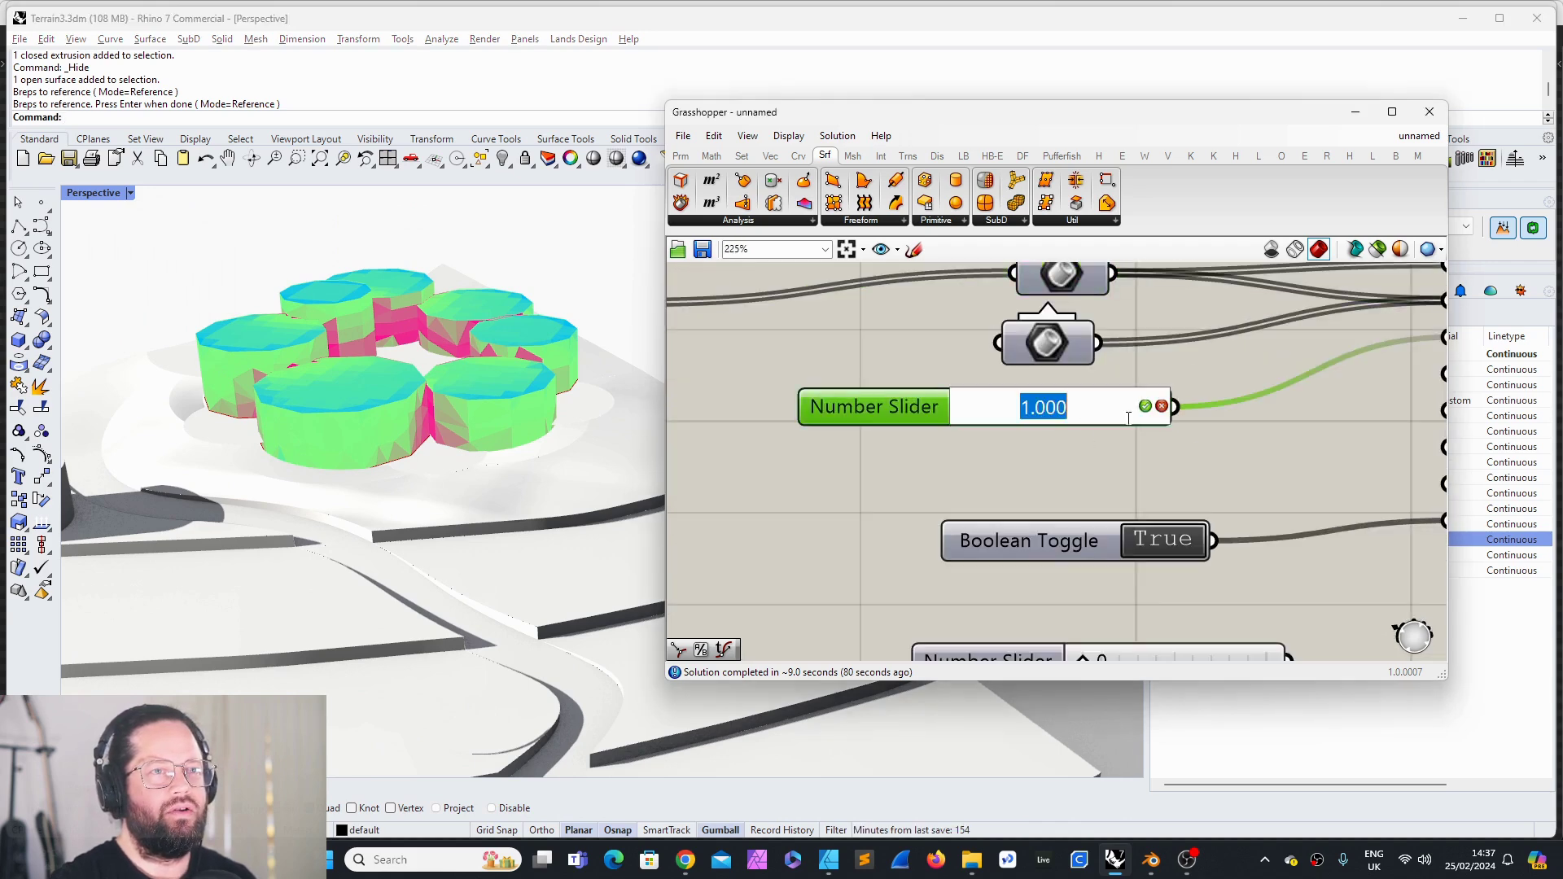
{"action": "type", "text": "0.5"}
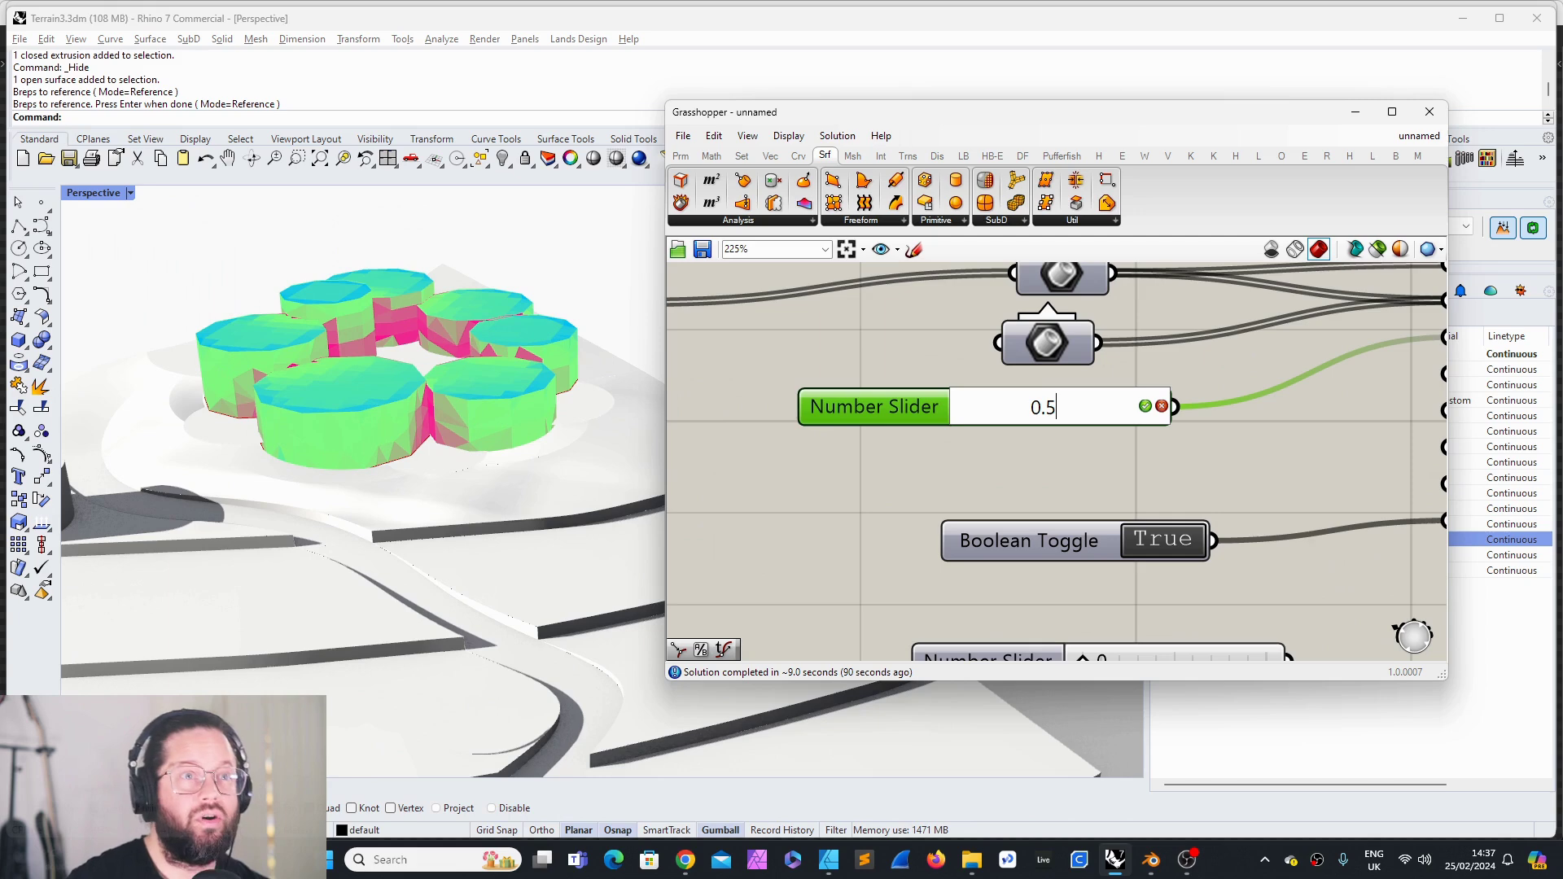
{"action": "key", "text": "Return"}
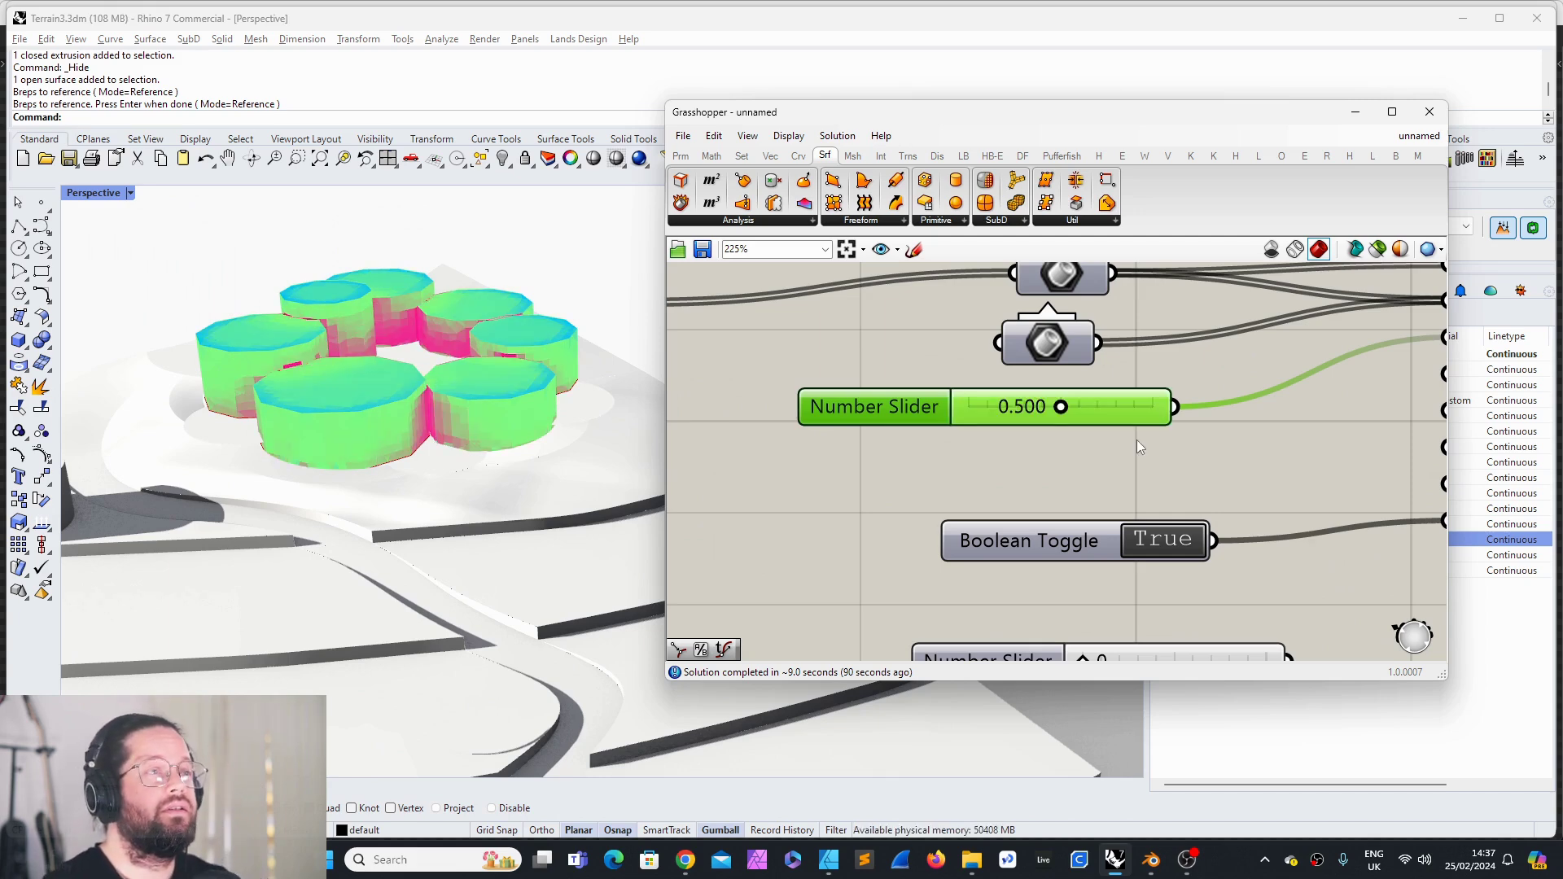
{"action": "right_click_drag", "start_coordinate": [537, 423], "coordinate": [495, 427]}
Step: Move the Mesh, Point, Boolean Toggle and LB Orient to Camera components farther away from LB View Percent's outputs
{"action": "scroll", "coordinate": [895, 468], "scroll_direction": "down", "scroll_amount": 5}
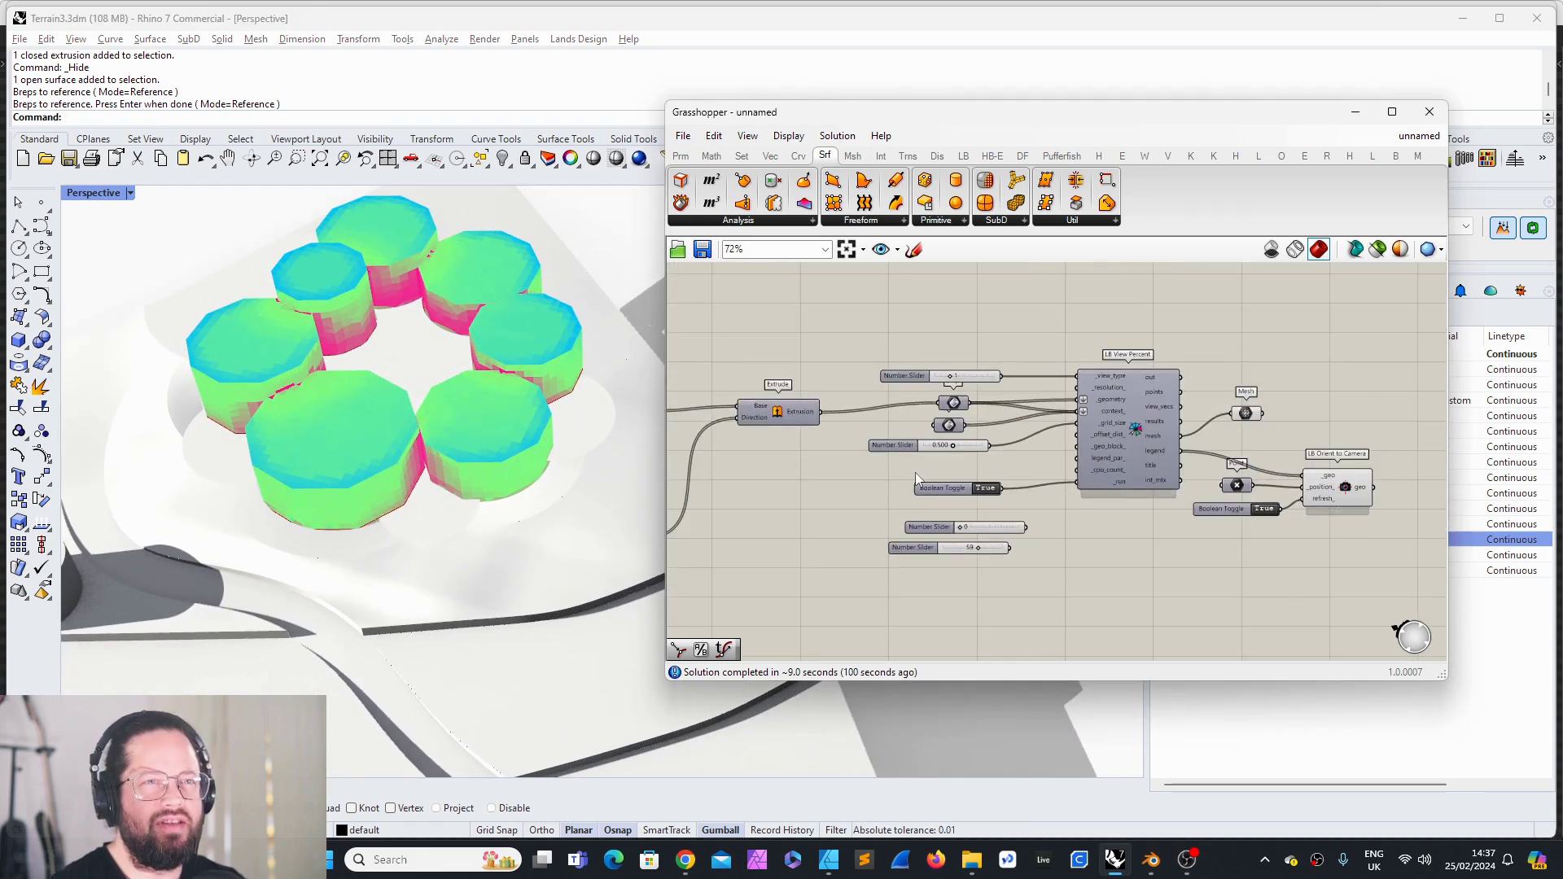
{"action": "left_click_drag", "start_coordinate": [1206, 375], "coordinate": [1414, 574]}
{"action": "left_click_drag", "start_coordinate": [1329, 492], "coordinate": [1359, 503]}
{"action": "left_click_drag", "start_coordinate": [1183, 372], "coordinate": [1454, 580]}
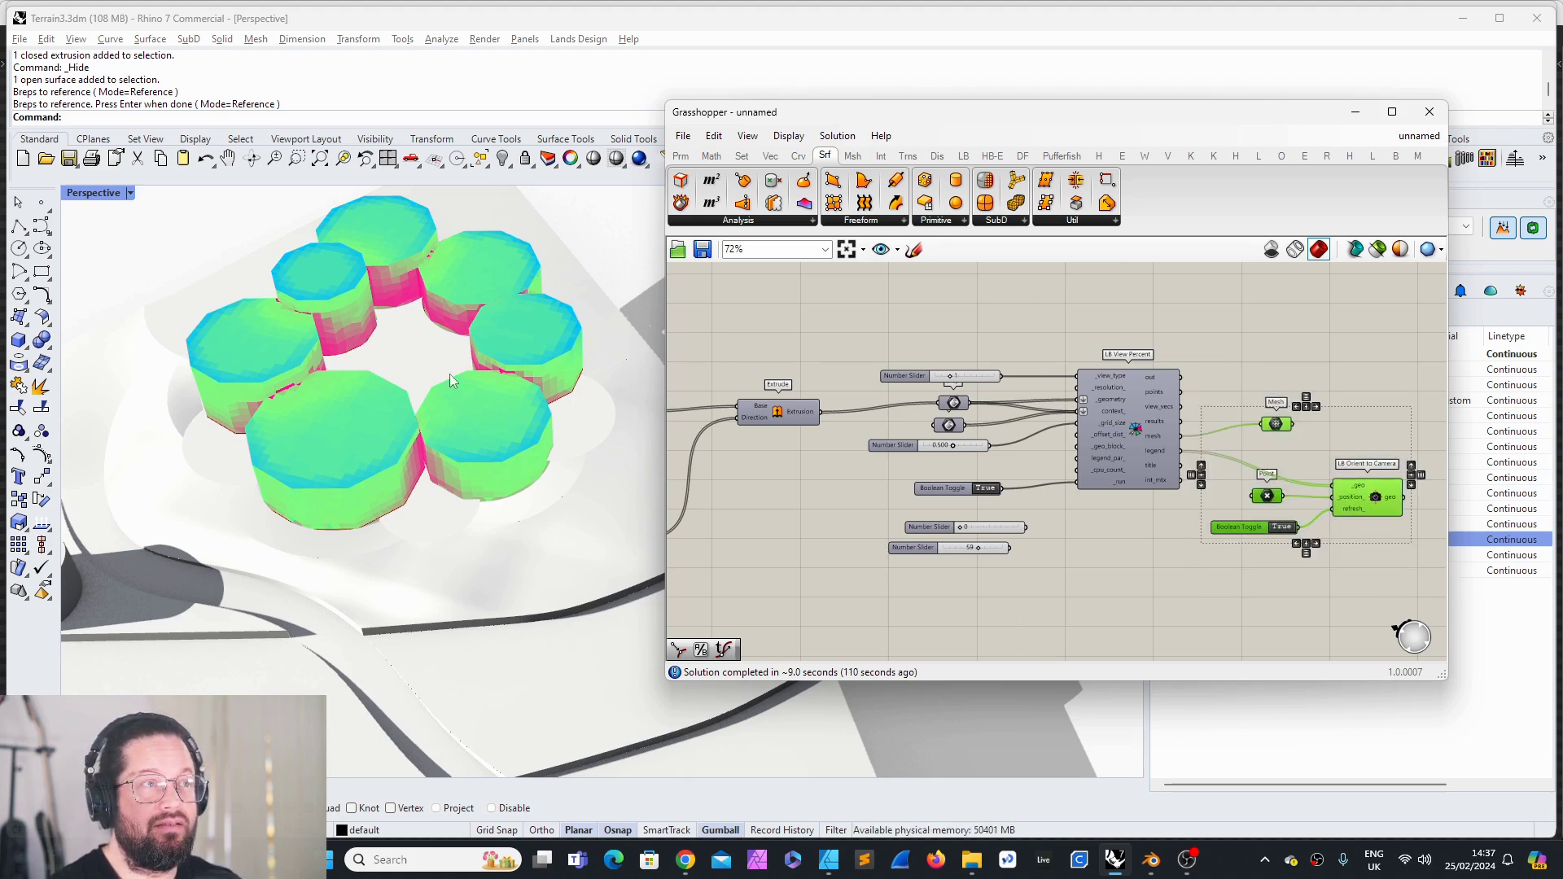
{"action": "right_click_drag", "start_coordinate": [449, 374], "coordinate": [403, 355]}
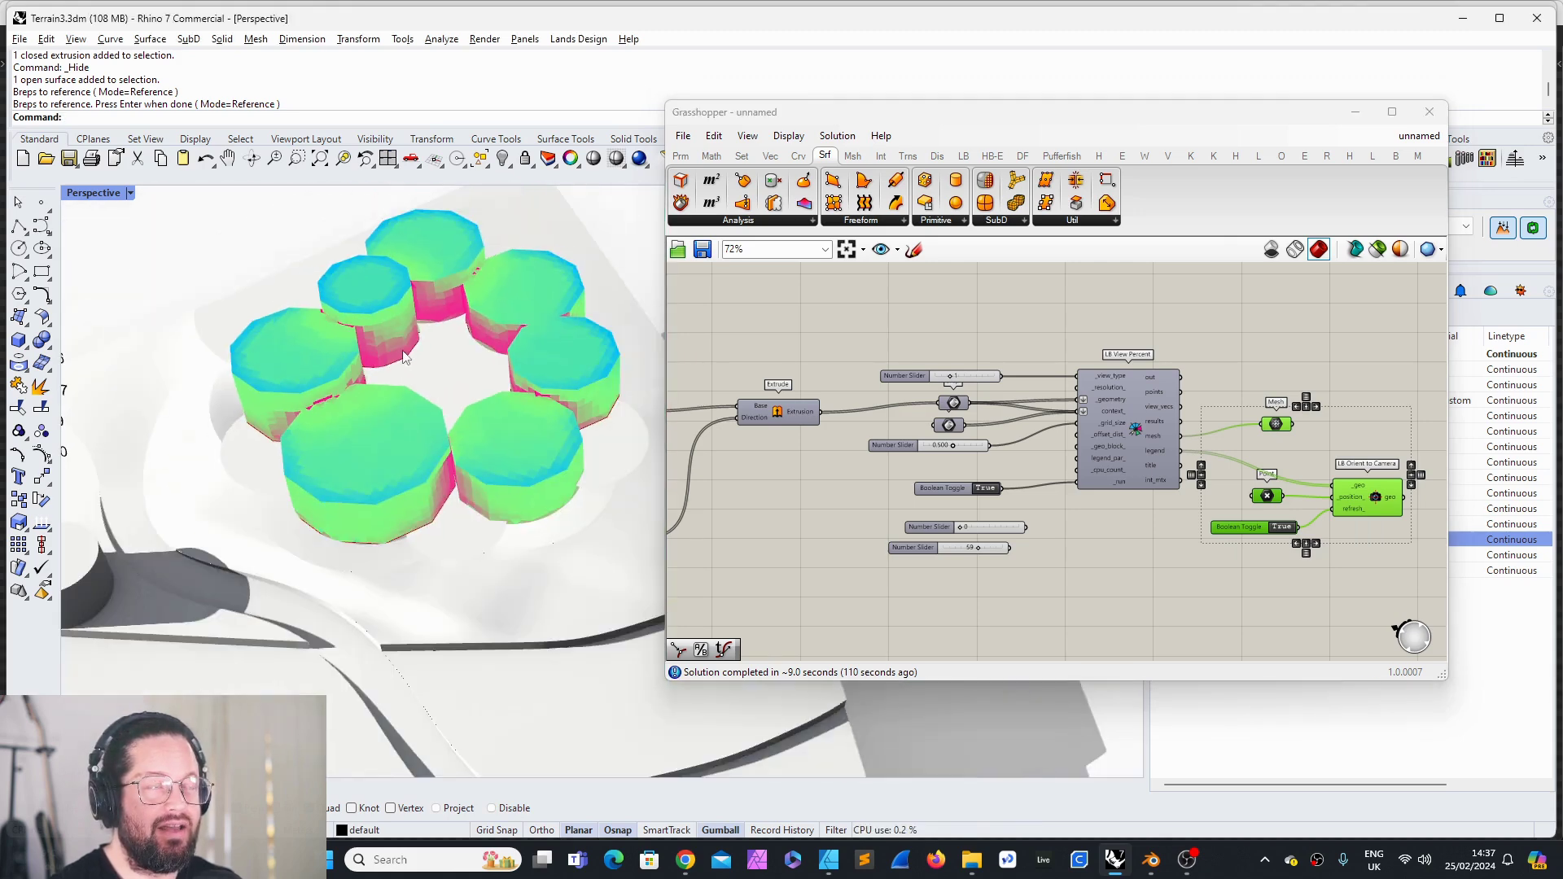
{"action": "left_click", "coordinate": [1247, 378]}
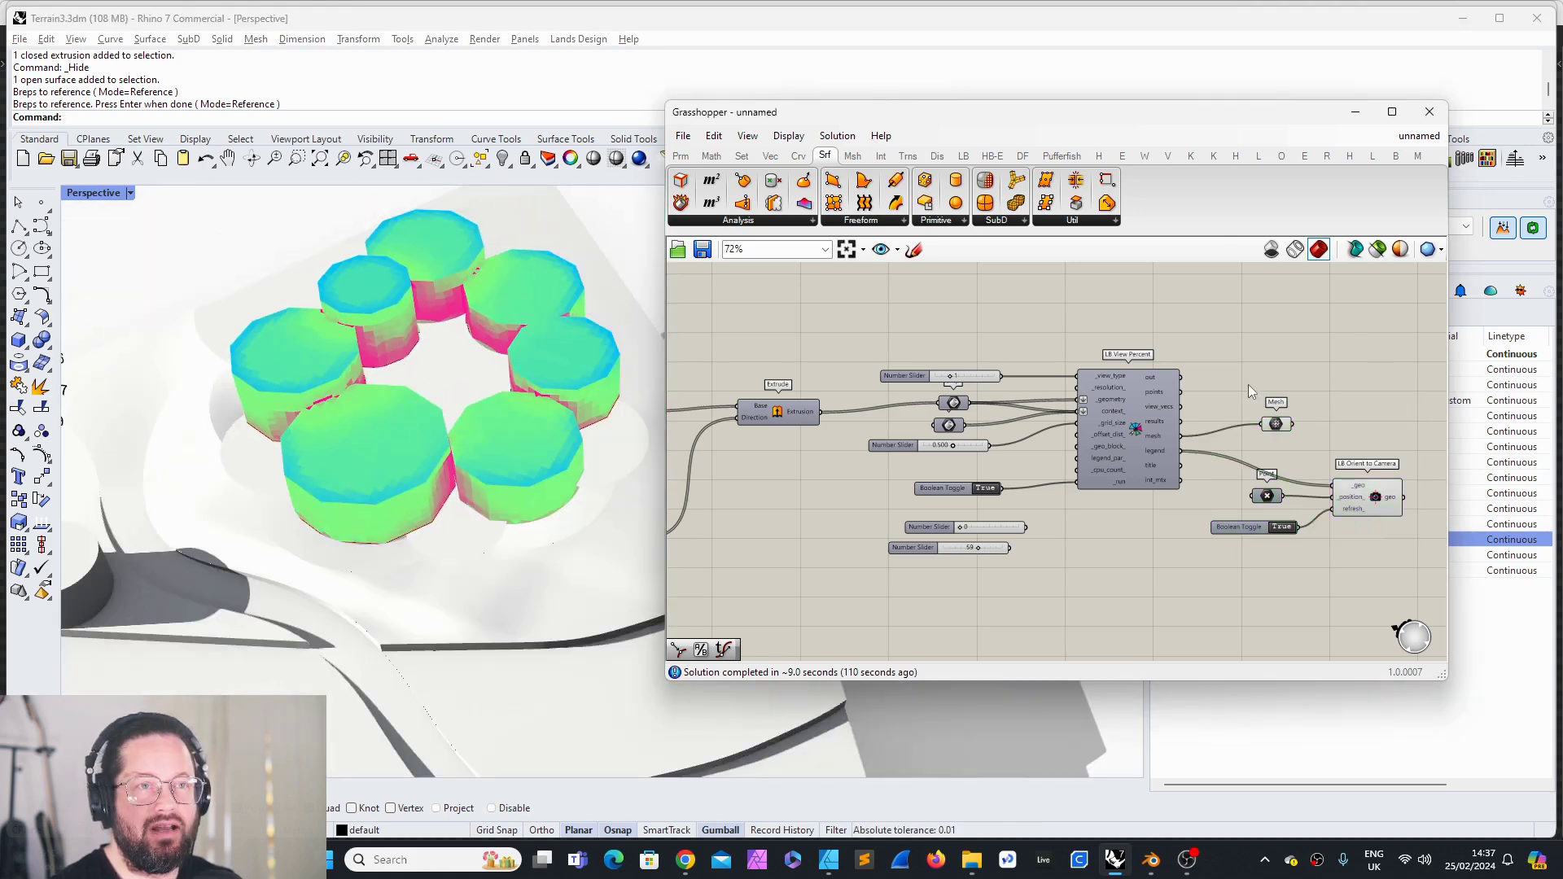
Step: Examine the values held in LB View Percent's results output
{"action": "scroll", "coordinate": [1248, 378], "scroll_direction": "up", "scroll_amount": 3}
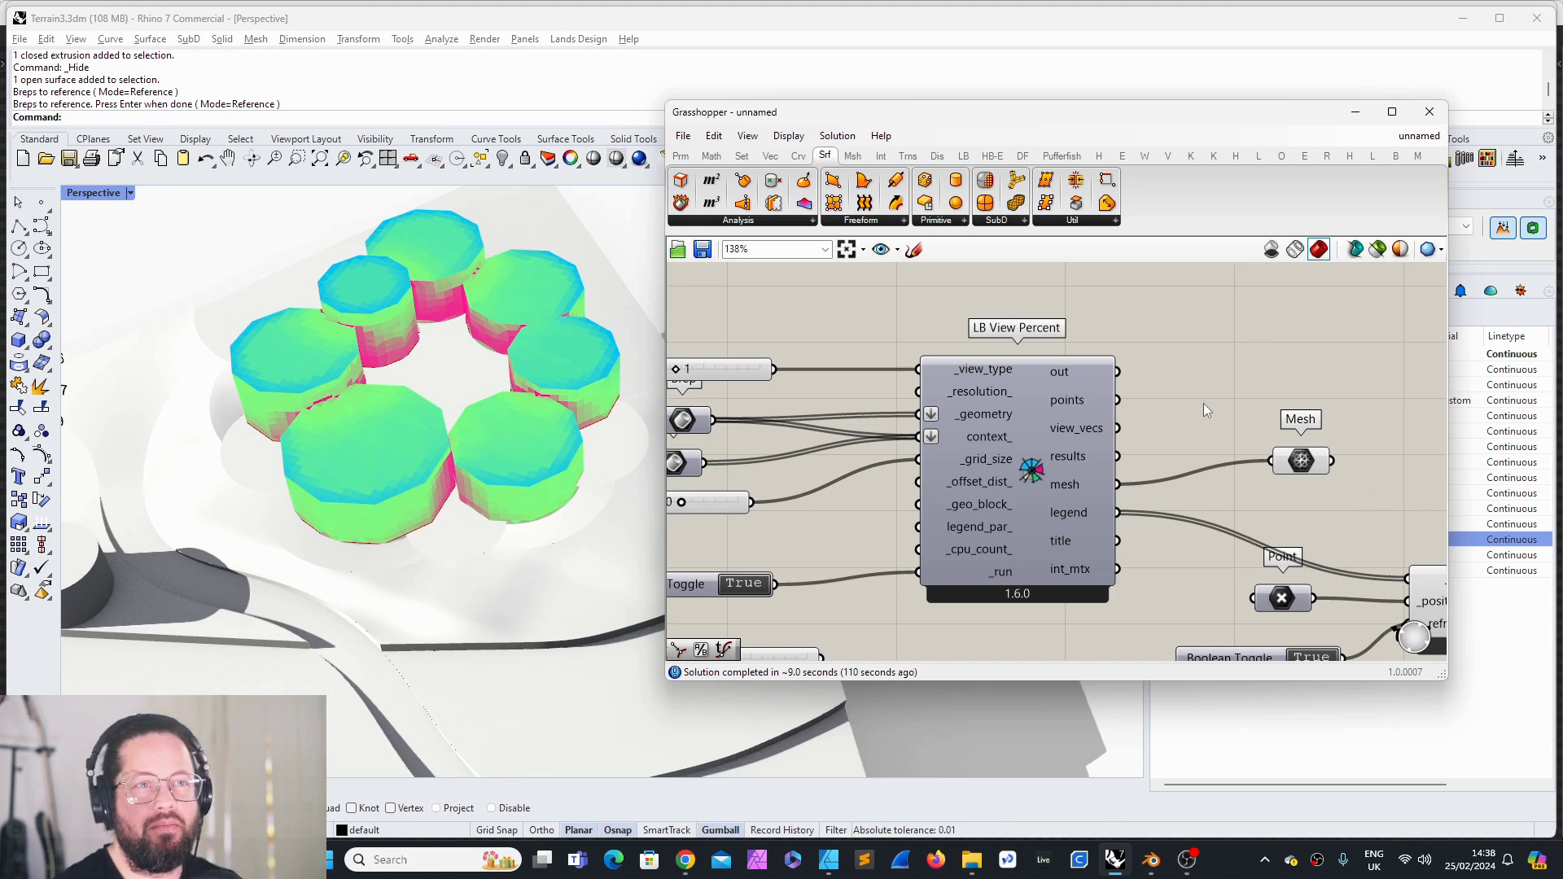
{"action": "mouse_move", "coordinate": [1072, 460]}
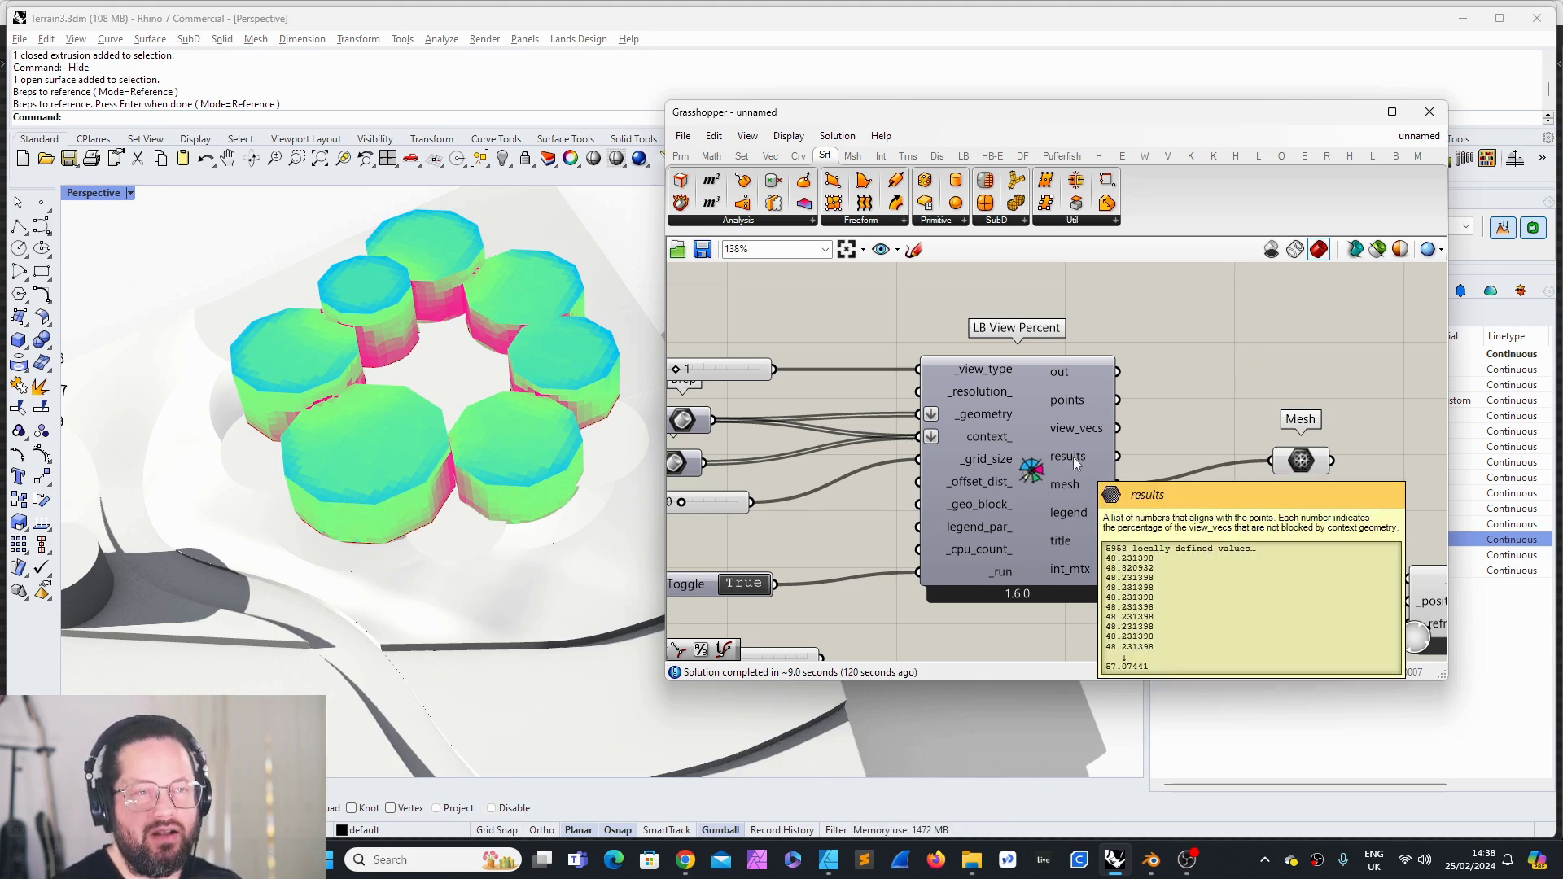
Step: List LB View Percent's results in an enlarged Panel, scroll through the values and delete the Panel
{"action": "scroll", "coordinate": [1073, 457], "scroll_direction": "down", "scroll_amount": 5}
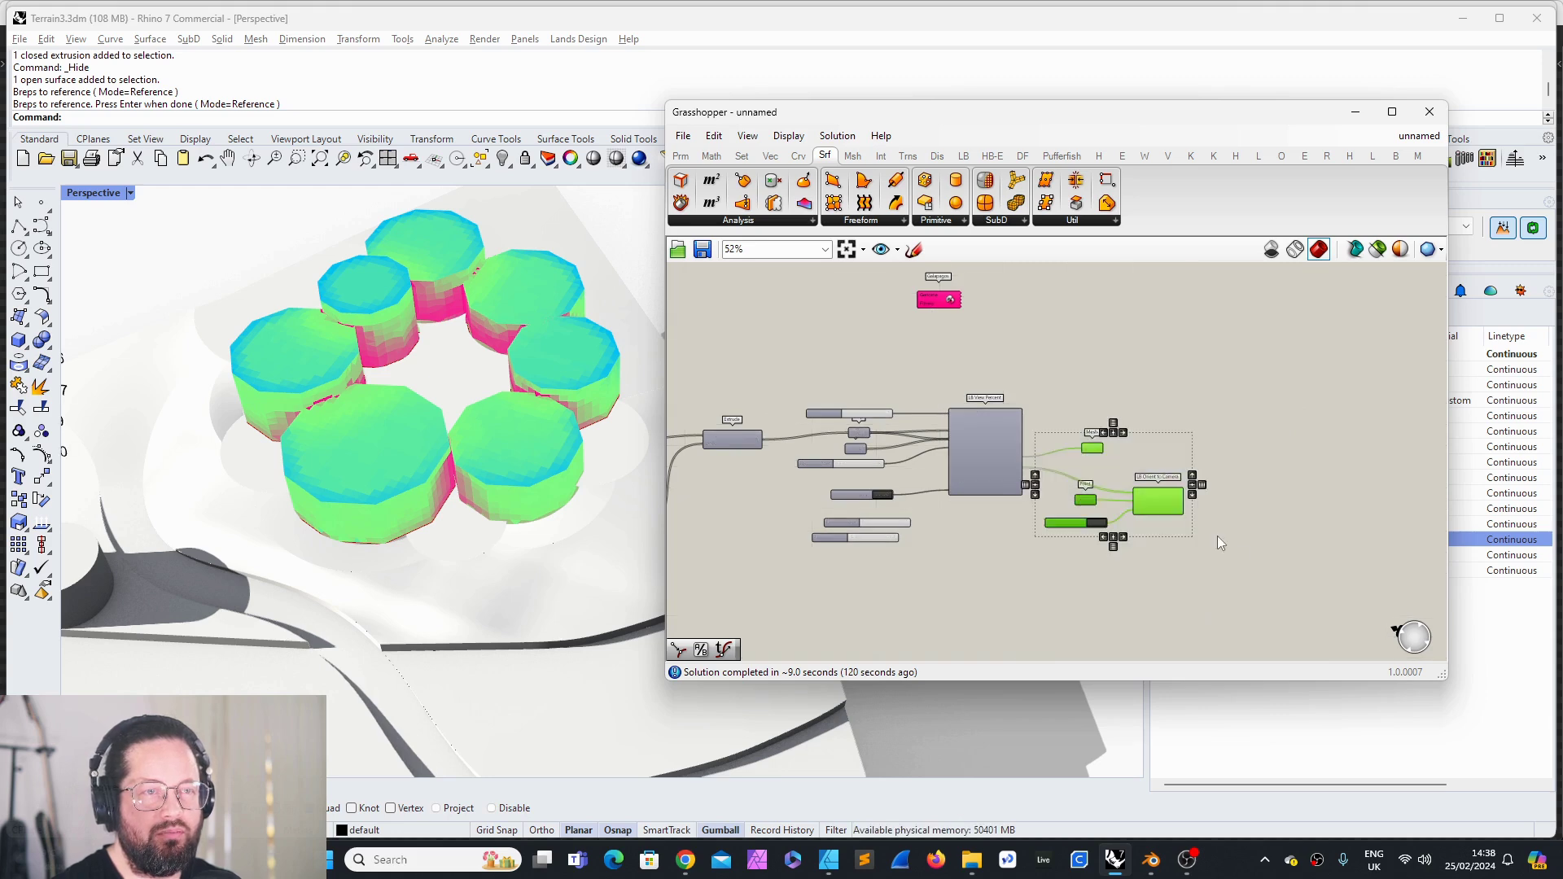
{"action": "scroll", "coordinate": [1051, 462], "scroll_direction": "up", "scroll_amount": 5}
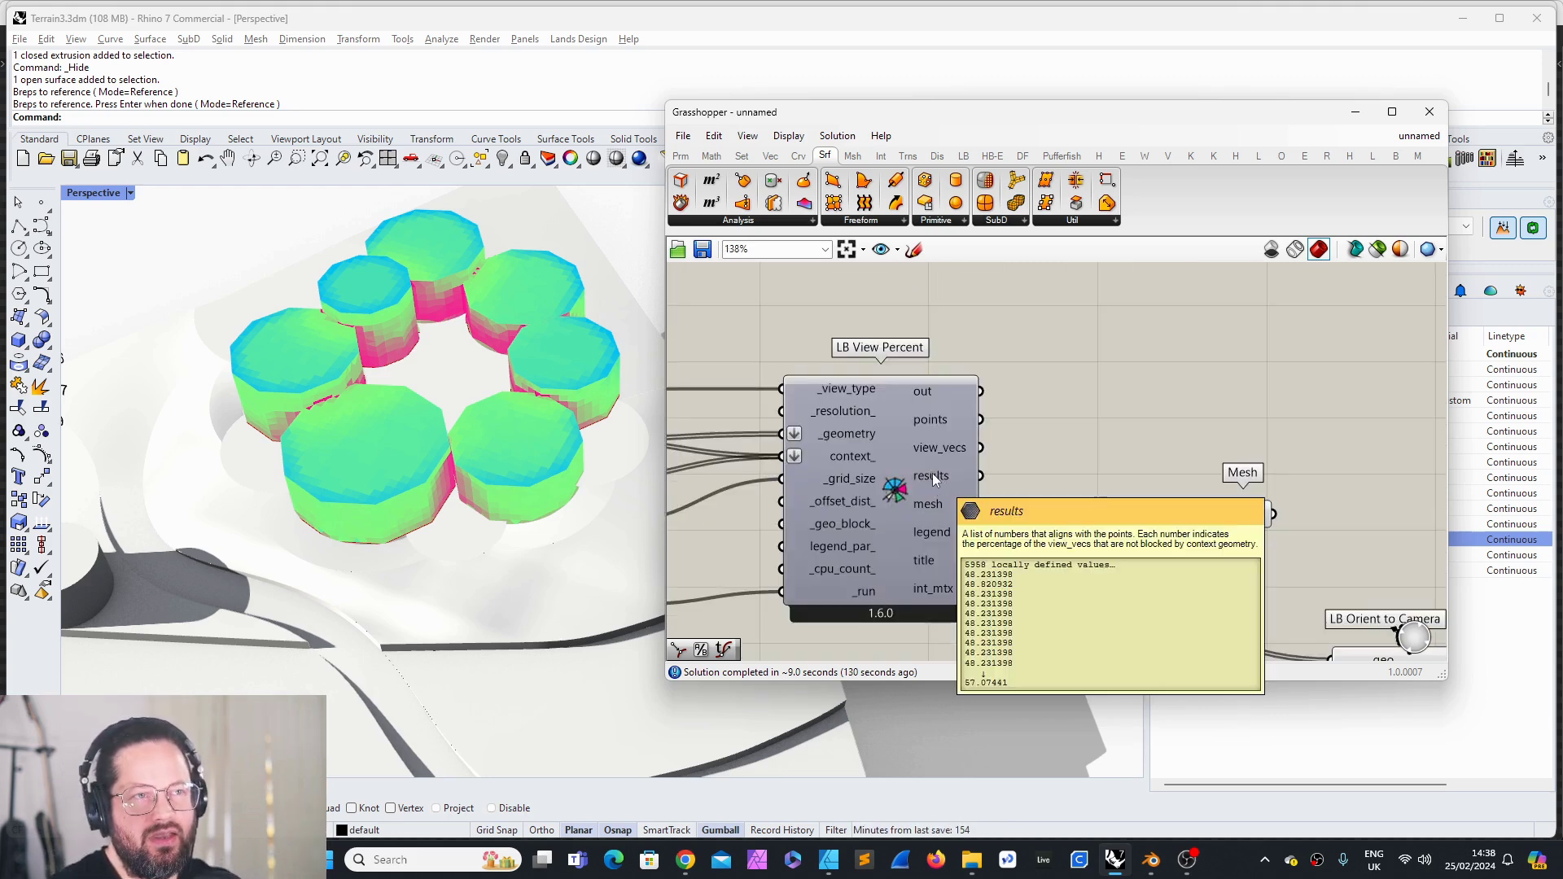
{"action": "mouse_move", "coordinate": [935, 481]}
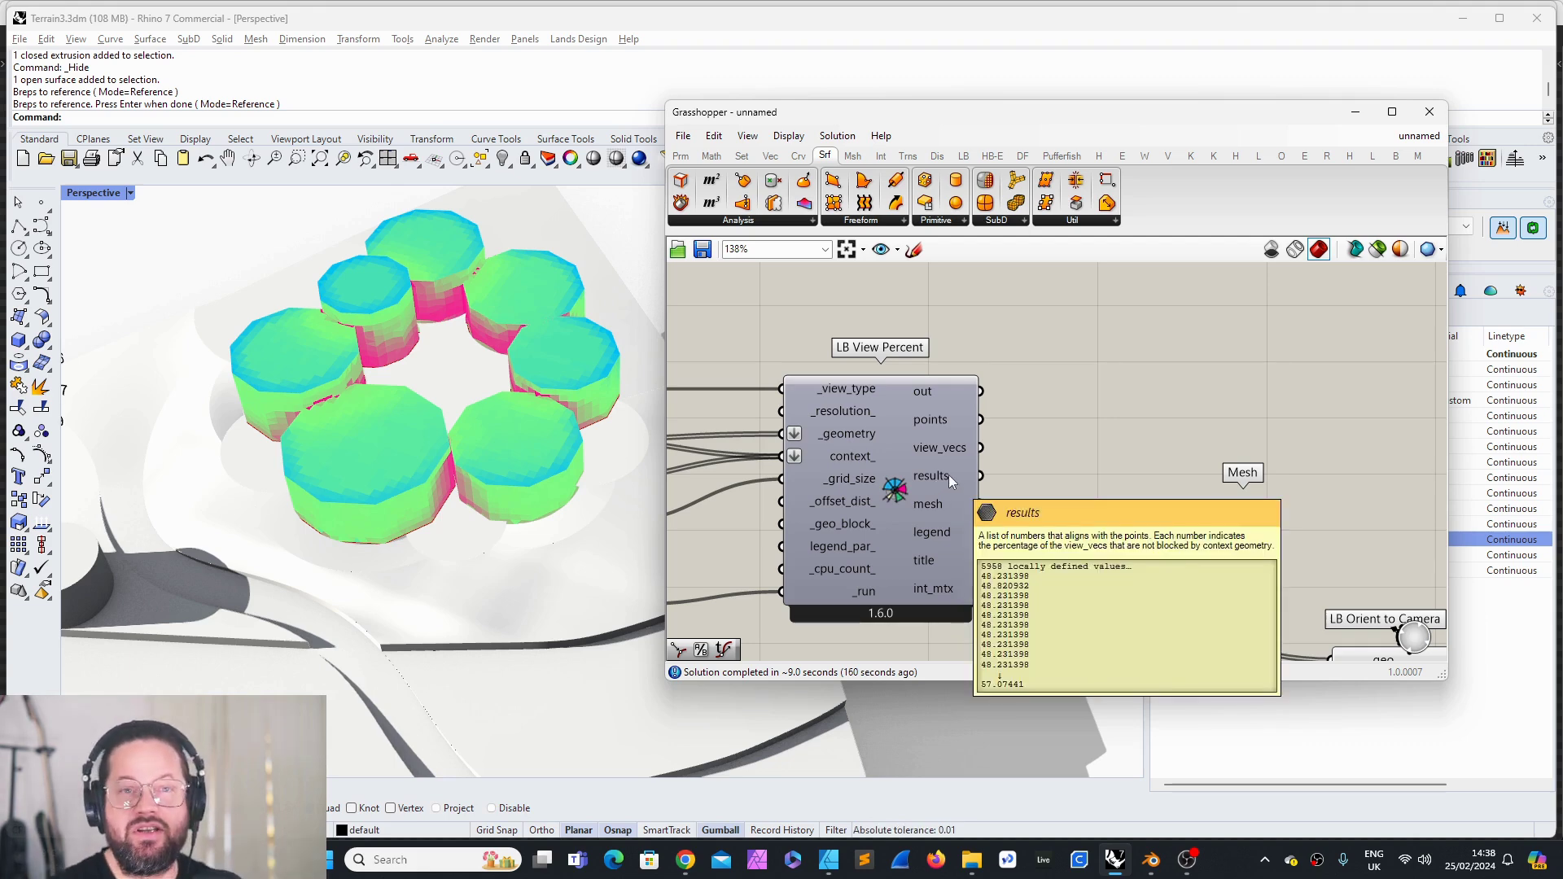
{"action": "key", "text": "ctrl+v"}
{"action": "left_click_drag", "start_coordinate": [981, 475], "coordinate": [1046, 386]}
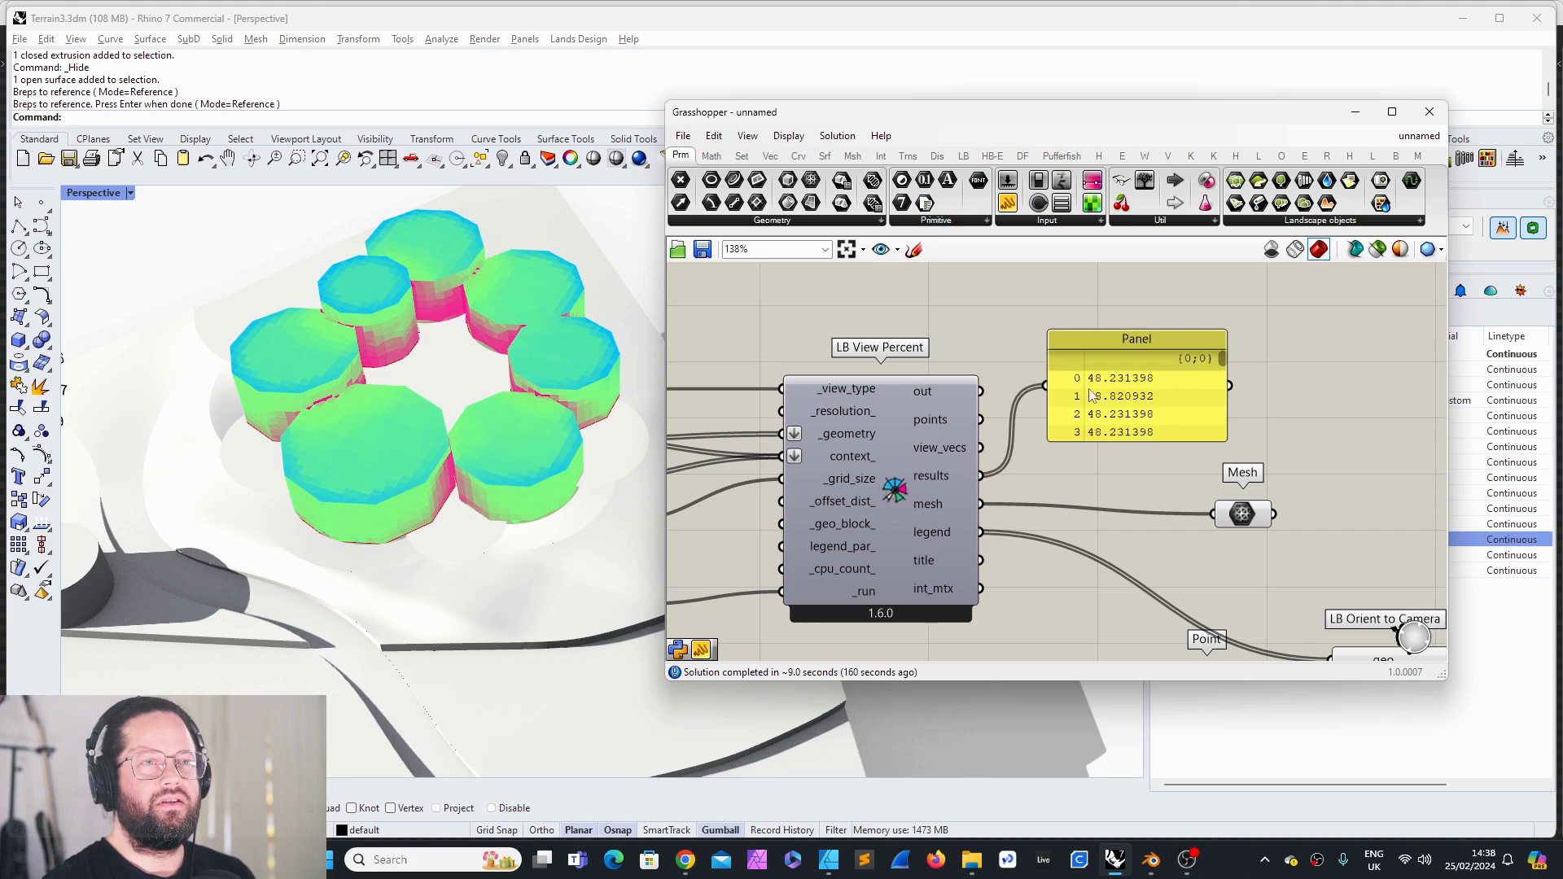
{"action": "left_click_drag", "start_coordinate": [1182, 444], "coordinate": [1192, 651]}
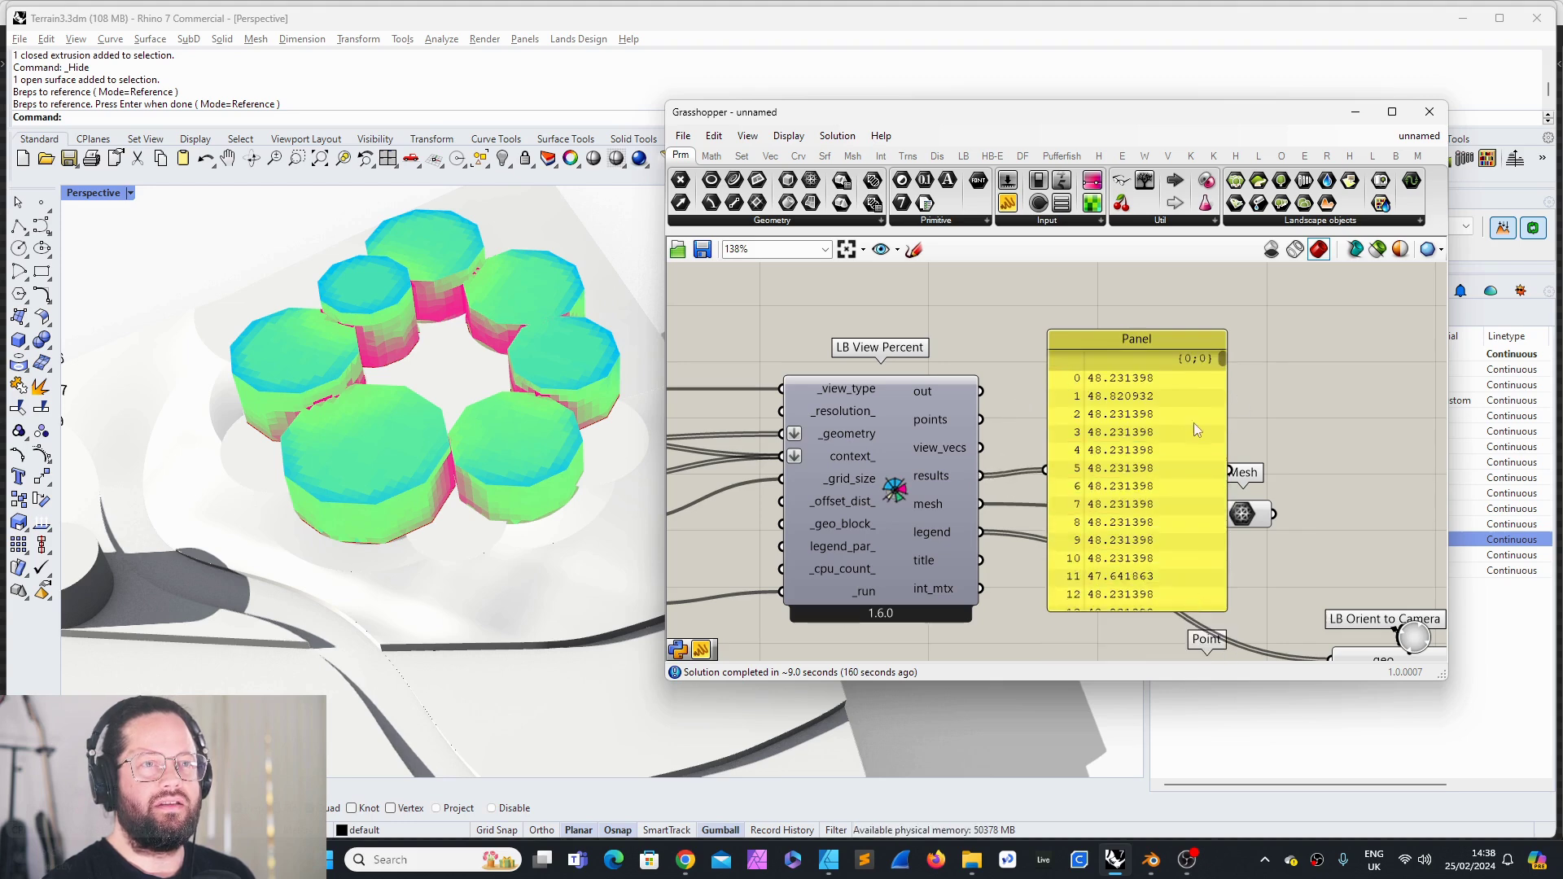
{"action": "left_click", "coordinate": [1197, 429]}
{"action": "scroll", "coordinate": [1146, 516], "scroll_direction": "up", "scroll_amount": 2}
{"action": "left_click_drag", "start_coordinate": [1251, 299], "coordinate": [1265, 347]}
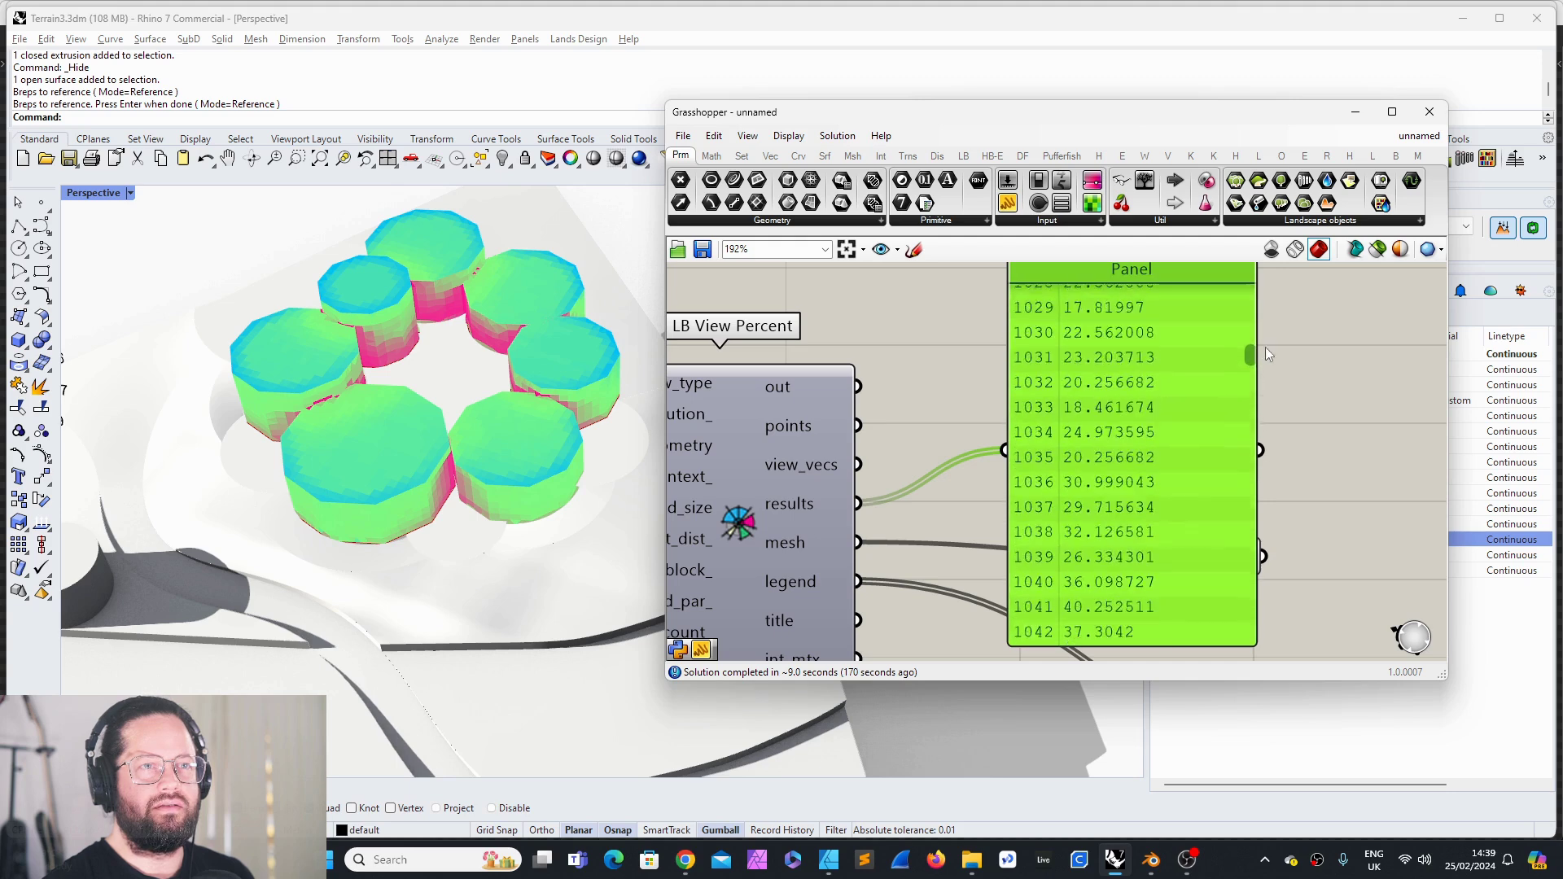
{"action": "key", "text": "Delete"}
Step: Add a Data parameter fed by LB View Percent's results output and flatten it
{"action": "scroll", "coordinate": [1104, 358], "scroll_direction": "down", "scroll_amount": 1}
{"action": "double_click", "coordinate": [981, 508]}
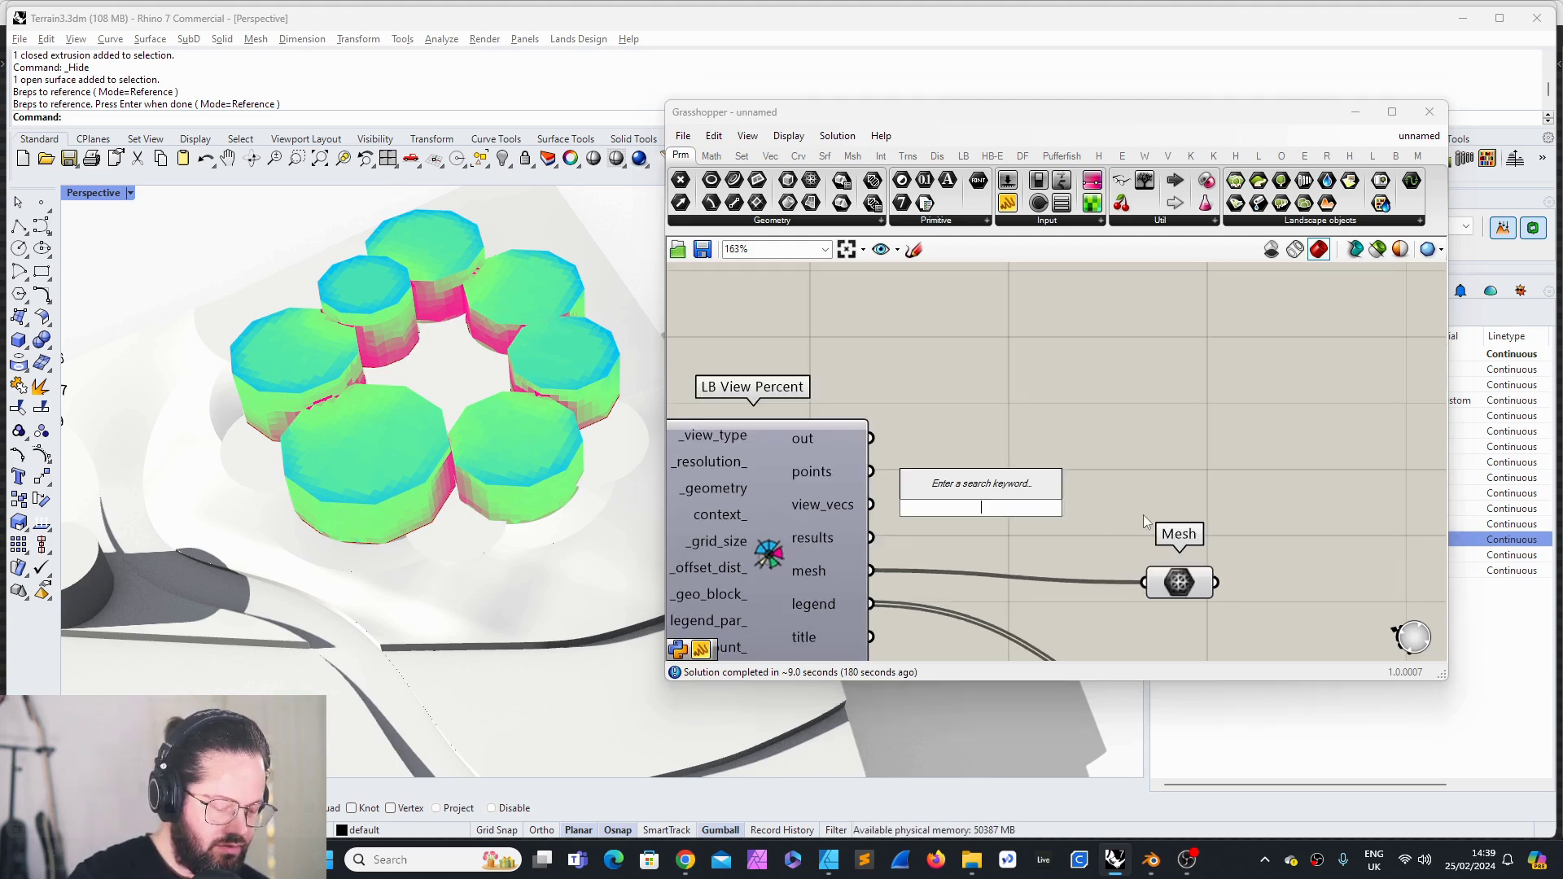
{"action": "type", "text": "add"}
{"action": "right_click", "coordinate": [1031, 419]}
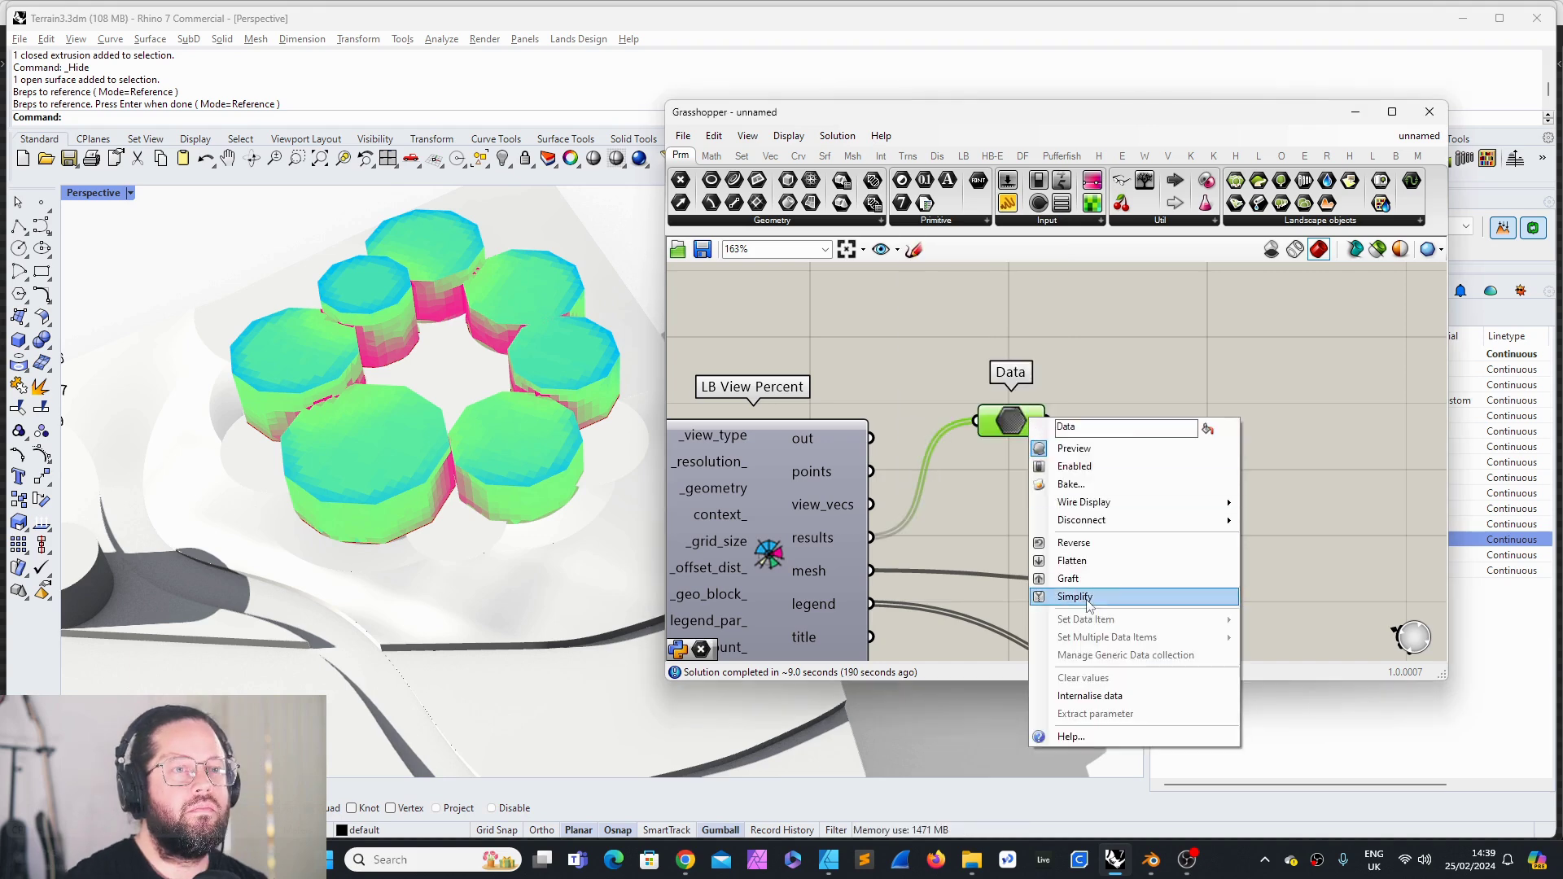
{"action": "left_click", "coordinate": [1085, 565]}
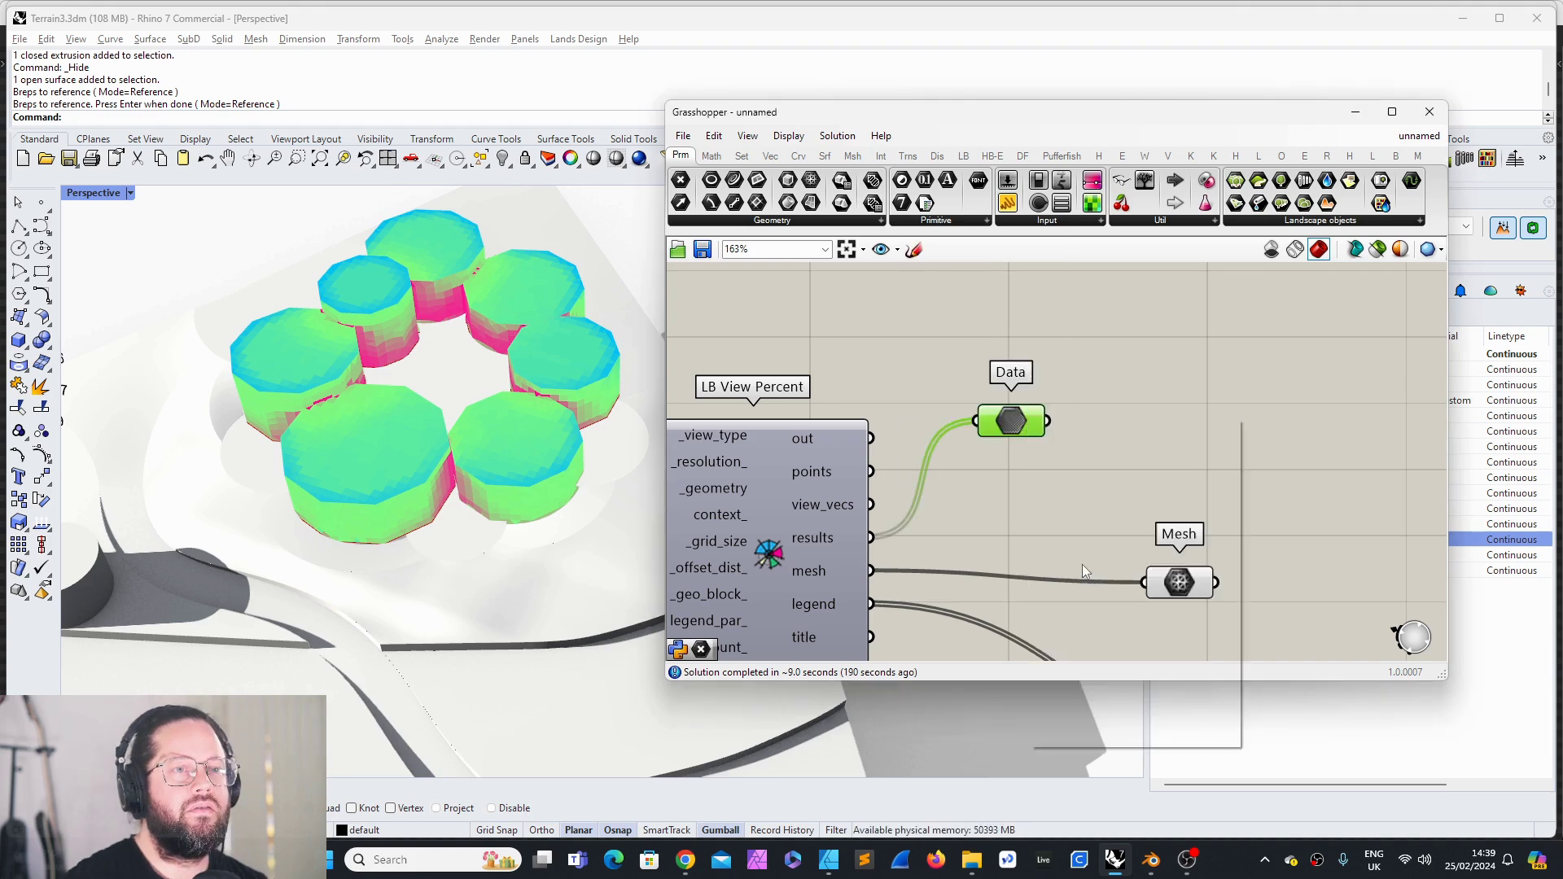
{"action": "left_click", "coordinate": [1103, 440]}
{"action": "mouse_move", "coordinate": [1036, 428]}
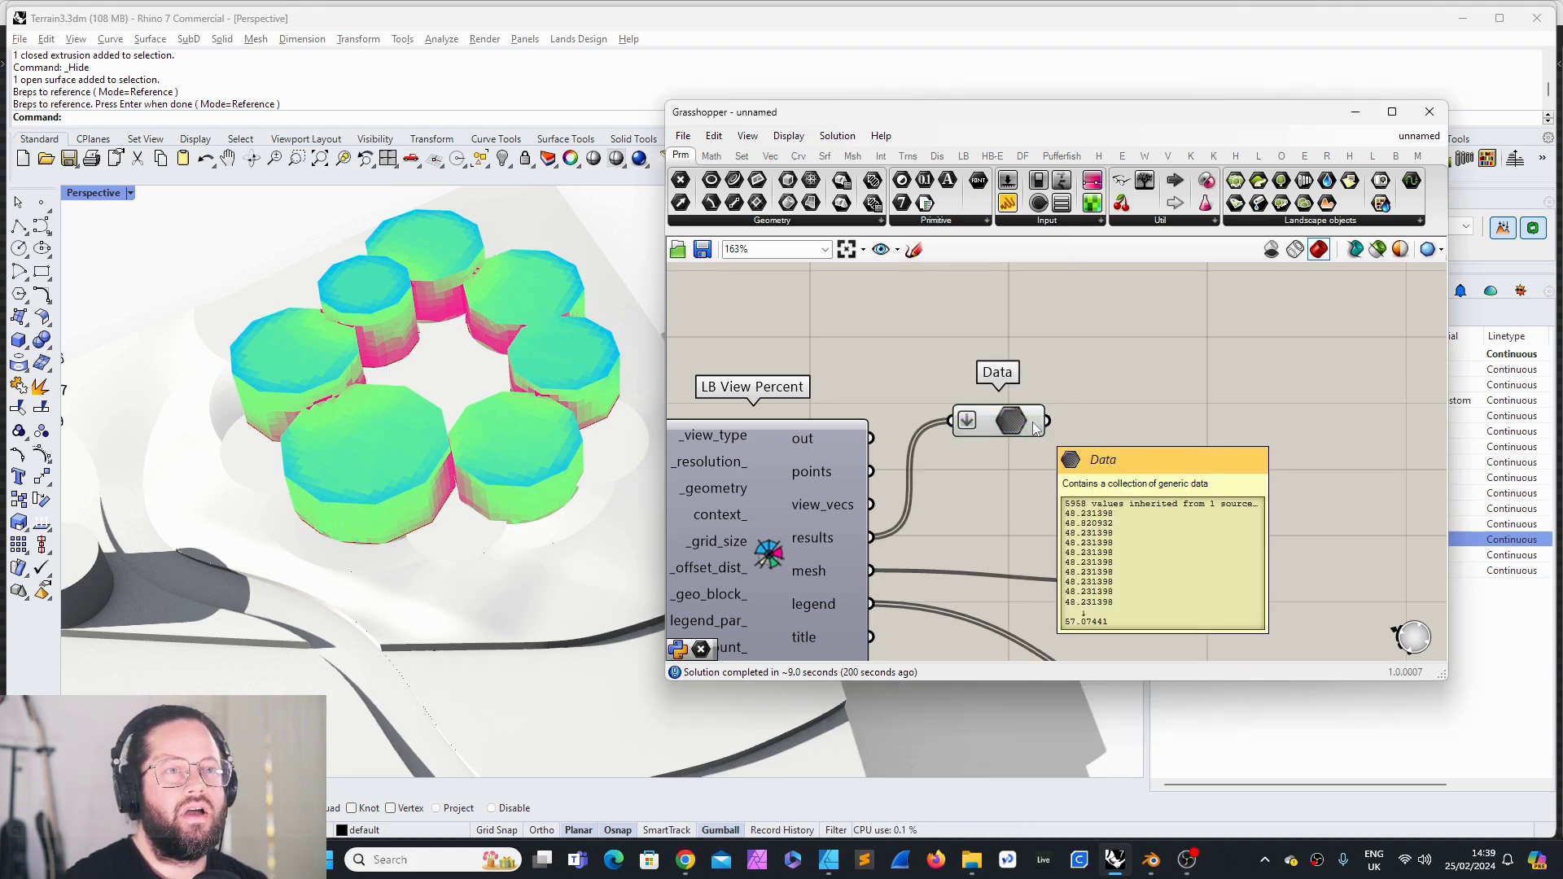
Step: Add a Mass Addition component that sums the flattened Data parameter and show its Result in a Panel
{"action": "double_click", "coordinate": [1218, 428]}
{"action": "type", "text": "mass"}
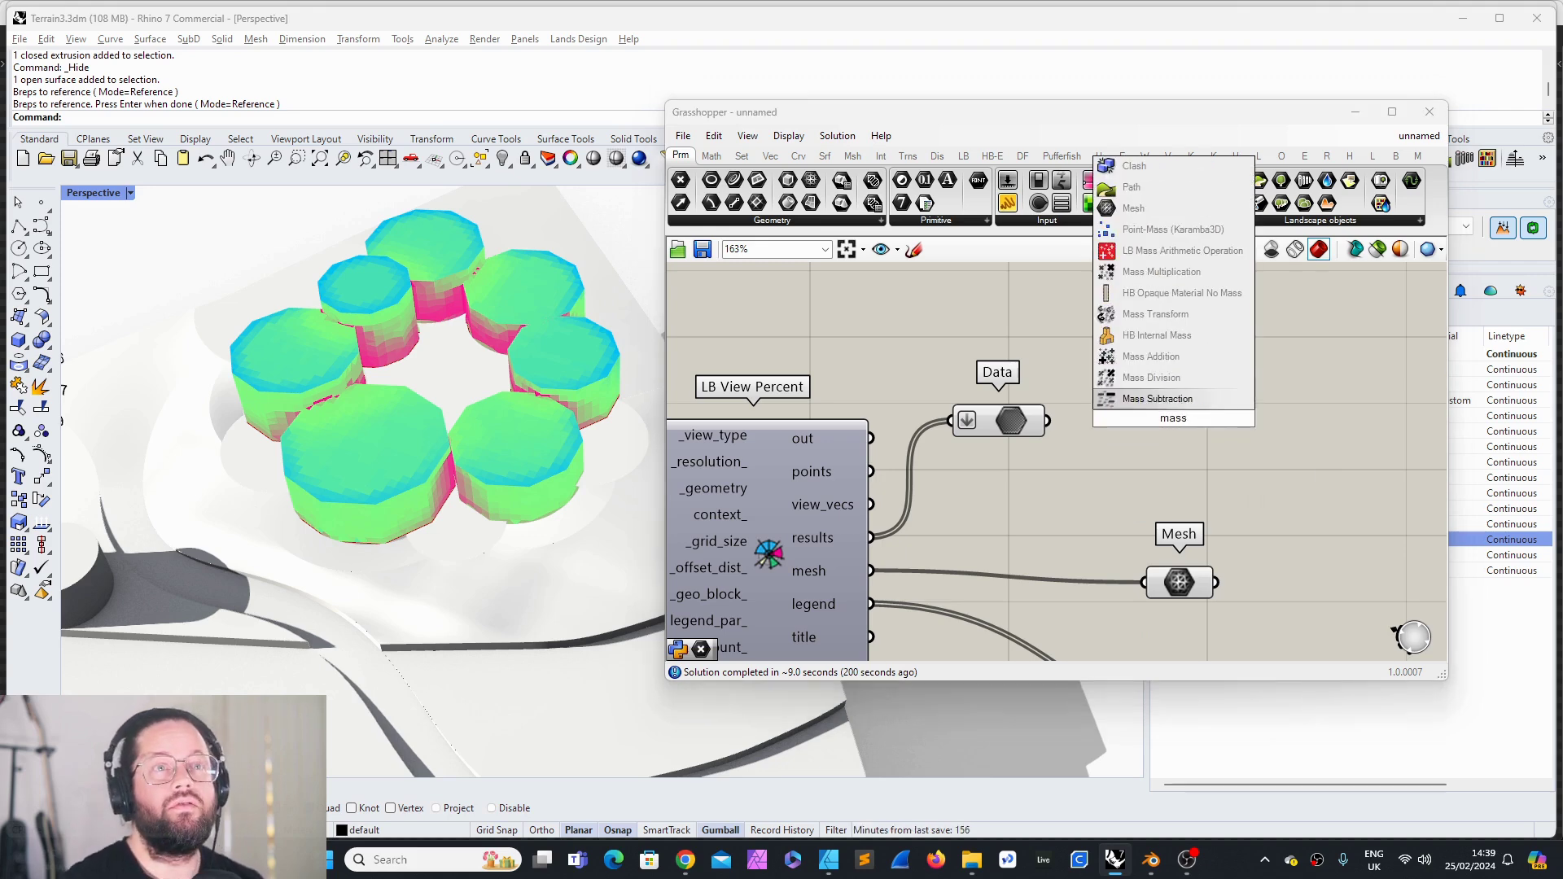
{"action": "left_click", "coordinate": [1151, 356]}
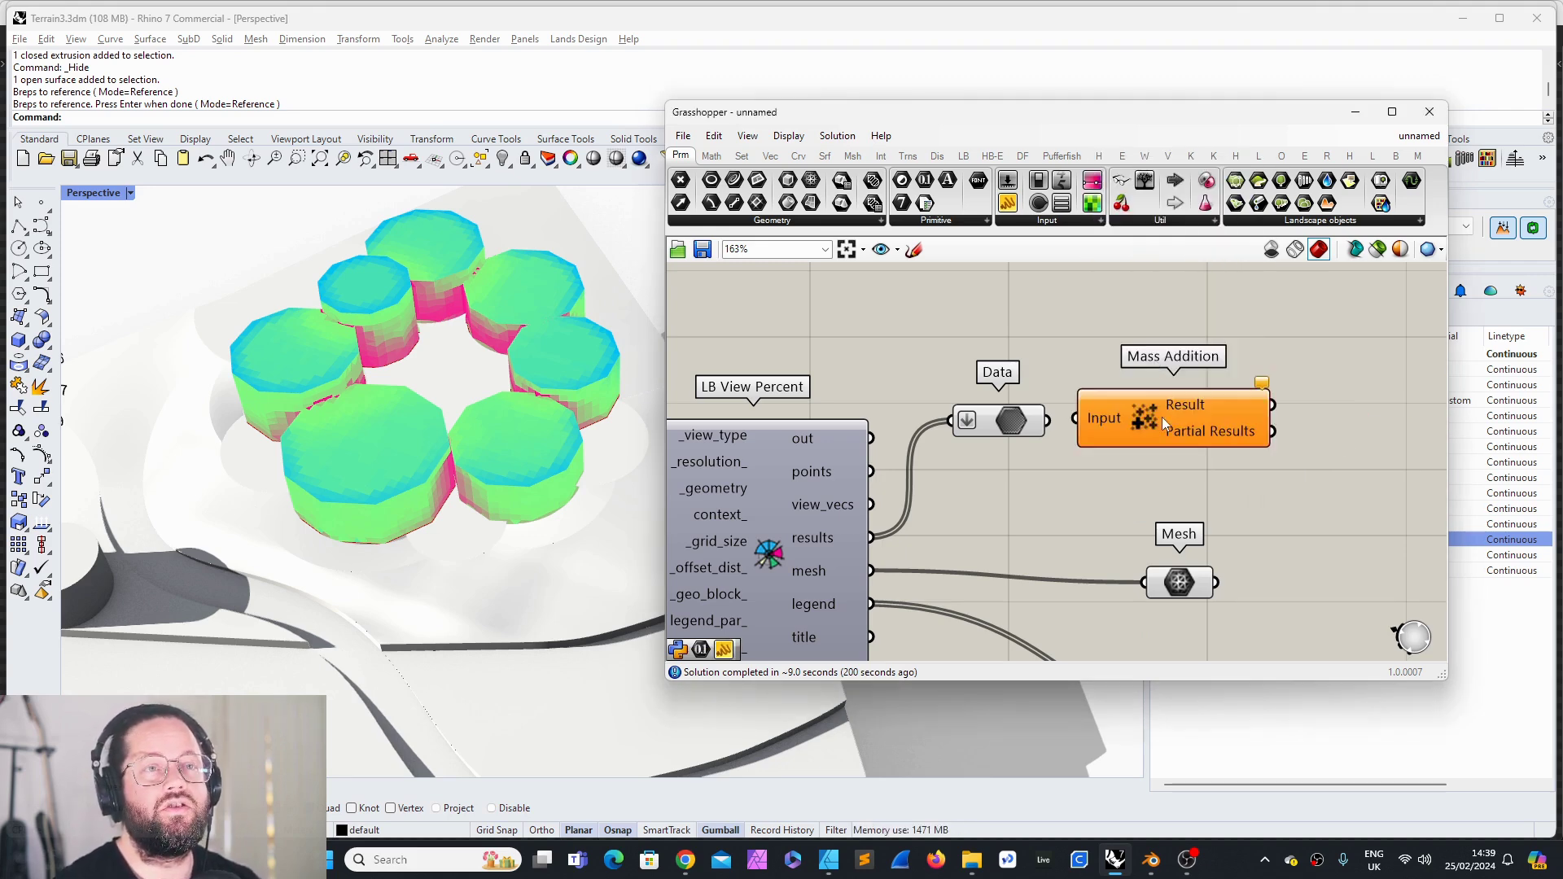
{"action": "scroll", "coordinate": [1158, 412], "scroll_direction": "down", "scroll_amount": 1}
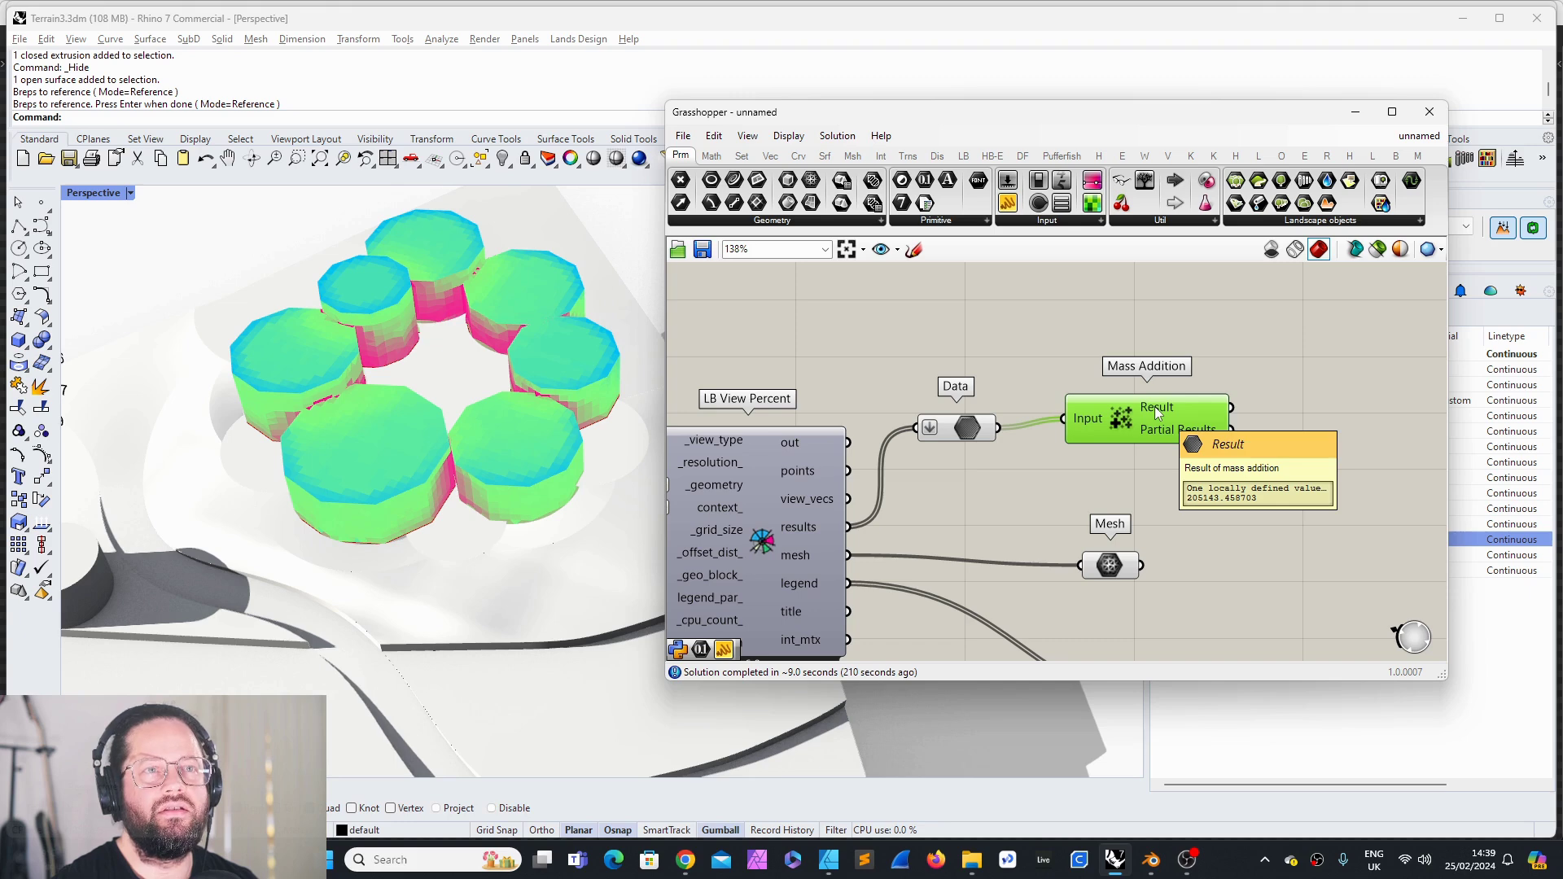
{"action": "scroll", "coordinate": [1158, 413], "scroll_direction": "down", "scroll_amount": 4}
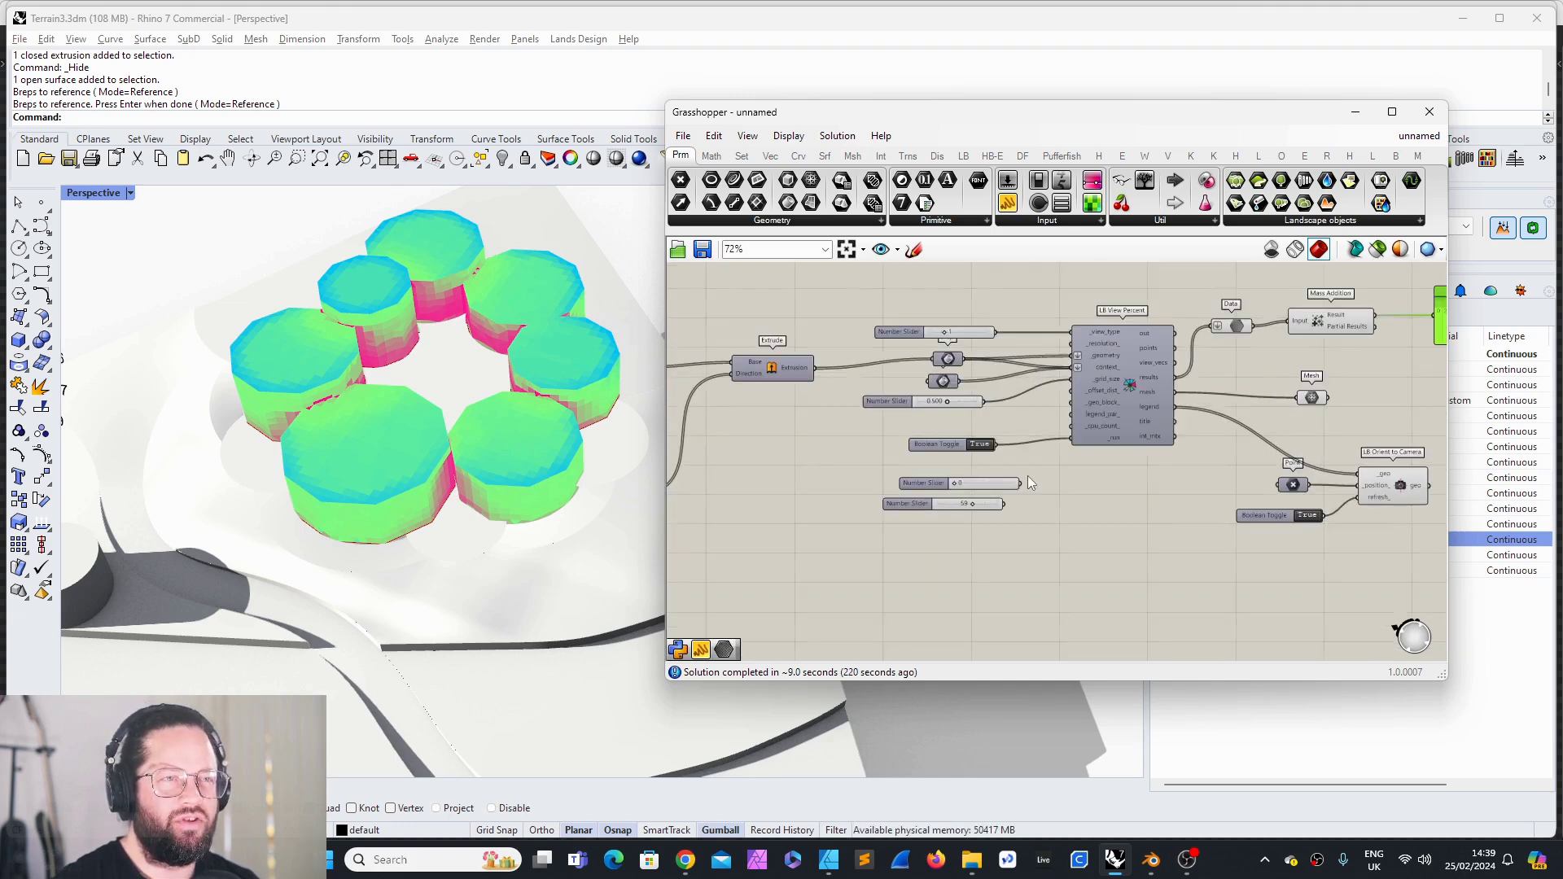
{"action": "scroll", "coordinate": [1057, 500], "scroll_direction": "up", "scroll_amount": 2}
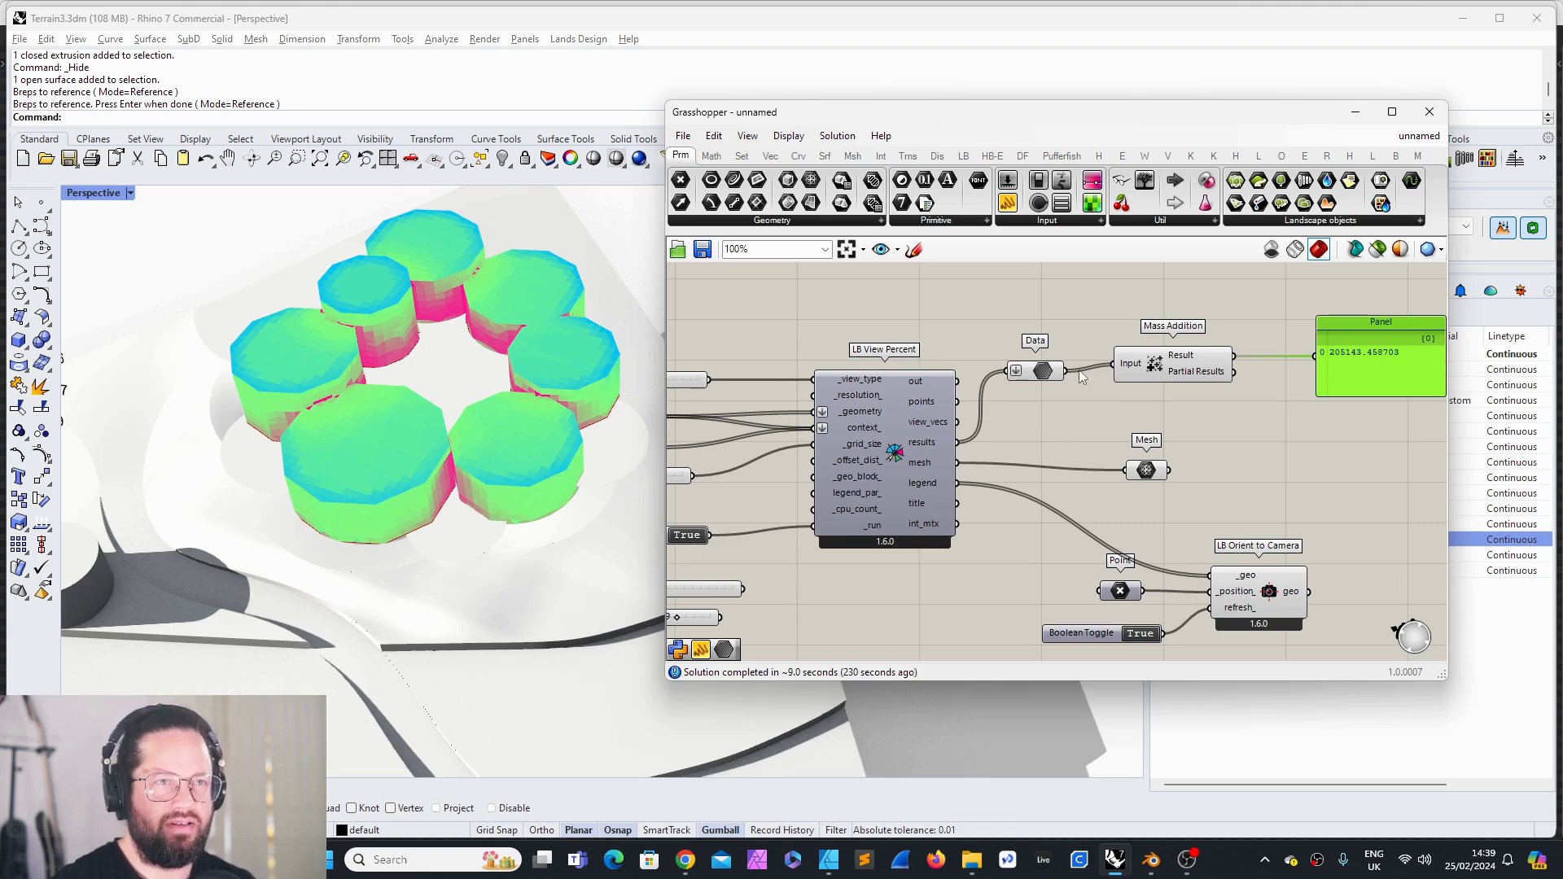
{"action": "left_click_drag", "start_coordinate": [1050, 377], "coordinate": [1060, 370]}
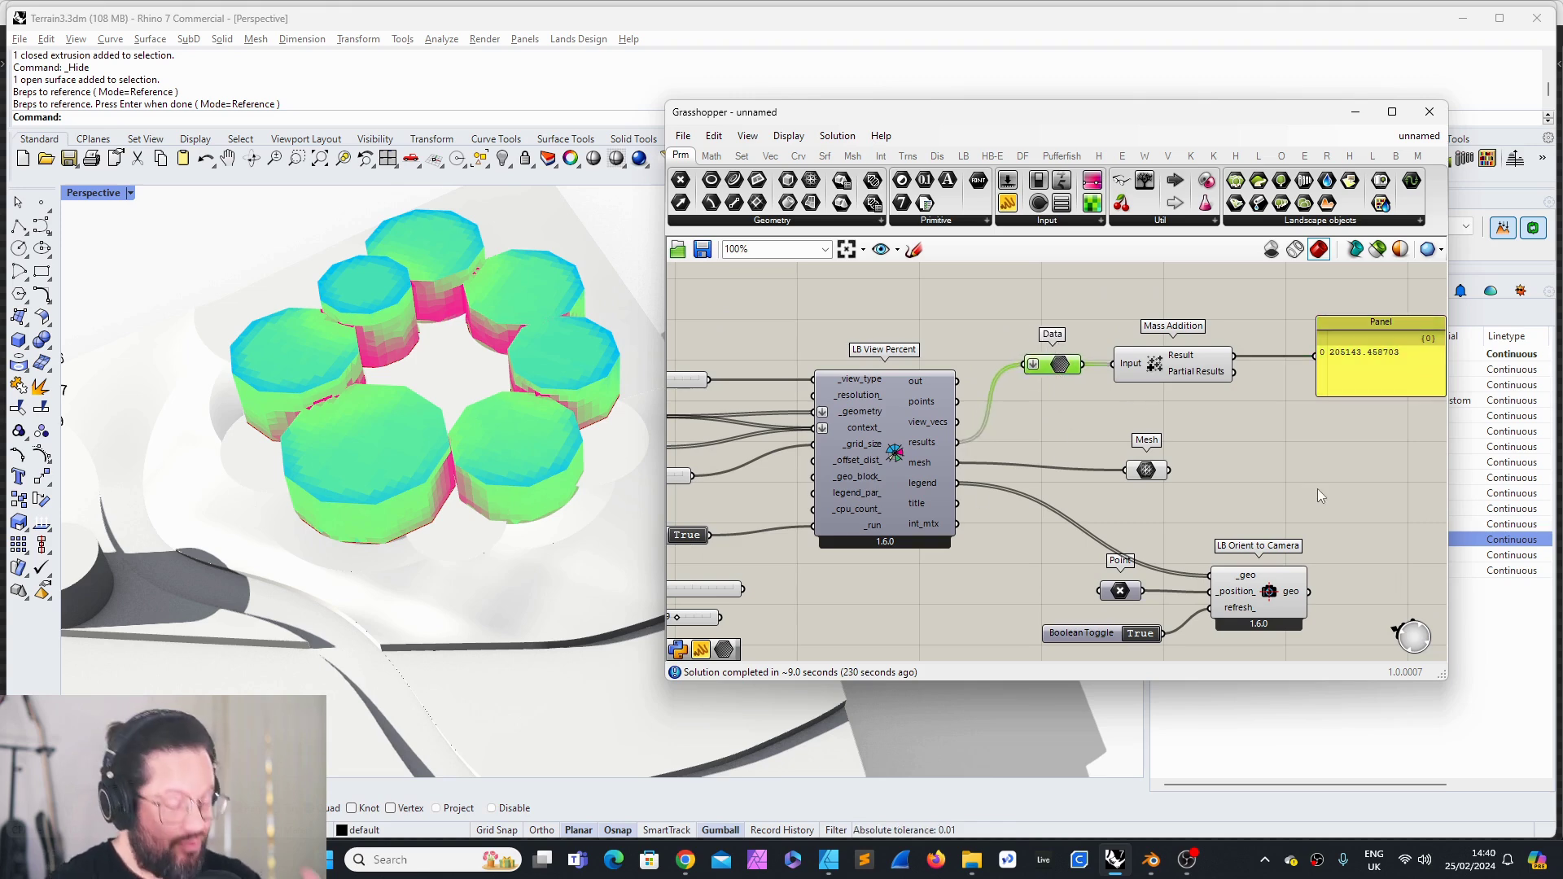
{"action": "right_click_drag", "start_coordinate": [1351, 369], "coordinate": [1203, 418]}
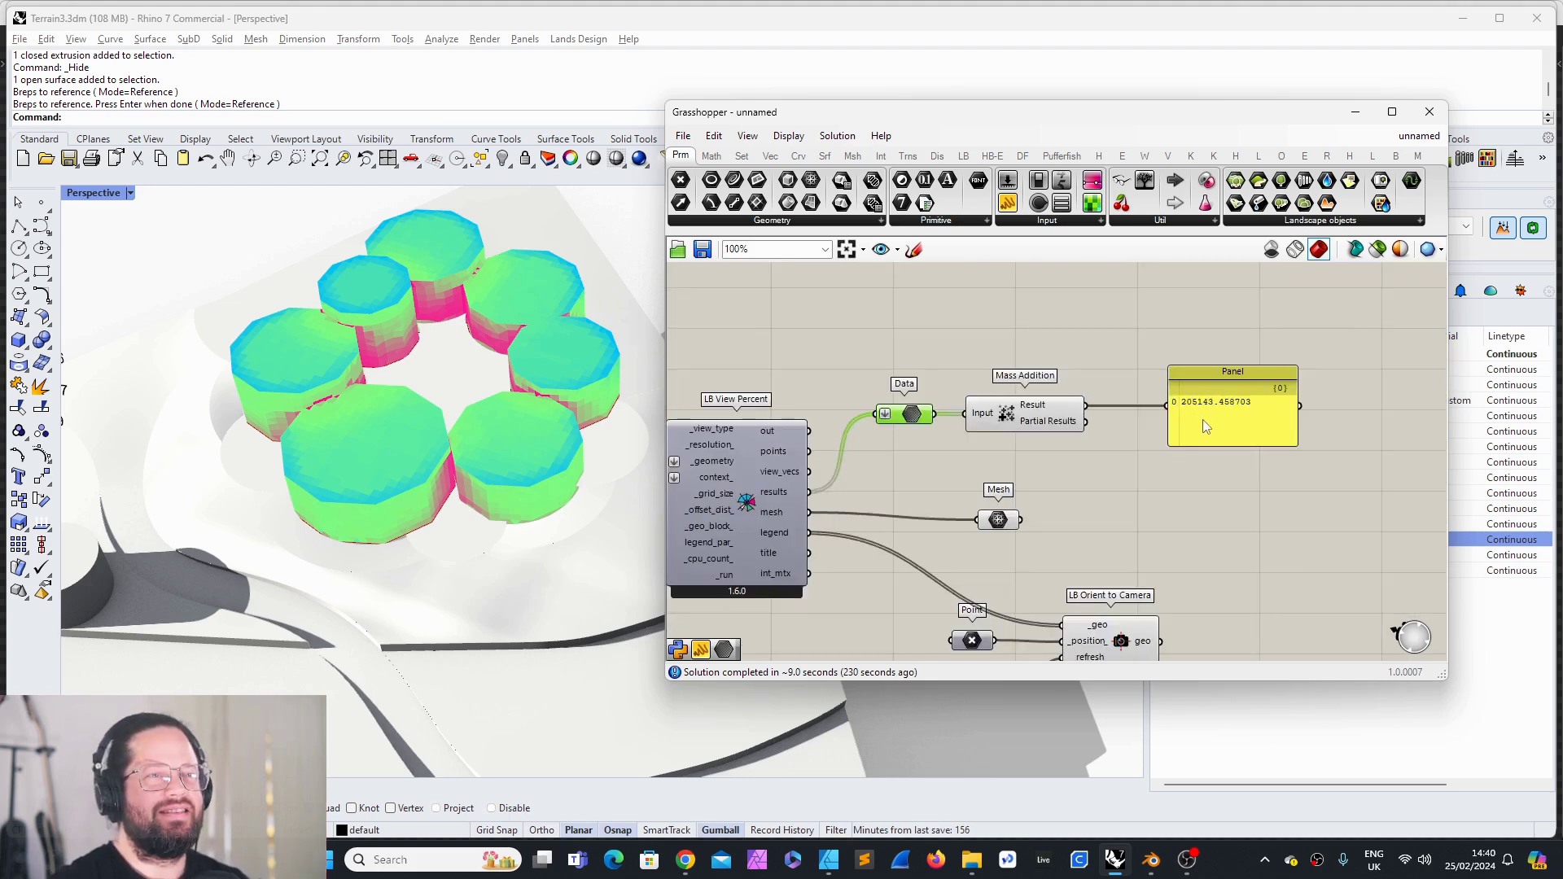
Step: Move the Galapagos component from above LB View Percent to the empty canvas below the definition
{"action": "scroll", "coordinate": [1209, 453], "scroll_direction": "down", "scroll_amount": 4}
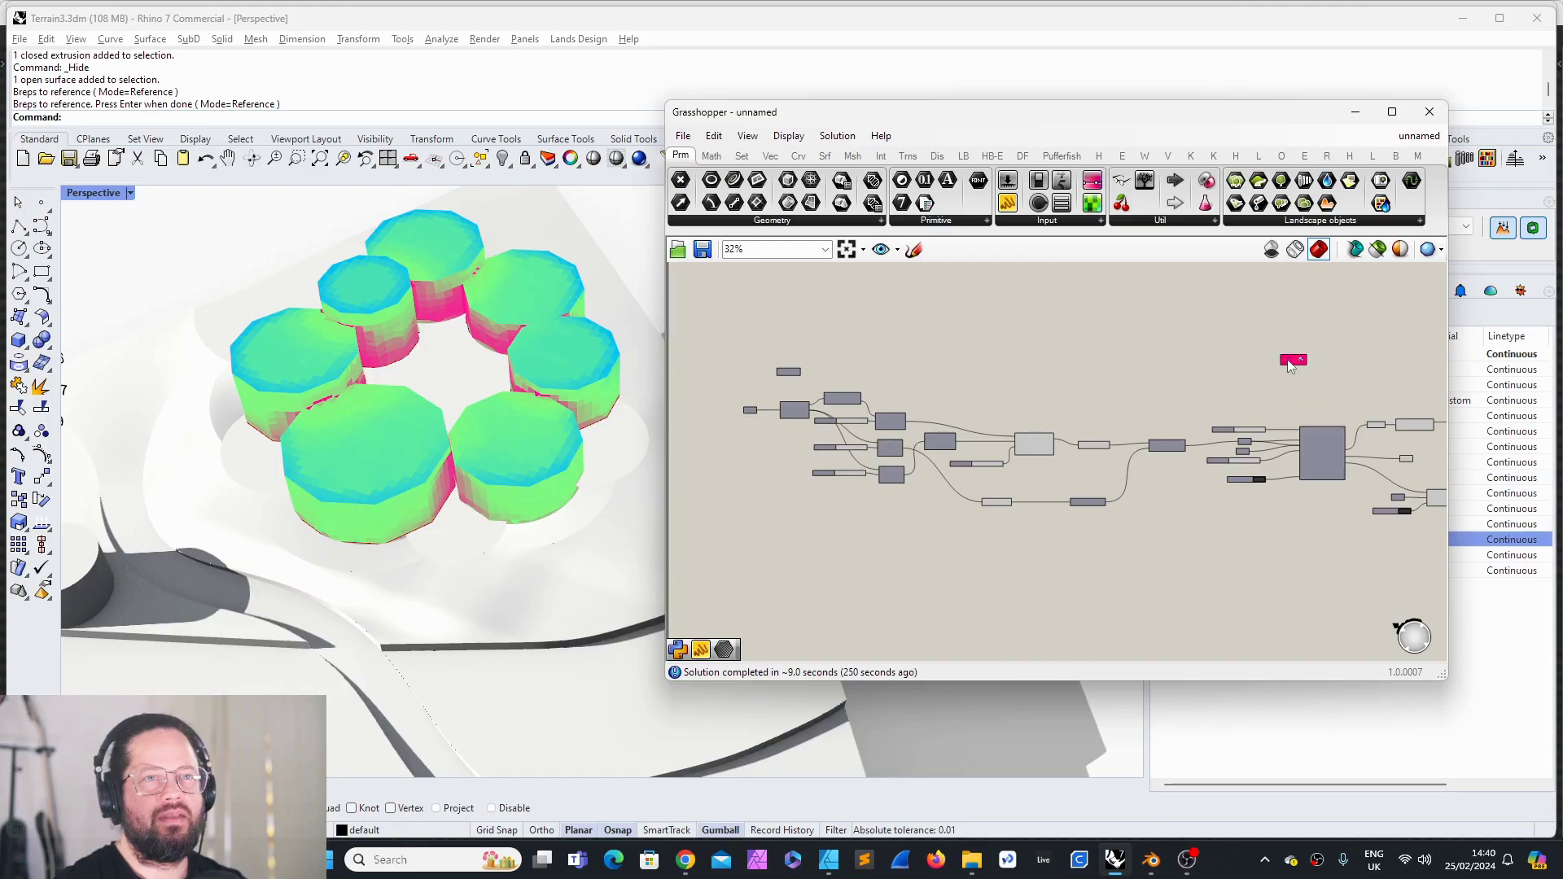
{"action": "left_click_drag", "start_coordinate": [1293, 365], "coordinate": [1032, 619]}
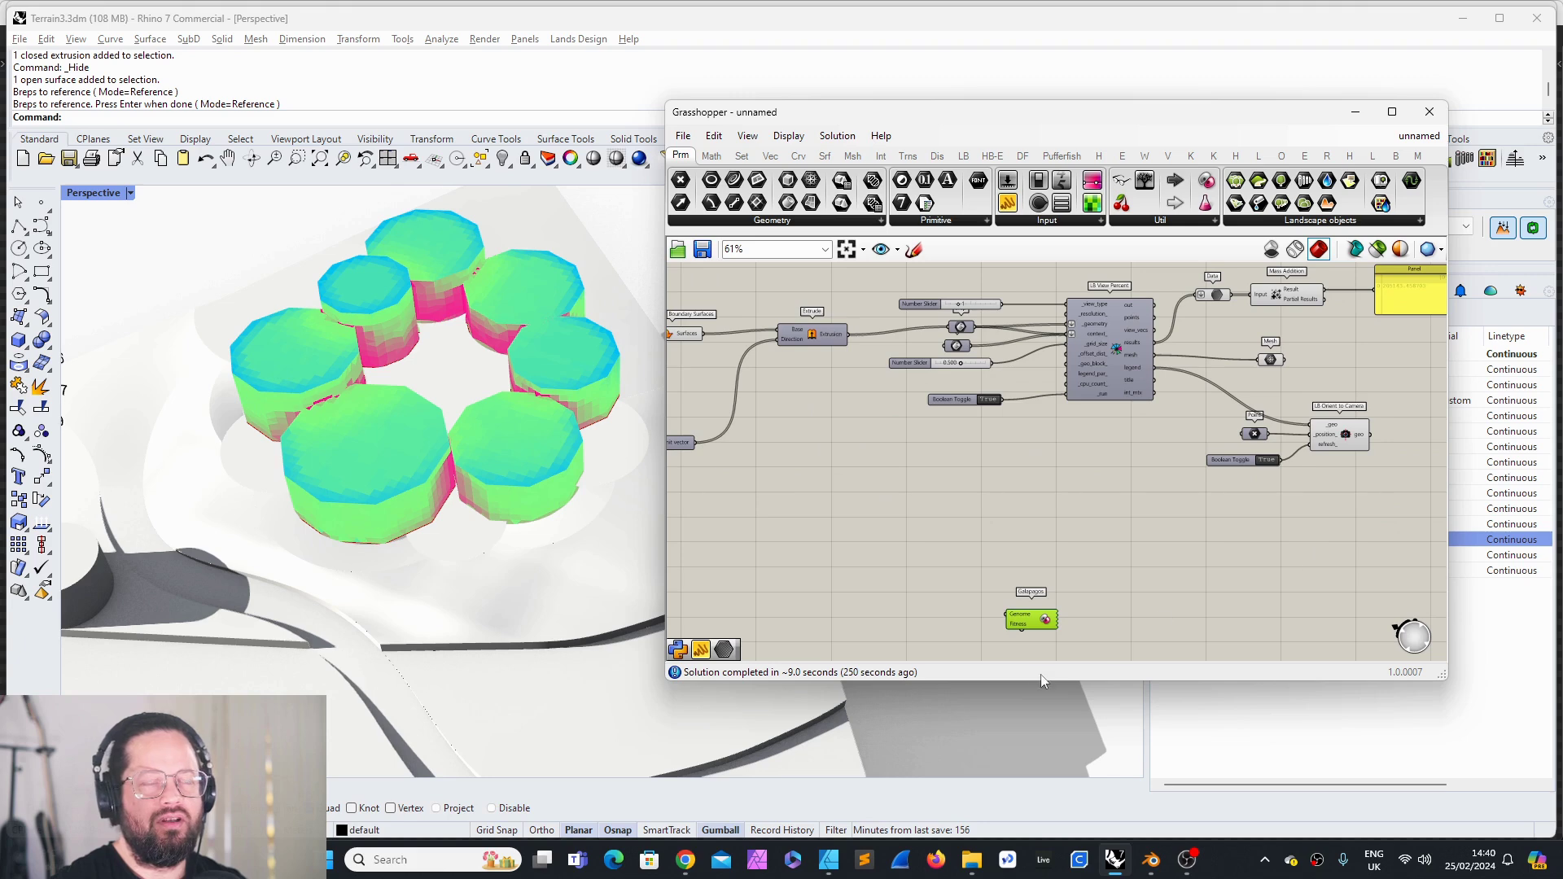
{"action": "scroll", "coordinate": [1022, 620], "scroll_direction": "up", "scroll_amount": 4}
{"action": "scroll", "coordinate": [1015, 620], "scroll_direction": "down", "scroll_amount": 6}
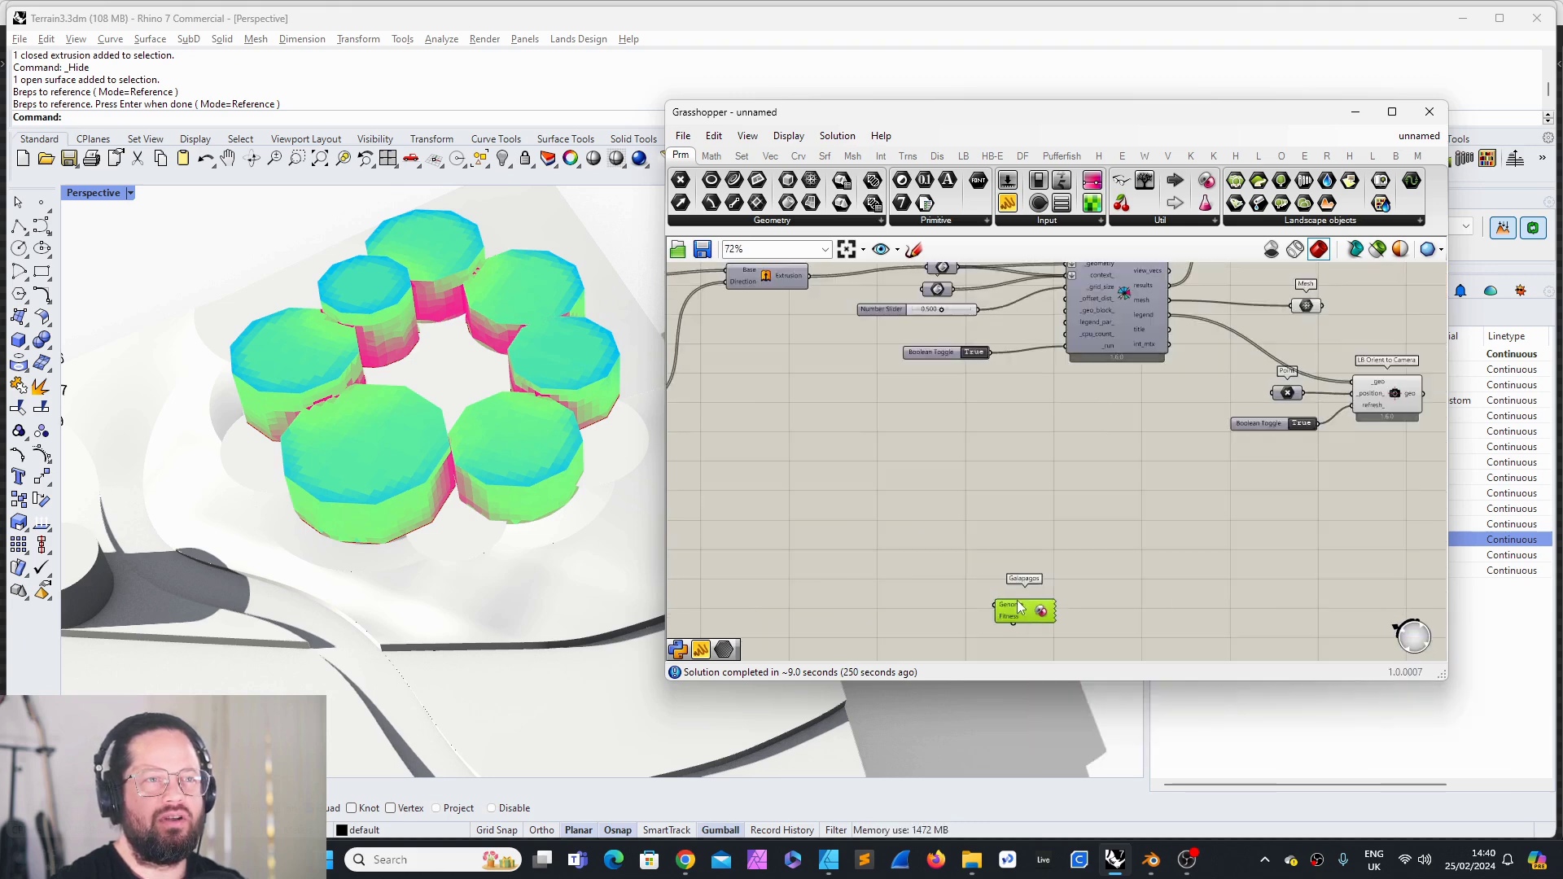
Step: Shift the Panel showing the sum slightly and connect Galapagos's Fitness input to Mass Addition's Result
{"action": "scroll", "coordinate": [1131, 513], "scroll_direction": "up", "scroll_amount": 3}
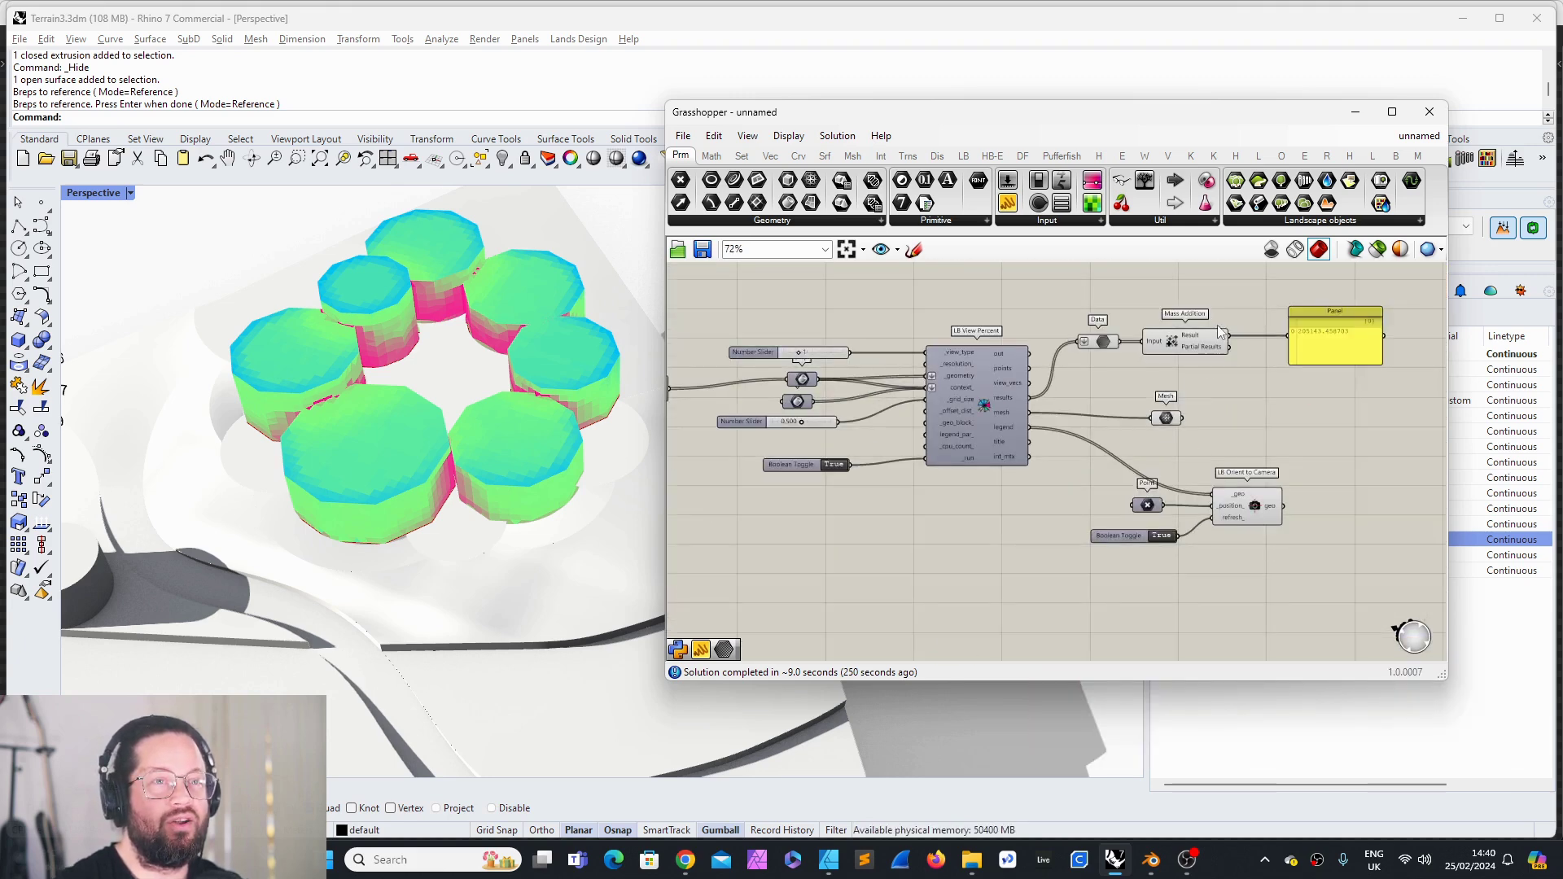
{"action": "scroll", "coordinate": [1136, 496], "scroll_direction": "down", "scroll_amount": 3}
{"action": "scroll", "coordinate": [1156, 440], "scroll_direction": "up", "scroll_amount": 2}
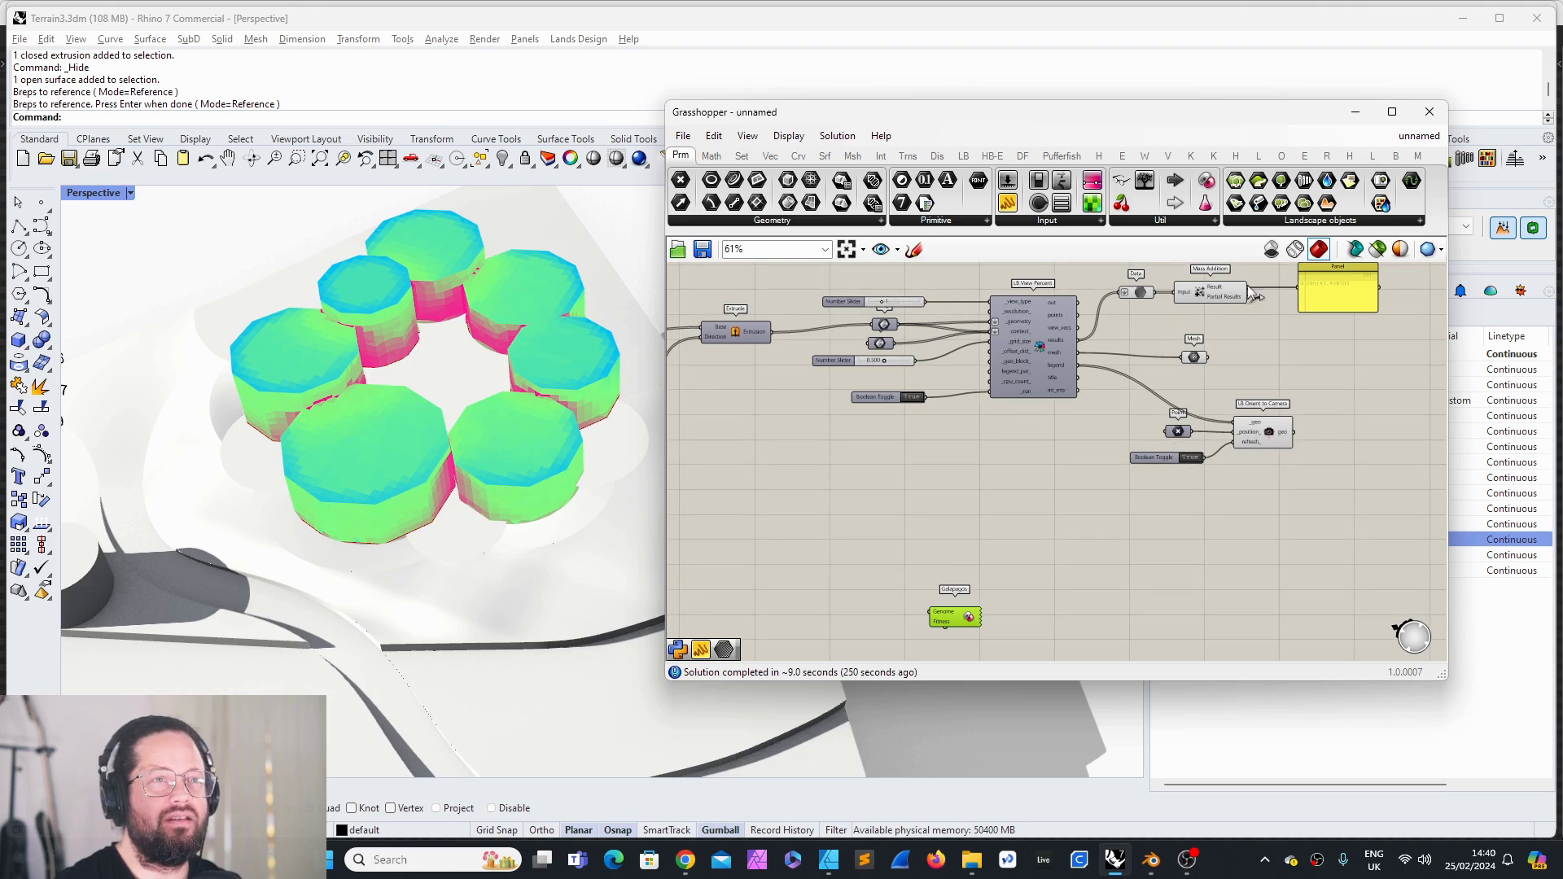
{"action": "left_click_drag", "start_coordinate": [1325, 297], "coordinate": [1329, 298]}
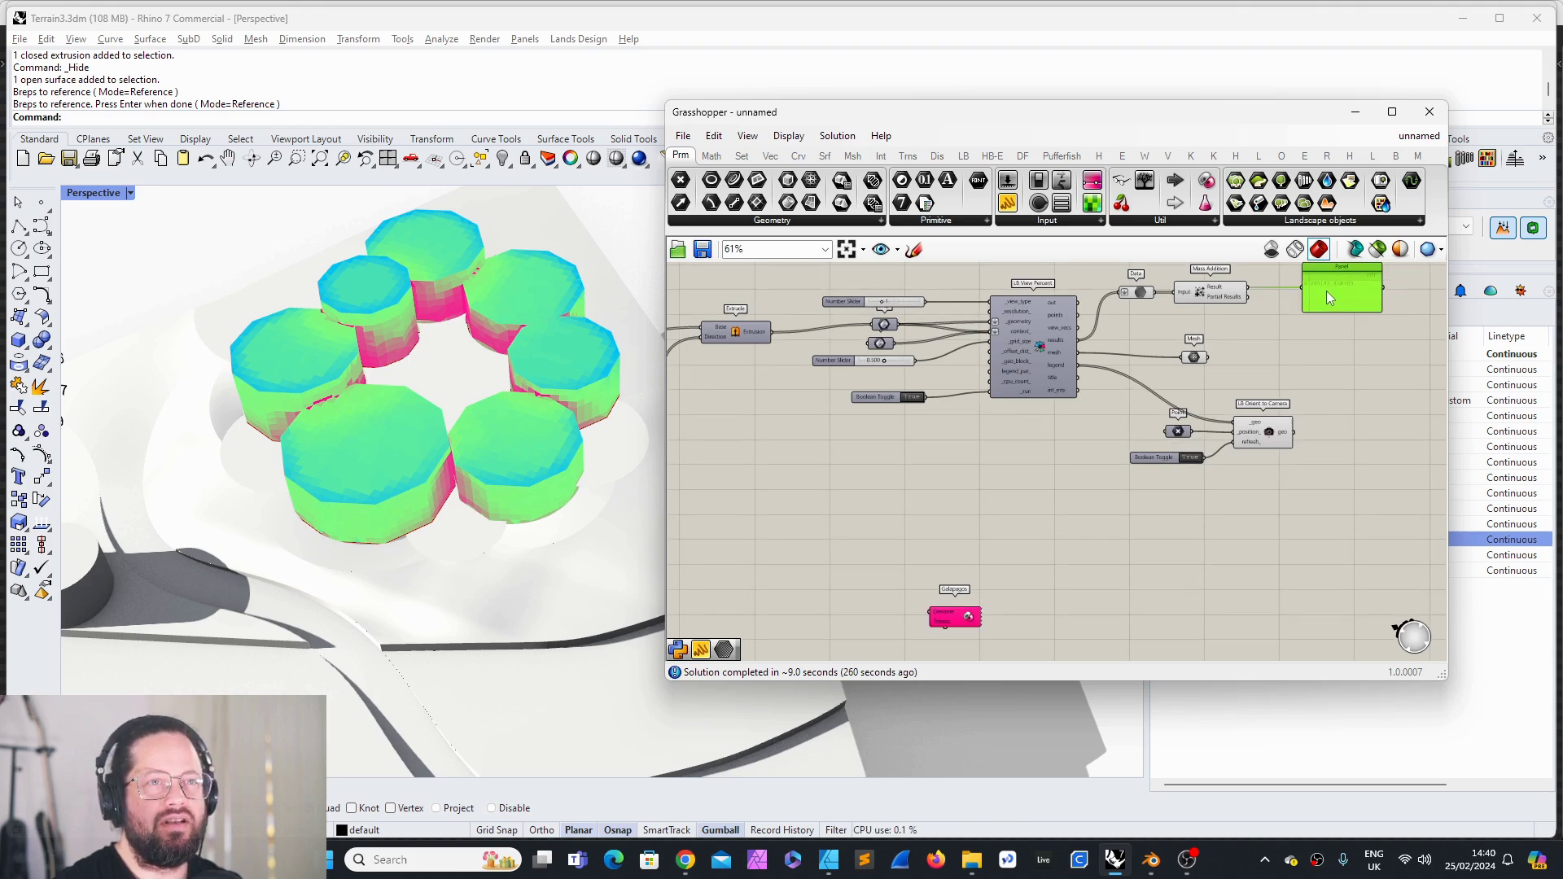
{"action": "left_click_drag", "start_coordinate": [947, 635], "coordinate": [928, 597]}
Step: Connect Galapagos's Genome input to the number slider that controls the Polygon component's segments
{"action": "right_click_drag", "start_coordinate": [928, 596], "coordinate": [1254, 569]}
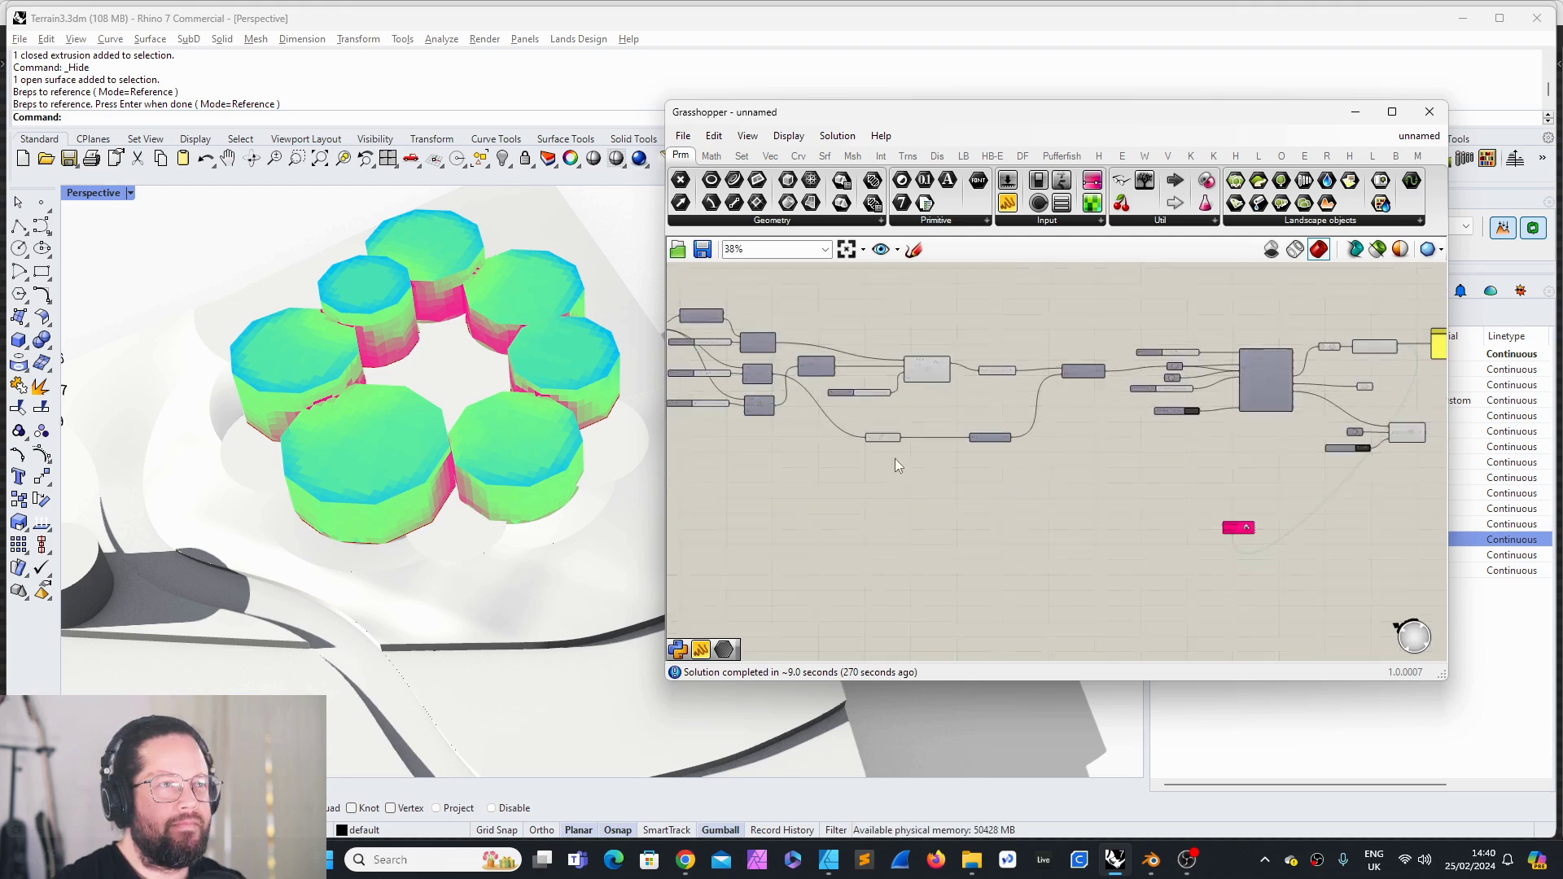
{"action": "scroll", "coordinate": [866, 370], "scroll_direction": "up", "scroll_amount": 5}
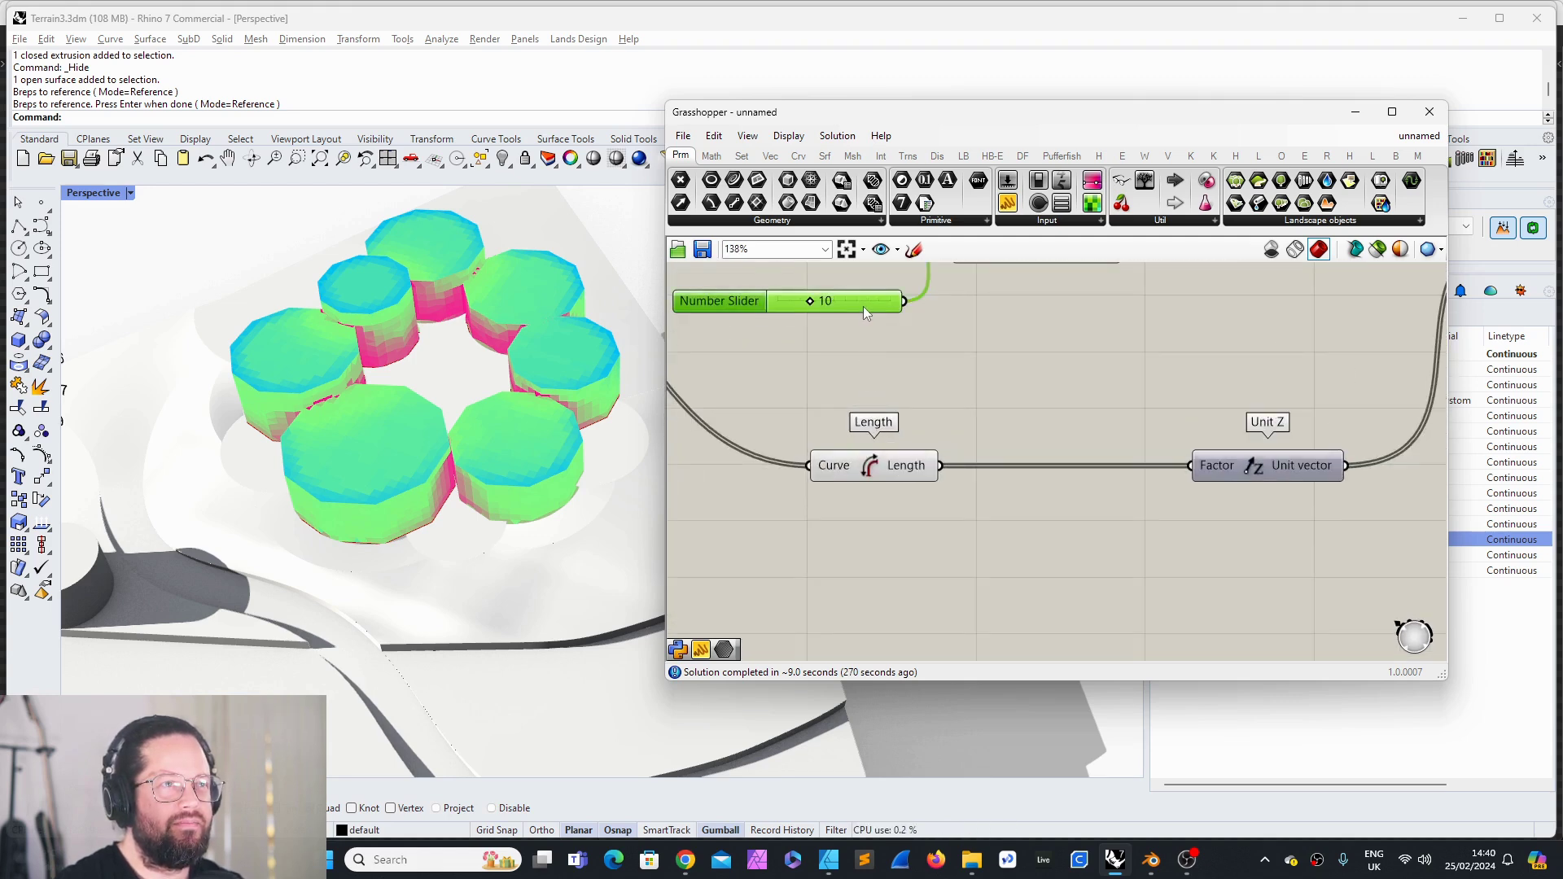
{"action": "scroll", "coordinate": [857, 327], "scroll_direction": "down", "scroll_amount": 4}
{"action": "scroll", "coordinate": [911, 362], "scroll_direction": "down", "scroll_amount": 1}
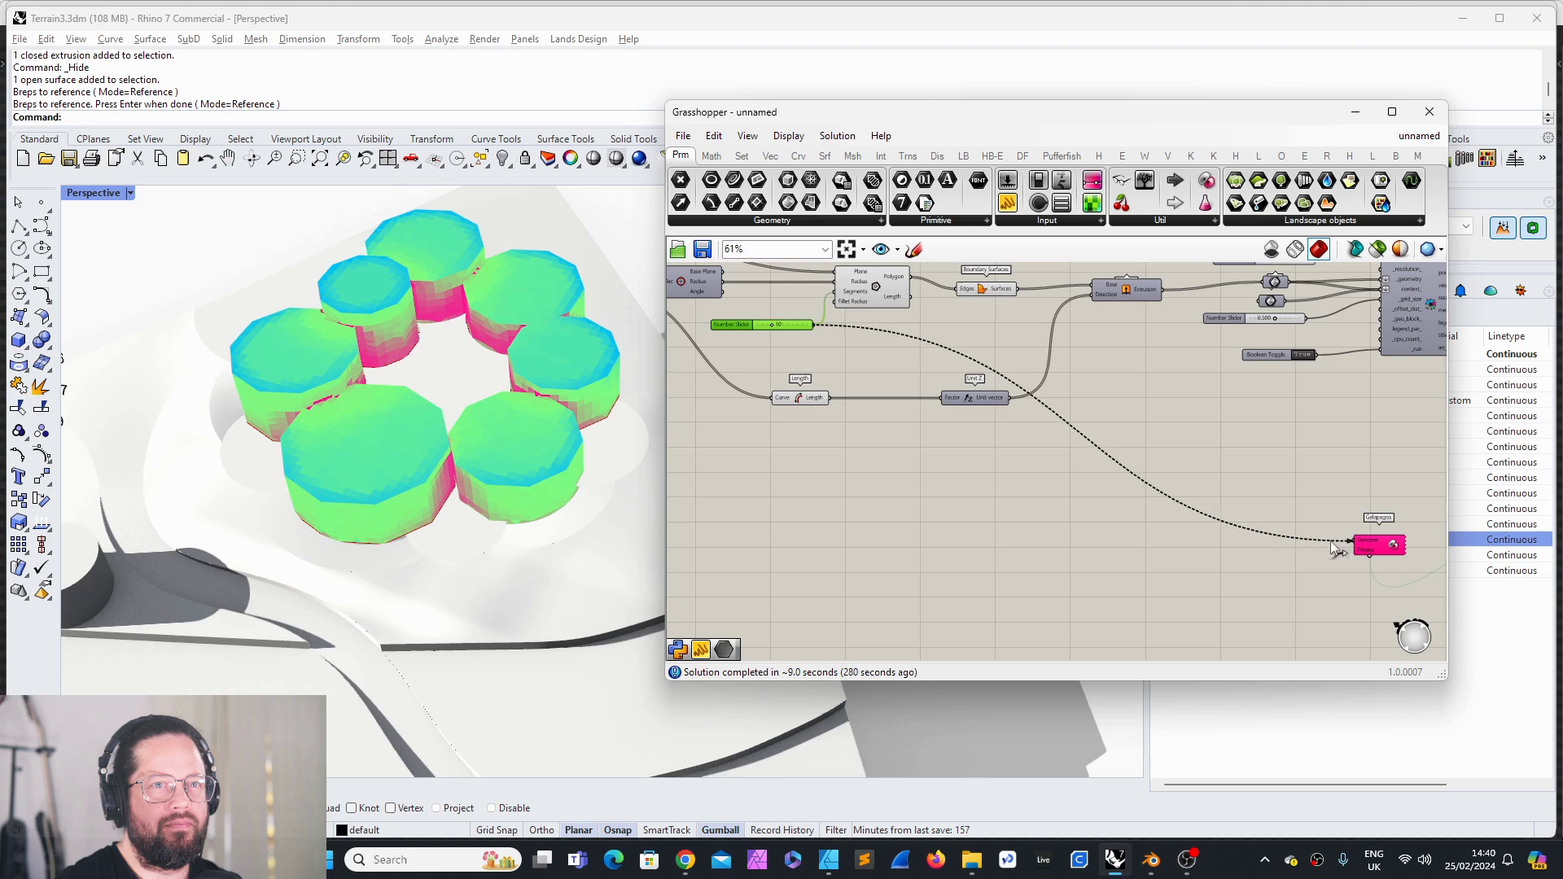
{"action": "left_click_drag", "start_coordinate": [1356, 547], "coordinate": [803, 329]}
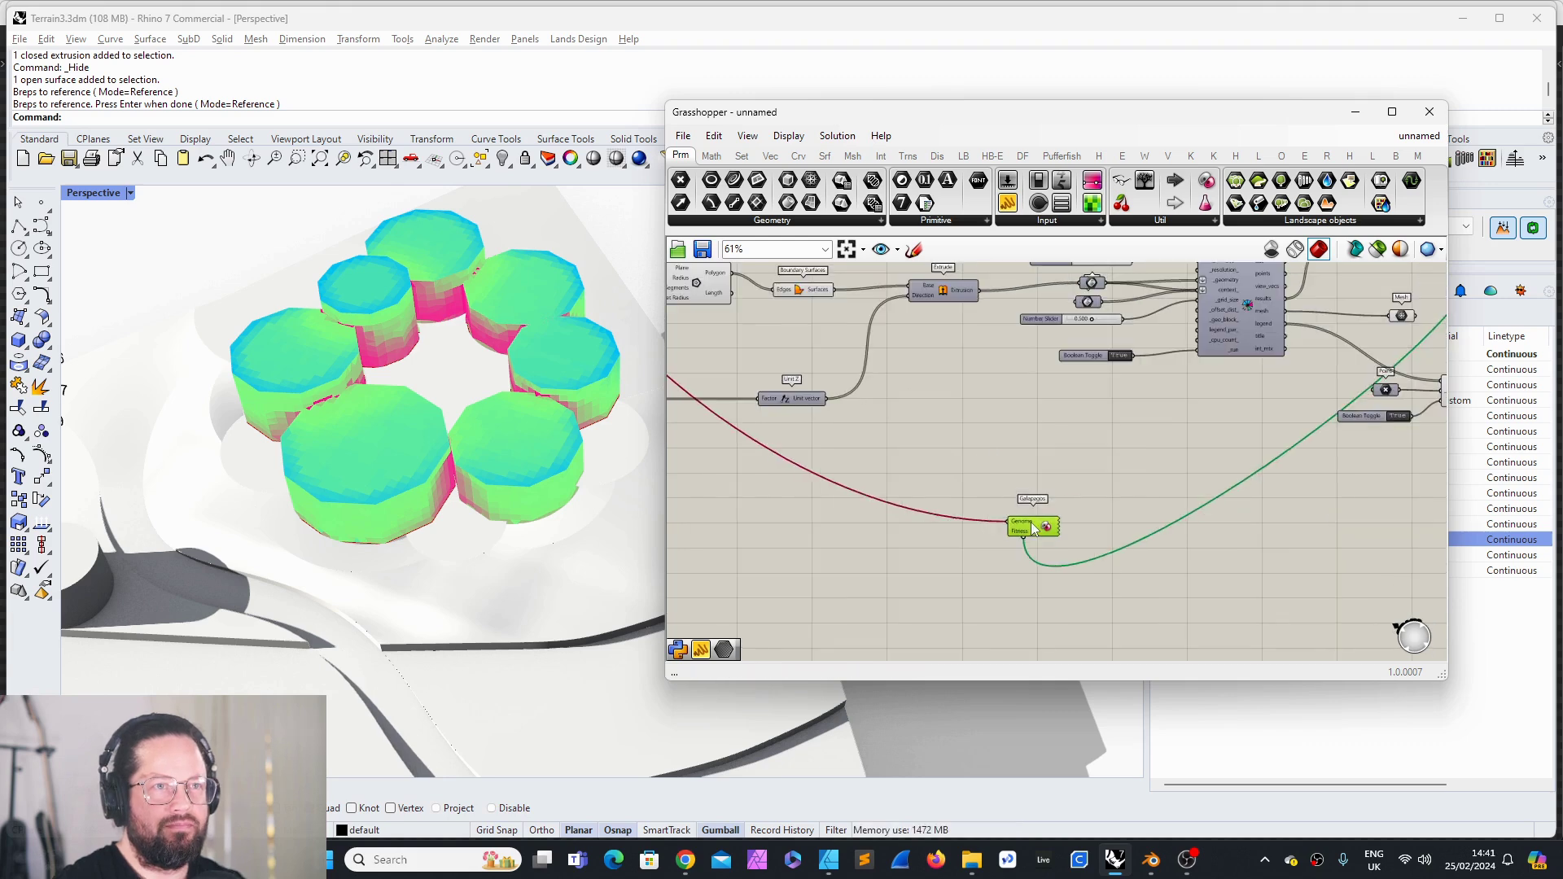
Step: Nudge the Galapagos component and review the definition and the coloured volumes in the Perspective viewport
{"action": "left_click_drag", "start_coordinate": [1030, 526], "coordinate": [1002, 519]}
{"action": "left_click", "coordinate": [1067, 488]}
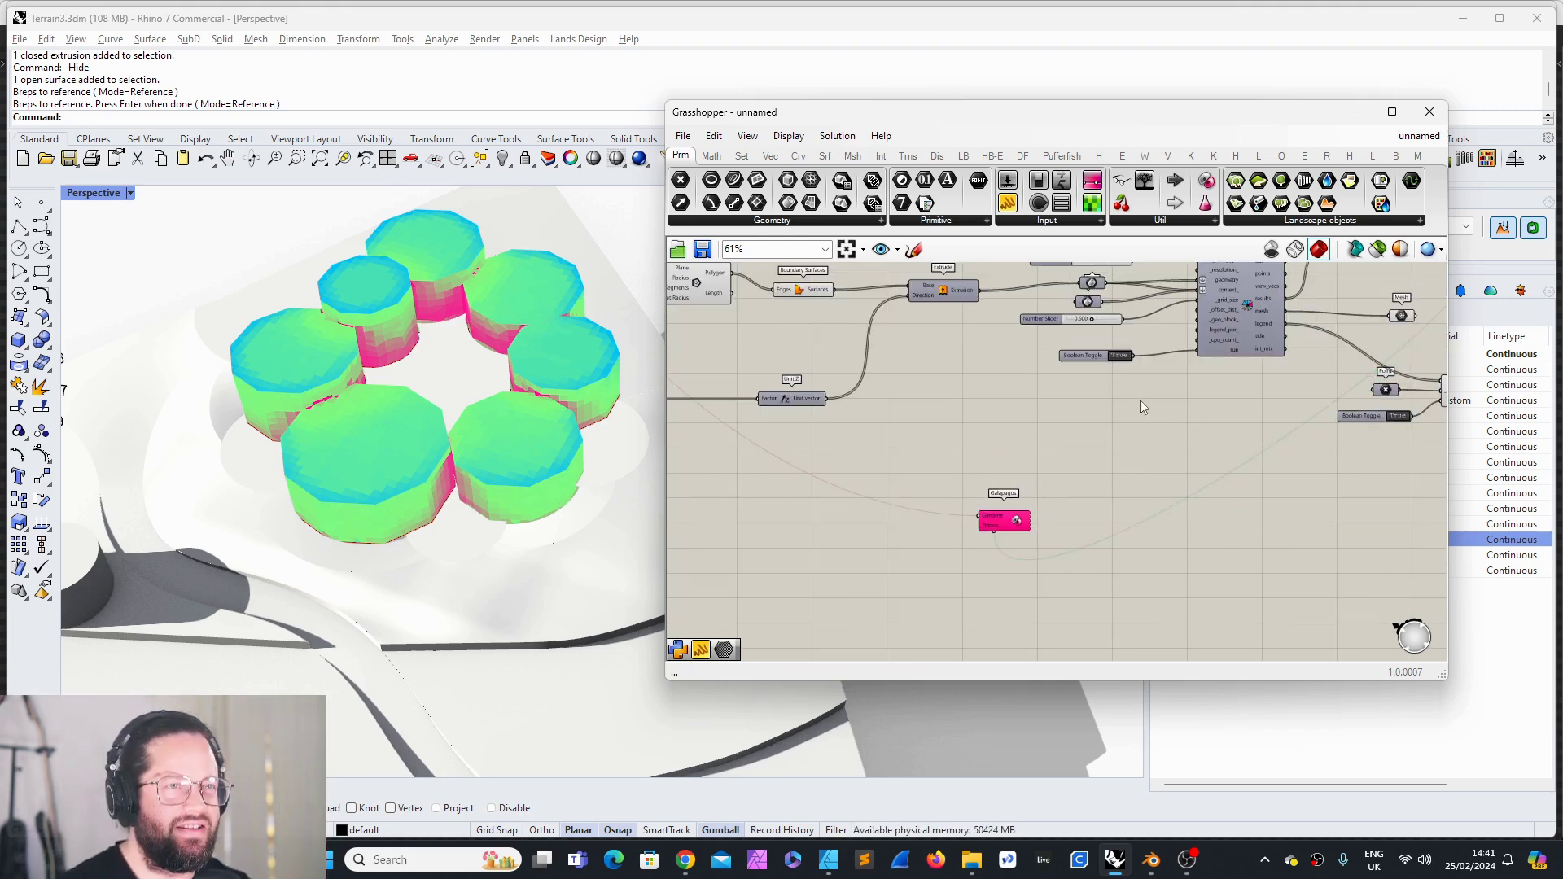
{"action": "scroll", "coordinate": [1180, 443], "scroll_direction": "down", "scroll_amount": 3}
{"action": "scroll", "coordinate": [1272, 366], "scroll_direction": "up", "scroll_amount": 3}
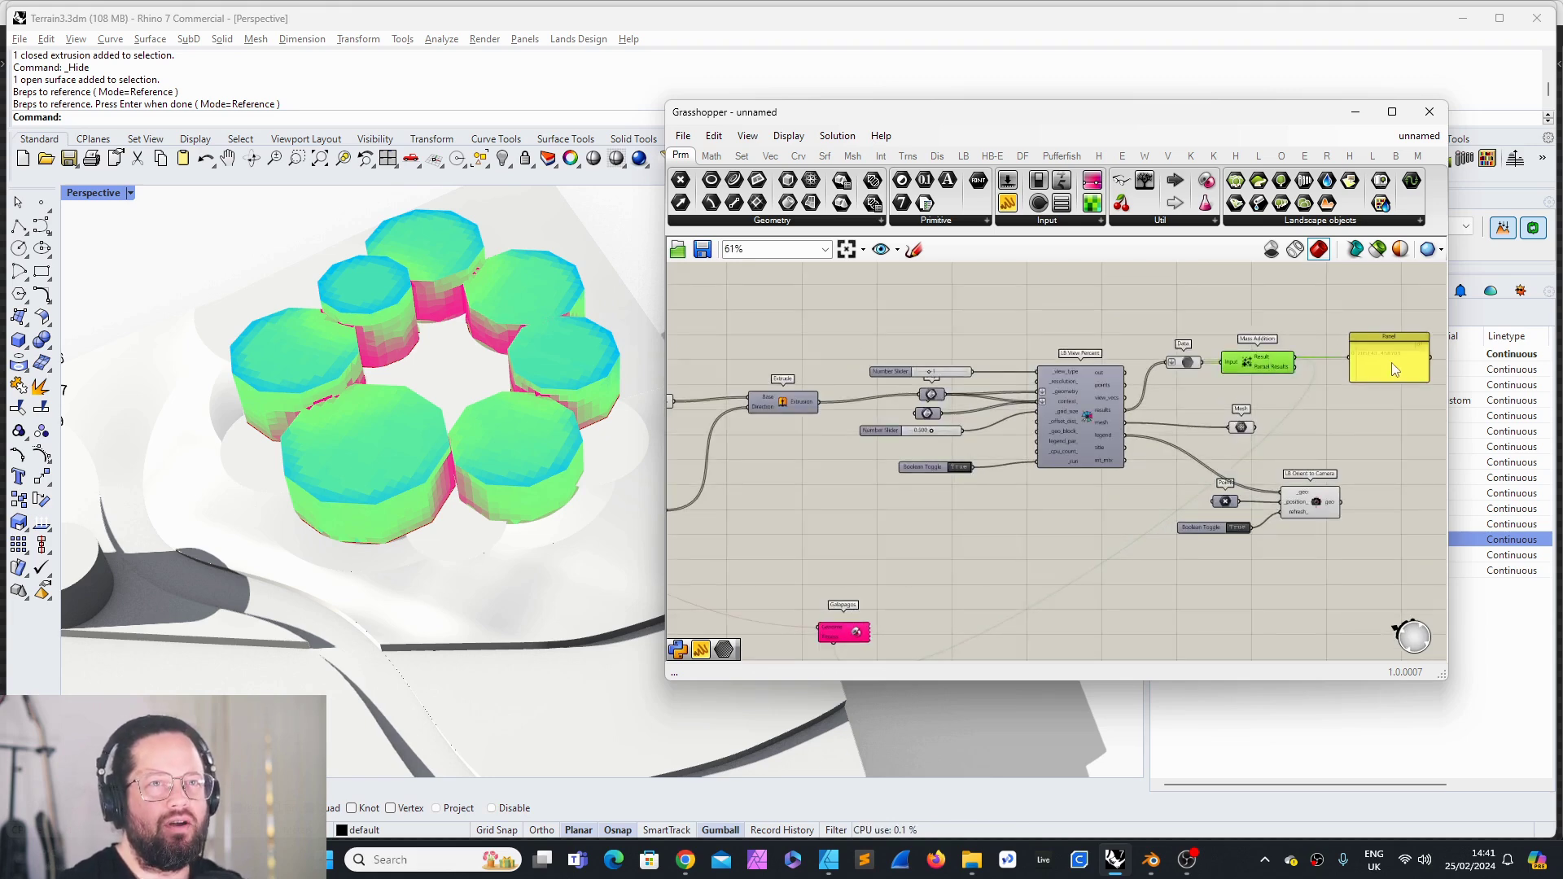
{"action": "scroll", "coordinate": [934, 458], "scroll_direction": "down", "scroll_amount": 1}
{"action": "right_click_drag", "start_coordinate": [529, 391], "coordinate": [494, 383]}
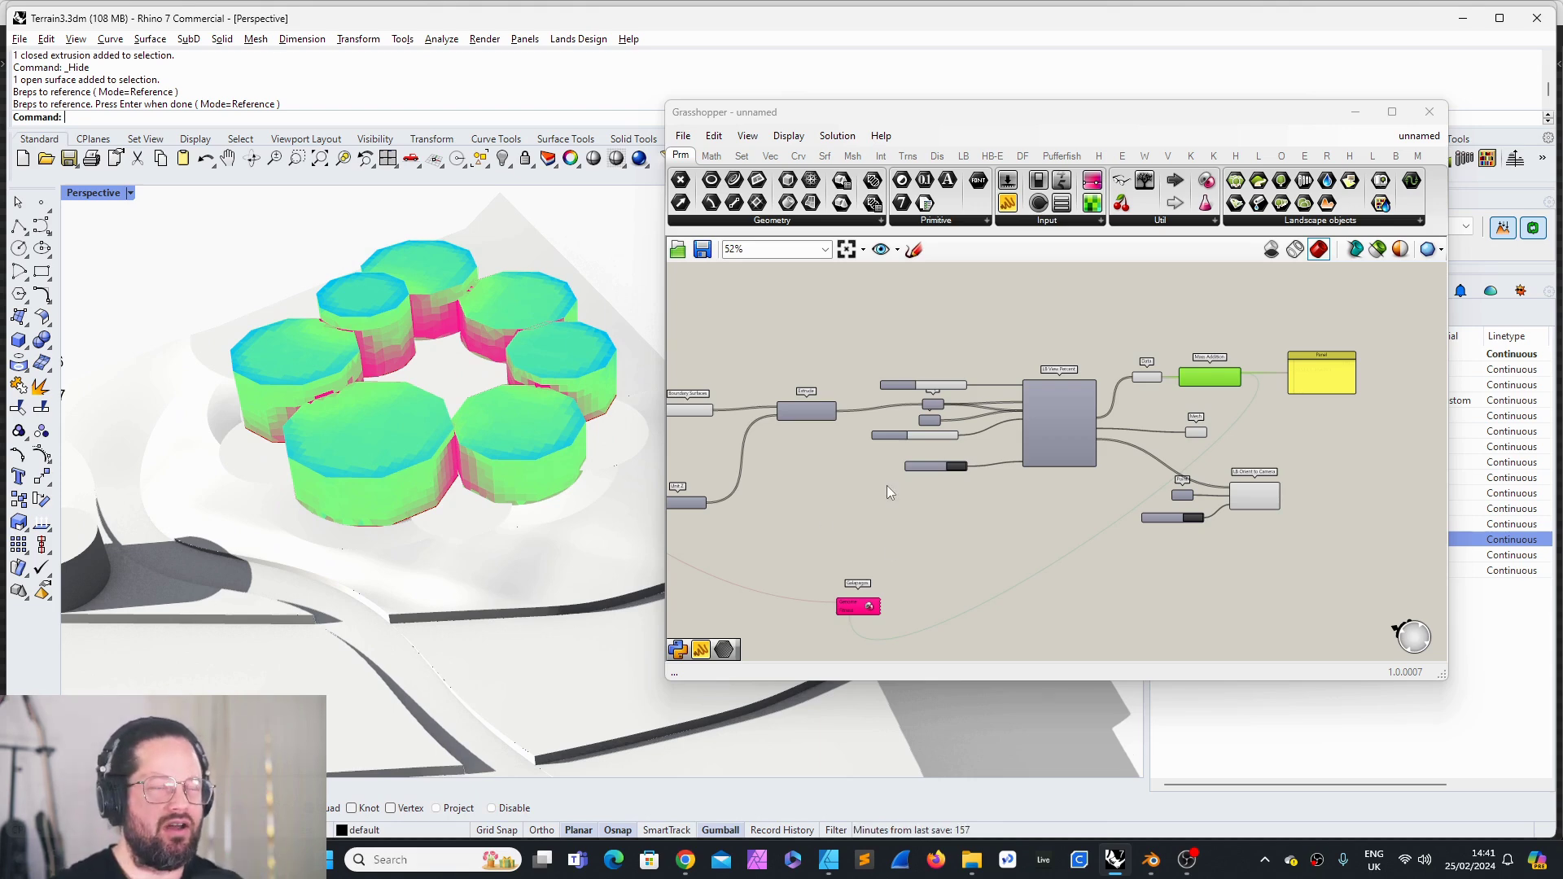
{"action": "right_click_drag", "start_coordinate": [819, 483], "coordinate": [889, 436]}
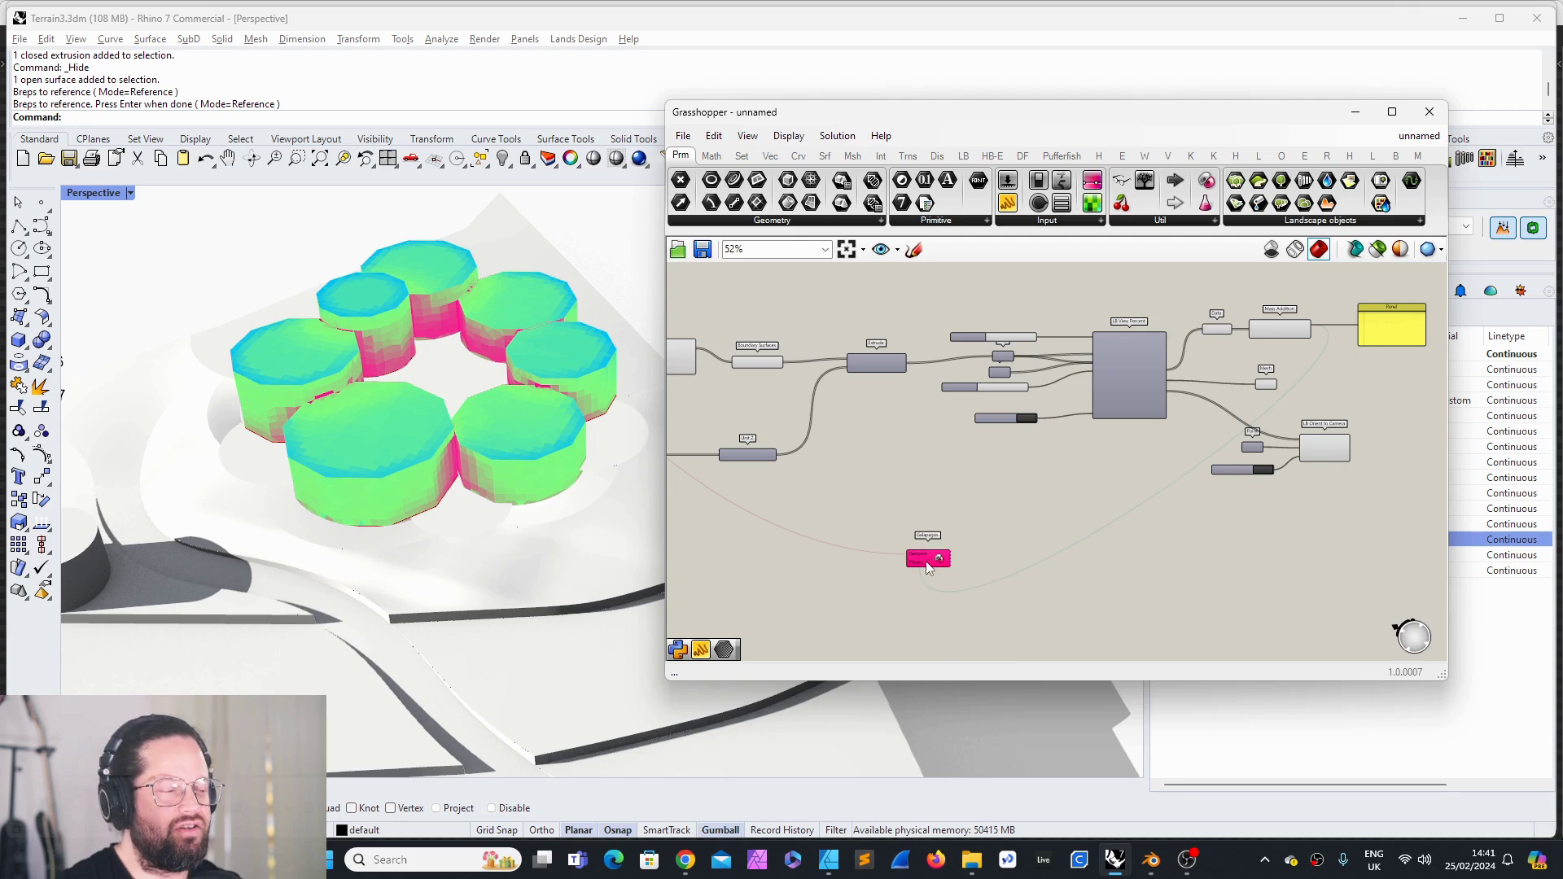
Step: Open the Galapagos Editor and move its window away from the Galapagos component
{"action": "left_click", "coordinate": [927, 562]}
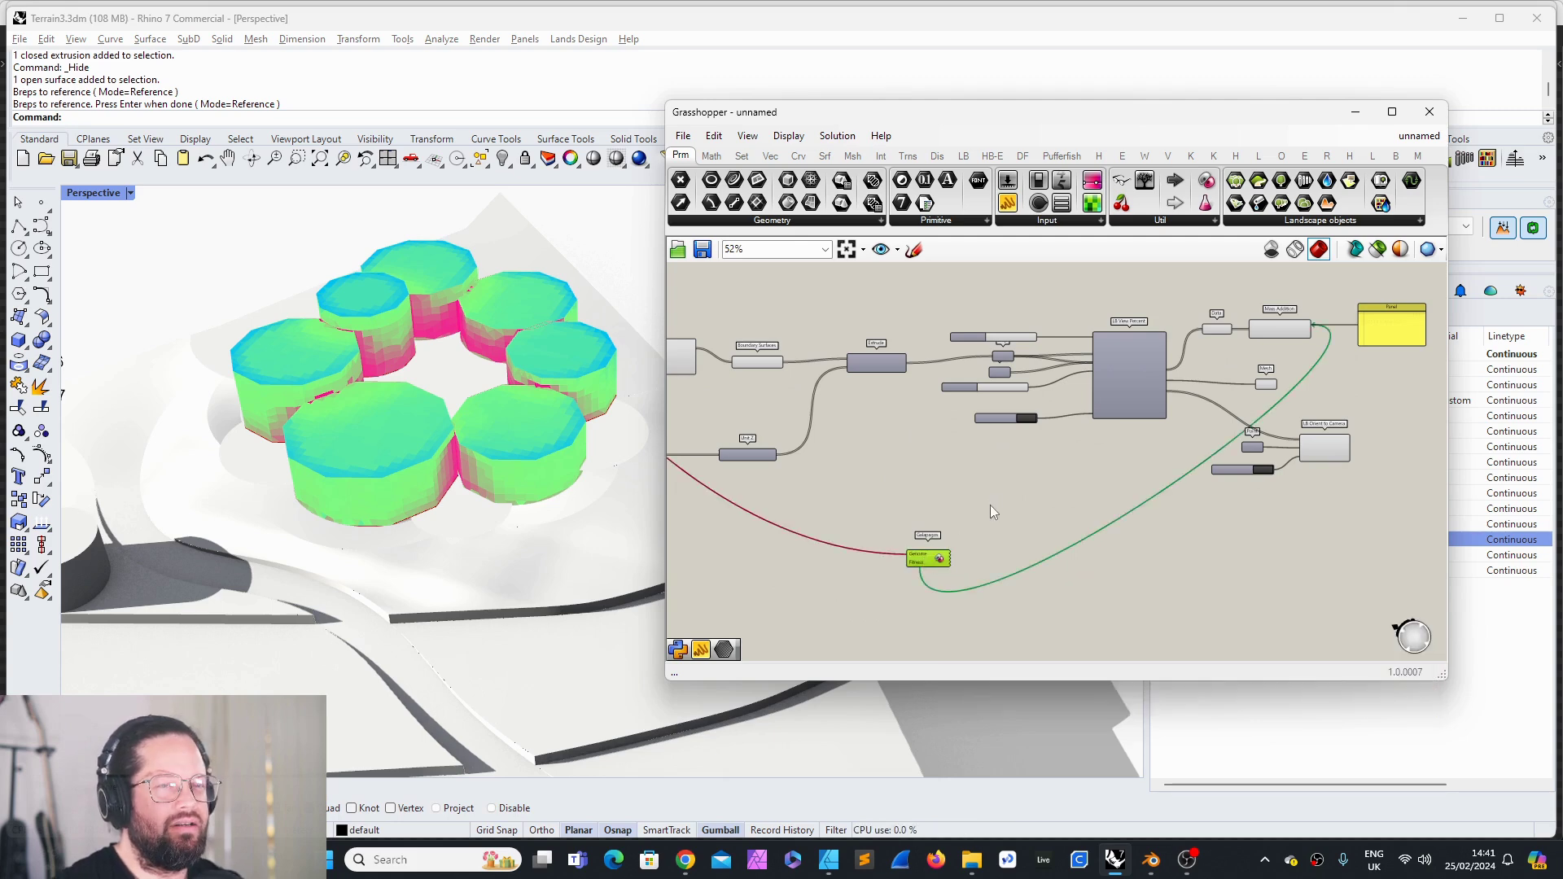
{"action": "key", "text": "ctrl+e"}
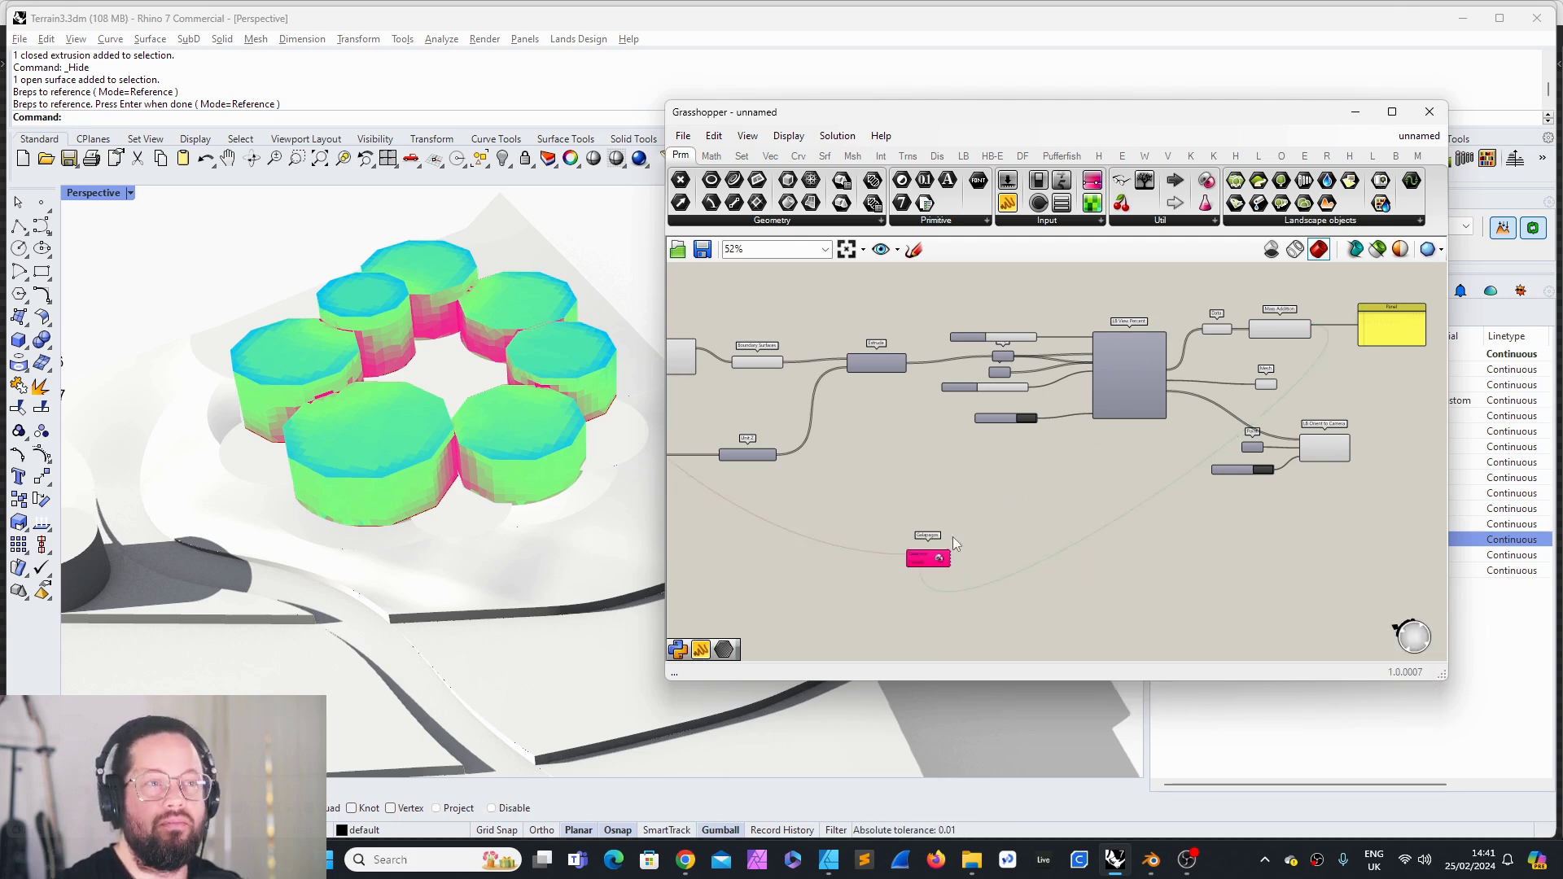
{"action": "double_click", "coordinate": [928, 562]}
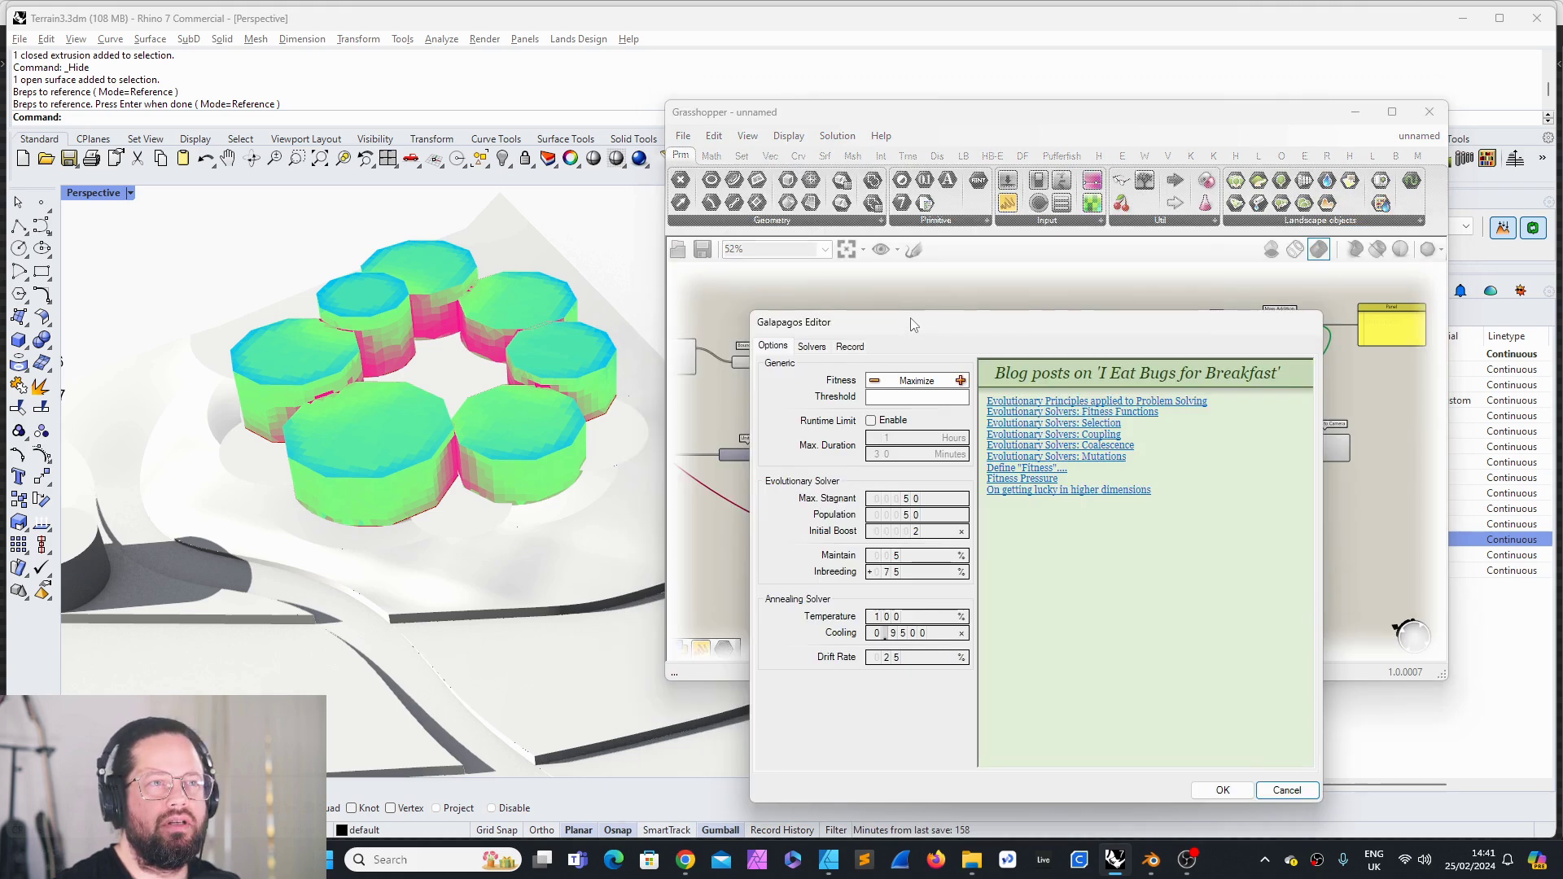
{"action": "left_click_drag", "start_coordinate": [925, 324], "coordinate": [1148, 308]}
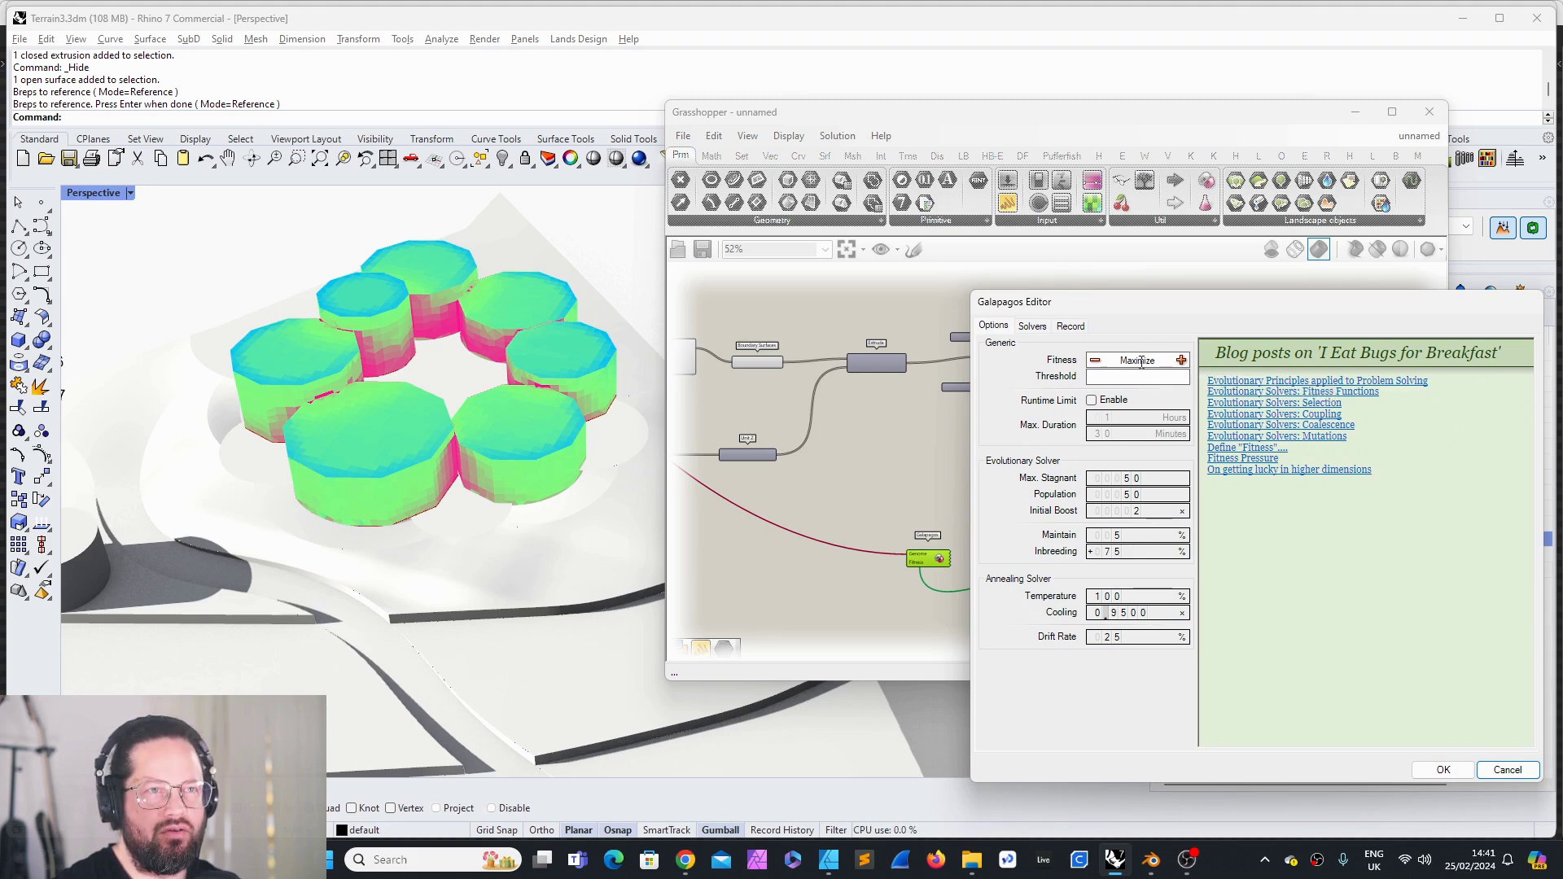
Step: Examine the Options, Solvers and Record pages of the Galapagos Editor, including the fitness and solver settings
{"action": "left_click_drag", "start_coordinate": [1121, 312], "coordinate": [1186, 309]}
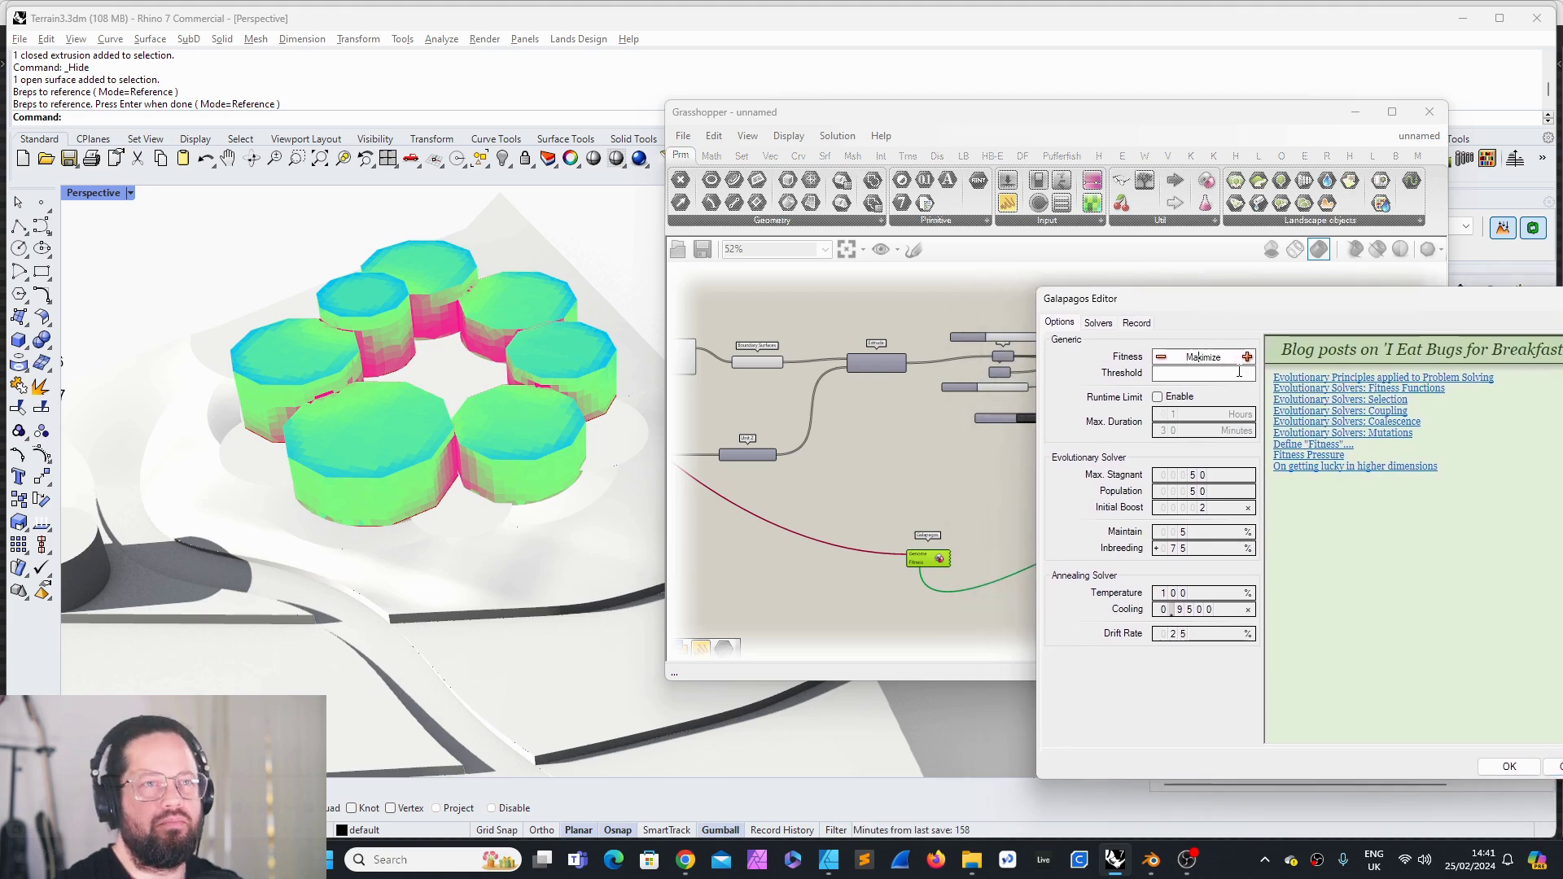
{"action": "left_click_drag", "start_coordinate": [1208, 312], "coordinate": [1004, 290]}
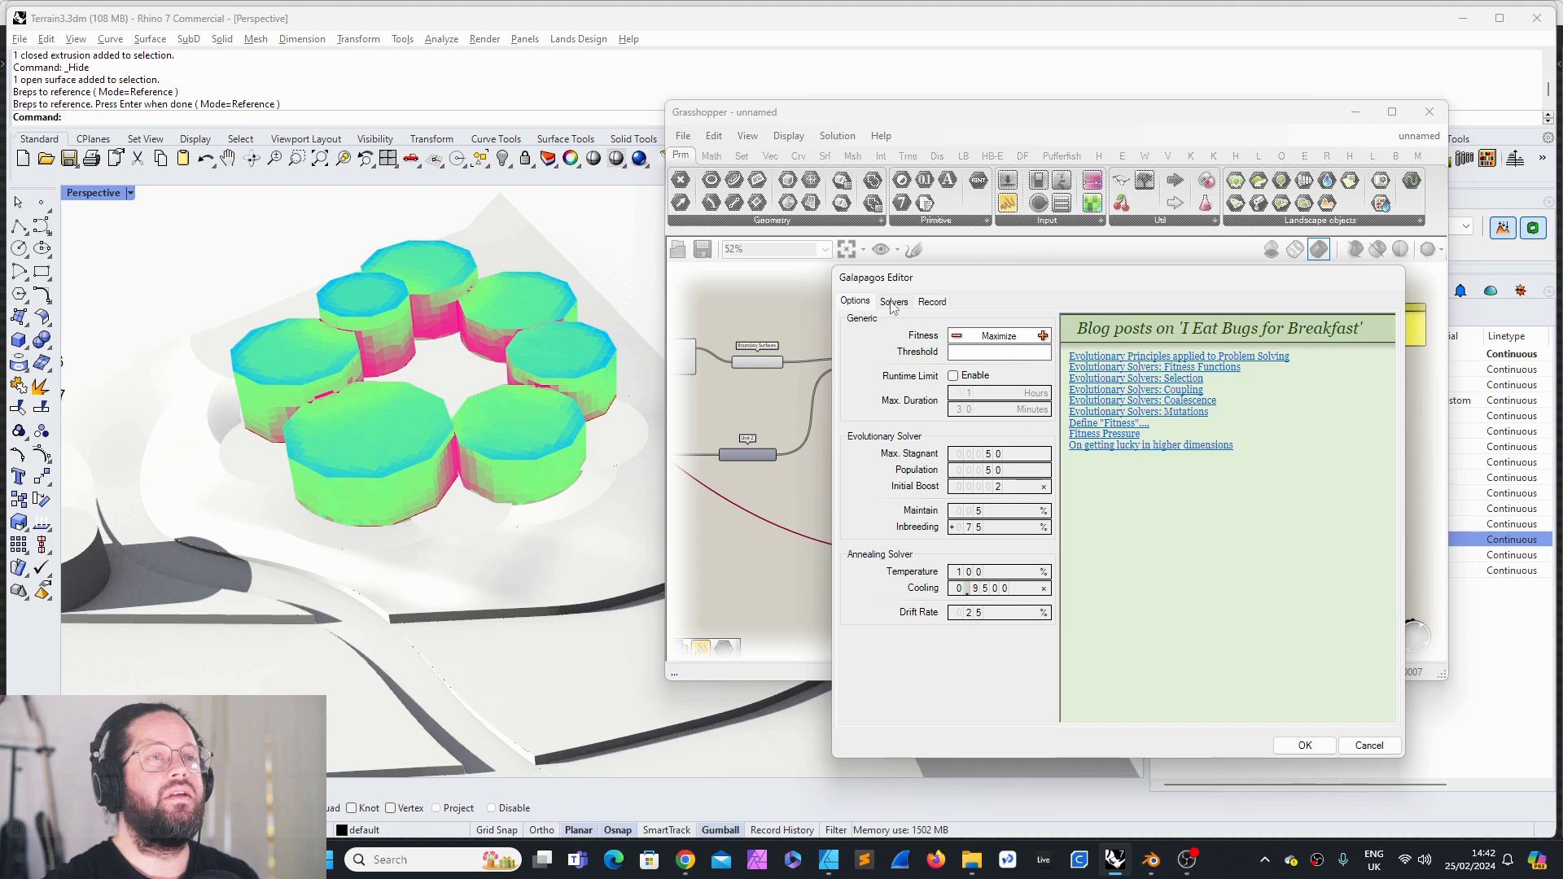
{"action": "left_click", "coordinate": [930, 302]}
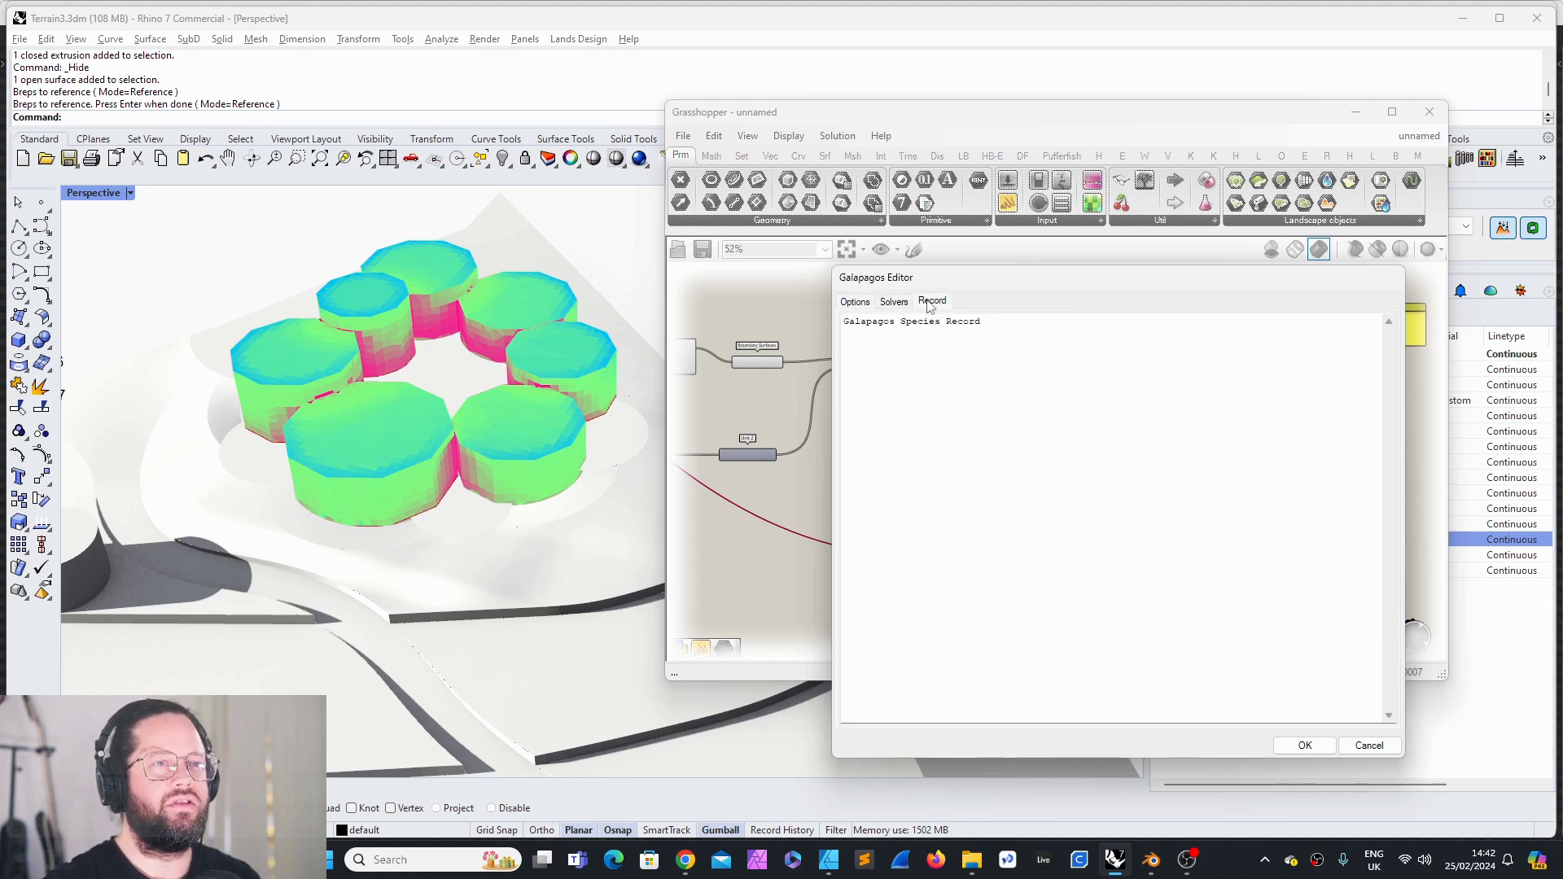
{"action": "left_click", "coordinate": [855, 301]}
{"action": "left_click", "coordinate": [893, 301]}
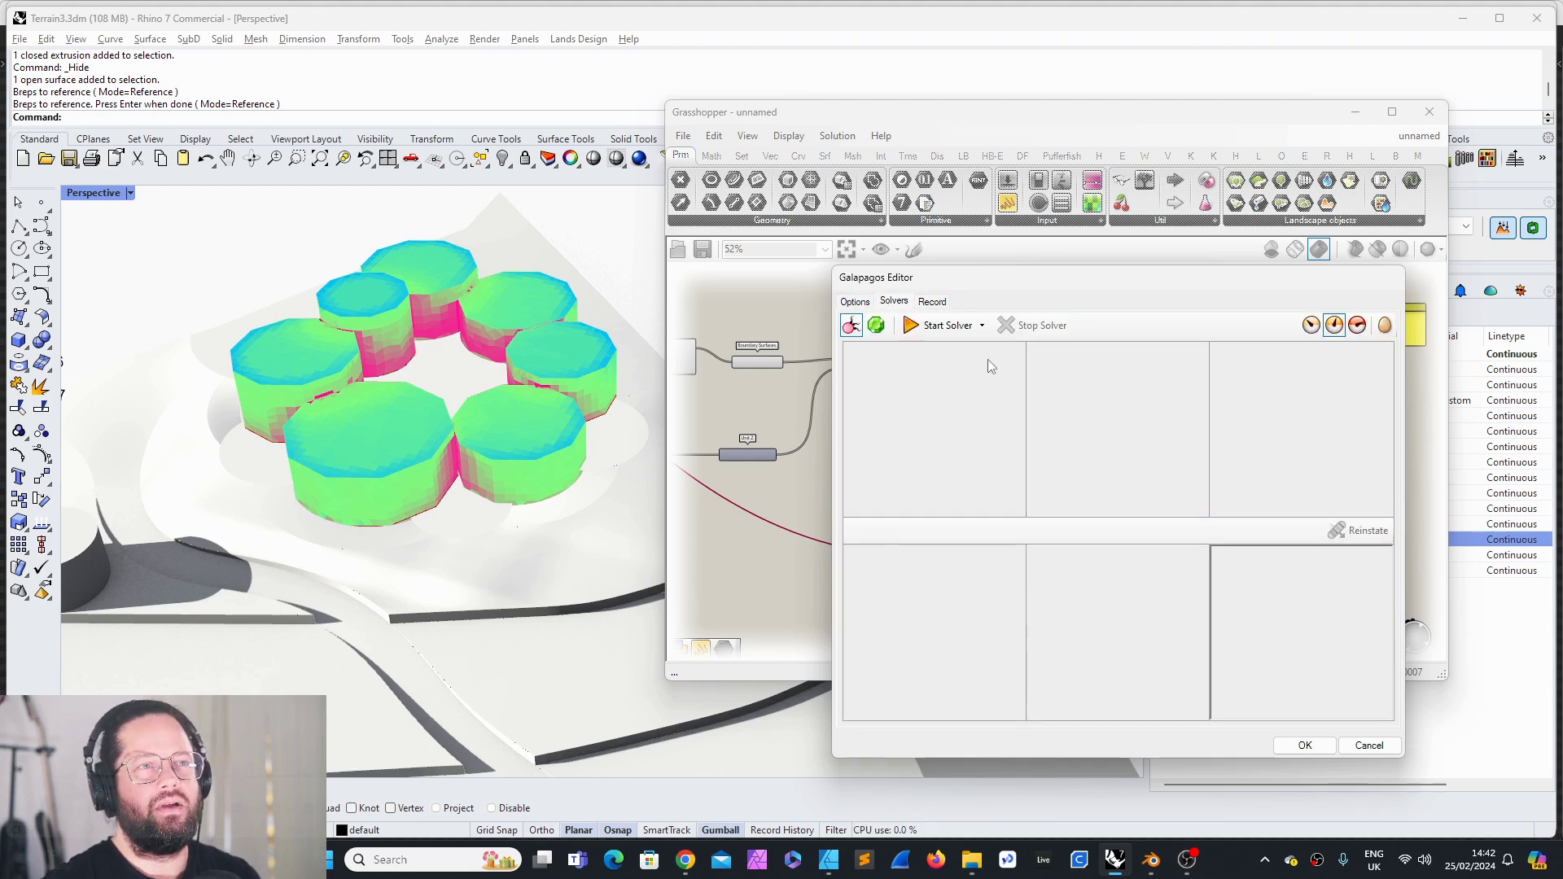
{"action": "left_click", "coordinate": [855, 302]}
{"action": "left_click", "coordinate": [889, 302]}
{"action": "left_click", "coordinate": [855, 302]}
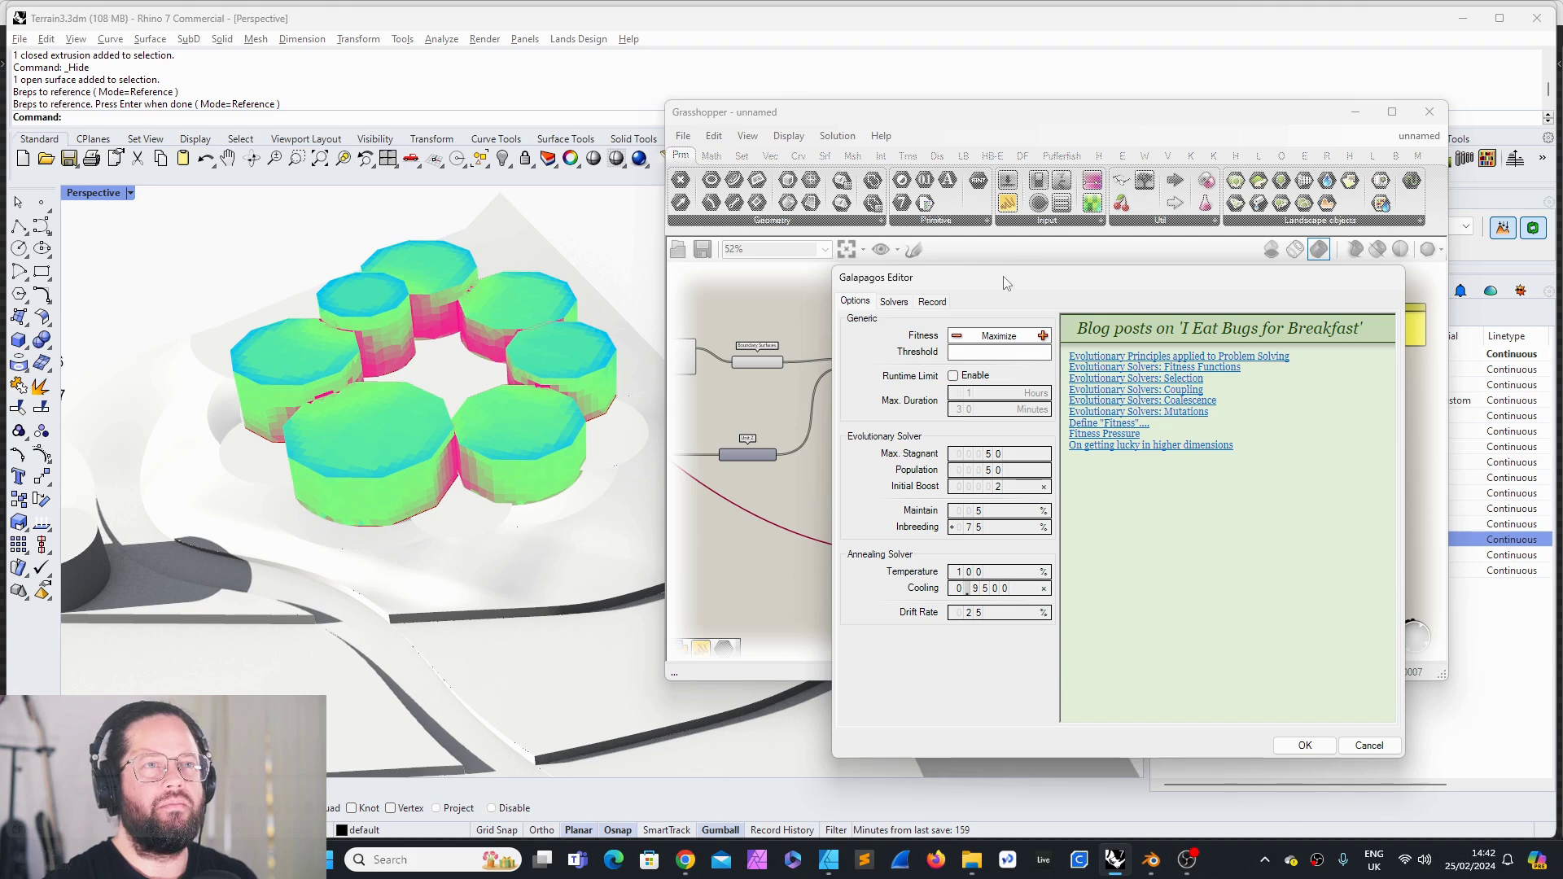
Step: Run Galapagos's evolutionary solver and display all genomes in the Rhino viewport
{"action": "left_click_drag", "start_coordinate": [1003, 277], "coordinate": [1034, 276]}
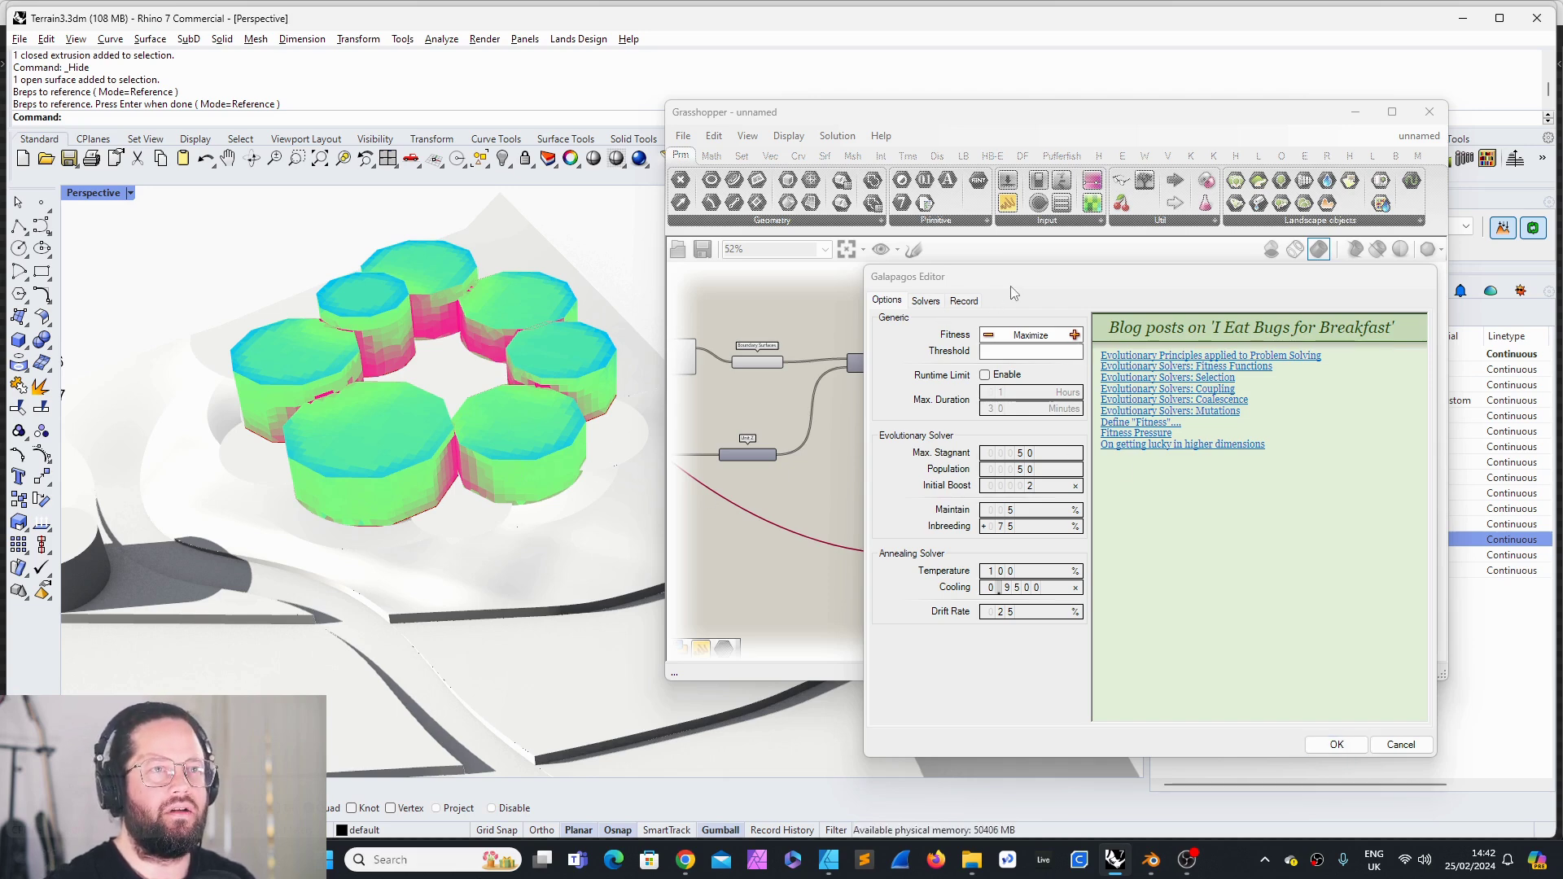
{"action": "left_click_drag", "start_coordinate": [1013, 285], "coordinate": [1021, 286]}
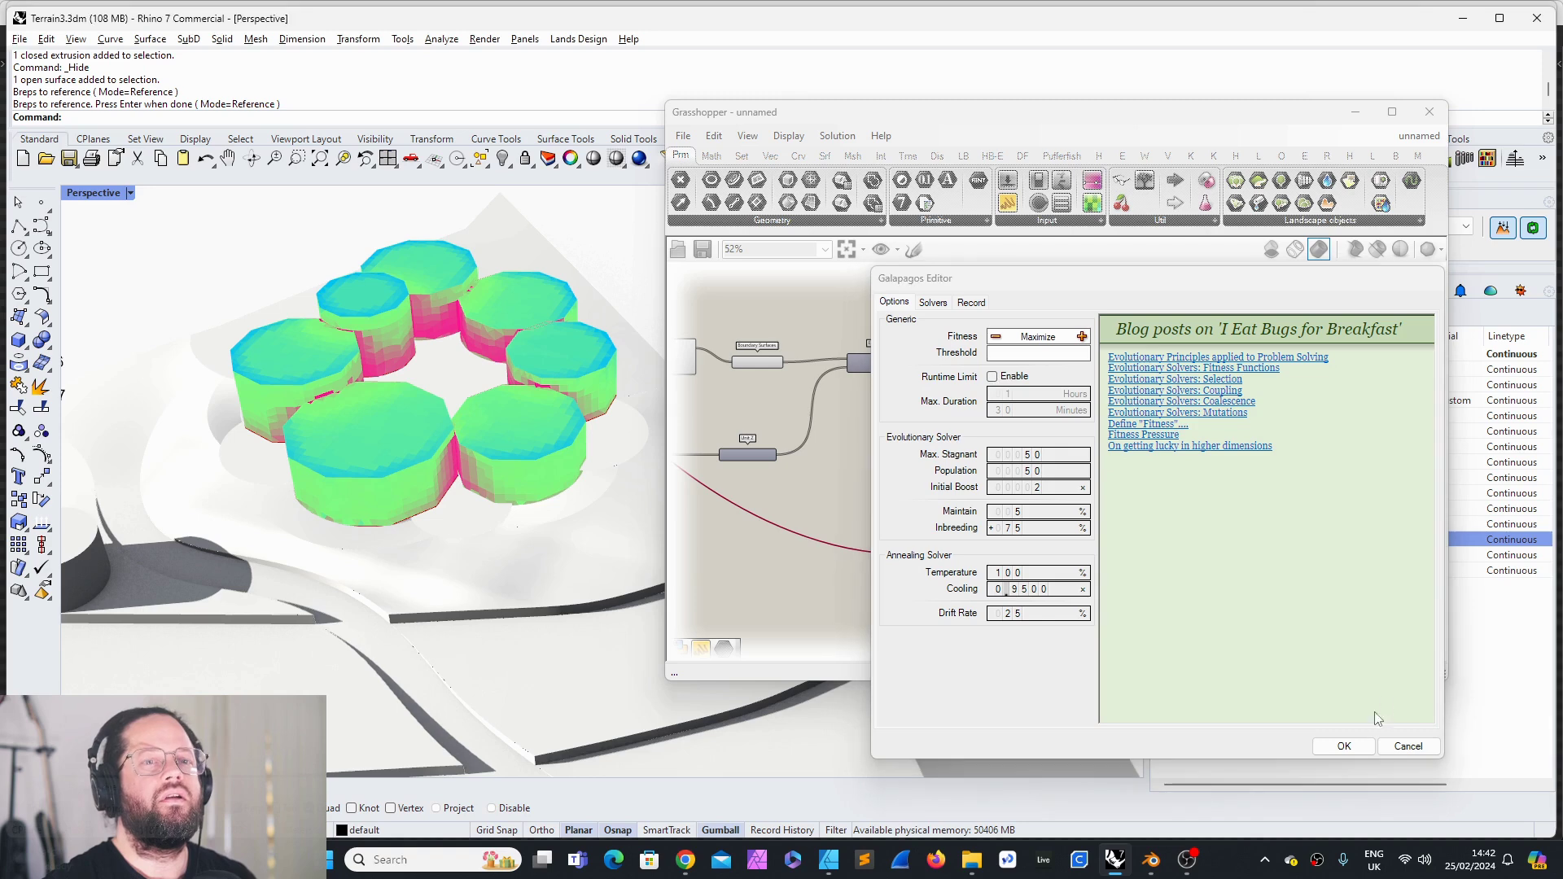
{"action": "left_click", "coordinate": [933, 303]}
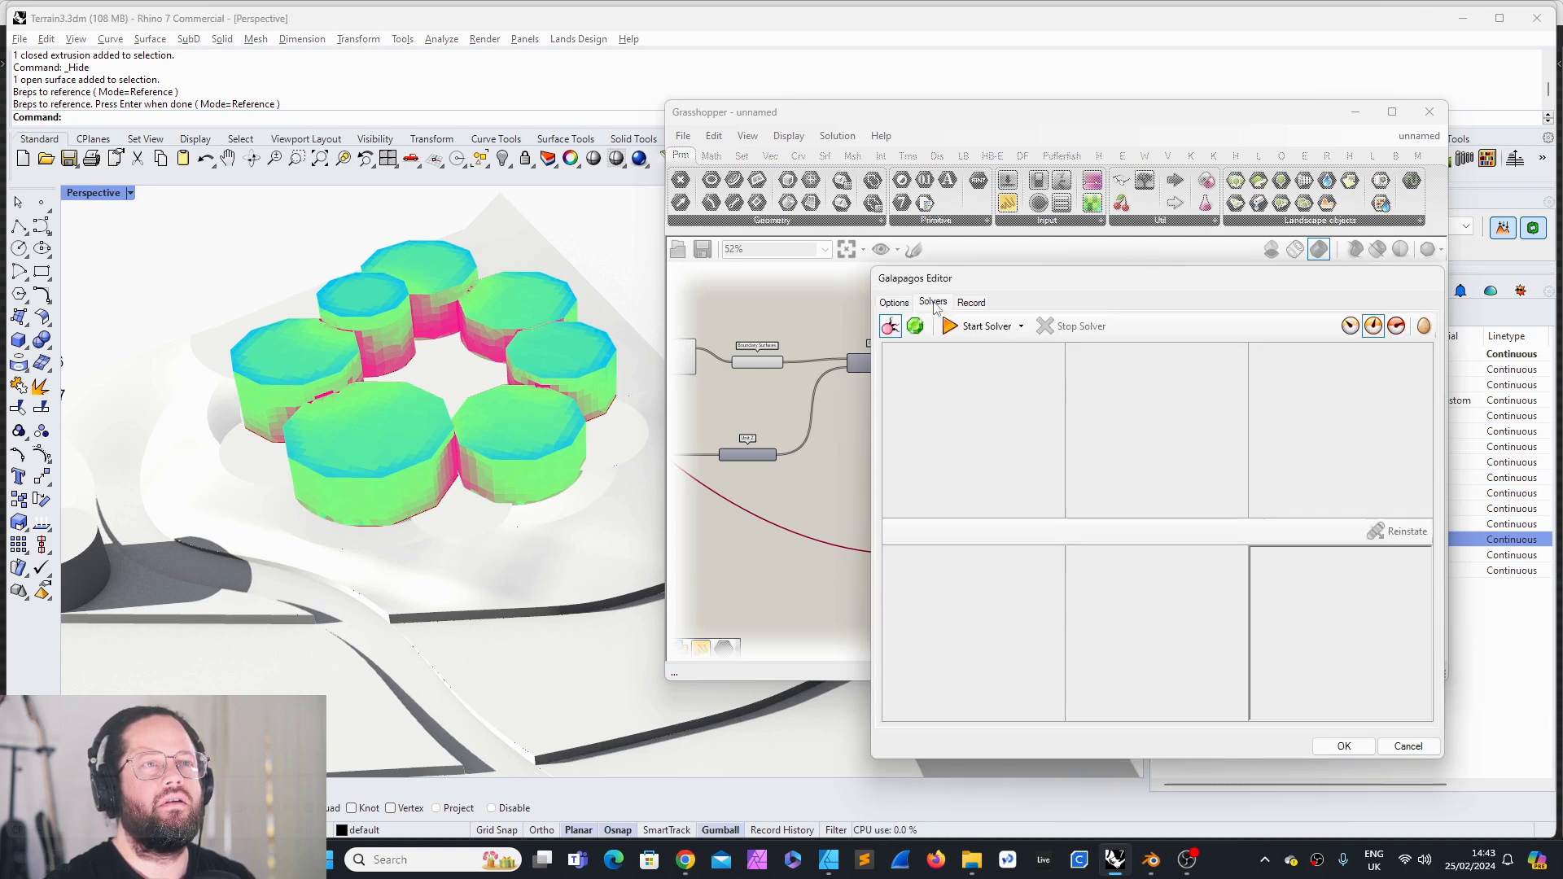
{"action": "left_click_drag", "start_coordinate": [1042, 289], "coordinate": [1085, 239]}
{"action": "left_click", "coordinate": [1028, 276]}
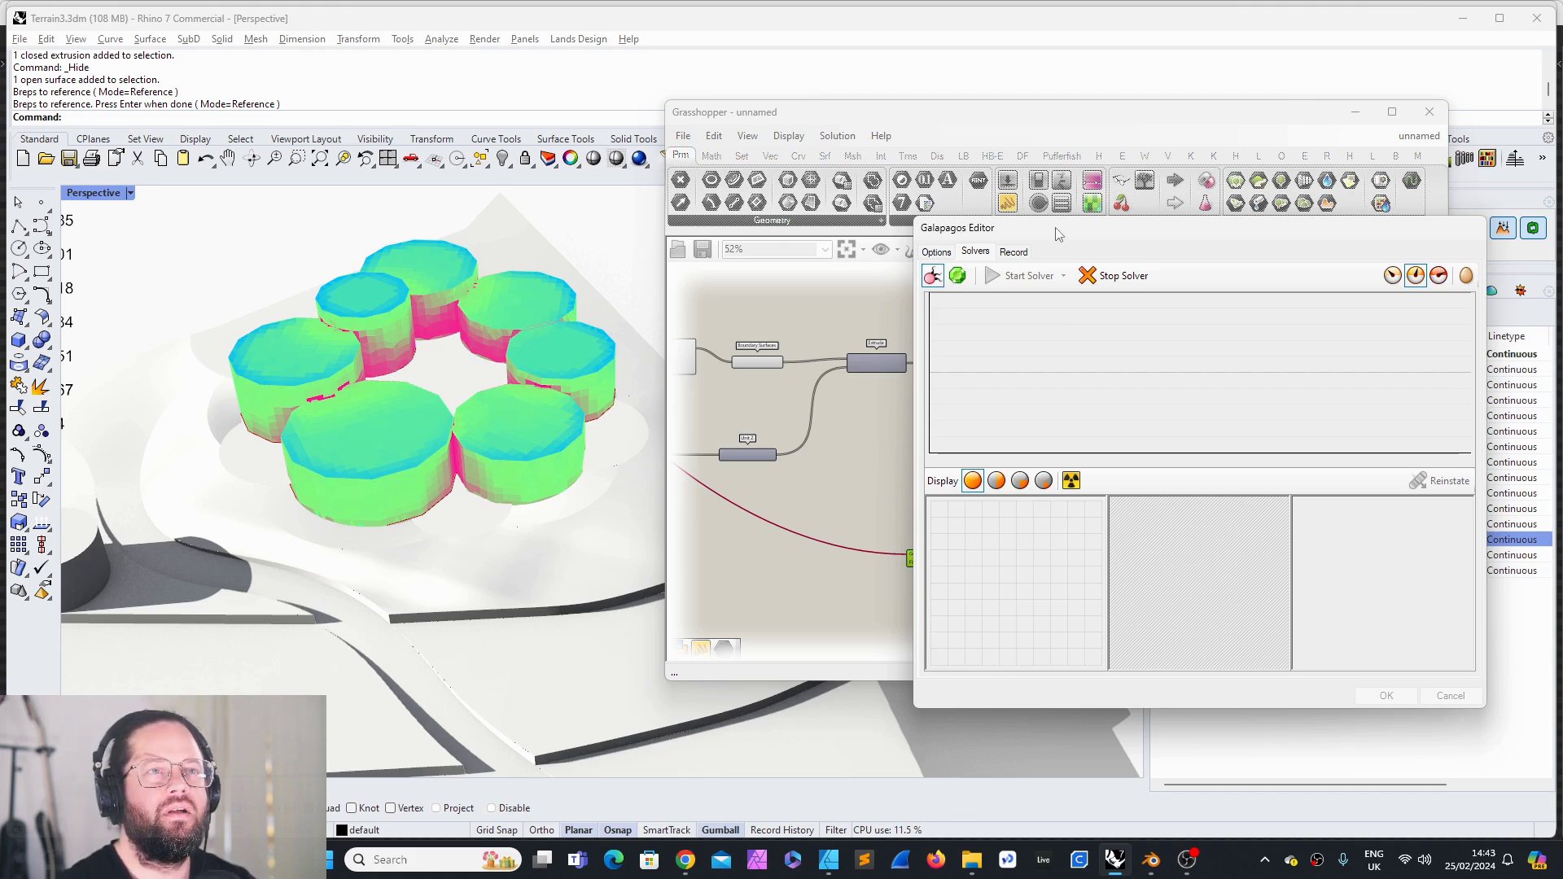
{"action": "left_click_drag", "start_coordinate": [1061, 260], "coordinate": [1065, 290]}
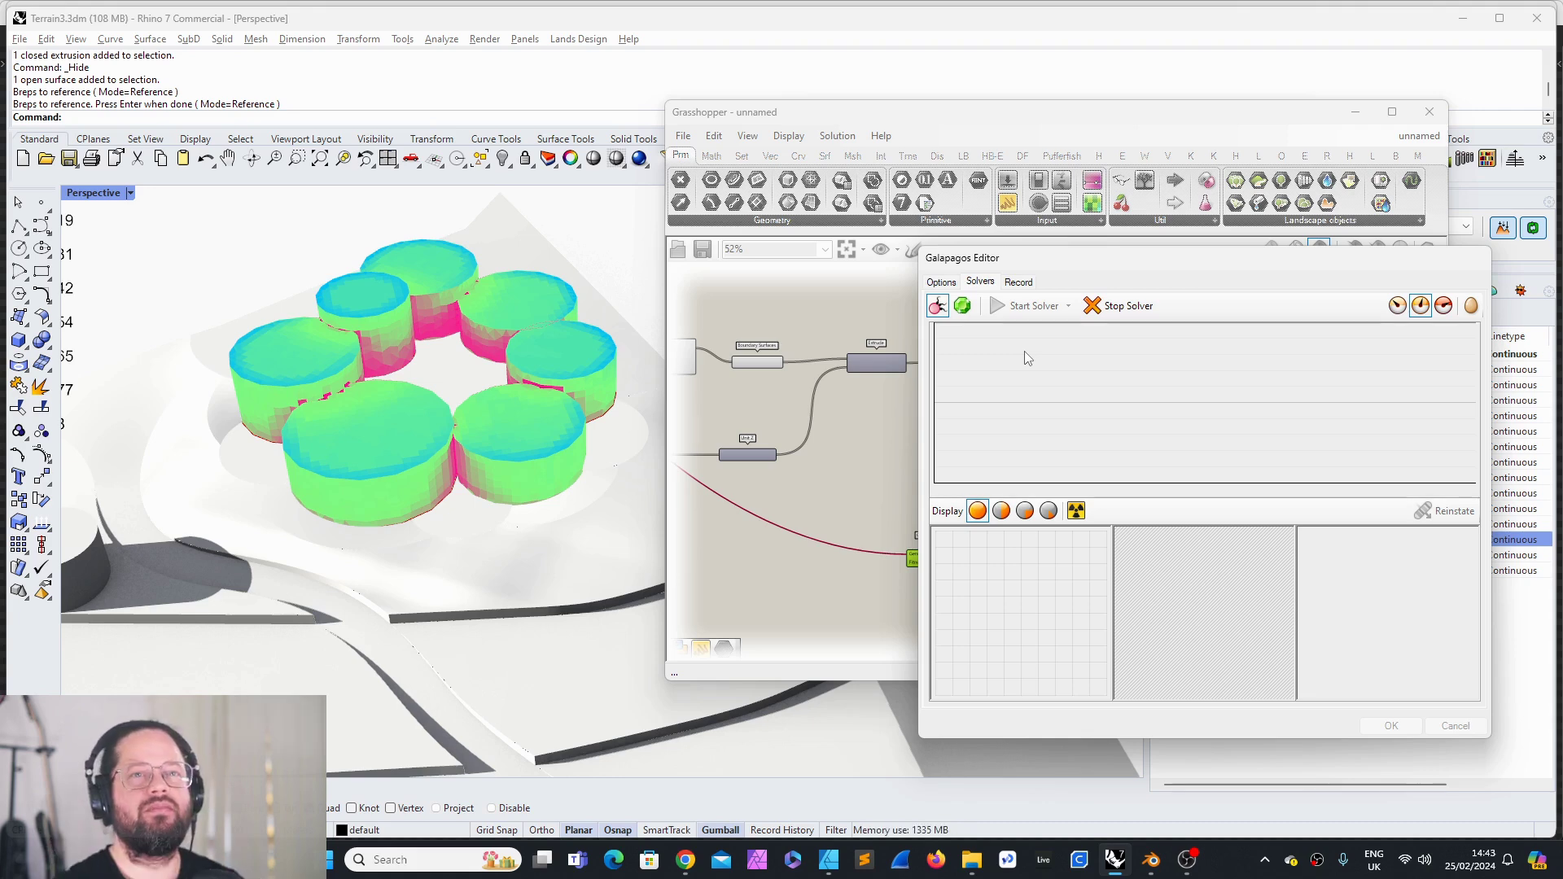
{"action": "left_click", "coordinate": [1398, 307]}
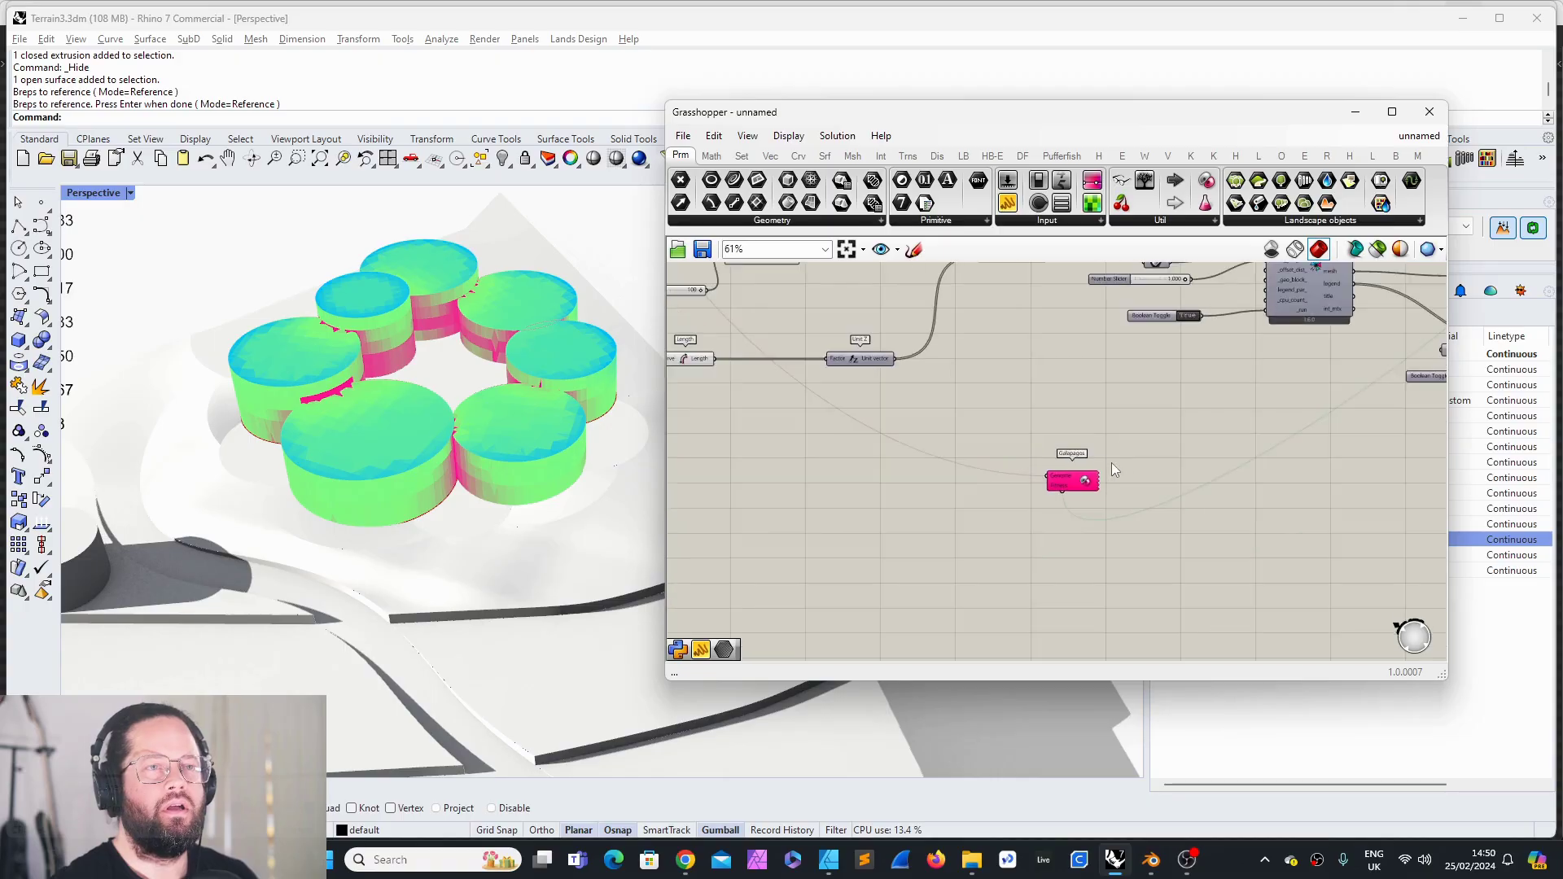
Step: Nudge the number slider that feeds the Polygon component's Segments input slightly away from the component
{"action": "scroll", "coordinate": [822, 408], "scroll_direction": "down", "scroll_amount": 3}
{"action": "scroll", "coordinate": [876, 397], "scroll_direction": "up", "scroll_amount": 2}
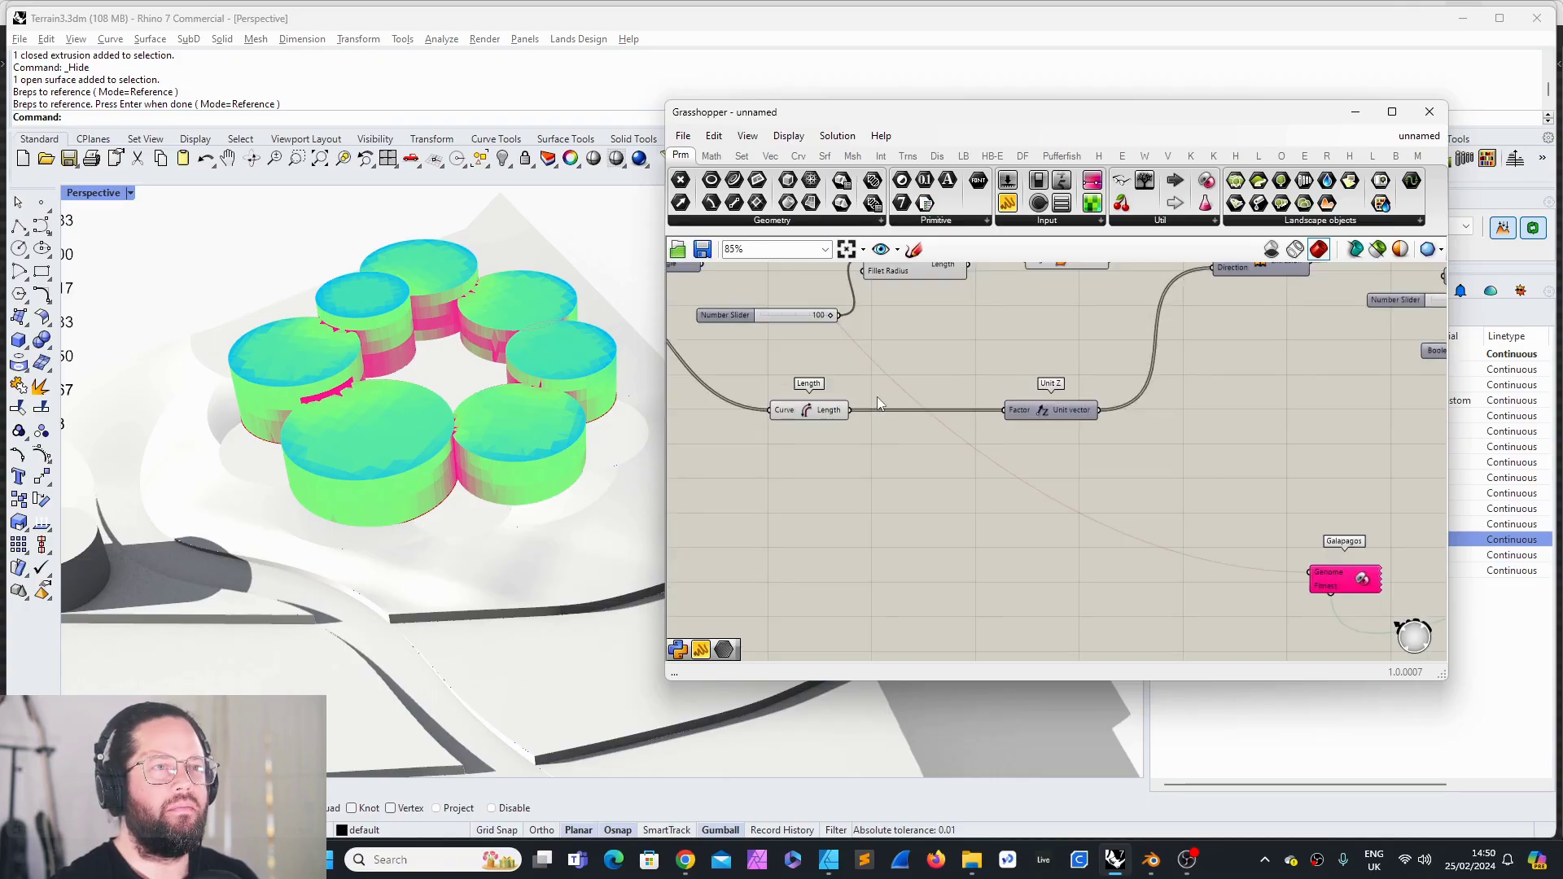
{"action": "scroll", "coordinate": [803, 341], "scroll_direction": "down", "scroll_amount": 3}
{"action": "scroll", "coordinate": [991, 456], "scroll_direction": "up", "scroll_amount": 5}
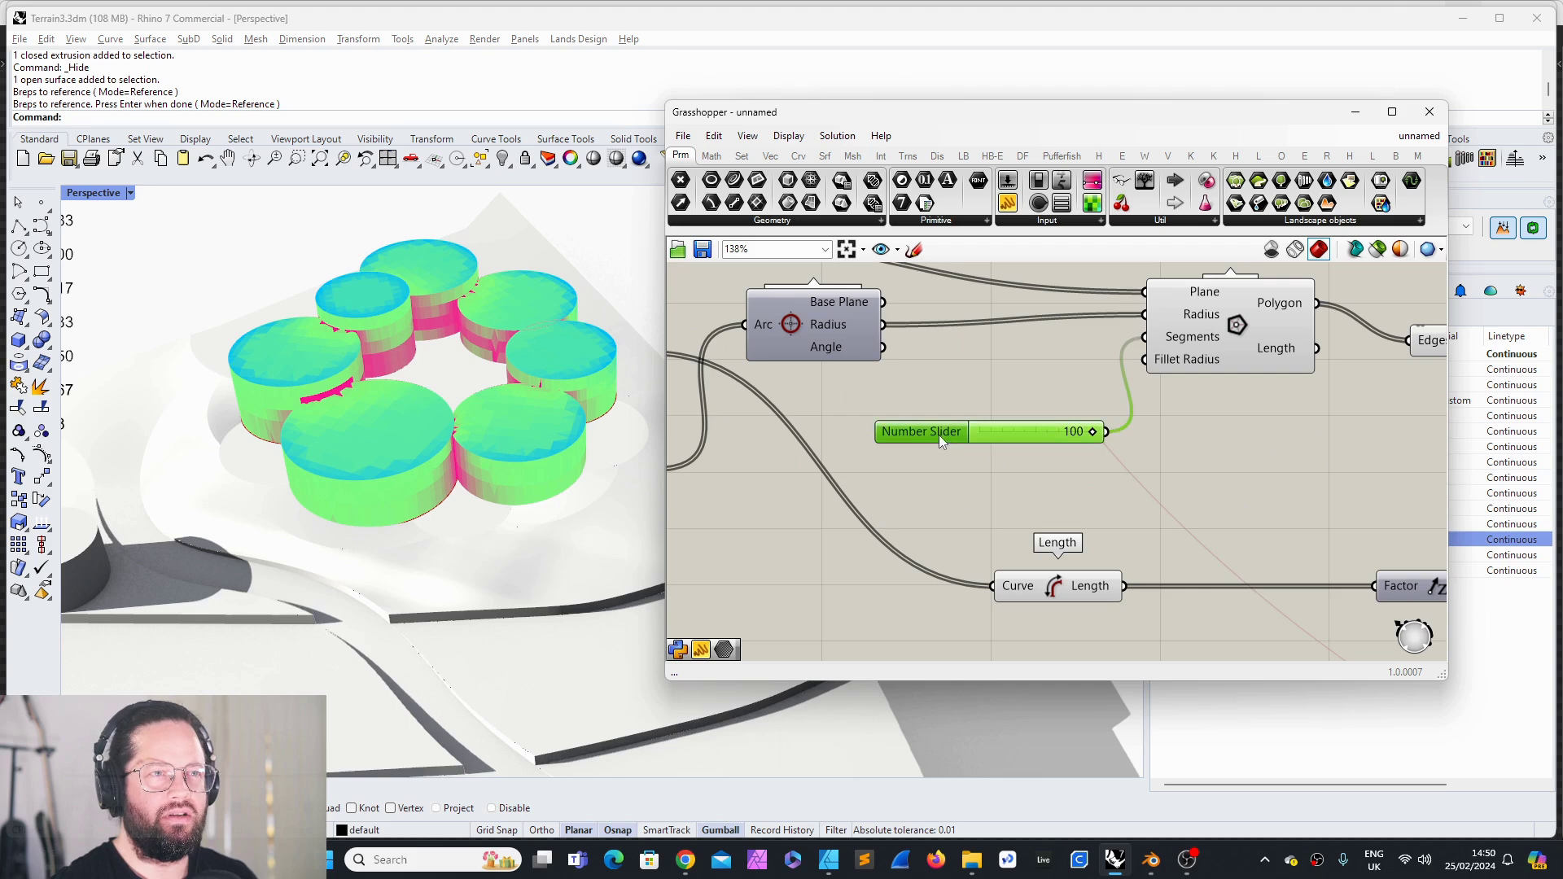
{"action": "mouse_move", "coordinate": [940, 435]}
{"action": "left_mouse_down"}
{"action": "mouse_move", "coordinate": [959, 433]}
{"action": "mouse_move", "coordinate": [932, 425]}
{"action": "left_mouse_up"}
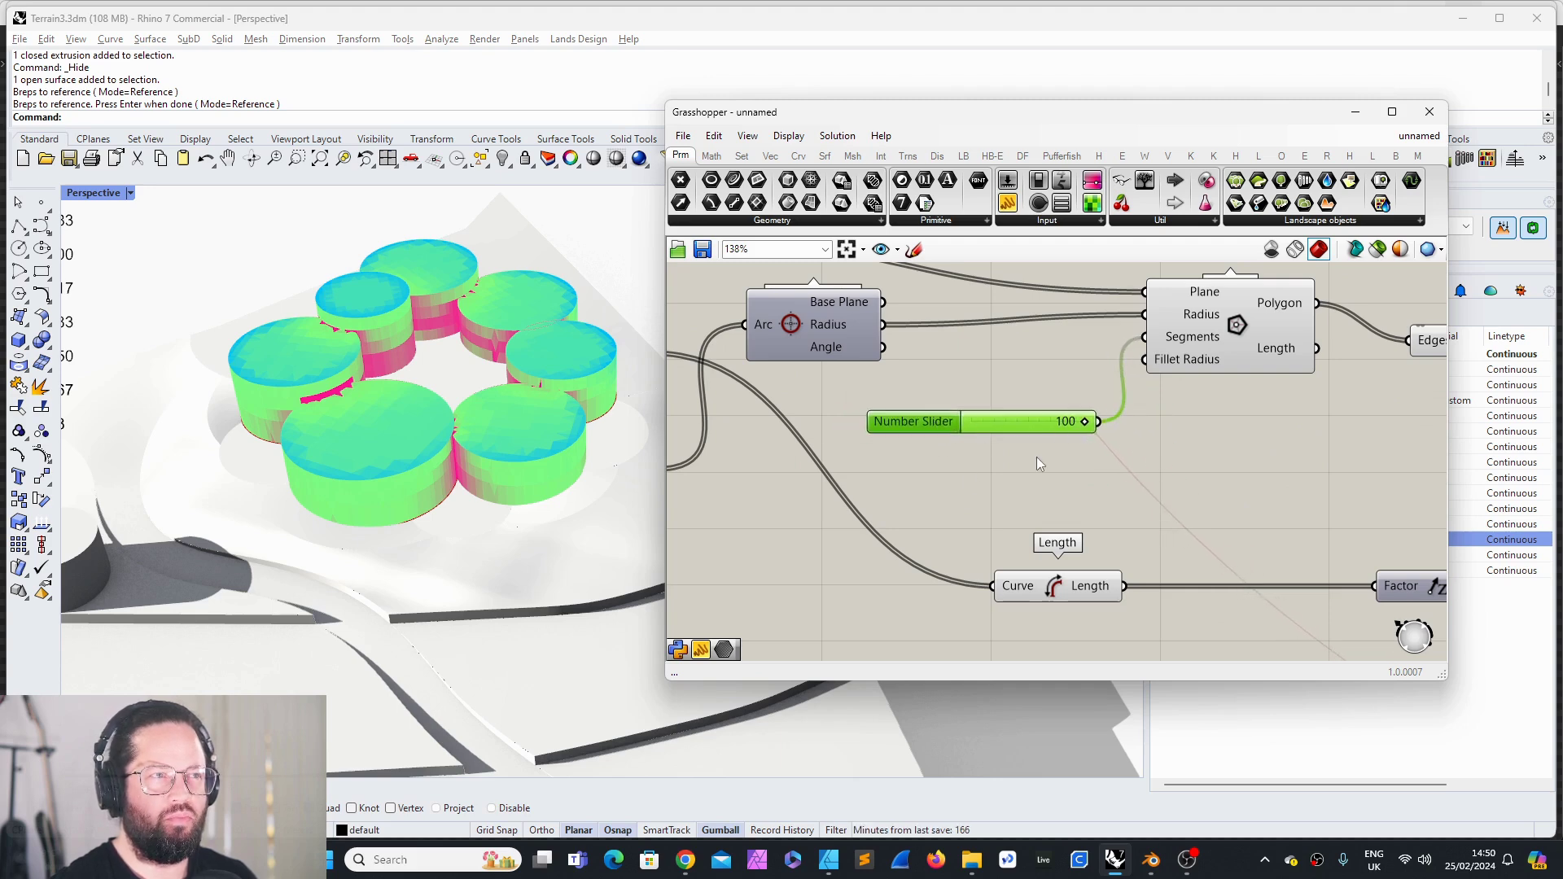
Step: Reopen the Galapagos Editor and switch from the evolutionary solver to the annealing solver
{"action": "scroll", "coordinate": [998, 464], "scroll_direction": "down", "scroll_amount": 3}
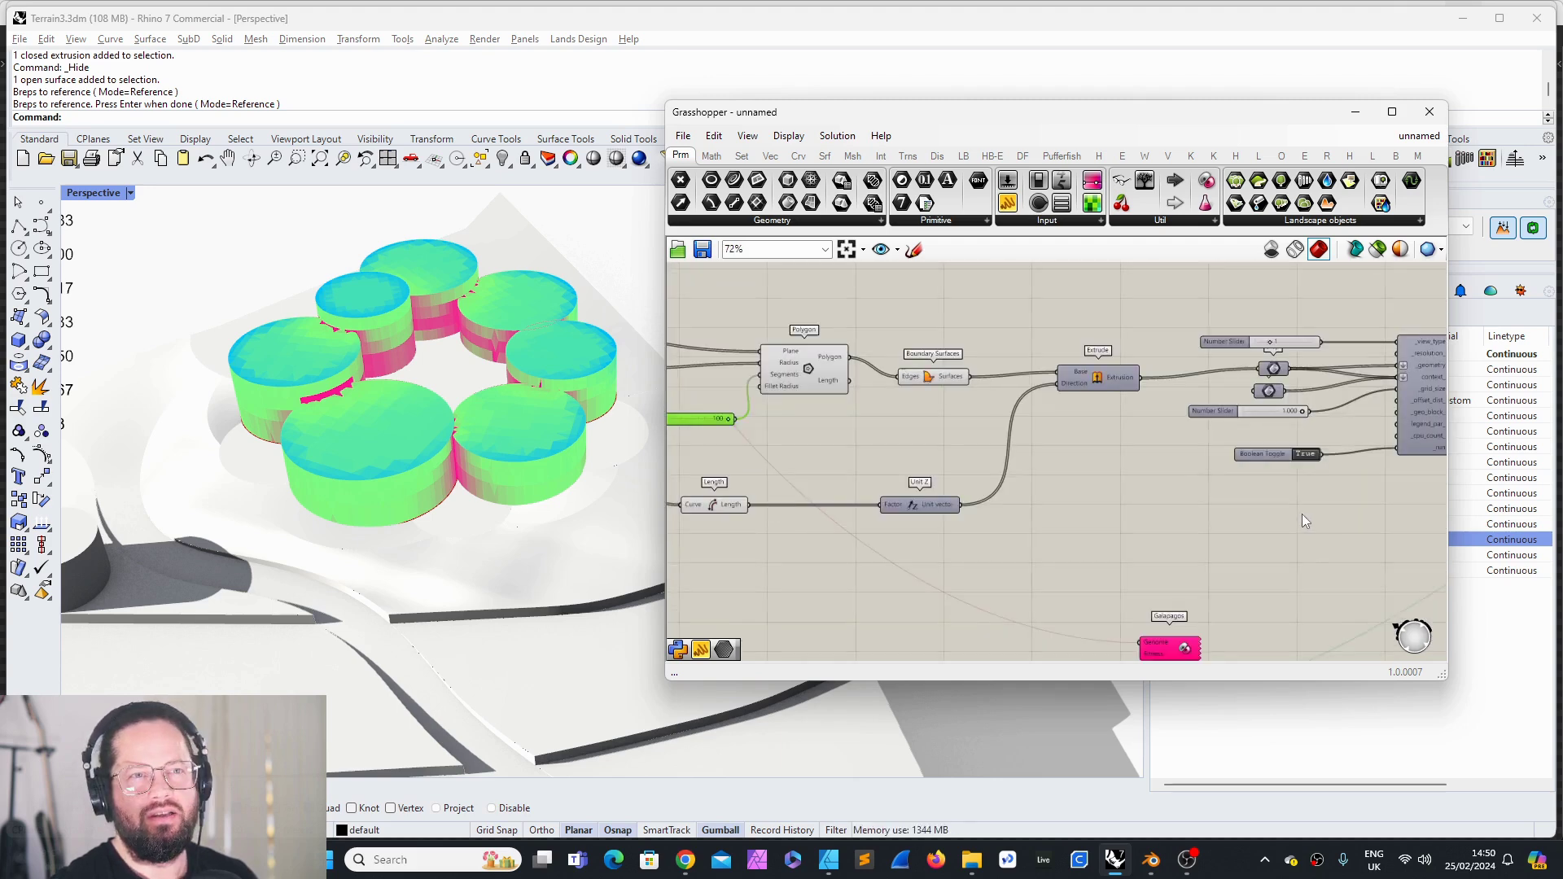
{"action": "scroll", "coordinate": [1173, 469], "scroll_direction": "up", "scroll_amount": 6}
{"action": "scroll", "coordinate": [1173, 469], "scroll_direction": "down", "scroll_amount": 8}
{"action": "scroll", "coordinate": [981, 433], "scroll_direction": "up", "scroll_amount": 2}
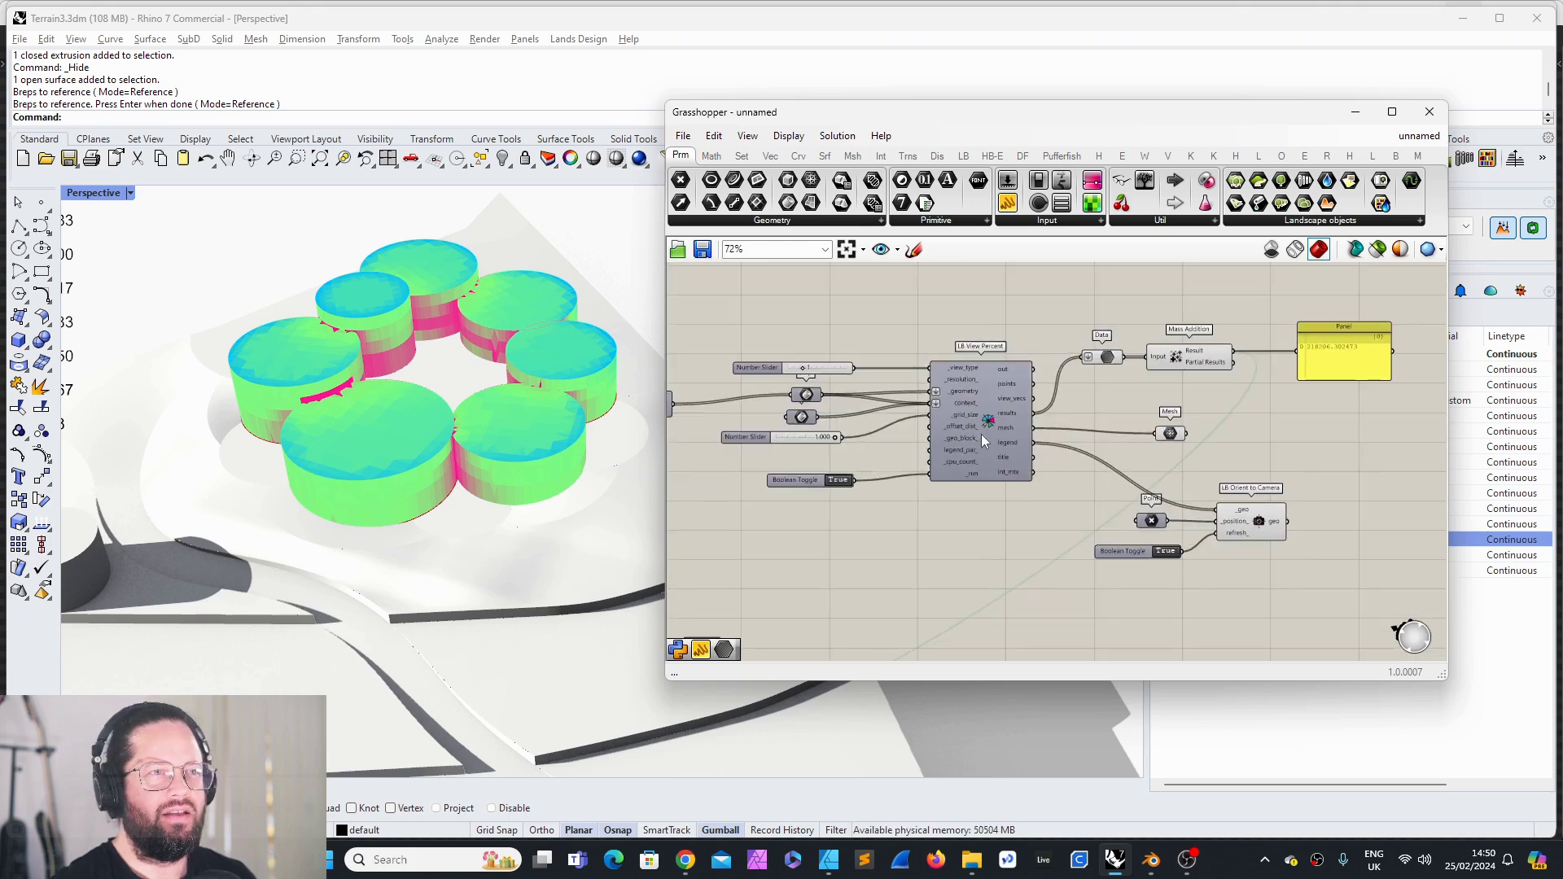
{"action": "scroll", "coordinate": [980, 433], "scroll_direction": "down", "scroll_amount": 2}
{"action": "scroll", "coordinate": [879, 594], "scroll_direction": "up", "scroll_amount": 5}
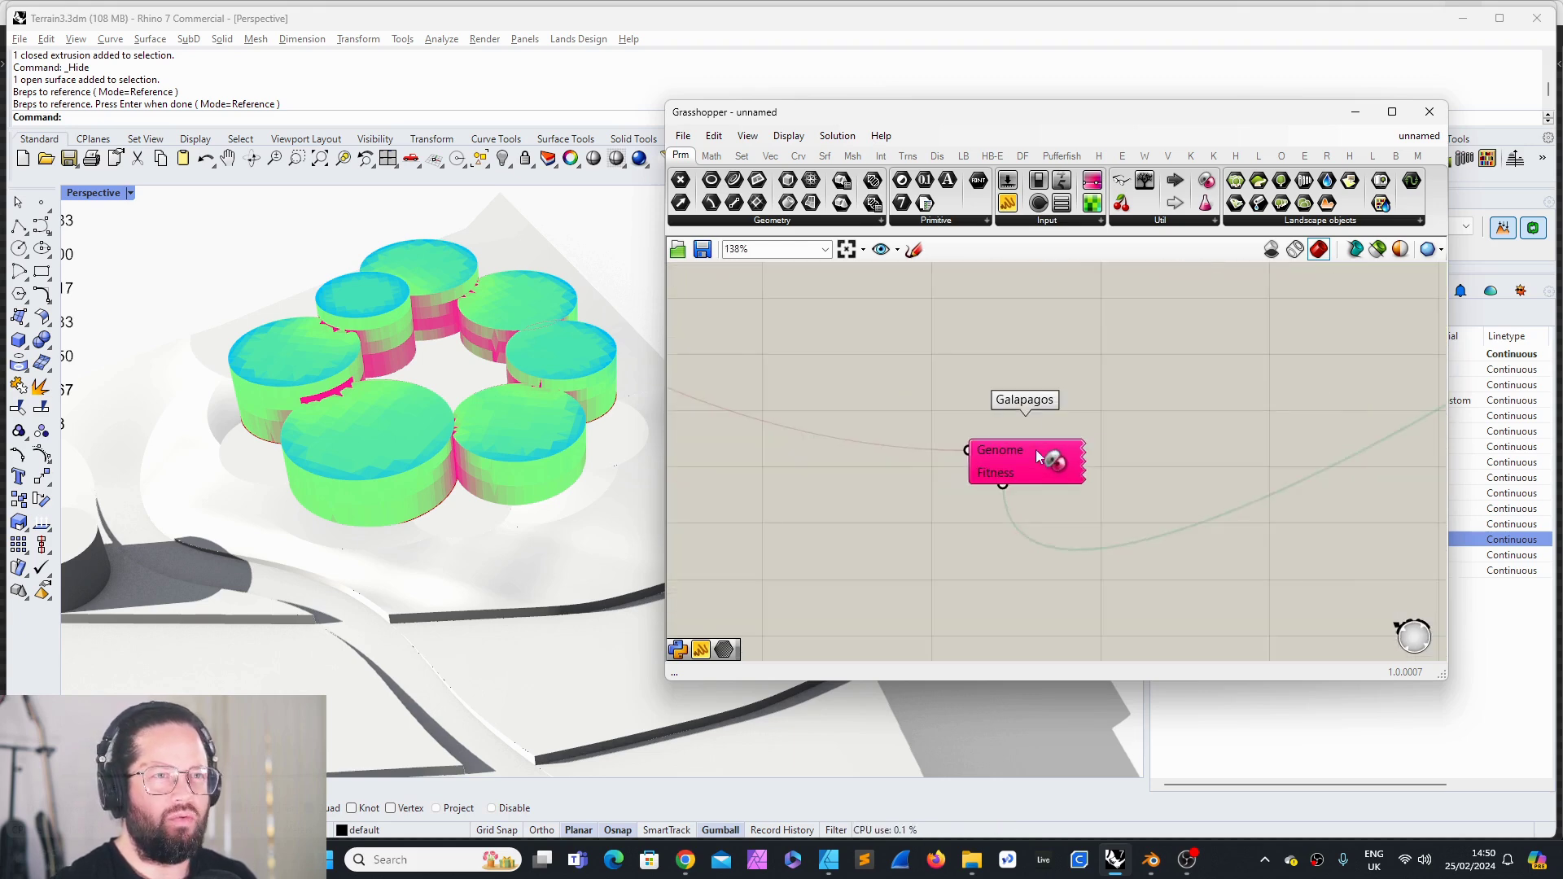
{"action": "double_click", "coordinate": [1027, 459]}
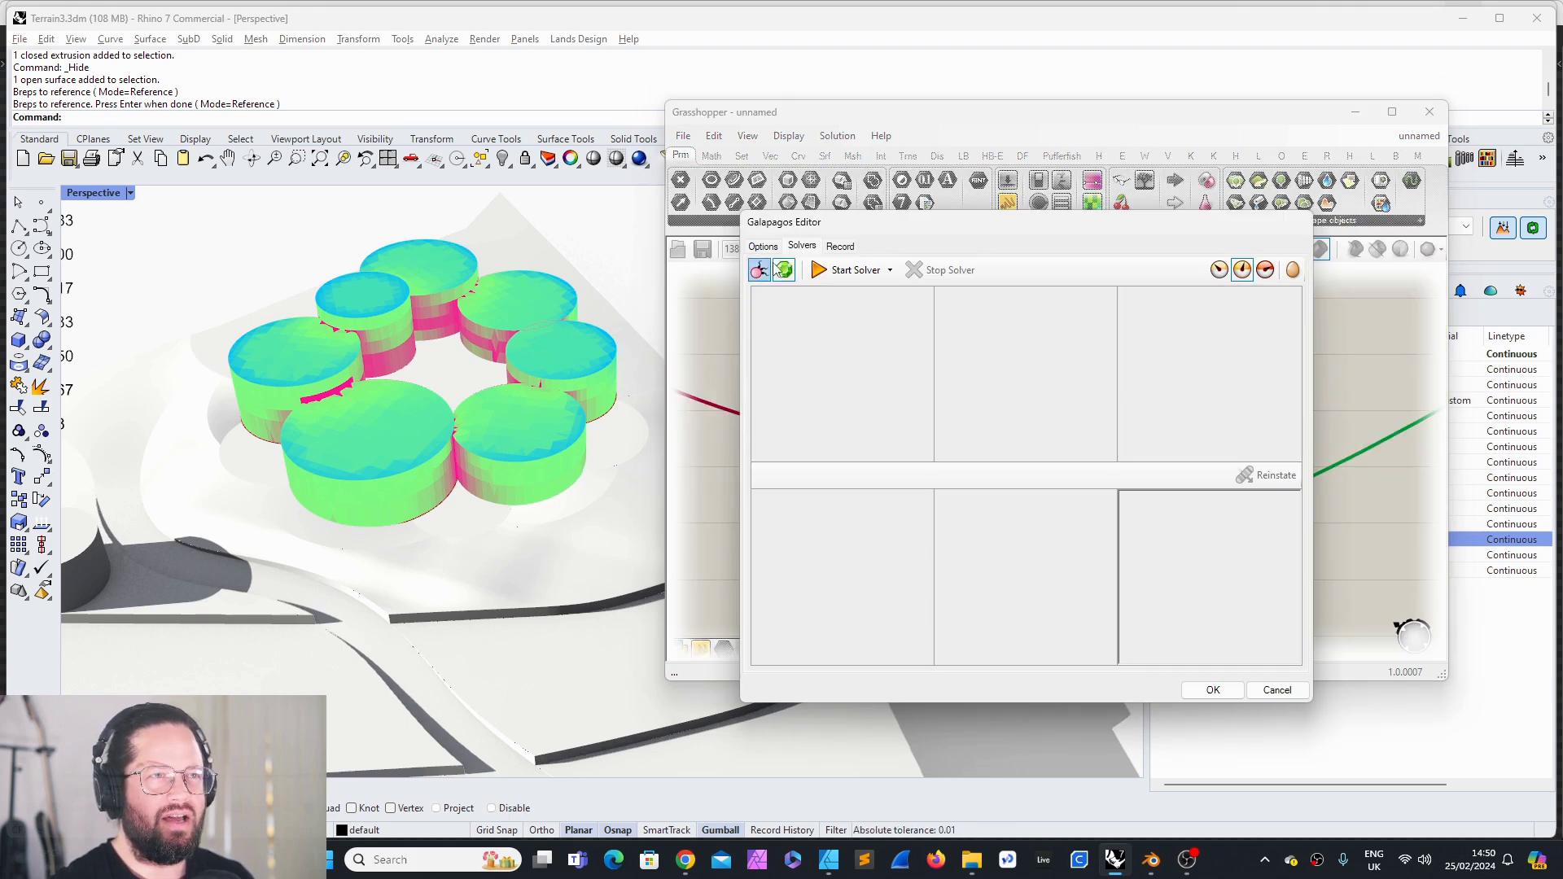
{"action": "left_click", "coordinate": [785, 276]}
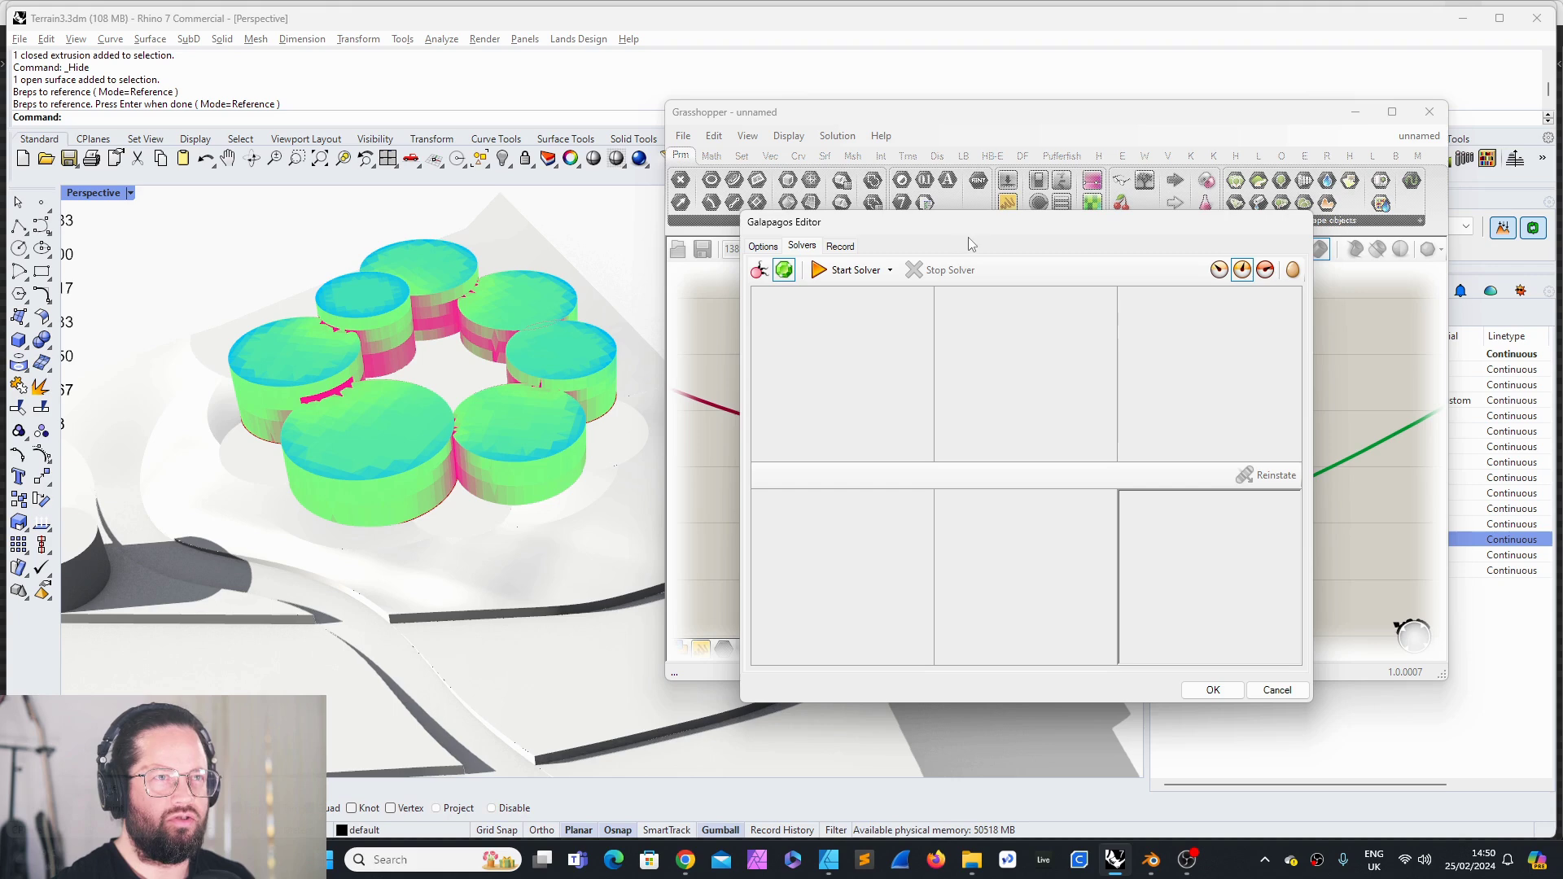
Step: Shift the Galapagos Editor window slightly and close it, accepting the current settings
{"action": "left_click_drag", "start_coordinate": [1048, 223], "coordinate": [1141, 241]}
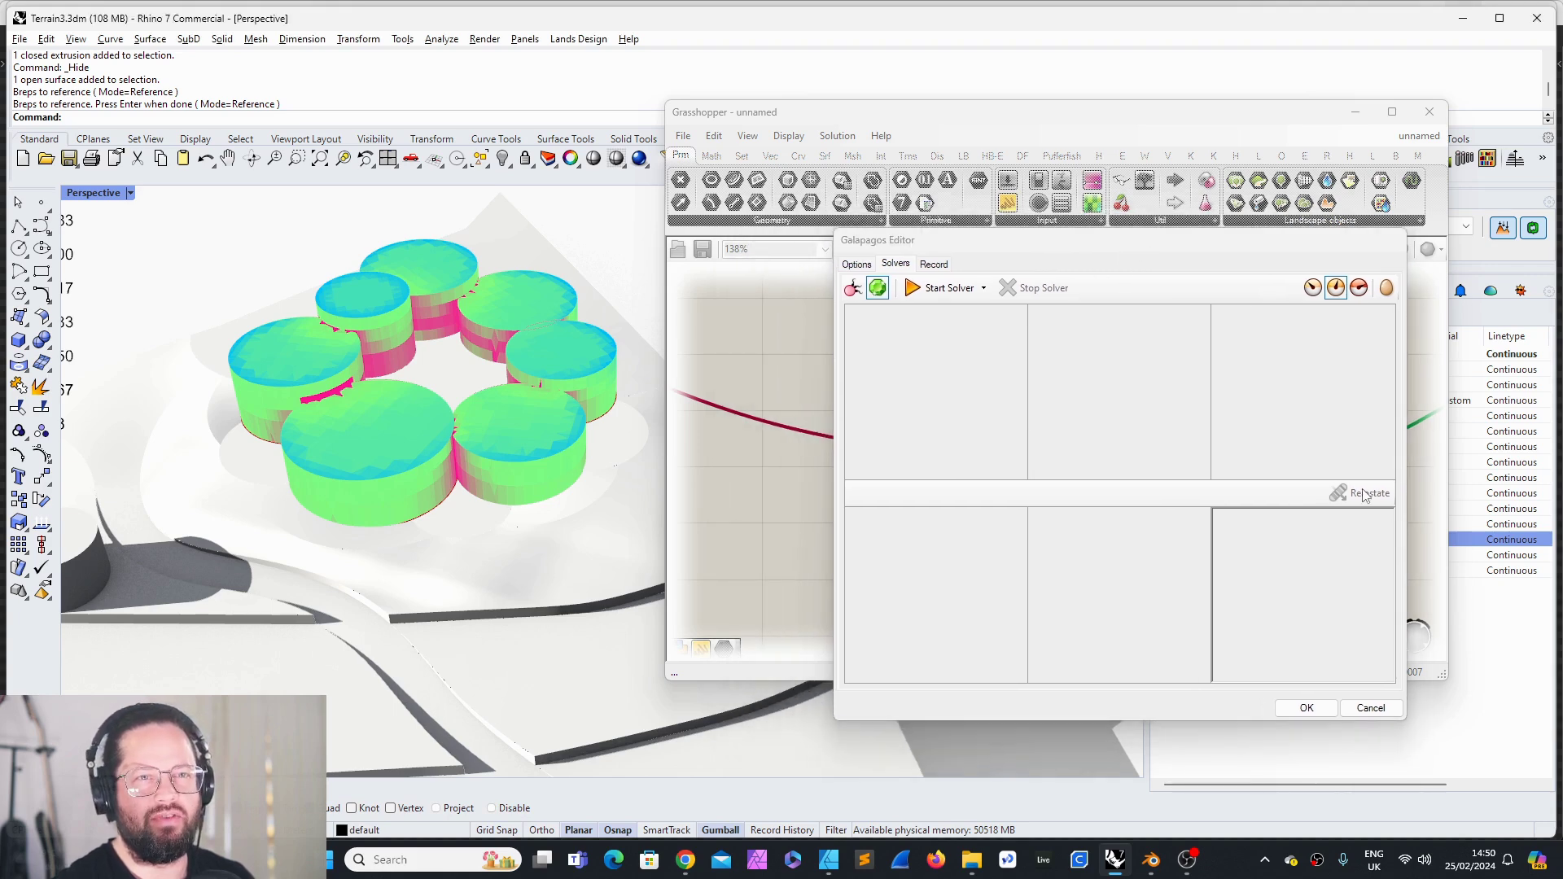
{"action": "left_click_drag", "start_coordinate": [1018, 239], "coordinate": [956, 256]}
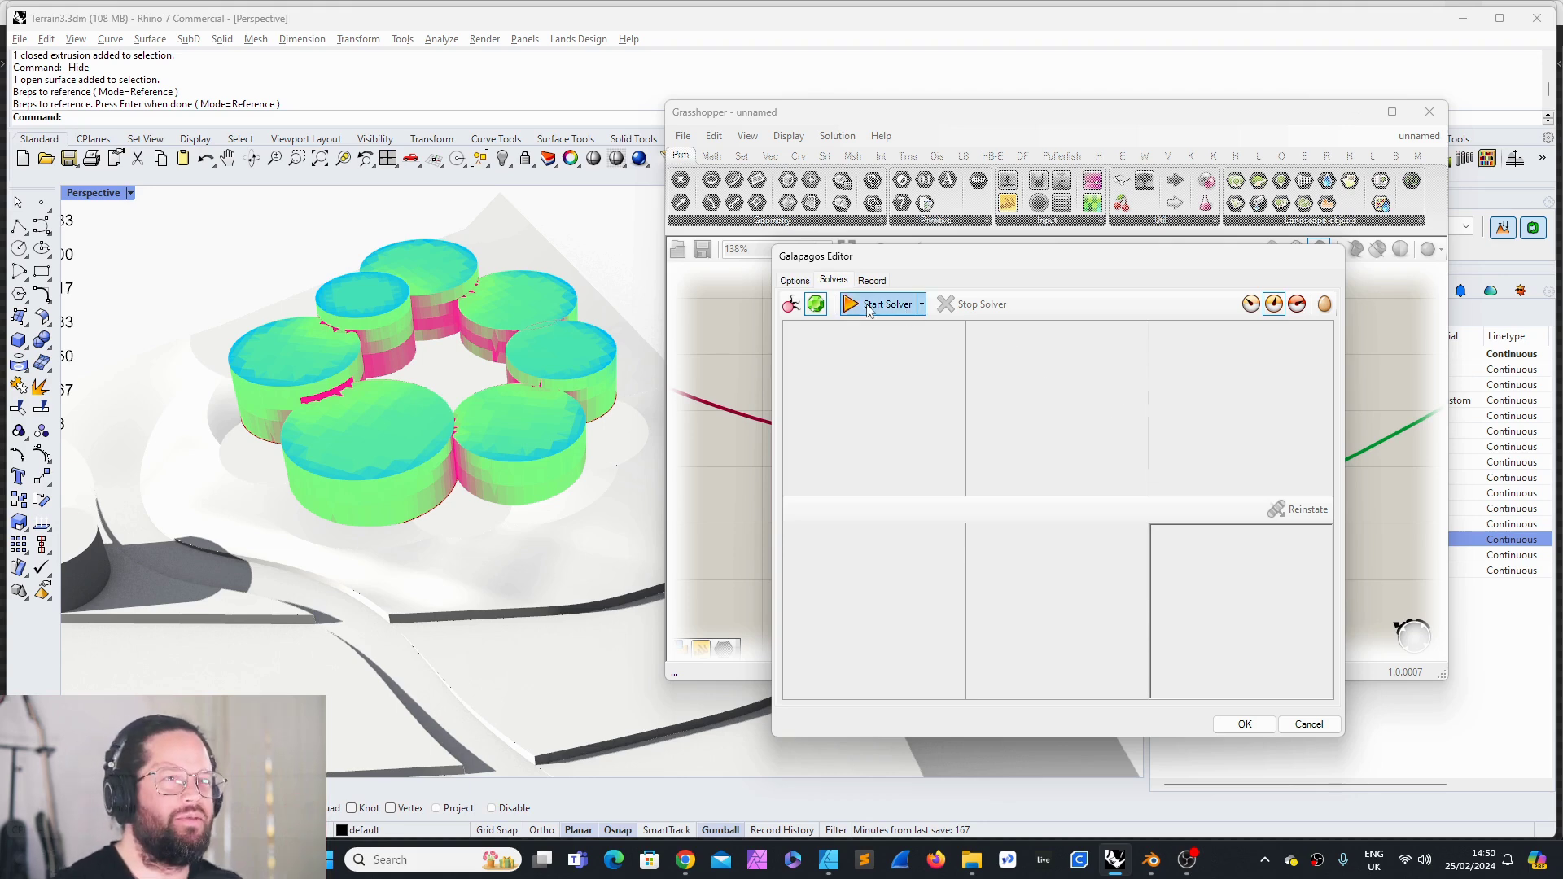
{"action": "left_click_drag", "start_coordinate": [901, 262], "coordinate": [935, 259]}
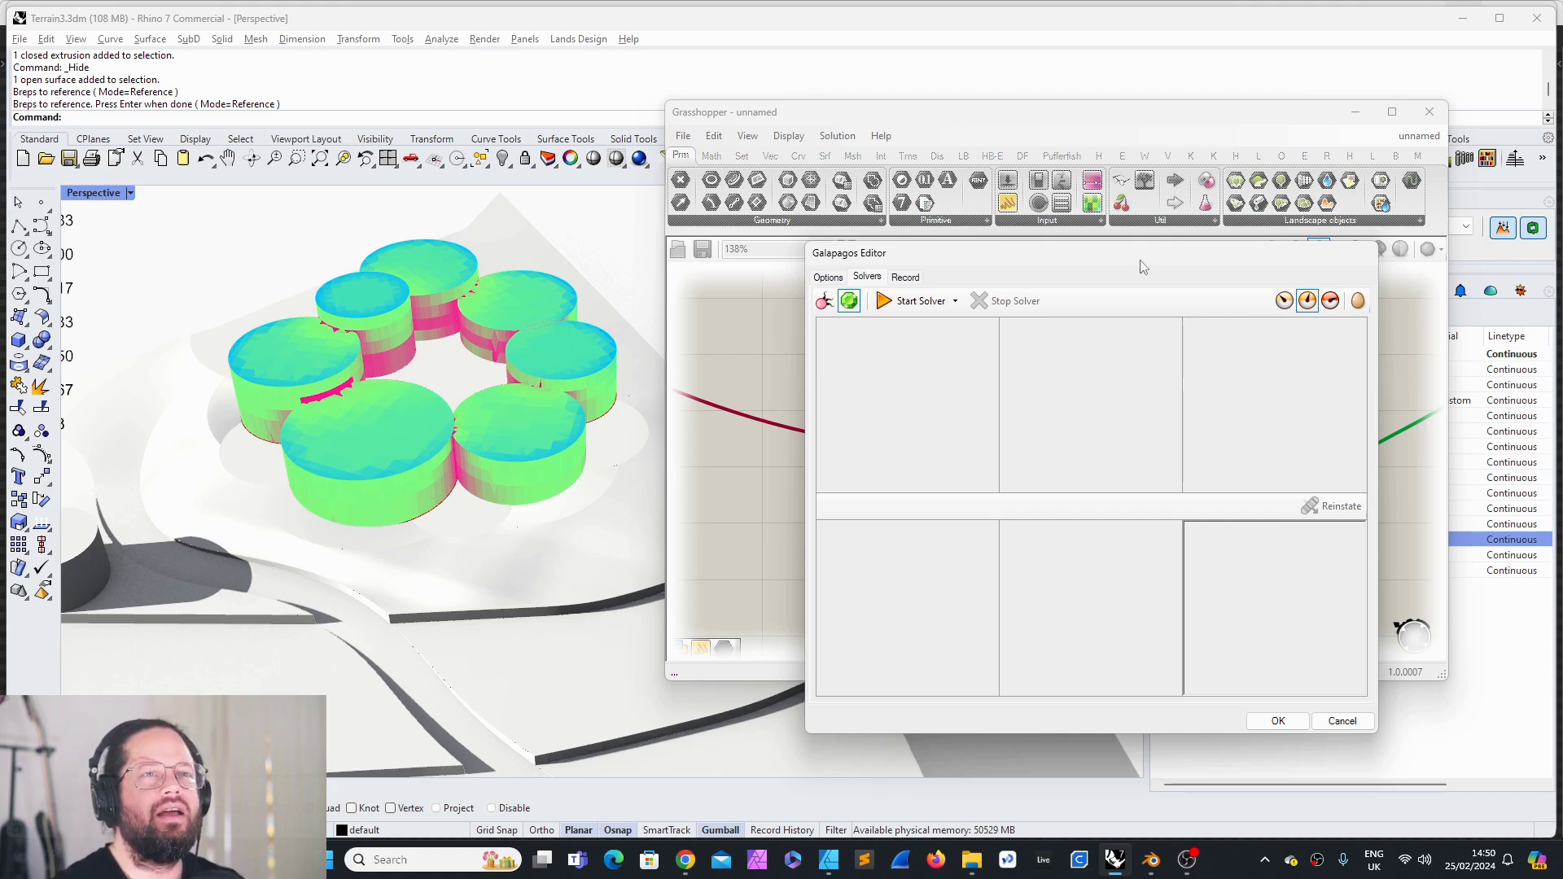
{"action": "left_click_drag", "start_coordinate": [1140, 260], "coordinate": [1122, 259]}
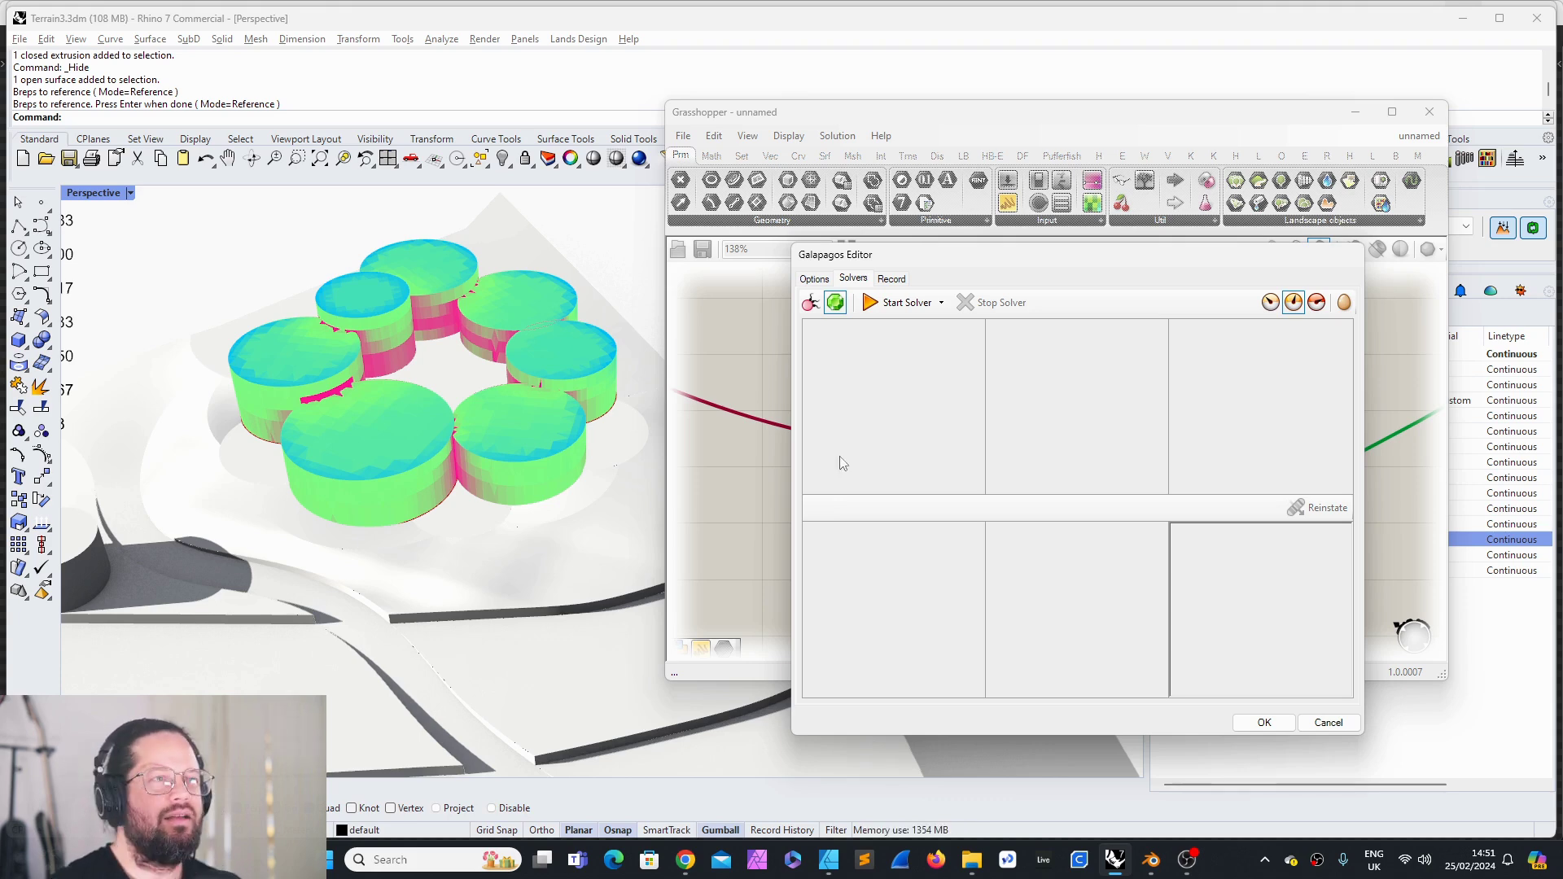
{"action": "left_click_drag", "start_coordinate": [925, 267], "coordinate": [929, 254]}
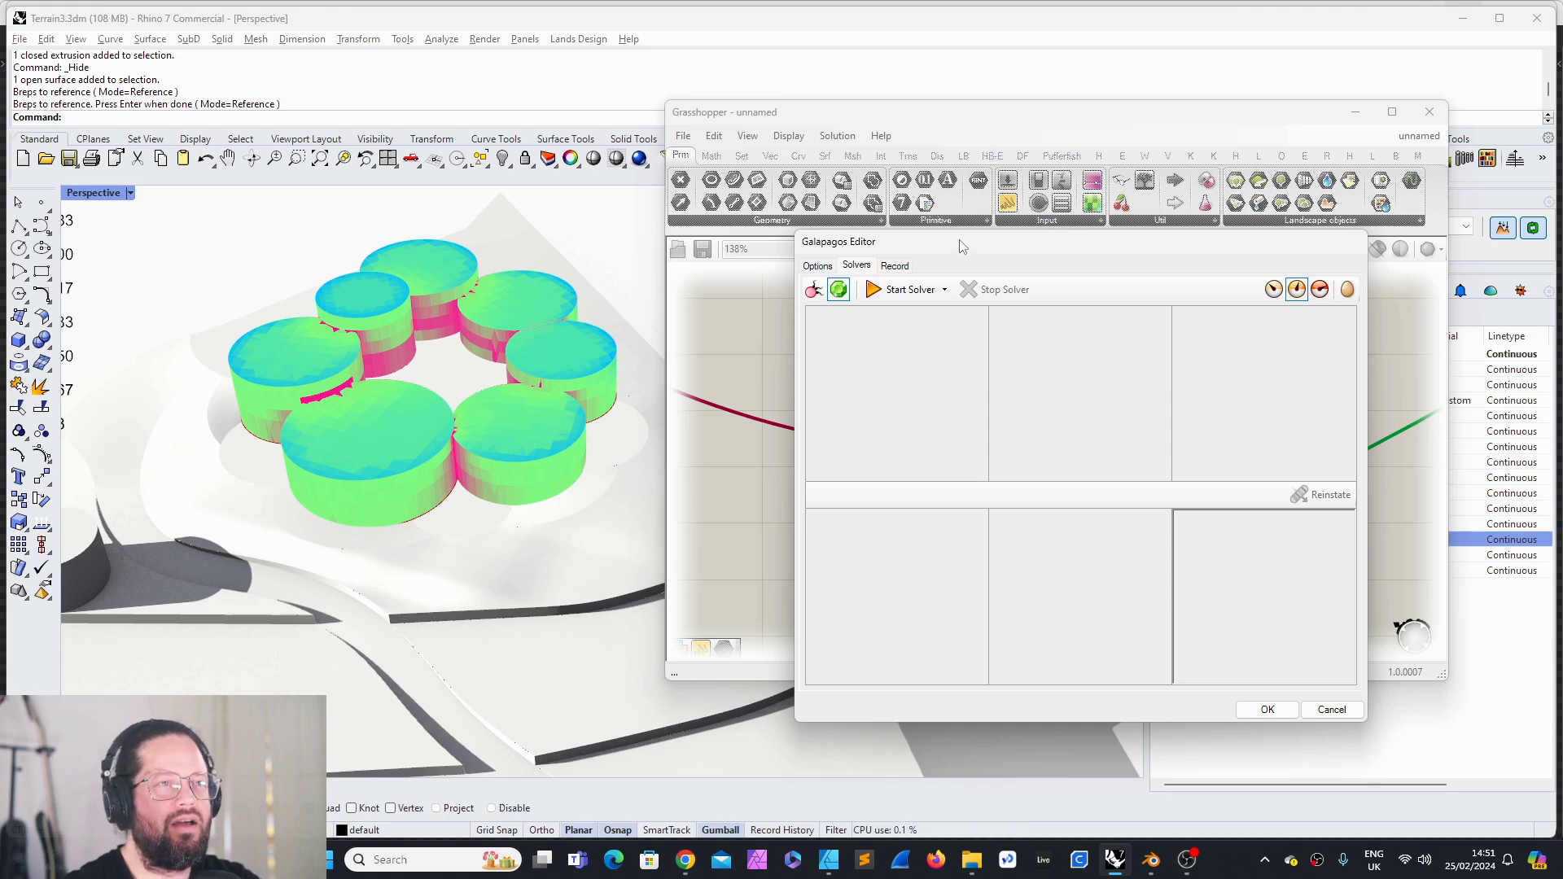
{"action": "left_click", "coordinate": [1267, 710]}
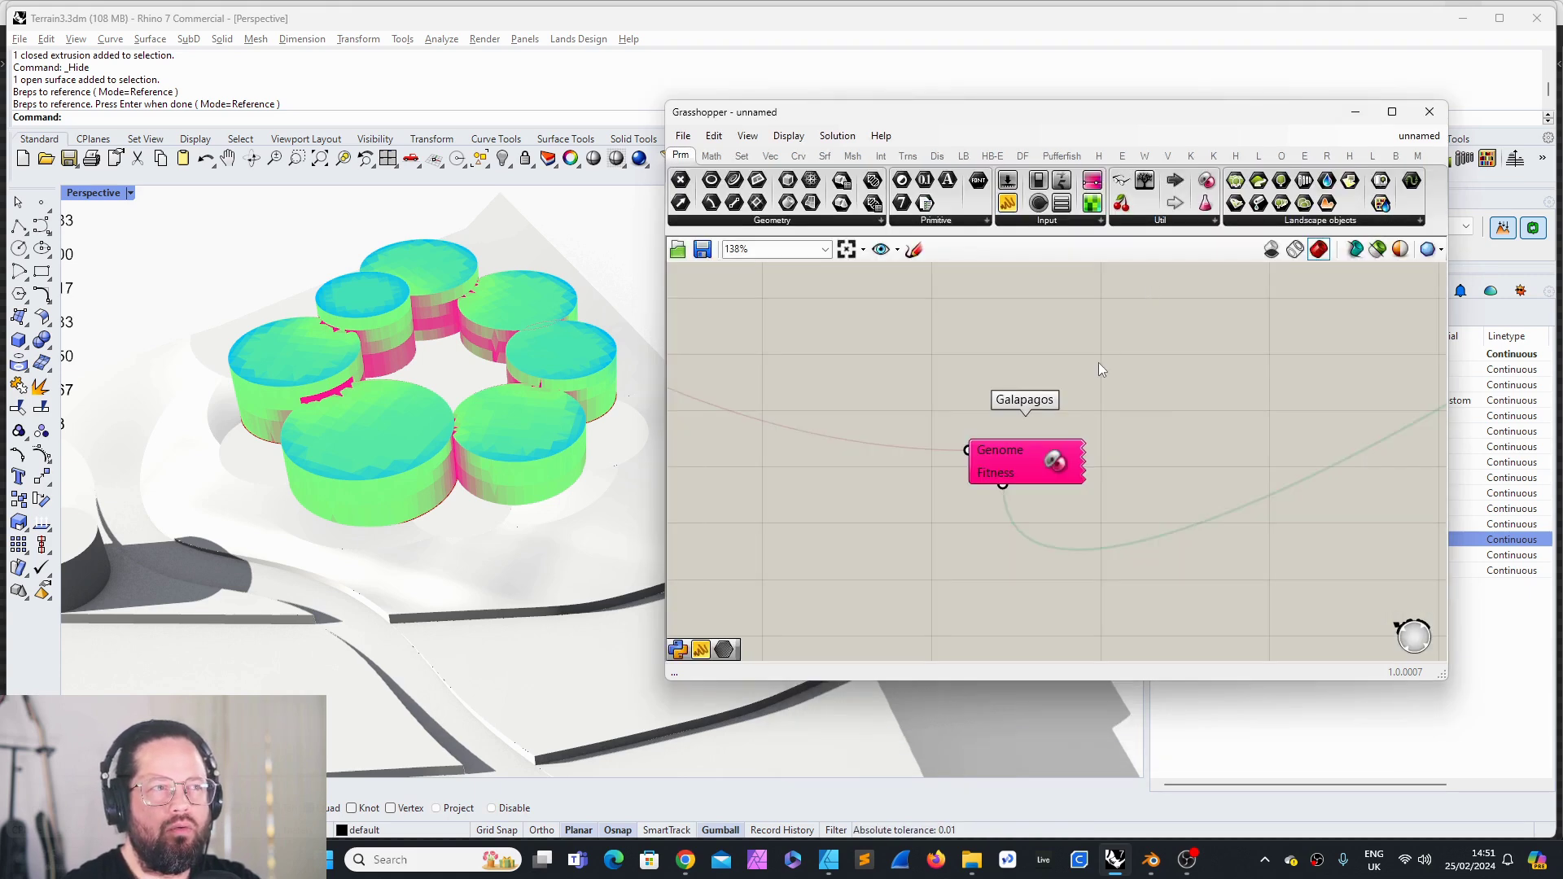
Step: Nudge the number slider that feeds LB View Percent's _grid_size input and deselect it
{"action": "scroll", "coordinate": [946, 608], "scroll_direction": "down", "scroll_amount": 5}
{"action": "scroll", "coordinate": [1060, 383], "scroll_direction": "up", "scroll_amount": 3}
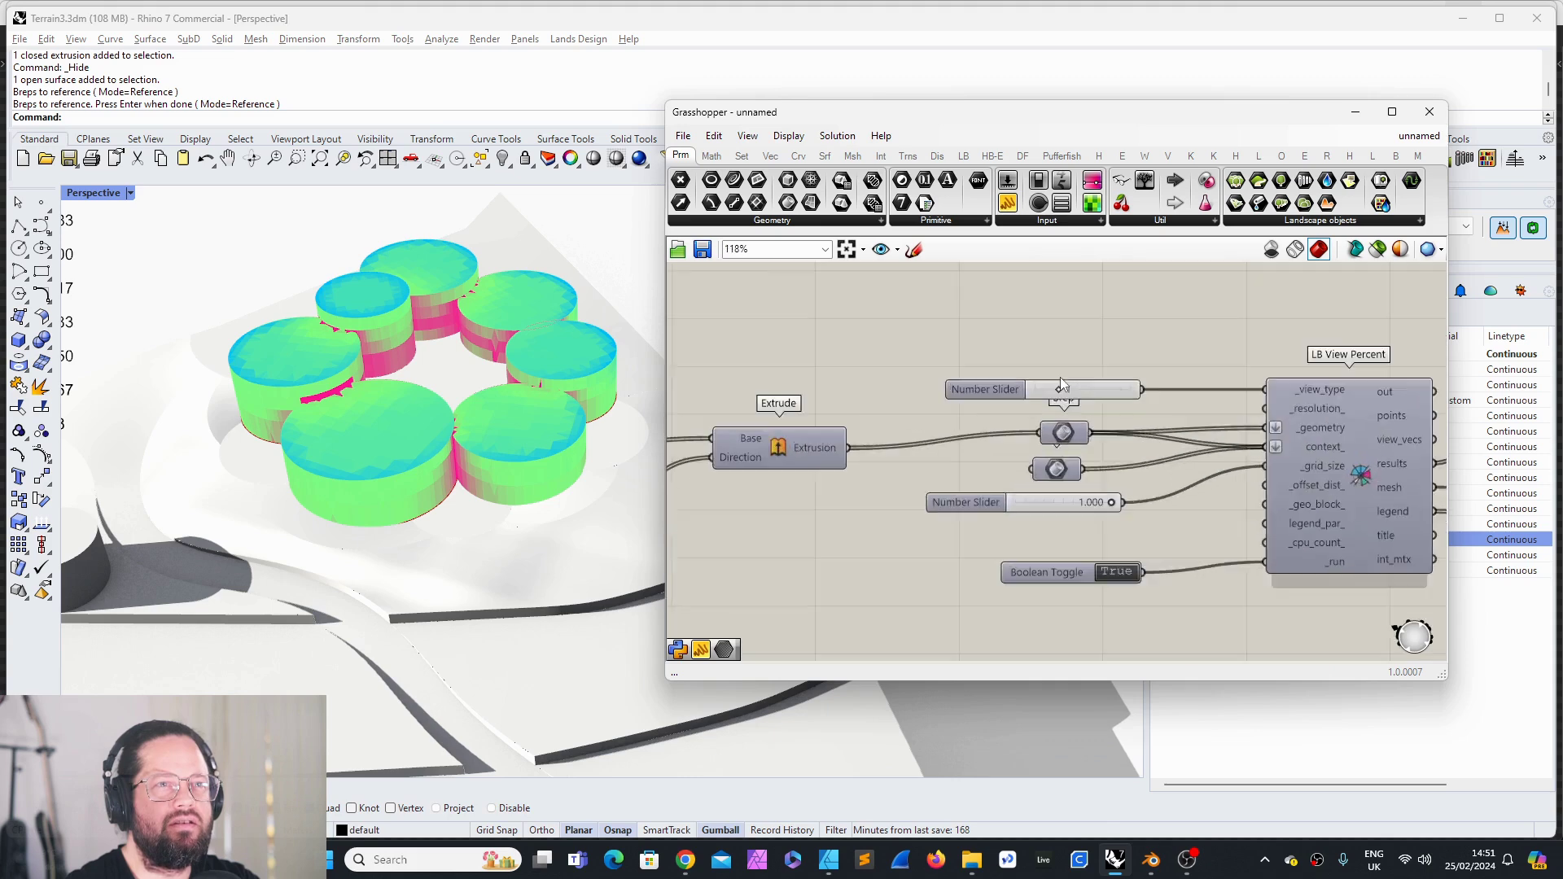
{"action": "left_click_drag", "start_coordinate": [965, 507], "coordinate": [998, 514]}
{"action": "scroll", "coordinate": [1010, 518], "scroll_direction": "up", "scroll_amount": 1}
{"action": "left_click", "coordinate": [1084, 562]}
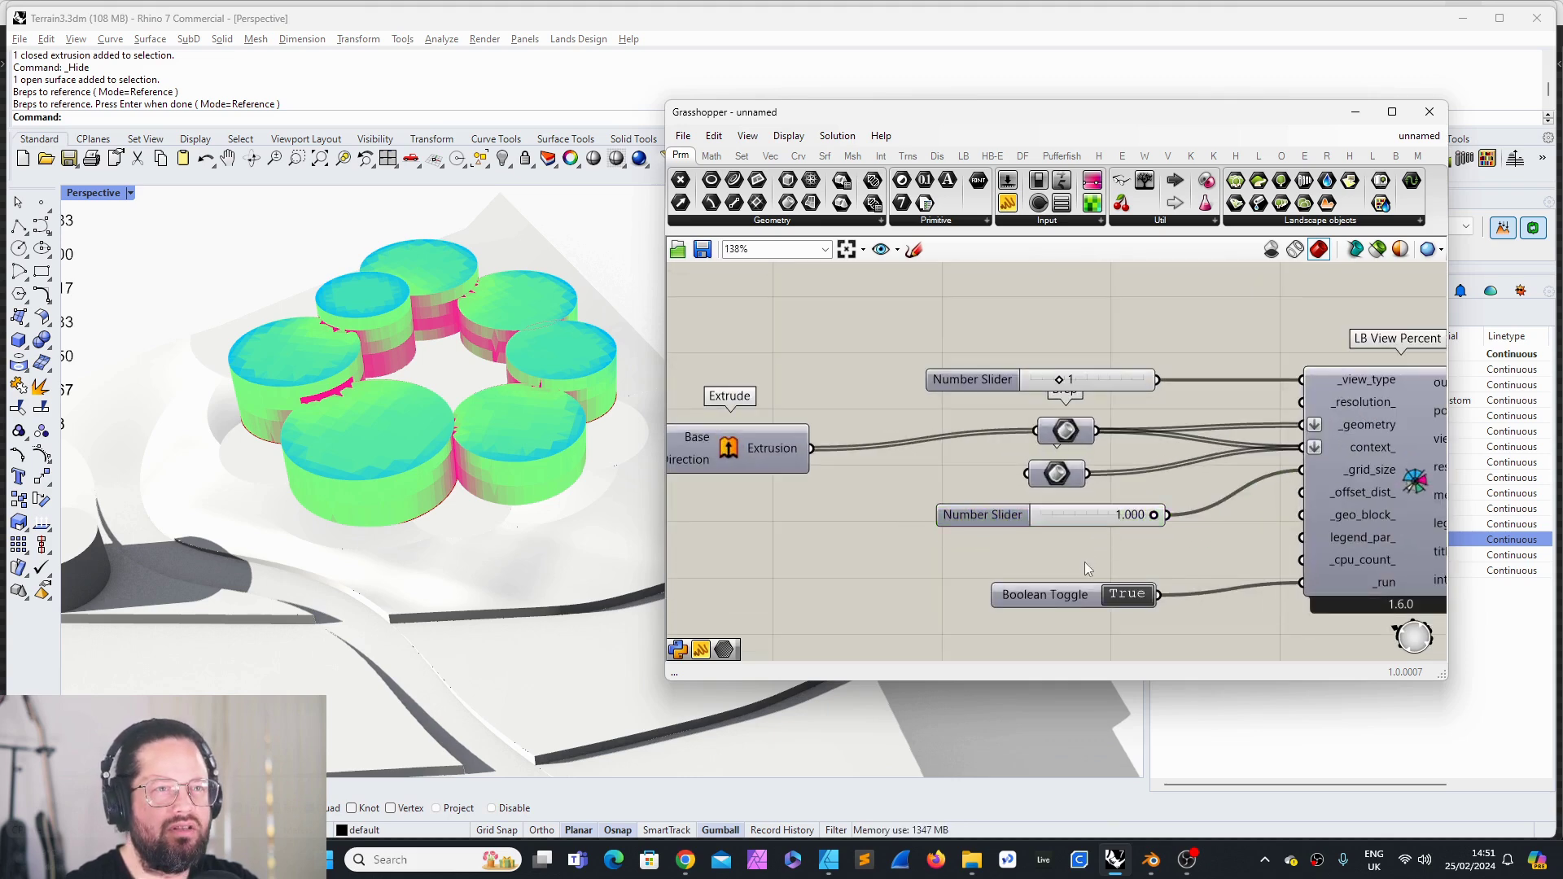
Step: Reopen the Galapagos Editor and start the annealing solver with all genomes displayed in the Rhino viewport
{"action": "scroll", "coordinate": [984, 442], "scroll_direction": "down", "scroll_amount": 5}
{"action": "scroll", "coordinate": [974, 589], "scroll_direction": "up", "scroll_amount": 7}
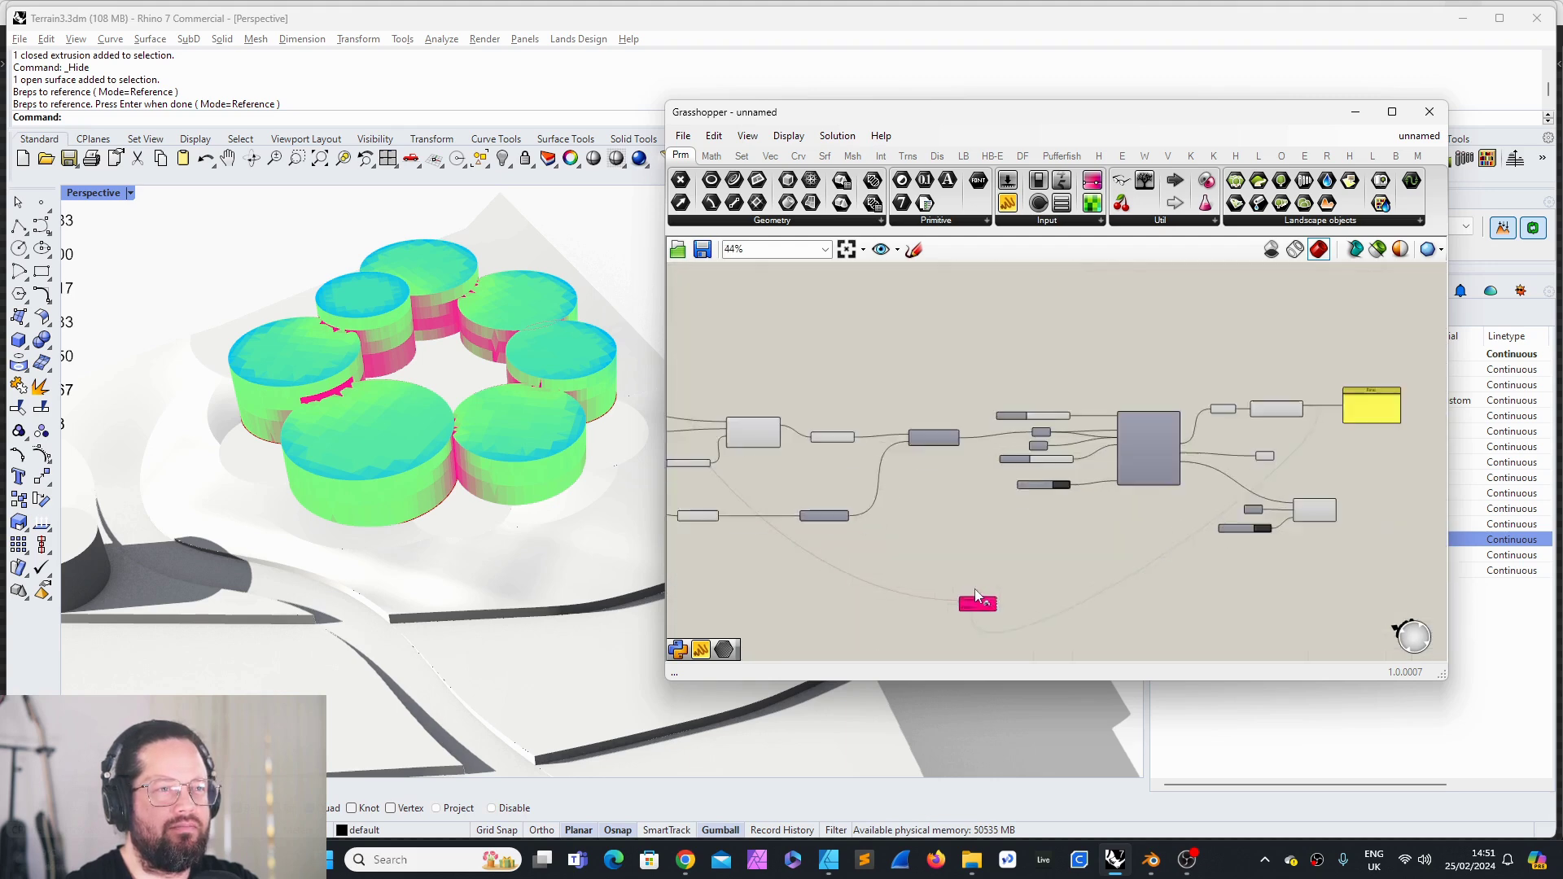
{"action": "double_click", "coordinate": [984, 598]}
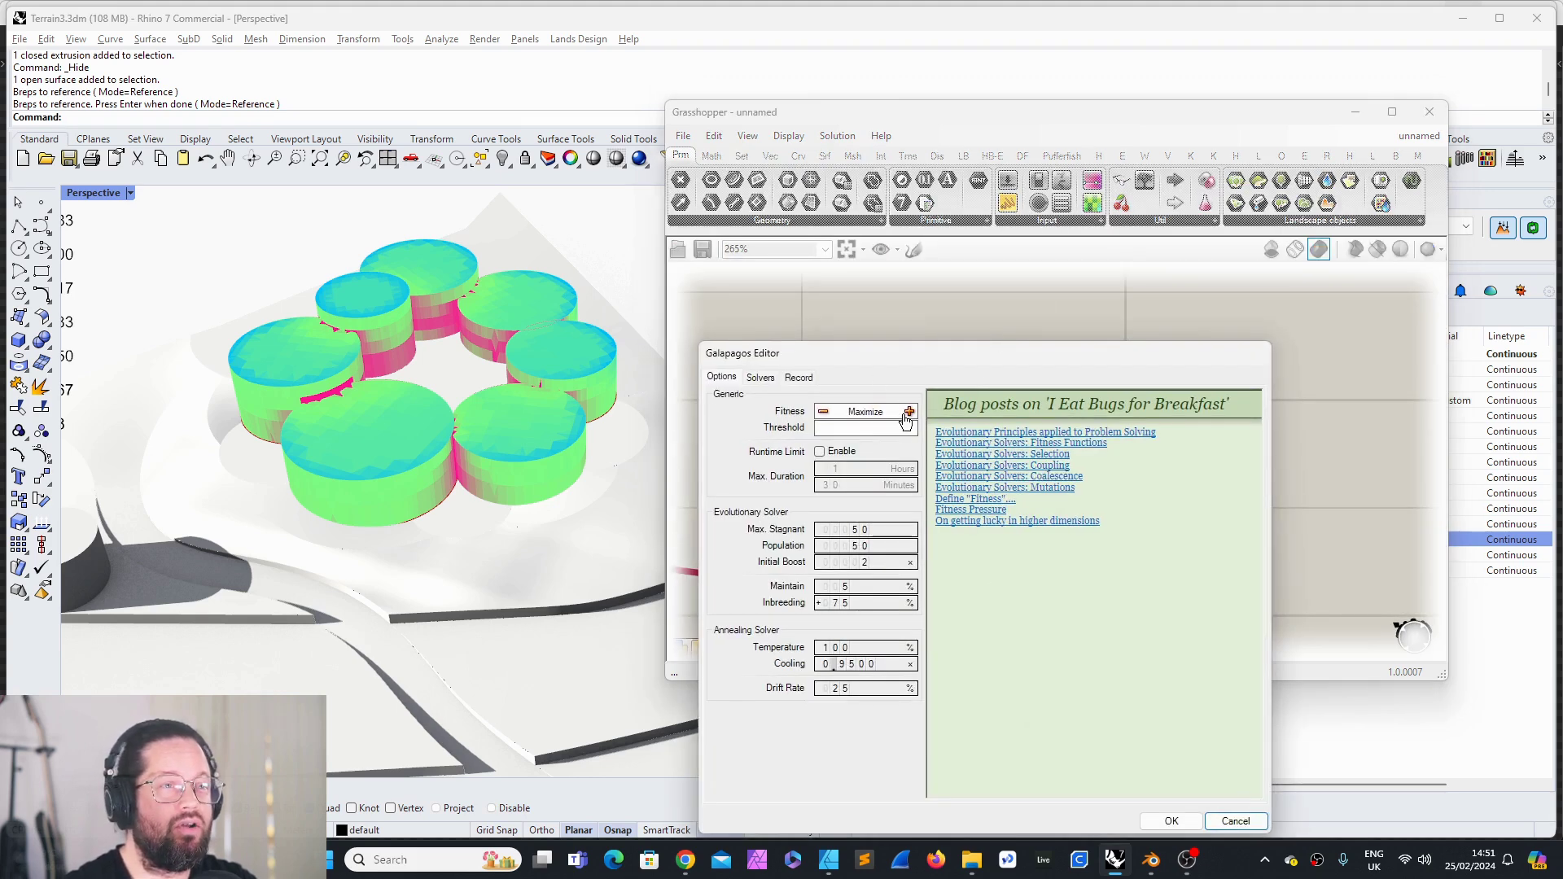
{"action": "left_click", "coordinate": [760, 377]}
{"action": "left_click_drag", "start_coordinate": [886, 362], "coordinate": [1032, 281]}
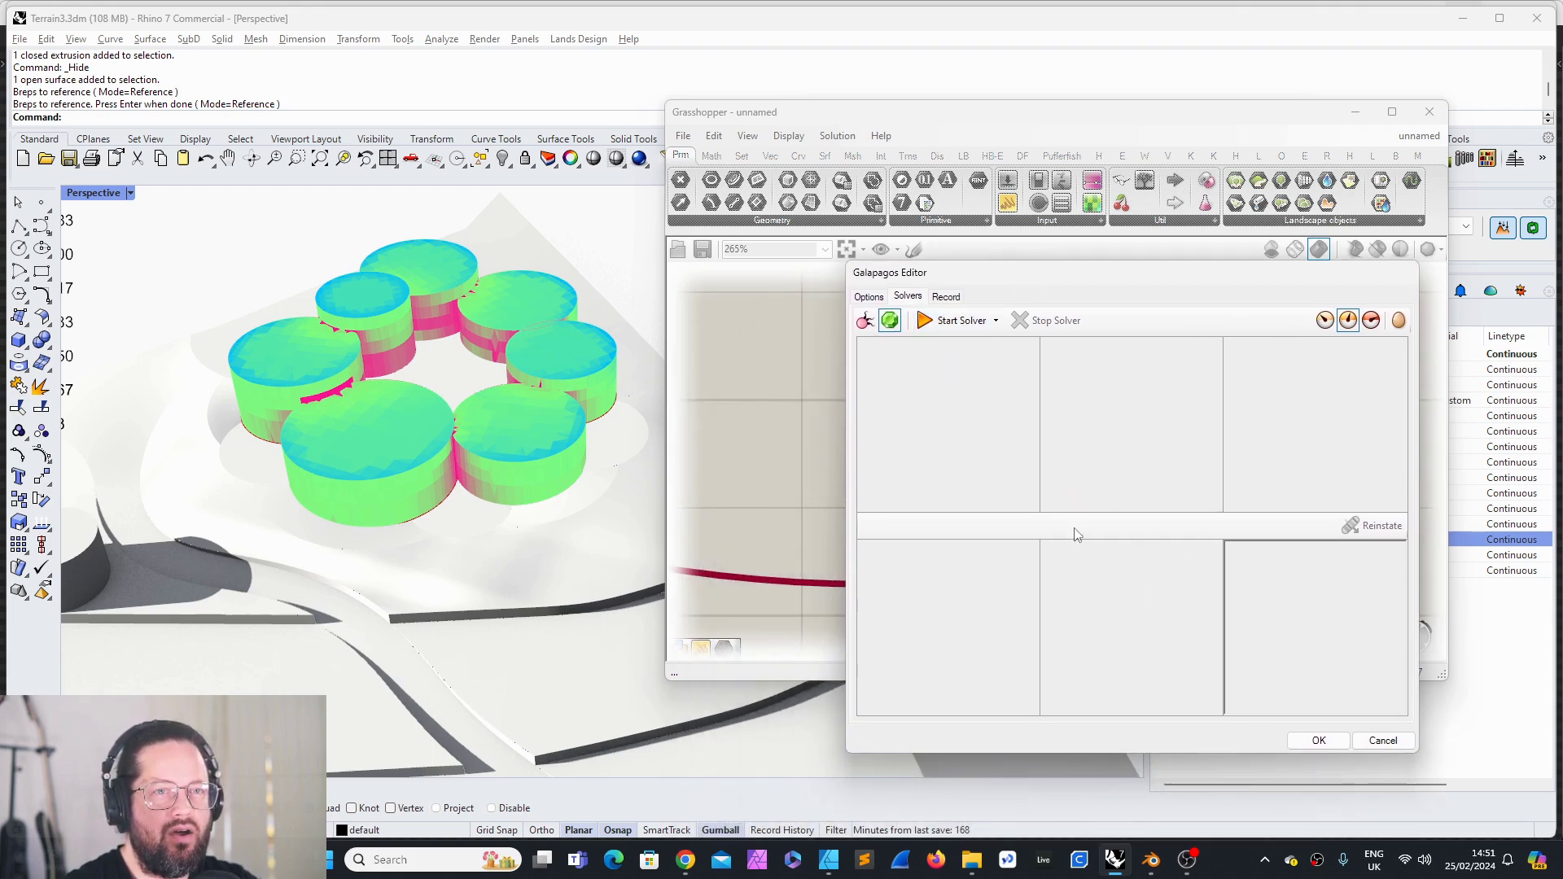
{"action": "left_click", "coordinate": [1324, 321]}
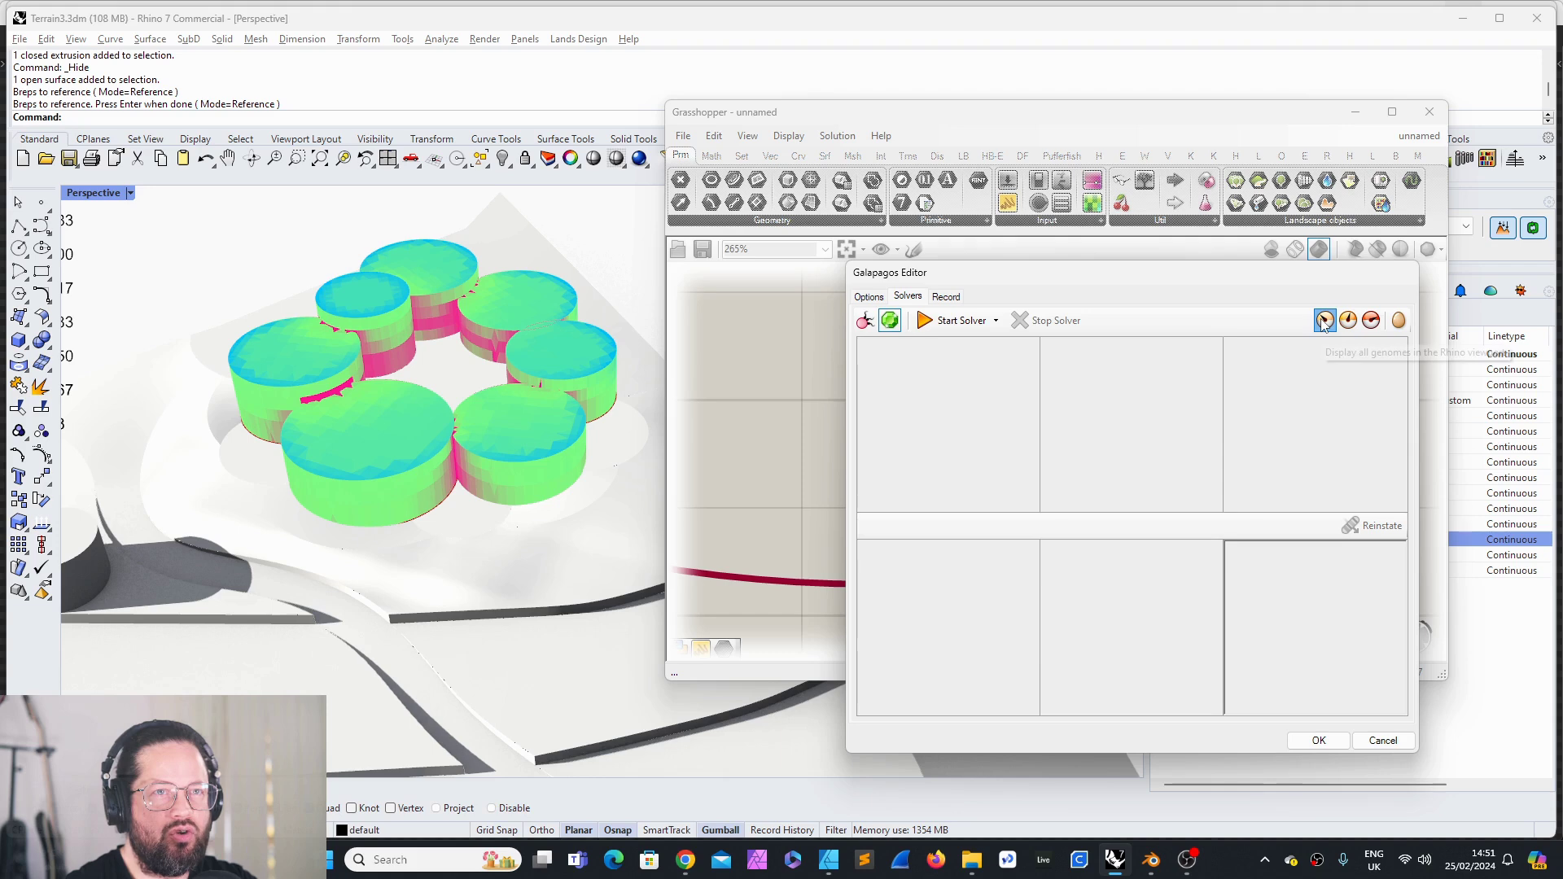
{"action": "left_click", "coordinate": [944, 322]}
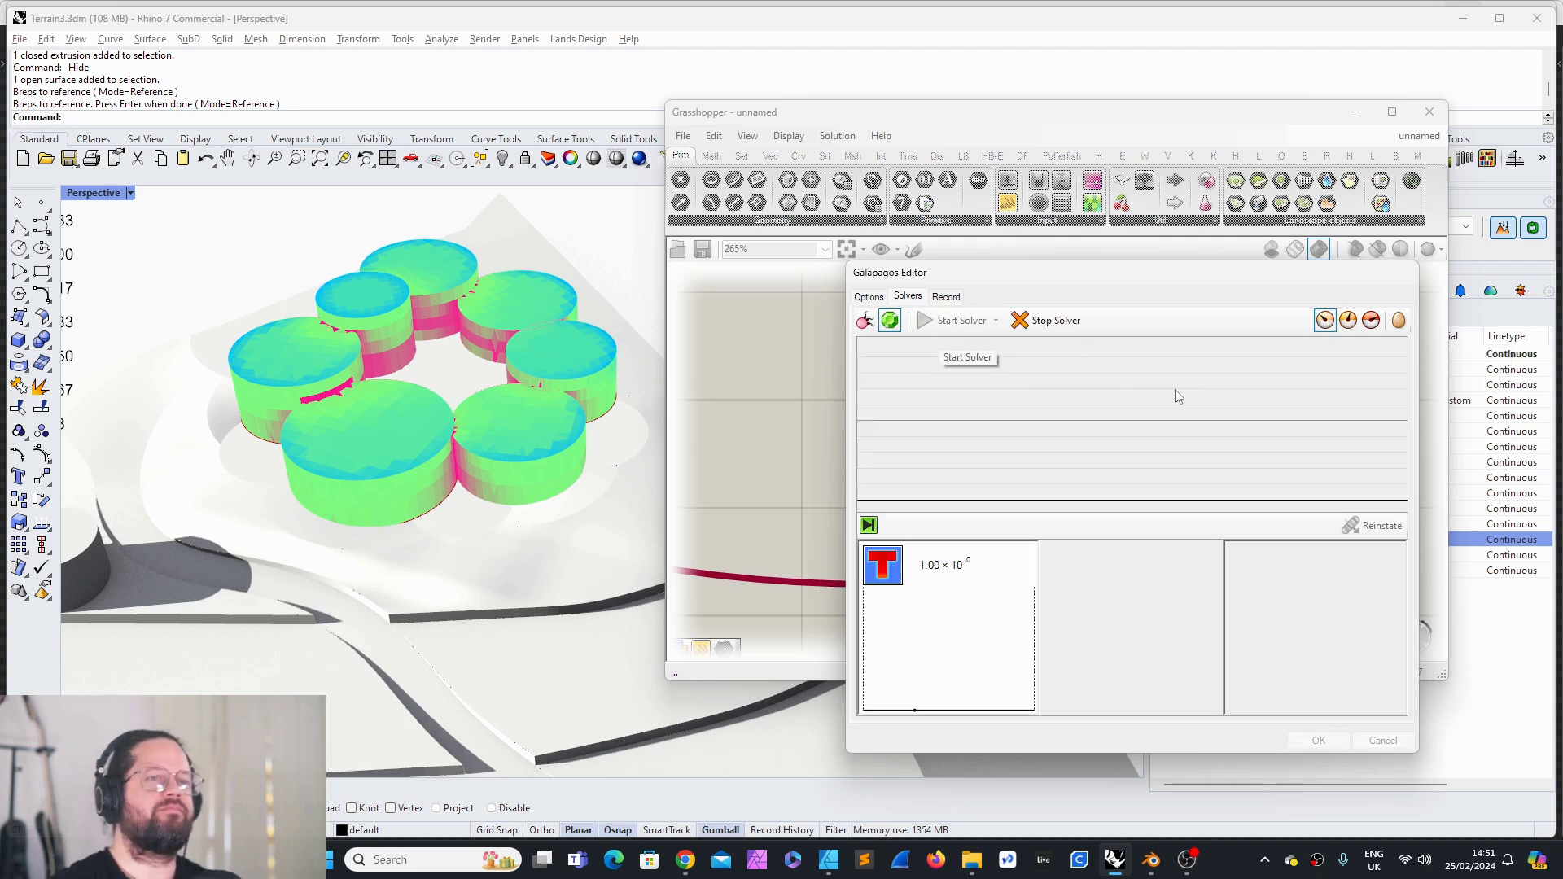
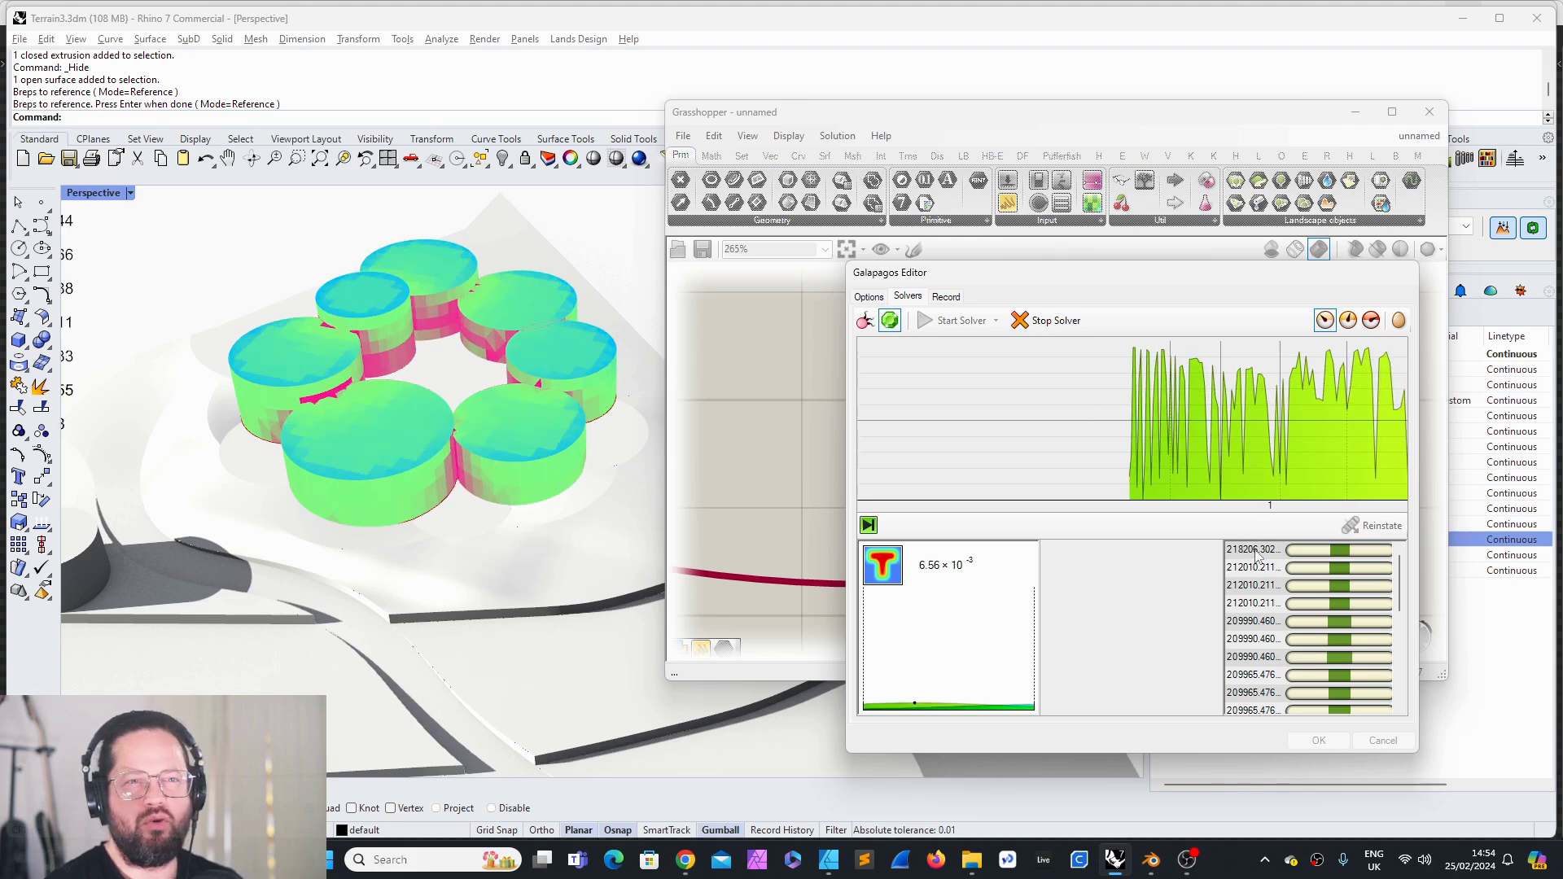
Step: Stop the annealing solver, reinstate the best-scoring genome from the results list and accept the Galapagos Editor
{"action": "left_click", "coordinate": [1047, 321]}
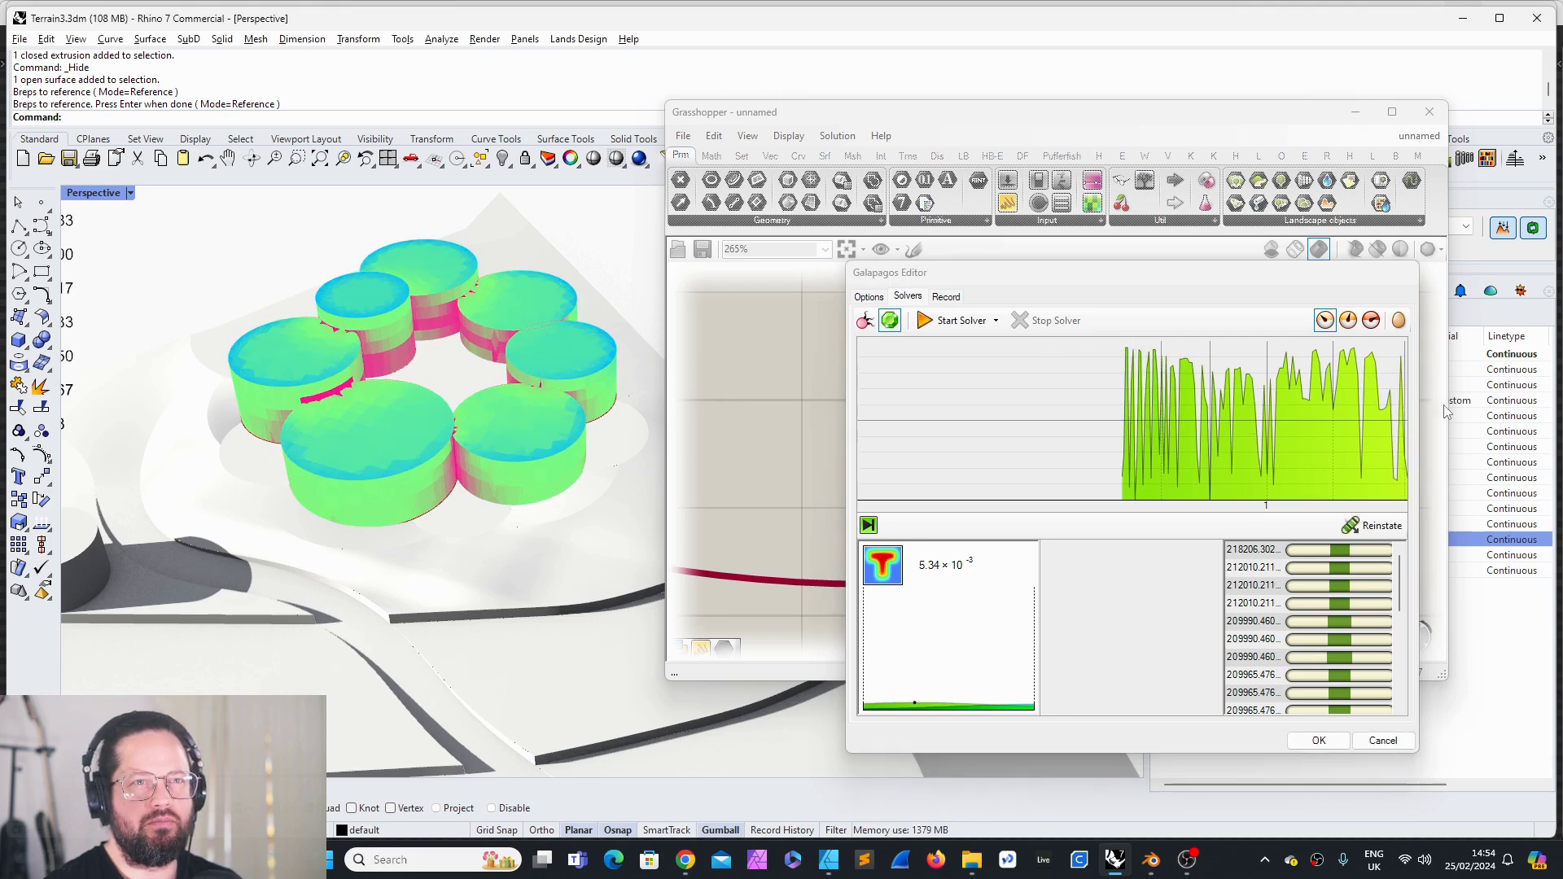
{"action": "left_click", "coordinate": [1264, 557]}
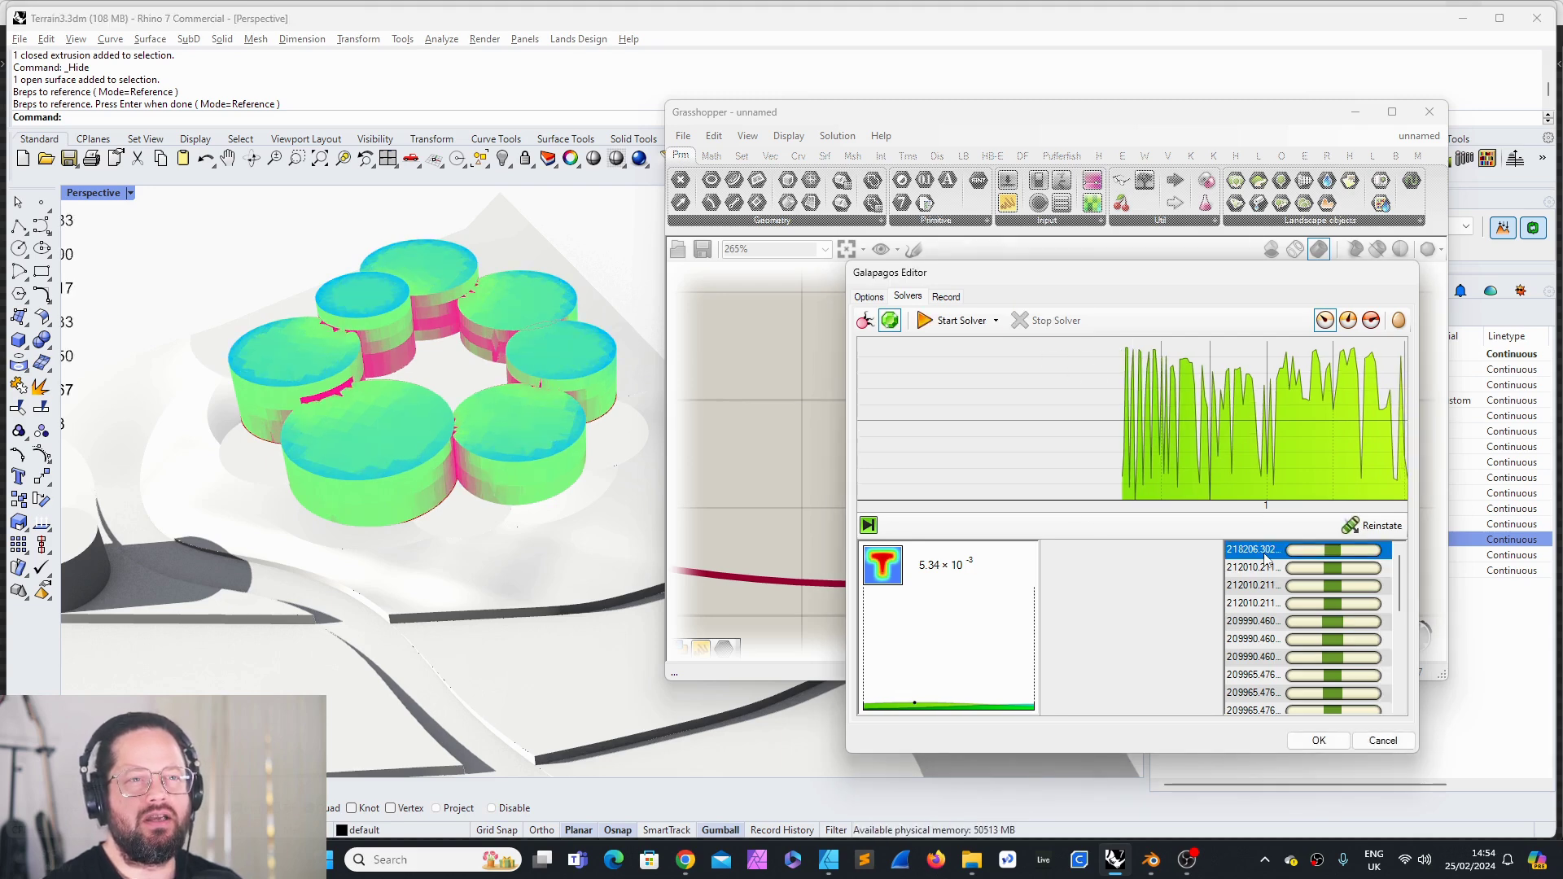
{"action": "left_click", "coordinate": [1246, 570]}
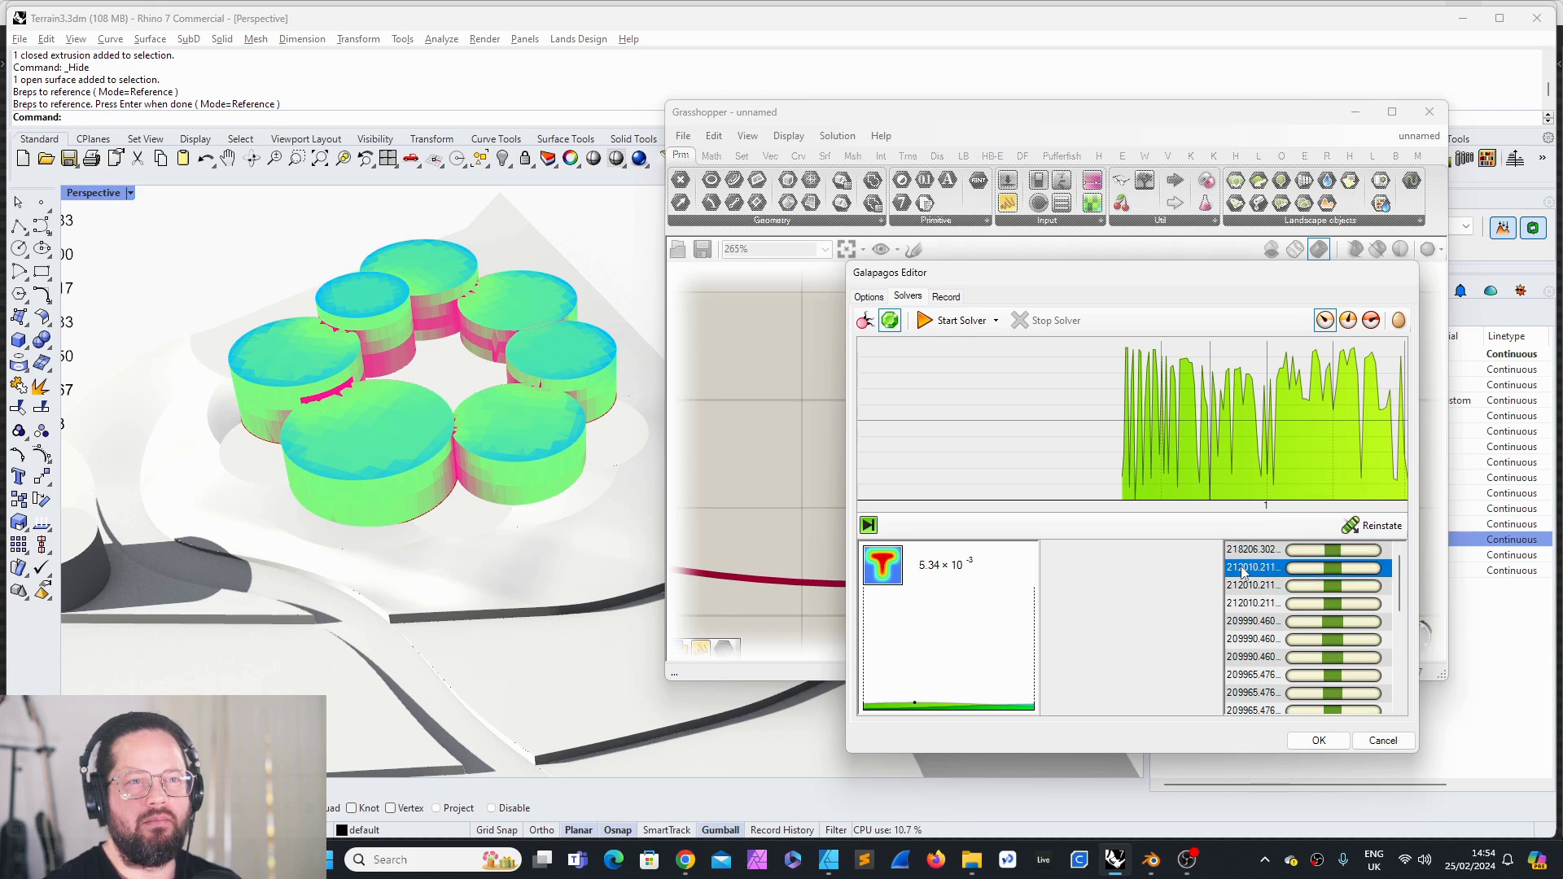
{"action": "left_click", "coordinate": [1249, 556]}
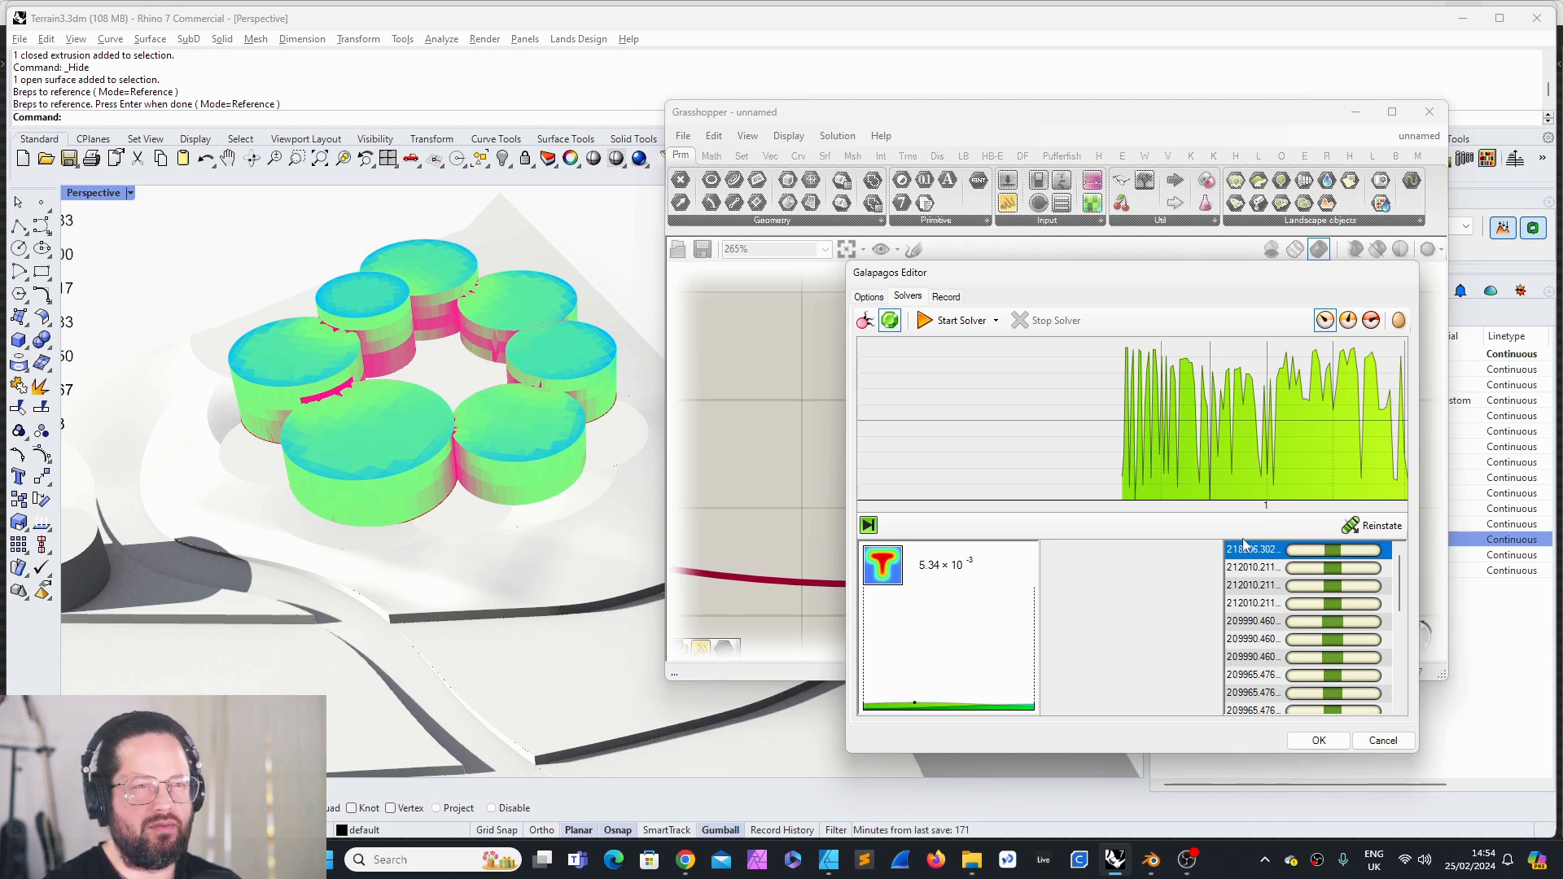
{"action": "left_click", "coordinate": [1375, 527]}
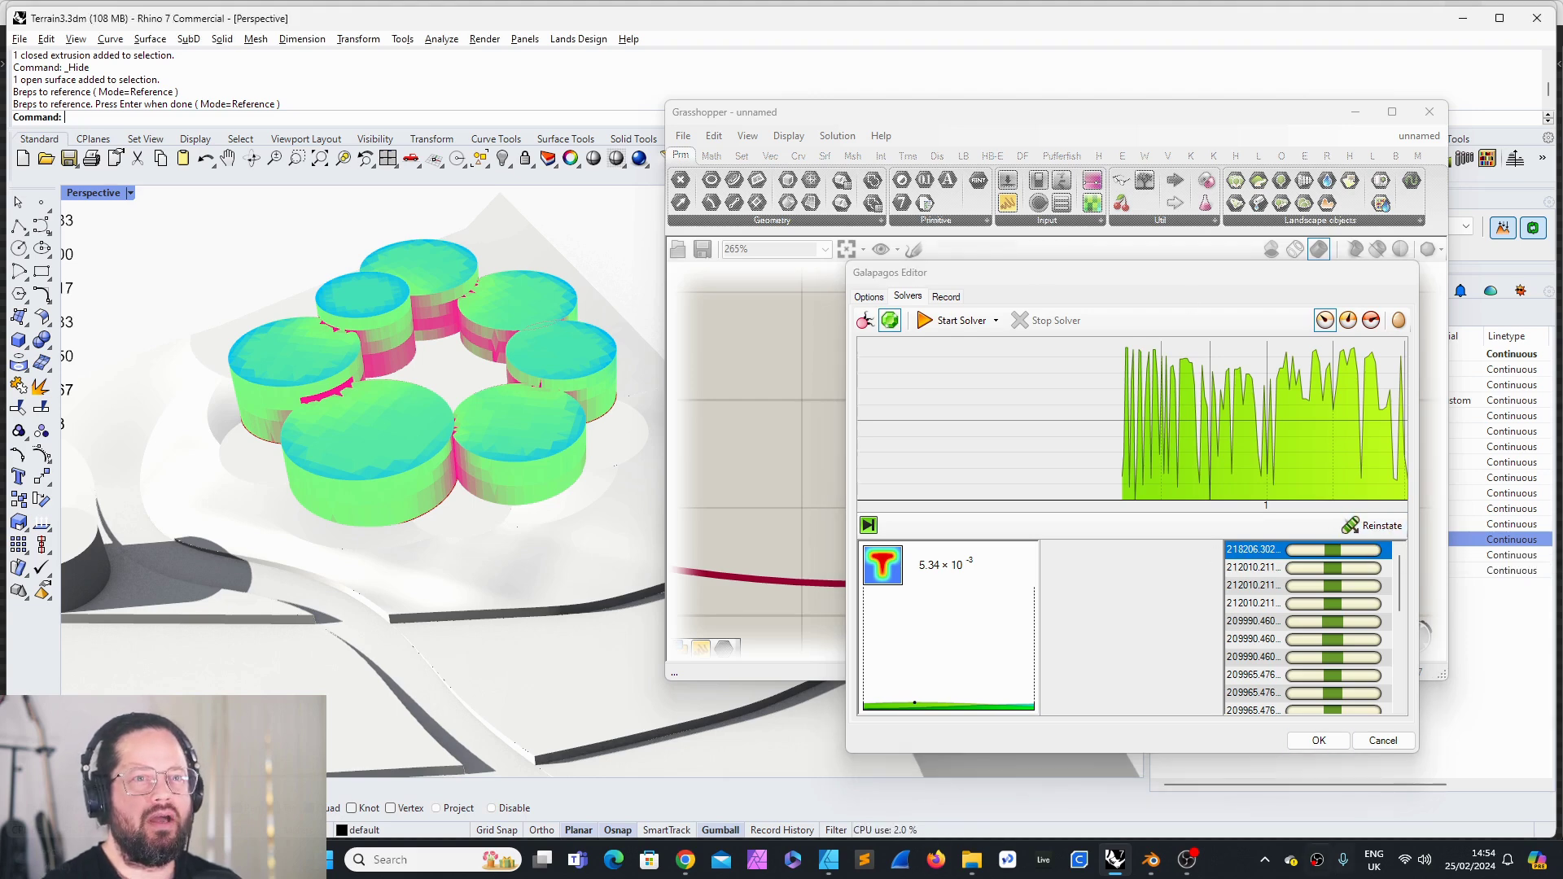
{"action": "left_click", "coordinate": [1319, 744]}
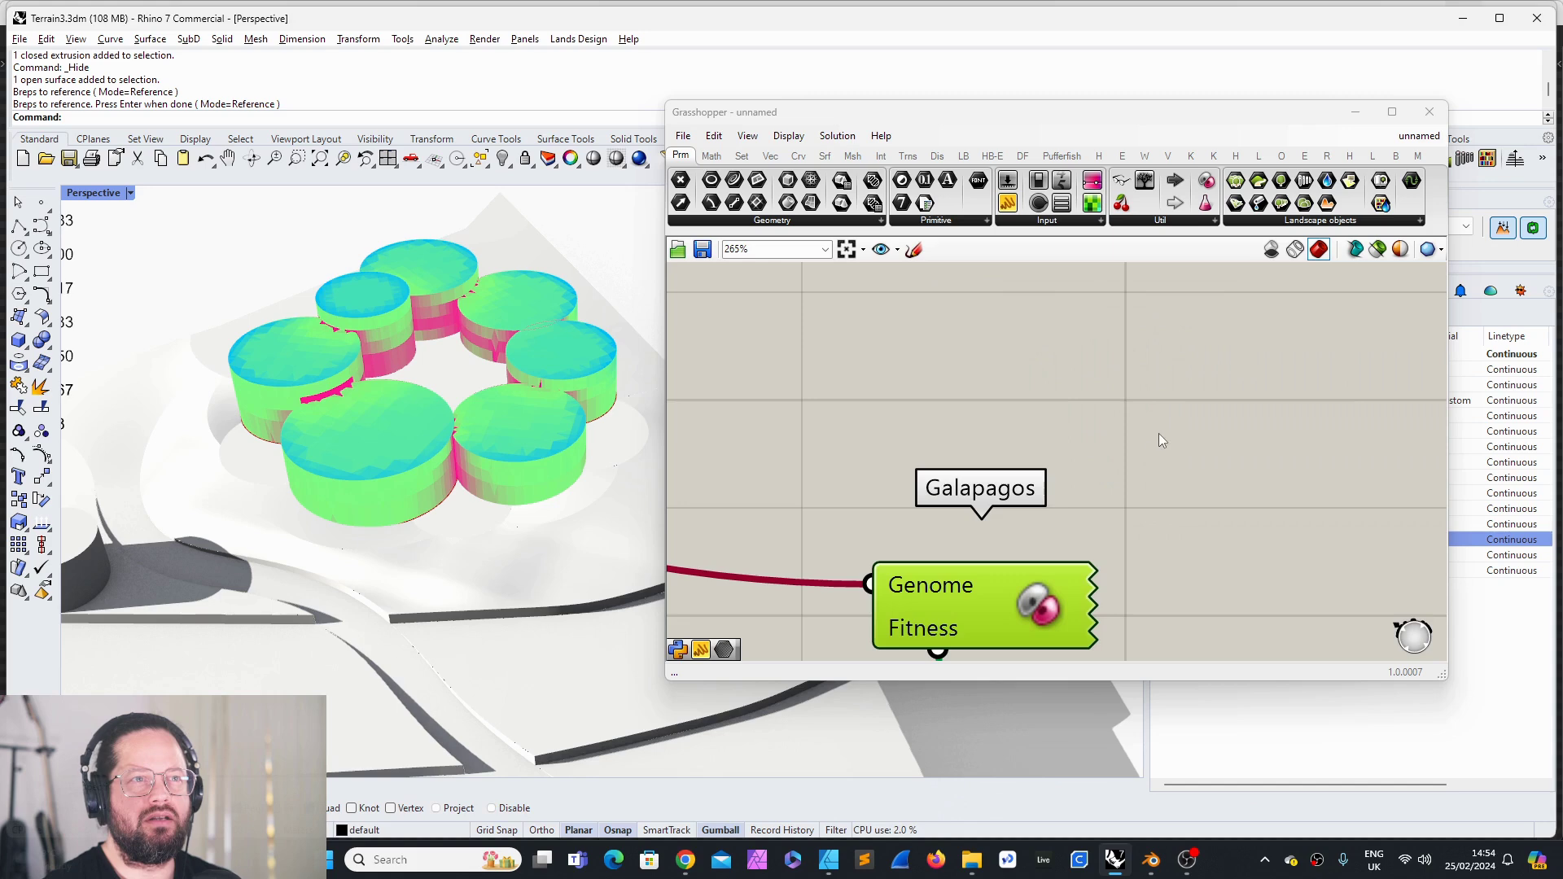
Step: Examine the definition, the limits of the number slider feeding Polygon's Segments input, and the coloured volumes in the Rhino viewport
{"action": "scroll", "coordinate": [1160, 433], "scroll_direction": "up", "scroll_amount": 4}
{"action": "scroll", "coordinate": [1184, 444], "scroll_direction": "down", "scroll_amount": 8}
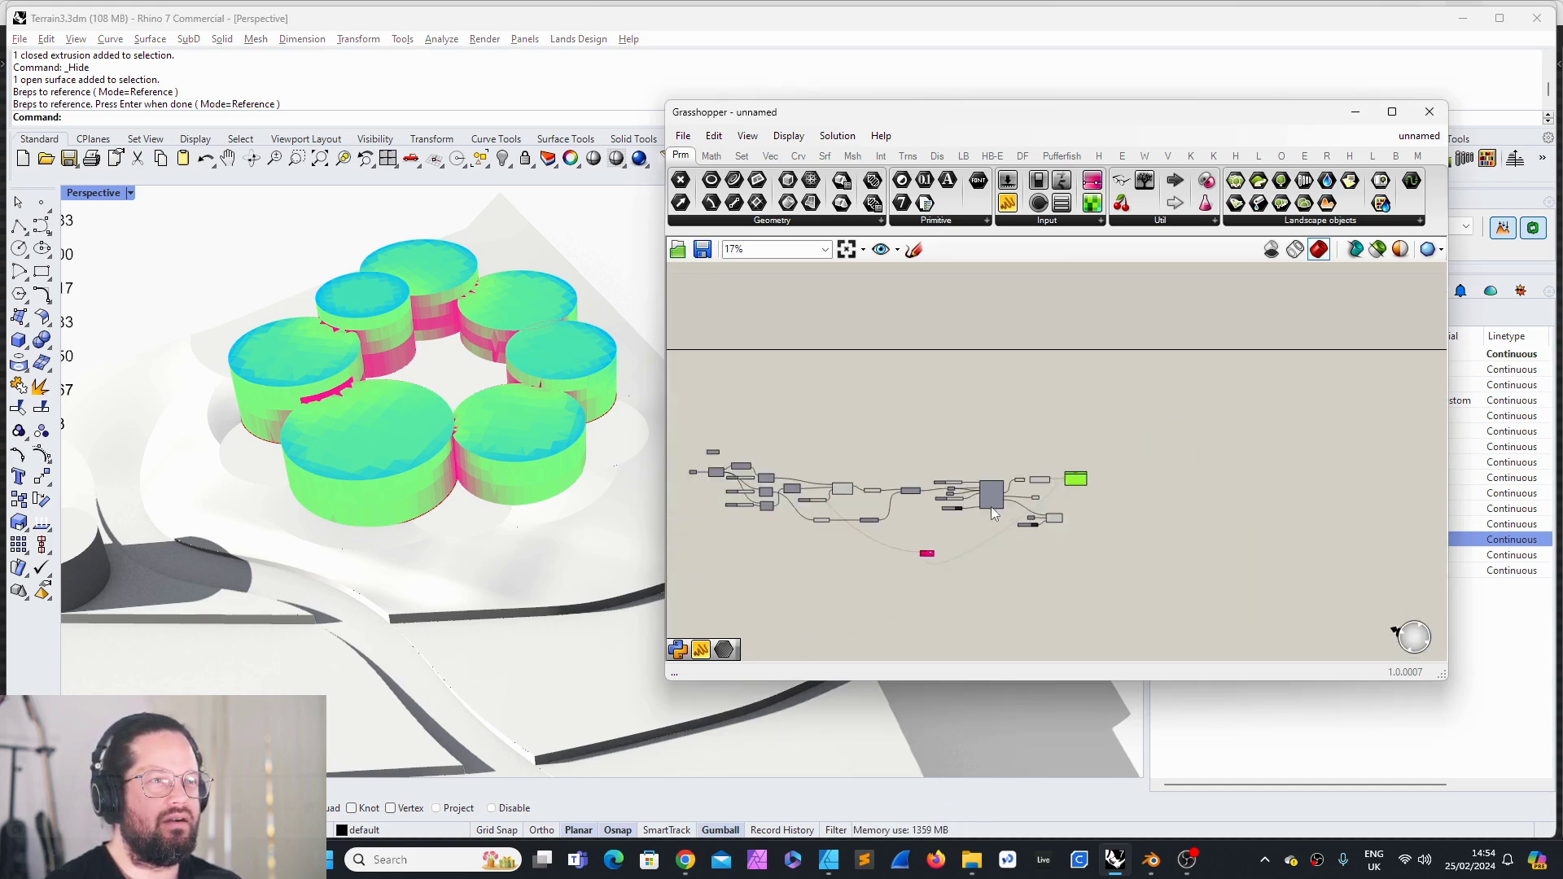
{"action": "scroll", "coordinate": [1265, 545], "scroll_direction": "up", "scroll_amount": 4}
{"action": "scroll", "coordinate": [1101, 538], "scroll_direction": "down", "scroll_amount": 4}
{"action": "scroll", "coordinate": [1014, 537], "scroll_direction": "up", "scroll_amount": 5}
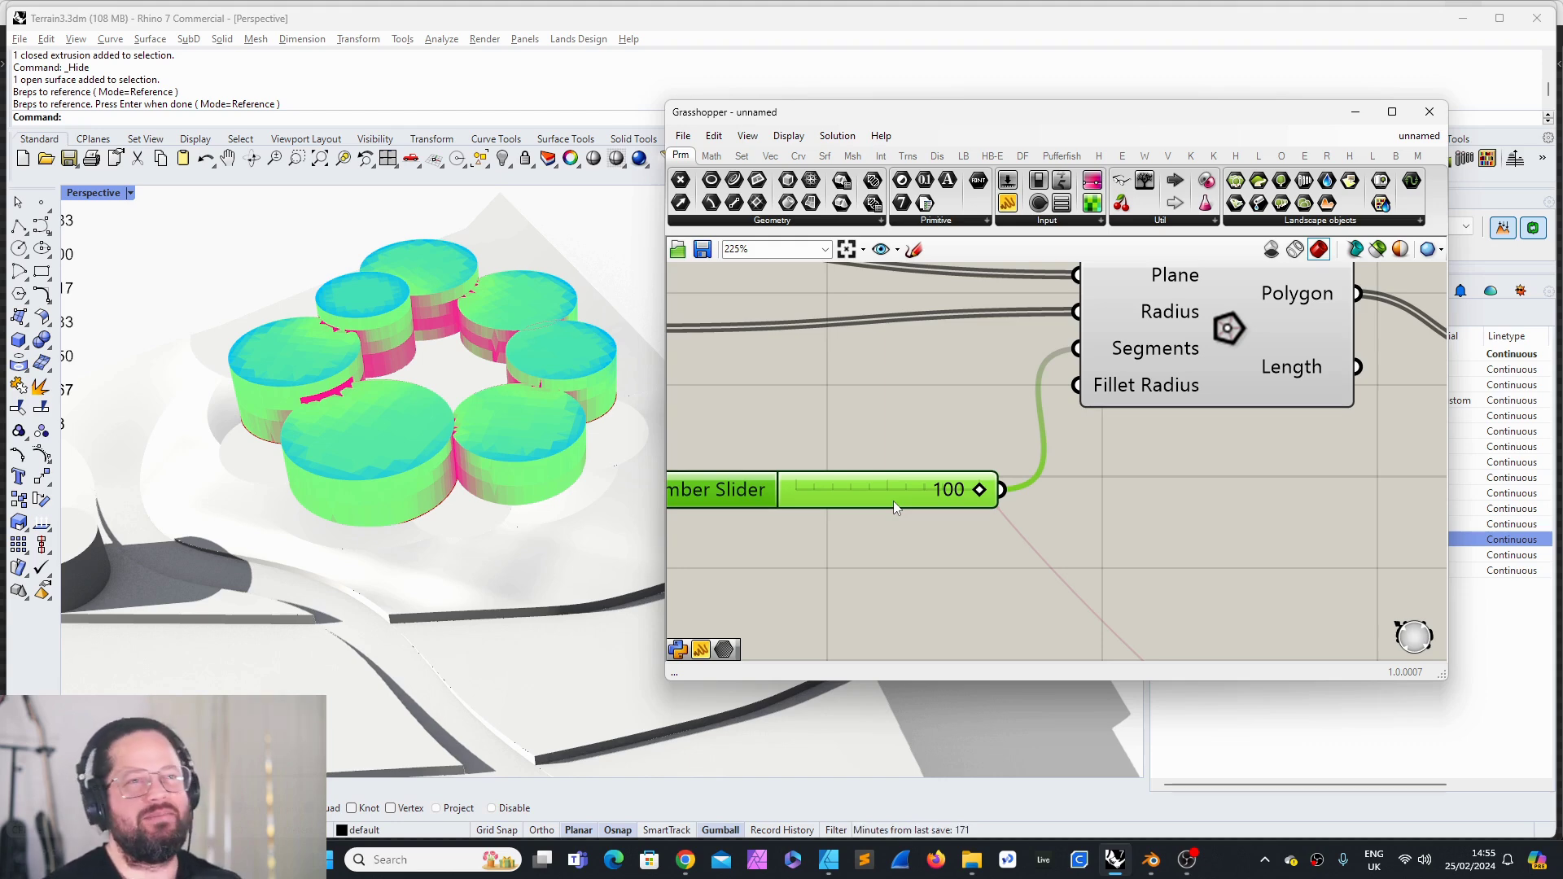
{"action": "mouse_move", "coordinate": [758, 487]}
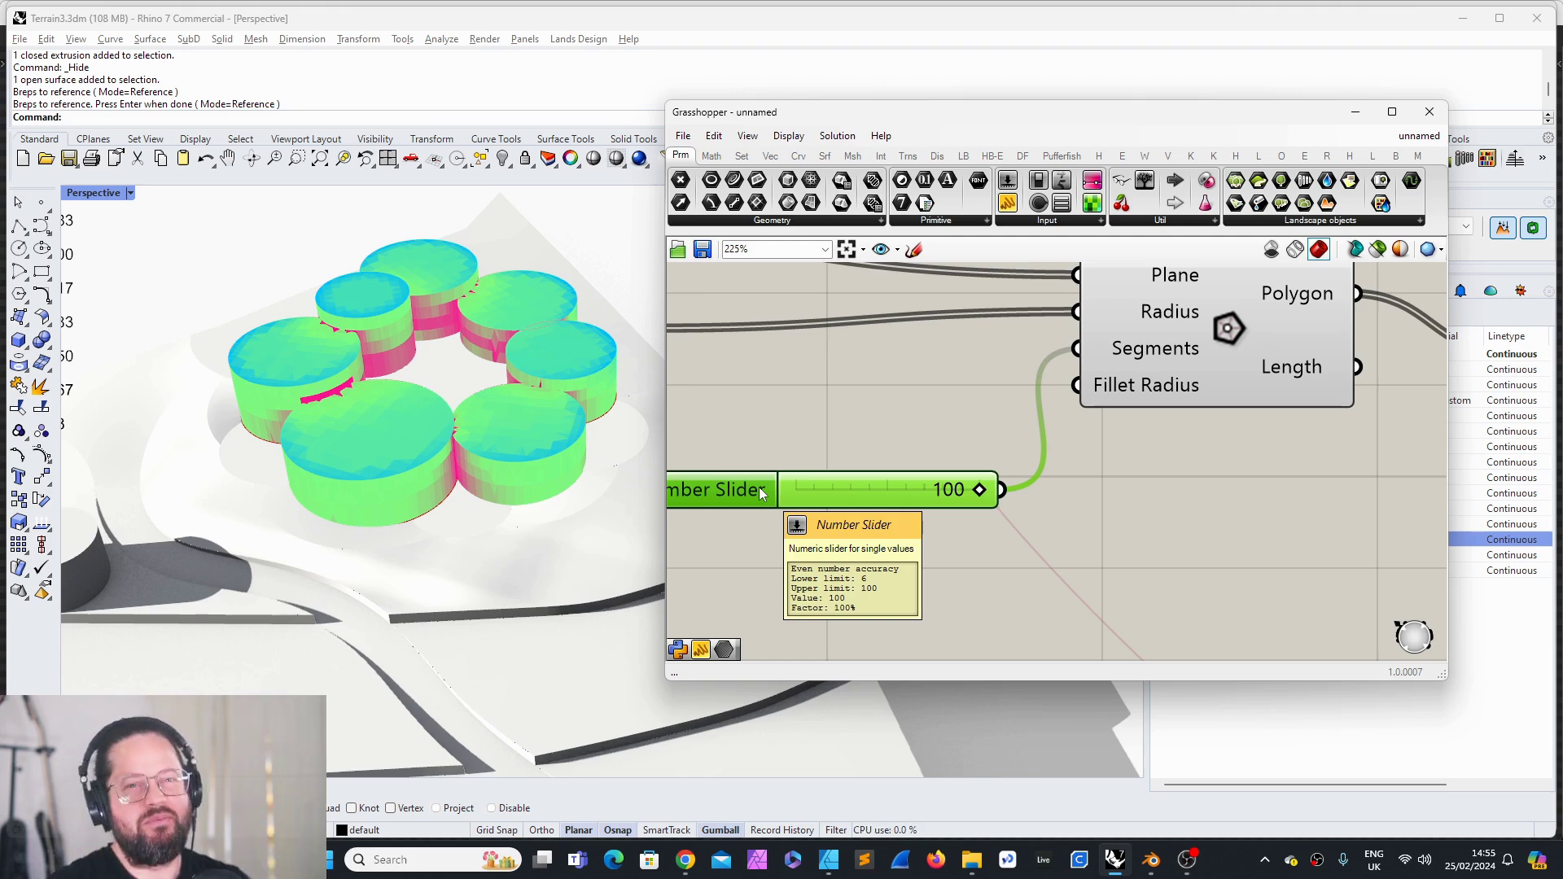
{"action": "left_click", "coordinate": [772, 478]}
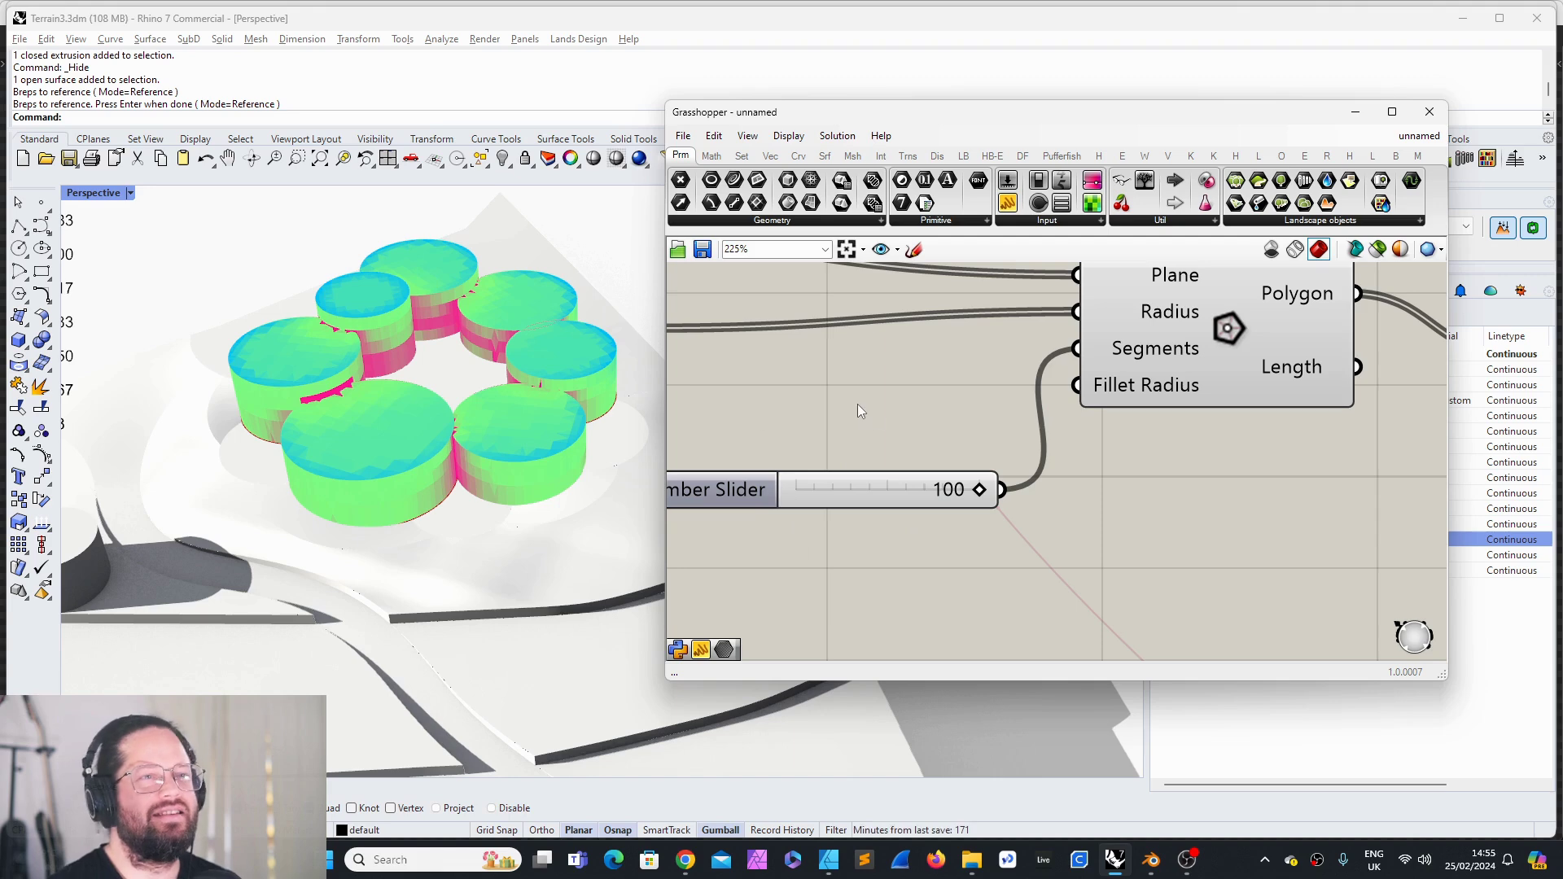
{"action": "scroll", "coordinate": [1052, 477], "scroll_direction": "down", "scroll_amount": 6}
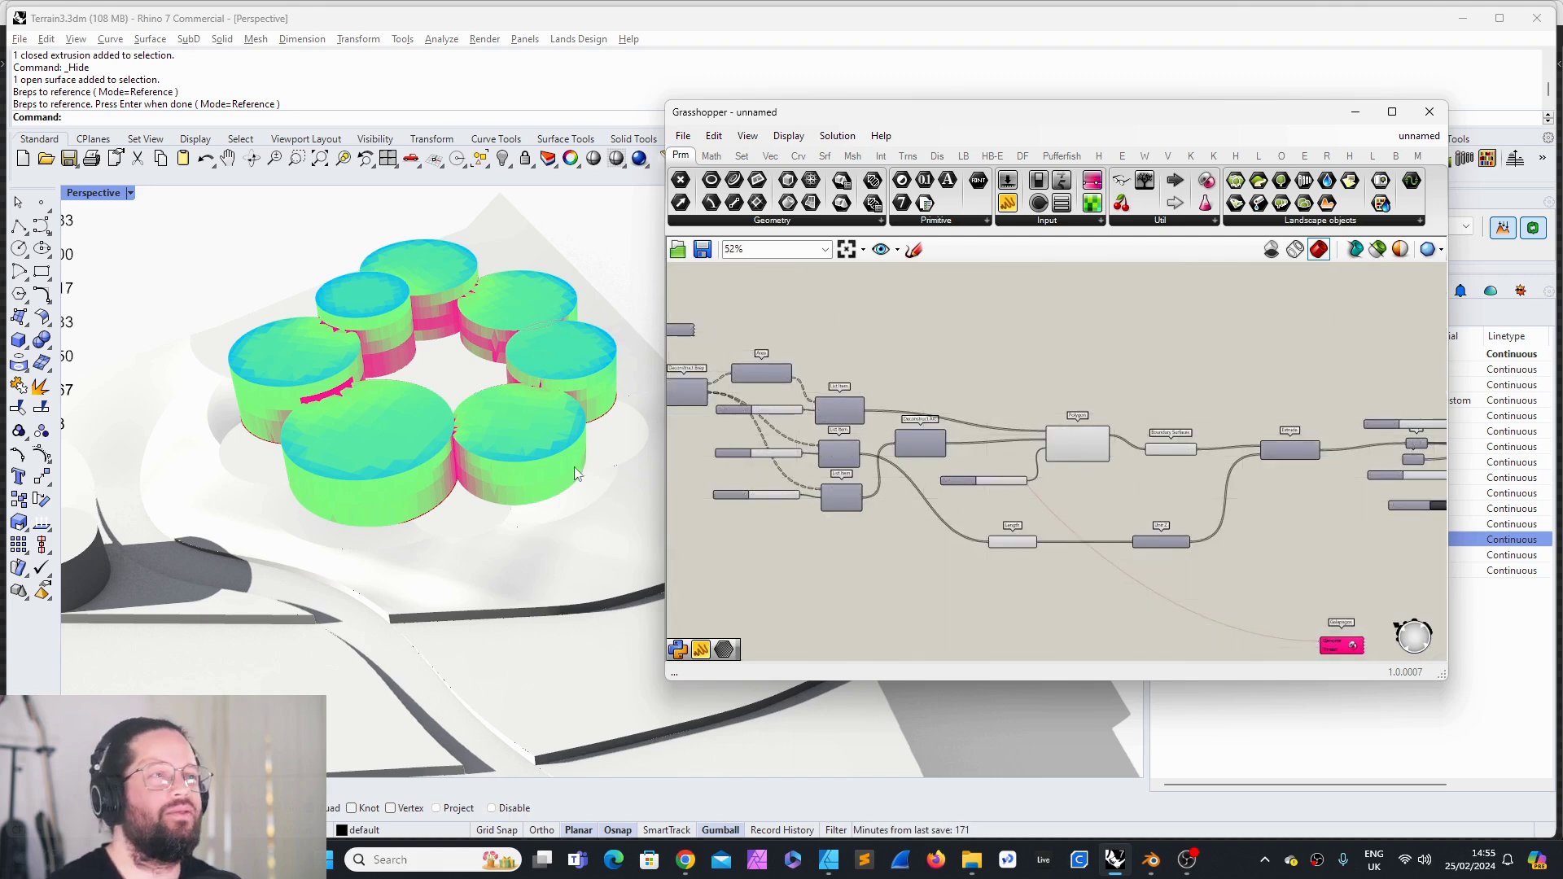
{"action": "right_click_drag", "start_coordinate": [437, 394], "coordinate": [476, 390]}
{"action": "scroll", "coordinate": [1038, 397], "scroll_direction": "down", "scroll_amount": 4}
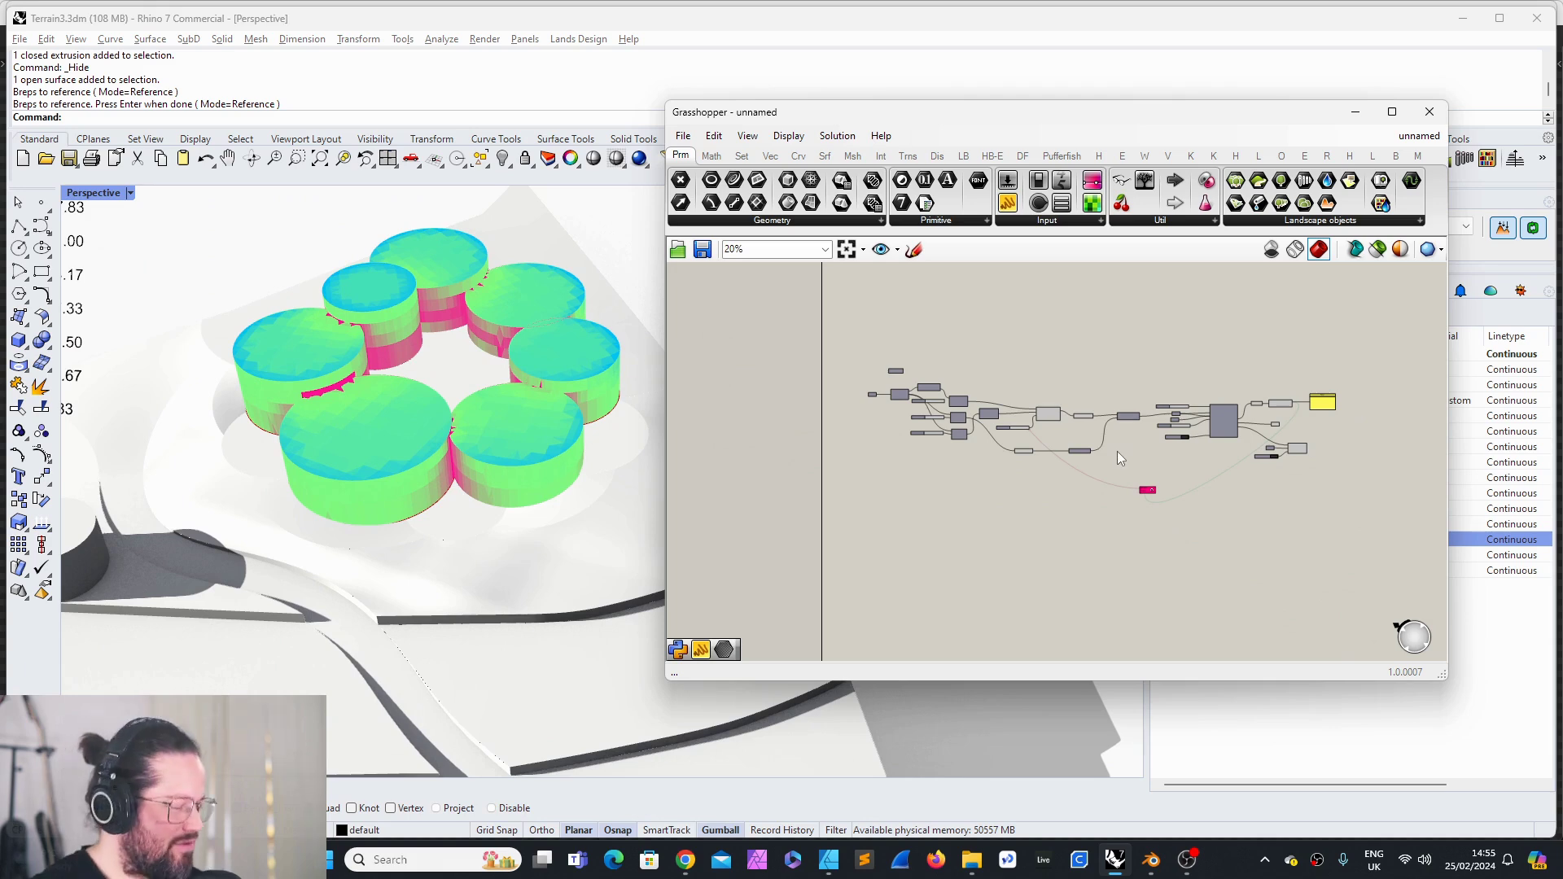
Step: Duplicate the segments slider, add the copy as a second source for Polygon's Segments input, and set the two sliders to 22 and 12
{"action": "scroll", "coordinate": [1048, 398], "scroll_direction": "up", "scroll_amount": 10}
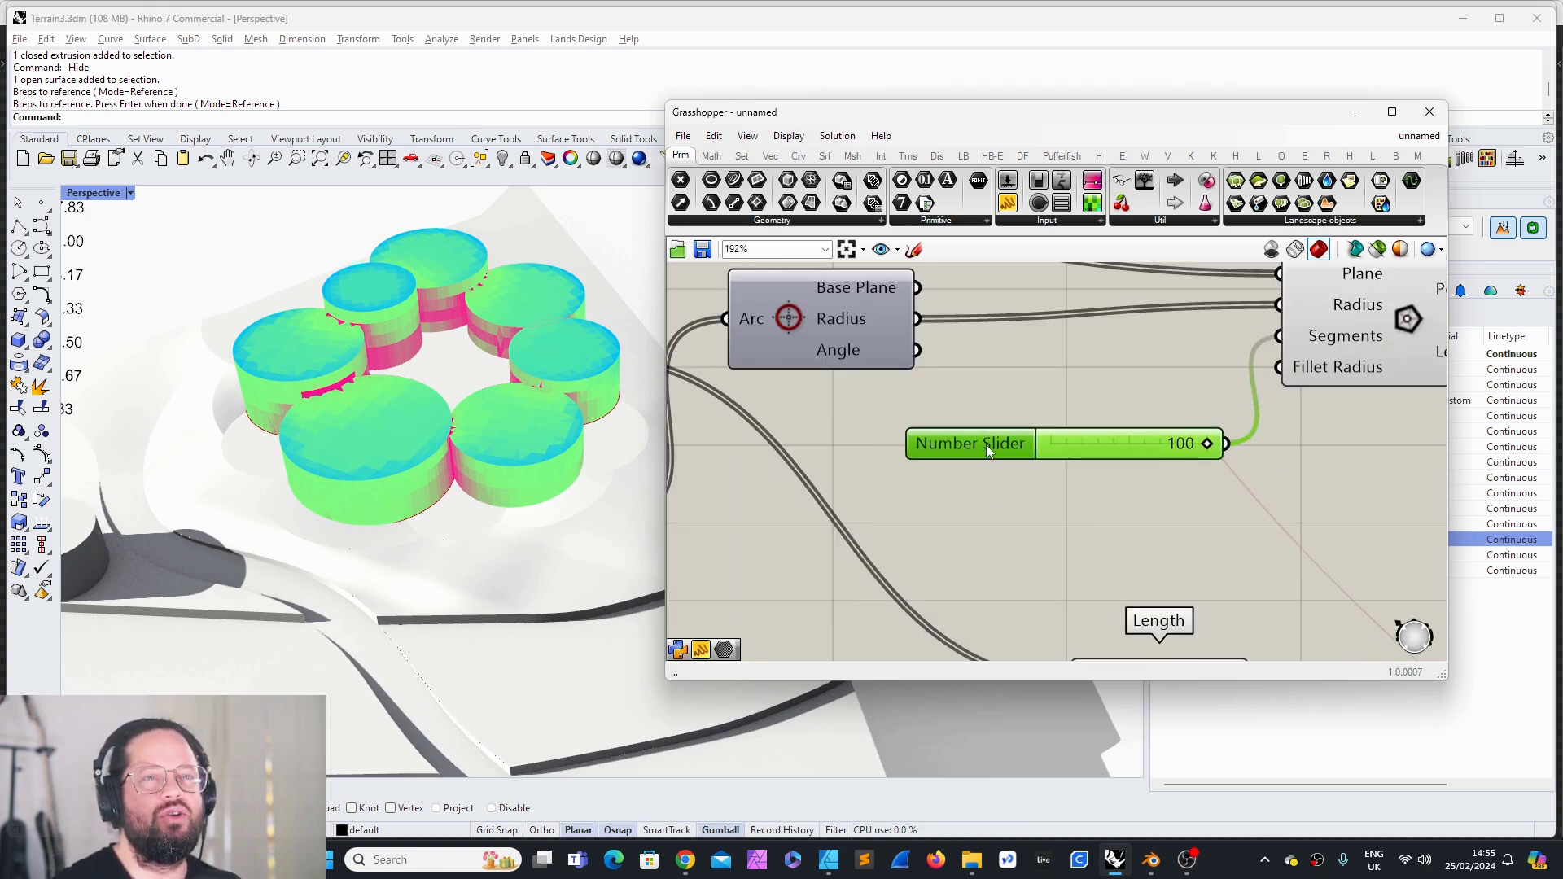
{"action": "scroll", "coordinate": [1082, 388], "scroll_direction": "down", "scroll_amount": 2}
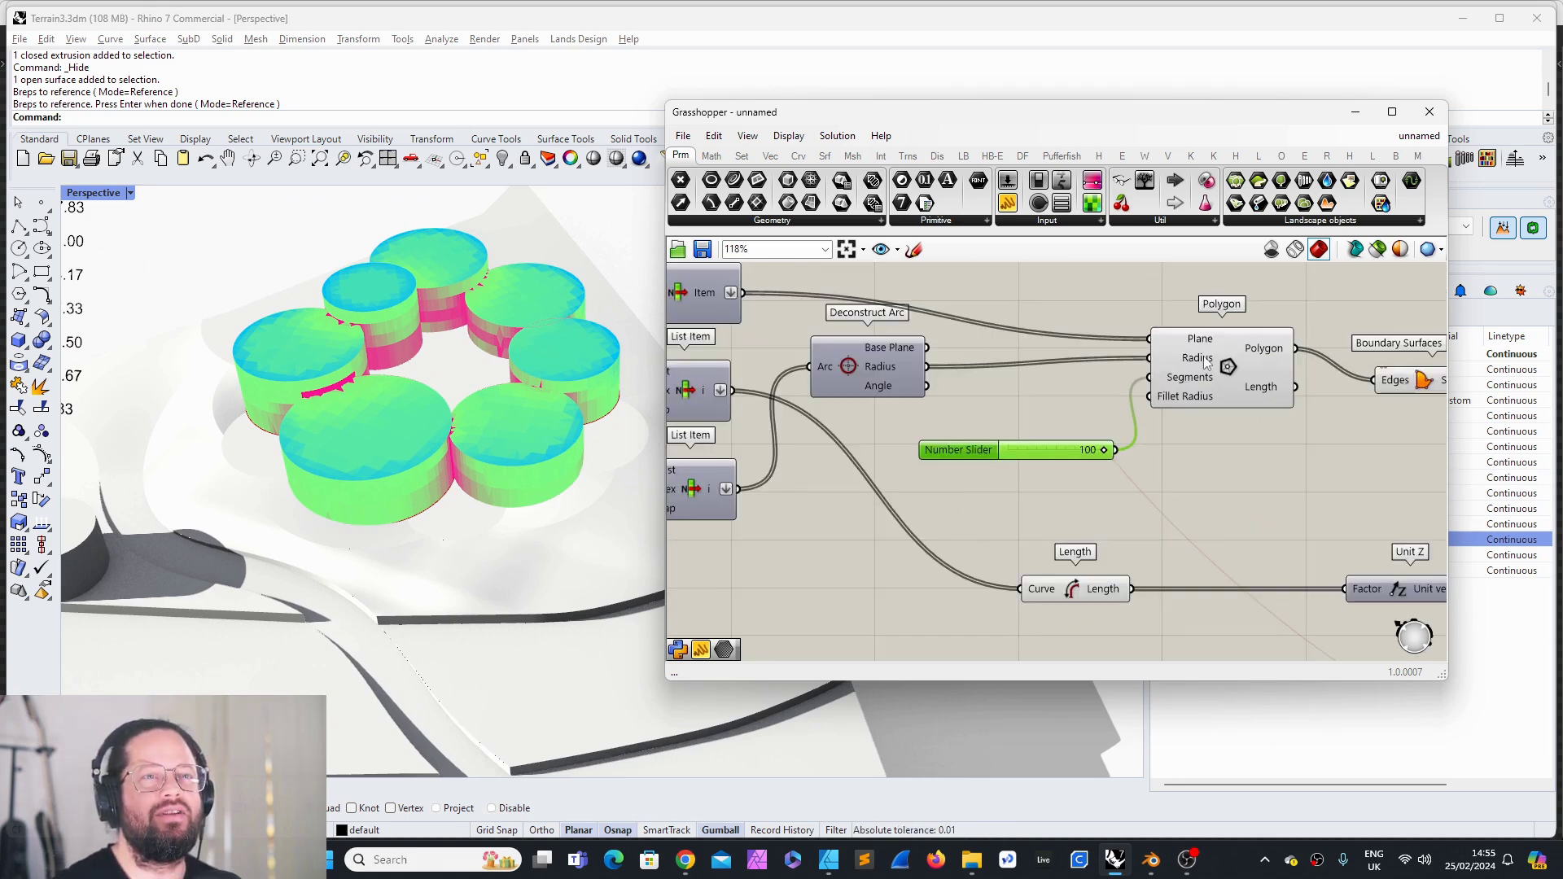
{"action": "scroll", "coordinate": [1183, 366], "scroll_direction": "up", "scroll_amount": 3}
{"action": "scroll", "coordinate": [1221, 379], "scroll_direction": "down", "scroll_amount": 2}
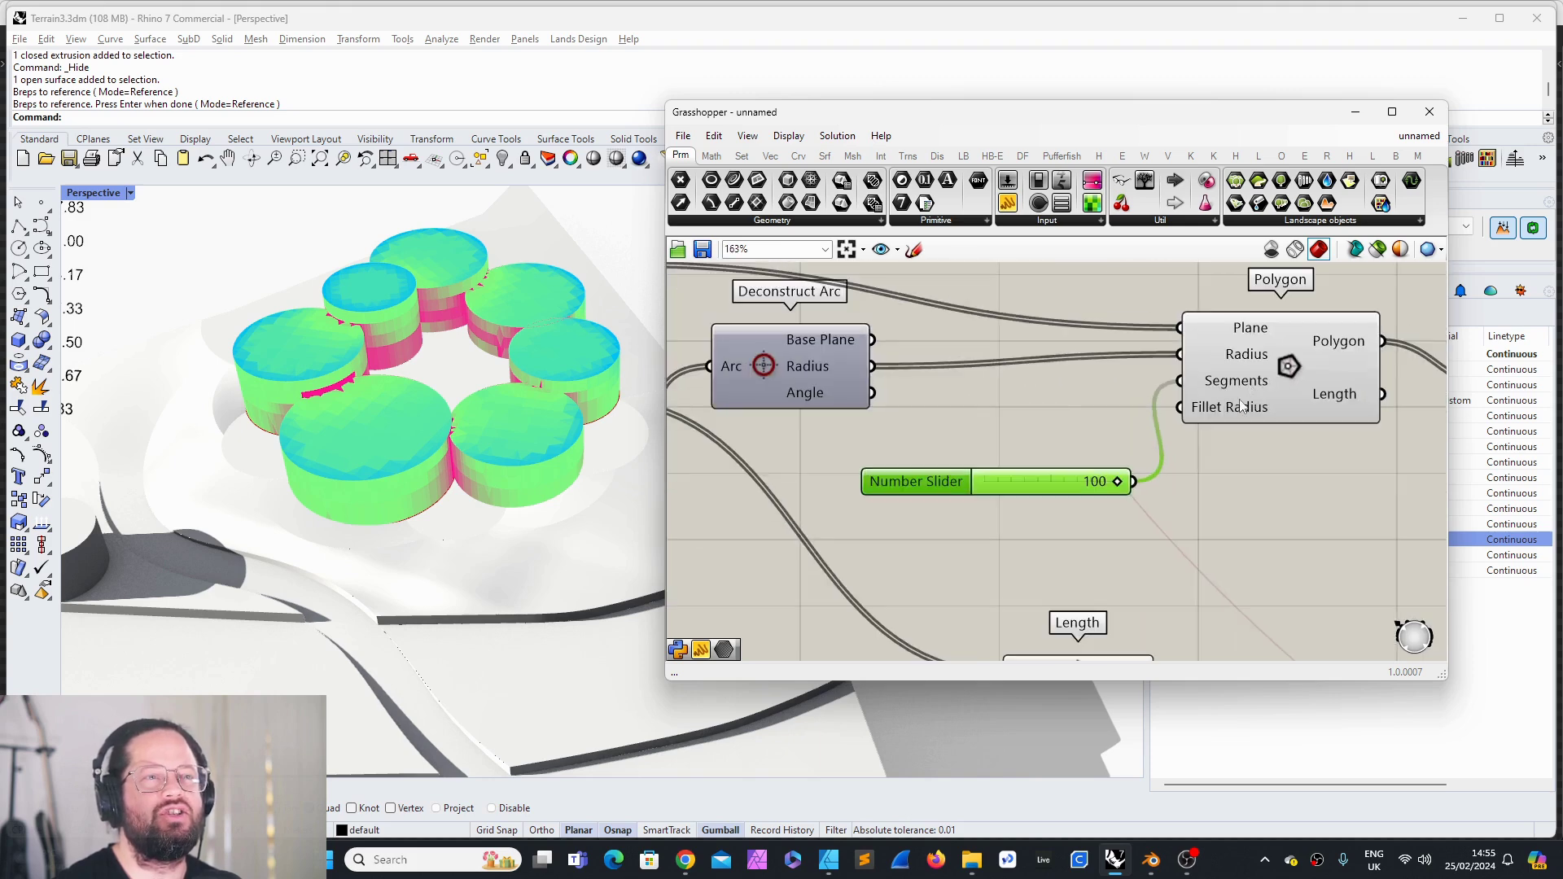
{"action": "left_click_drag", "start_coordinate": [936, 482], "coordinate": [931, 486]}
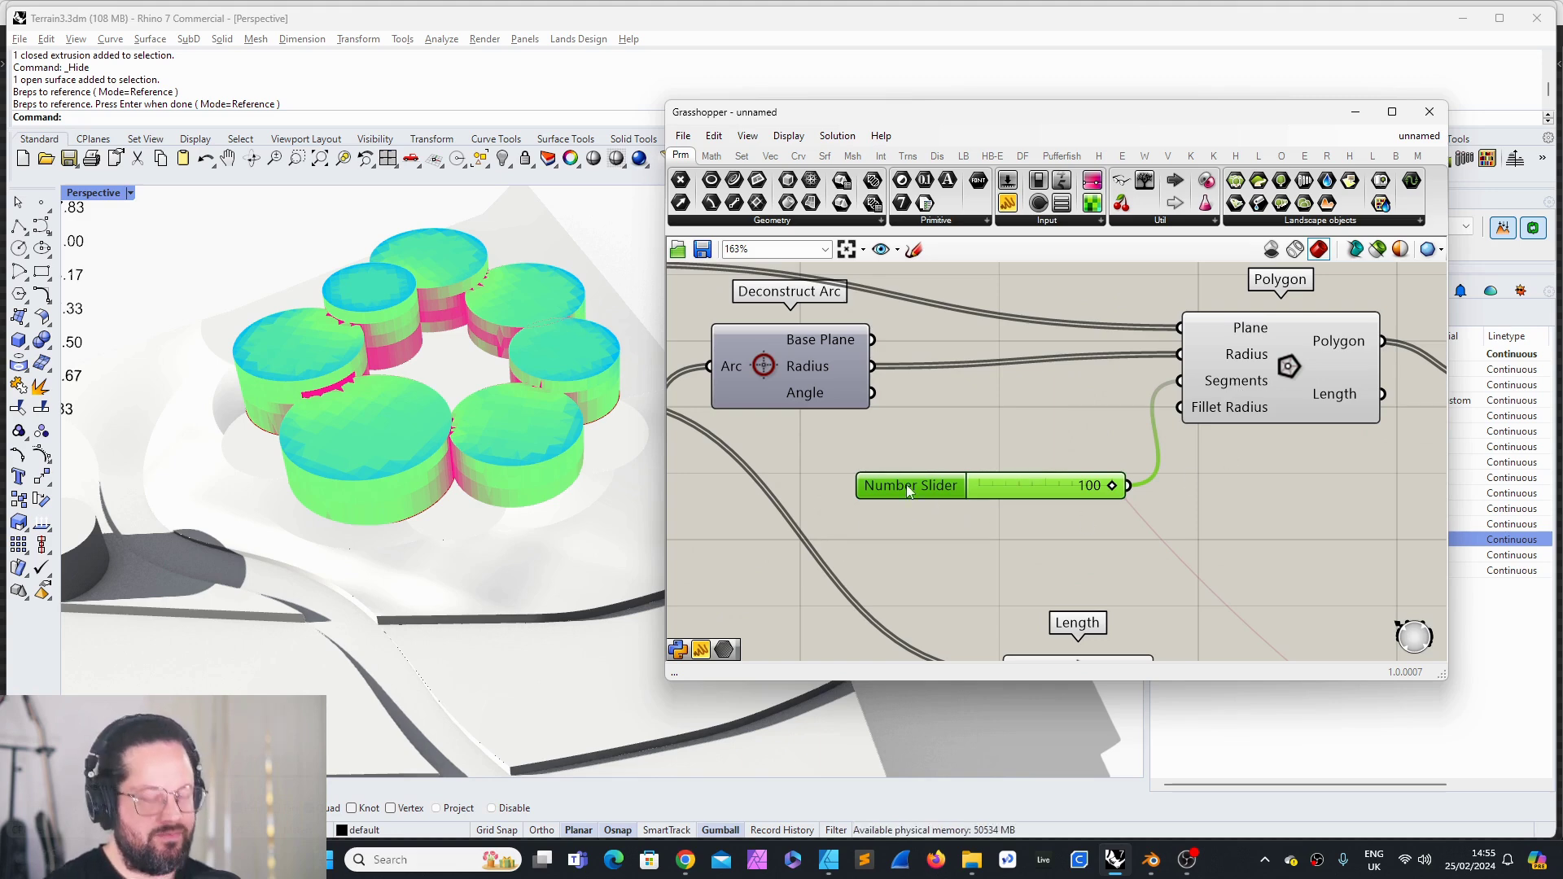
{"action": "left_click_drag", "start_coordinate": [907, 485], "coordinate": [896, 528], "text": "alt"}
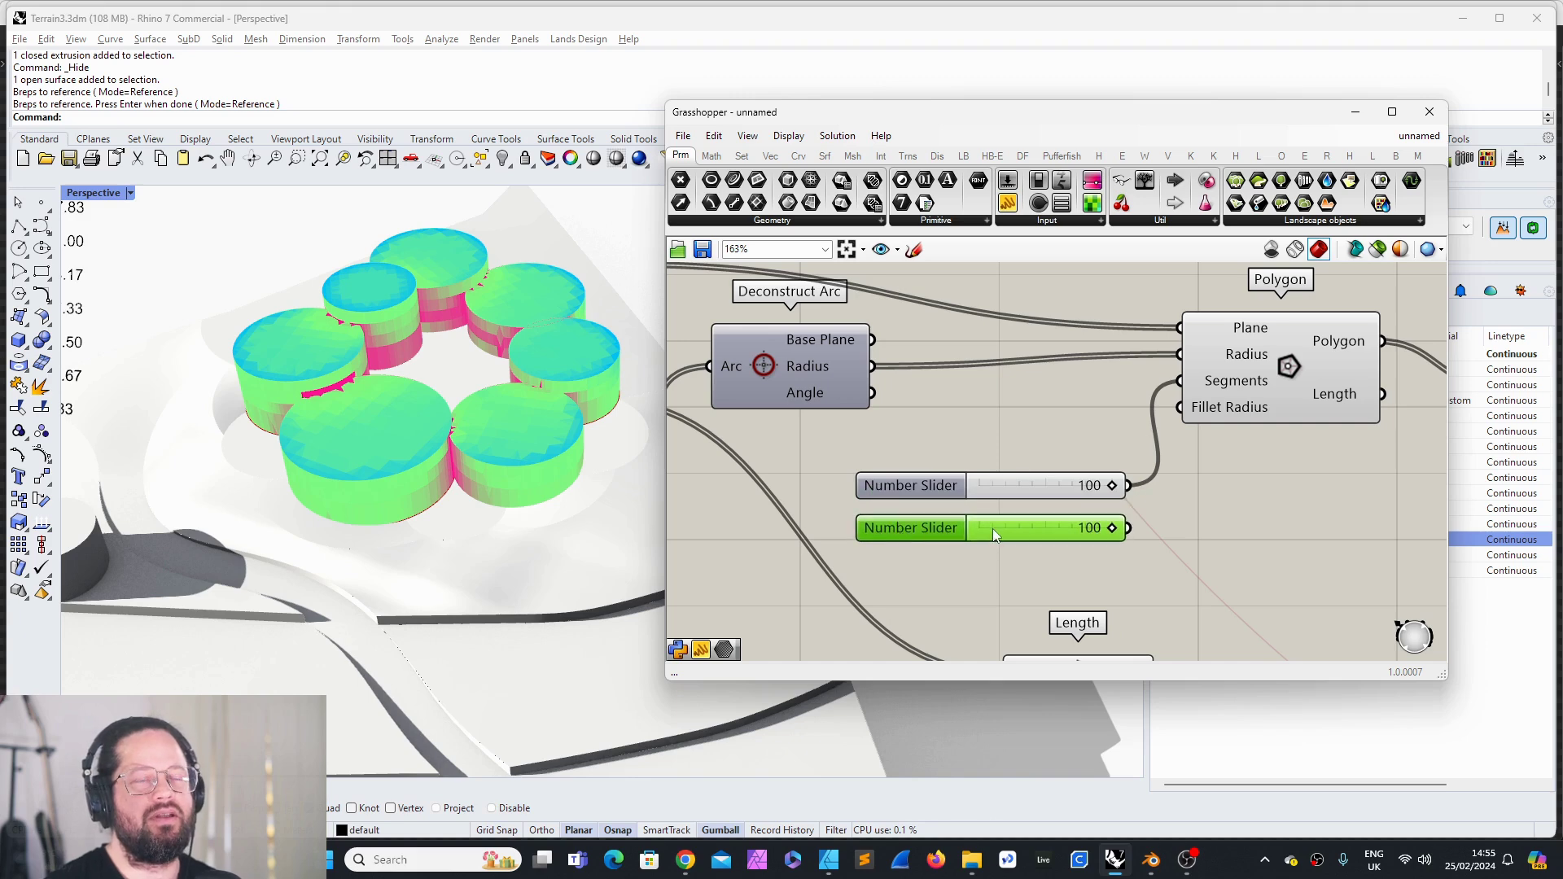
{"action": "left_click_drag", "start_coordinate": [1128, 528], "coordinate": [1179, 380], "text": "shift"}
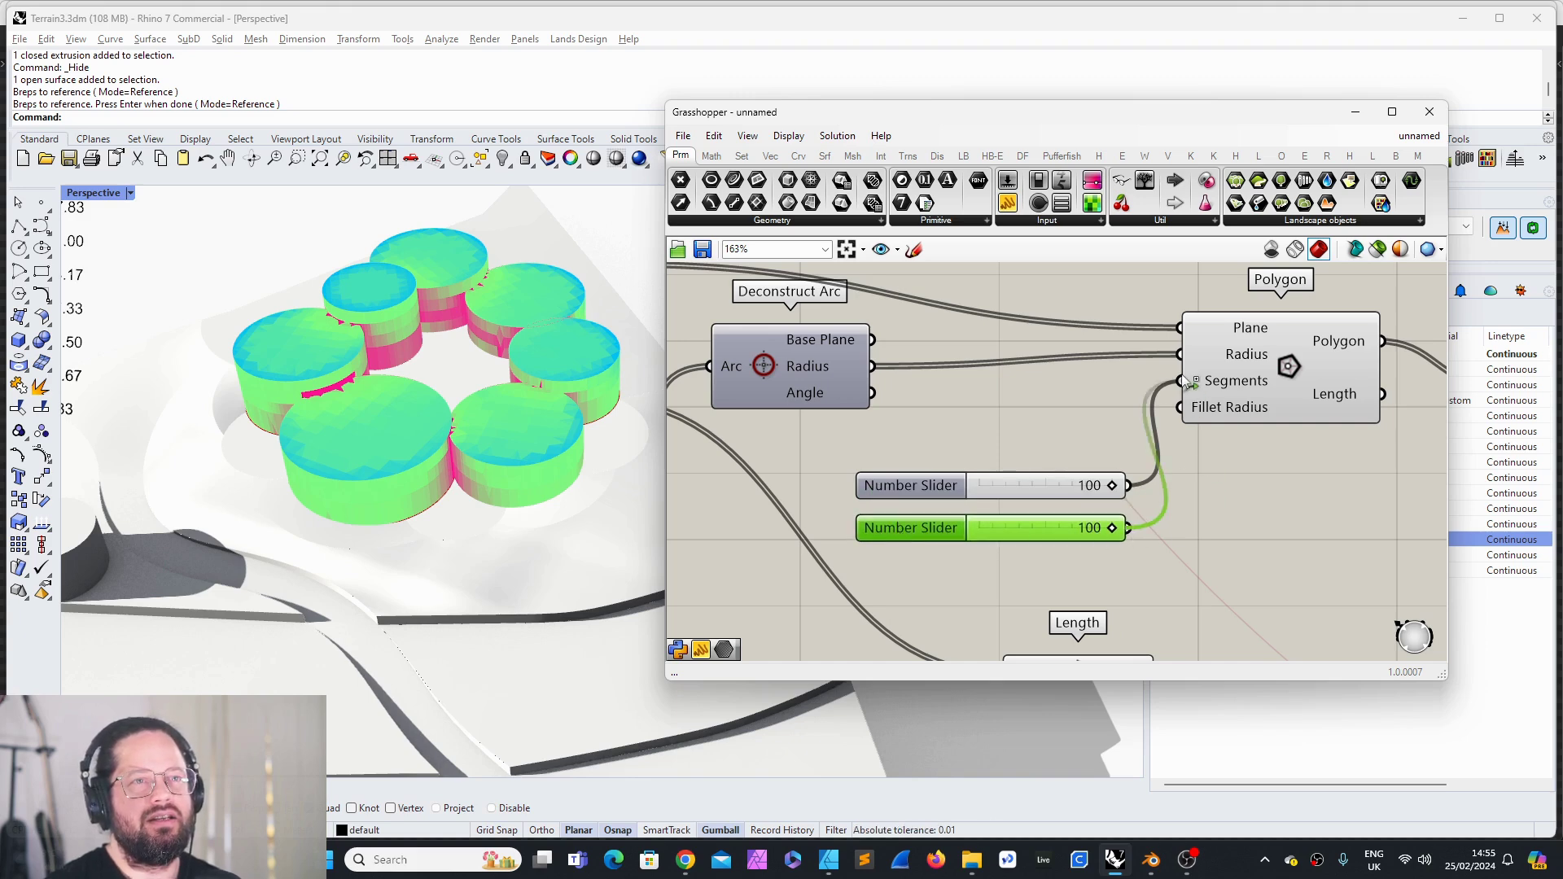
{"action": "left_click_drag", "start_coordinate": [1047, 530], "coordinate": [1014, 530]}
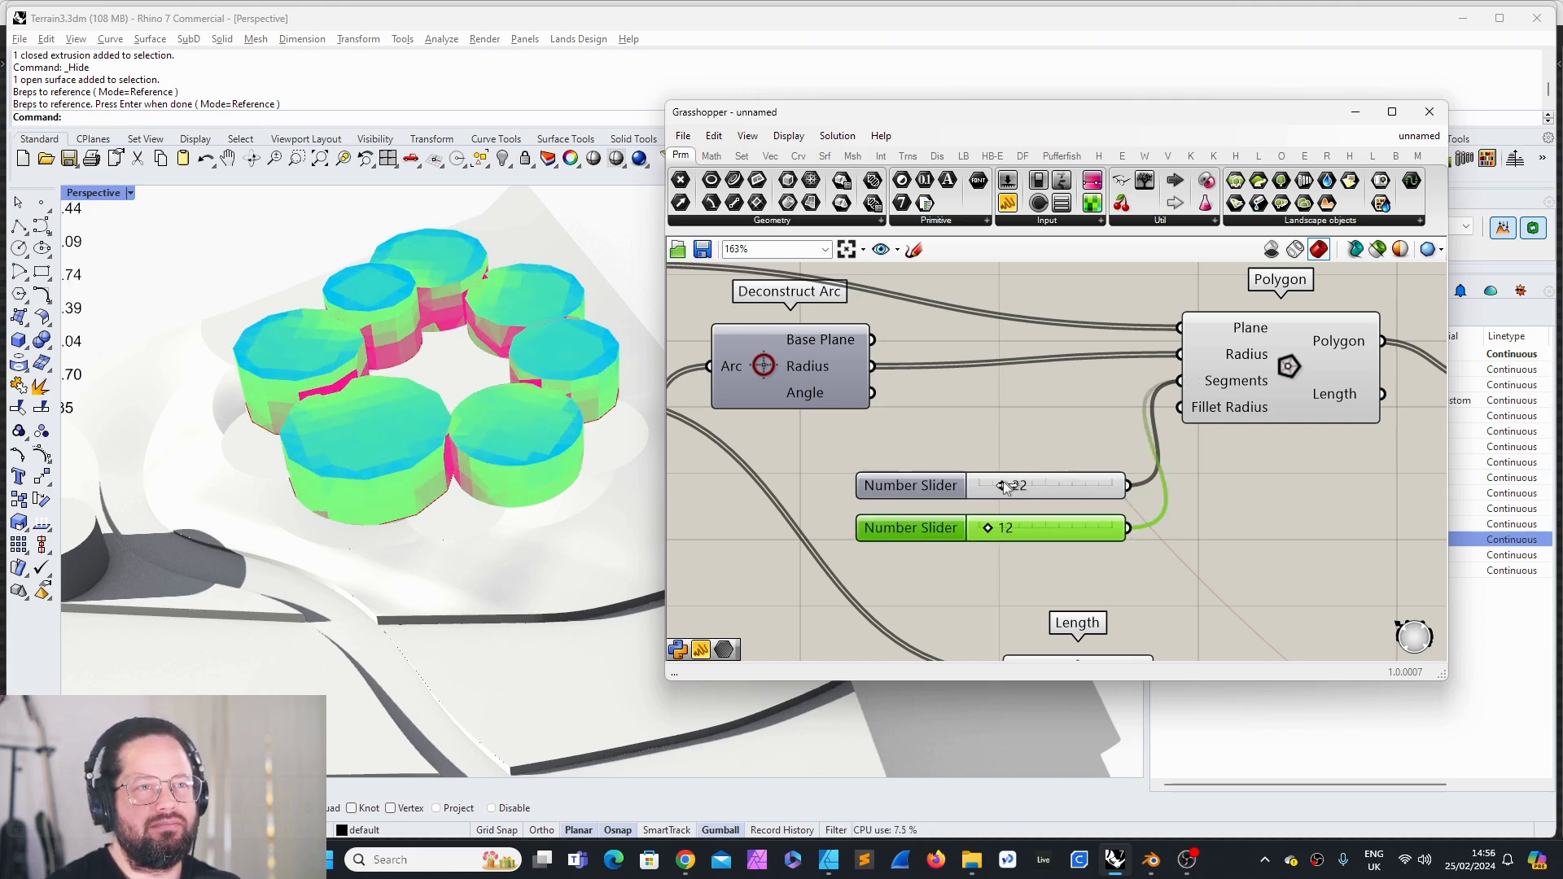
Step: Make further copies of the segments slider below the first two until five sliders are stacked
{"action": "scroll", "coordinate": [1036, 453], "scroll_direction": "down", "scroll_amount": 5}
{"action": "scroll", "coordinate": [1035, 453], "scroll_direction": "up", "scroll_amount": 5}
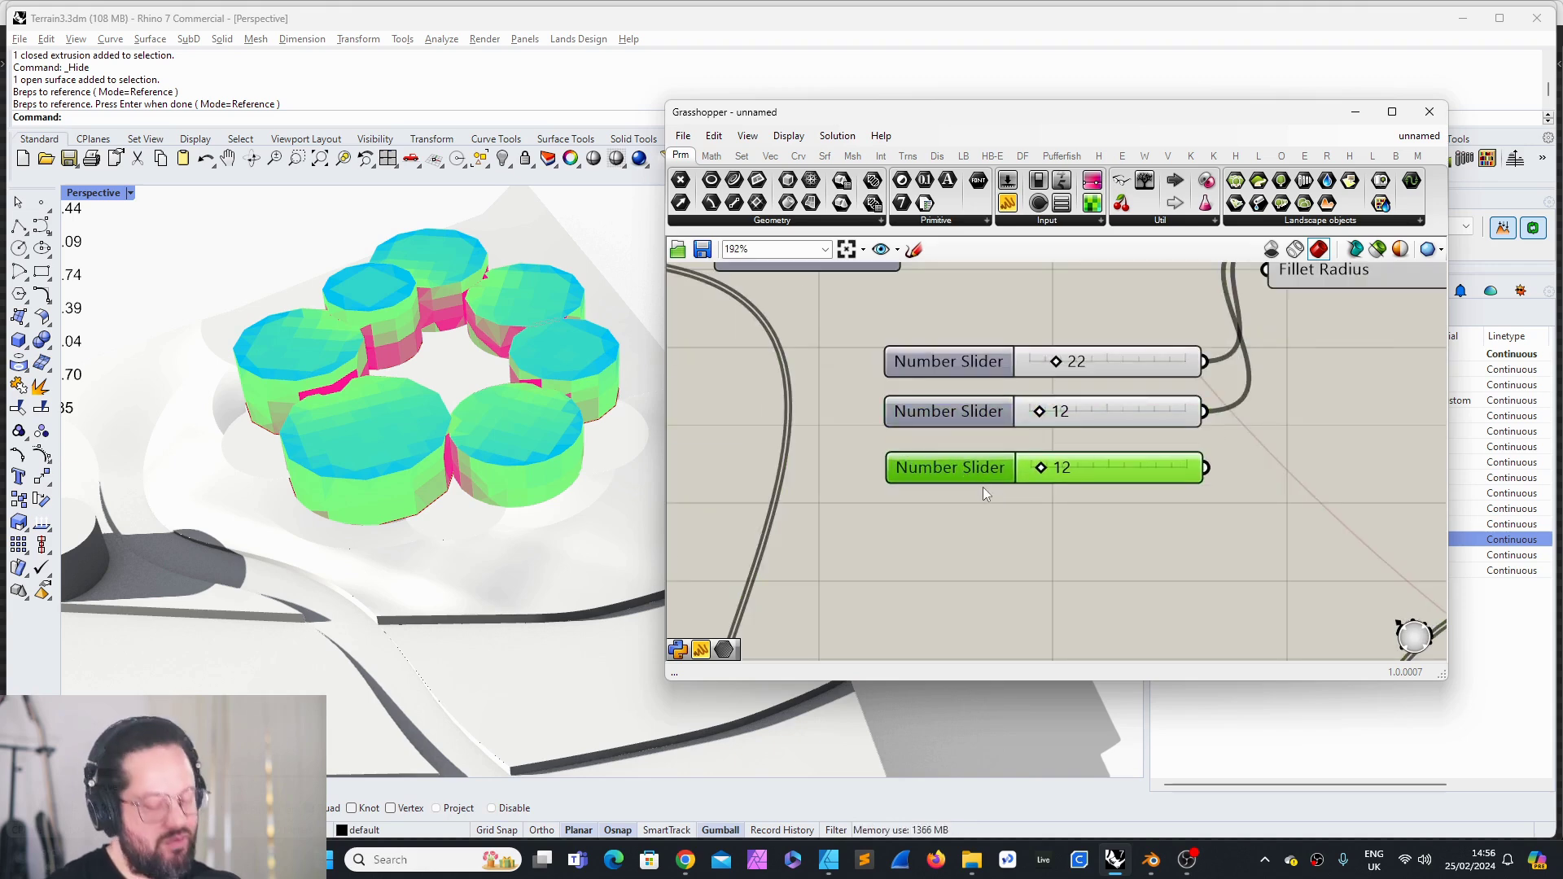
{"action": "left_click_drag", "start_coordinate": [966, 476], "coordinate": [969, 531], "text": "alt"}
{"action": "scroll", "coordinate": [969, 530], "scroll_direction": "down", "scroll_amount": 2}
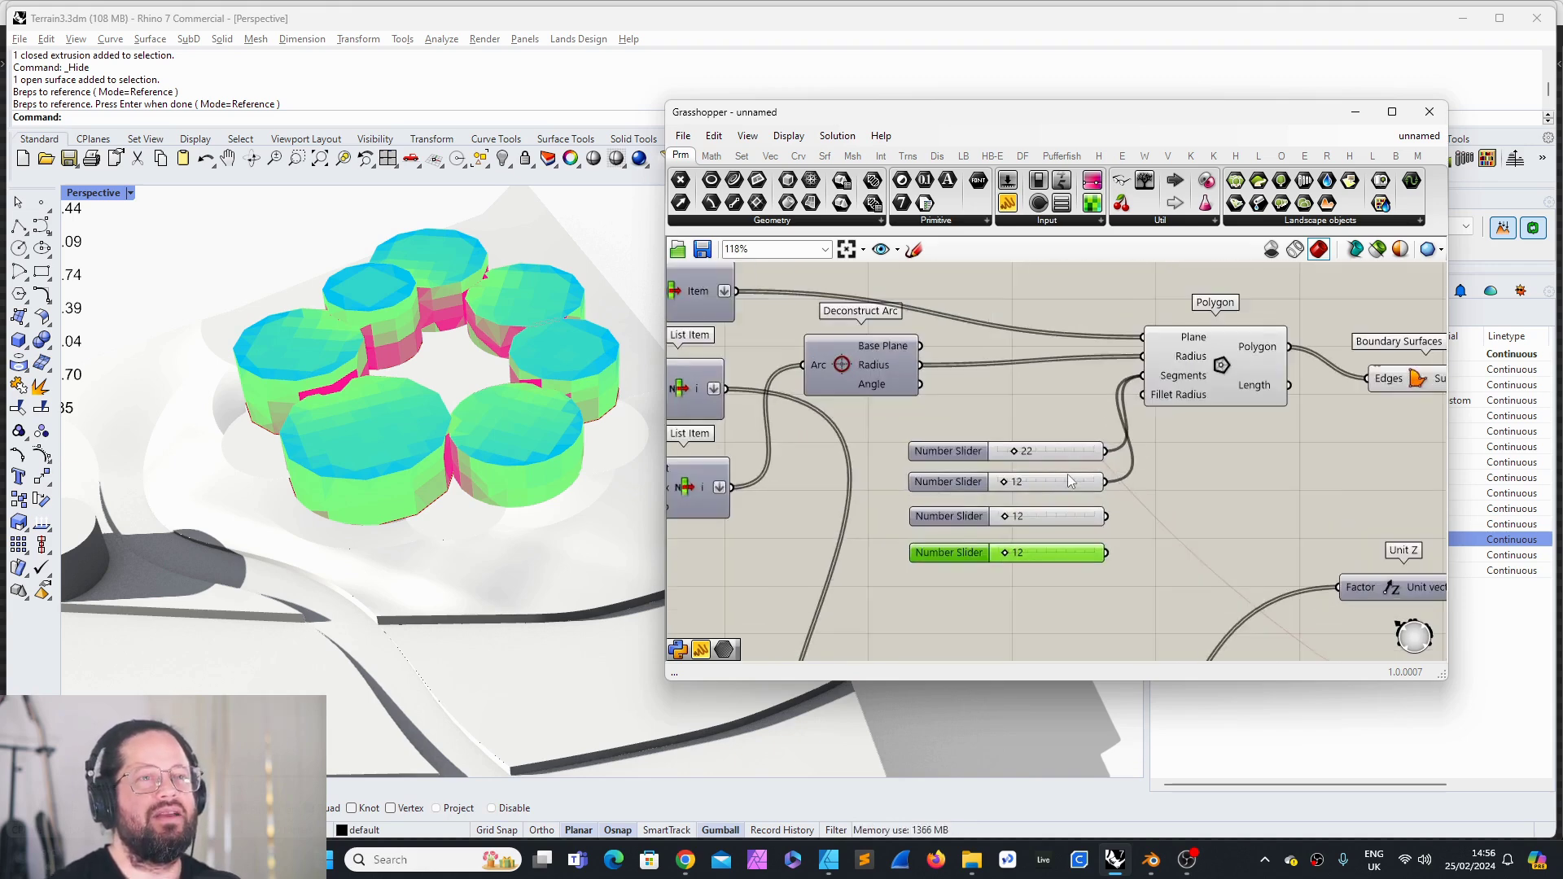
{"action": "scroll", "coordinate": [982, 563], "scroll_direction": "up", "scroll_amount": 4}
{"action": "scroll", "coordinate": [981, 468], "scroll_direction": "down", "scroll_amount": 4}
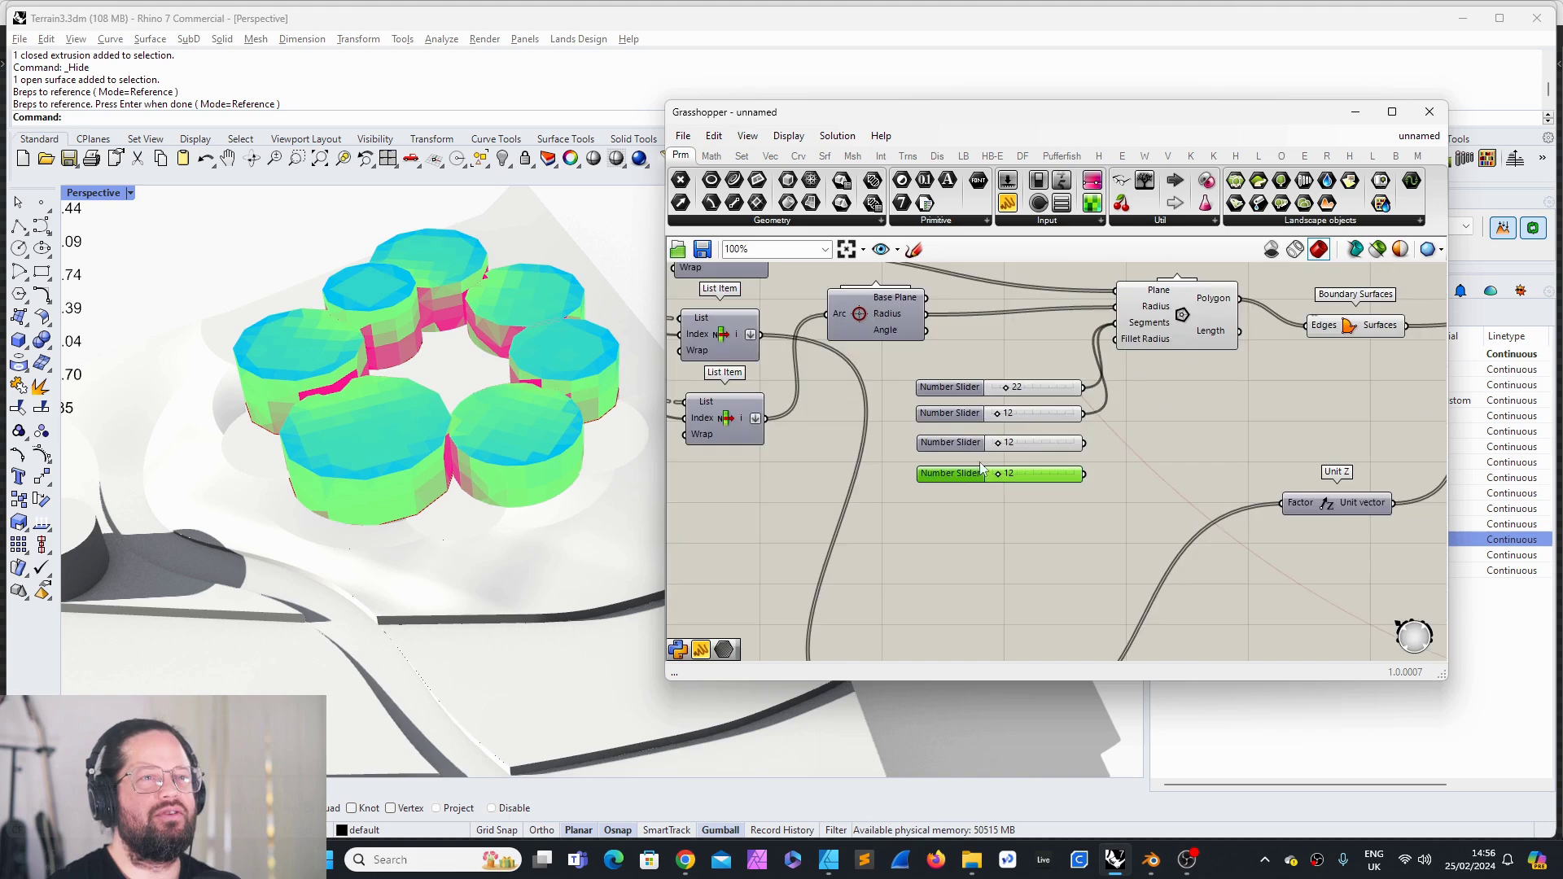
{"action": "left_click_drag", "start_coordinate": [965, 479], "coordinate": [961, 518], "text": "alt"}
{"action": "scroll", "coordinate": [976, 485], "scroll_direction": "up", "scroll_amount": 1}
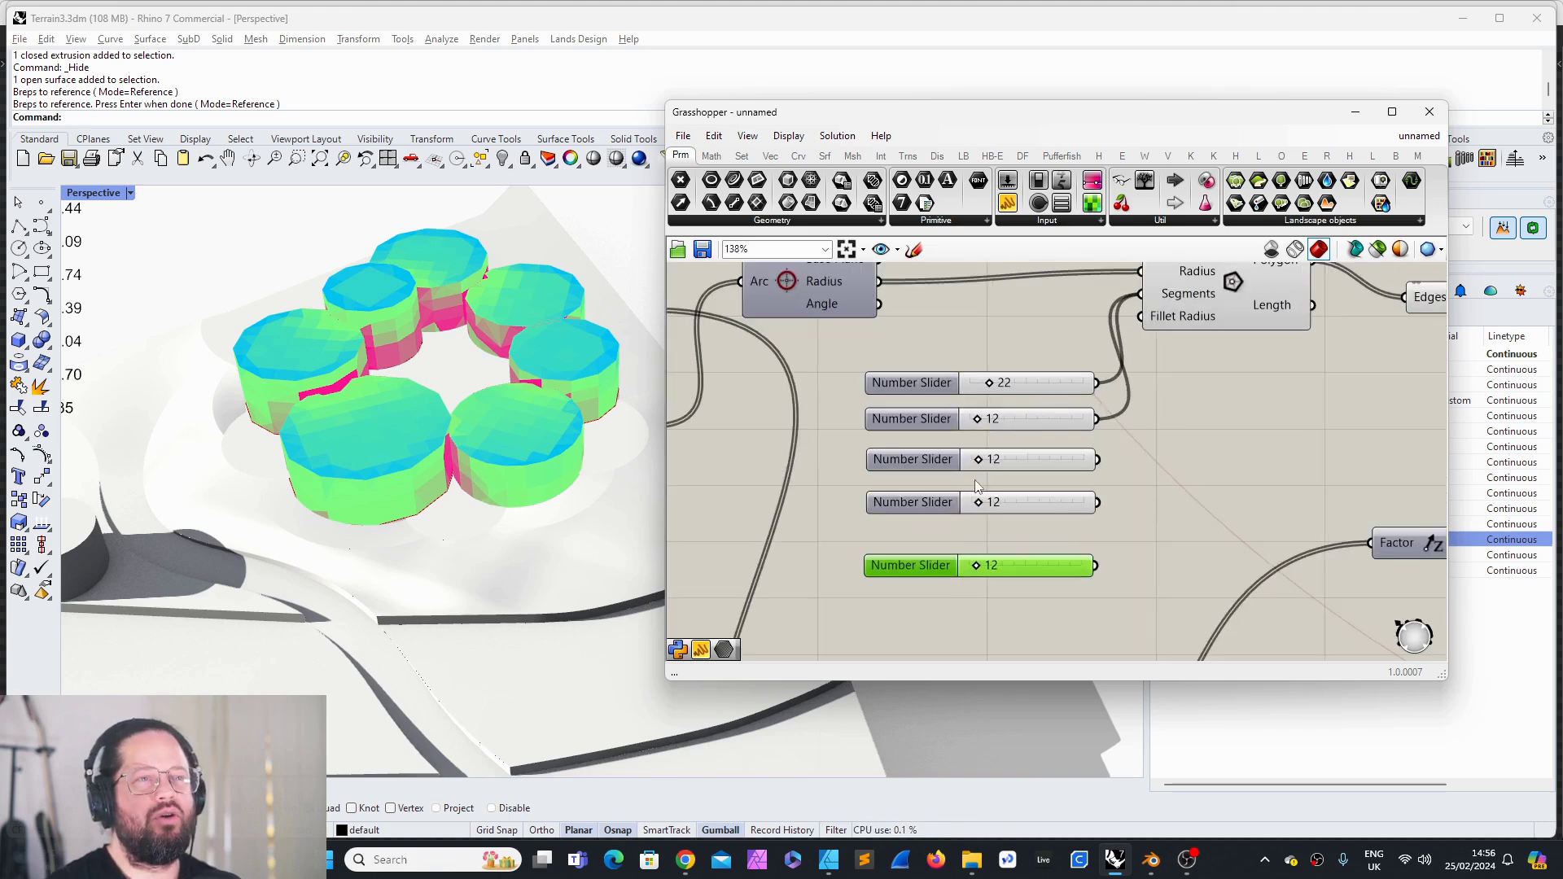
Step: Count the number sliders stacked below the Polygon component
{"action": "left_click", "coordinate": [916, 383]}
{"action": "left_click", "coordinate": [919, 418]}
{"action": "left_click", "coordinate": [917, 457]}
{"action": "left_click", "coordinate": [927, 503]}
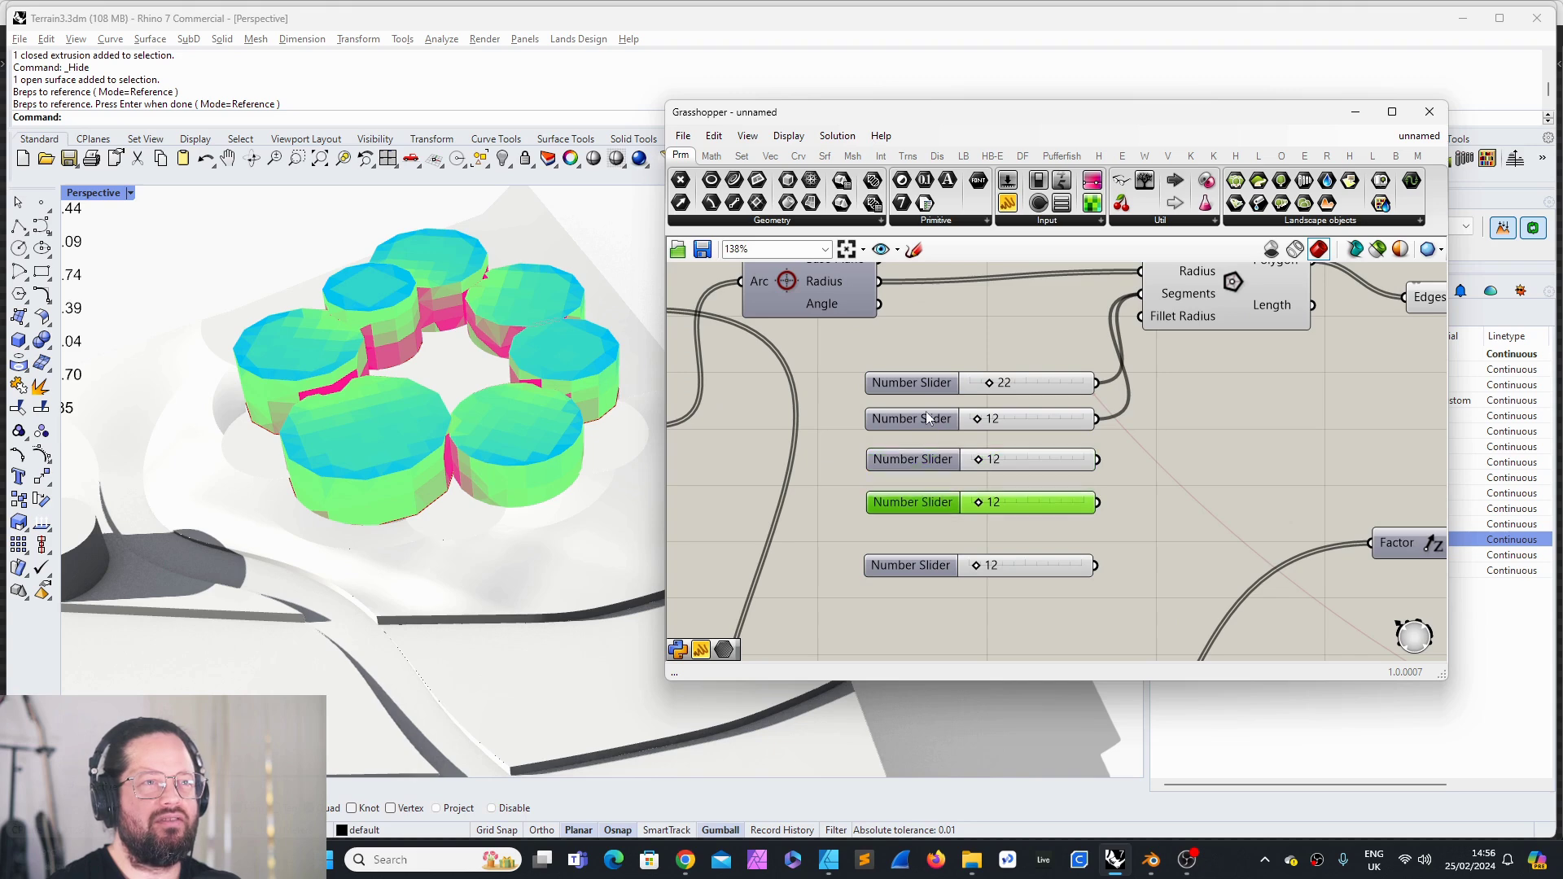
{"action": "left_click", "coordinate": [929, 390]}
{"action": "left_click", "coordinate": [927, 419]}
{"action": "left_click", "coordinate": [926, 459]}
{"action": "left_click", "coordinate": [926, 503]}
{"action": "left_click", "coordinate": [933, 566]}
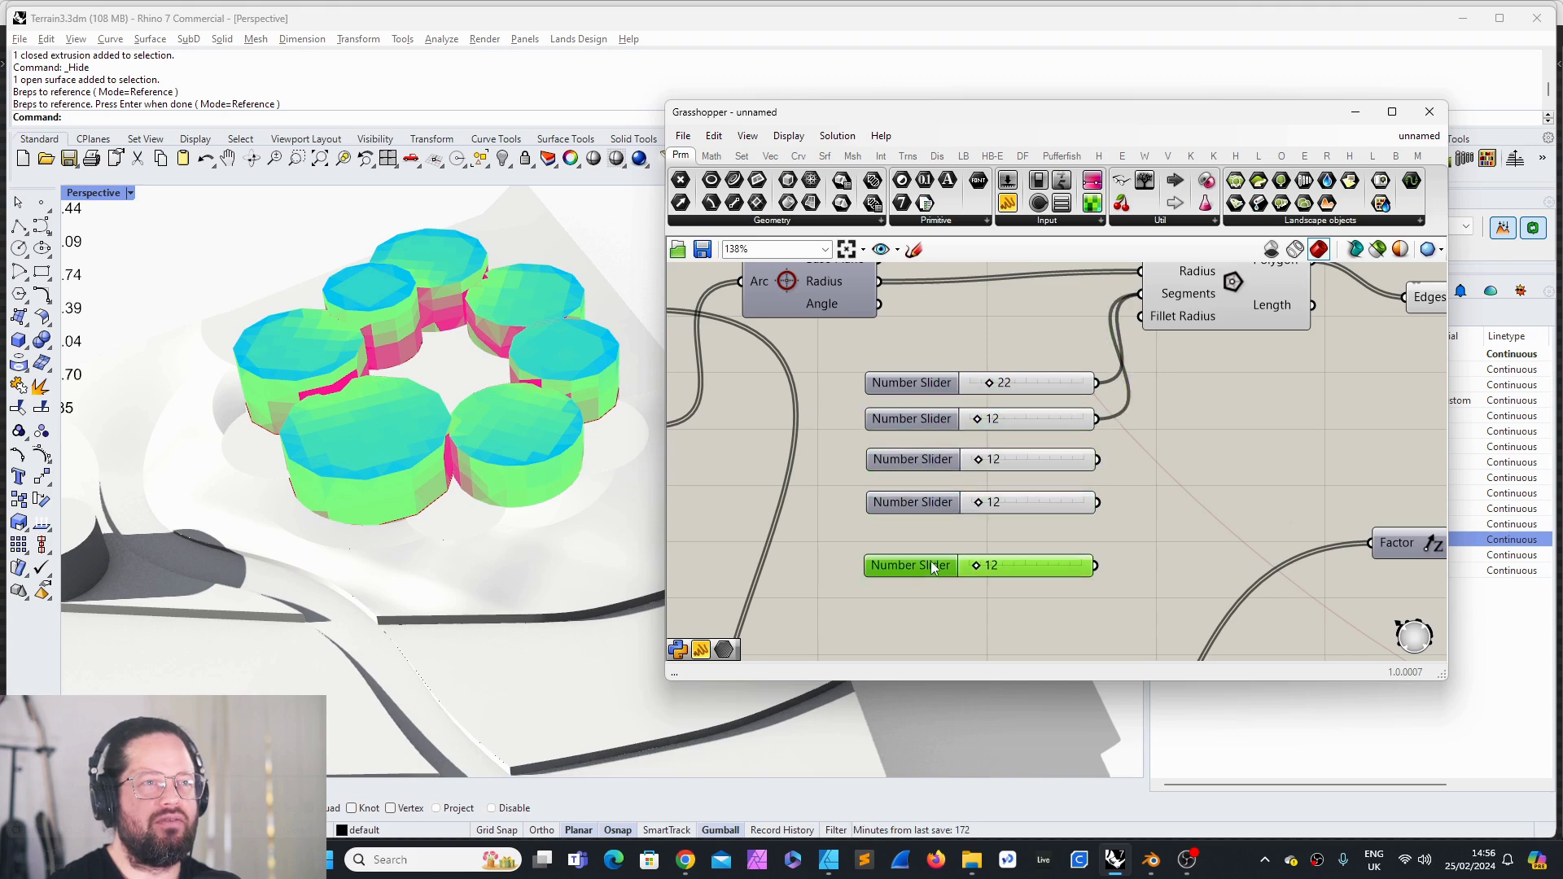
Step: Move the fifth number slider closer to the stack and add two more copies for seven in total
{"action": "left_click_drag", "start_coordinate": [933, 568], "coordinate": [936, 600]}
{"action": "key", "text": "ctrl+v"}
{"action": "left_click", "coordinate": [936, 591]}
{"action": "scroll", "coordinate": [936, 591], "scroll_direction": "down", "scroll_amount": 2}
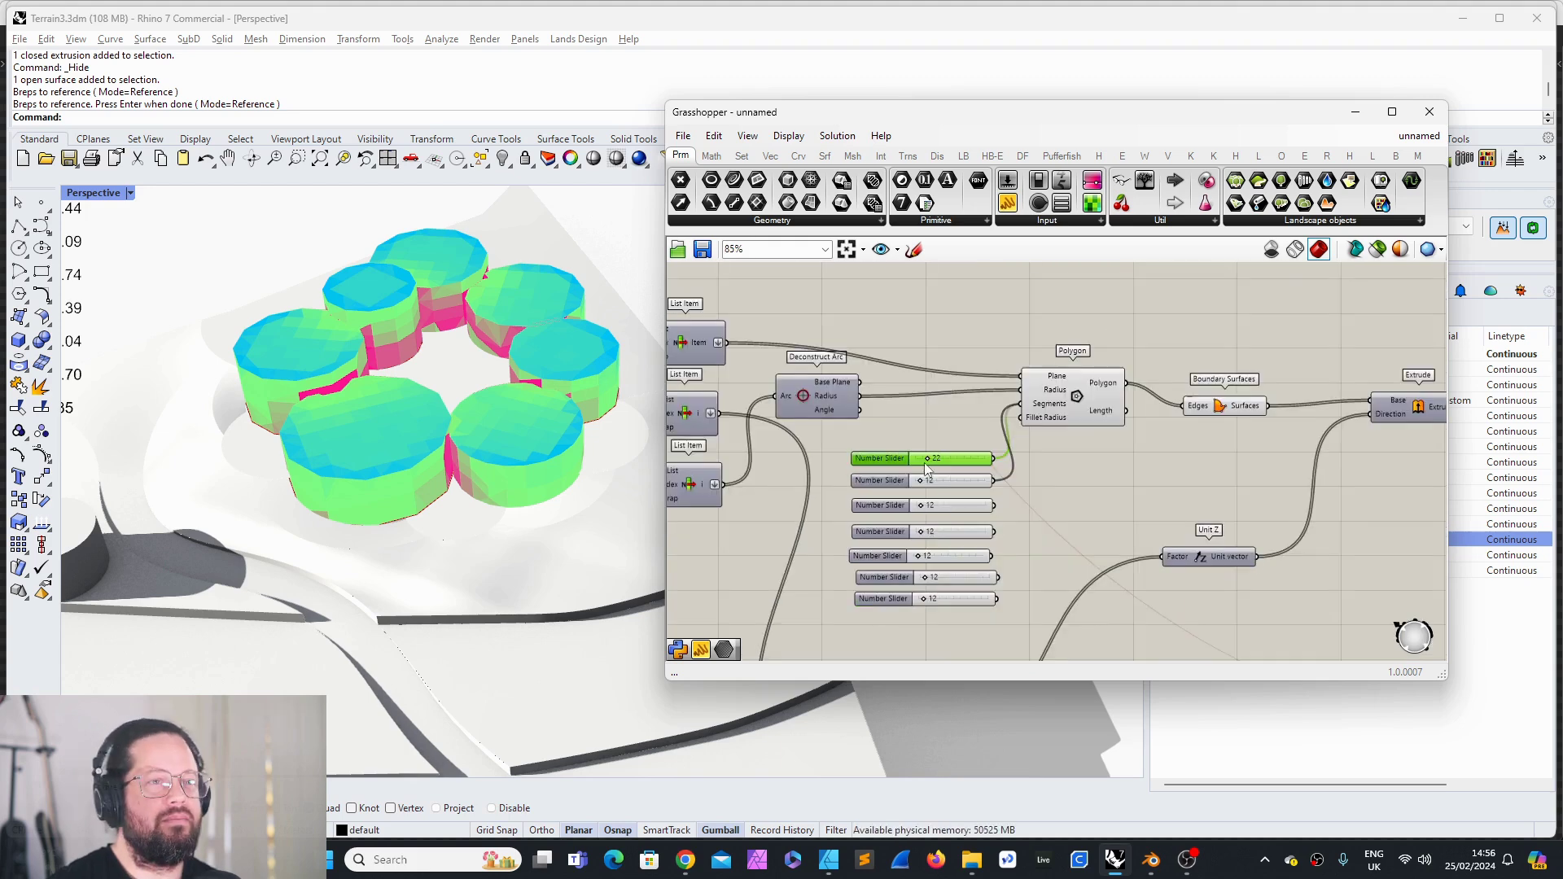
Step: Set the first segments slider to 20 and raise the second one to match
{"action": "double_click", "coordinate": [951, 456]}
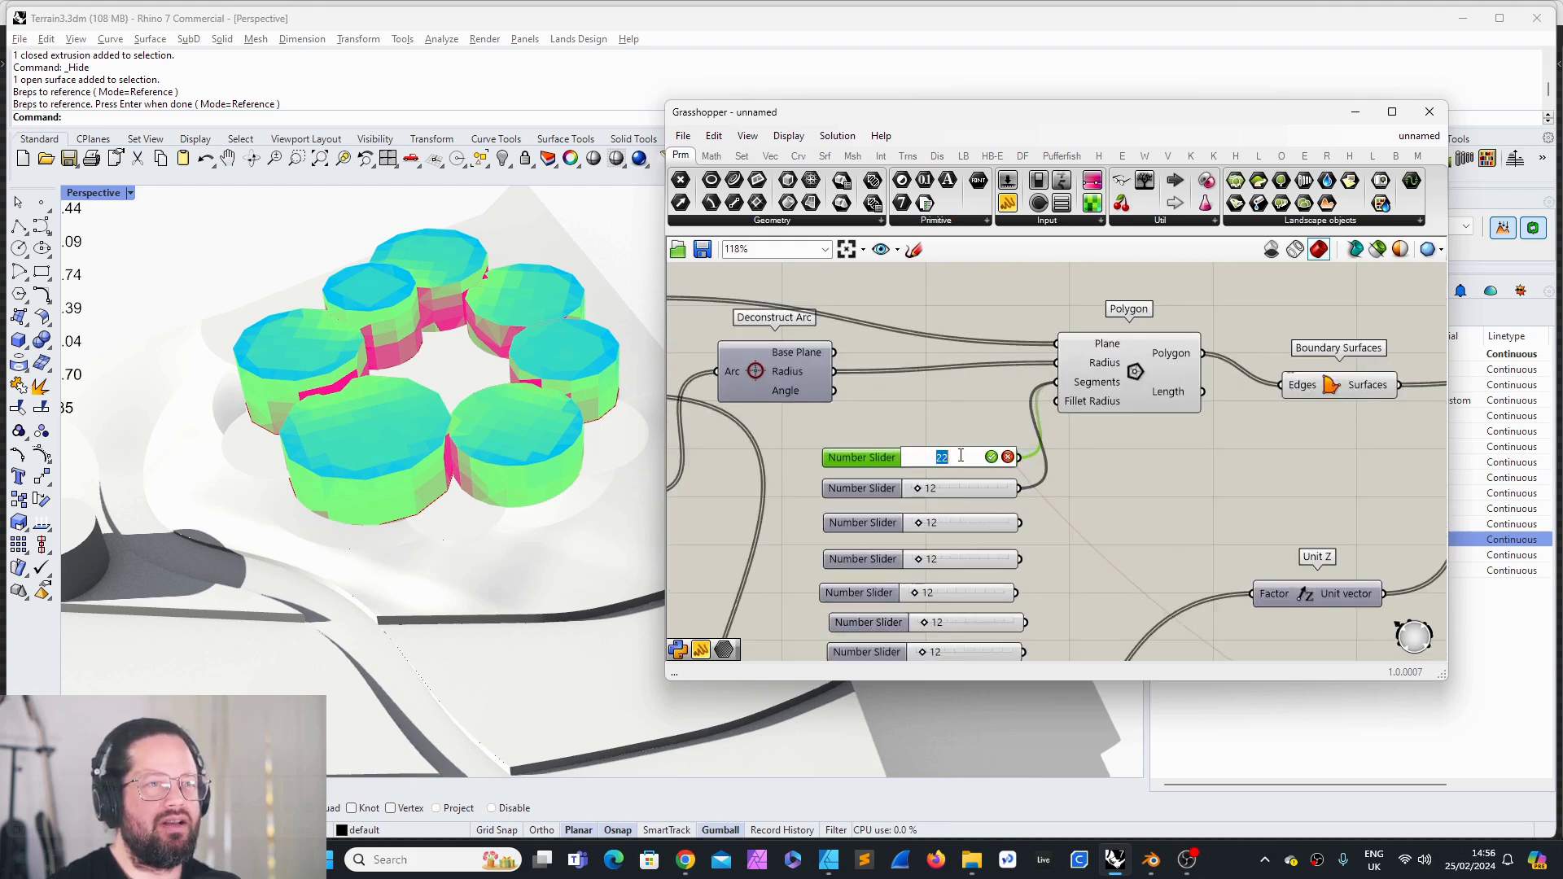
{"action": "type", "text": "20"}
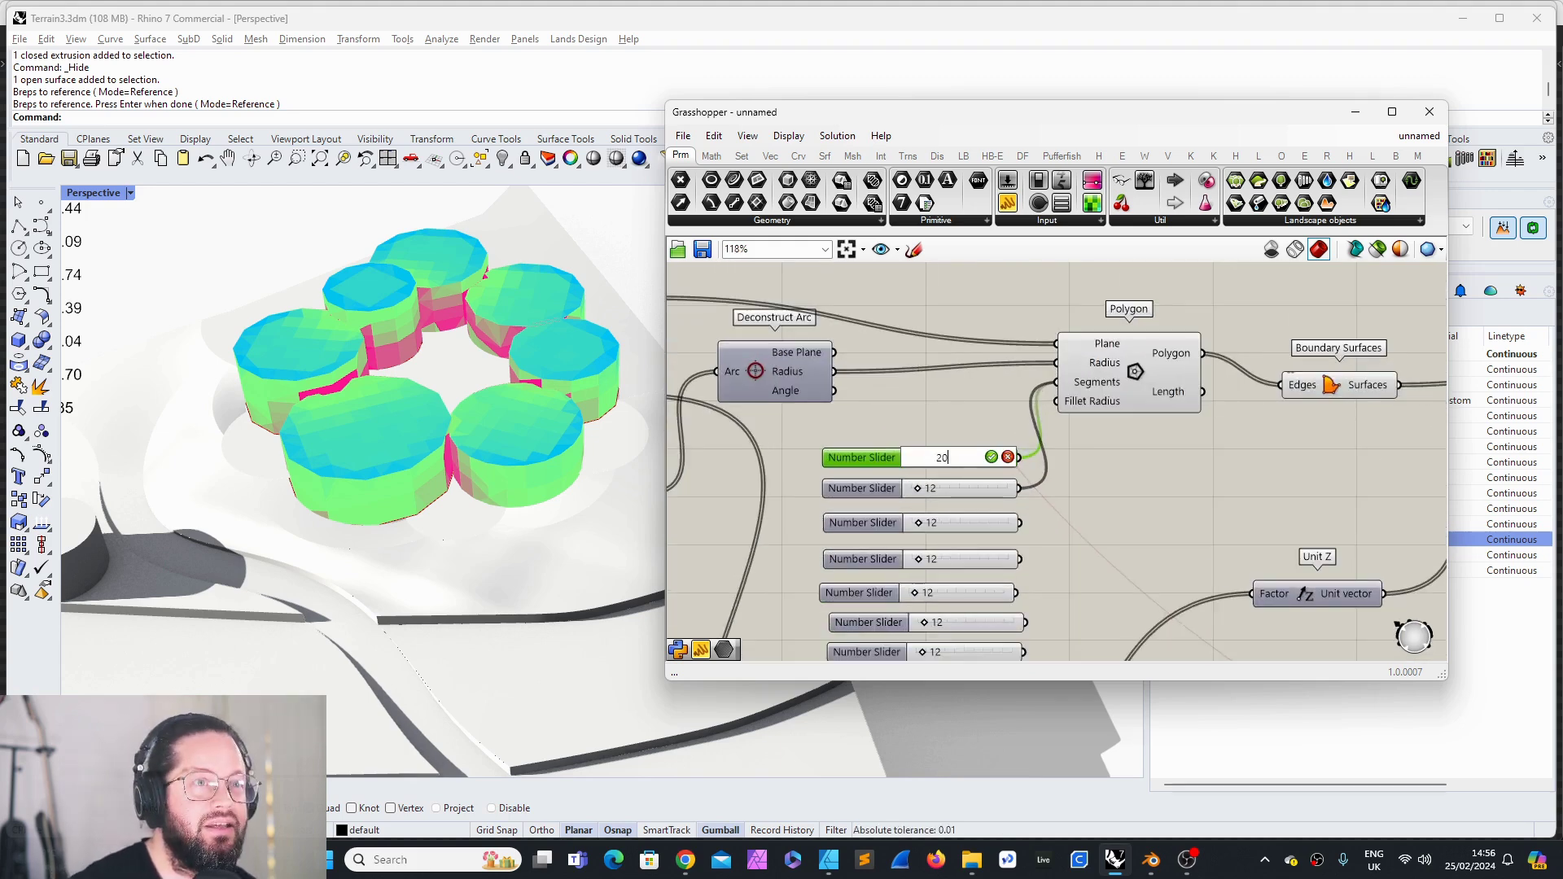
{"action": "key", "text": "Return"}
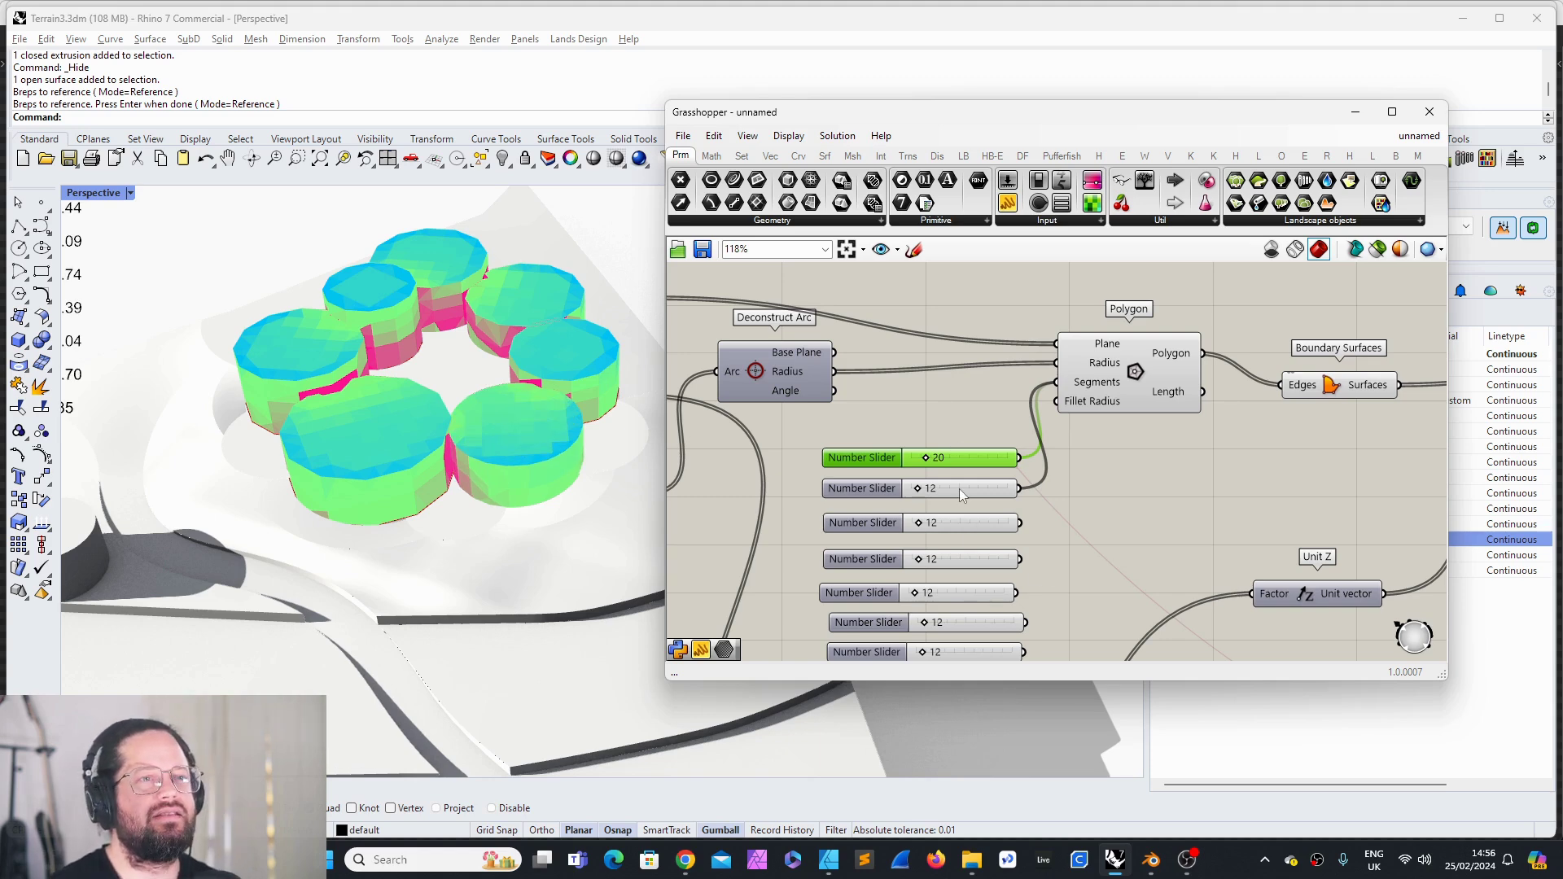
{"action": "left_click_drag", "start_coordinate": [918, 489], "coordinate": [926, 488]}
{"action": "left_click", "coordinate": [896, 524]}
Step: Set the upper limit of the first segments slider's numeric domain to 40
{"action": "double_click", "coordinate": [874, 459]}
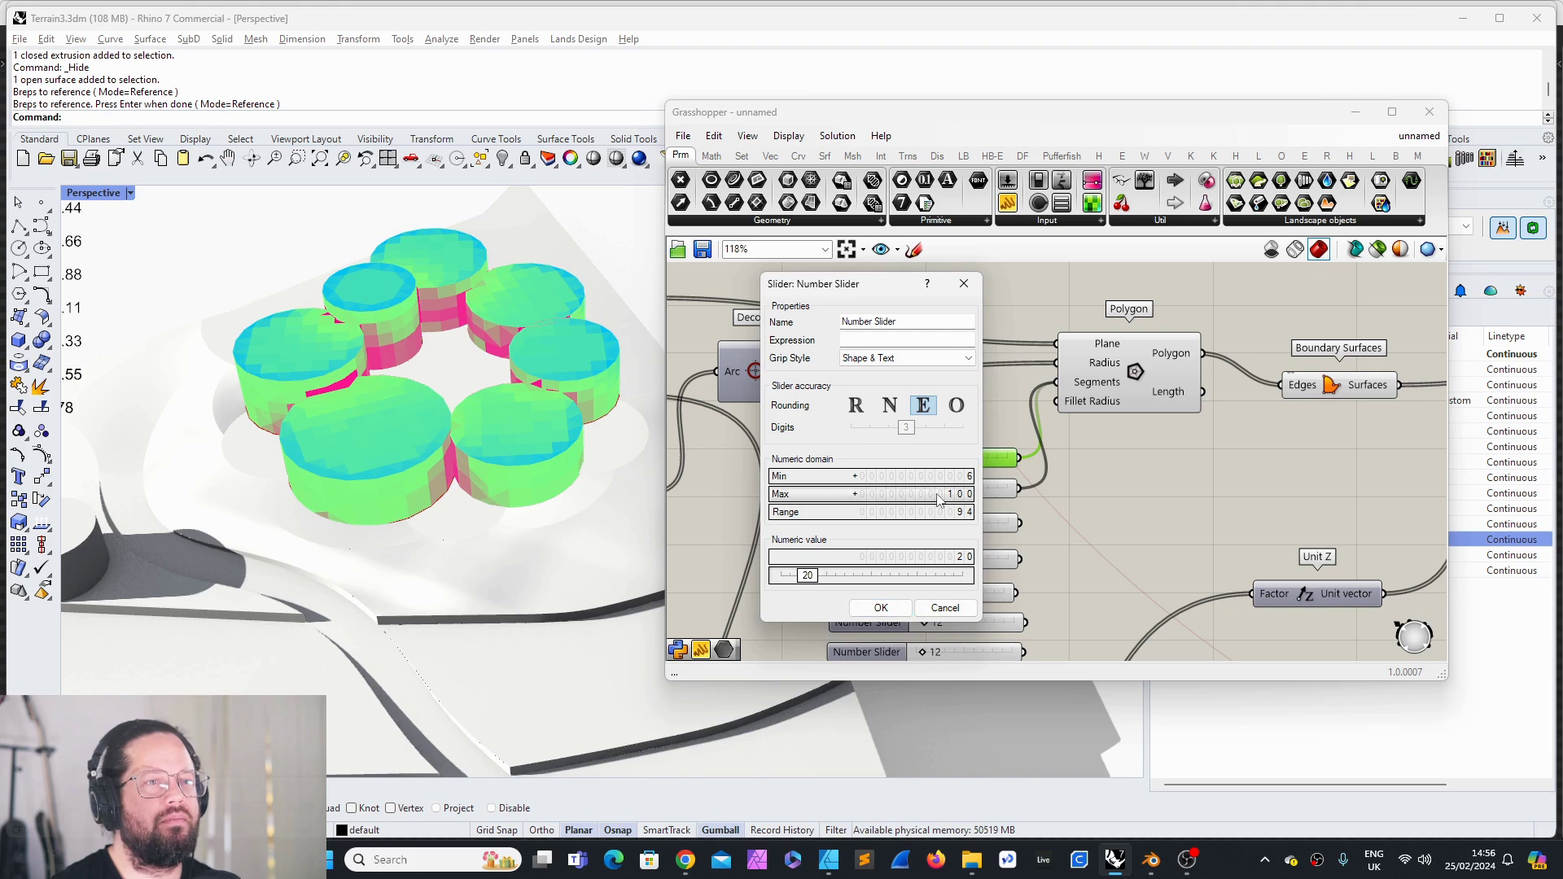
{"action": "double_click", "coordinate": [944, 494]}
{"action": "type", "text": "20"}
{"action": "key", "text": "Return"}
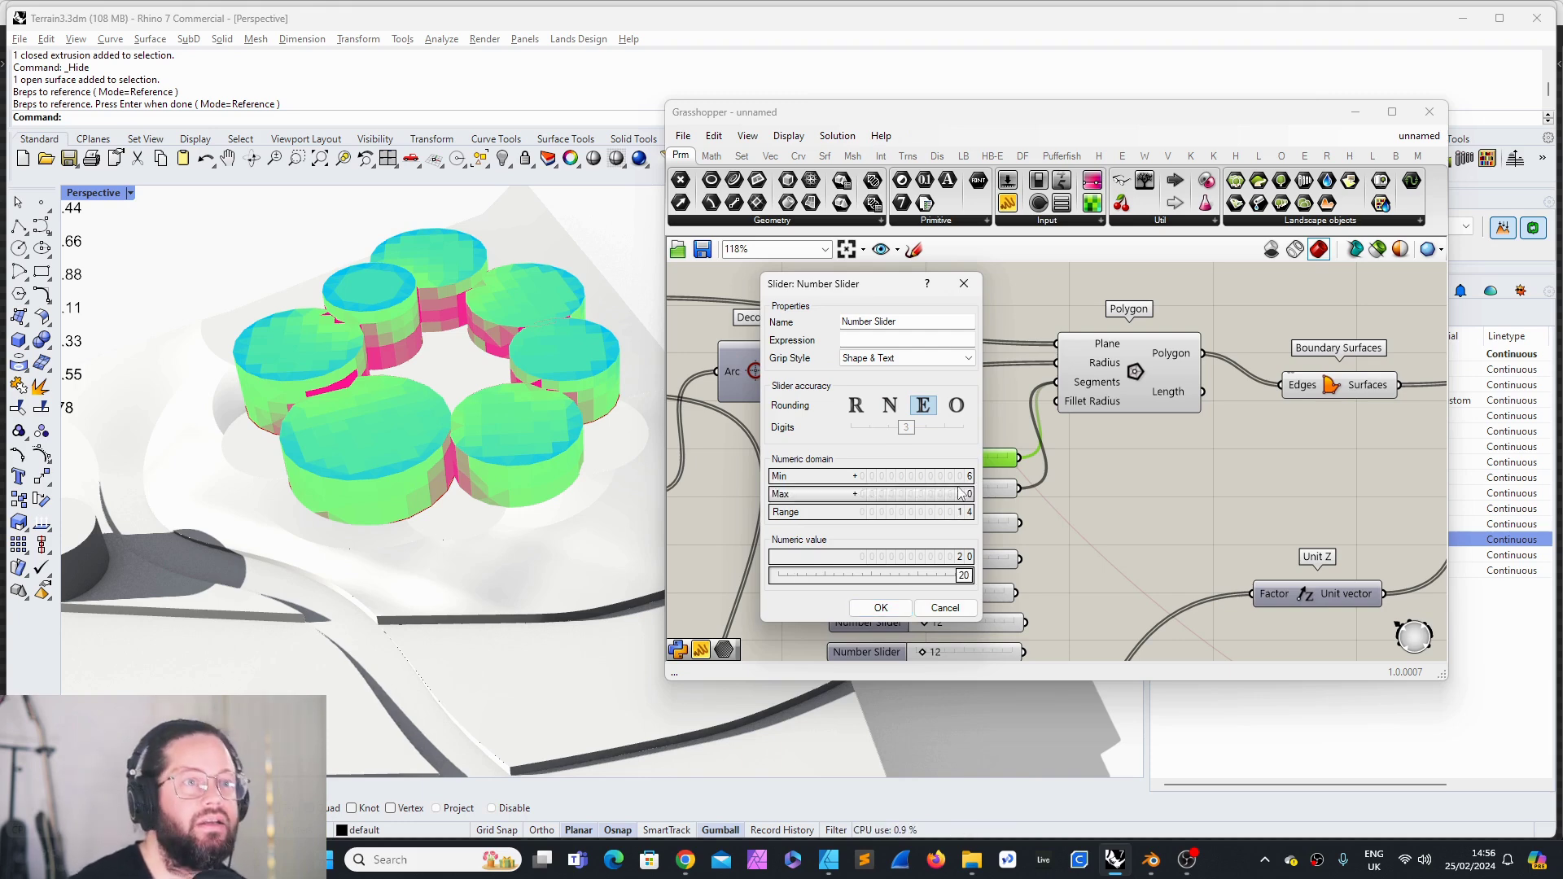
{"action": "double_click", "coordinate": [904, 494]}
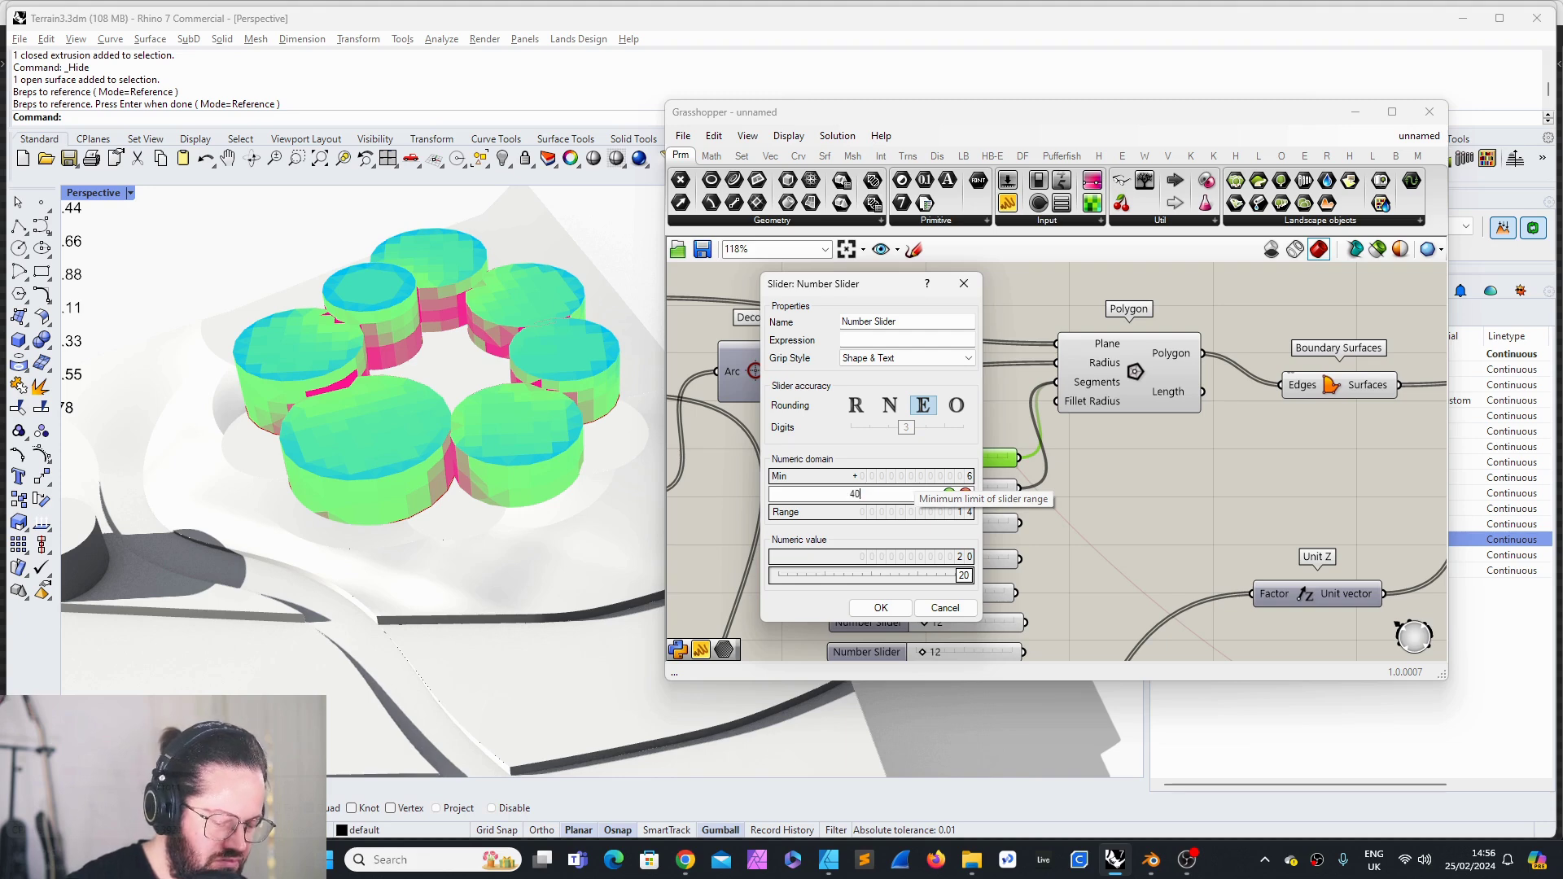
{"action": "type", "text": "40"}
{"action": "key", "text": "Return"}
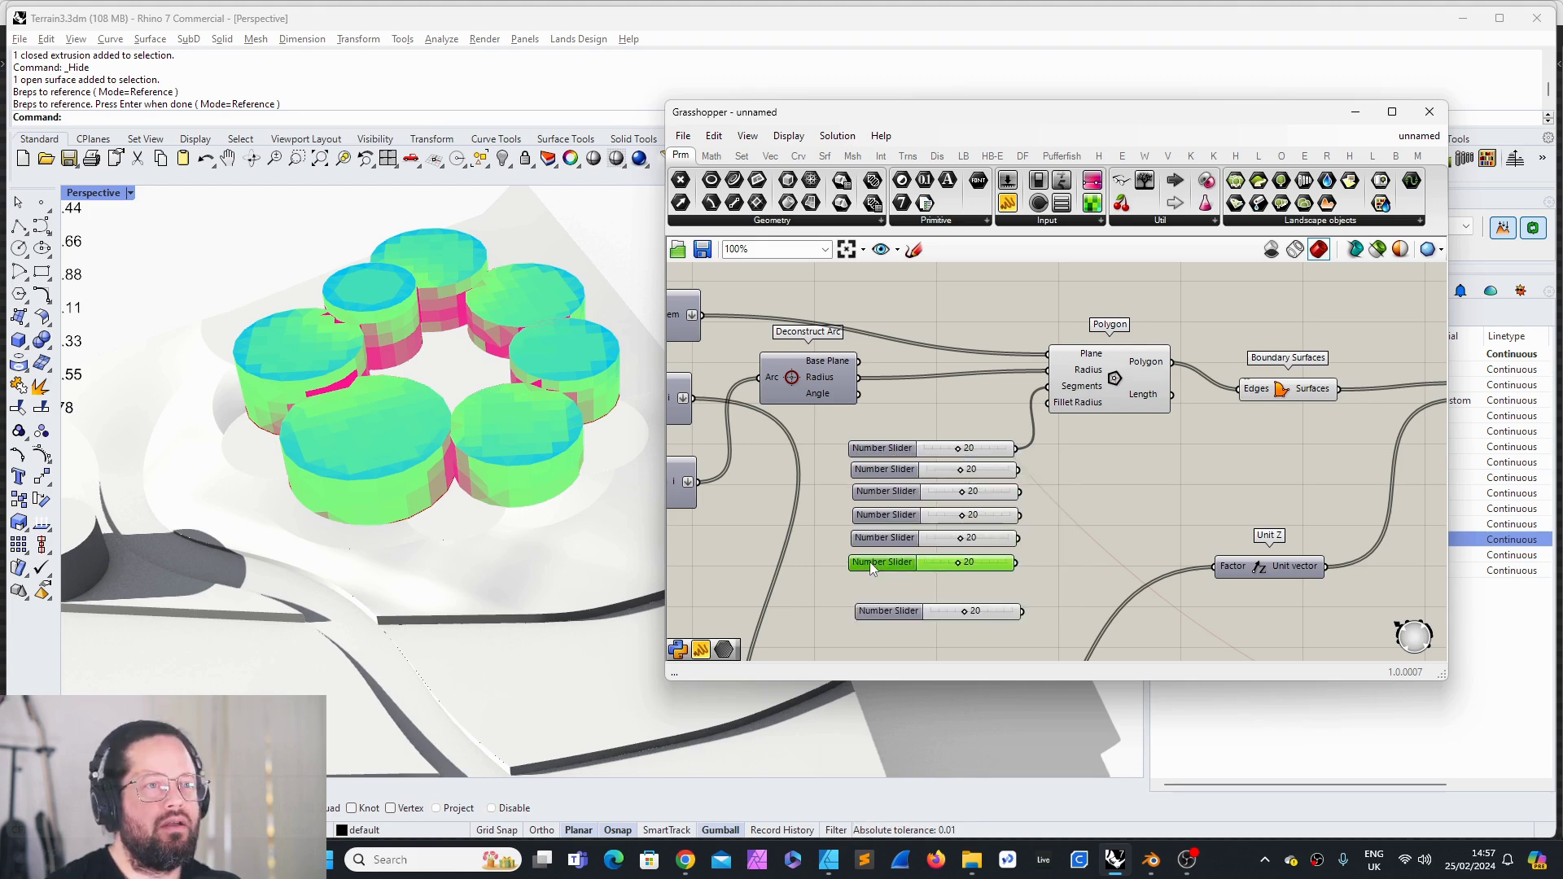
Step: Move the detached lowest number slider up against the other six and deselect it
{"action": "left_click_drag", "start_coordinate": [868, 615], "coordinate": [863, 580]}
{"action": "left_click", "coordinate": [956, 635]}
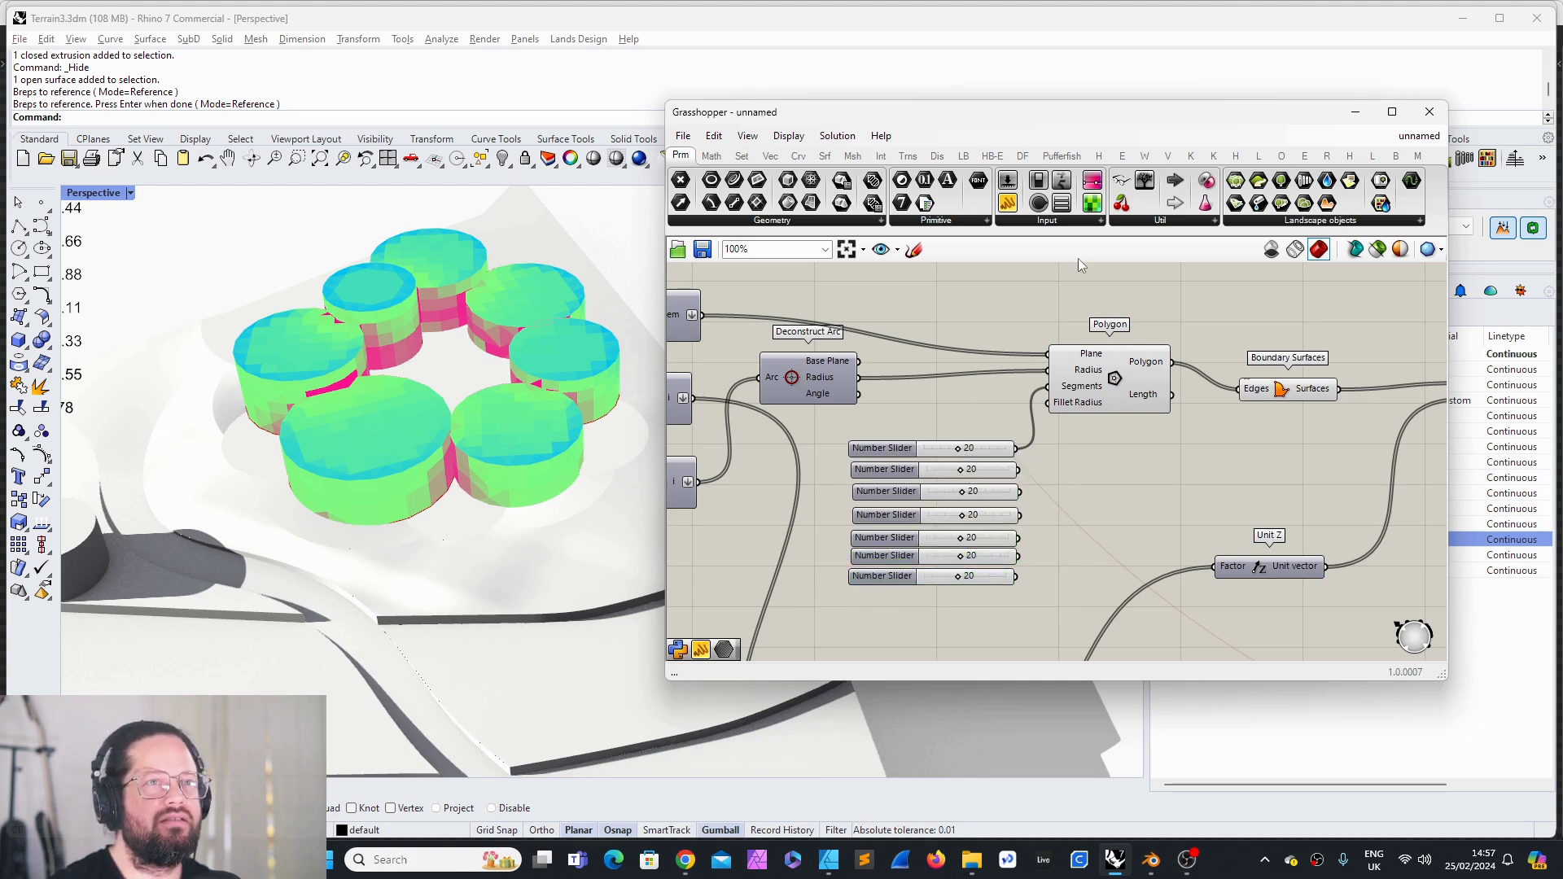
Step: Place a Gene Pool below the seven number sliders and make it taller so all ten genes fit
{"action": "left_click", "coordinate": [1211, 221]}
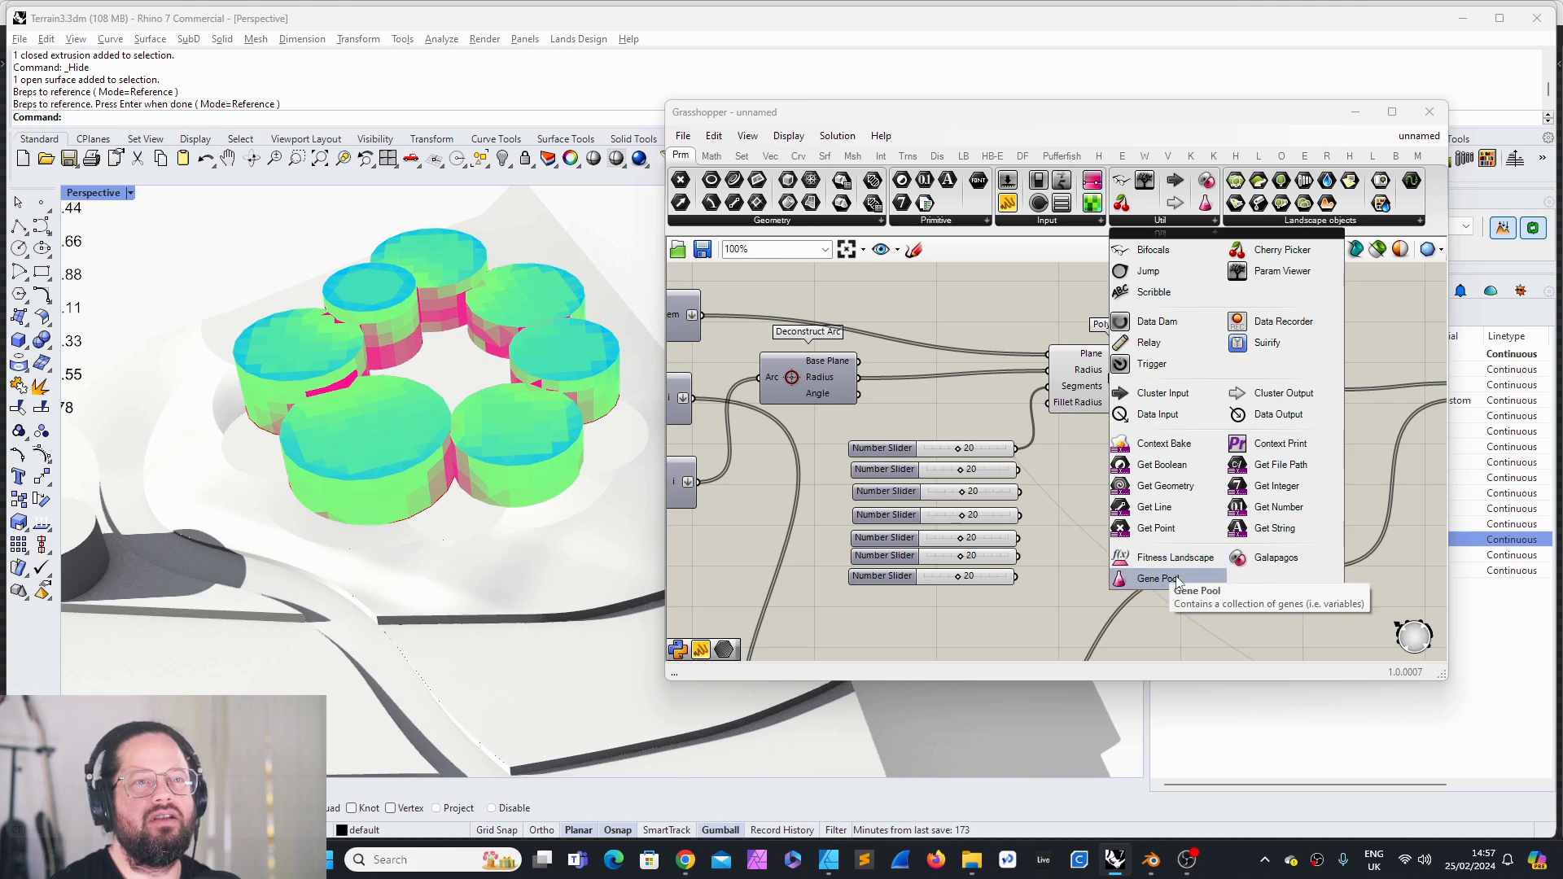
{"action": "left_click_drag", "start_coordinate": [1156, 579], "coordinate": [896, 606]}
{"action": "scroll", "coordinate": [1016, 532], "scroll_direction": "down", "scroll_amount": 2}
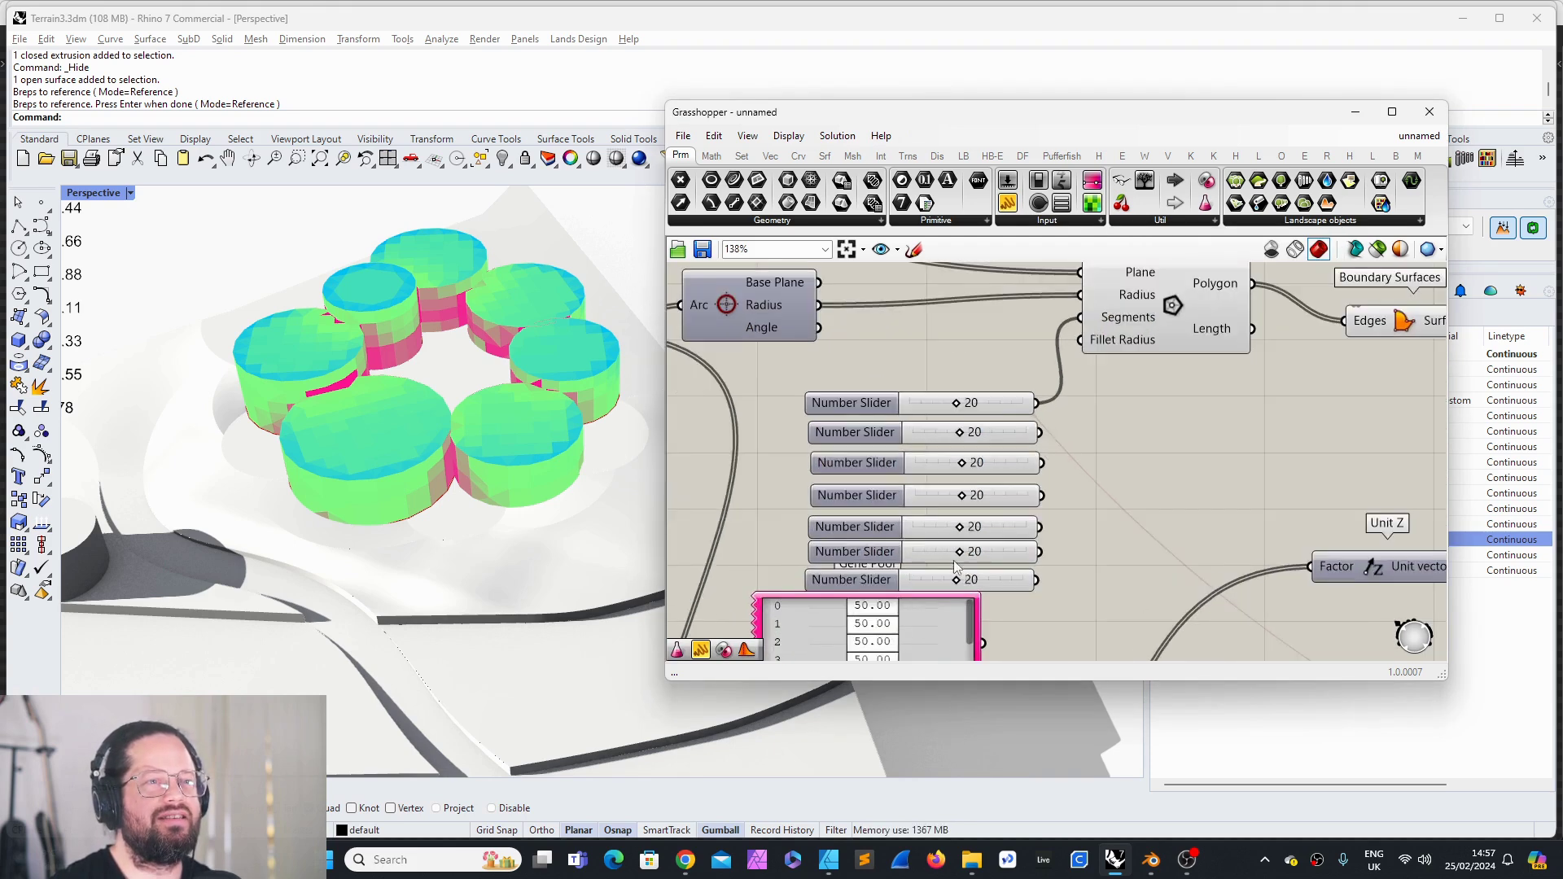
{"action": "scroll", "coordinate": [1018, 504], "scroll_direction": "down", "scroll_amount": 3}
{"action": "scroll", "coordinate": [993, 527], "scroll_direction": "up", "scroll_amount": 5}
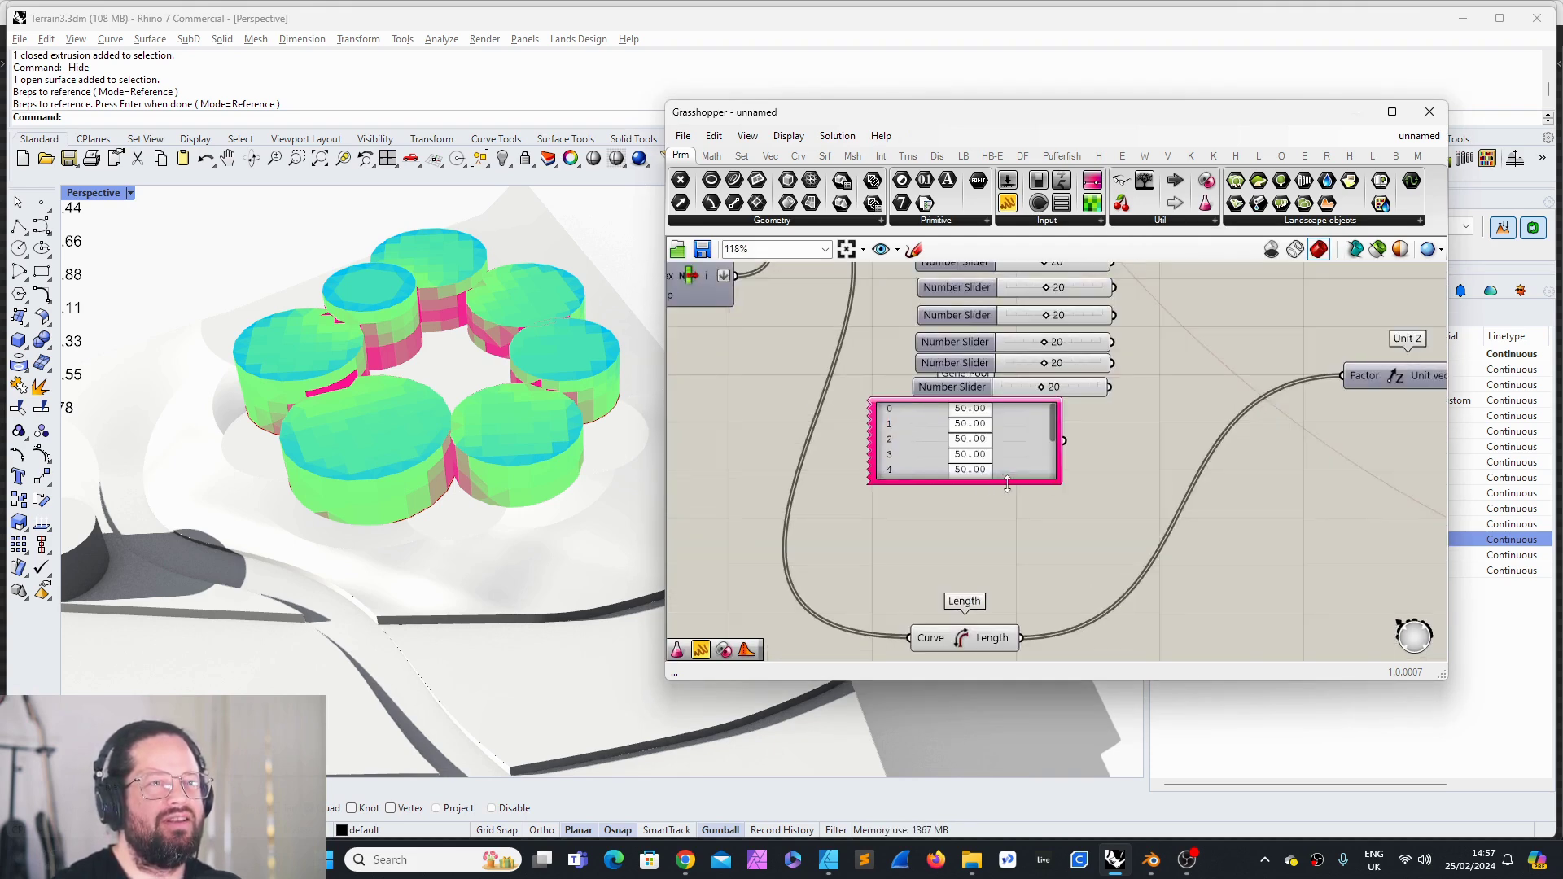
{"action": "left_click_drag", "start_coordinate": [1006, 489], "coordinate": [1013, 574]}
{"action": "left_click", "coordinate": [997, 486]}
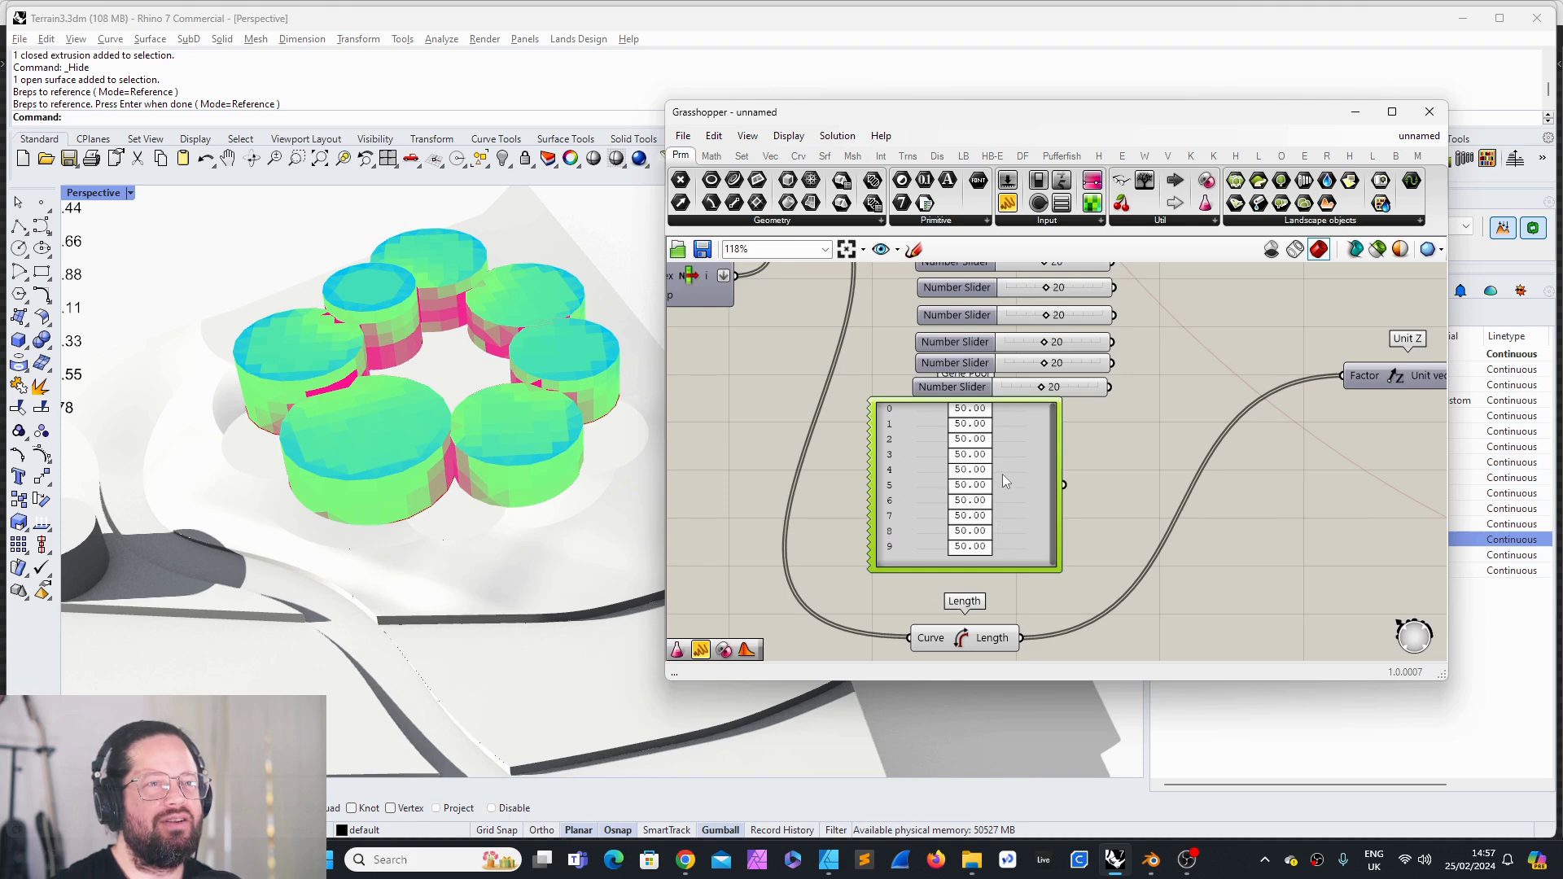
Step: Open the Gene Pool's settings and set its maximum to 40 and its decimals to 0
{"action": "double_click", "coordinate": [1005, 472]}
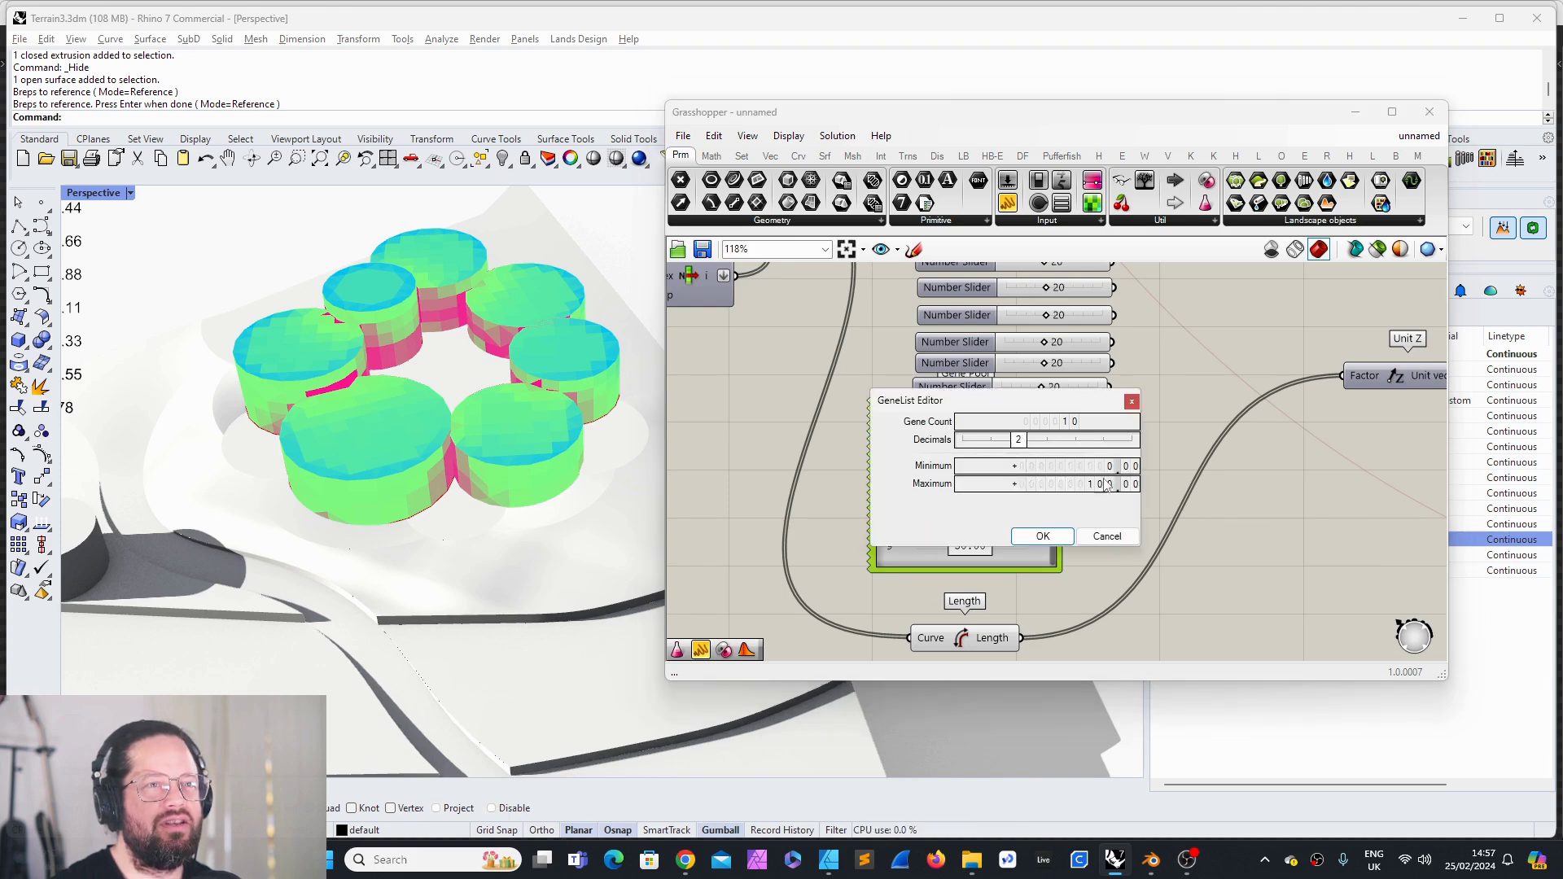
{"action": "double_click", "coordinate": [1071, 485]}
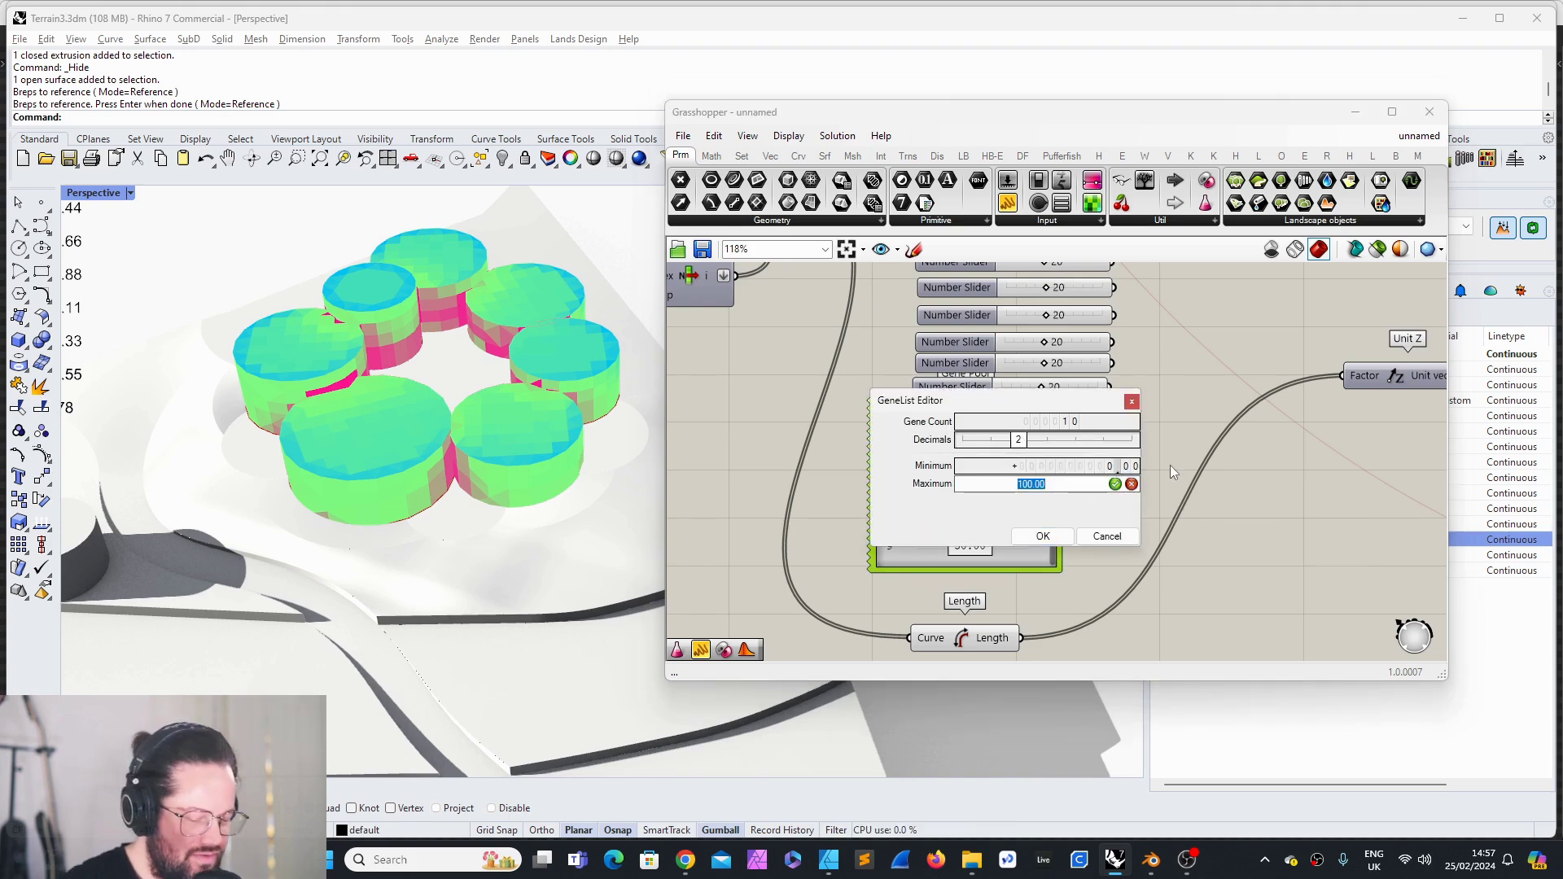
{"action": "type", "text": "40"}
{"action": "key", "text": "Return"}
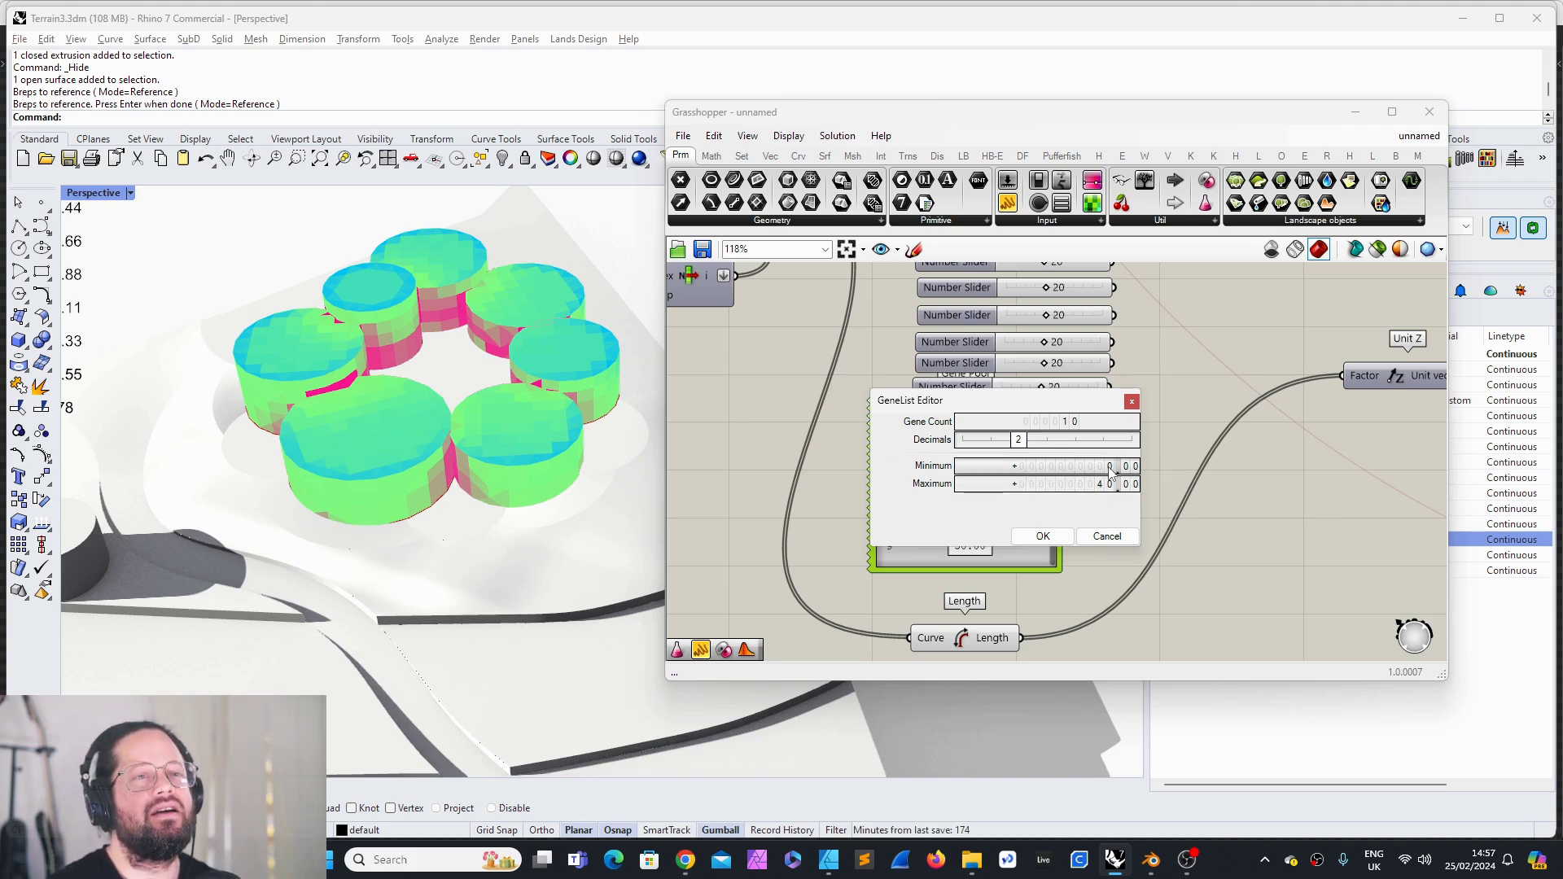
{"action": "left_click_drag", "start_coordinate": [1018, 440], "coordinate": [962, 439]}
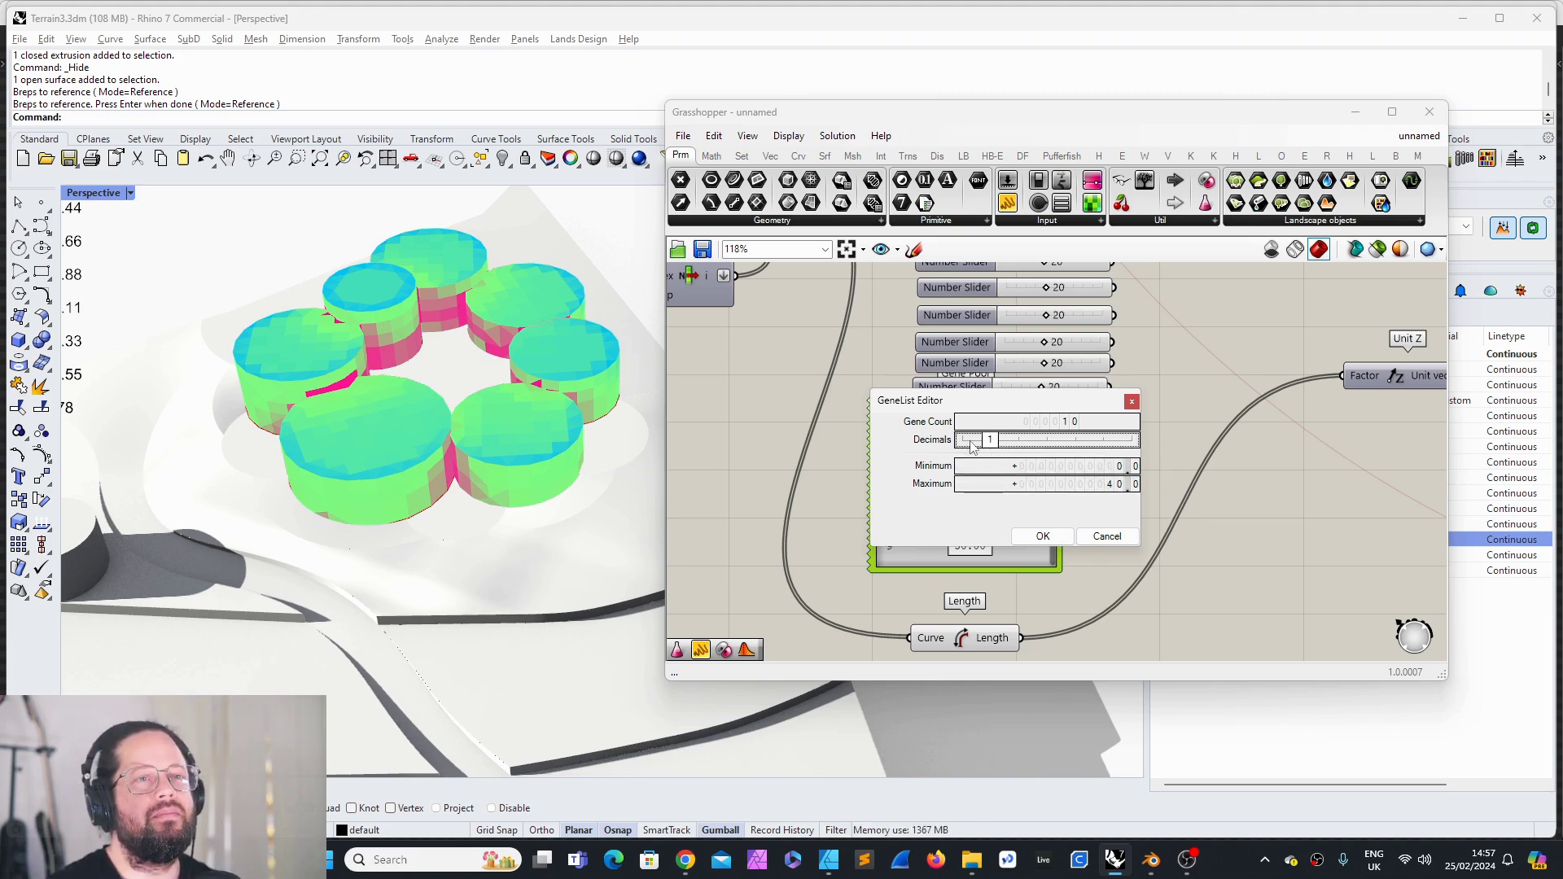
{"action": "double_click", "coordinate": [1101, 470]}
{"action": "key", "text": "Return"}
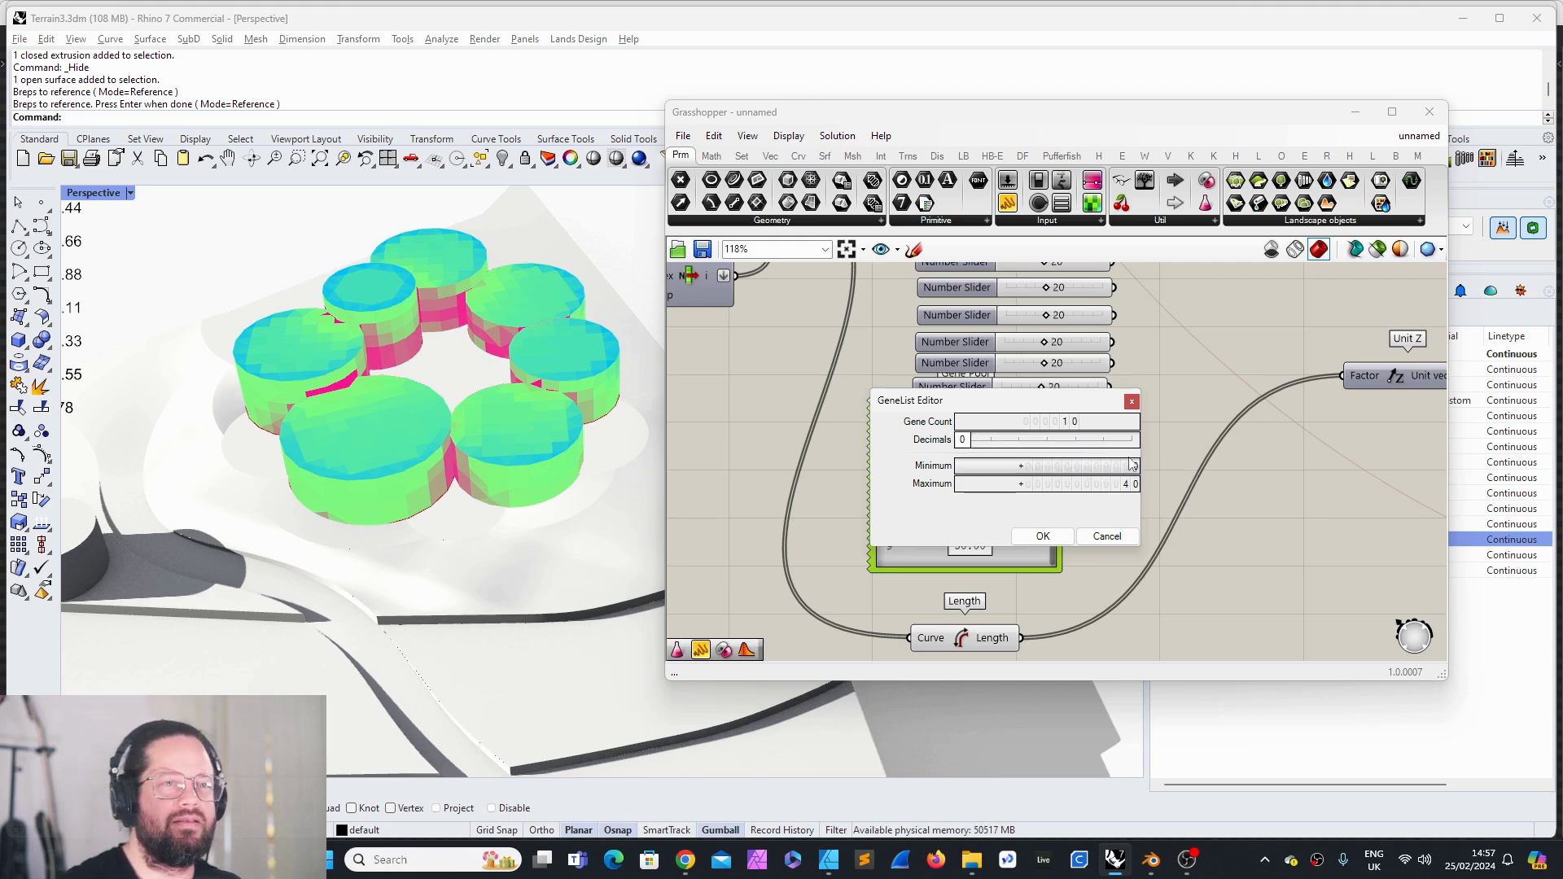
Step: Set the Gene Pool's minimum to 6 and its gene count to 7, and accept the settings
{"action": "double_click", "coordinate": [1069, 469]}
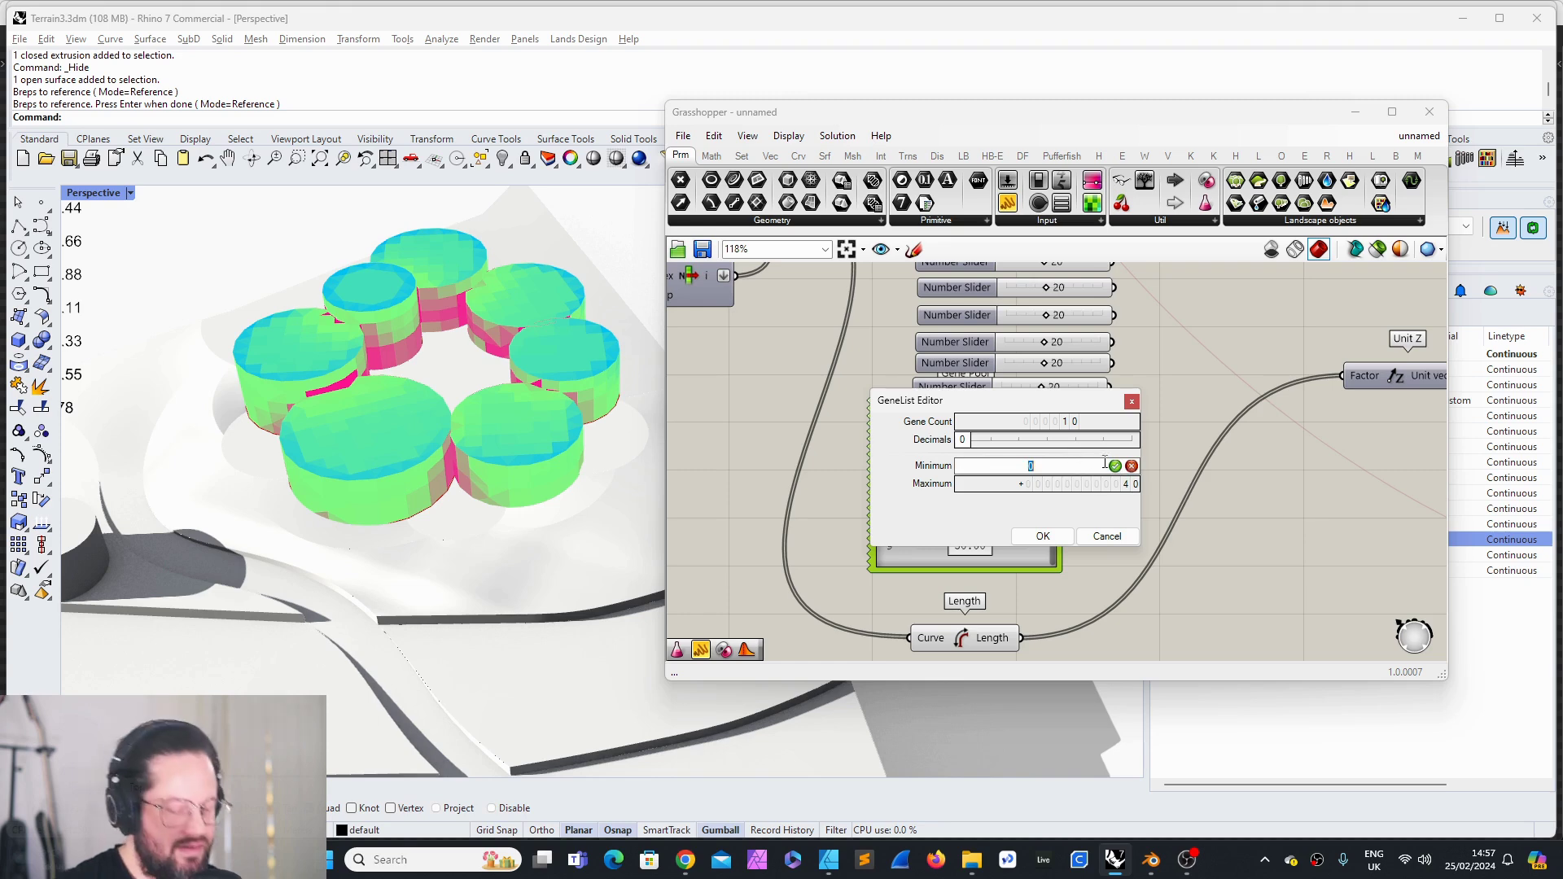
{"action": "type", "text": "6"}
{"action": "key", "text": "Return"}
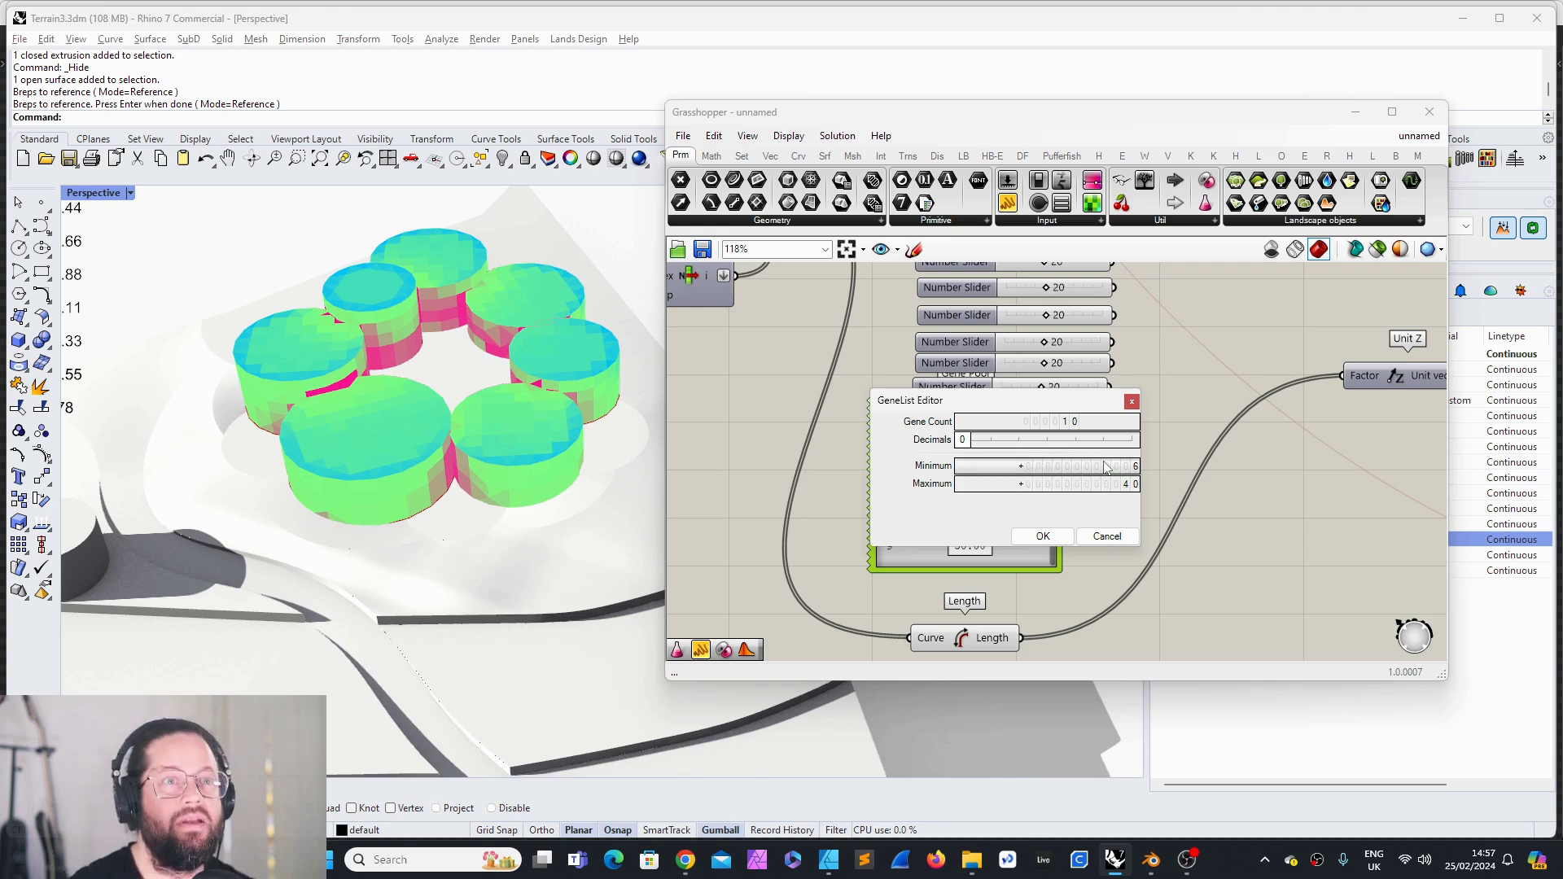
{"action": "double_click", "coordinate": [1073, 426]}
{"action": "type", "text": "7"}
{"action": "key", "text": "Return"}
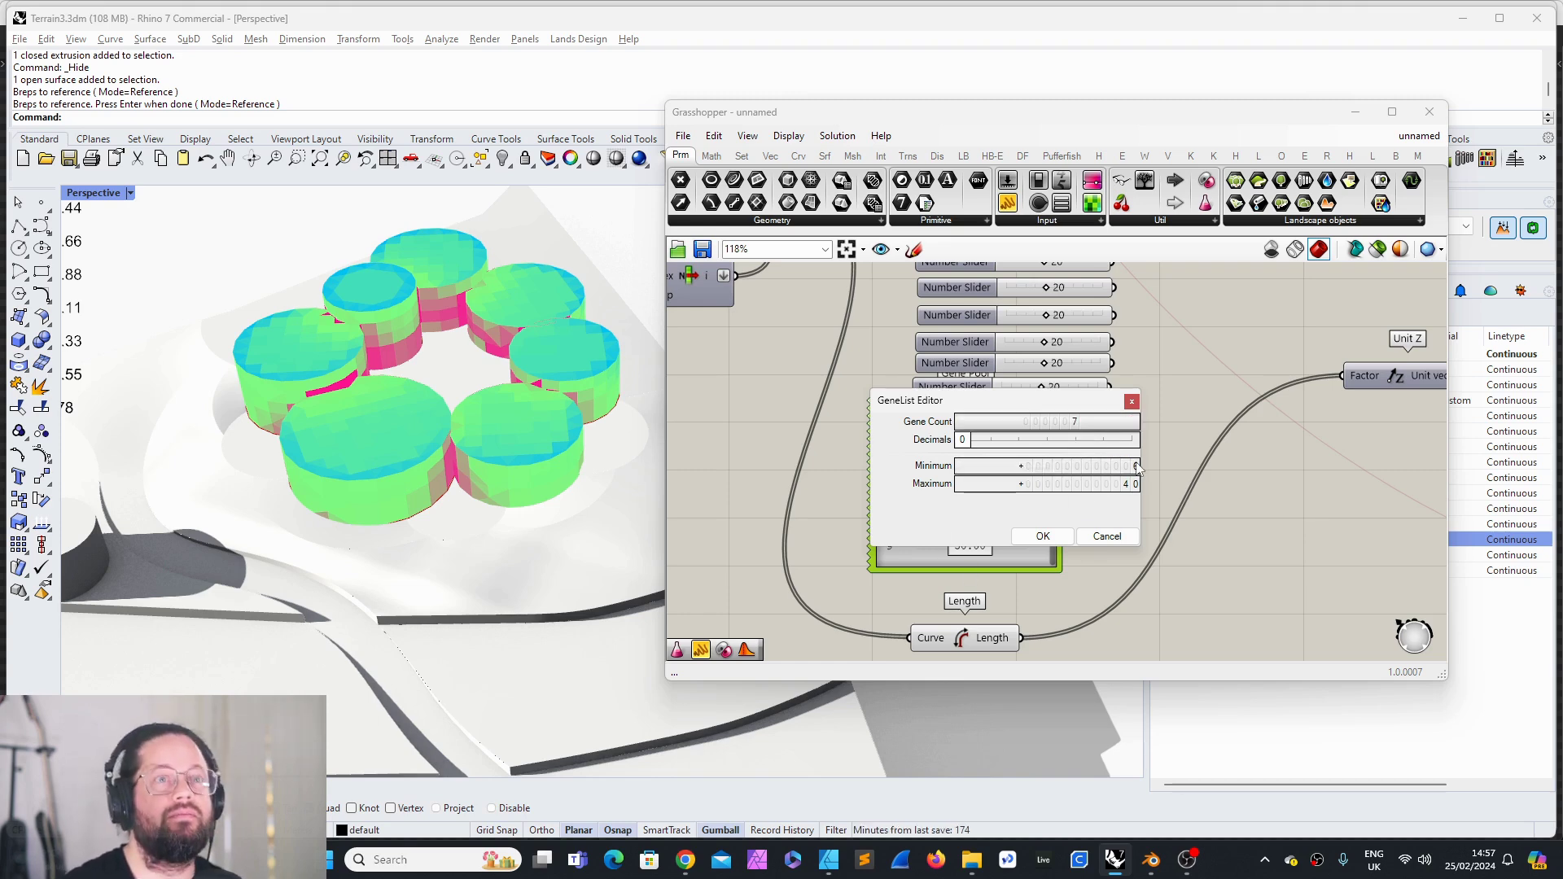
{"action": "left_click", "coordinate": [1042, 536]}
Step: Shorten the Gene Pool from its upper edge so that it clears the lowest number slider
{"action": "scroll", "coordinate": [977, 488], "scroll_direction": "up", "scroll_amount": 2}
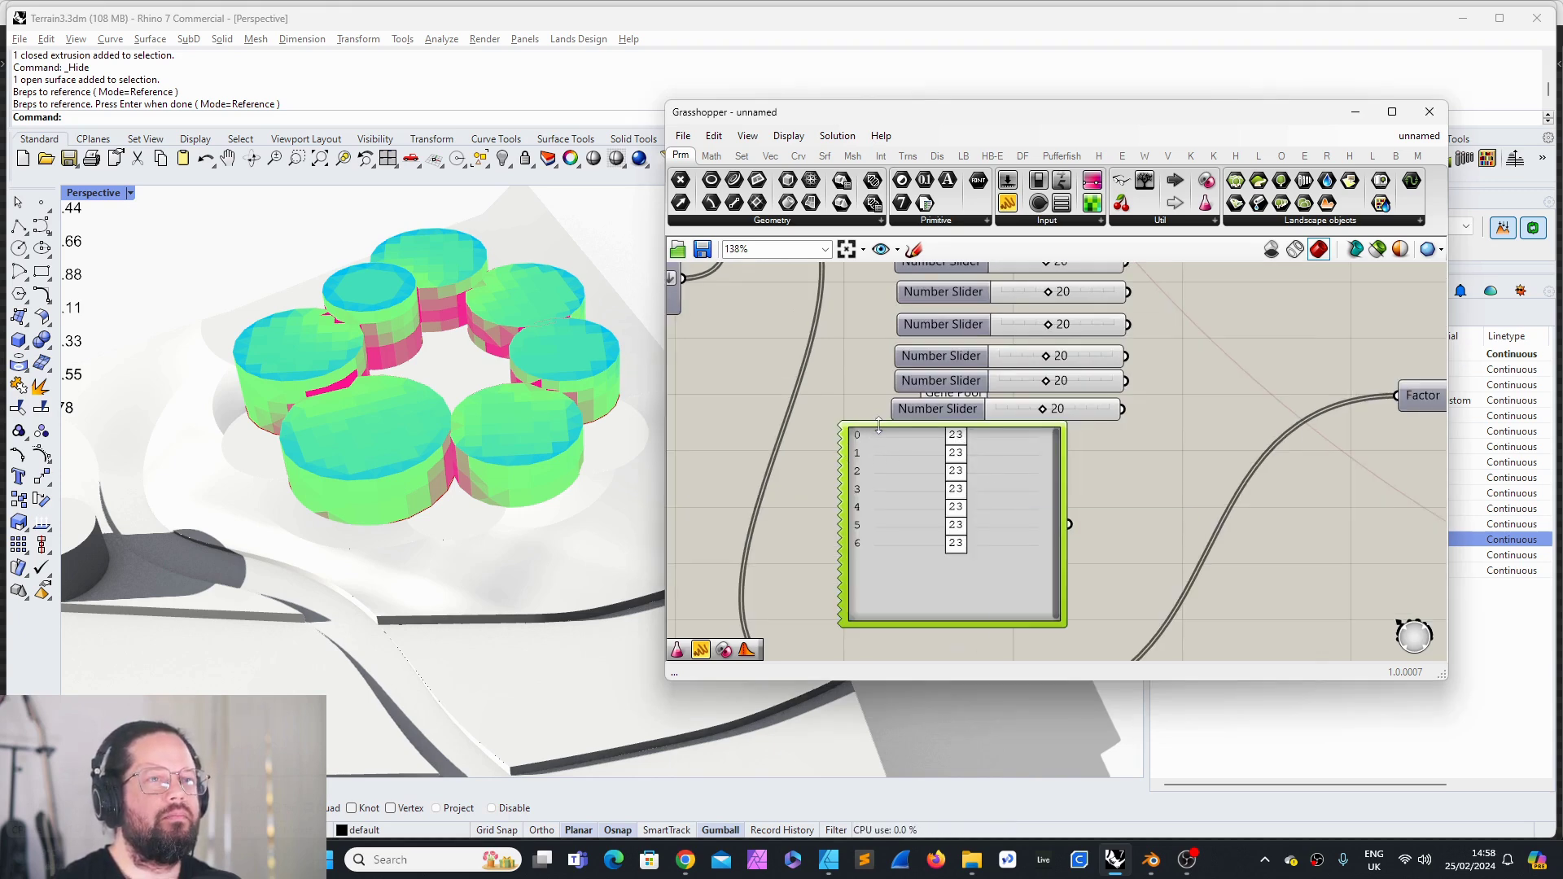
{"action": "left_click_drag", "start_coordinate": [879, 423], "coordinate": [884, 482]}
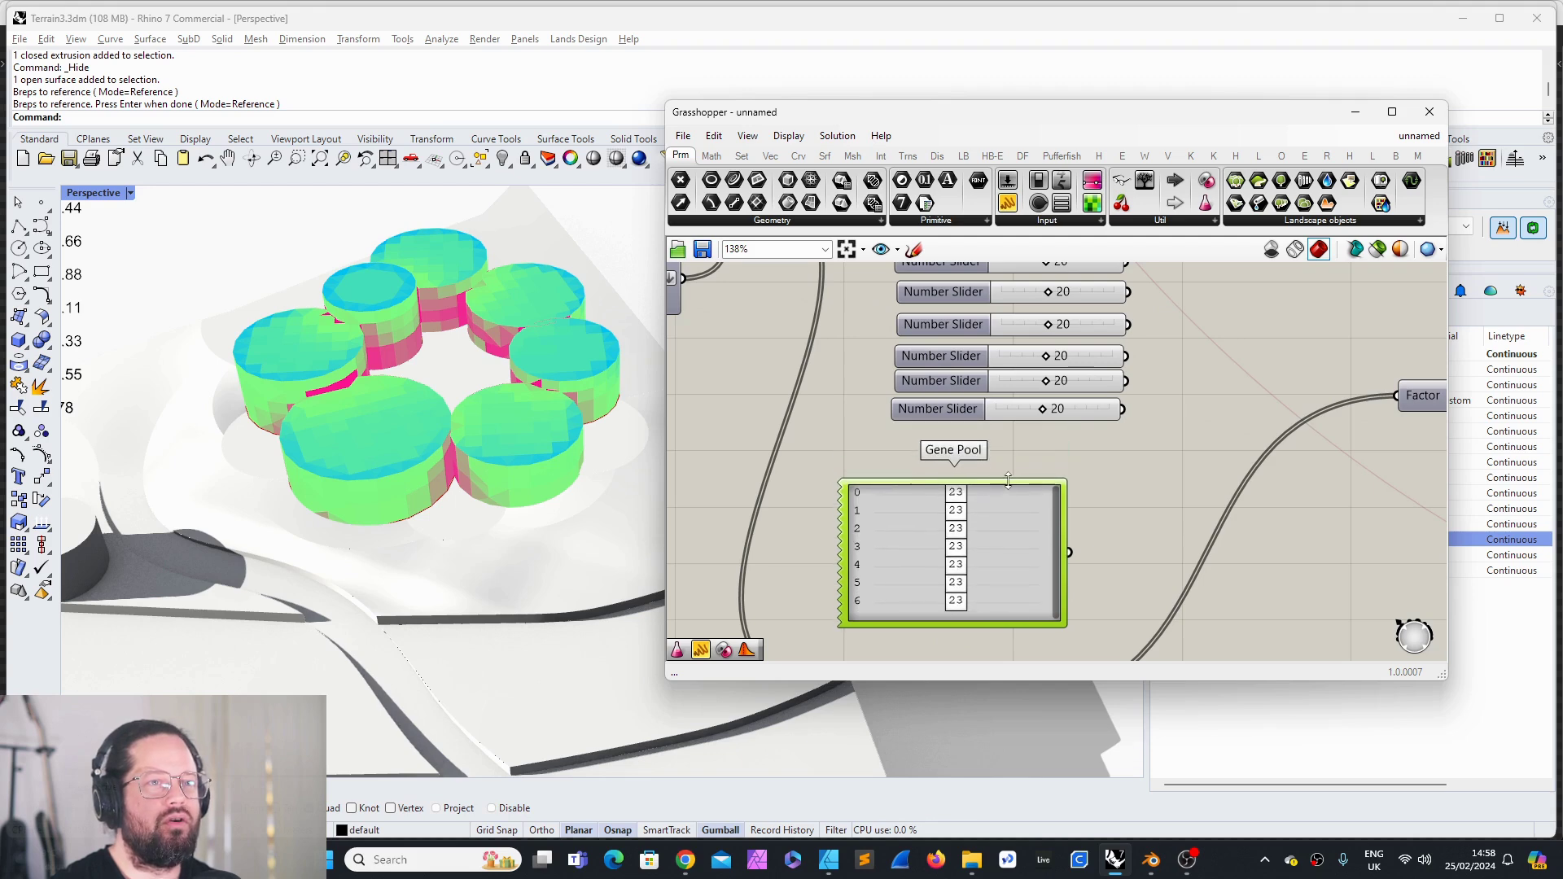
{"action": "left_click", "coordinate": [1048, 512]}
Step: Add more of the stacked segments sliders to the Galapagos Genome input
{"action": "scroll", "coordinate": [1048, 511], "scroll_direction": "down", "scroll_amount": 3}
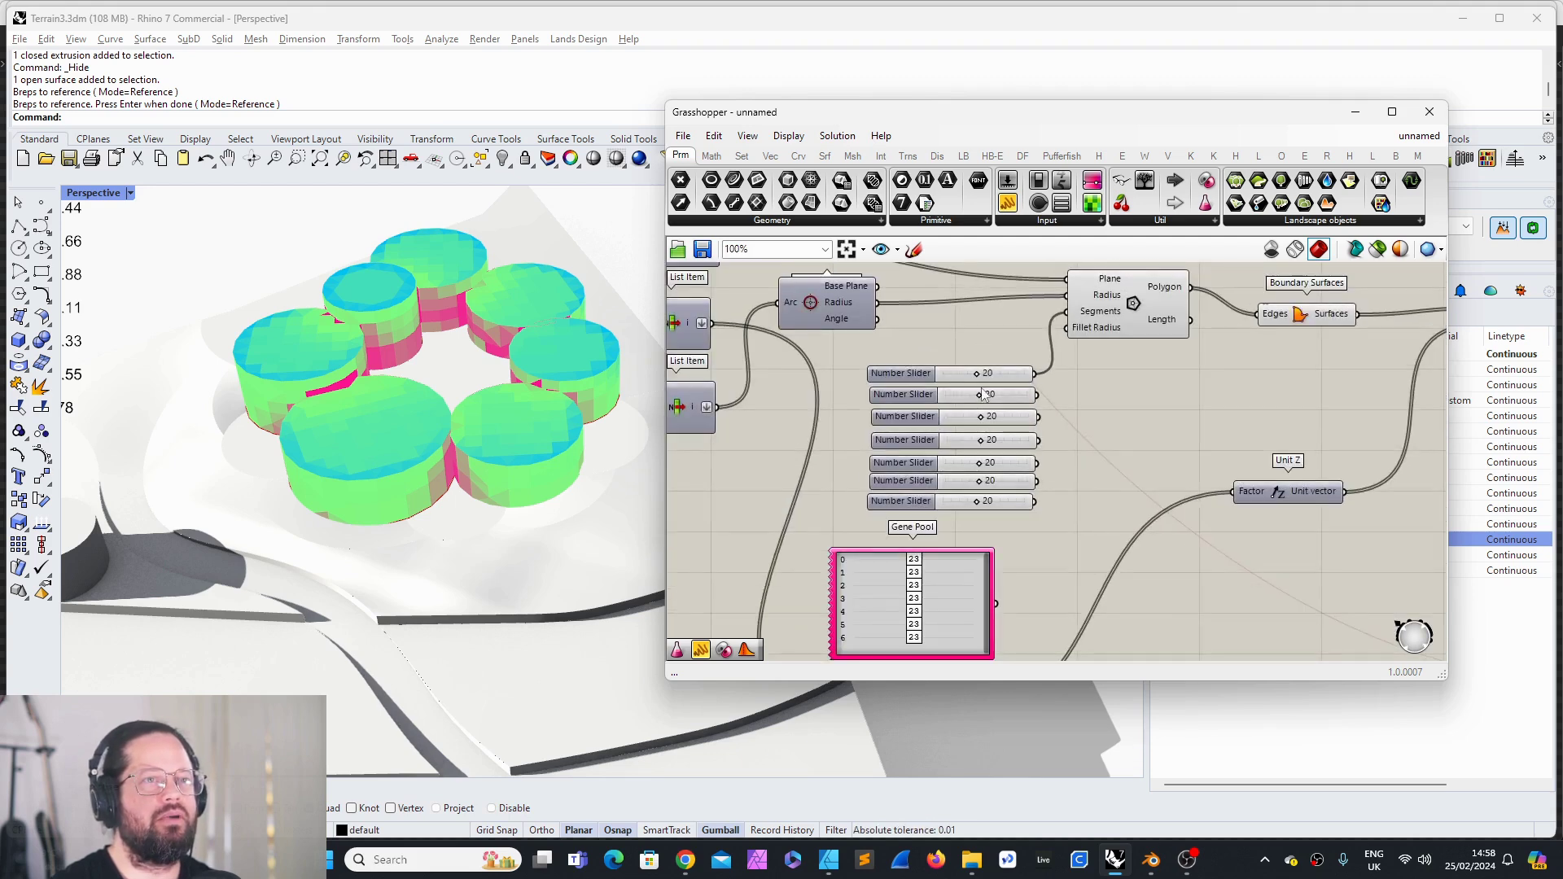
{"action": "left_click_drag", "start_coordinate": [979, 338], "coordinate": [961, 511]}
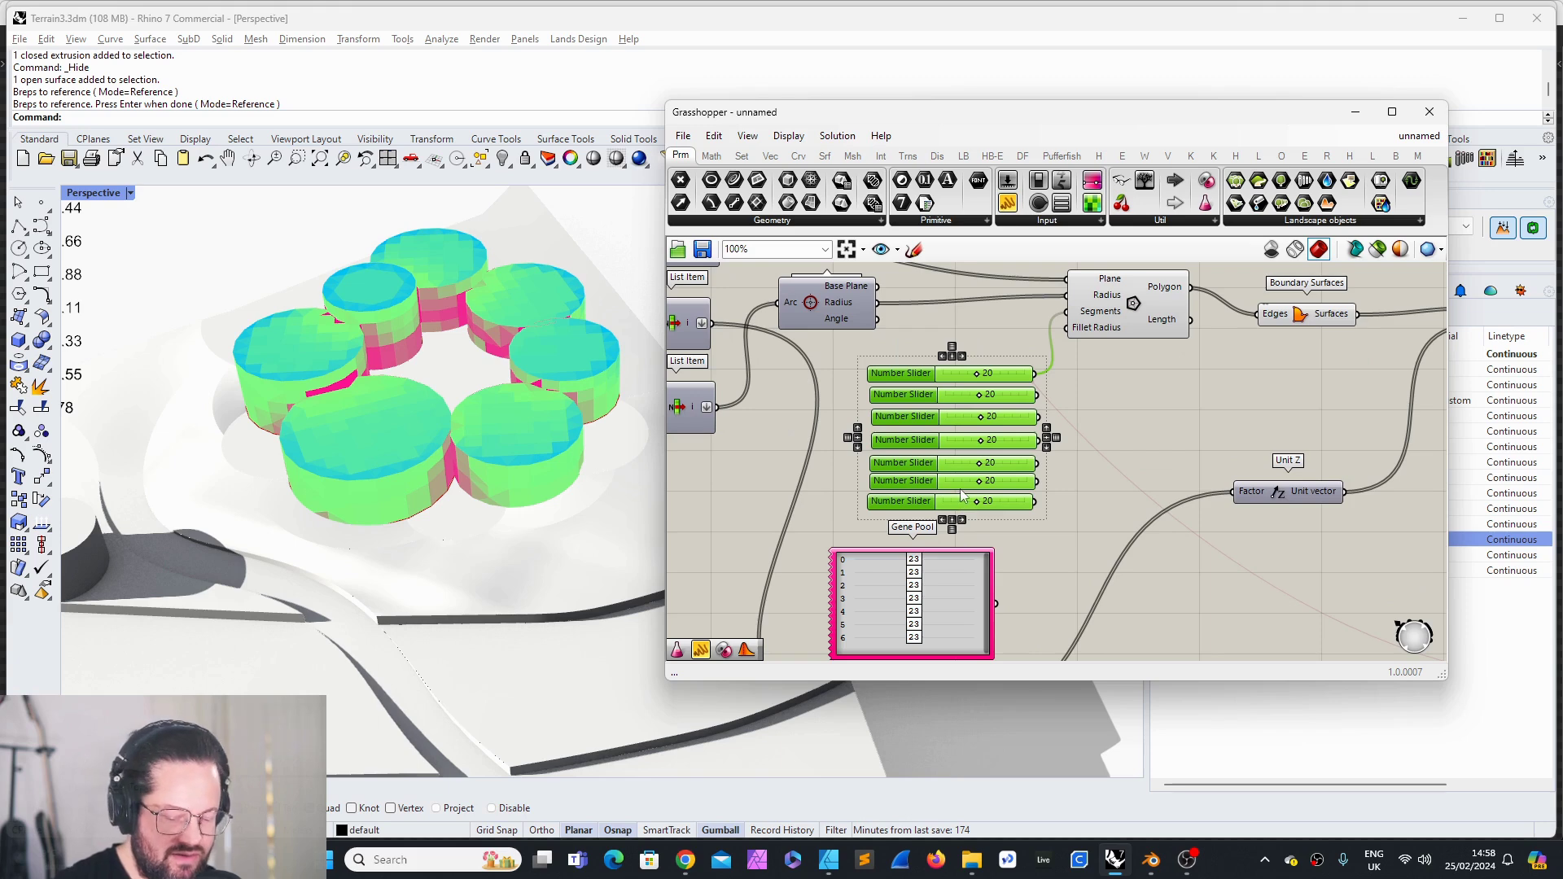
{"action": "left_click", "coordinate": [1073, 476]}
{"action": "scroll", "coordinate": [1073, 475], "scroll_direction": "down", "scroll_amount": 3}
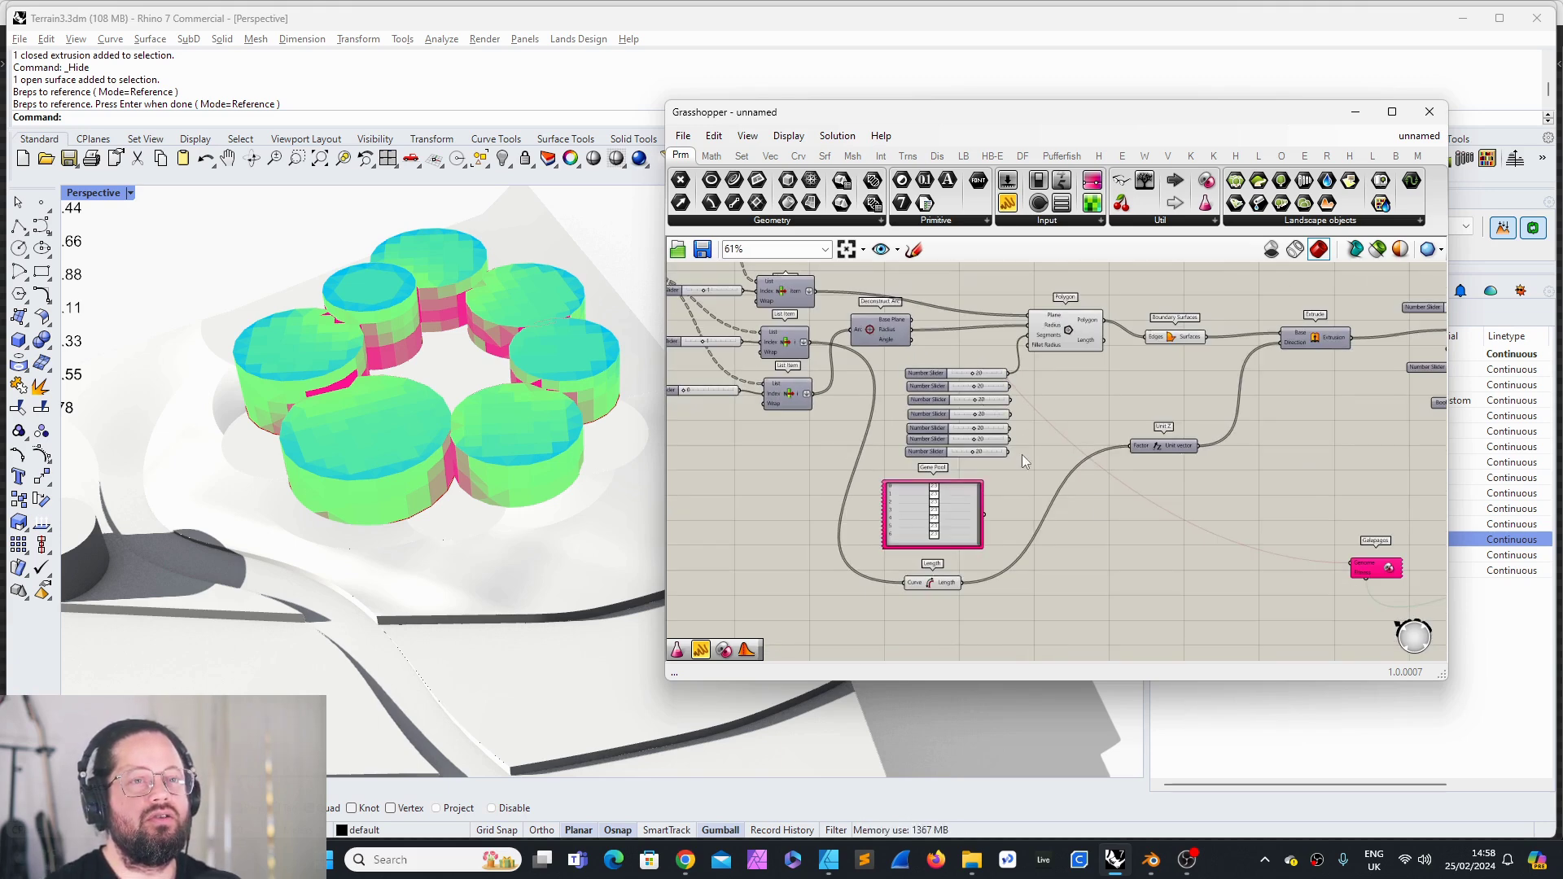
{"action": "left_click_drag", "start_coordinate": [1354, 568], "coordinate": [1011, 400], "text": "shift"}
{"action": "left_click_drag", "start_coordinate": [1354, 567], "coordinate": [1010, 407], "text": "shift"}
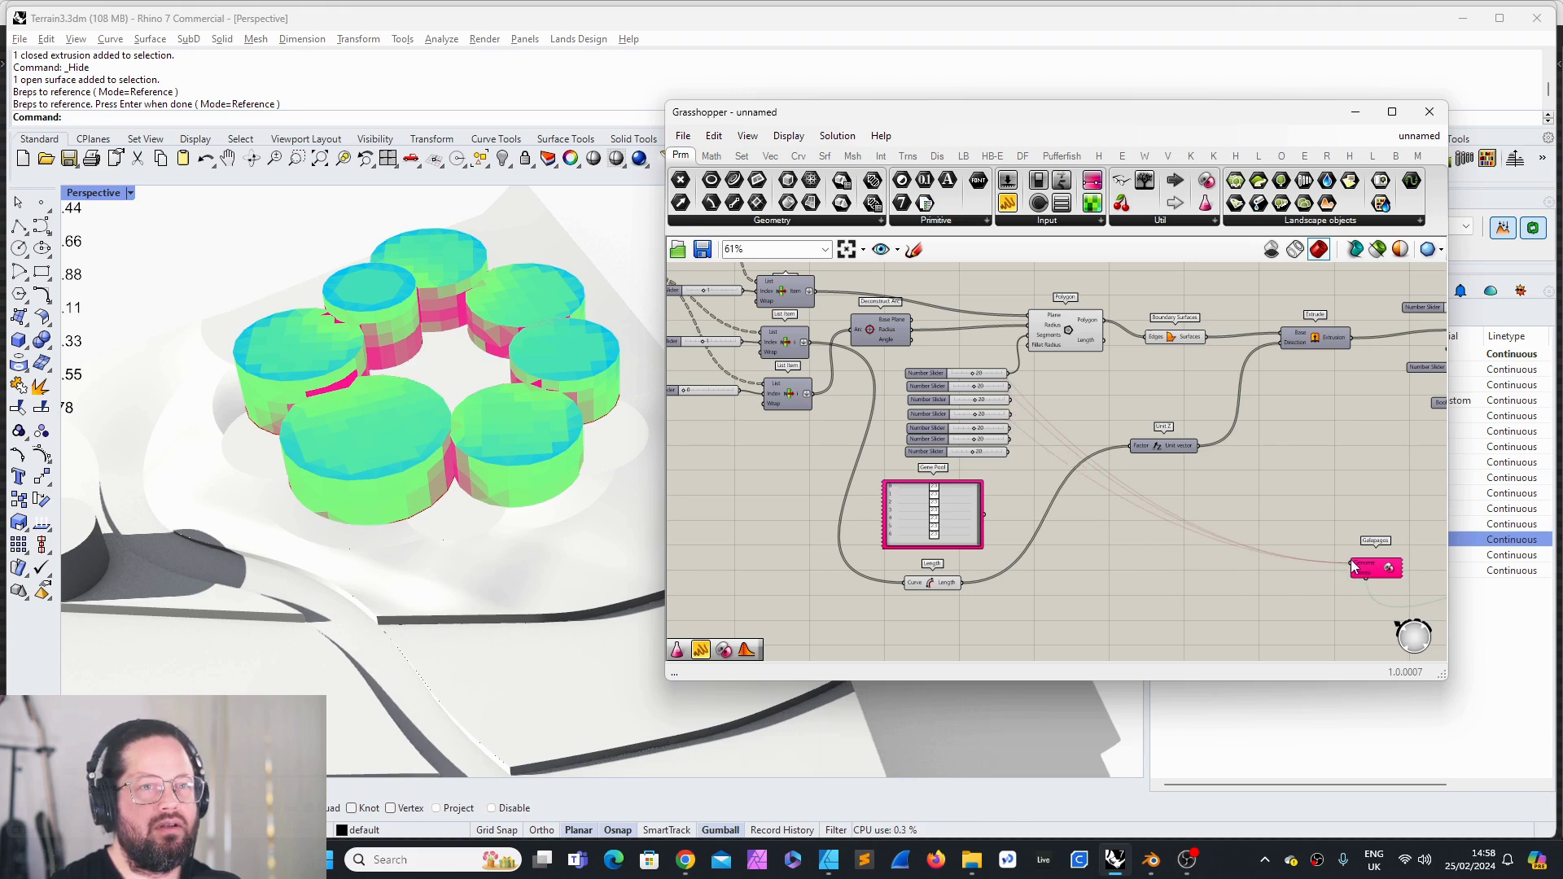
{"action": "left_click_drag", "start_coordinate": [1354, 567], "coordinate": [1000, 408], "text": "shift"}
{"action": "scroll", "coordinate": [1000, 408], "scroll_direction": "up", "scroll_amount": 3}
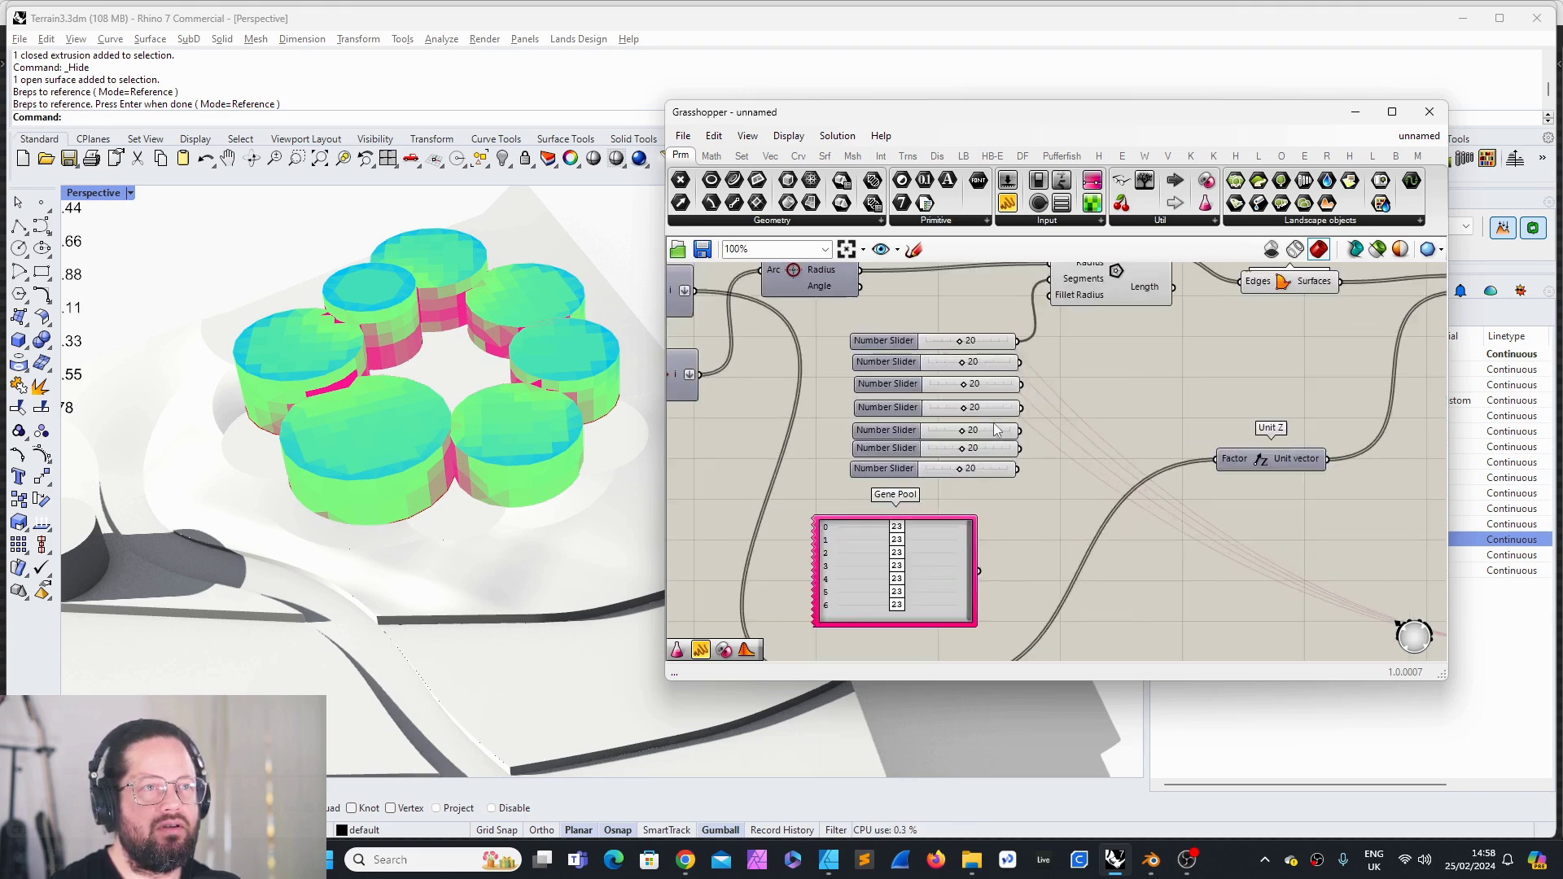
{"action": "scroll", "coordinate": [1018, 431], "scroll_direction": "down", "scroll_amount": 4}
{"action": "scroll", "coordinate": [1030, 511], "scroll_direction": "up", "scroll_amount": 2}
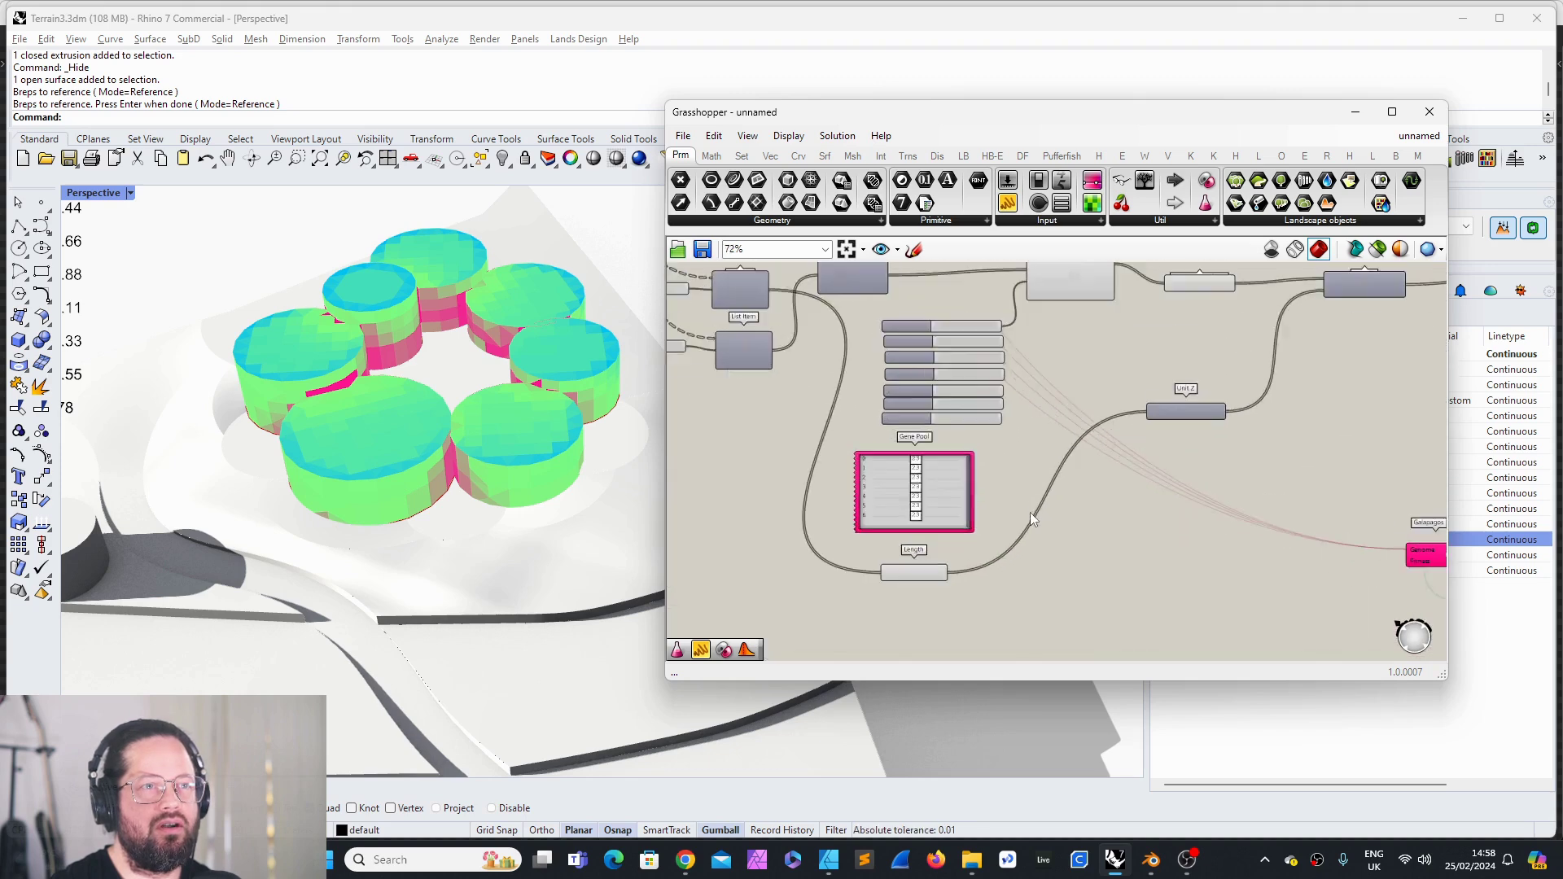
Step: Connect the Gene Pool to the Galapagos Genome in place of the sliders, and its output to the Polygon's Segments input
{"action": "left_click_drag", "start_coordinate": [1412, 557], "coordinate": [971, 535], "text": "shift"}
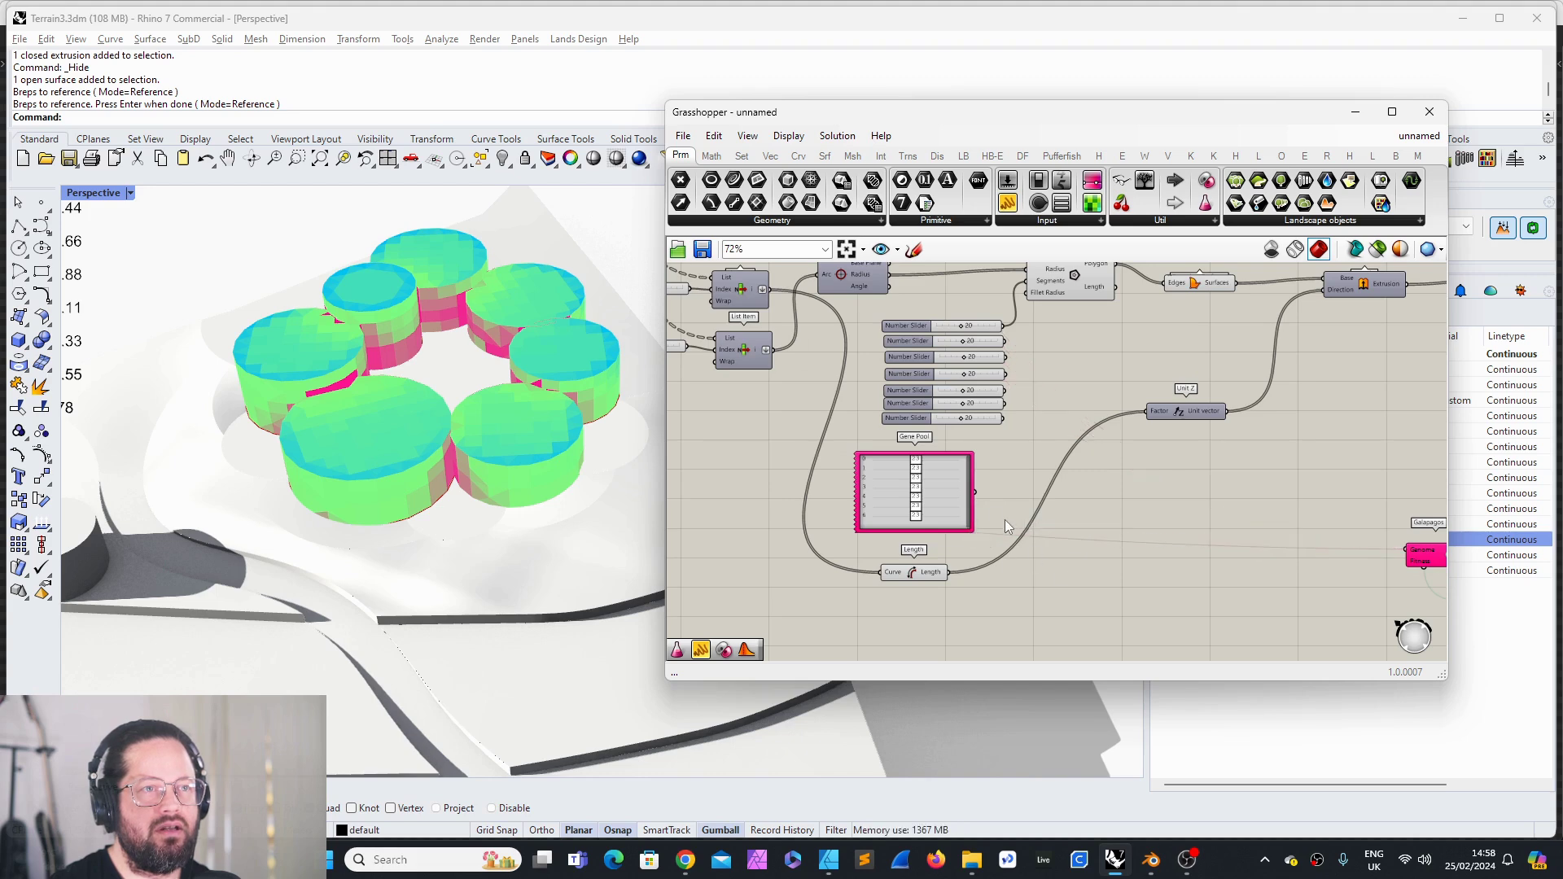
{"action": "scroll", "coordinate": [946, 498], "scroll_direction": "up", "scroll_amount": 4}
{"action": "scroll", "coordinate": [895, 529], "scroll_direction": "down", "scroll_amount": 4}
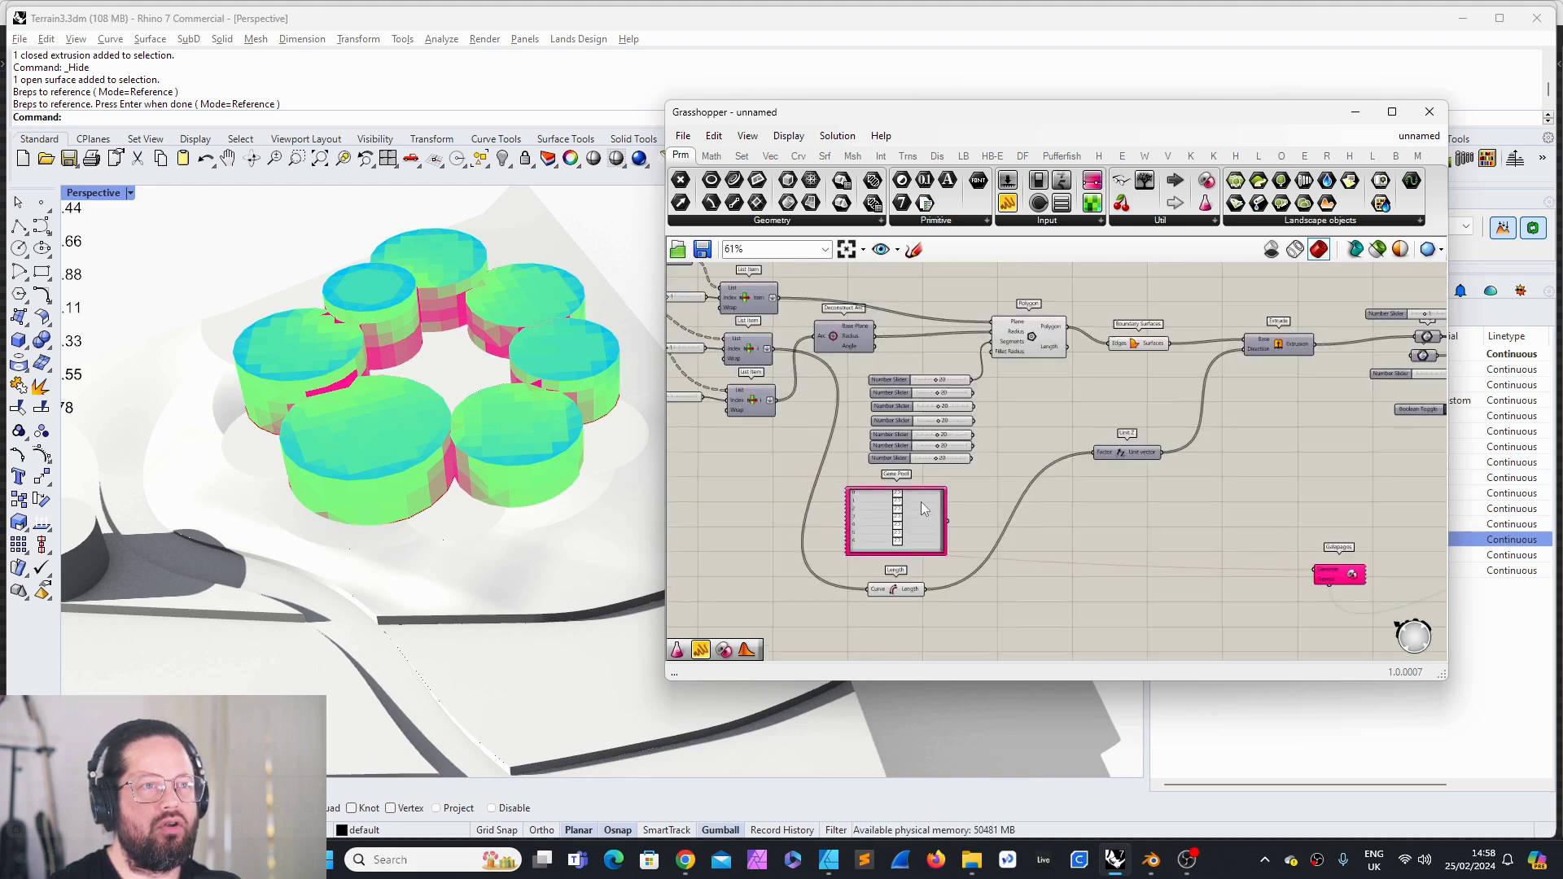
{"action": "left_click_drag", "start_coordinate": [929, 595], "coordinate": [995, 352]}
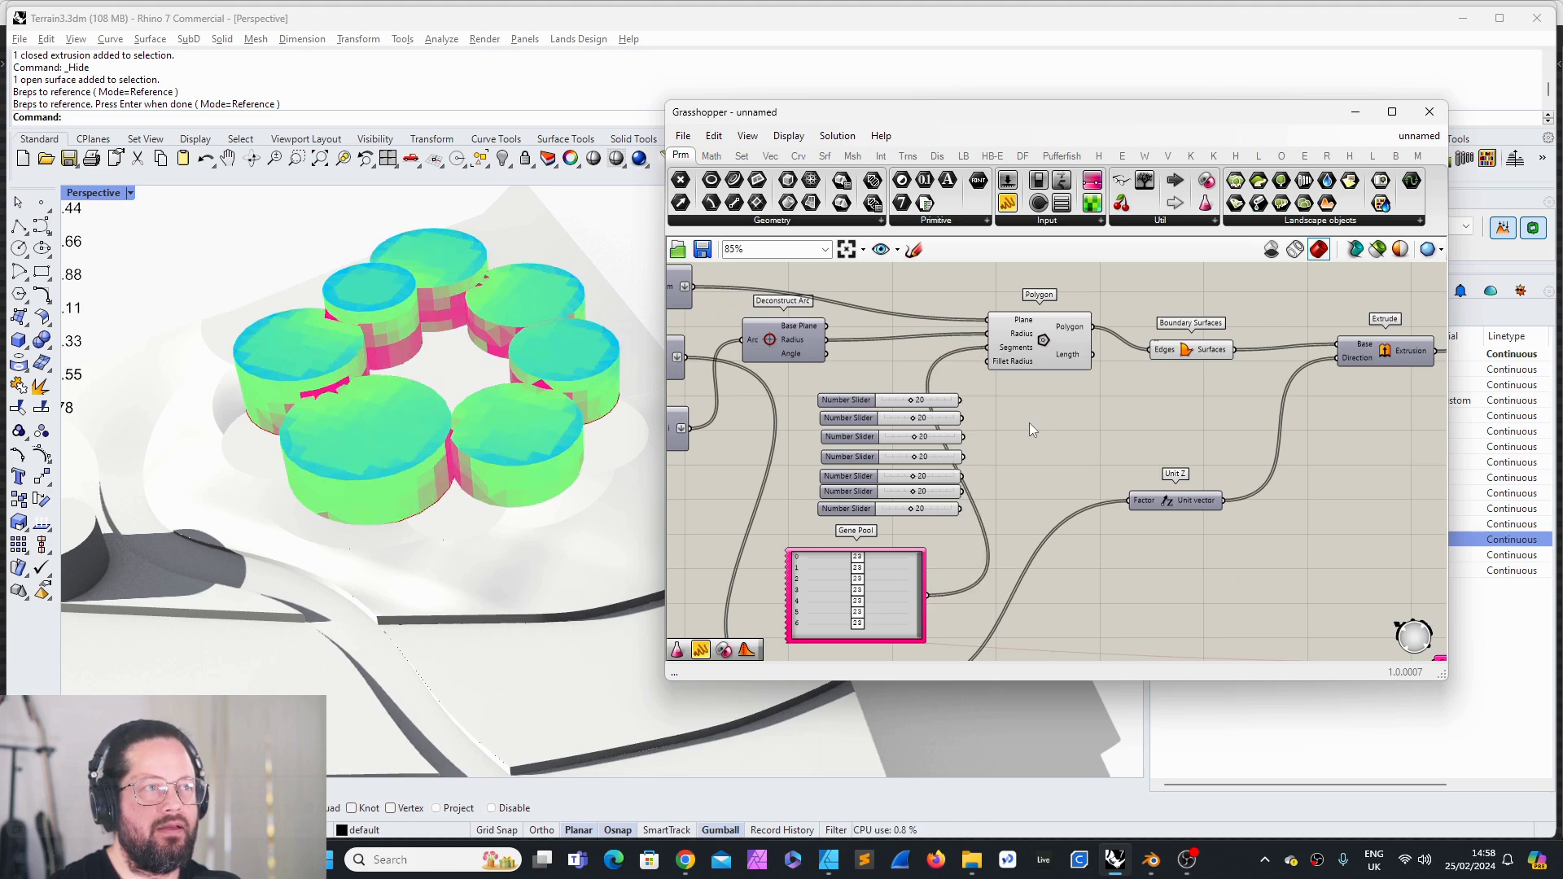
{"action": "scroll", "coordinate": [851, 616], "scroll_direction": "up", "scroll_amount": 4}
{"action": "scroll", "coordinate": [886, 574], "scroll_direction": "down", "scroll_amount": 2}
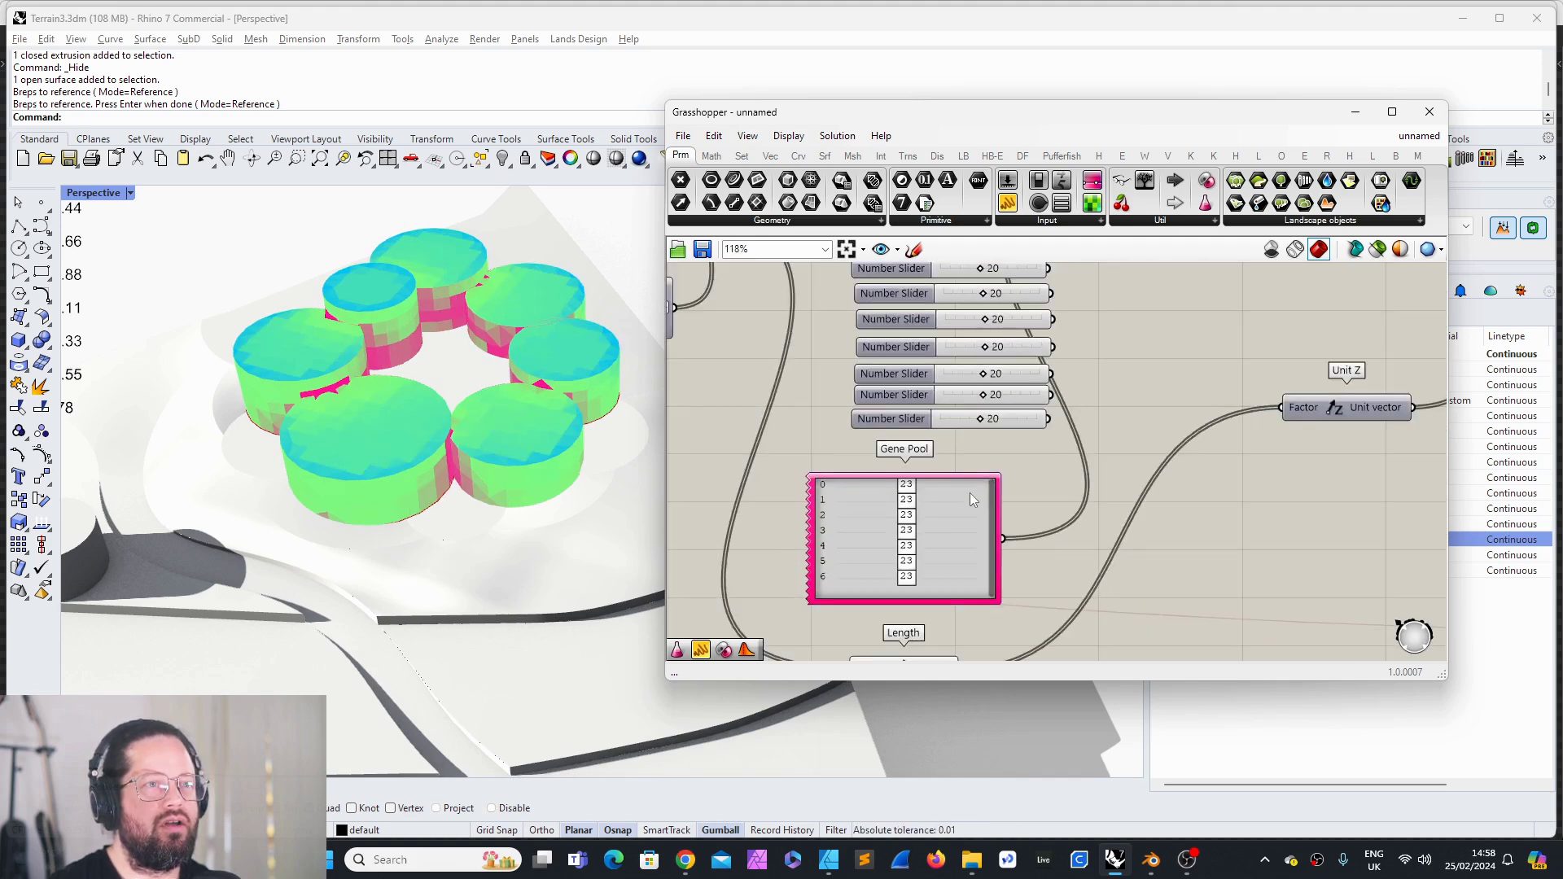
Step: Delete the seven unused number sliders above the Gene Pool
{"action": "scroll", "coordinate": [969, 492], "scroll_direction": "up", "scroll_amount": 3}
{"action": "scroll", "coordinate": [985, 516], "scroll_direction": "down", "scroll_amount": 5}
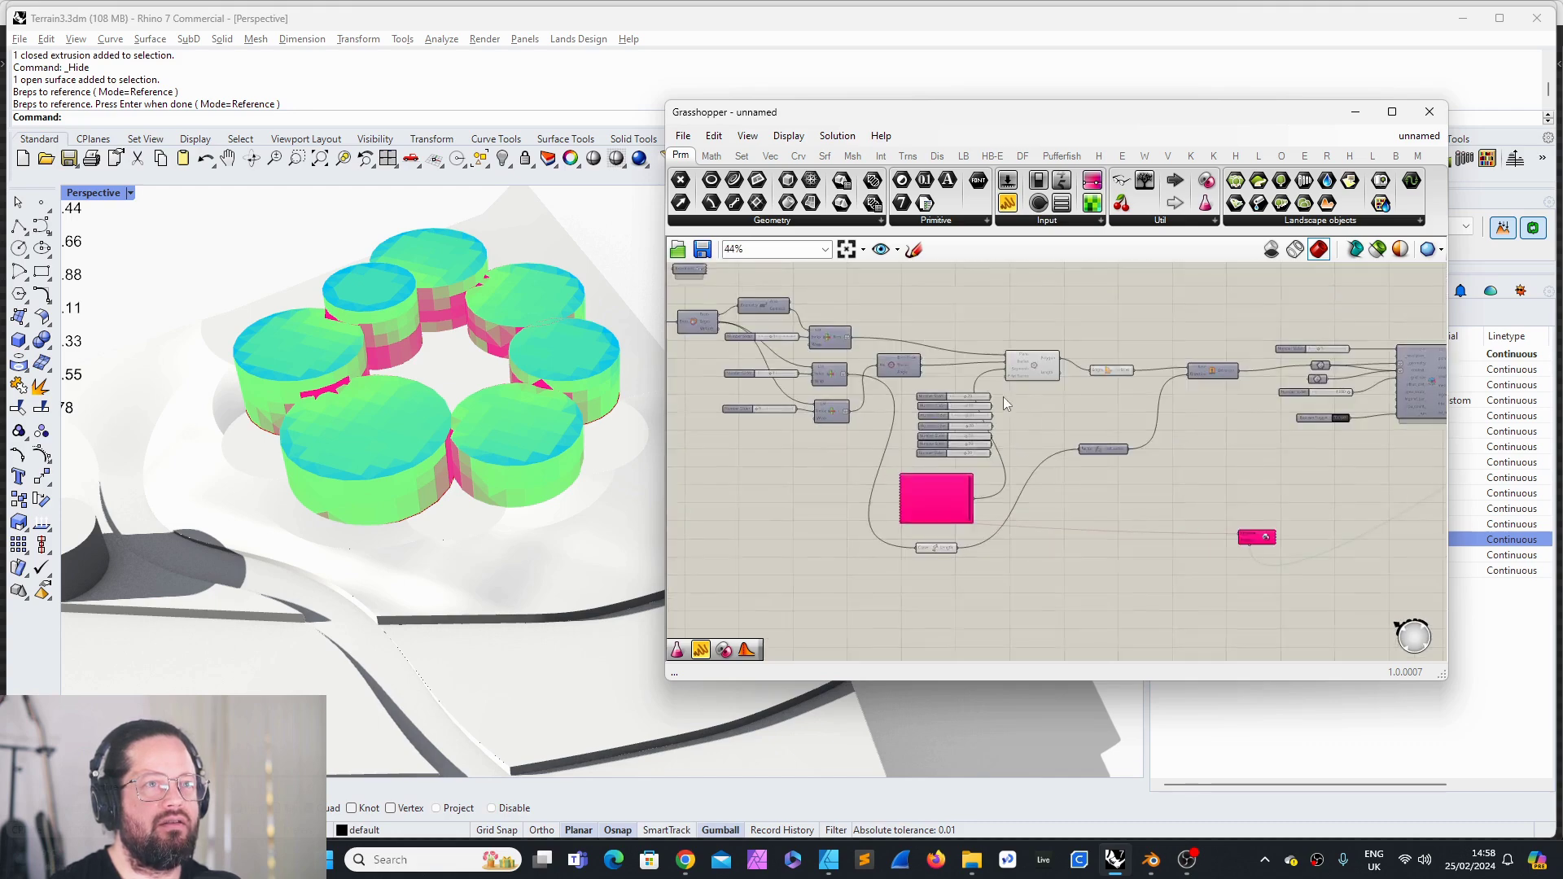
{"action": "scroll", "coordinate": [1003, 397], "scroll_direction": "up", "scroll_amount": 3}
{"action": "left_click_drag", "start_coordinate": [929, 354], "coordinate": [904, 534]}
{"action": "scroll", "coordinate": [1088, 558], "scroll_direction": "down", "scroll_amount": 2}
{"action": "scroll", "coordinate": [882, 445], "scroll_direction": "up", "scroll_amount": 3}
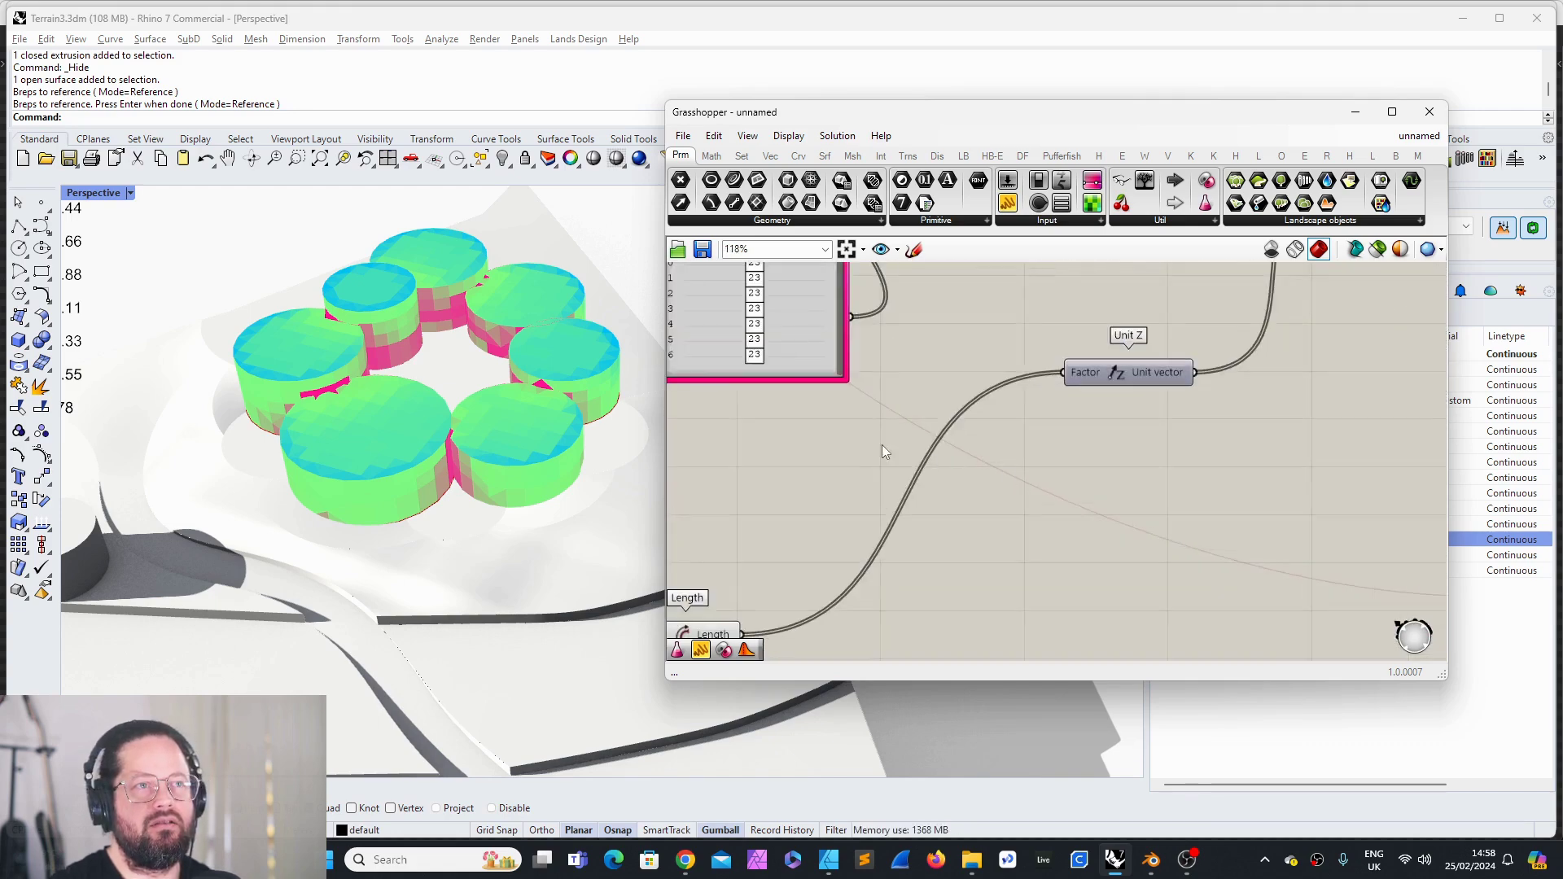
{"action": "scroll", "coordinate": [854, 407], "scroll_direction": "down", "scroll_amount": 2}
{"action": "scroll", "coordinate": [827, 356], "scroll_direction": "up", "scroll_amount": 2}
{"action": "scroll", "coordinate": [827, 356], "scroll_direction": "down", "scroll_amount": 3}
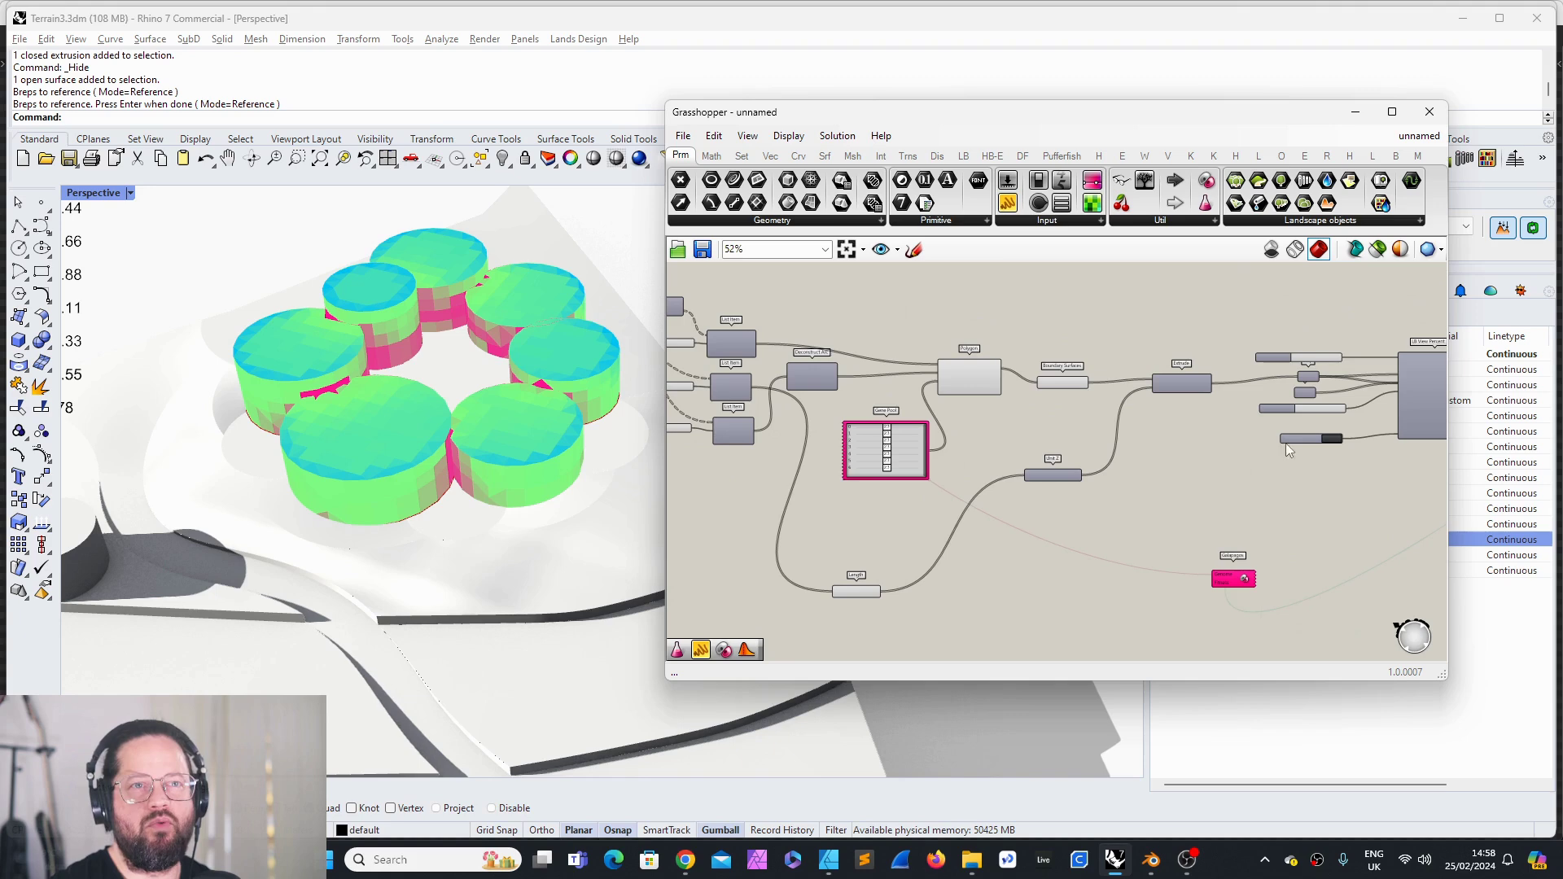
Step: Move the Gene Pool up, closer to the Polygon component
{"action": "scroll", "coordinate": [1286, 443], "scroll_direction": "down", "scroll_amount": 2}
{"action": "scroll", "coordinate": [1247, 453], "scroll_direction": "up", "scroll_amount": 1}
{"action": "scroll", "coordinate": [1208, 468], "scroll_direction": "down", "scroll_amount": 2}
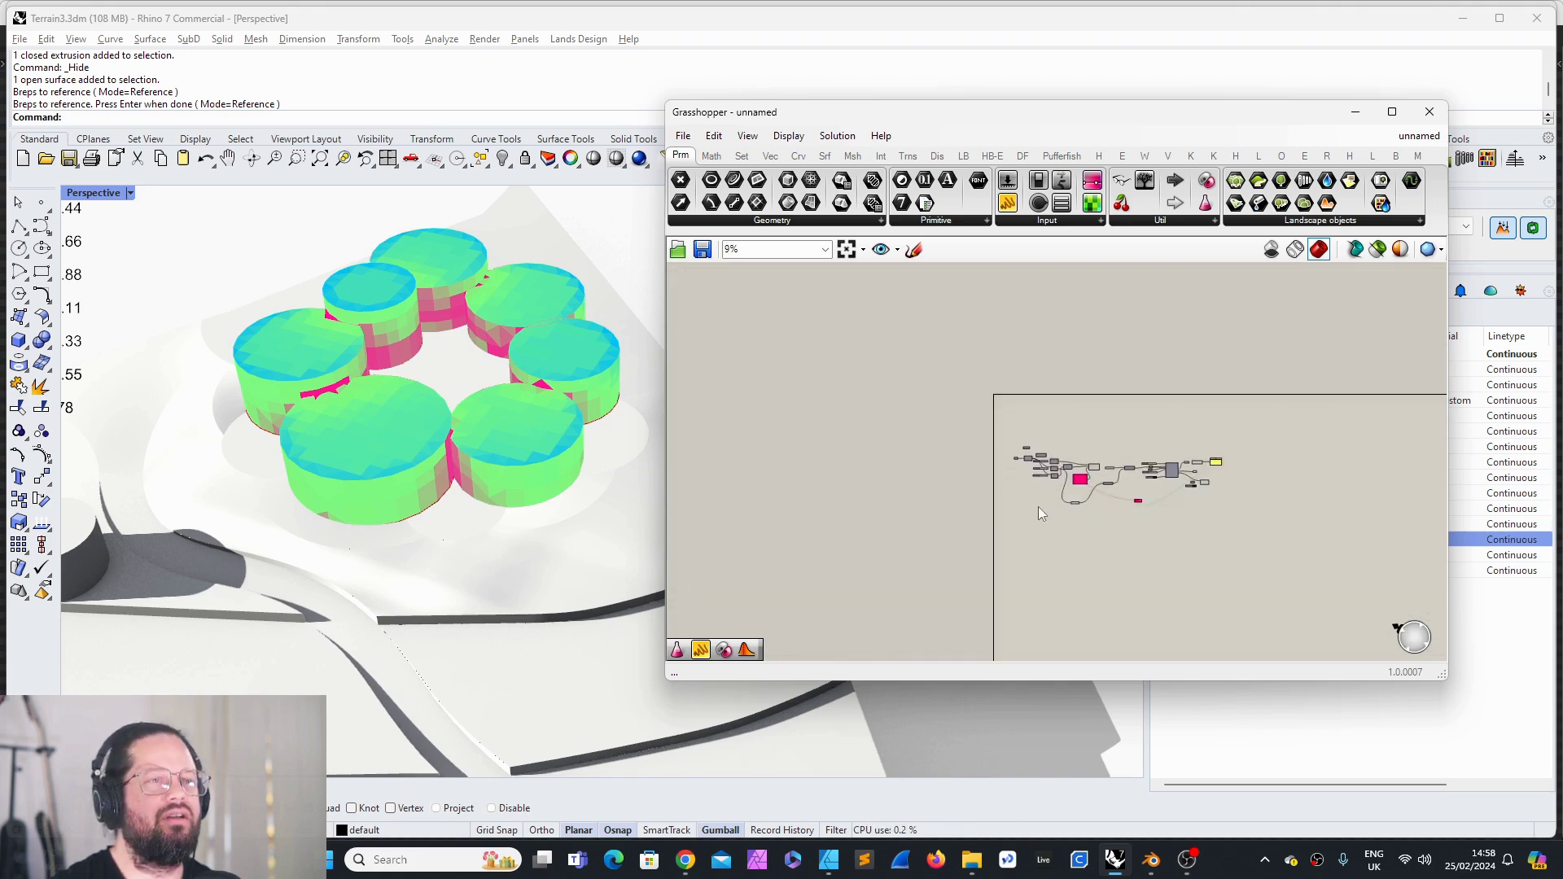
{"action": "scroll", "coordinate": [1038, 506], "scroll_direction": "up", "scroll_amount": 3}
{"action": "scroll", "coordinate": [1106, 461], "scroll_direction": "up", "scroll_amount": 3}
{"action": "left_click", "coordinate": [1111, 451]}
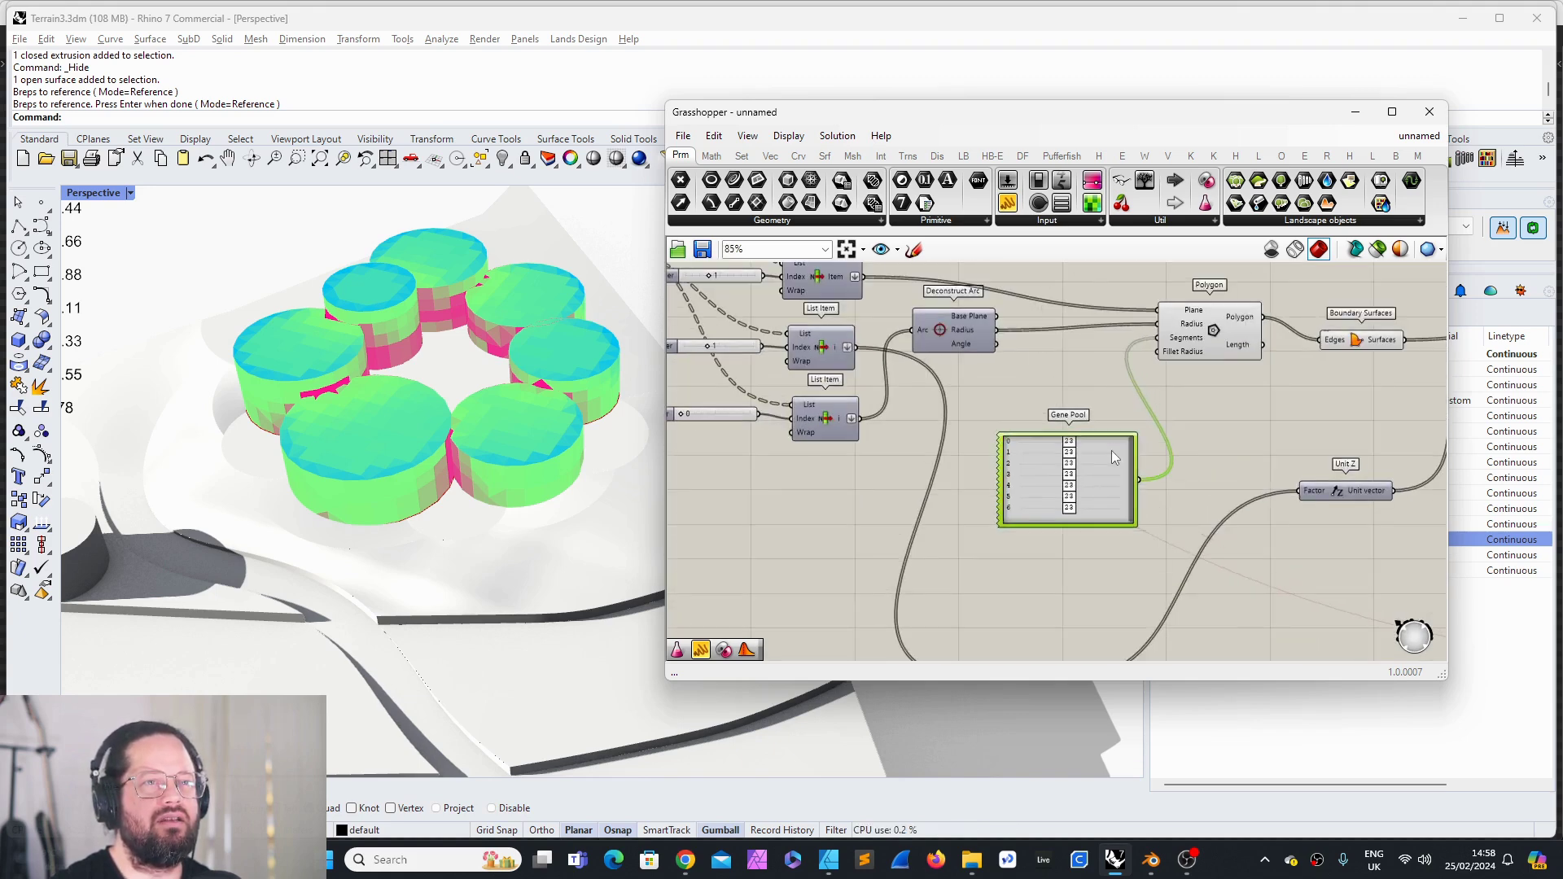
{"action": "left_click_drag", "start_coordinate": [1120, 418], "coordinate": [1107, 412]}
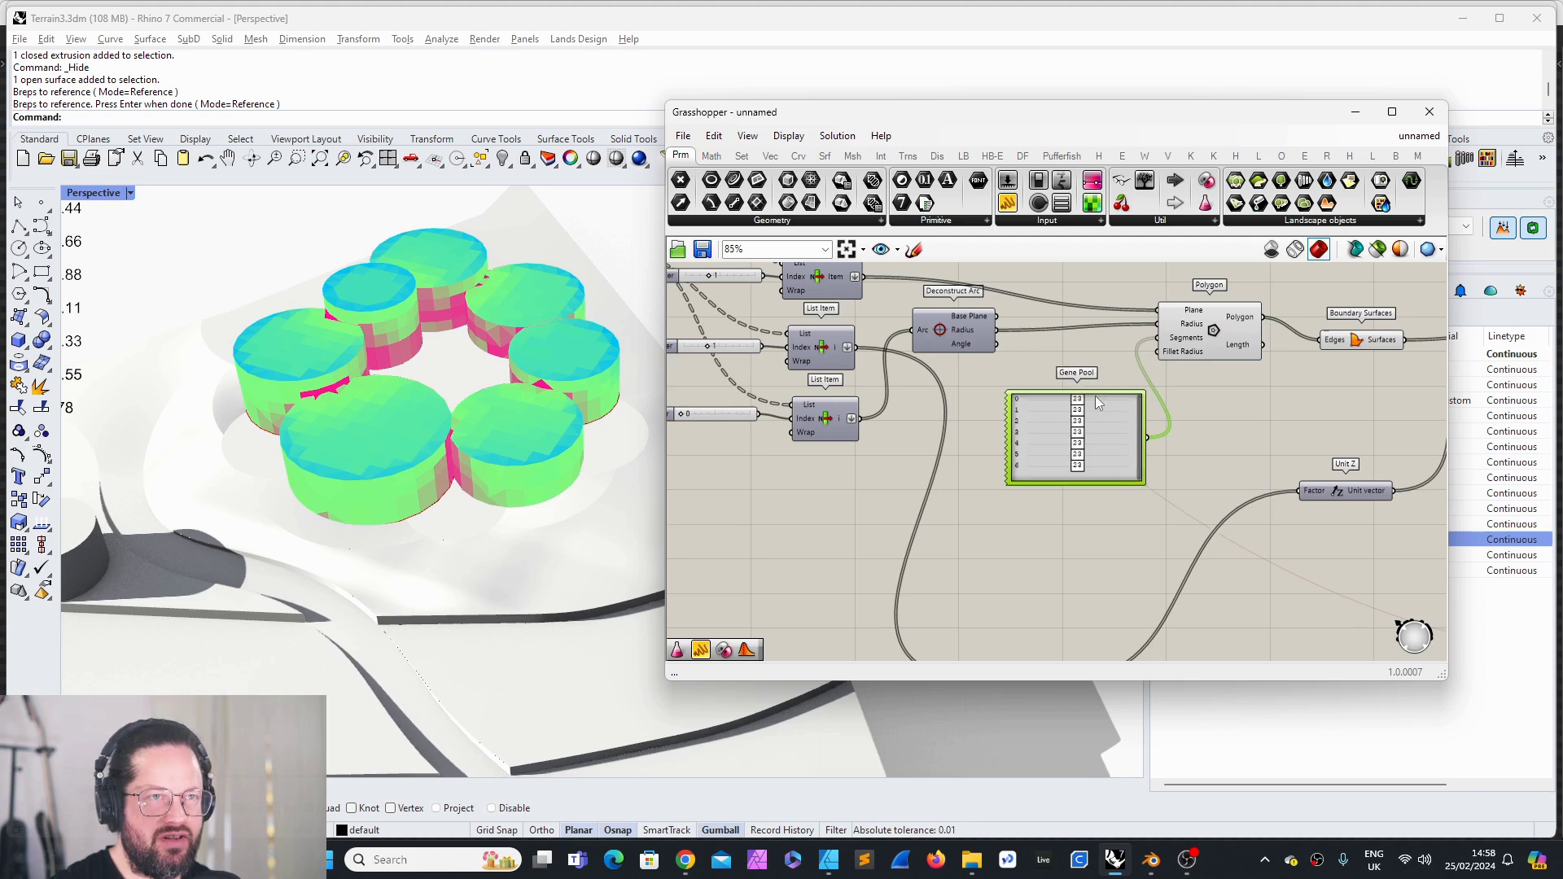
Step: Open the Galapagos editor and start the evolutionary solver with the fitness set to Maximize
{"action": "scroll", "coordinate": [1042, 413], "scroll_direction": "down", "scroll_amount": 3}
{"action": "scroll", "coordinate": [1221, 521], "scroll_direction": "up", "scroll_amount": 4}
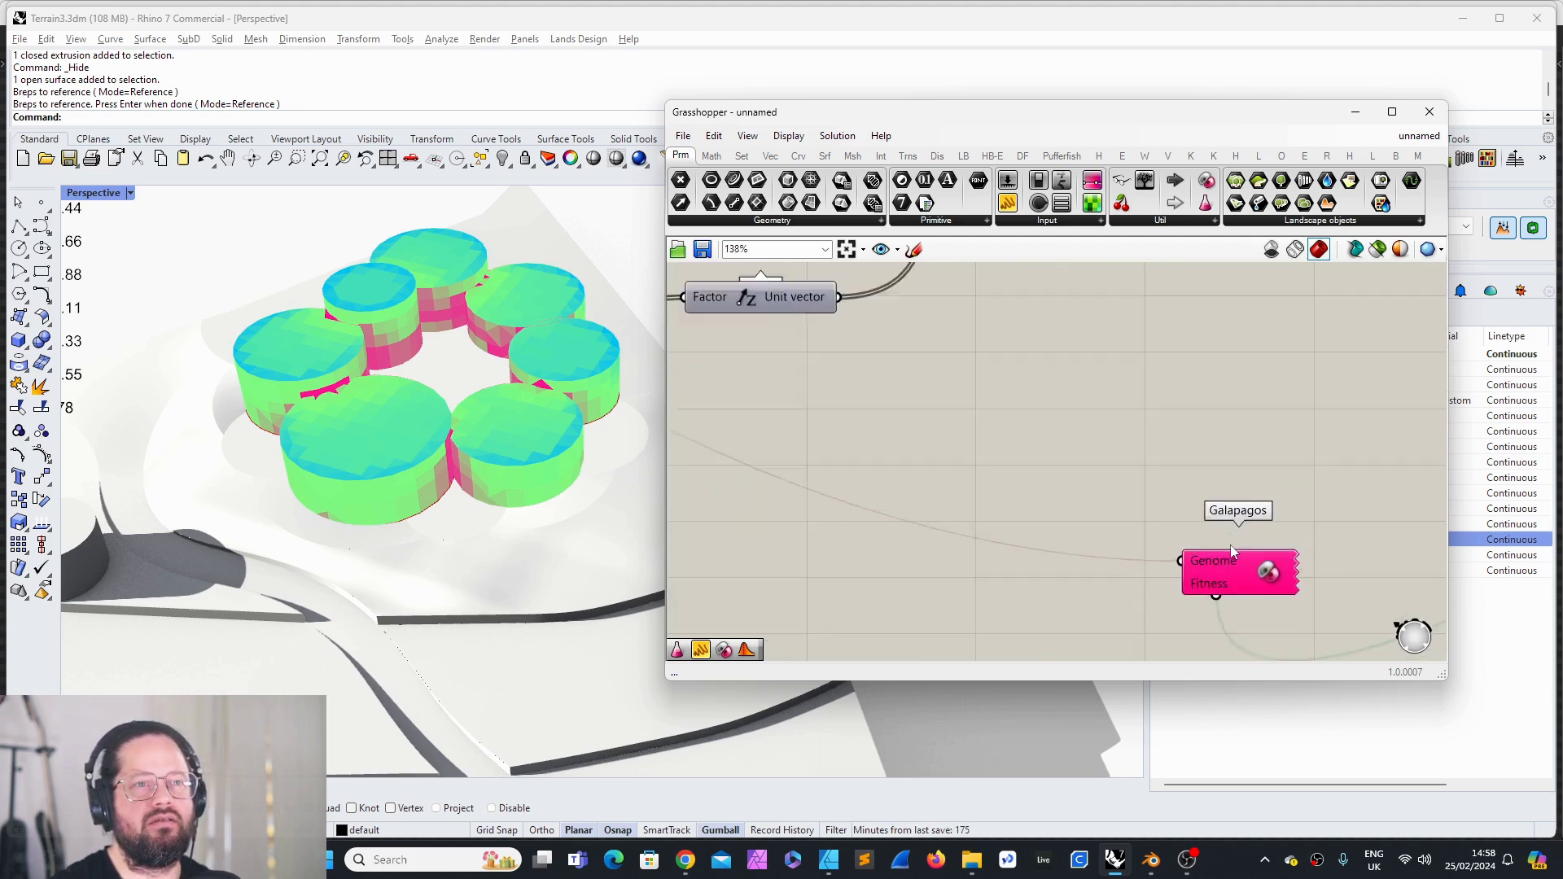
{"action": "left_click", "coordinate": [1151, 498]}
{"action": "scroll", "coordinate": [1140, 502], "scroll_direction": "up", "scroll_amount": 2}
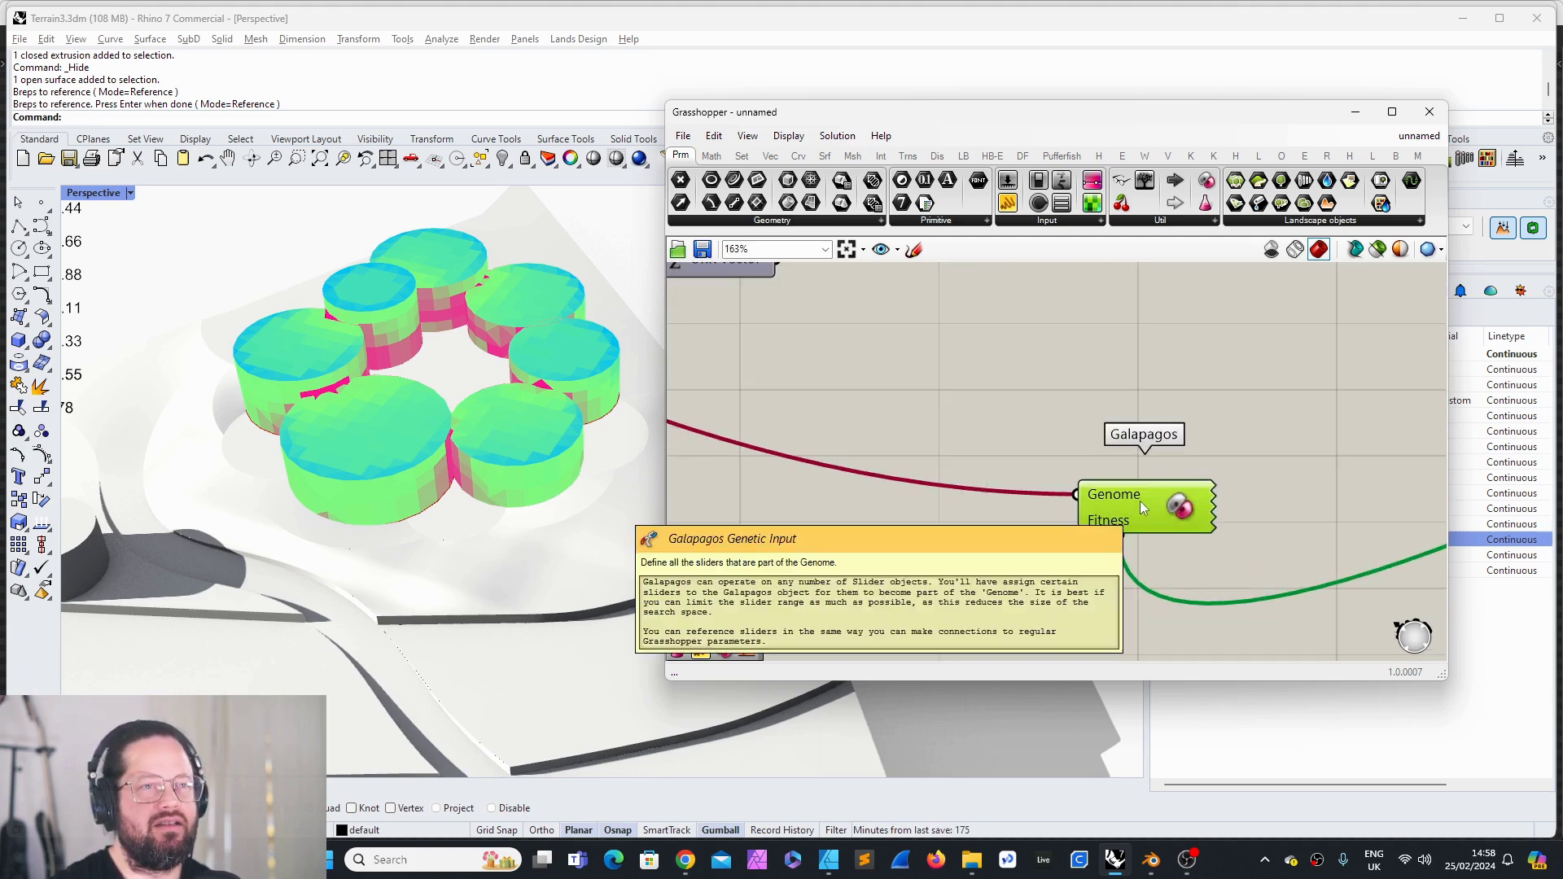
{"action": "double_click", "coordinate": [1150, 506]}
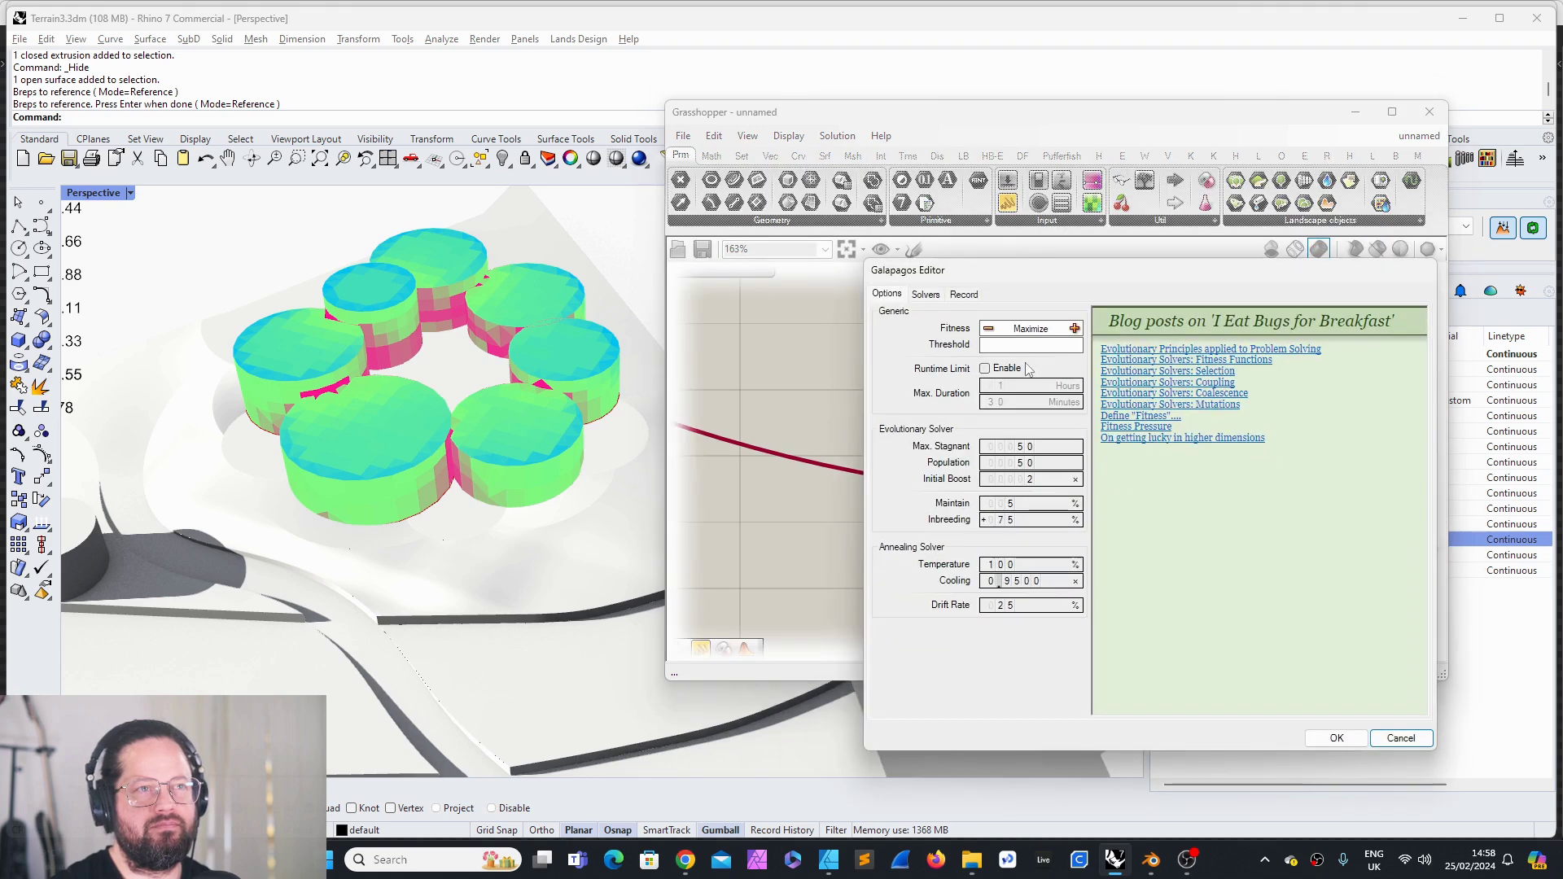
{"action": "left_click", "coordinate": [926, 295]}
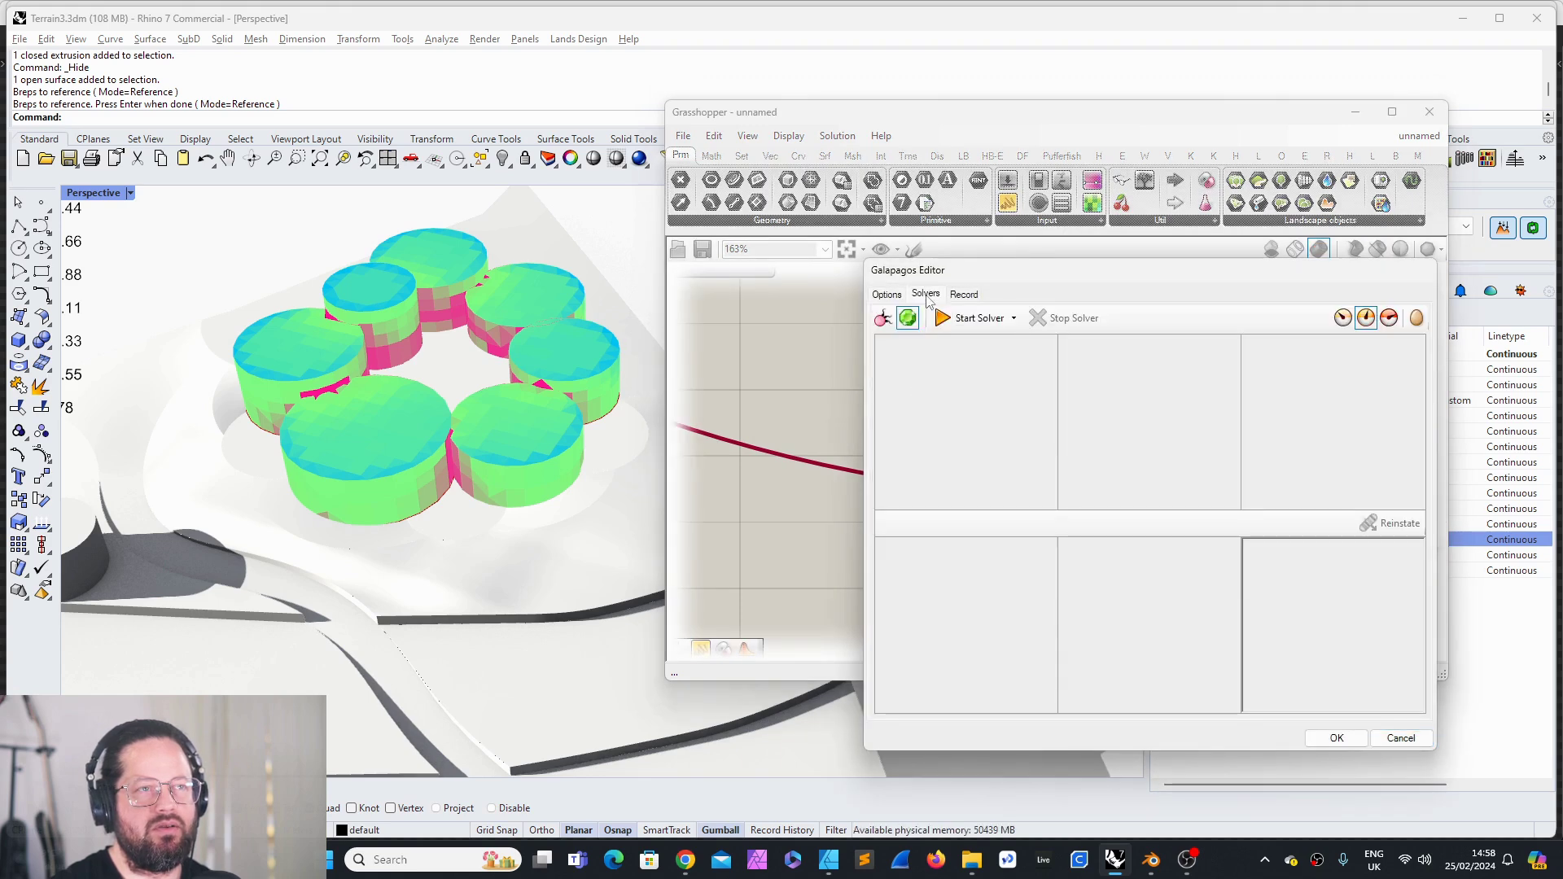
{"action": "left_click", "coordinate": [942, 322]}
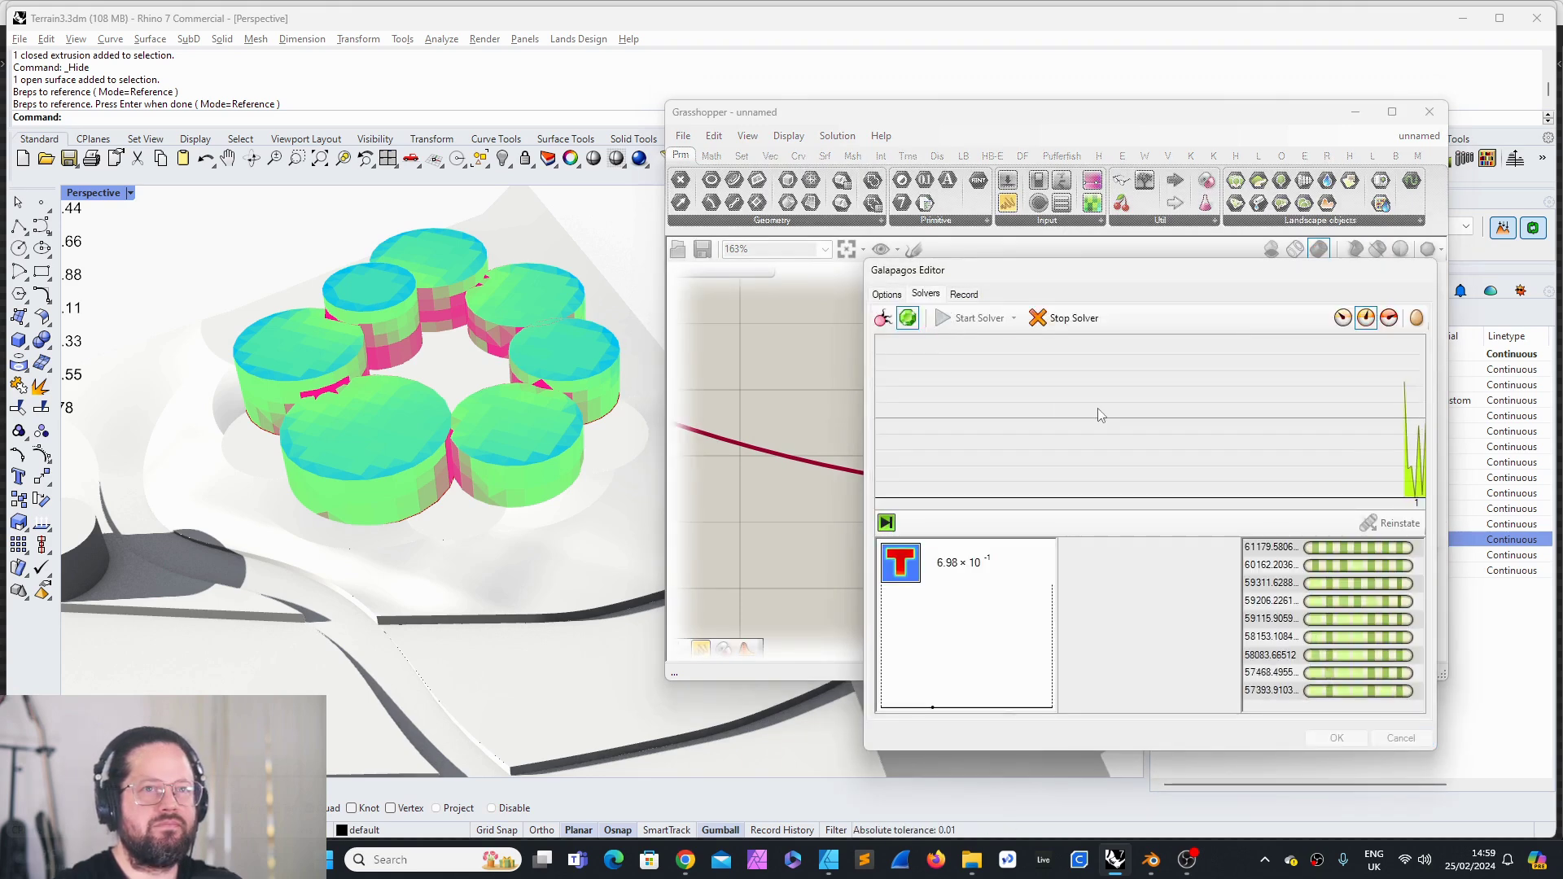
Step: Change the running solver's display update mode, then stop the evolutionary run once the fitness graph levels off
{"action": "left_click", "coordinate": [1343, 318]}
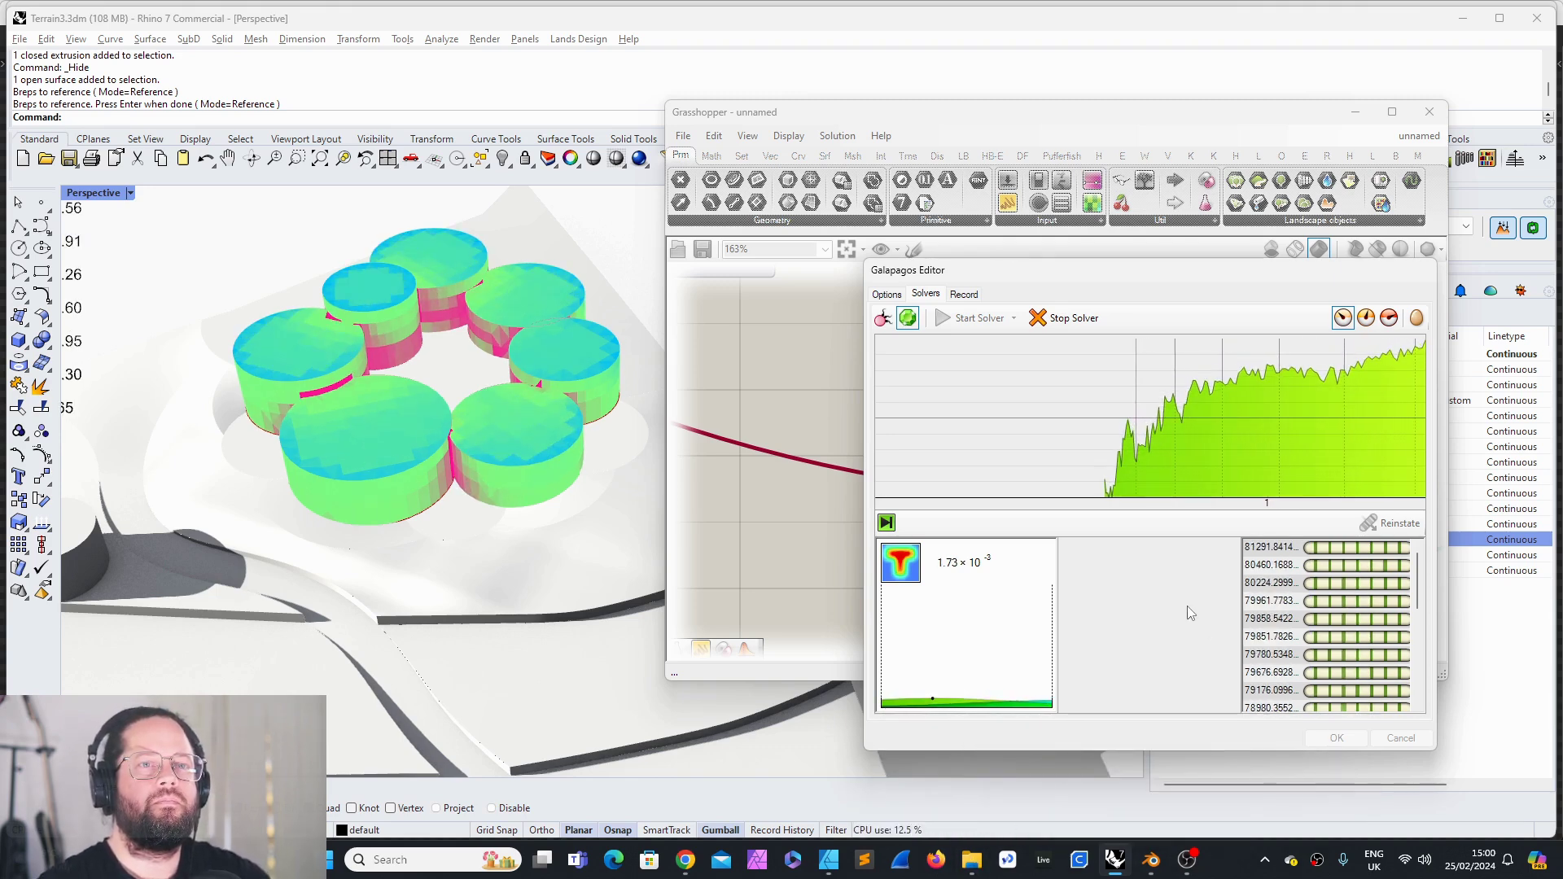
{"action": "left_click_drag", "start_coordinate": [968, 269], "coordinate": [975, 233]}
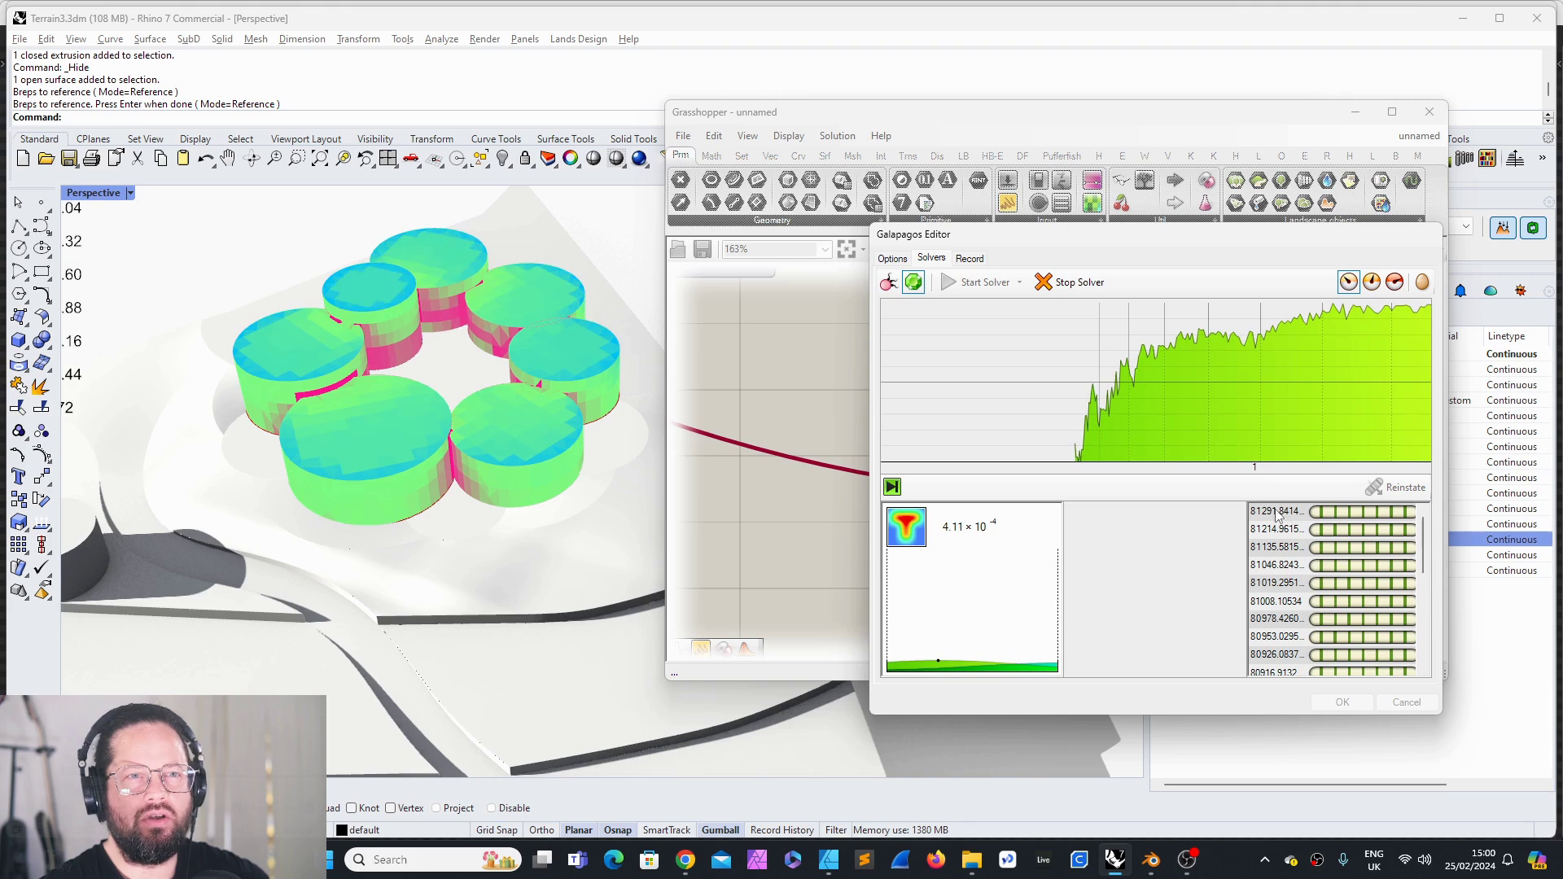
{"action": "left_click", "coordinate": [1070, 281]}
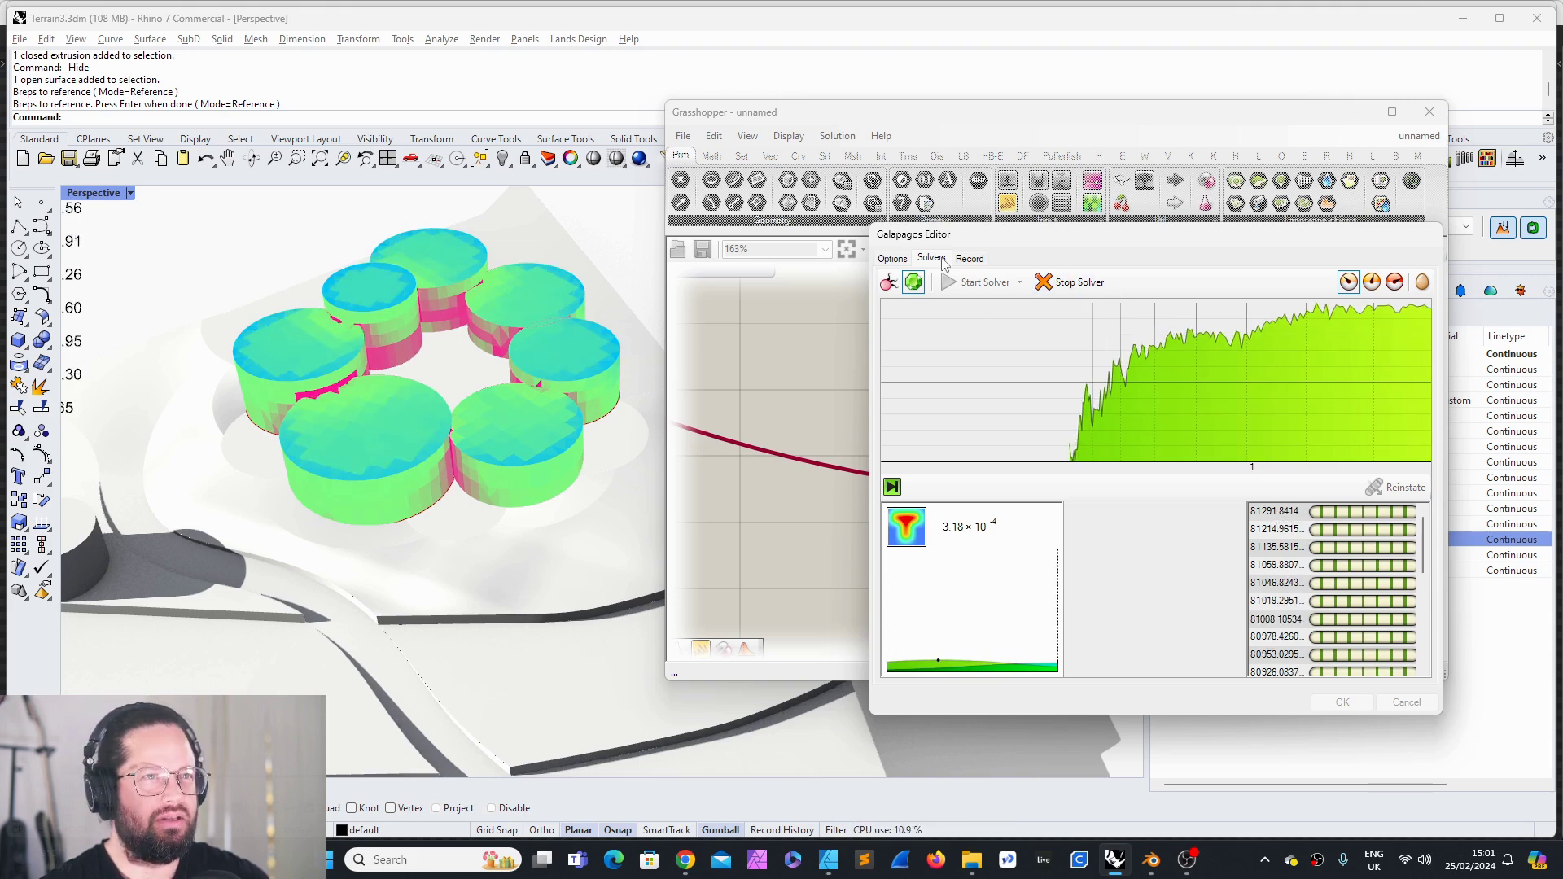
{"action": "left_click", "coordinate": [1062, 282]}
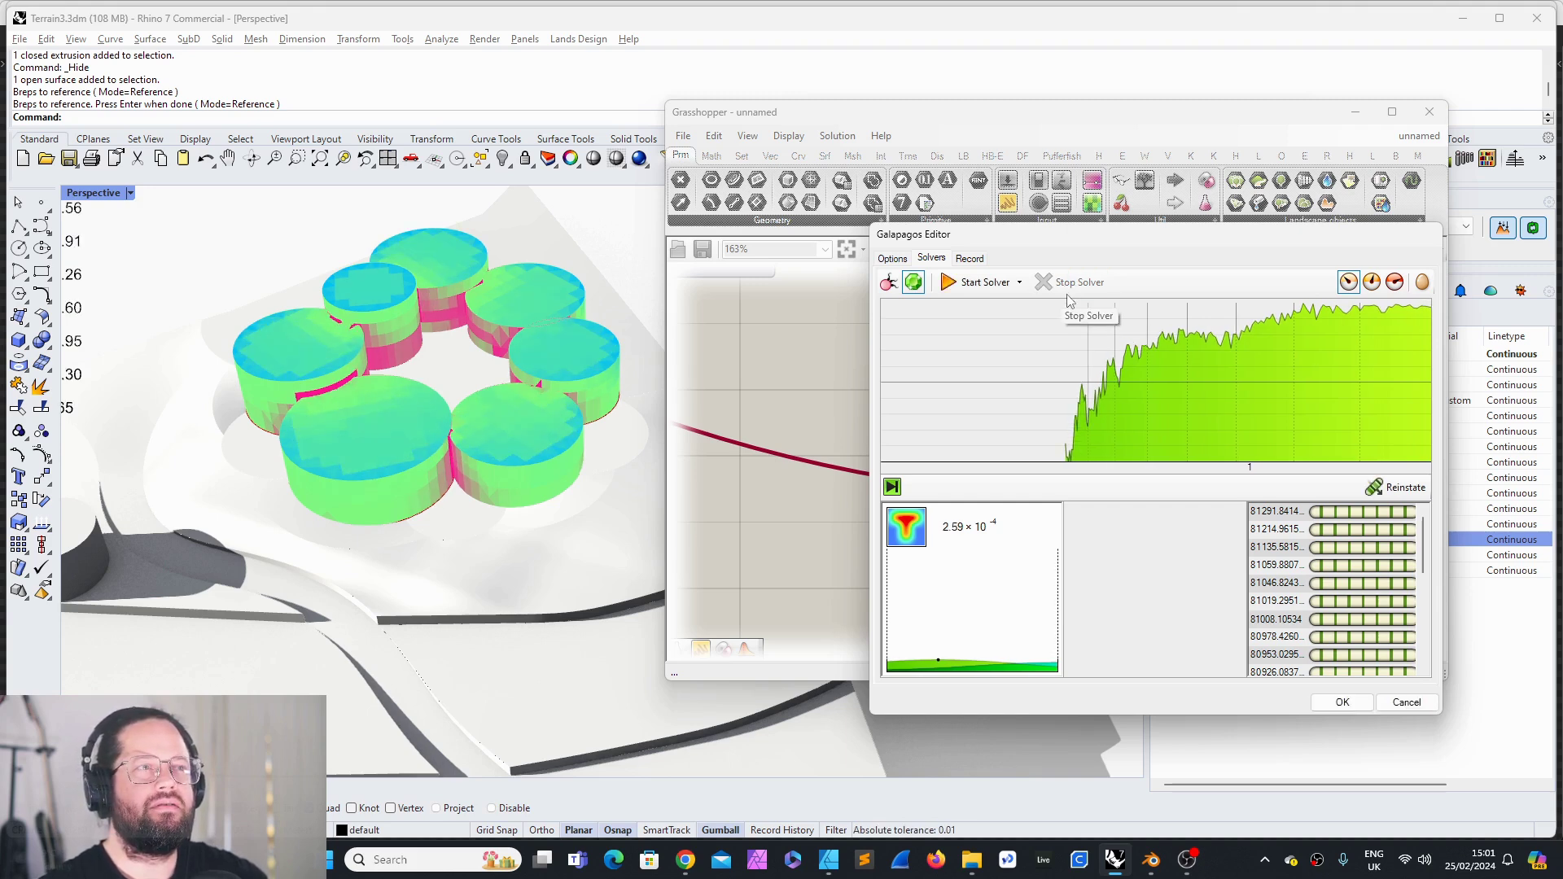
Step: Reinstate the top-ranked genome, accept the Galapagos results and inspect the values in the Gene Pool
{"action": "left_click", "coordinate": [1326, 513]}
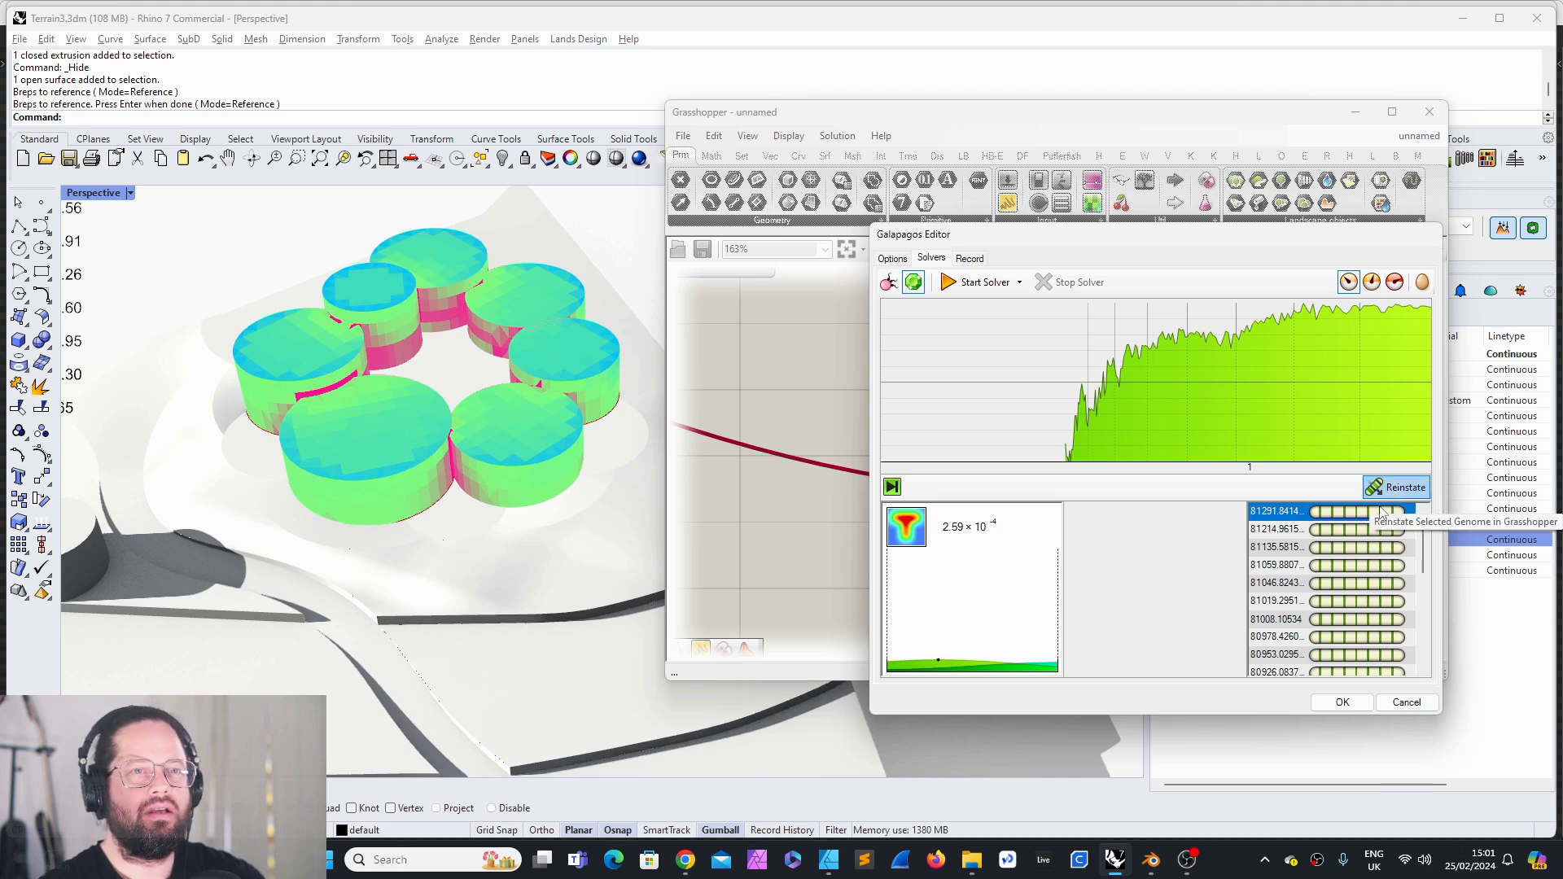
{"action": "left_click", "coordinate": [1342, 702]}
{"action": "scroll", "coordinate": [1156, 505], "scroll_direction": "down", "scroll_amount": 5}
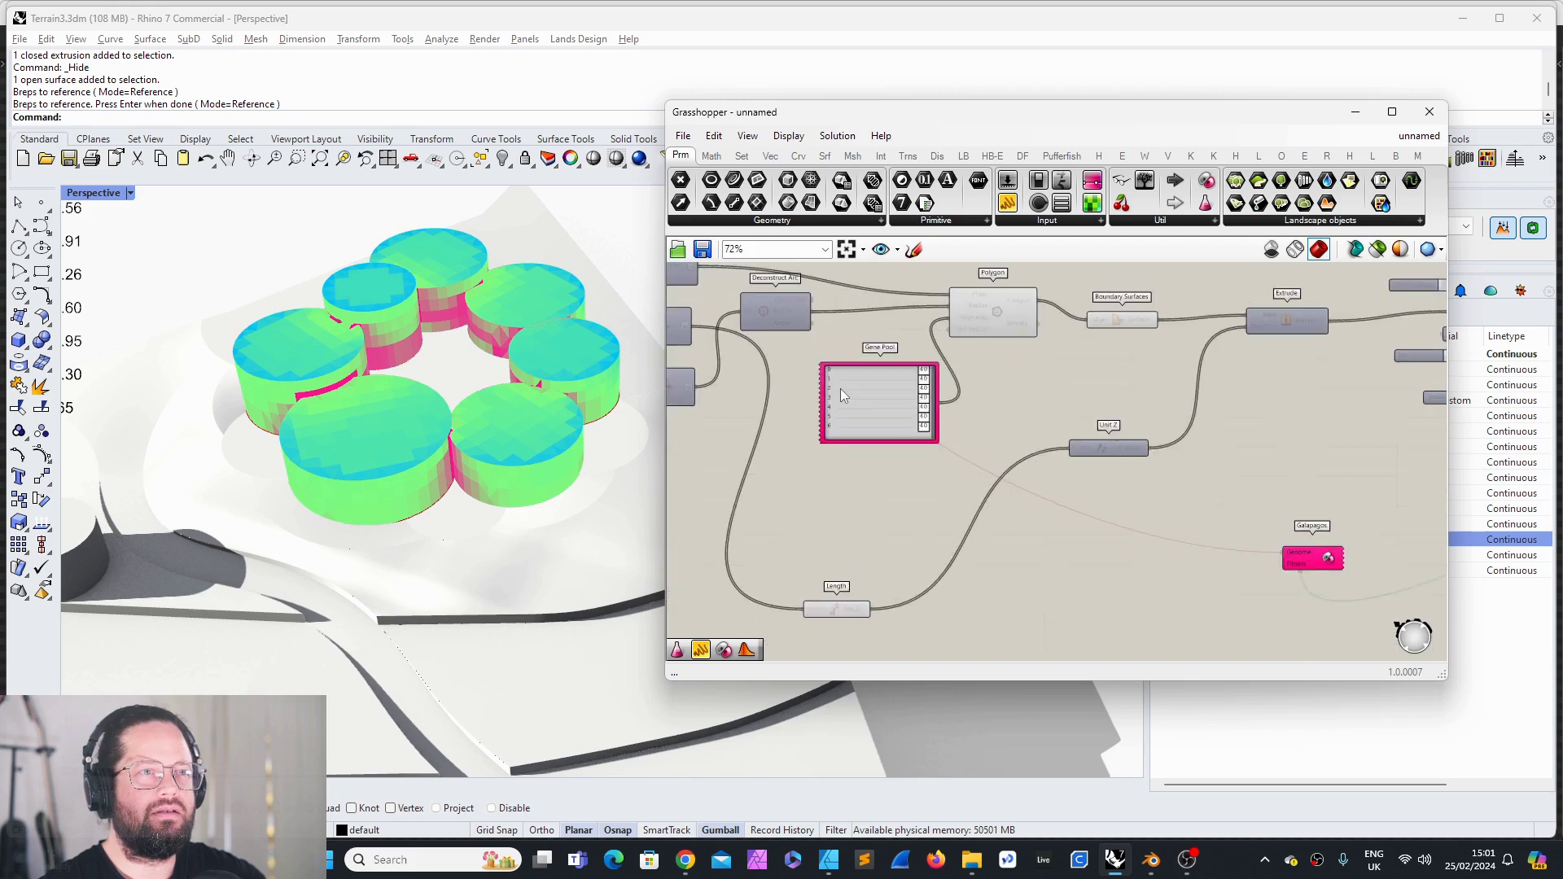
{"action": "scroll", "coordinate": [871, 391], "scroll_direction": "up", "scroll_amount": 8}
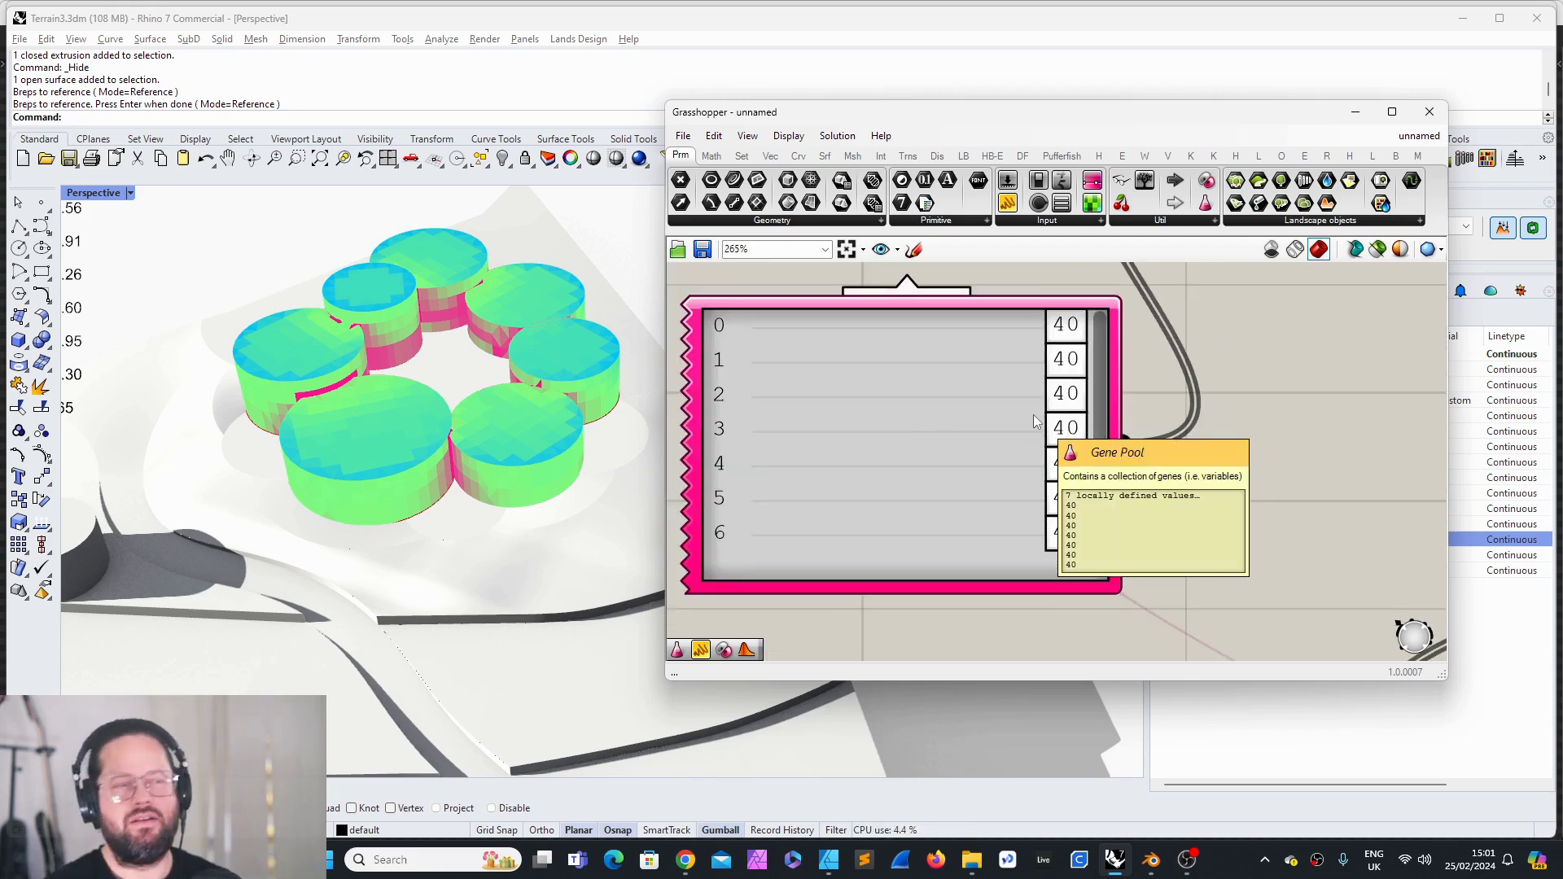
{"action": "scroll", "coordinate": [894, 440], "scroll_direction": "down", "scroll_amount": 8}
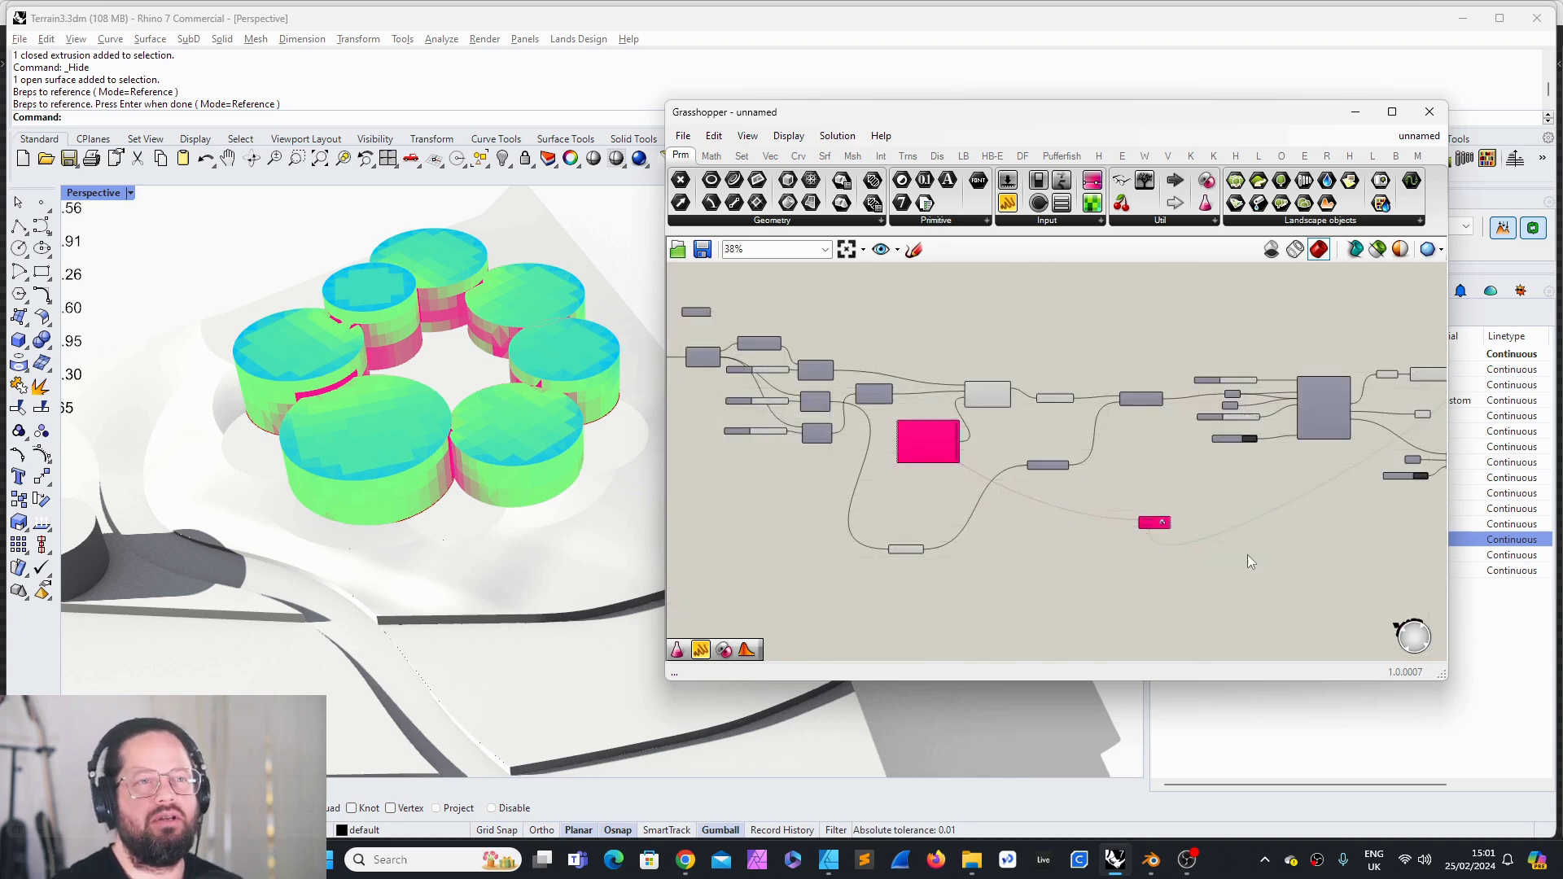
Step: Rearrange the canvas by moving Galapagos slightly up and the Unit Z and Length components into a row below the Gene Pool
{"action": "scroll", "coordinate": [935, 449], "scroll_direction": "up", "scroll_amount": 2}
{"action": "left_click_drag", "start_coordinate": [1078, 536], "coordinate": [1077, 487]}
{"action": "scroll", "coordinate": [1173, 460], "scroll_direction": "down", "scroll_amount": 3}
{"action": "scroll", "coordinate": [1042, 427], "scroll_direction": "up", "scroll_amount": 3}
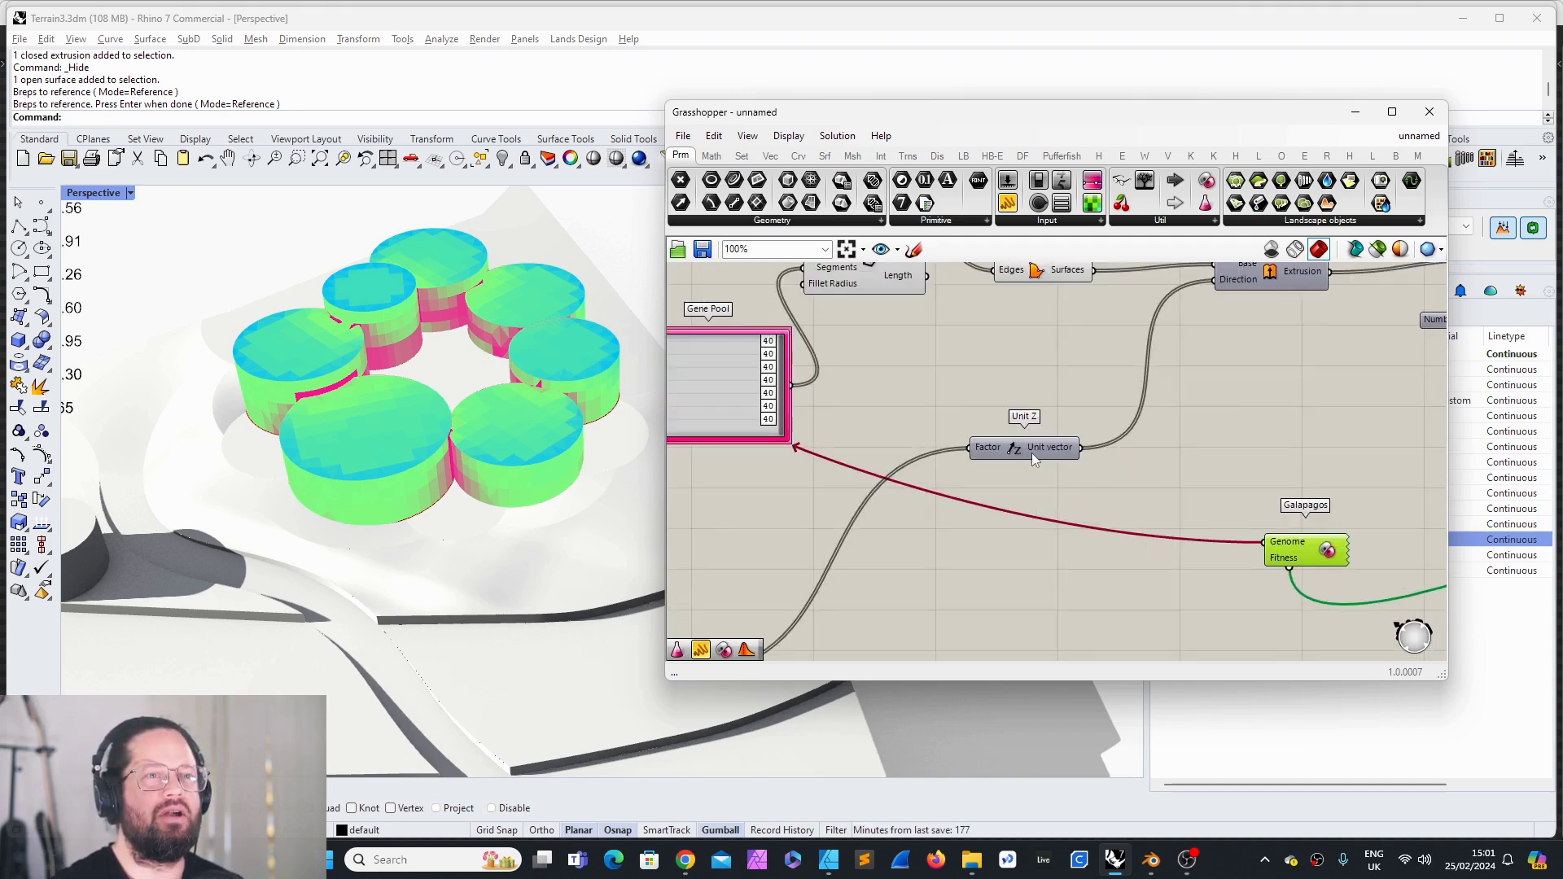
{"action": "scroll", "coordinate": [1032, 452], "scroll_direction": "down", "scroll_amount": 2}
{"action": "scroll", "coordinate": [1069, 434], "scroll_direction": "up", "scroll_amount": 2}
{"action": "left_click_drag", "start_coordinate": [1068, 435], "coordinate": [1069, 586]}
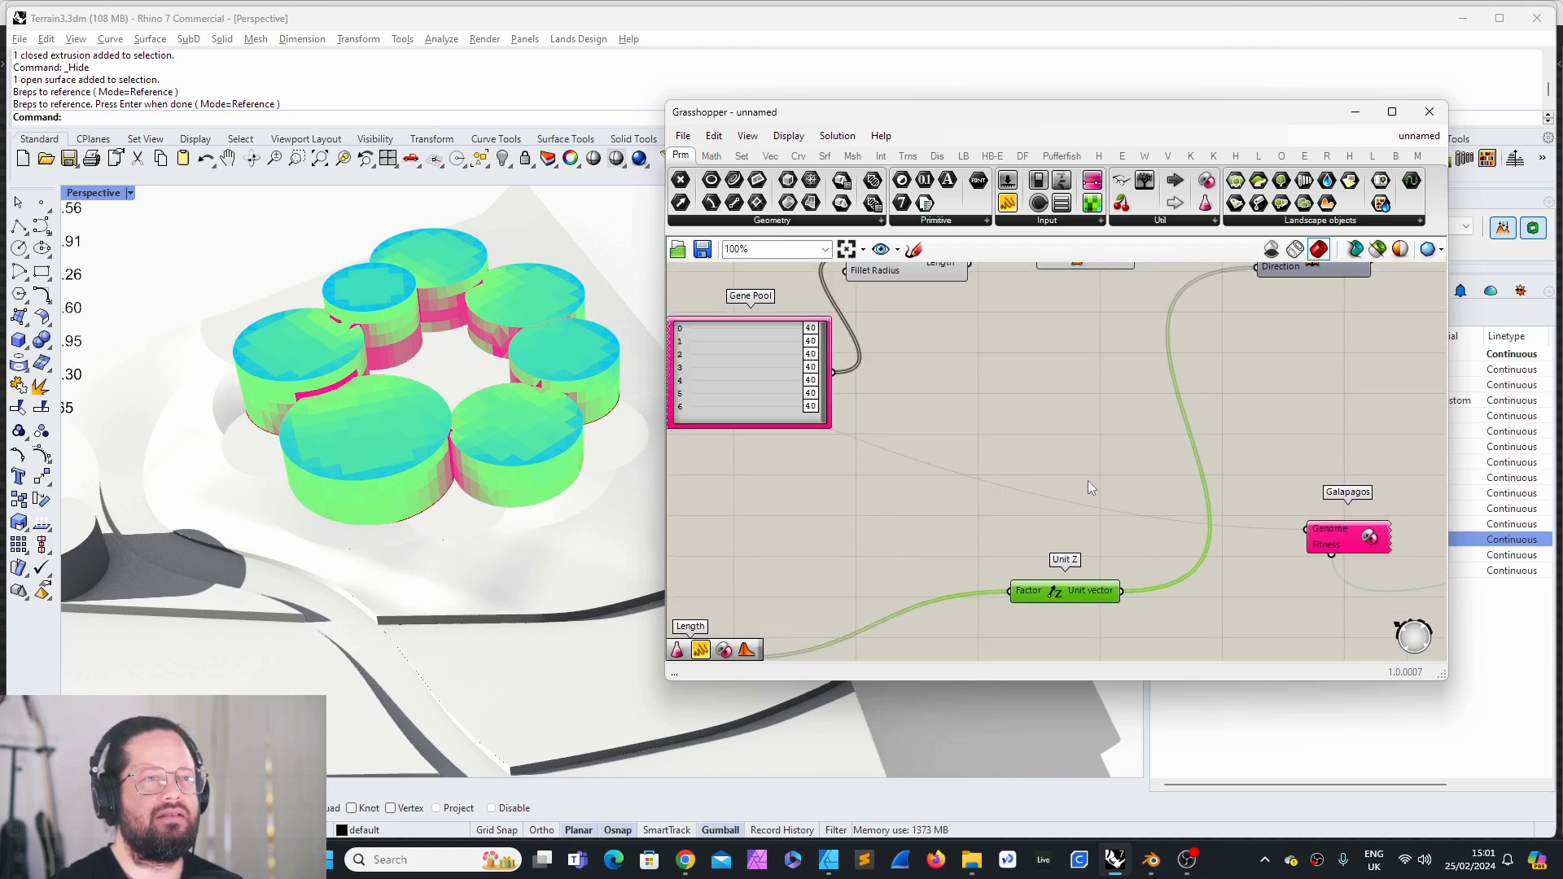
{"action": "scroll", "coordinate": [896, 530], "scroll_direction": "down", "scroll_amount": 1}
{"action": "scroll", "coordinate": [834, 598], "scroll_direction": "up", "scroll_amount": 1}
{"action": "left_click_drag", "start_coordinate": [835, 598], "coordinate": [876, 525]}
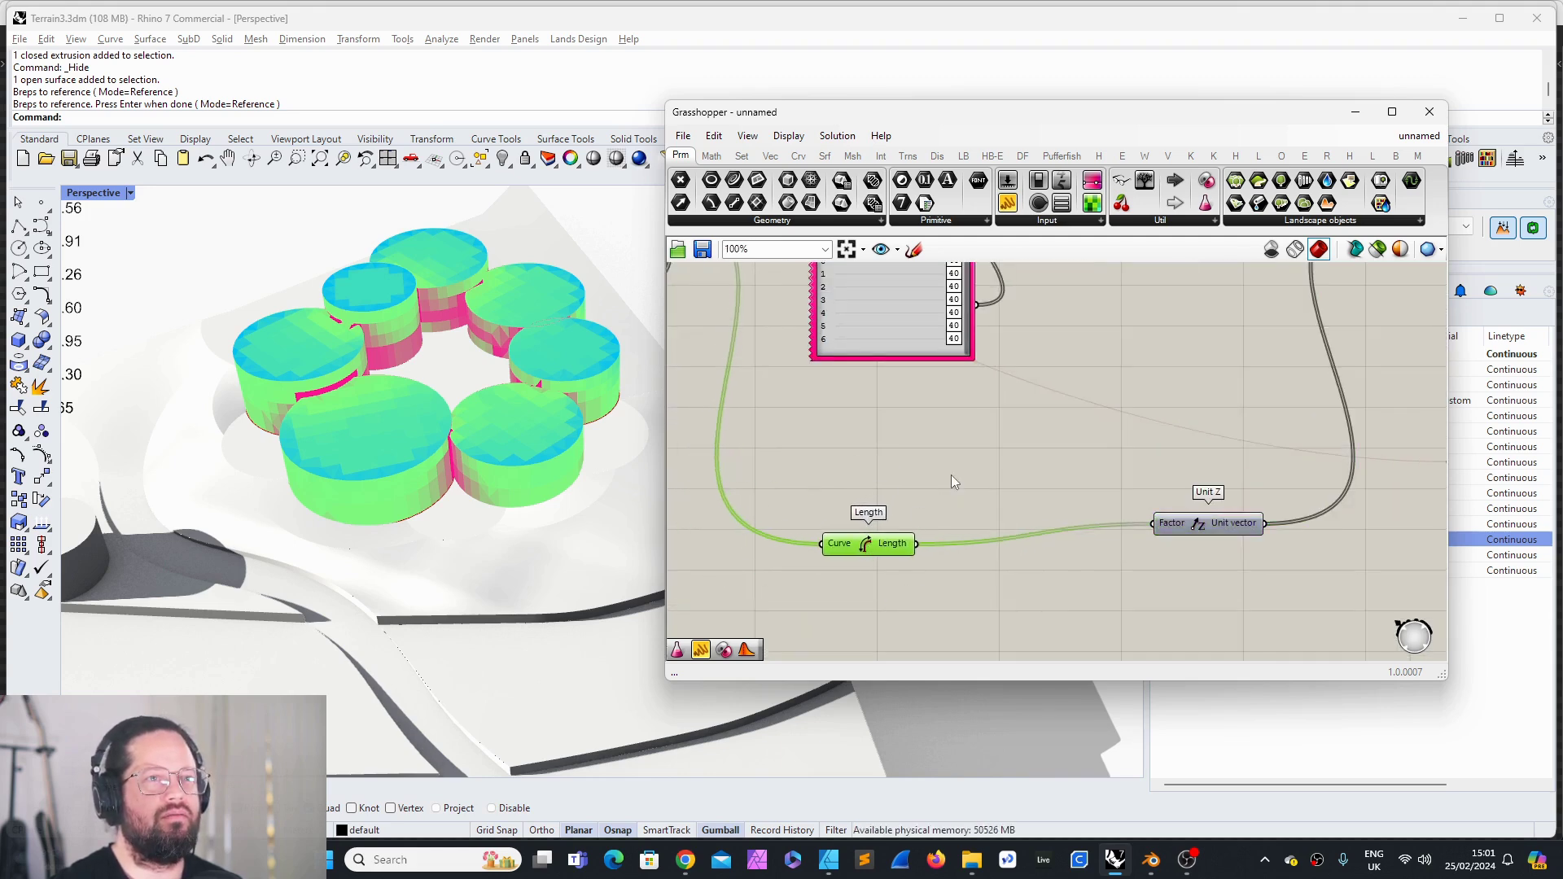
Step: Move the Gene Pool closer to Galapagos, into the space above the Unit Z component
{"action": "scroll", "coordinate": [977, 488], "scroll_direction": "down", "scroll_amount": 3}
{"action": "scroll", "coordinate": [1036, 489], "scroll_direction": "up", "scroll_amount": 2}
{"action": "scroll", "coordinate": [1027, 464], "scroll_direction": "up", "scroll_amount": 1}
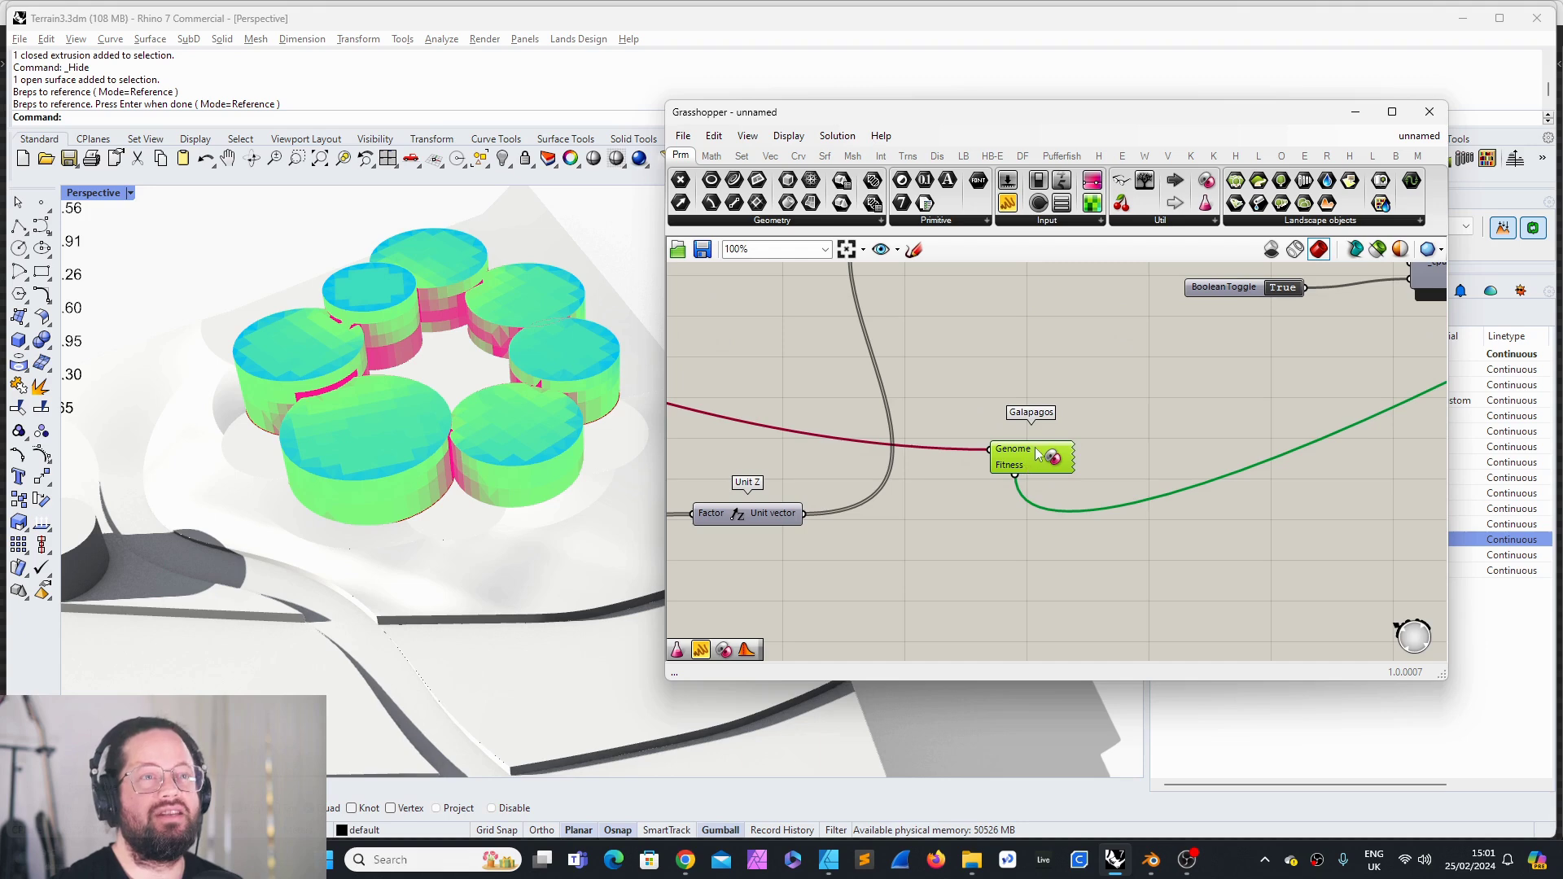
{"action": "right_click", "coordinate": [1038, 454]}
{"action": "scroll", "coordinate": [1190, 493], "scroll_direction": "down", "scroll_amount": 4}
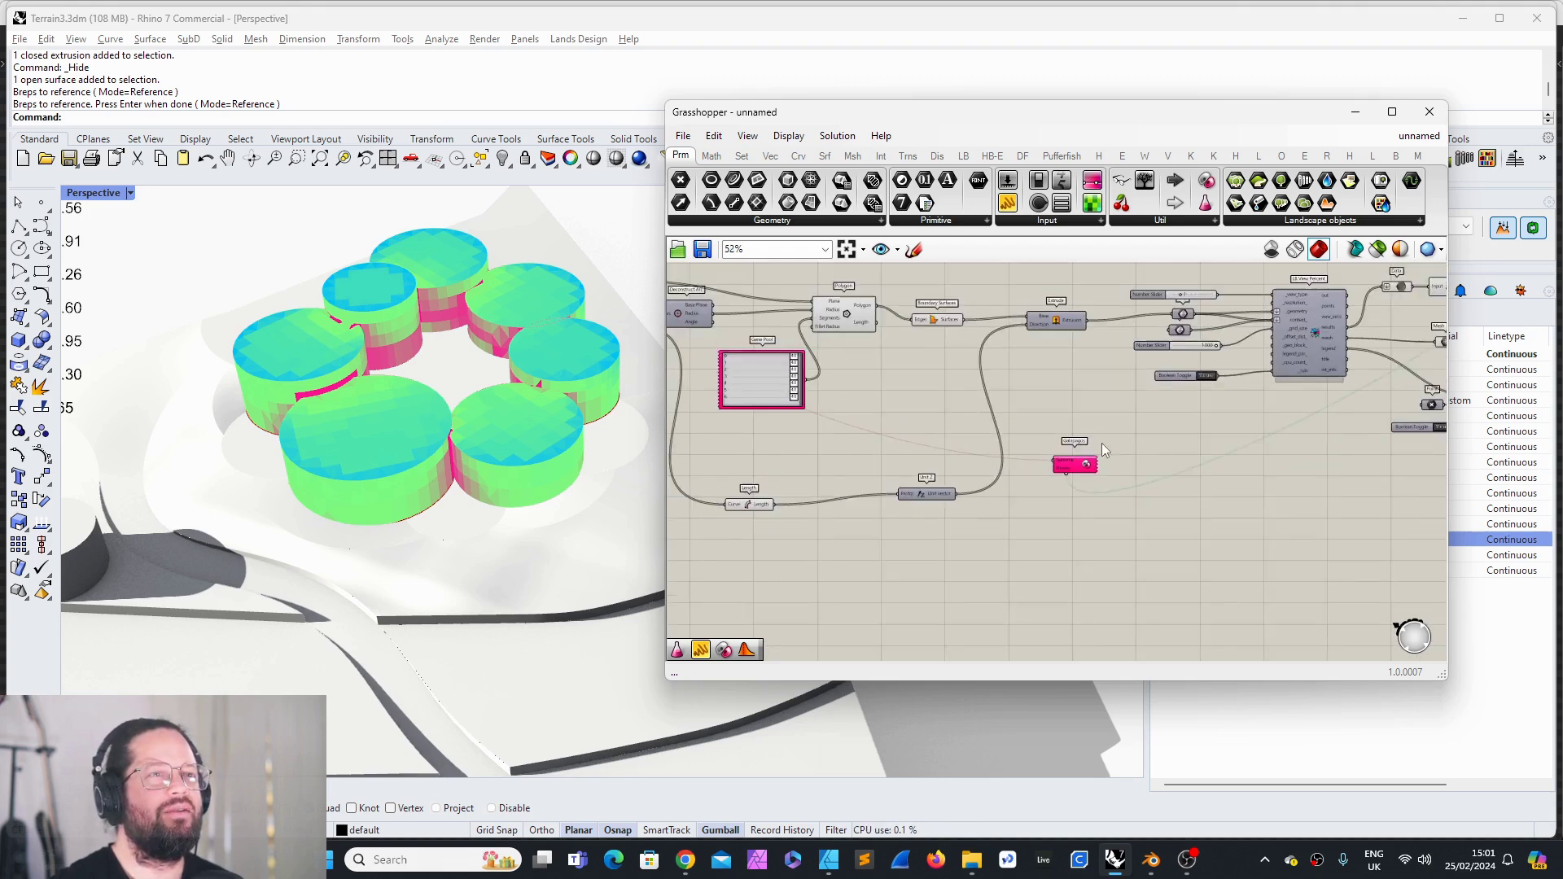
{"action": "scroll", "coordinate": [760, 370], "scroll_direction": "up", "scroll_amount": 6}
{"action": "left_click_drag", "start_coordinate": [761, 370], "coordinate": [1208, 465]}
{"action": "scroll", "coordinate": [1032, 478], "scroll_direction": "down", "scroll_amount": 8}
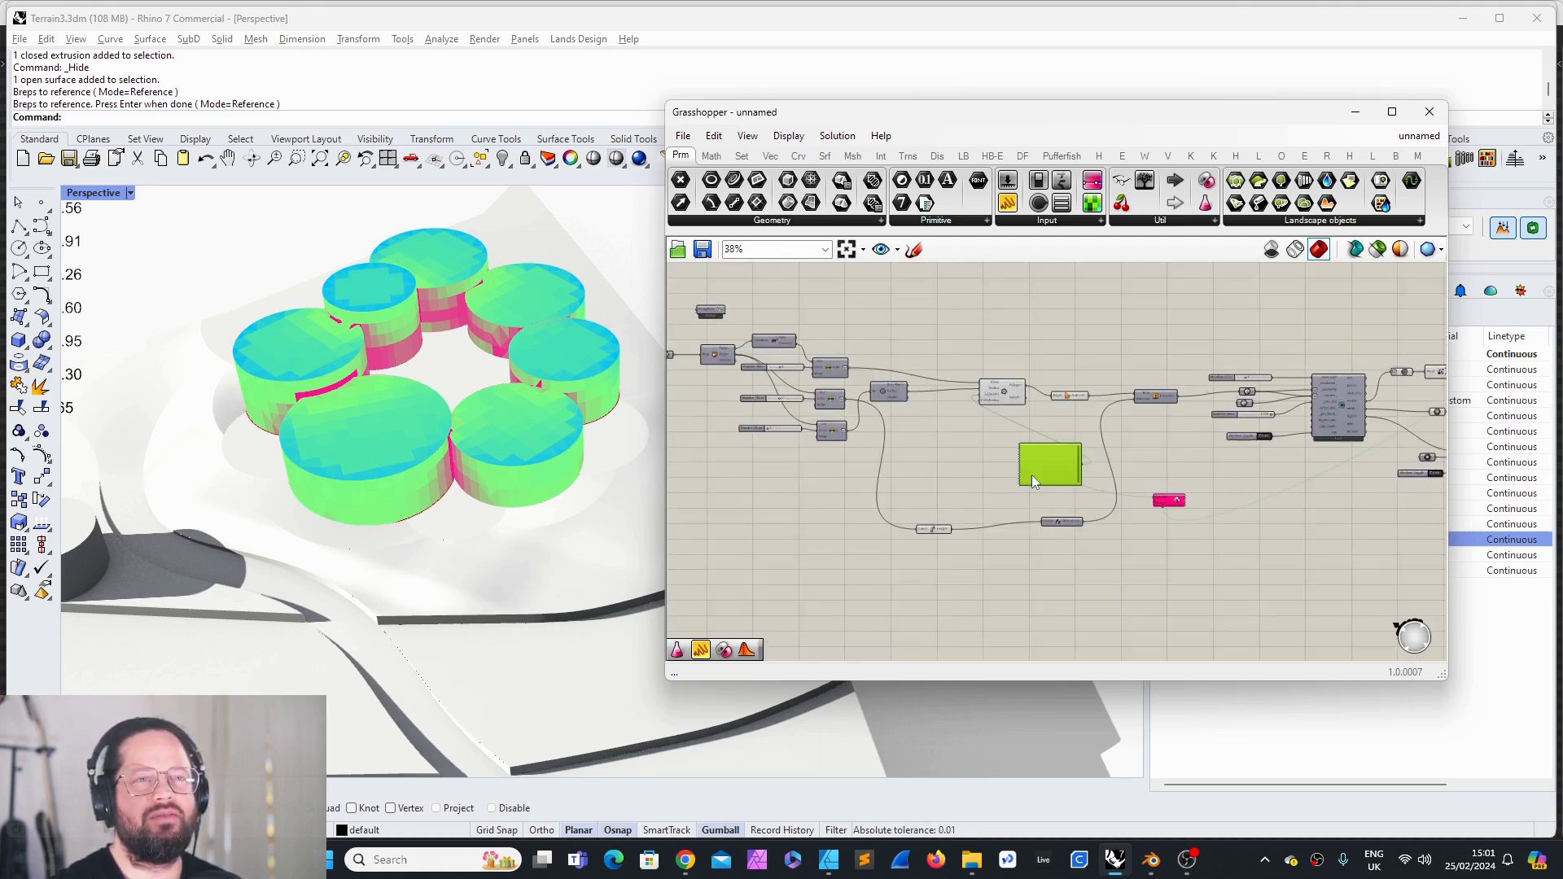
Step: Open the Galapagos editor and arrange it and the Grasshopper window so the Gene Pool values stay in view
{"action": "scroll", "coordinate": [1032, 476], "scroll_direction": "up", "scroll_amount": 7}
{"action": "double_click", "coordinate": [1270, 552]}
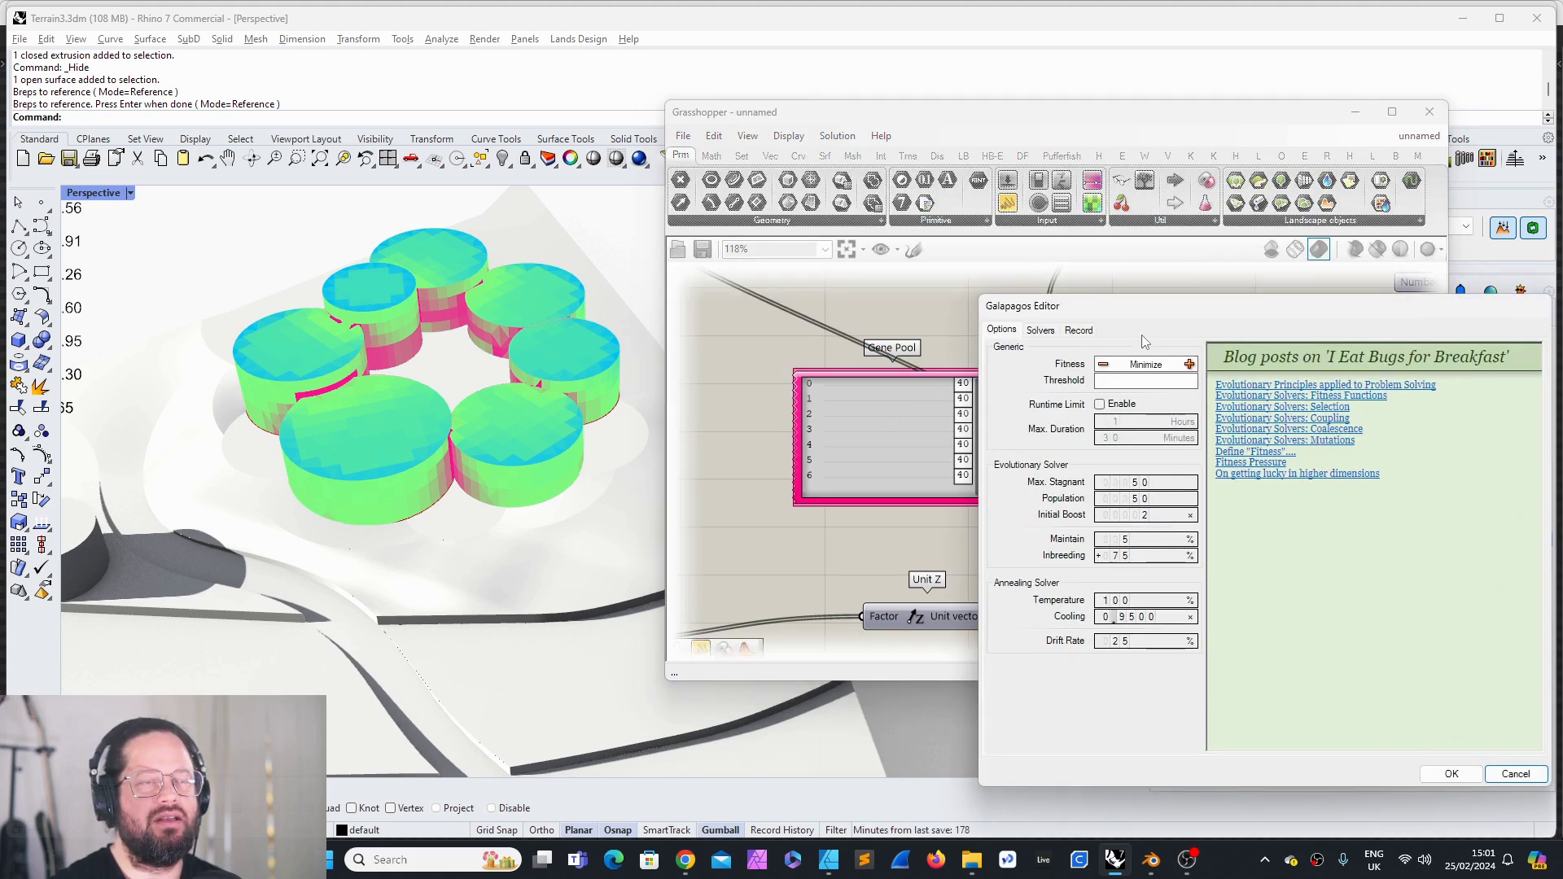
{"action": "left_click_drag", "start_coordinate": [1157, 317], "coordinate": [1289, 297]}
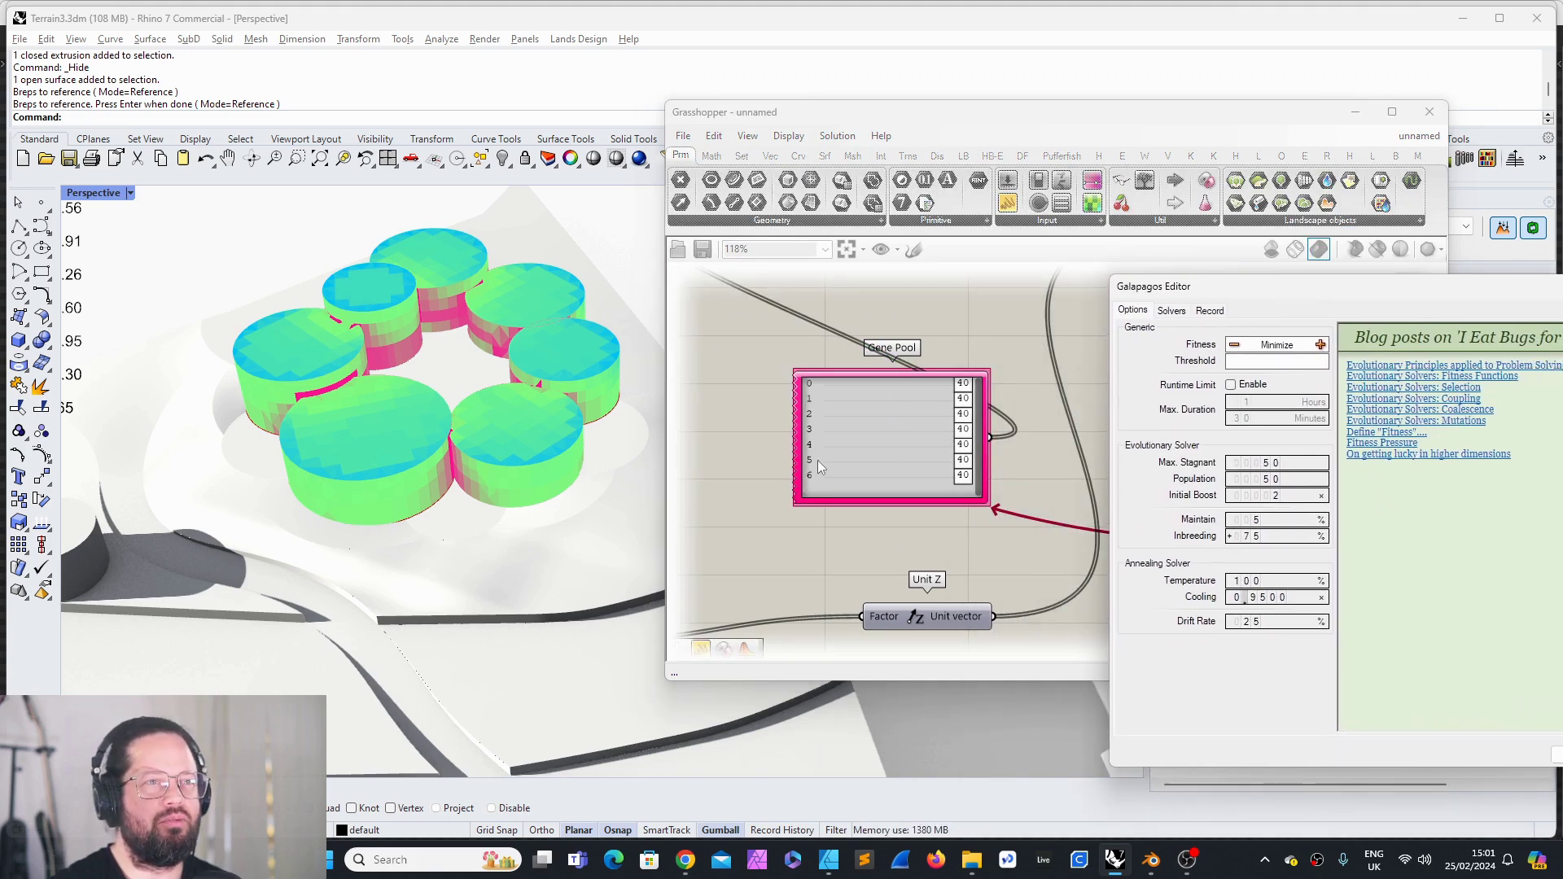
{"action": "scroll", "coordinate": [818, 461], "scroll_direction": "down", "scroll_amount": 2}
{"action": "scroll", "coordinate": [870, 419], "scroll_direction": "up", "scroll_amount": 2}
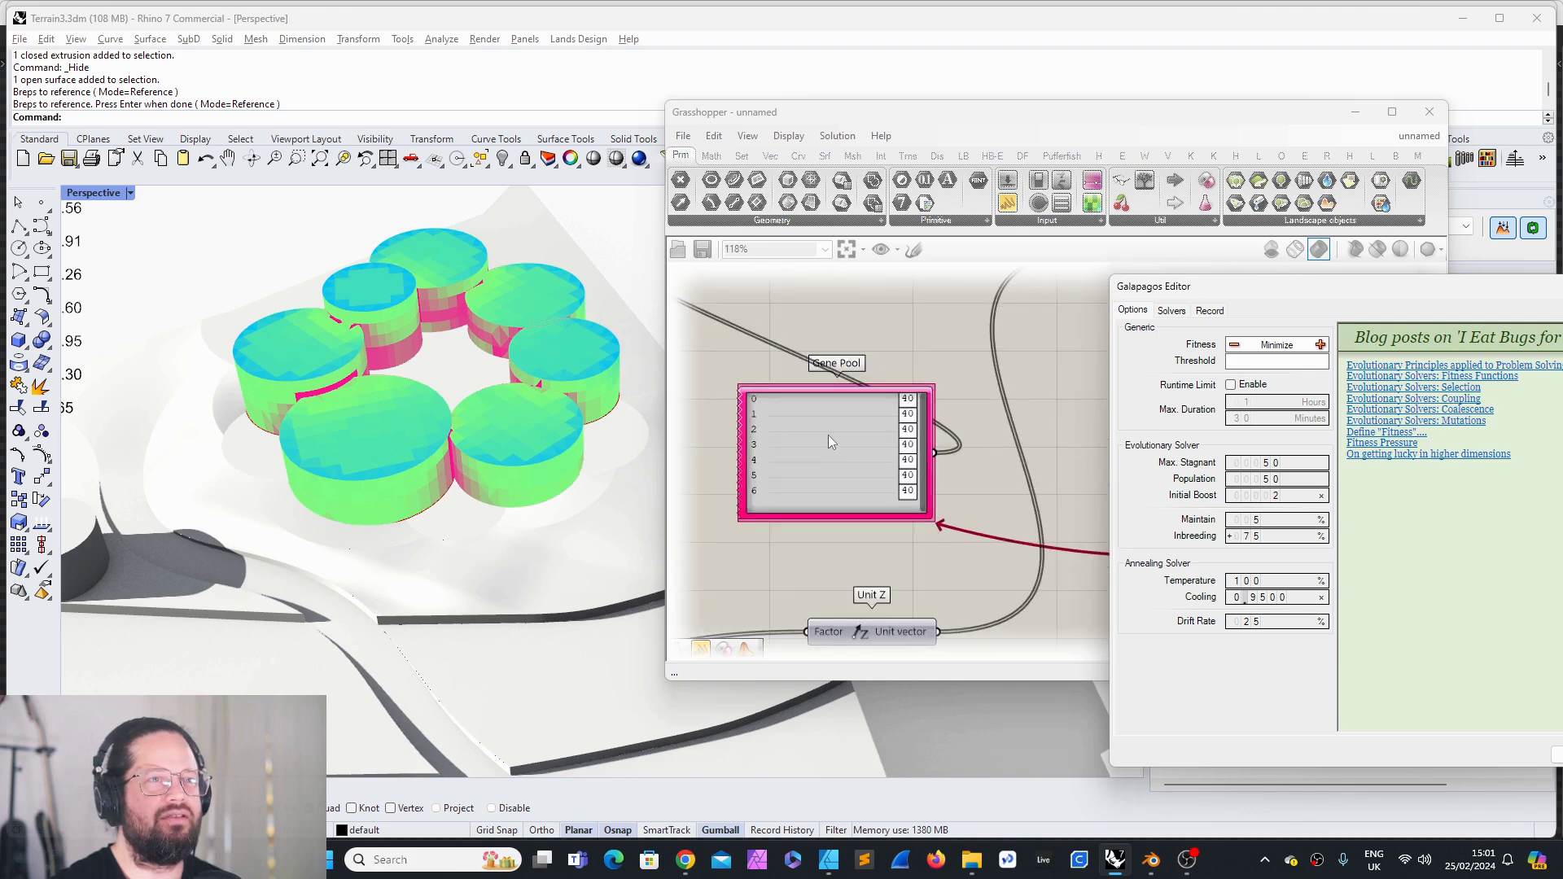
{"action": "left_click_drag", "start_coordinate": [1386, 291], "coordinate": [1324, 232]}
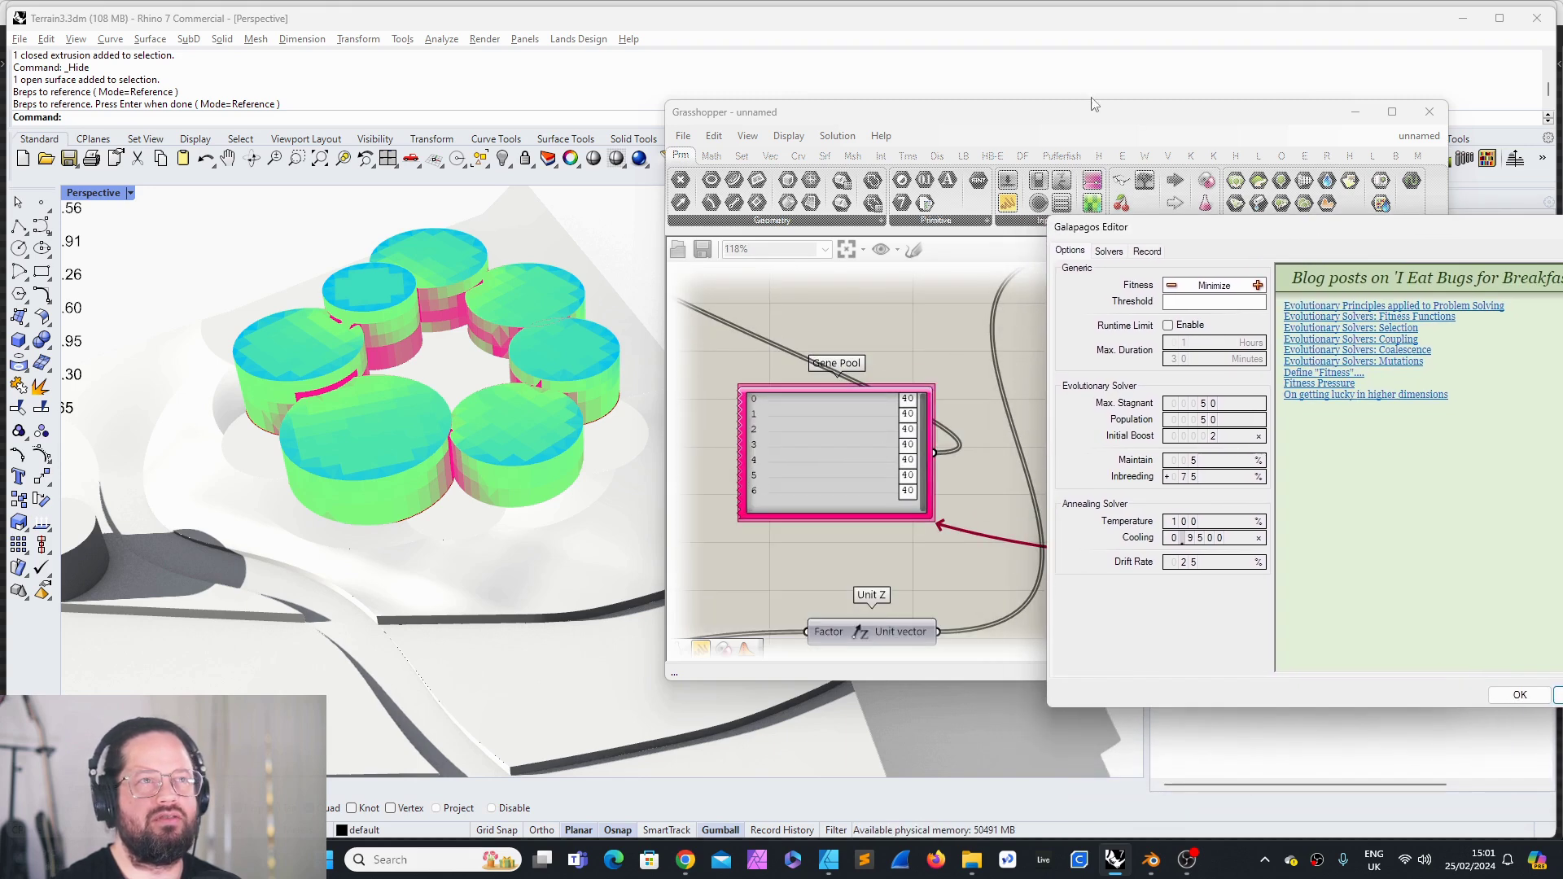
{"action": "left_click_drag", "start_coordinate": [1001, 114], "coordinate": [832, 113]}
{"action": "left_click_drag", "start_coordinate": [1188, 228], "coordinate": [1012, 167]}
Step: Start the evolutionary solver with the fitness set to Minimize
{"action": "left_click", "coordinate": [931, 191]}
{"action": "left_click", "coordinate": [914, 215]}
{"action": "left_click", "coordinate": [983, 215]}
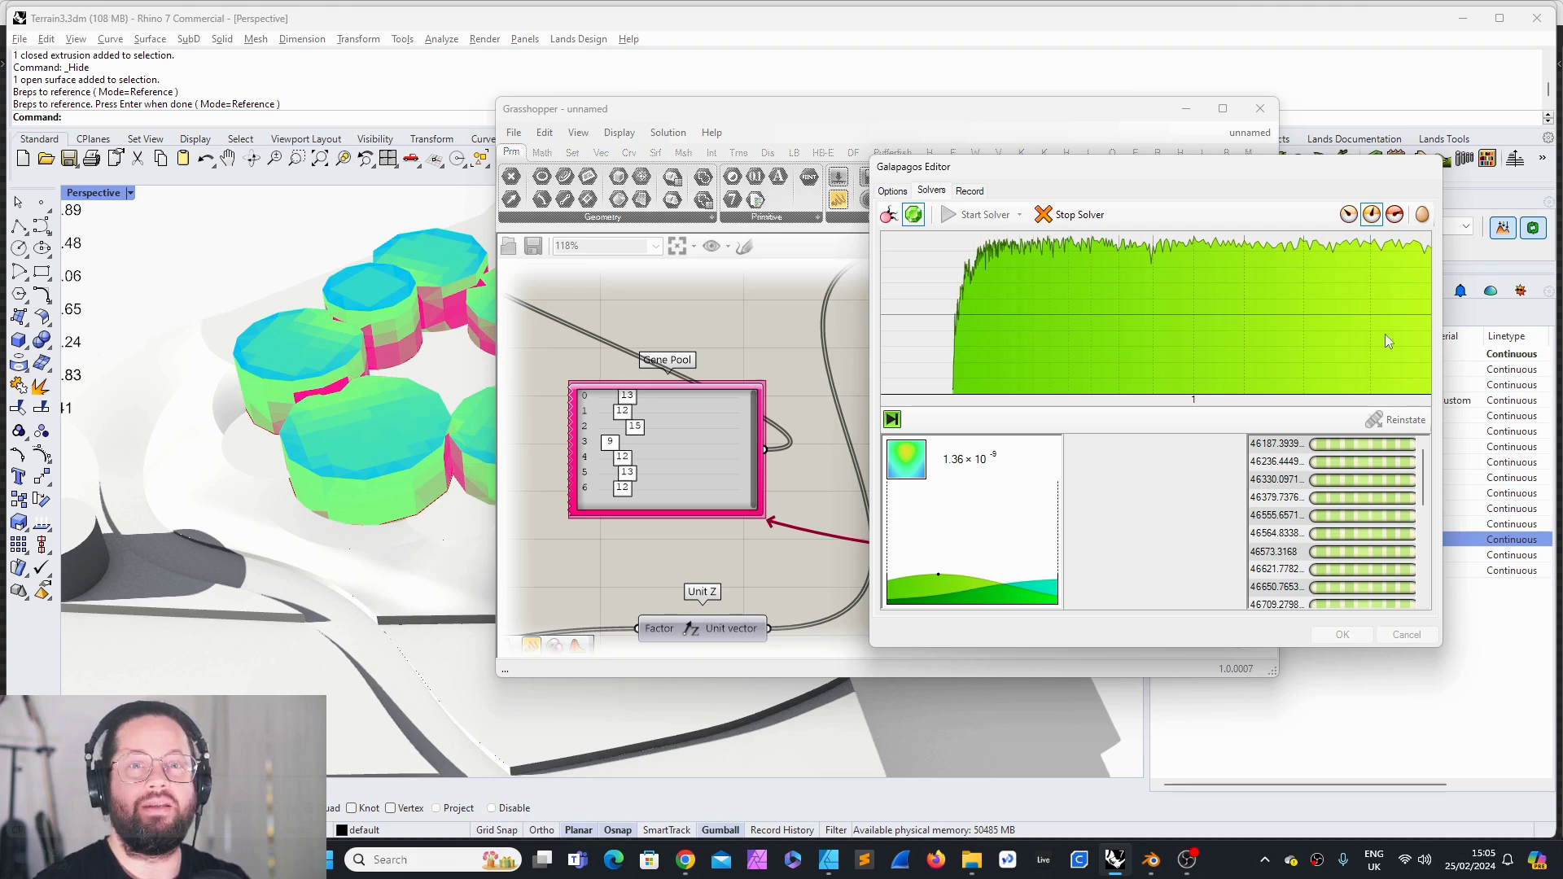
Step: Stop the minimizing run and select the top-ranked genome for reinstating
{"action": "left_click", "coordinate": [1074, 216]}
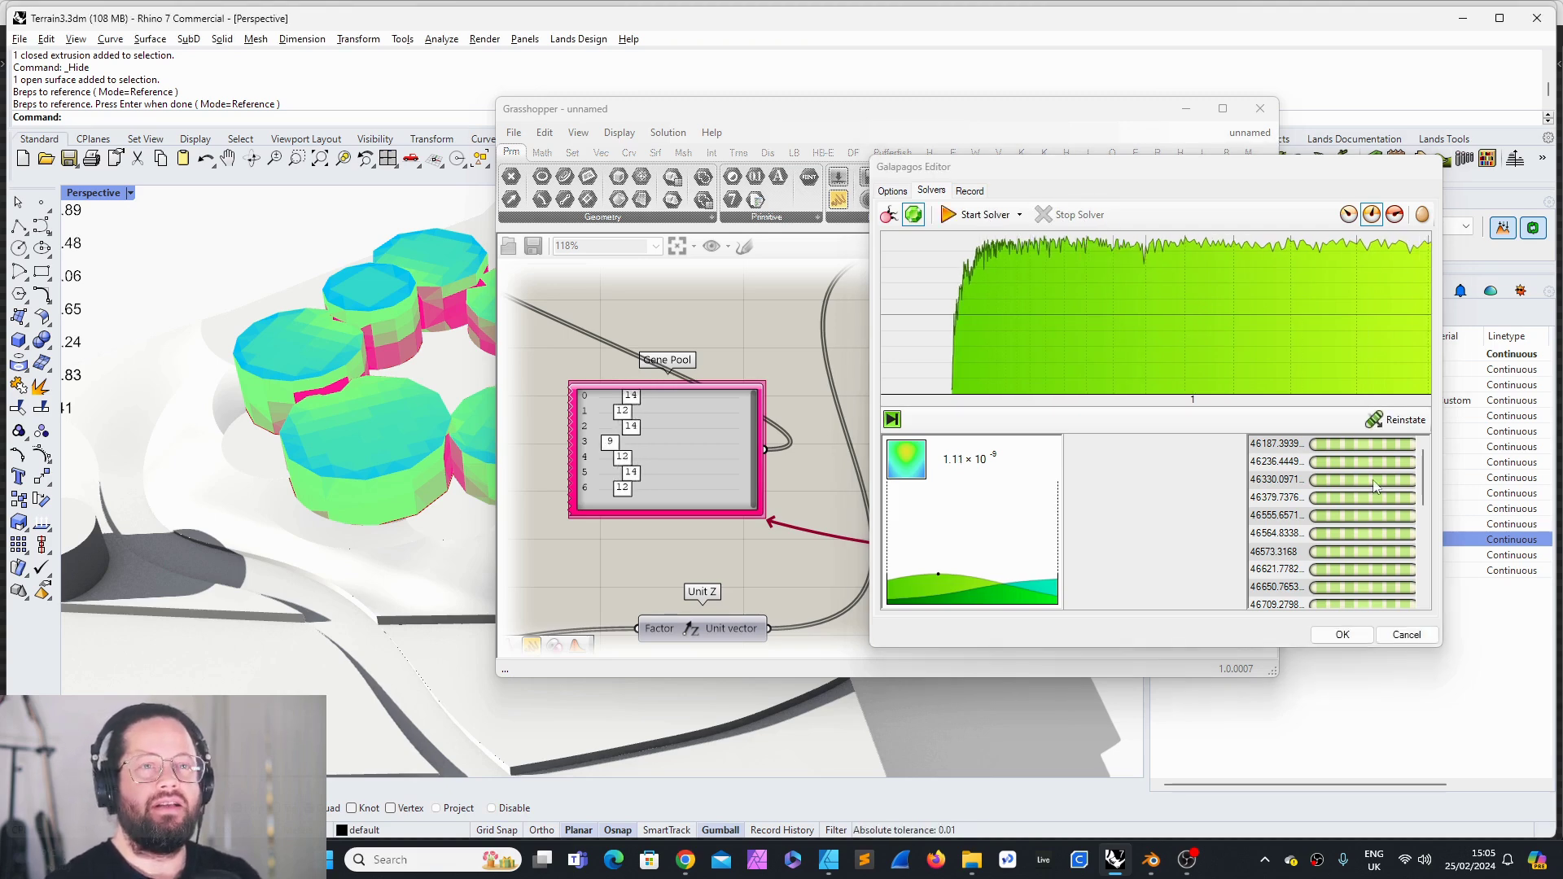
{"action": "left_click", "coordinate": [1275, 444]}
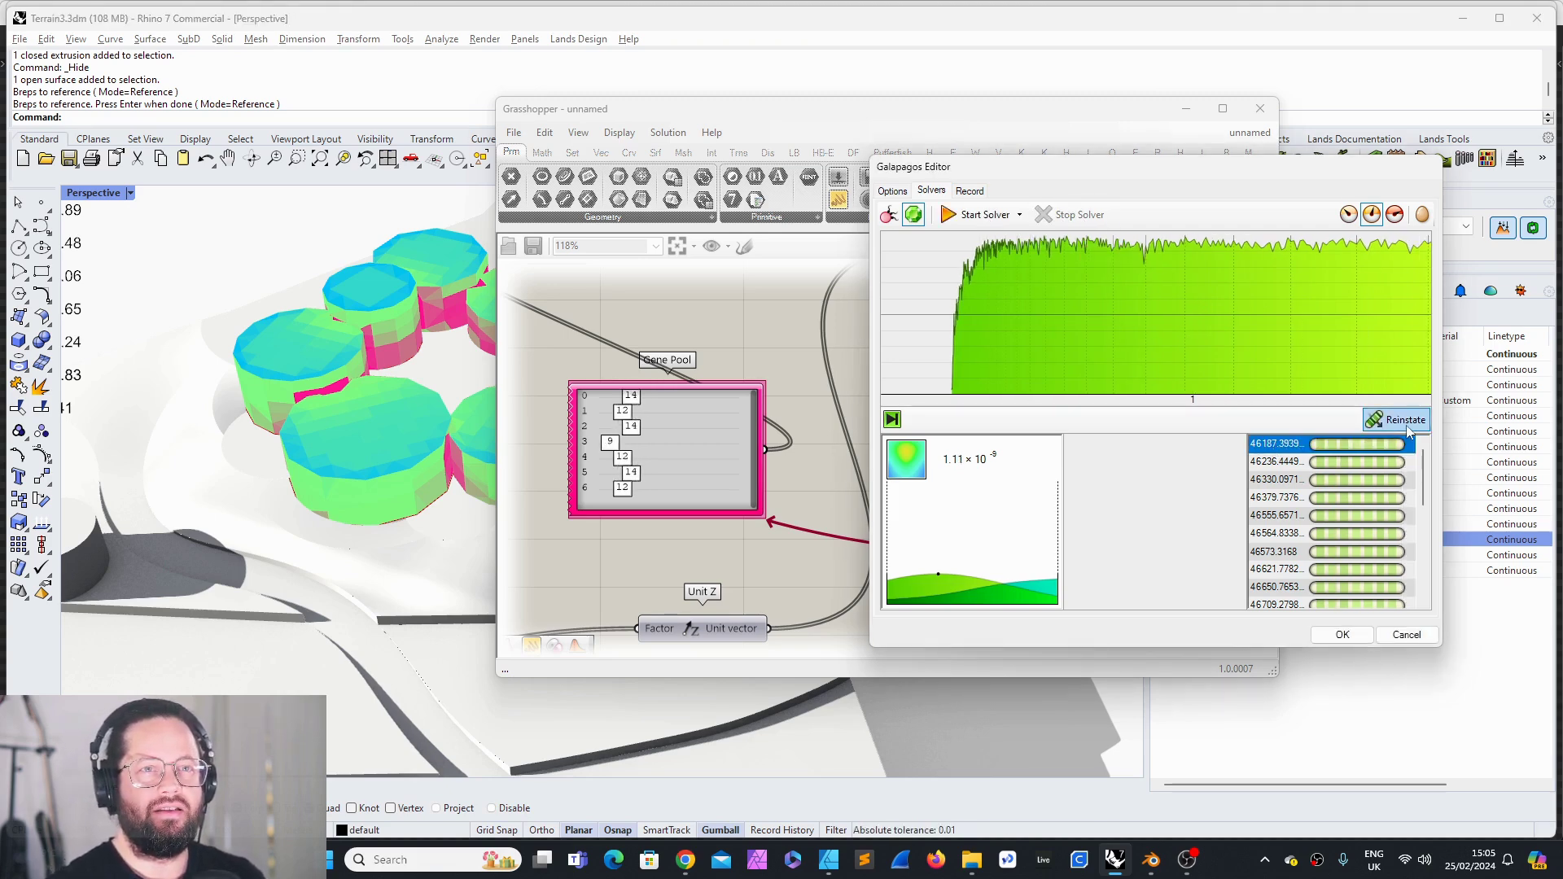